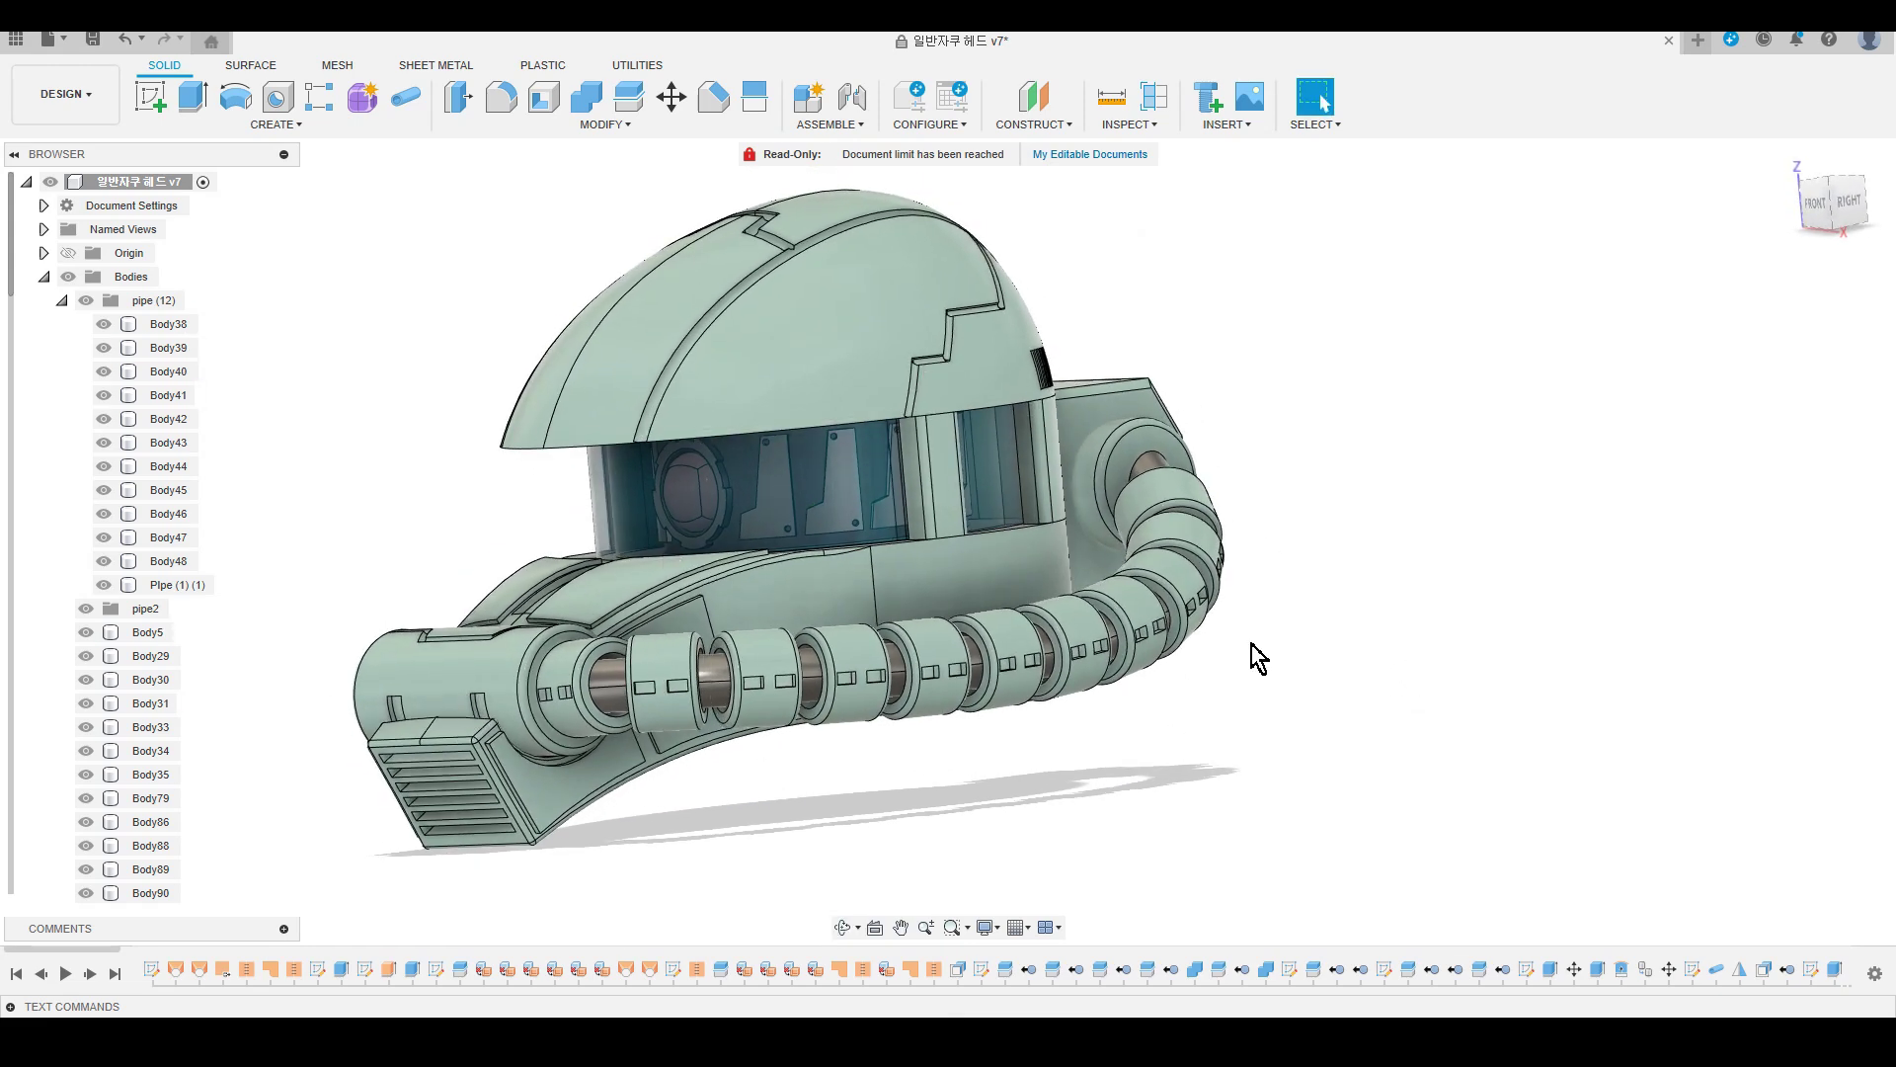
In the empty untitled design, enable the Layout Grid and begin a sketch on the XY plane.
{"action": "mouse_move", "coordinate": [1253, 656]}
{"action": "middle_mouse_down", "text": "shift"}
{"action": "mouse_move", "coordinate": [1350, 648]}
{"action": "mouse_move", "coordinate": [1535, 691]}
{"action": "mouse_move", "coordinate": [1549, 664]}
{"action": "mouse_move", "coordinate": [1532, 623]}
{"action": "mouse_move", "coordinate": [1451, 588]}
{"action": "mouse_move", "coordinate": [1578, 637]}
{"action": "mouse_move", "coordinate": [1433, 640]}
{"action": "mouse_move", "coordinate": [1495, 274]}
{"action": "middle_mouse_up", "text": "shift"}
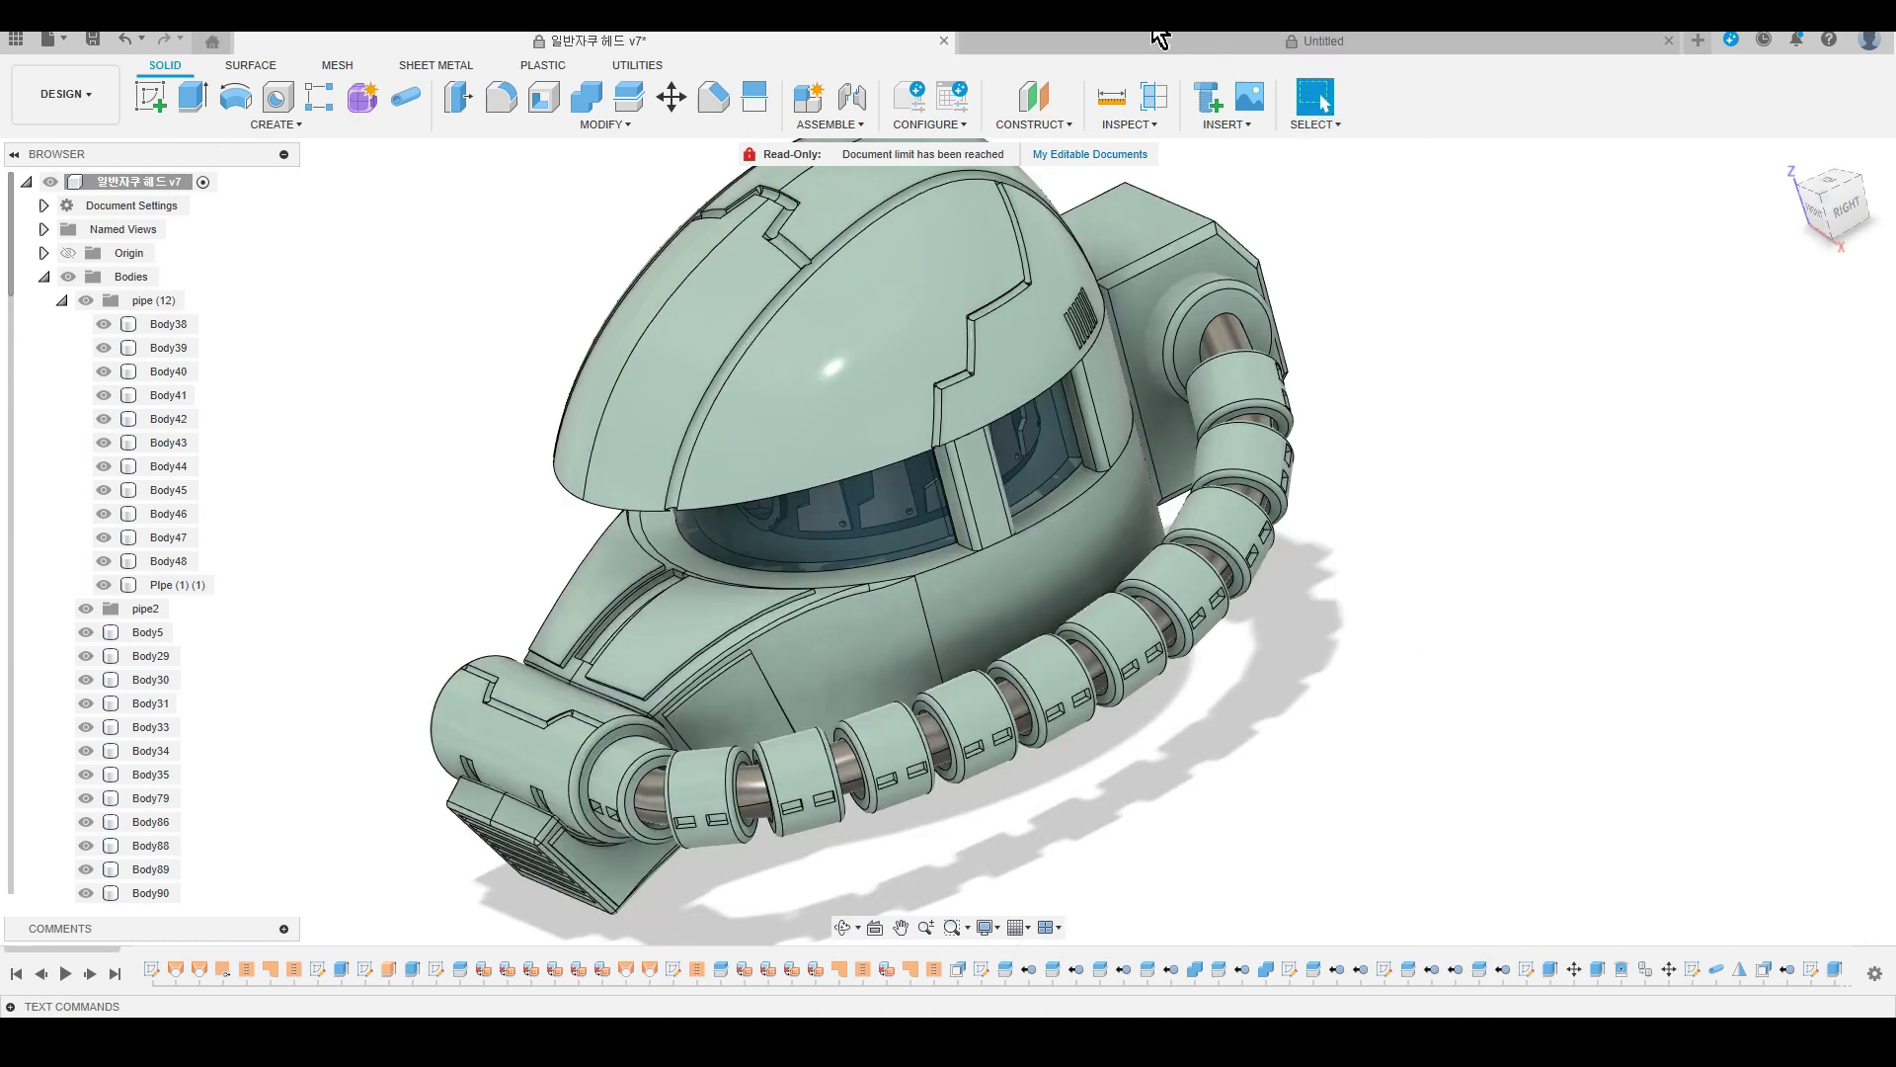
{"action": "left_click", "coordinate": [1239, 51]}
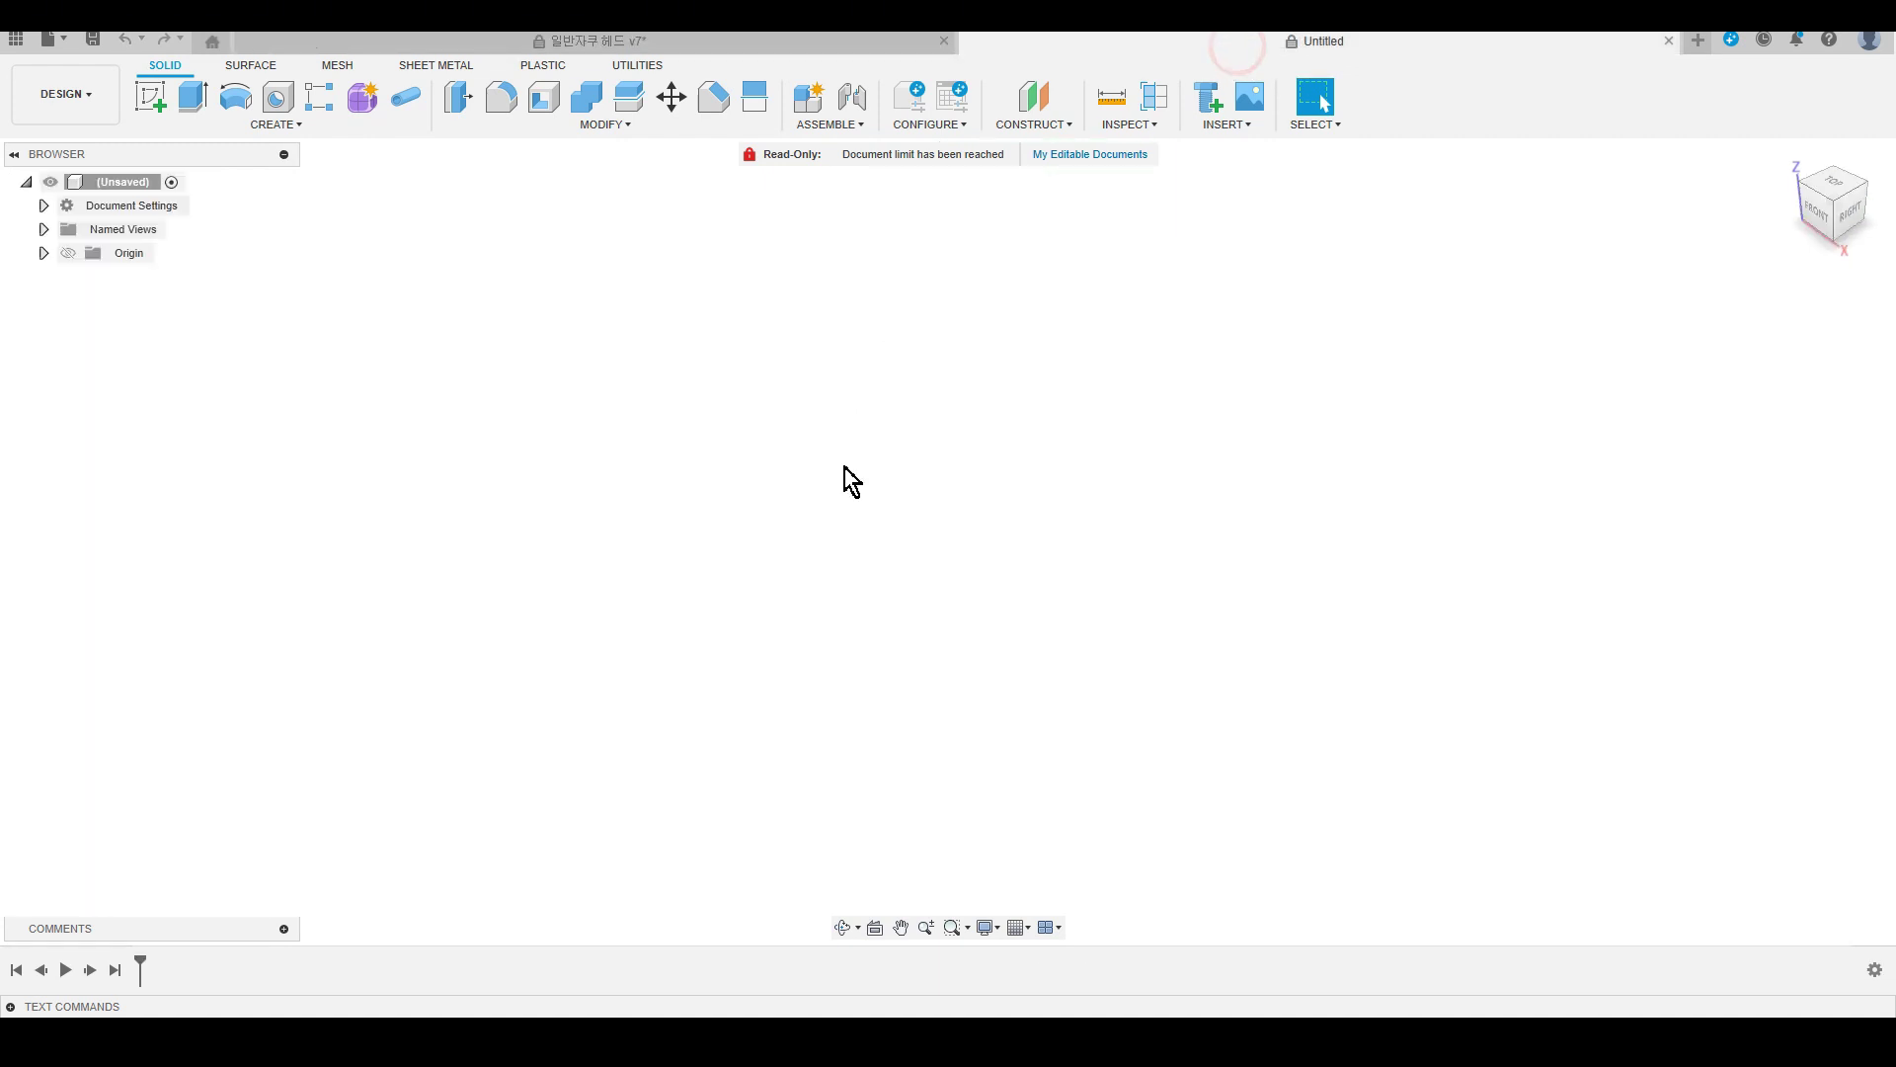
{"action": "left_click", "coordinate": [1022, 927]}
{"action": "left_click", "coordinate": [1038, 814]}
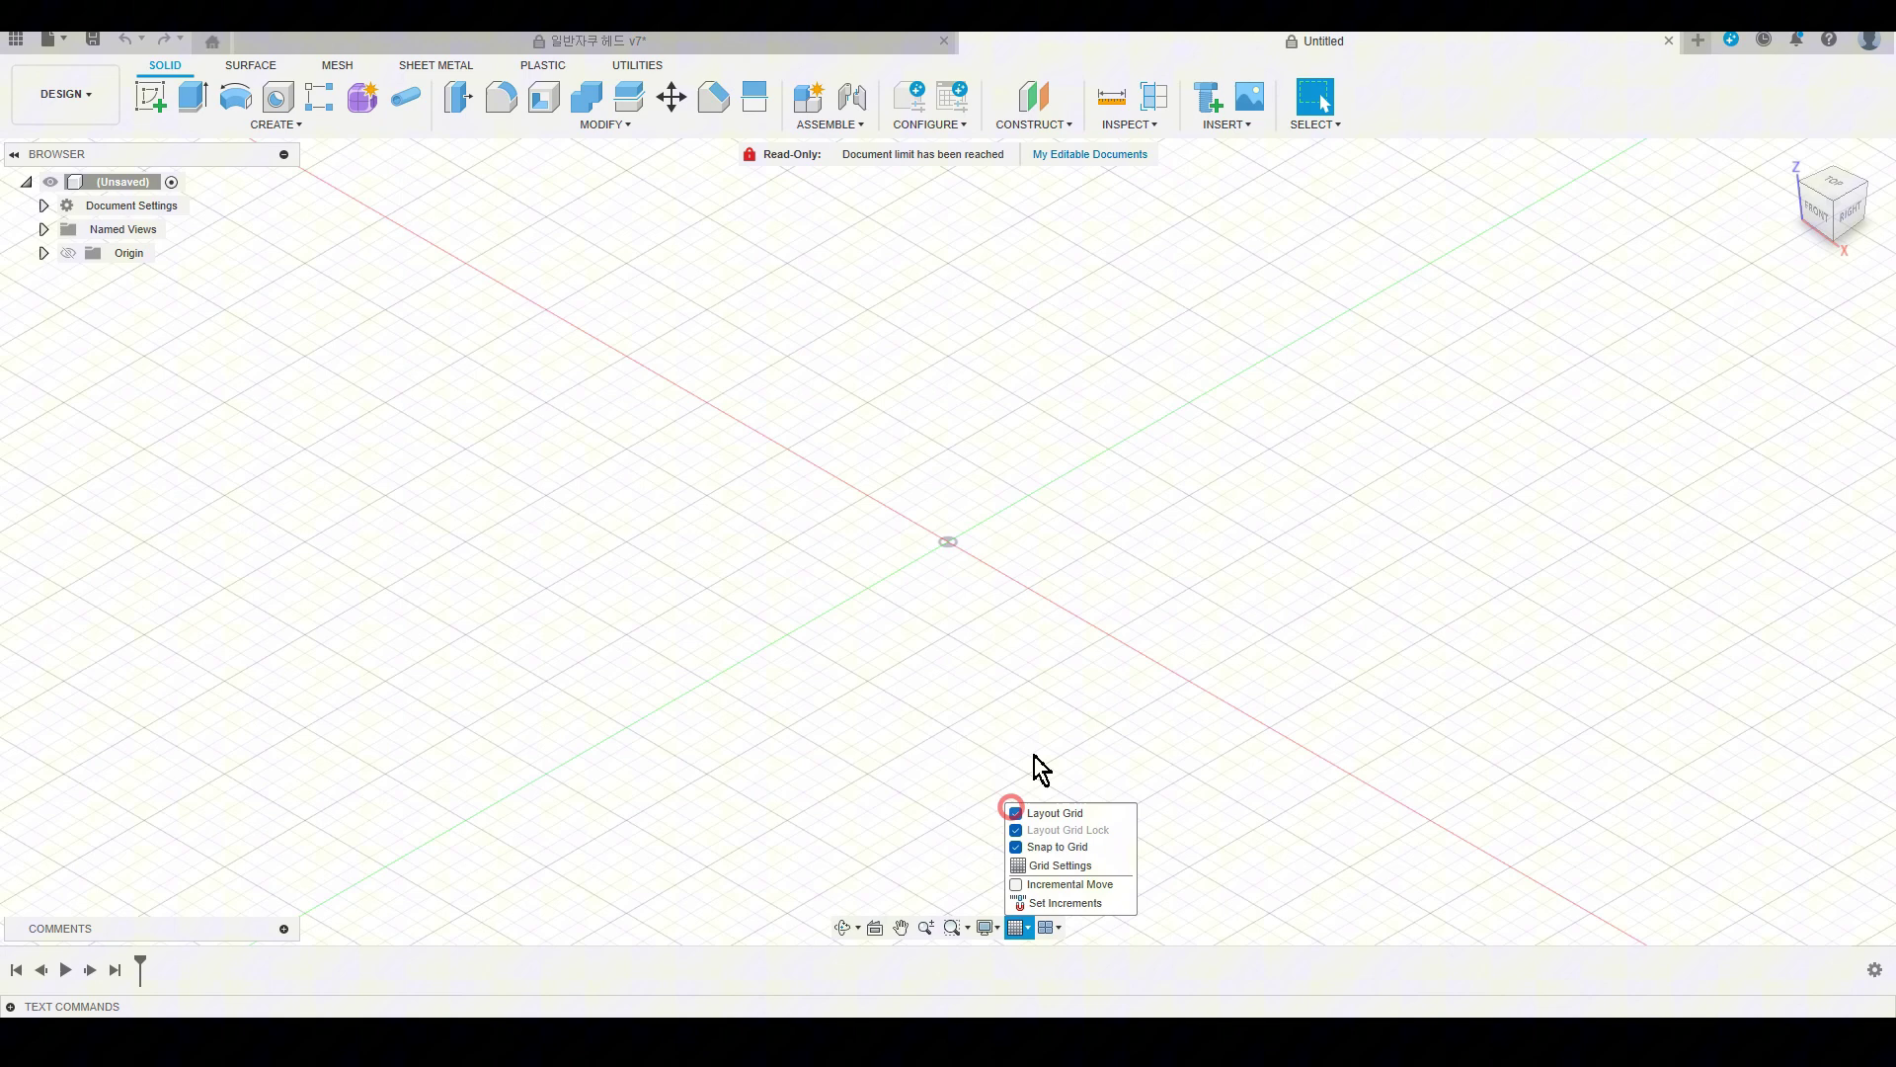
{"action": "left_click", "coordinate": [153, 101]}
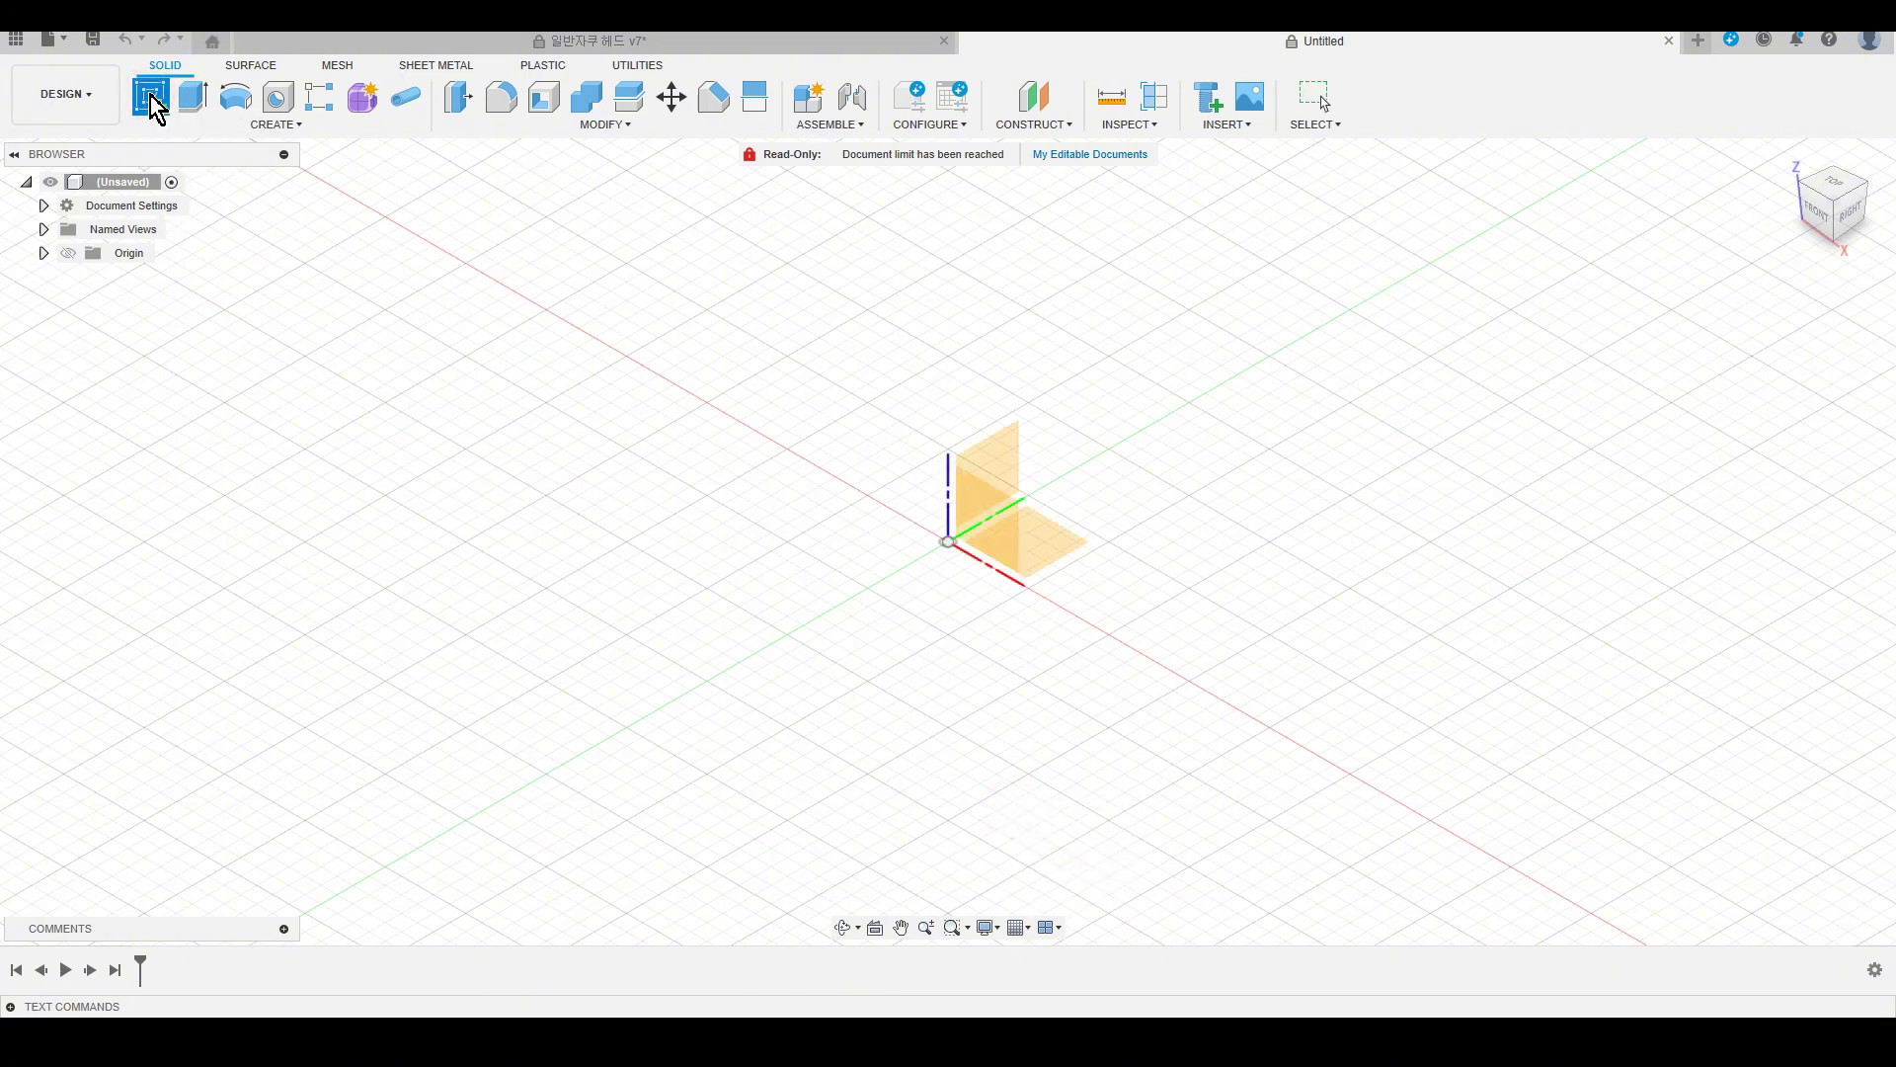
{"action": "left_click", "coordinate": [1070, 563]}
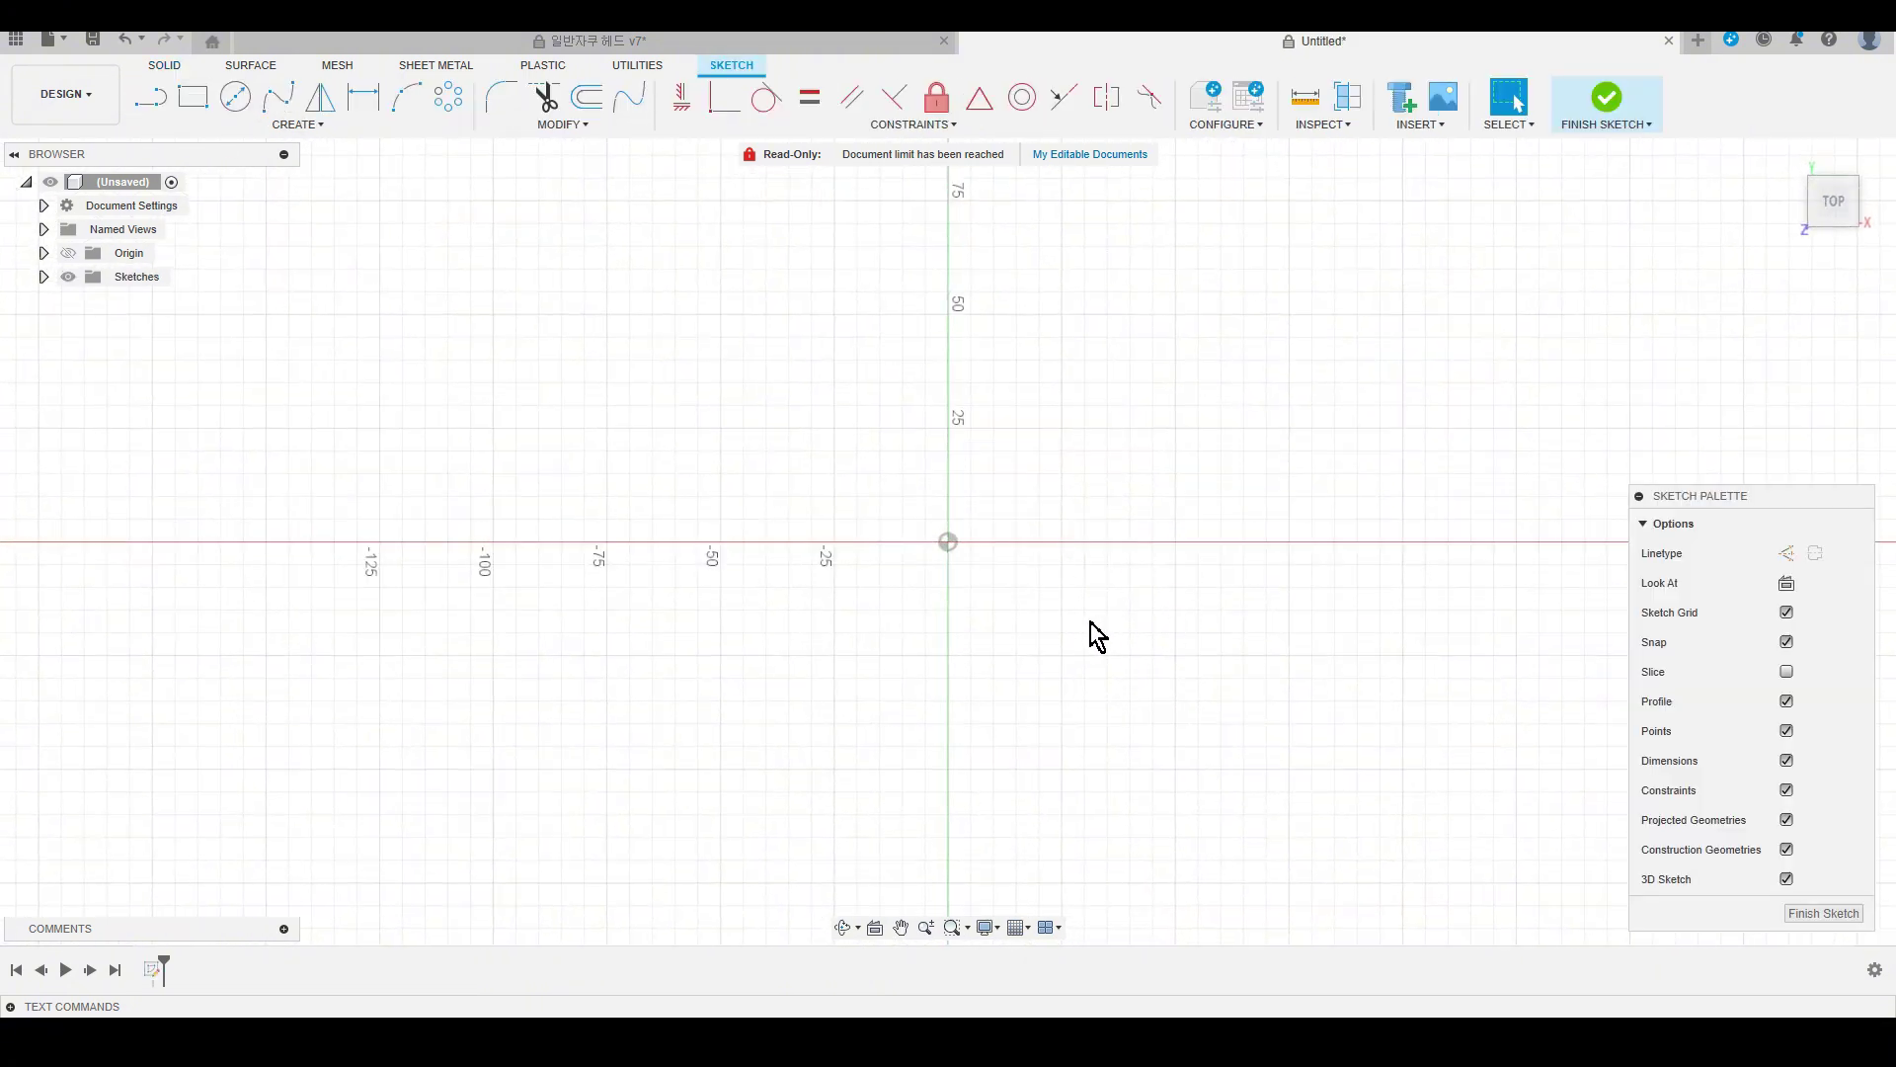
Draw a four-point fit spline from the Y axis above the origin, bulging right, to below it.
{"action": "left_click", "coordinate": [288, 101]}
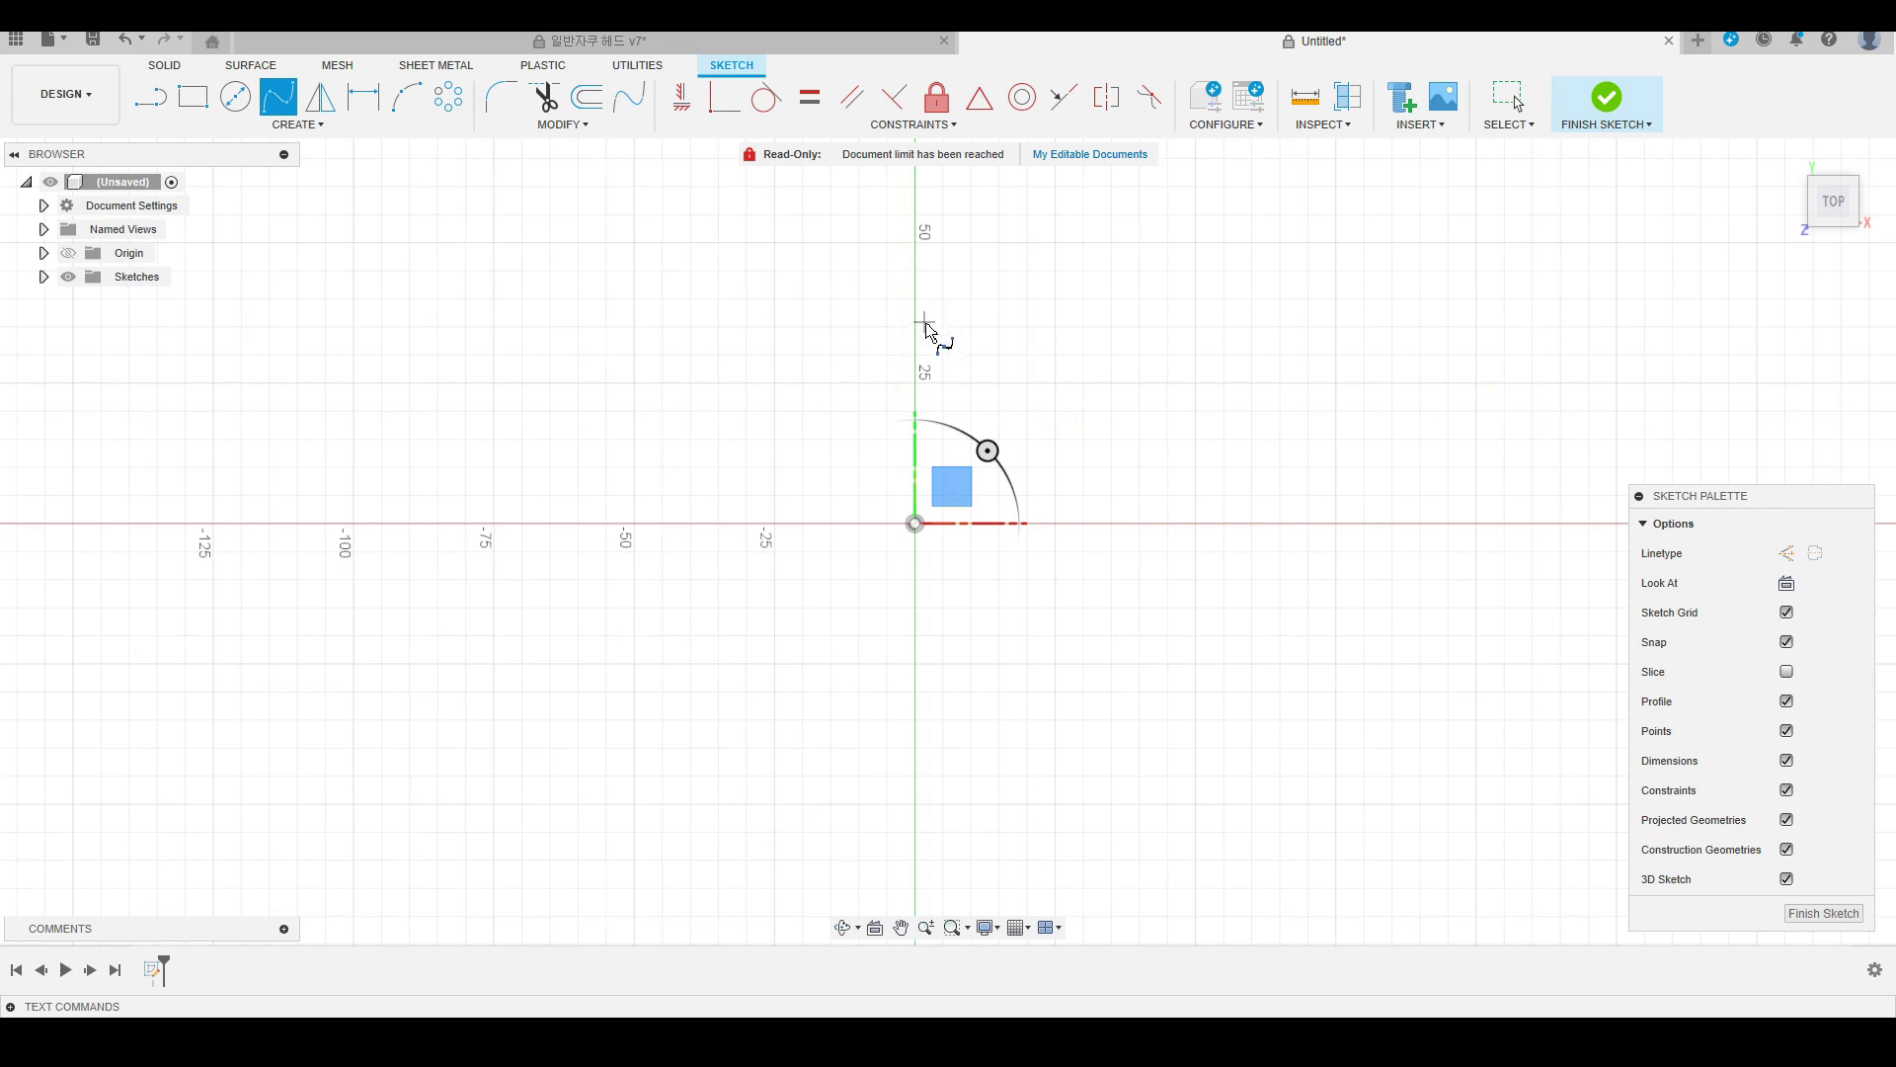
{"action": "left_click", "coordinate": [914, 298]}
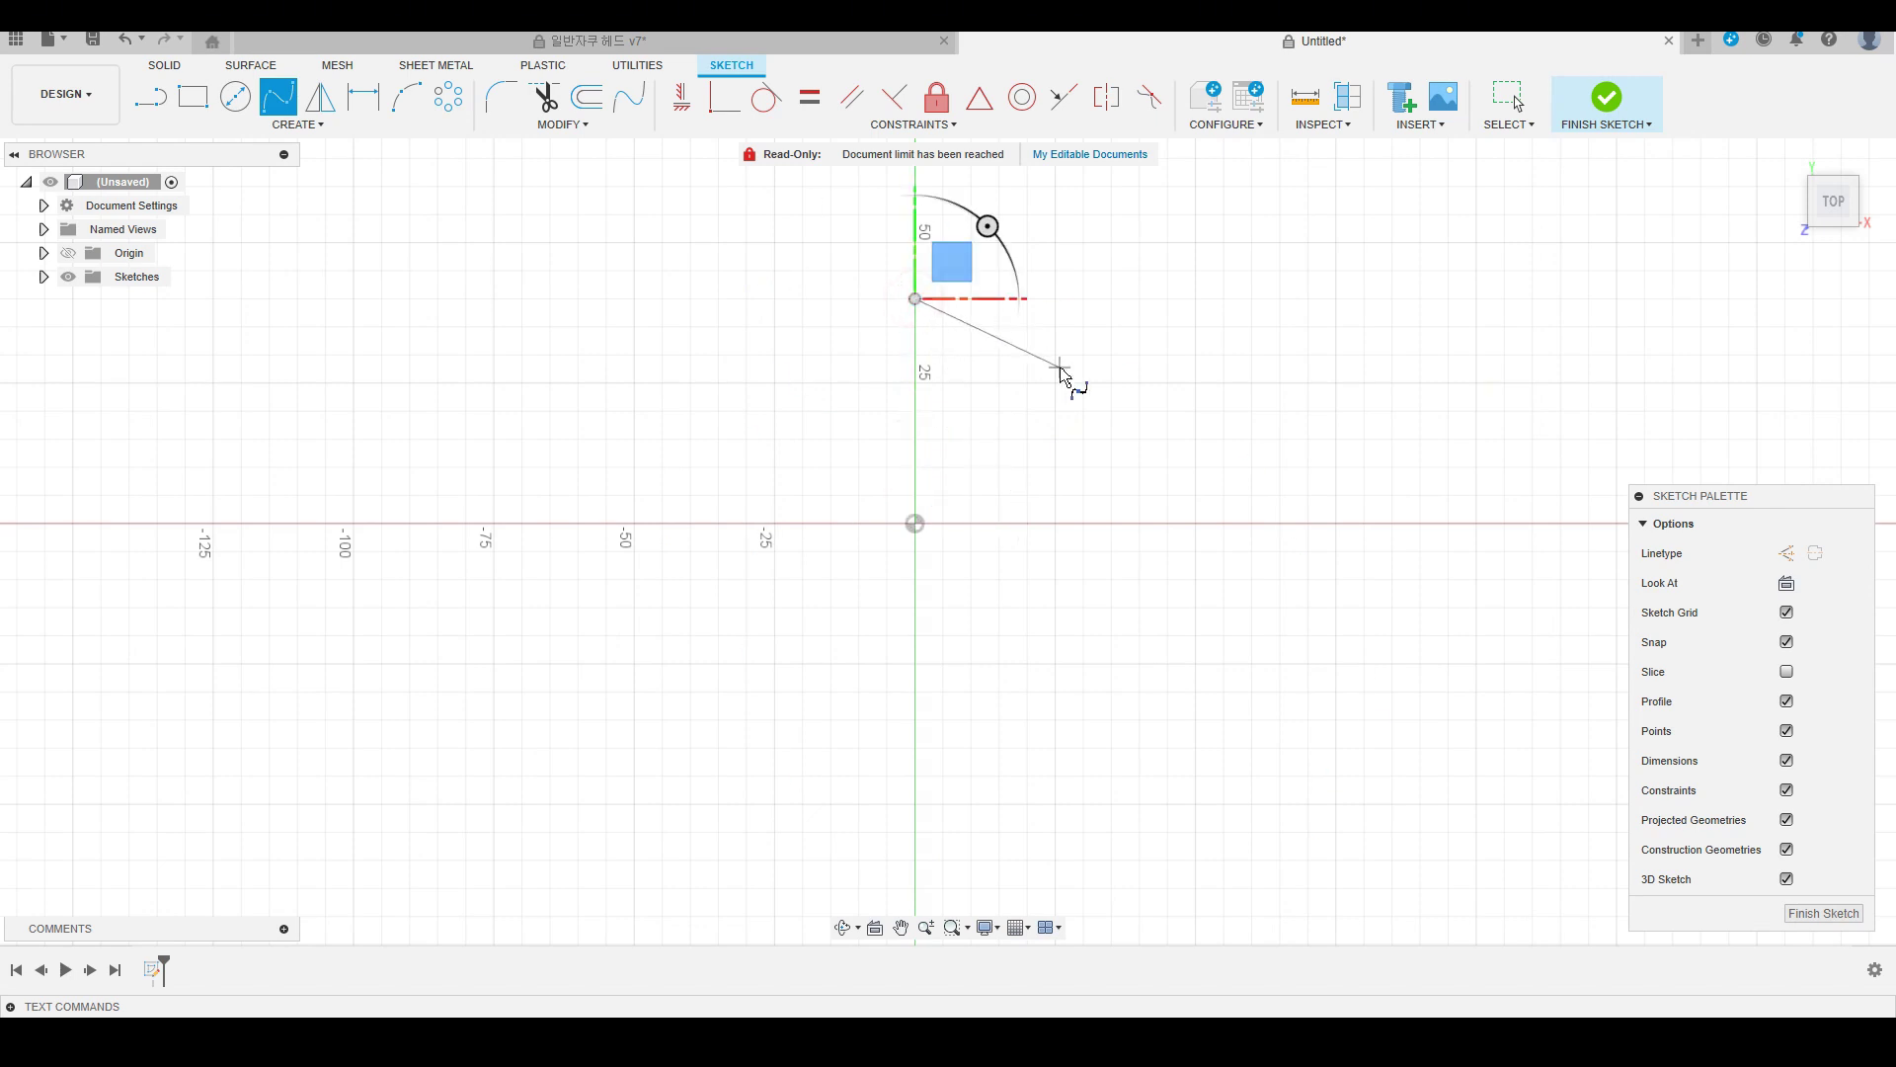
{"action": "left_click", "coordinate": [1060, 367]}
{"action": "left_click", "coordinate": [1111, 606]}
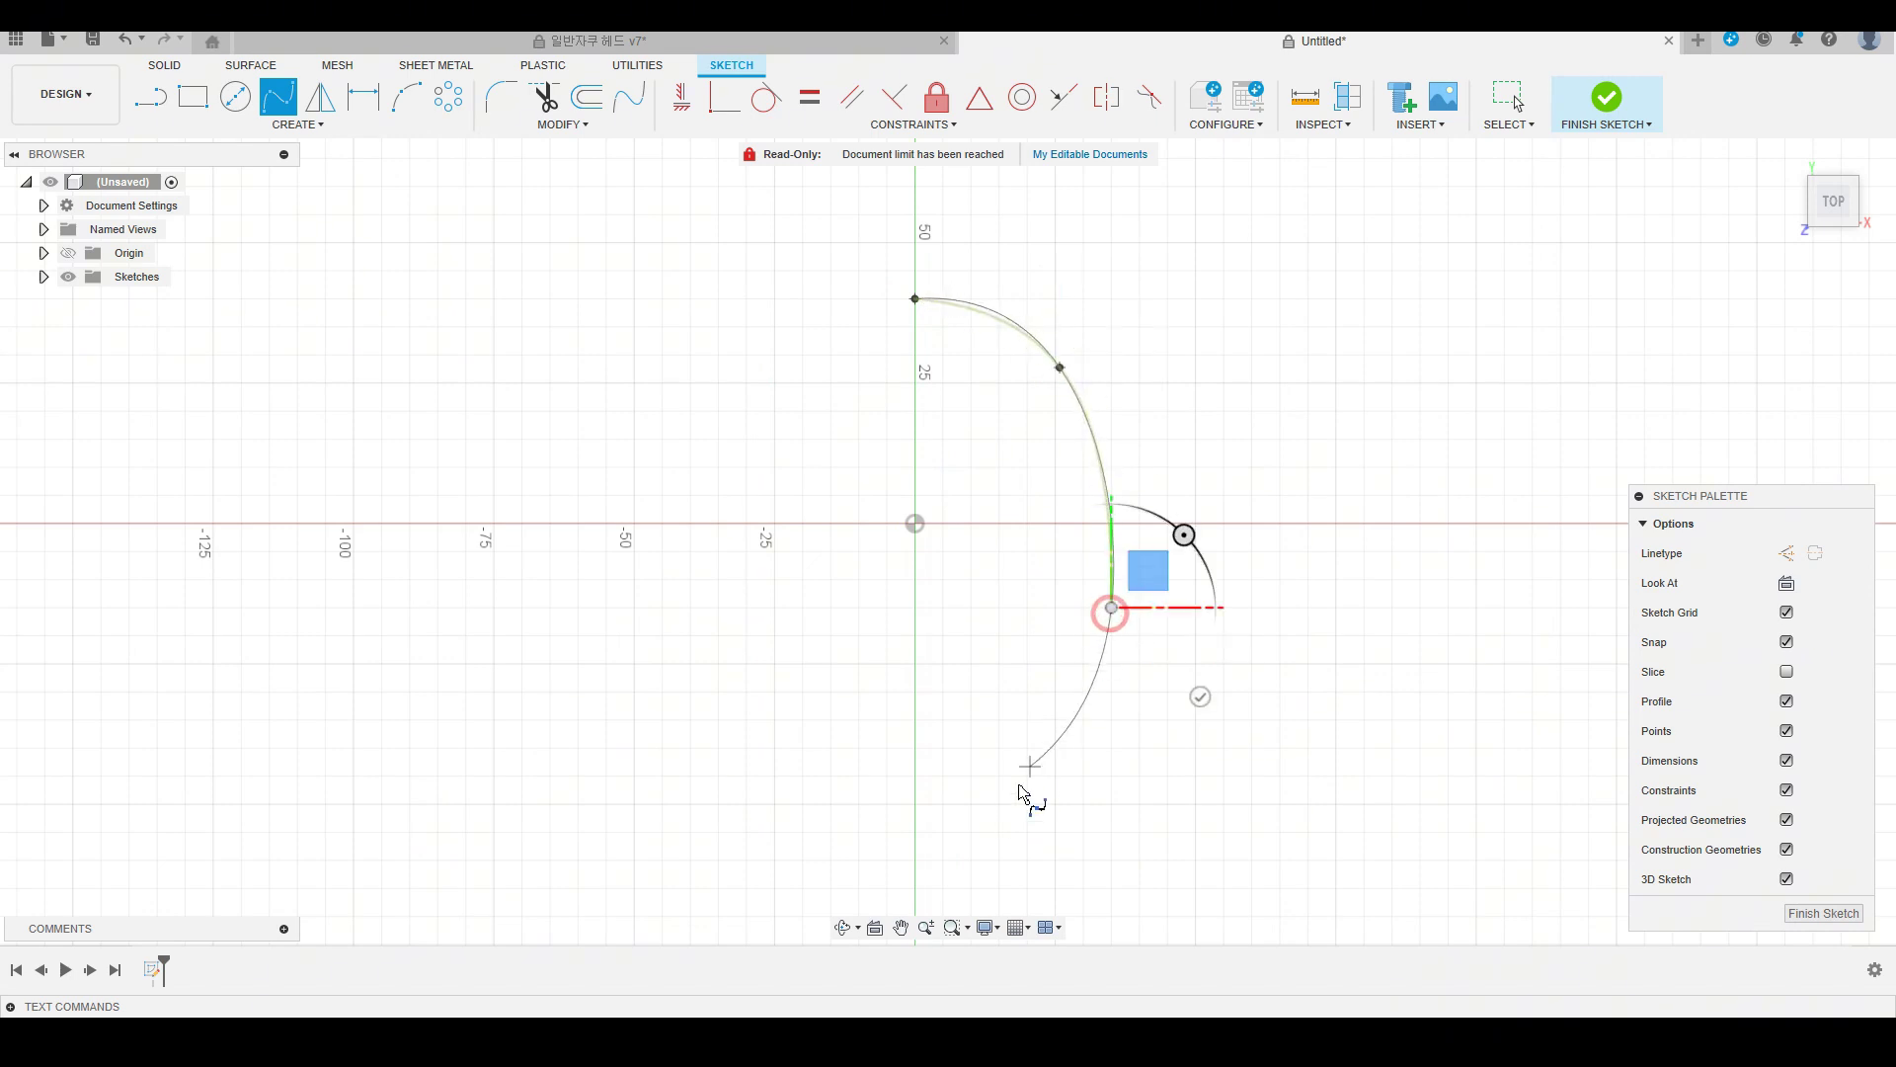
{"action": "left_click", "coordinate": [914, 804]}
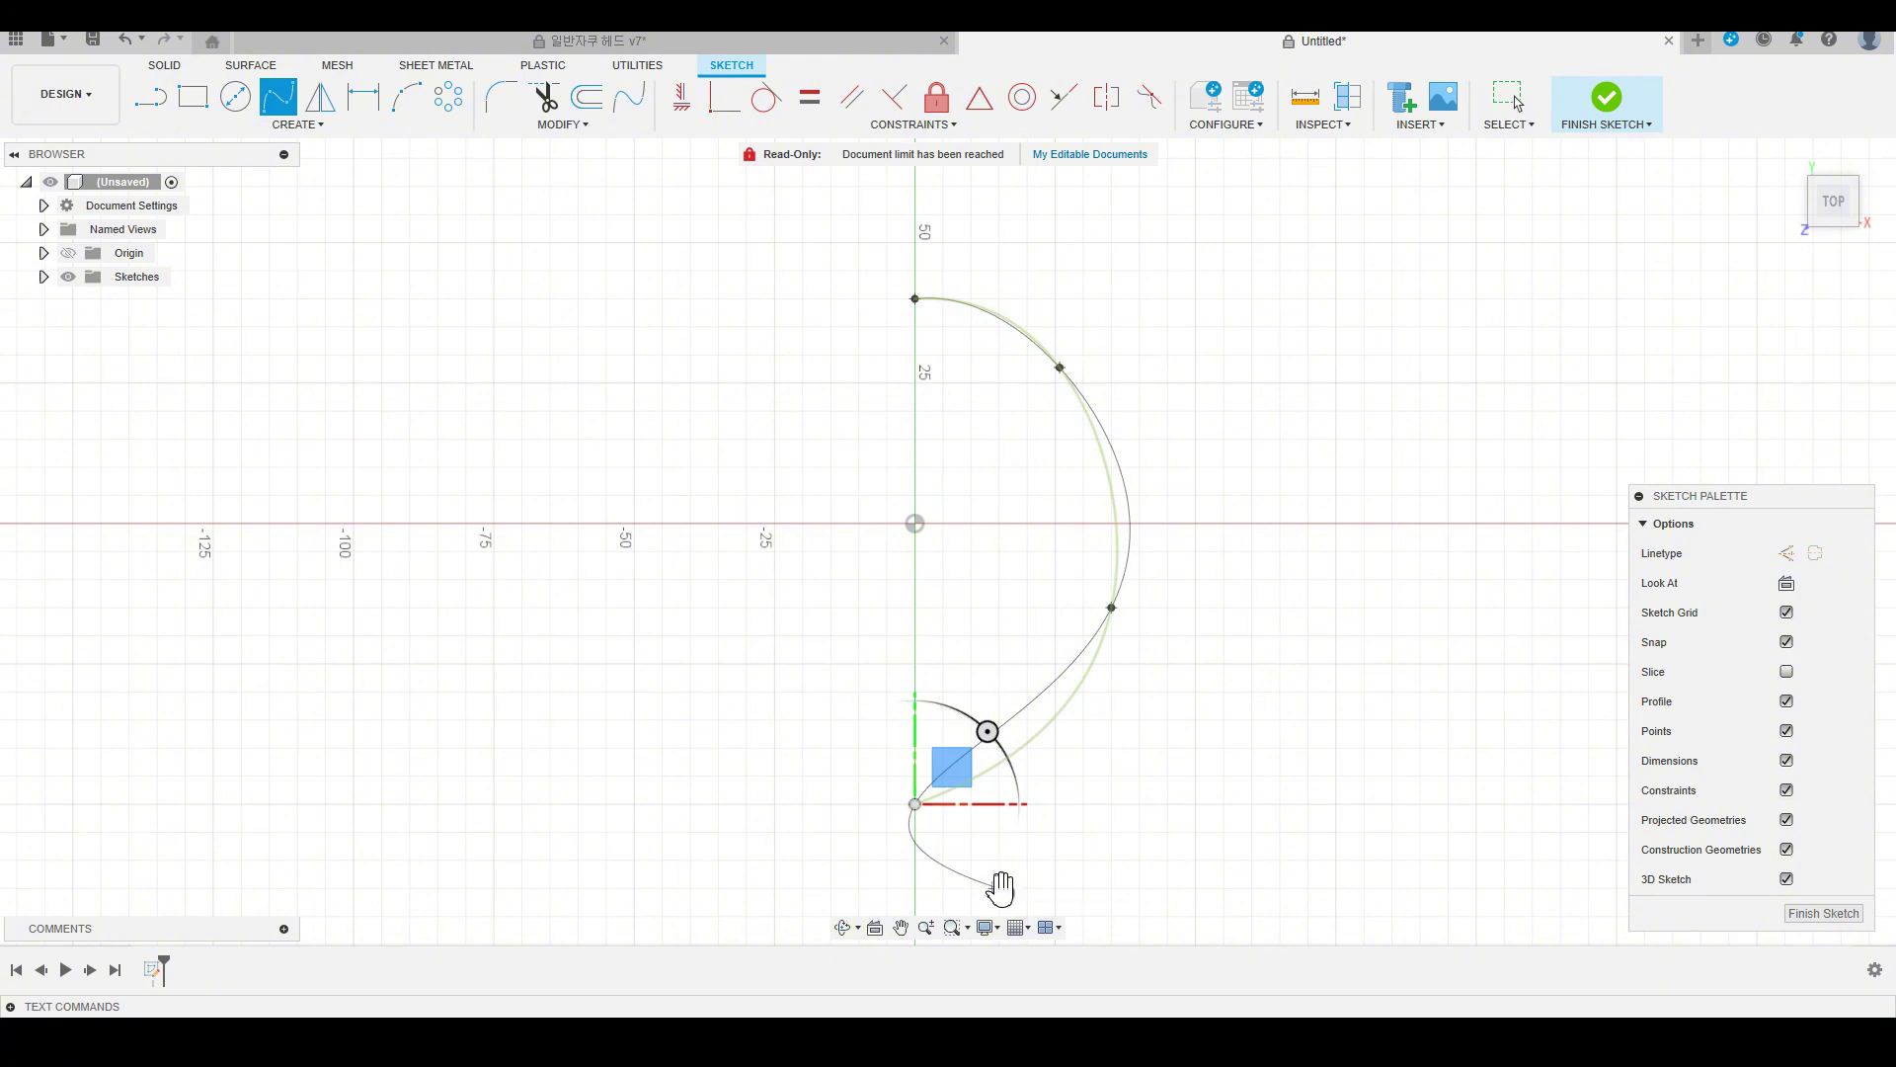
{"action": "left_click", "coordinate": [1000, 888]}
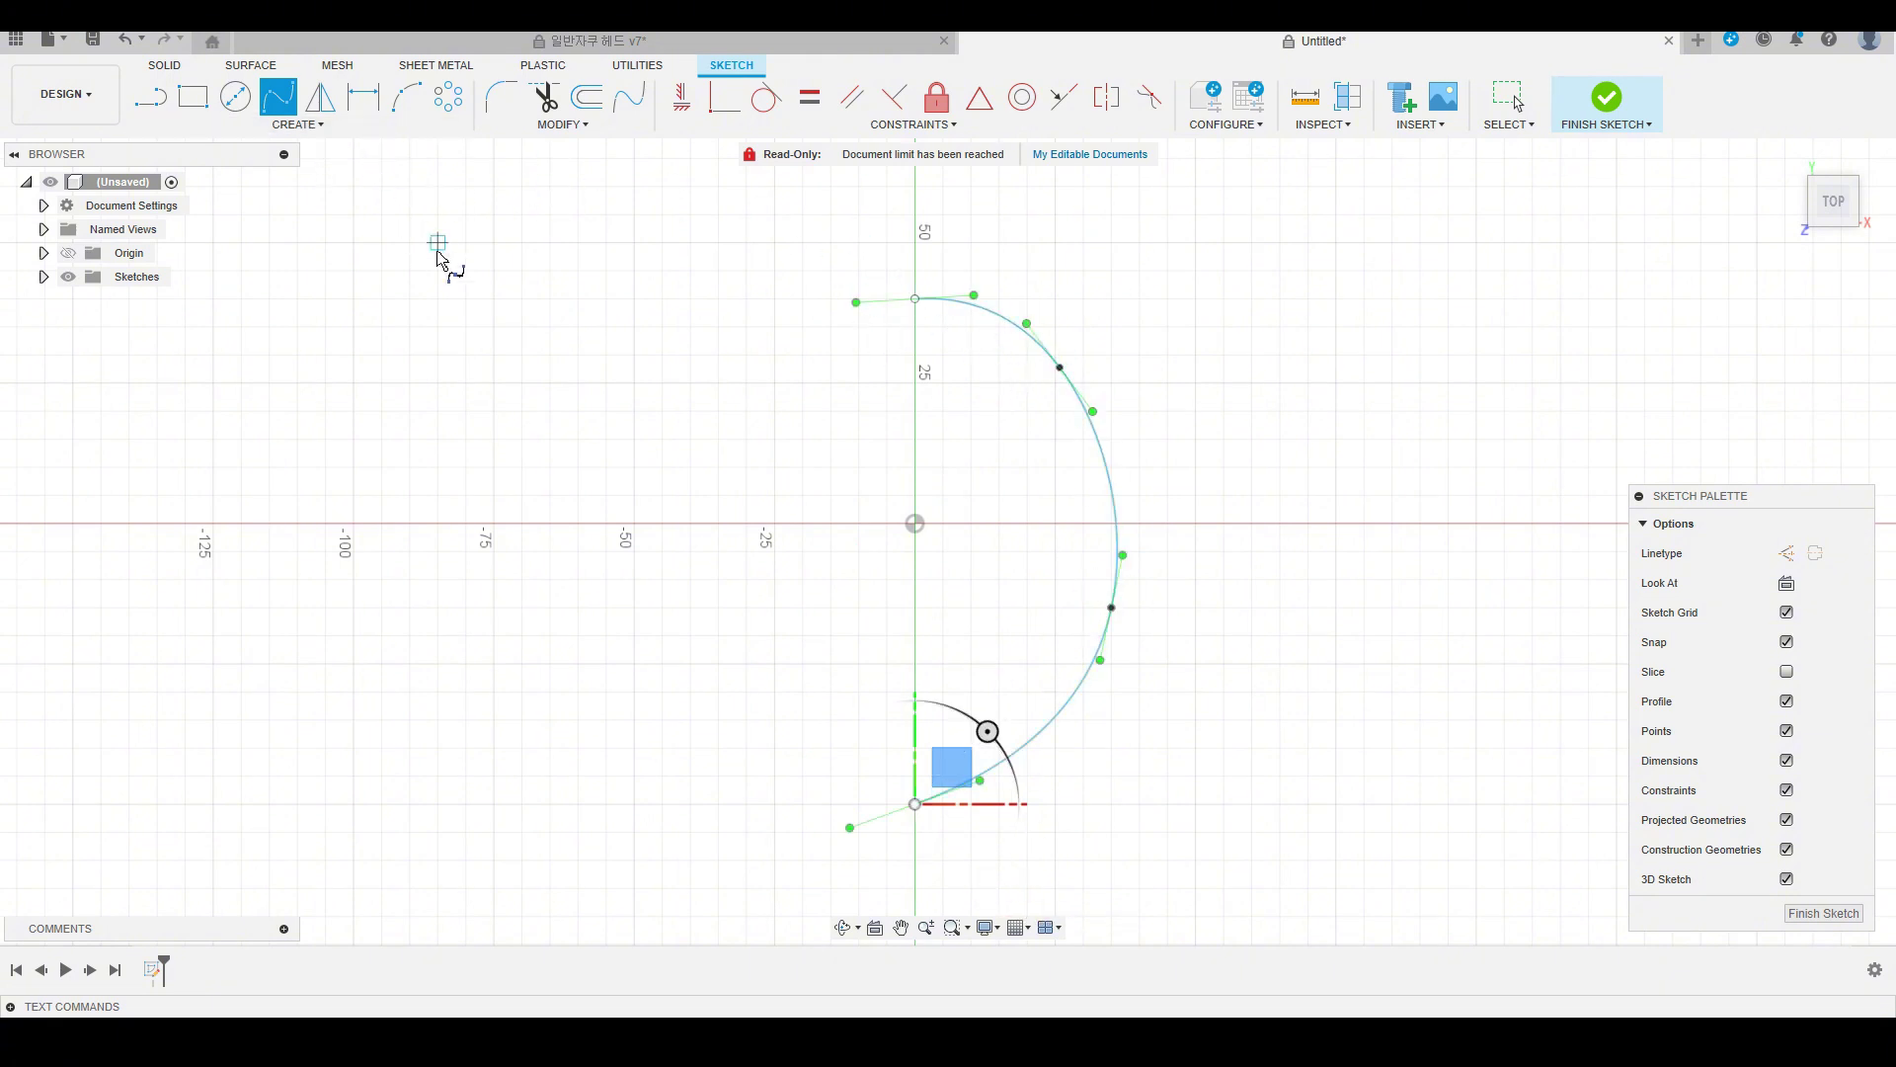
{"action": "key", "text": "Escape"}
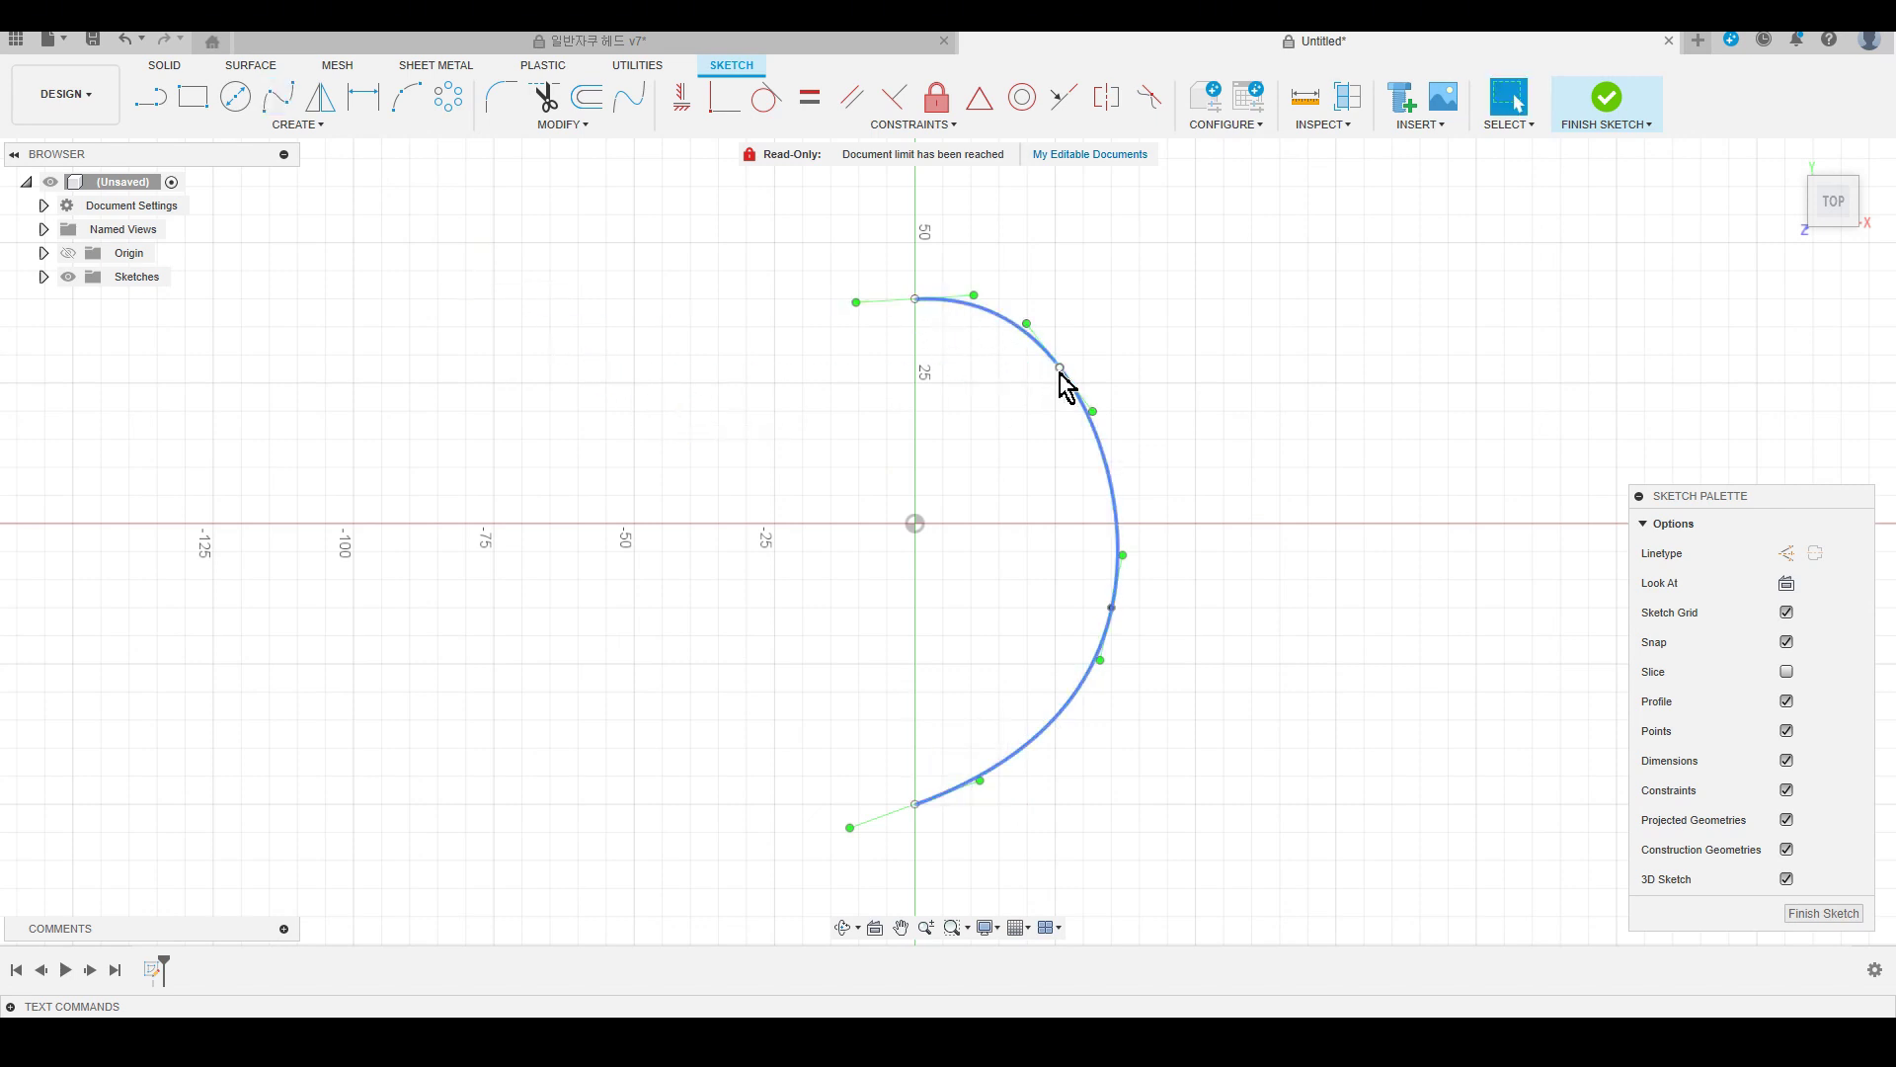
Mirror the spline across the YZ origin plane to form a closed oval outline.
{"action": "left_click", "coordinate": [1104, 455]}
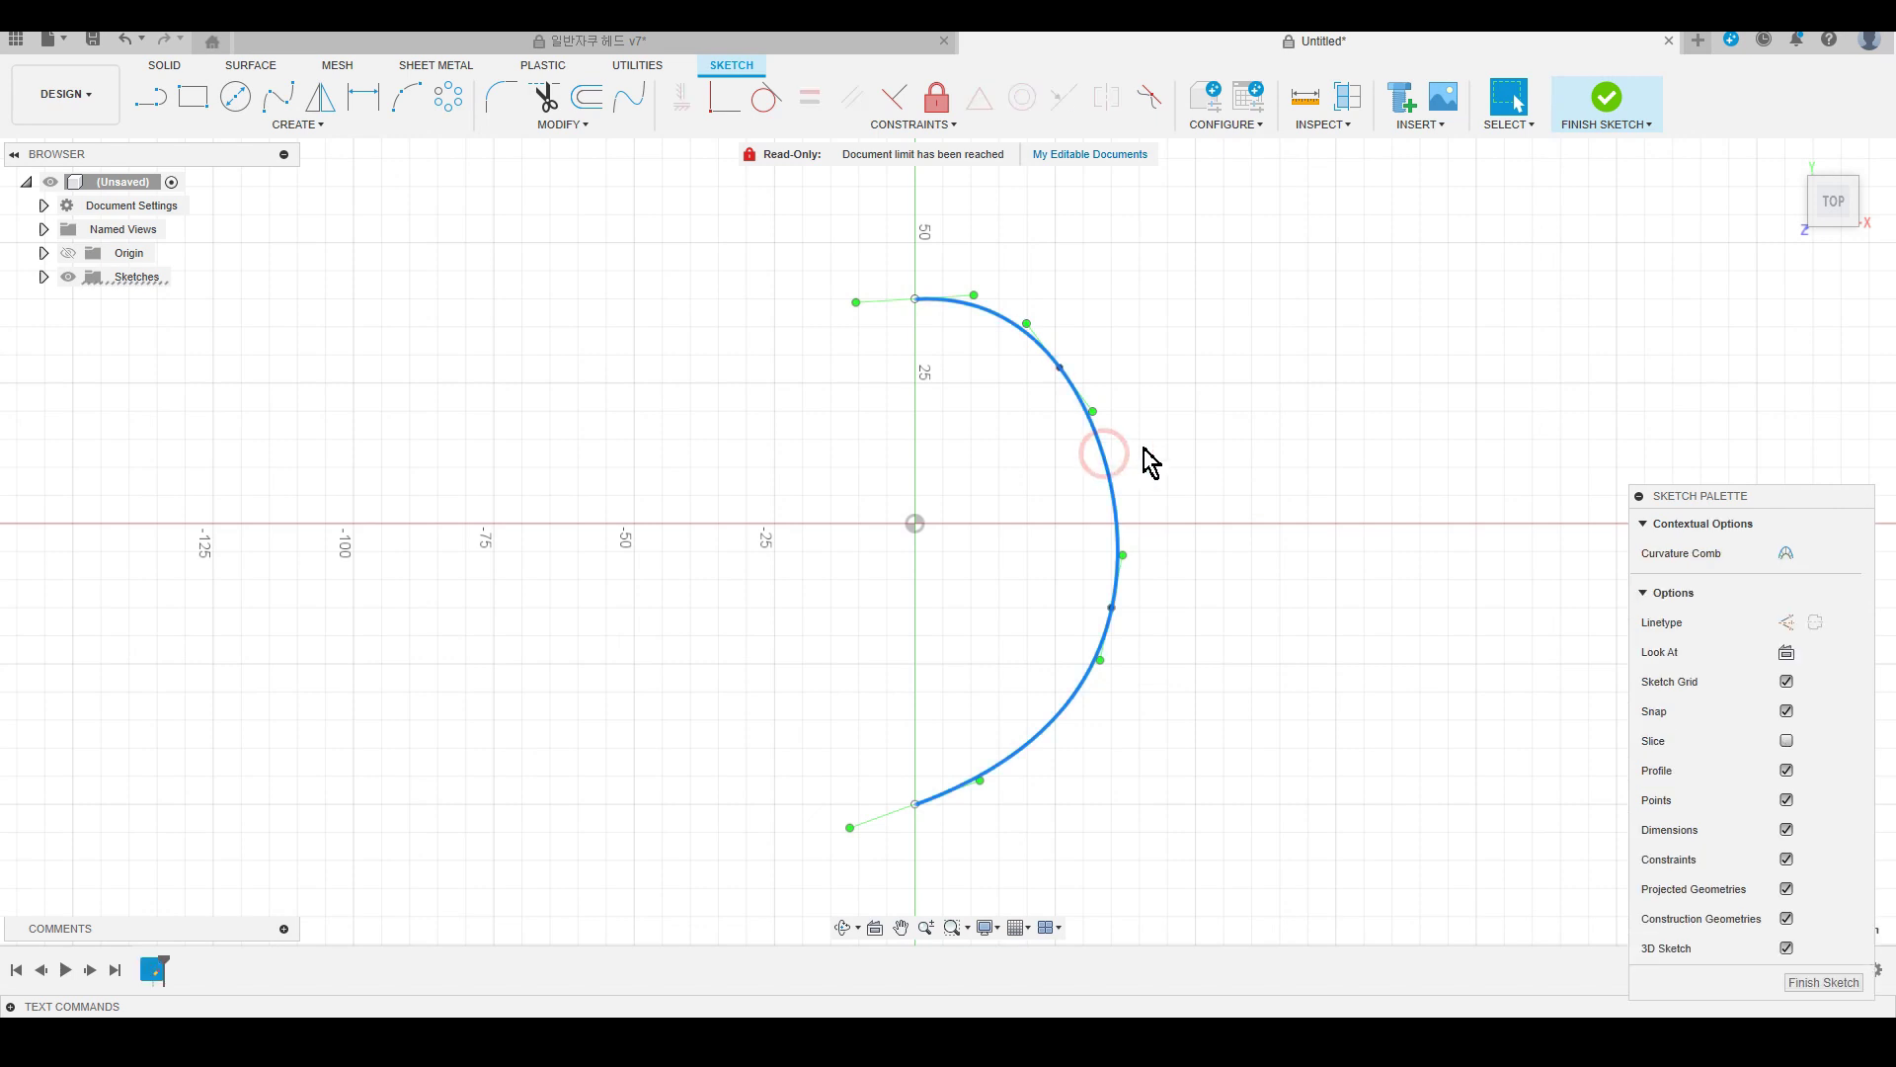
{"action": "left_click", "coordinate": [322, 126]}
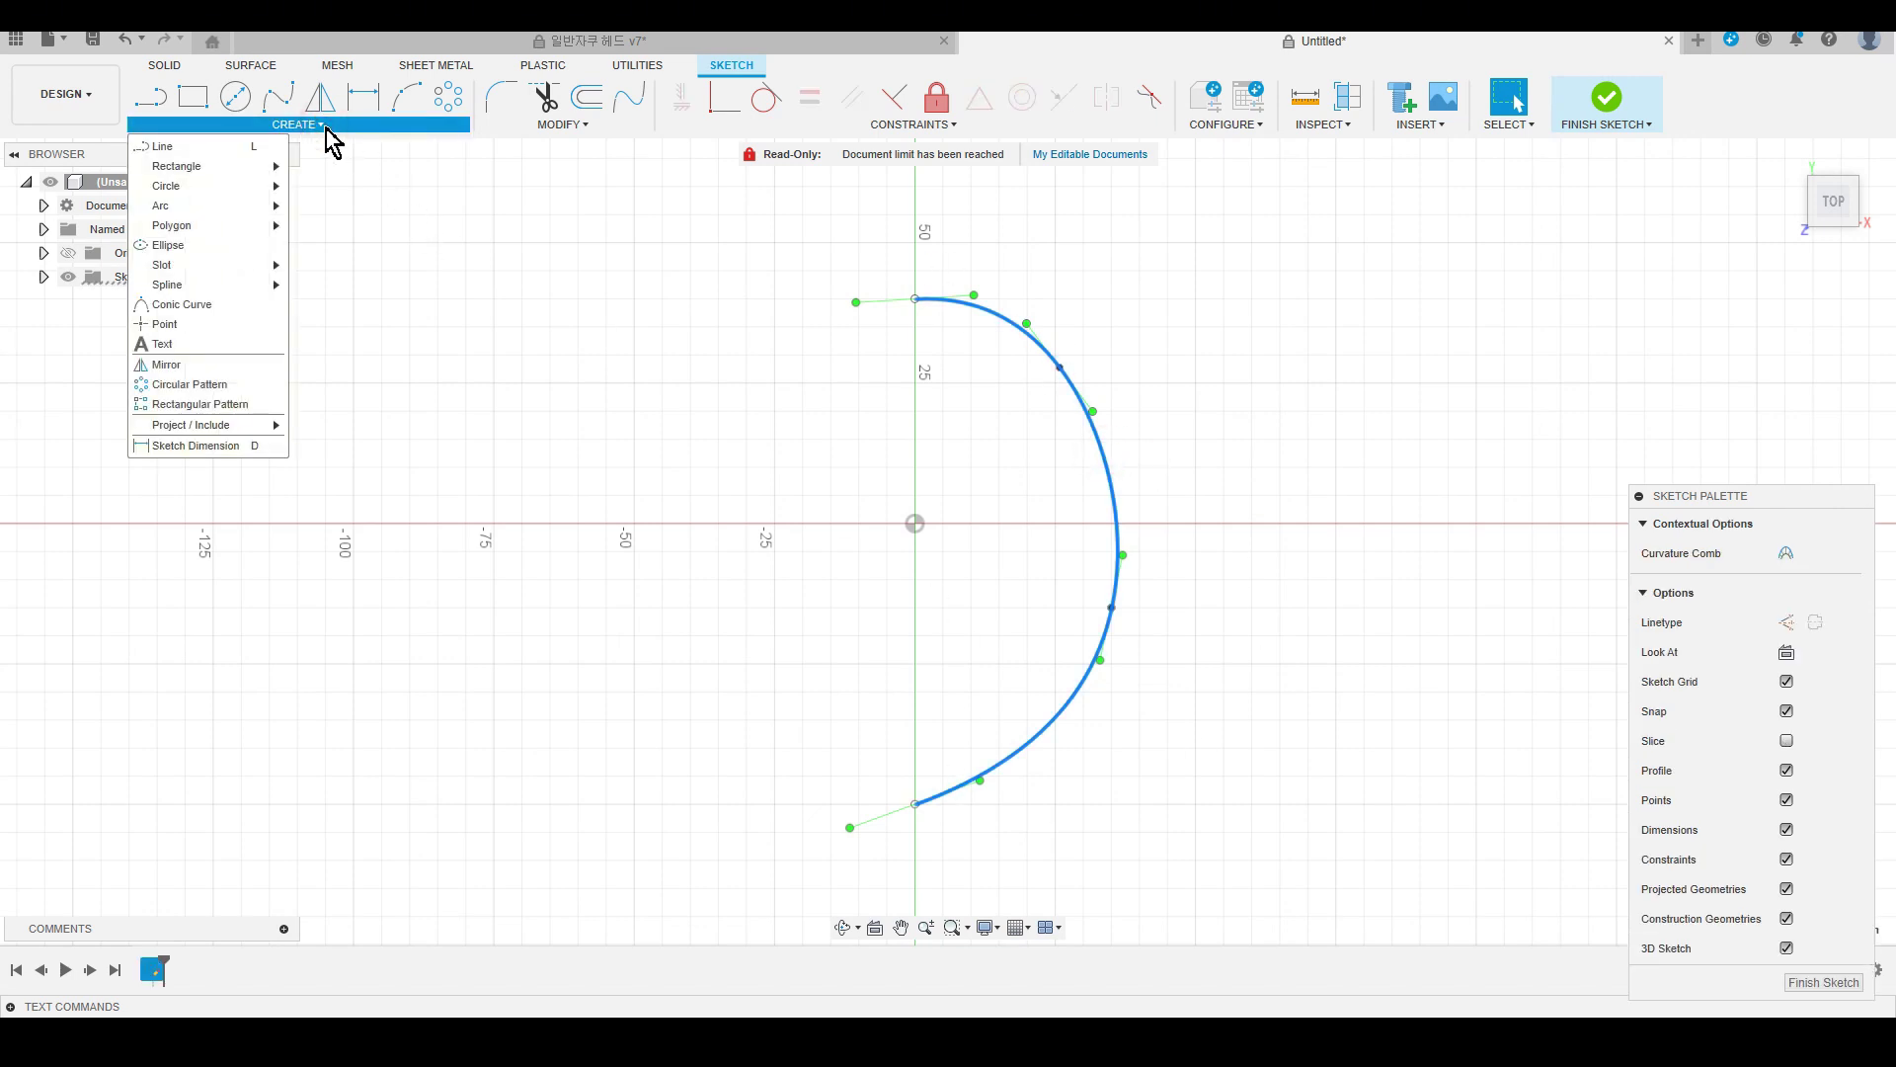
{"action": "left_click", "coordinate": [215, 369]}
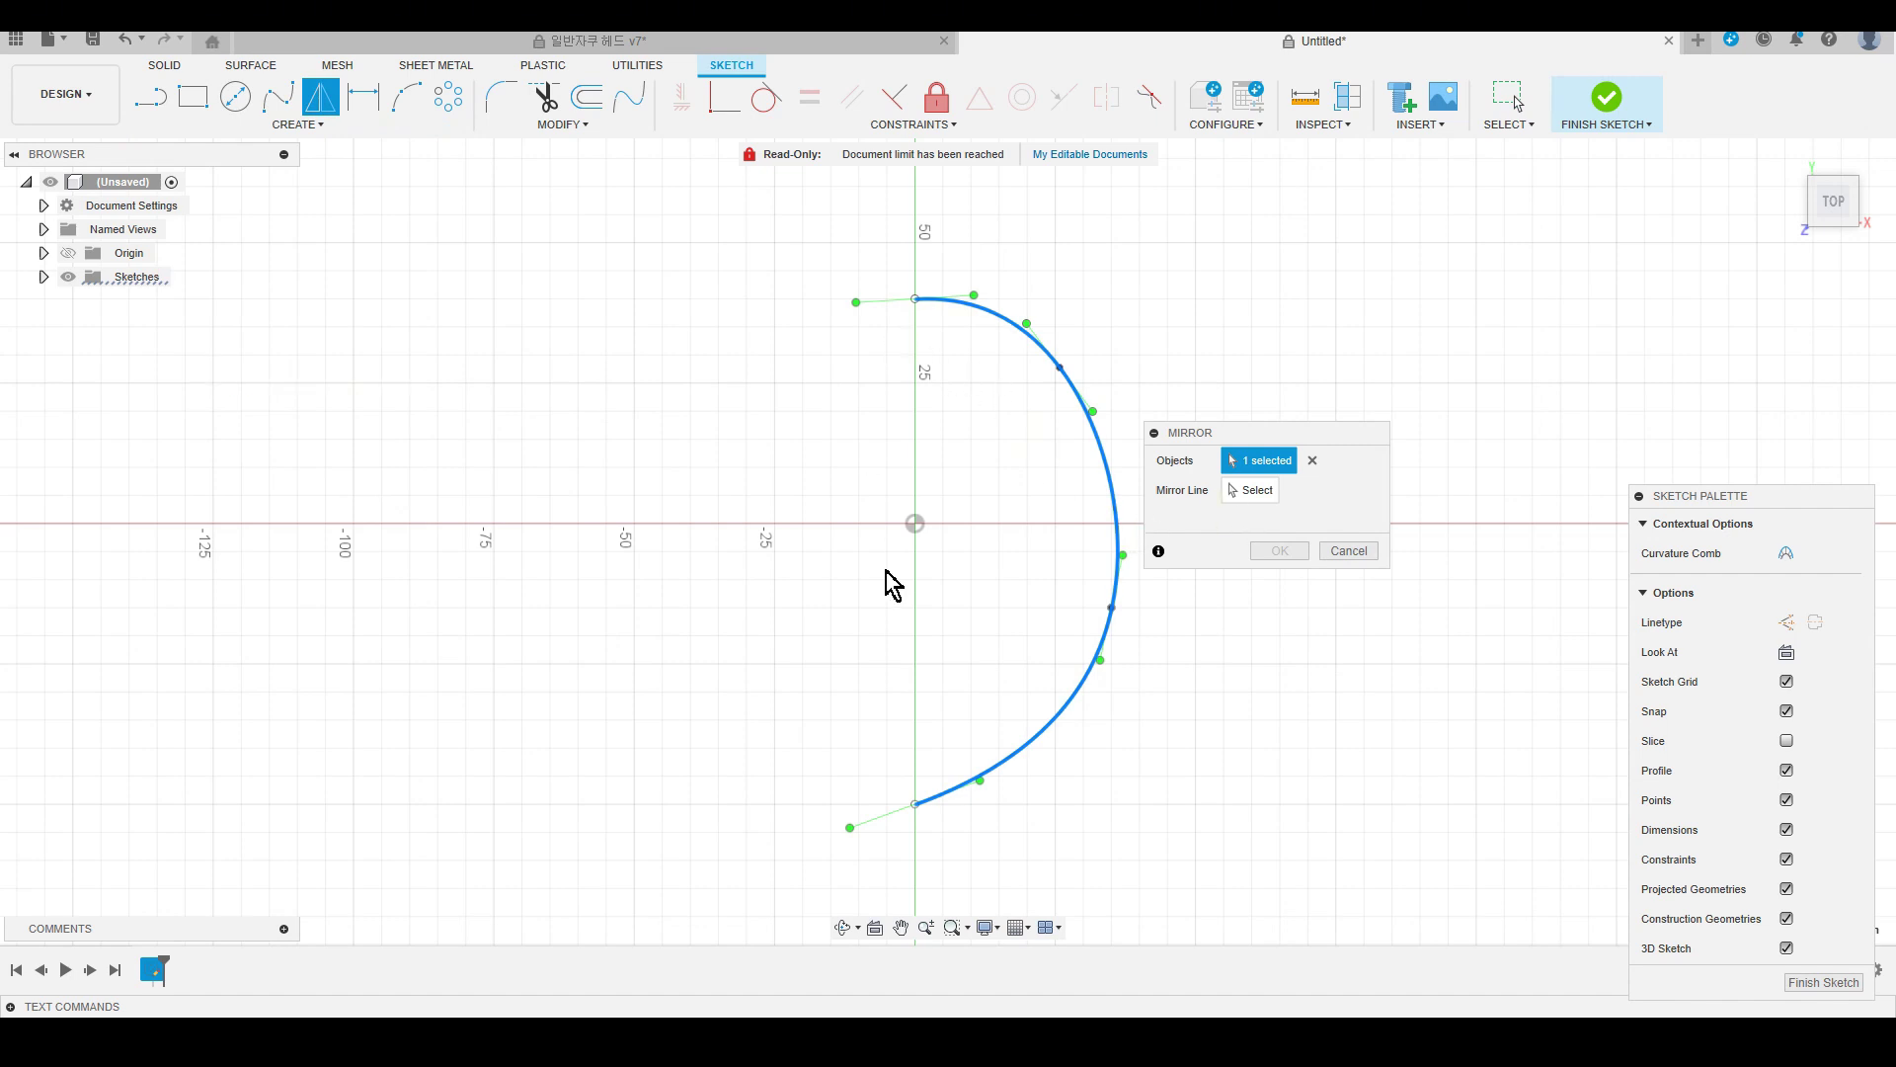
{"action": "left_click", "coordinate": [1223, 493]}
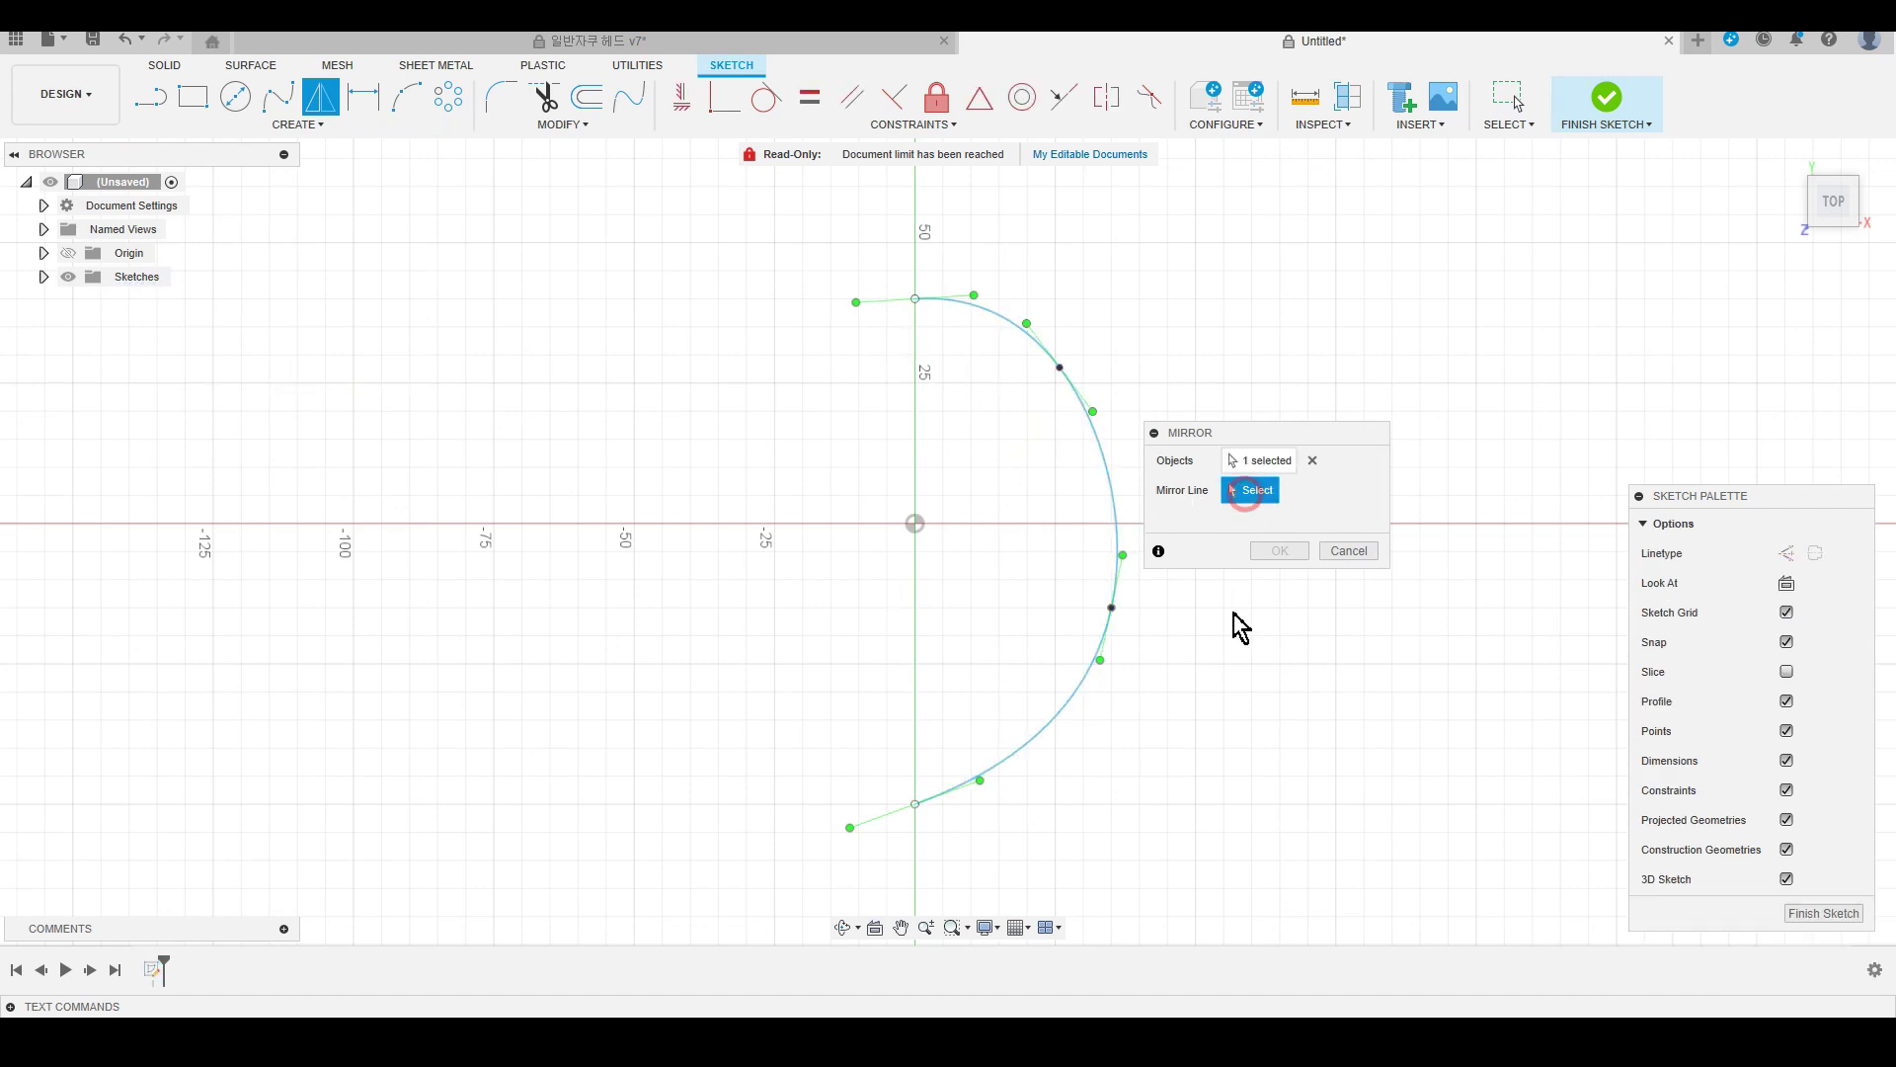
{"action": "left_click", "coordinate": [69, 254]}
{"action": "middle_click_drag", "start_coordinate": [1143, 728], "coordinate": [978, 493], "text": "shift"}
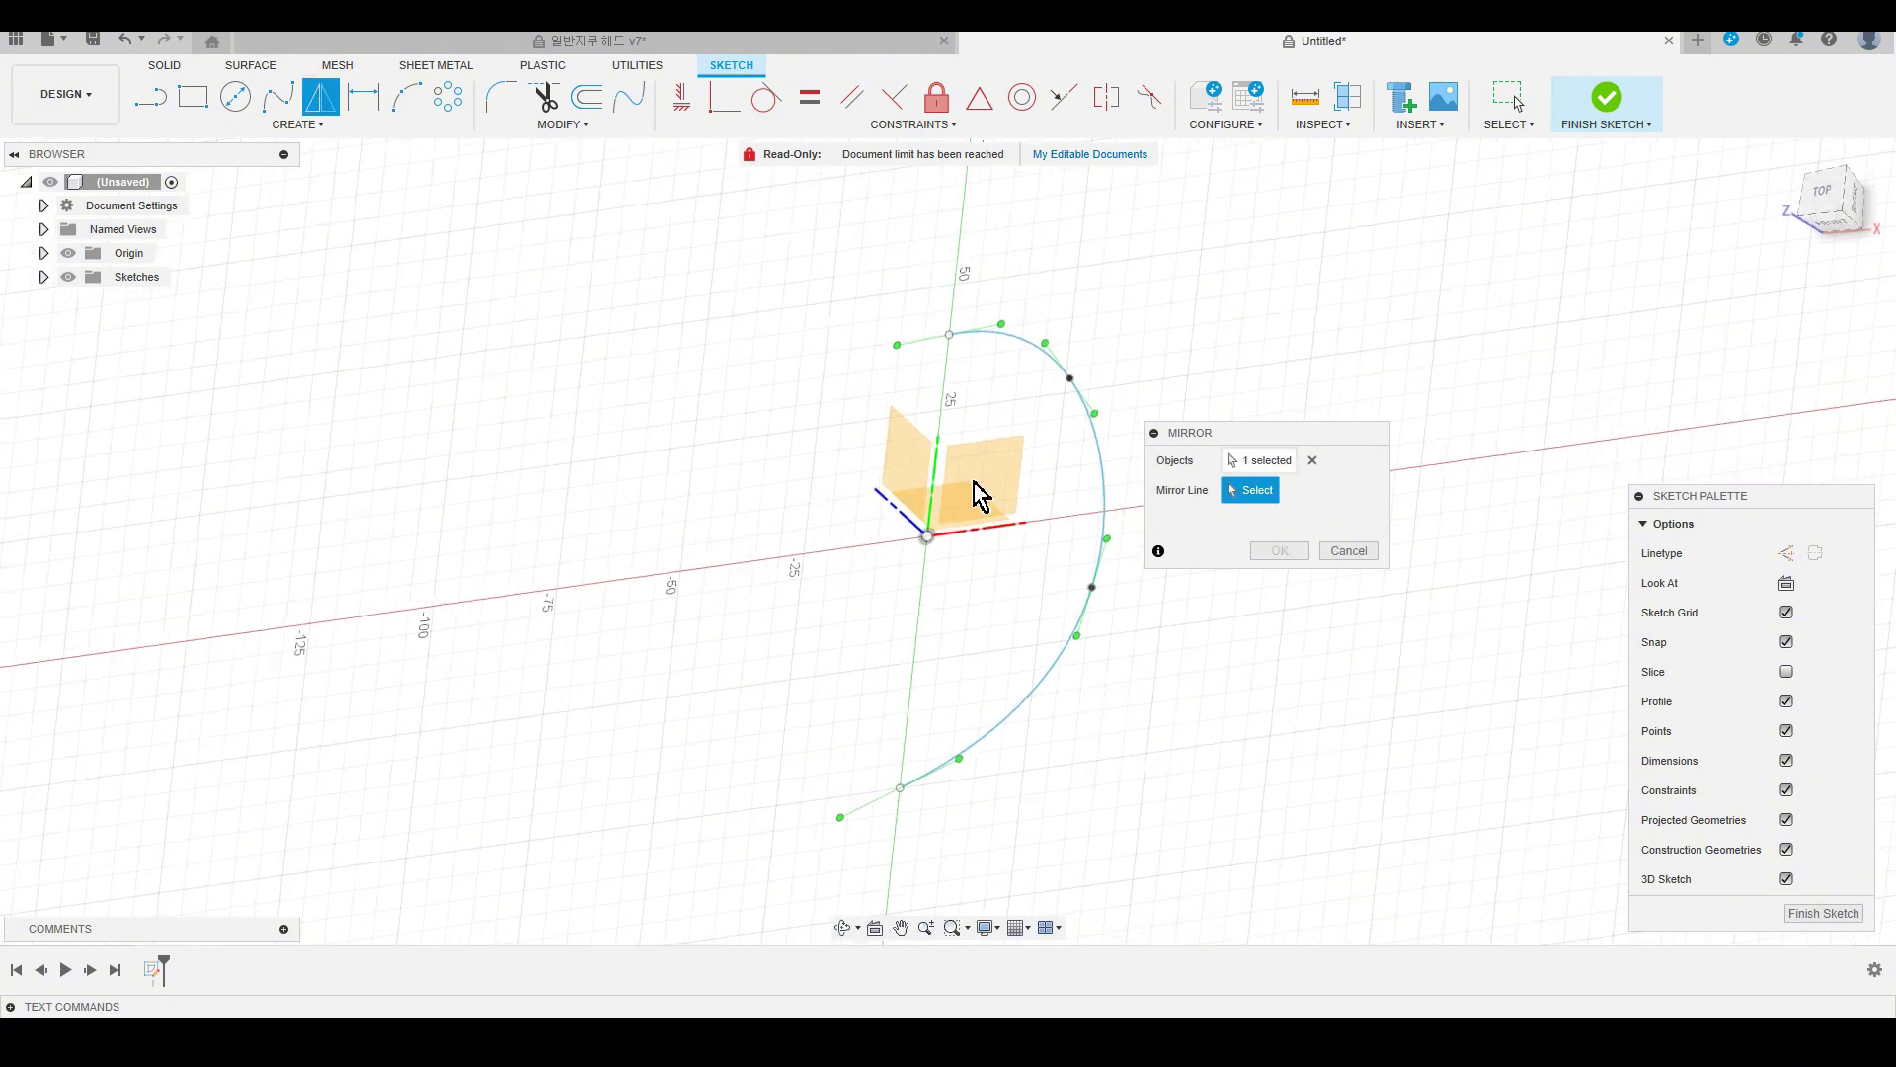
{"action": "left_click", "coordinate": [906, 454]}
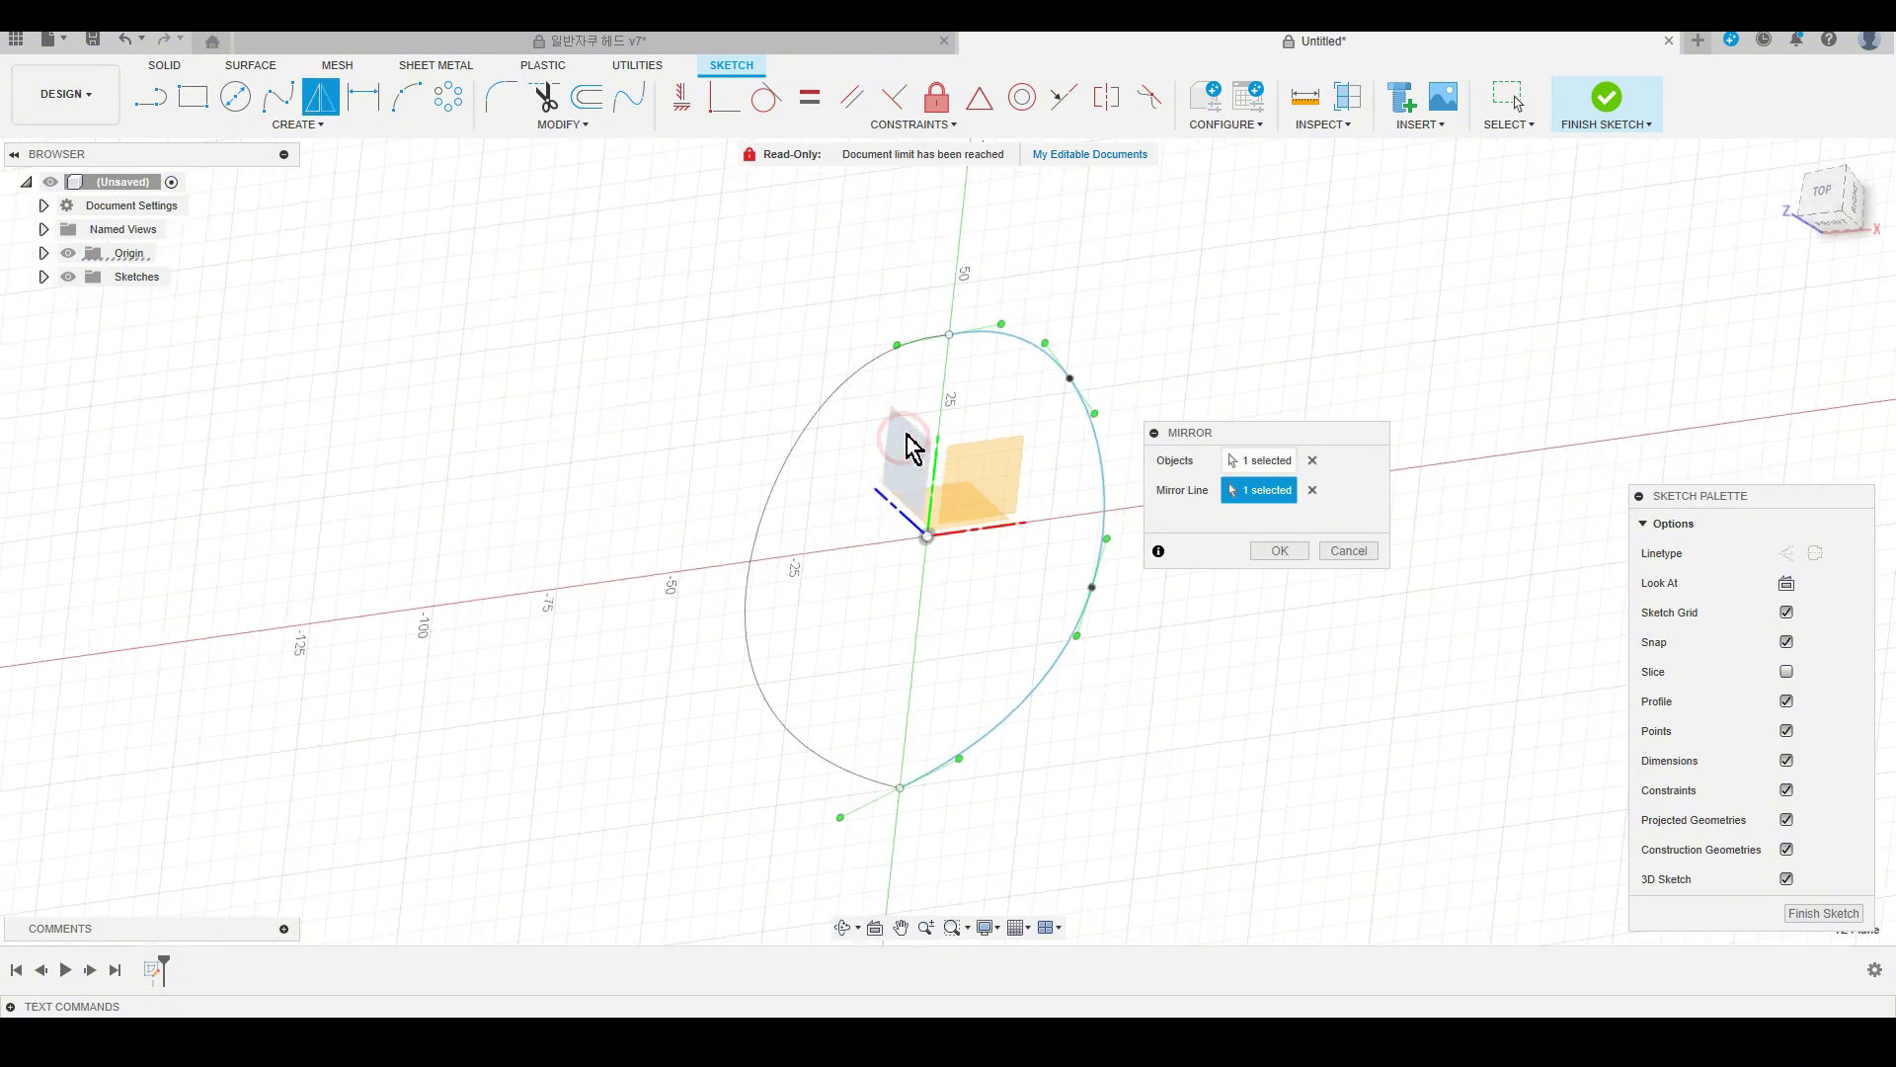
{"action": "left_click", "coordinate": [1280, 552]}
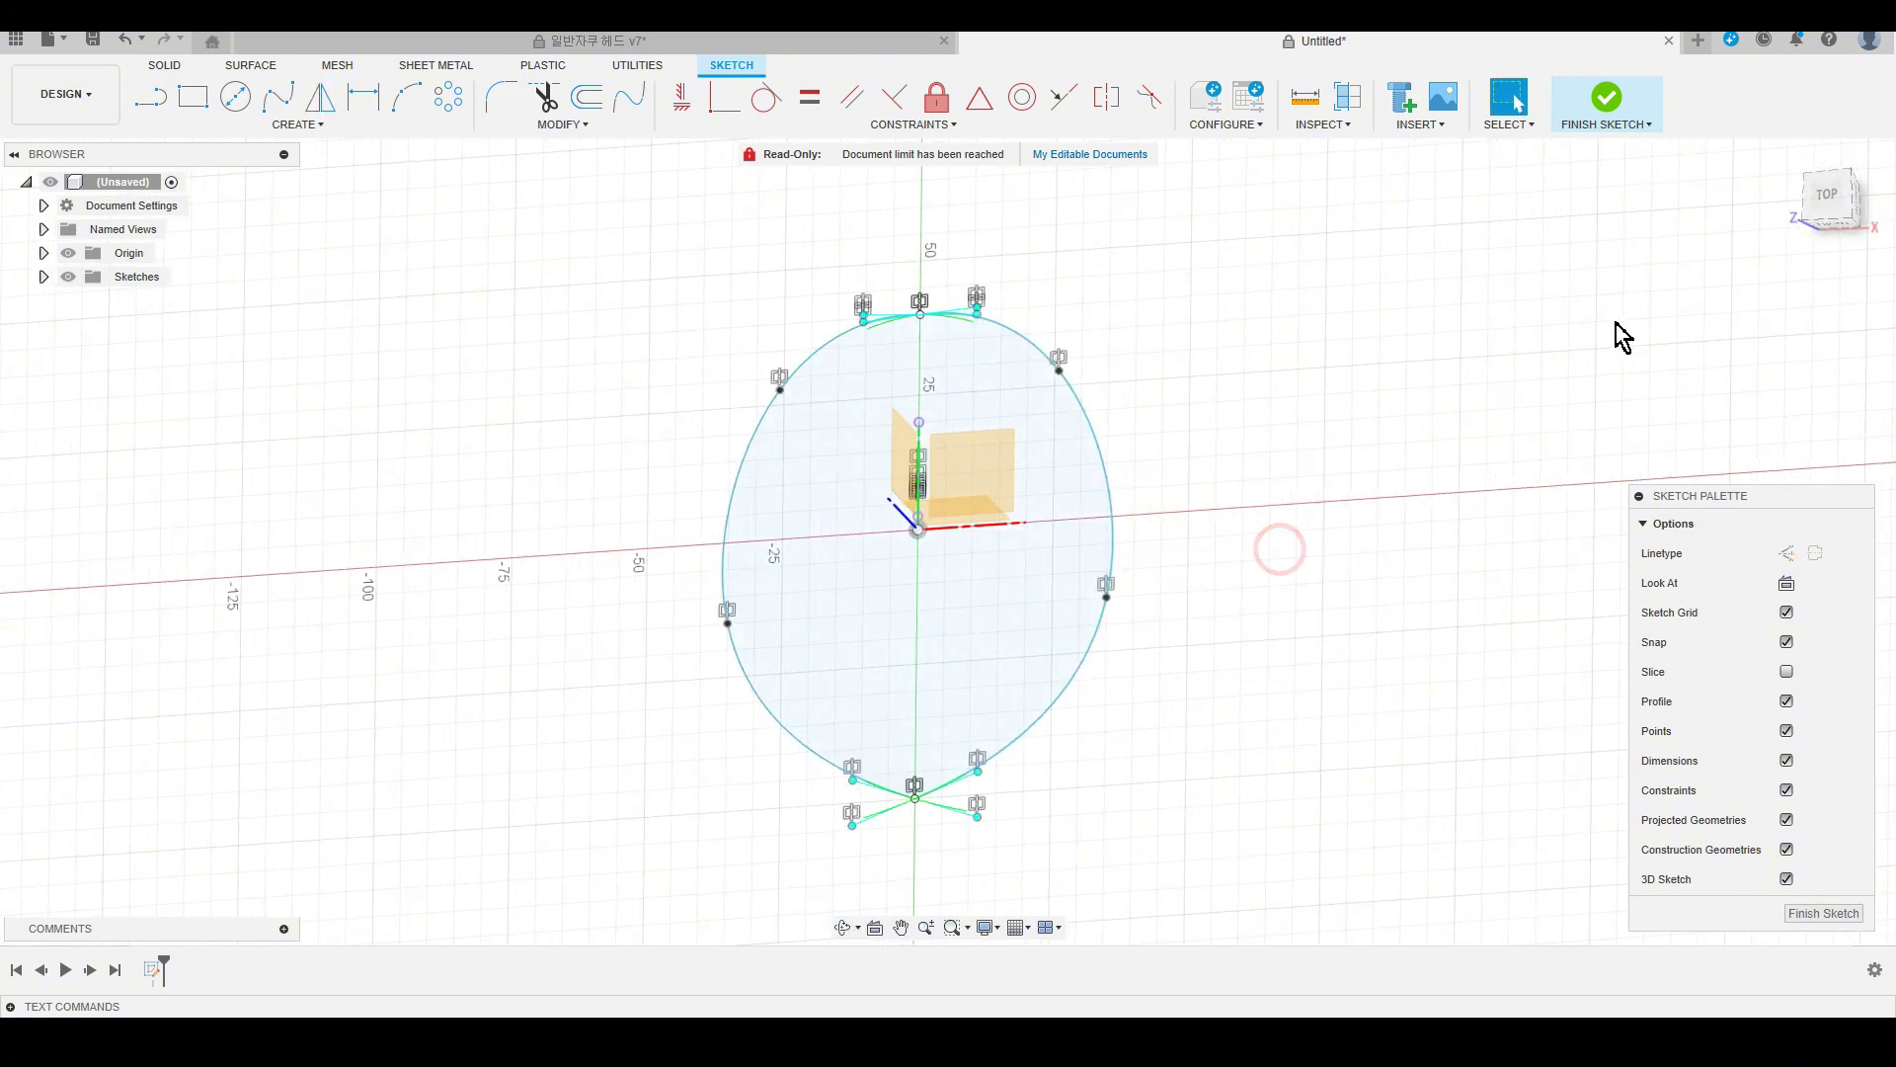
{"action": "left_click", "coordinate": [1828, 202]}
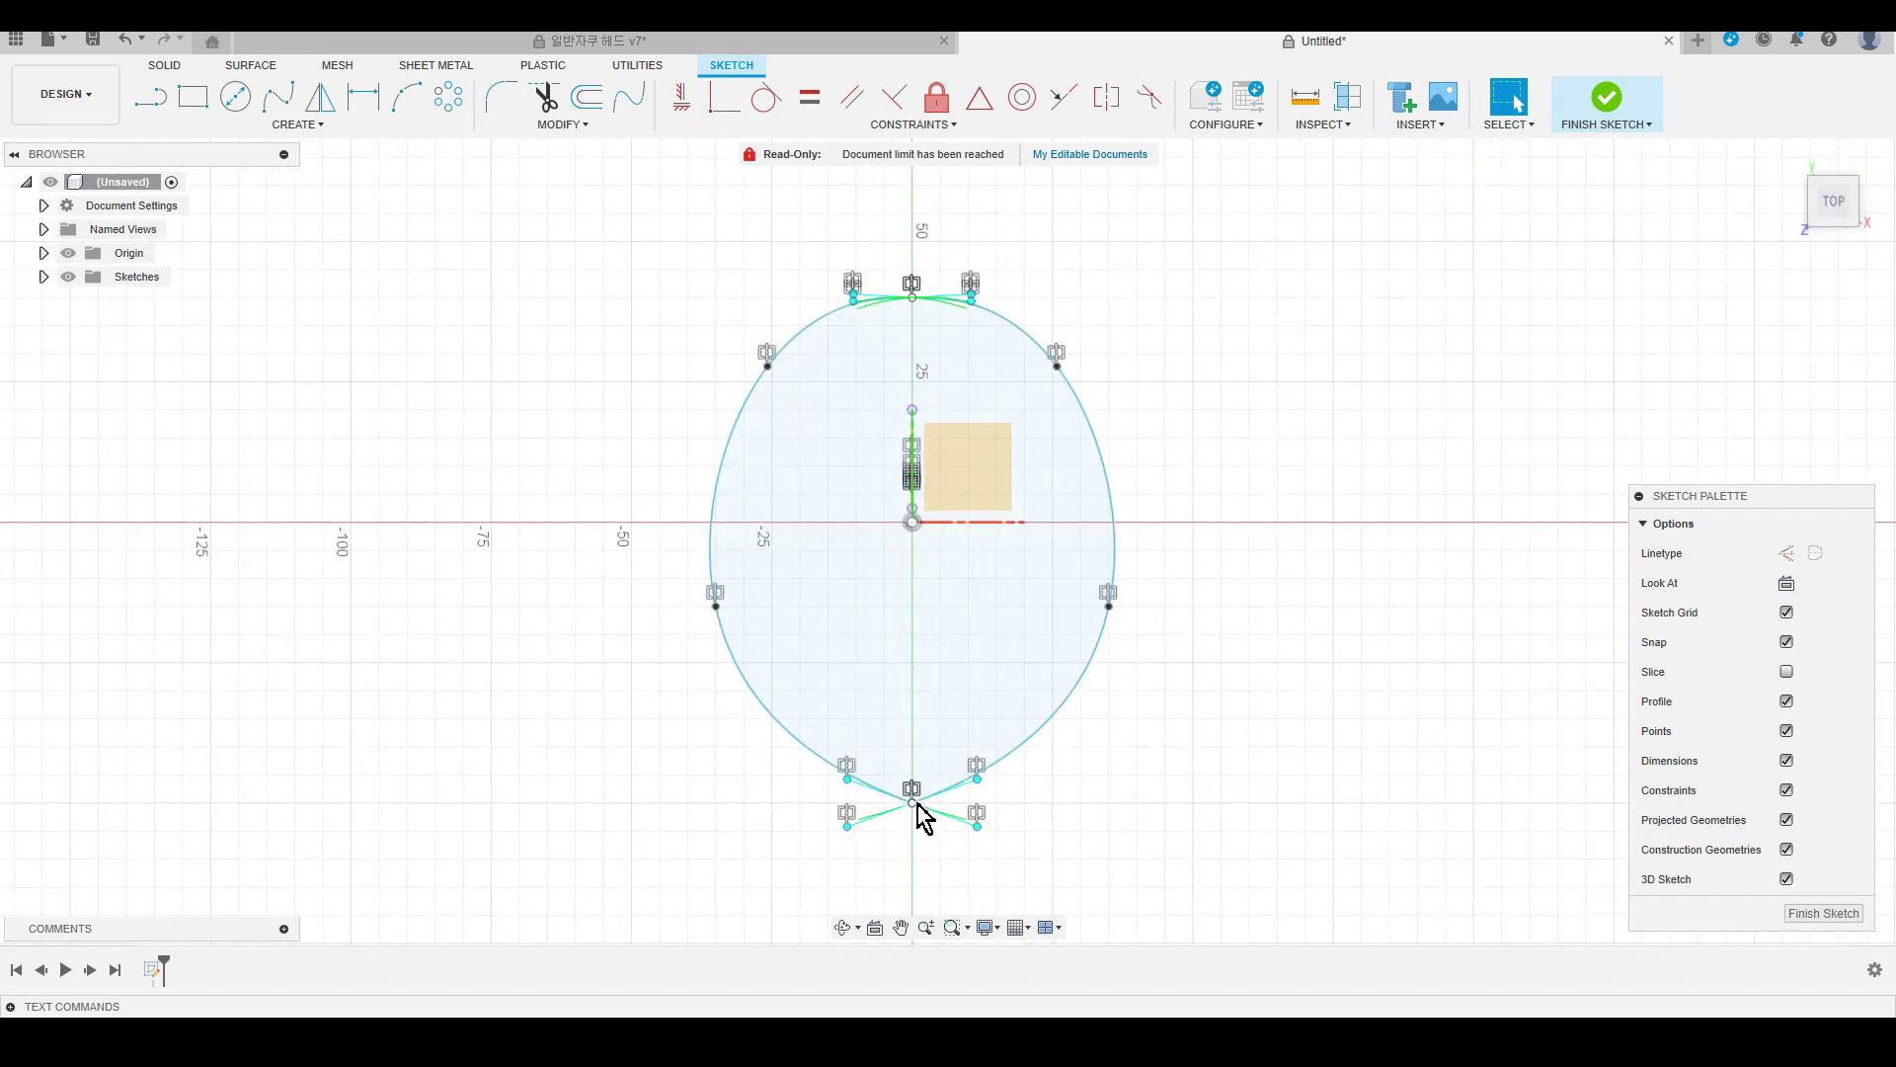
Constrain the two spline halves tangent to each other at both the top and bottom joins.
{"action": "left_click", "coordinate": [758, 98]}
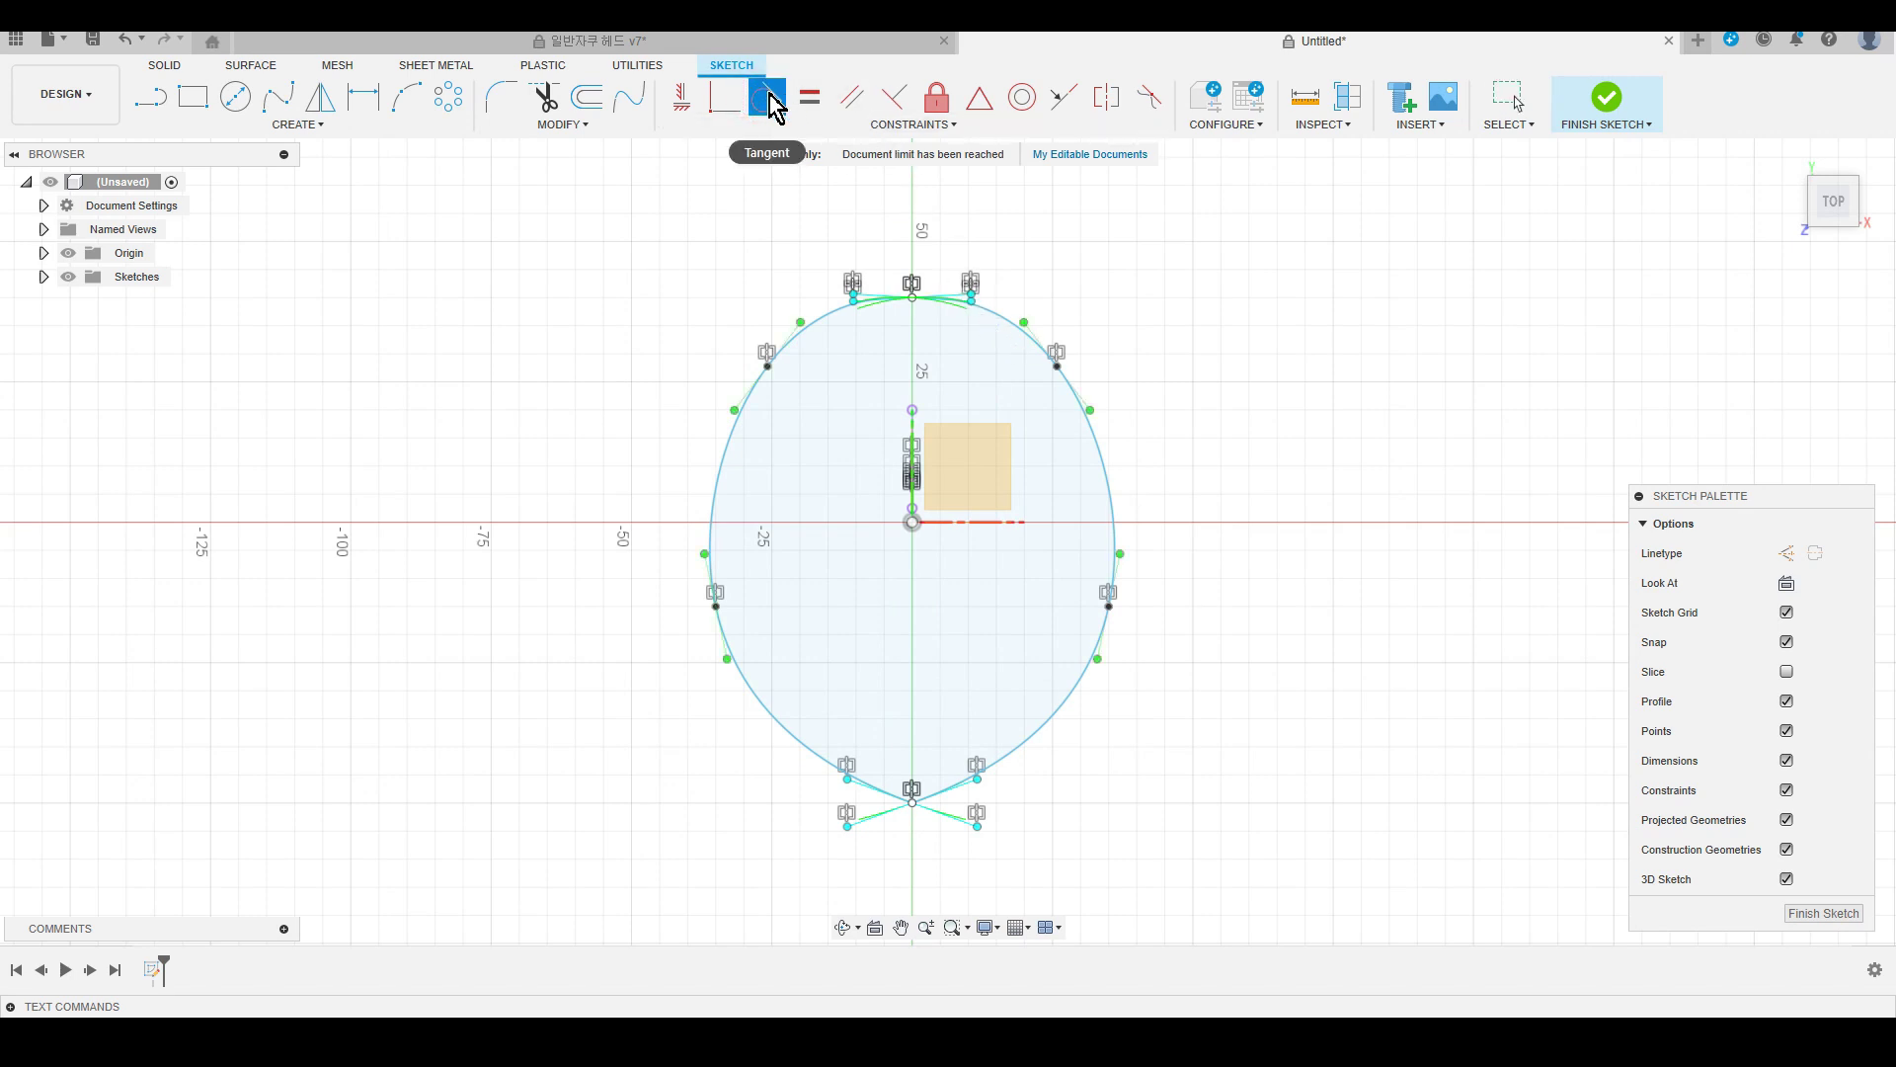
{"action": "left_click", "coordinate": [998, 312]}
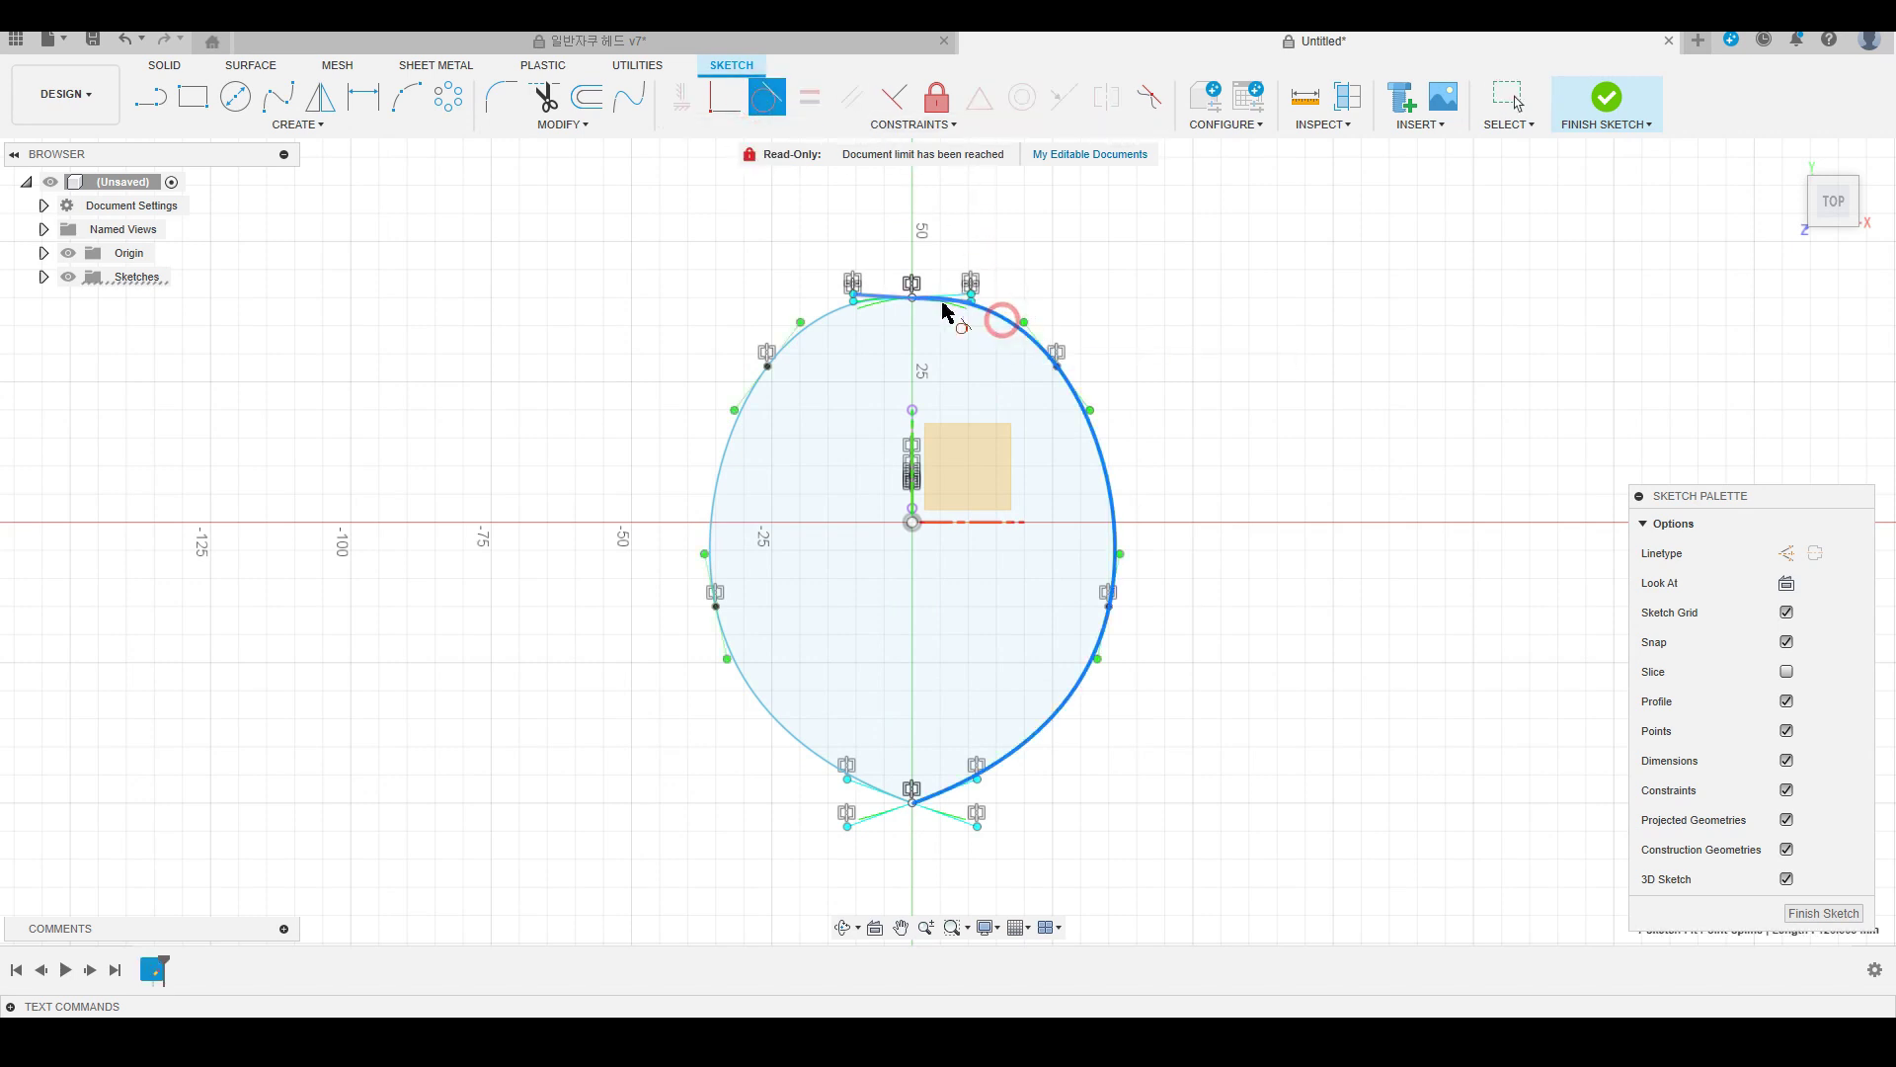
{"action": "left_click", "coordinate": [838, 314]}
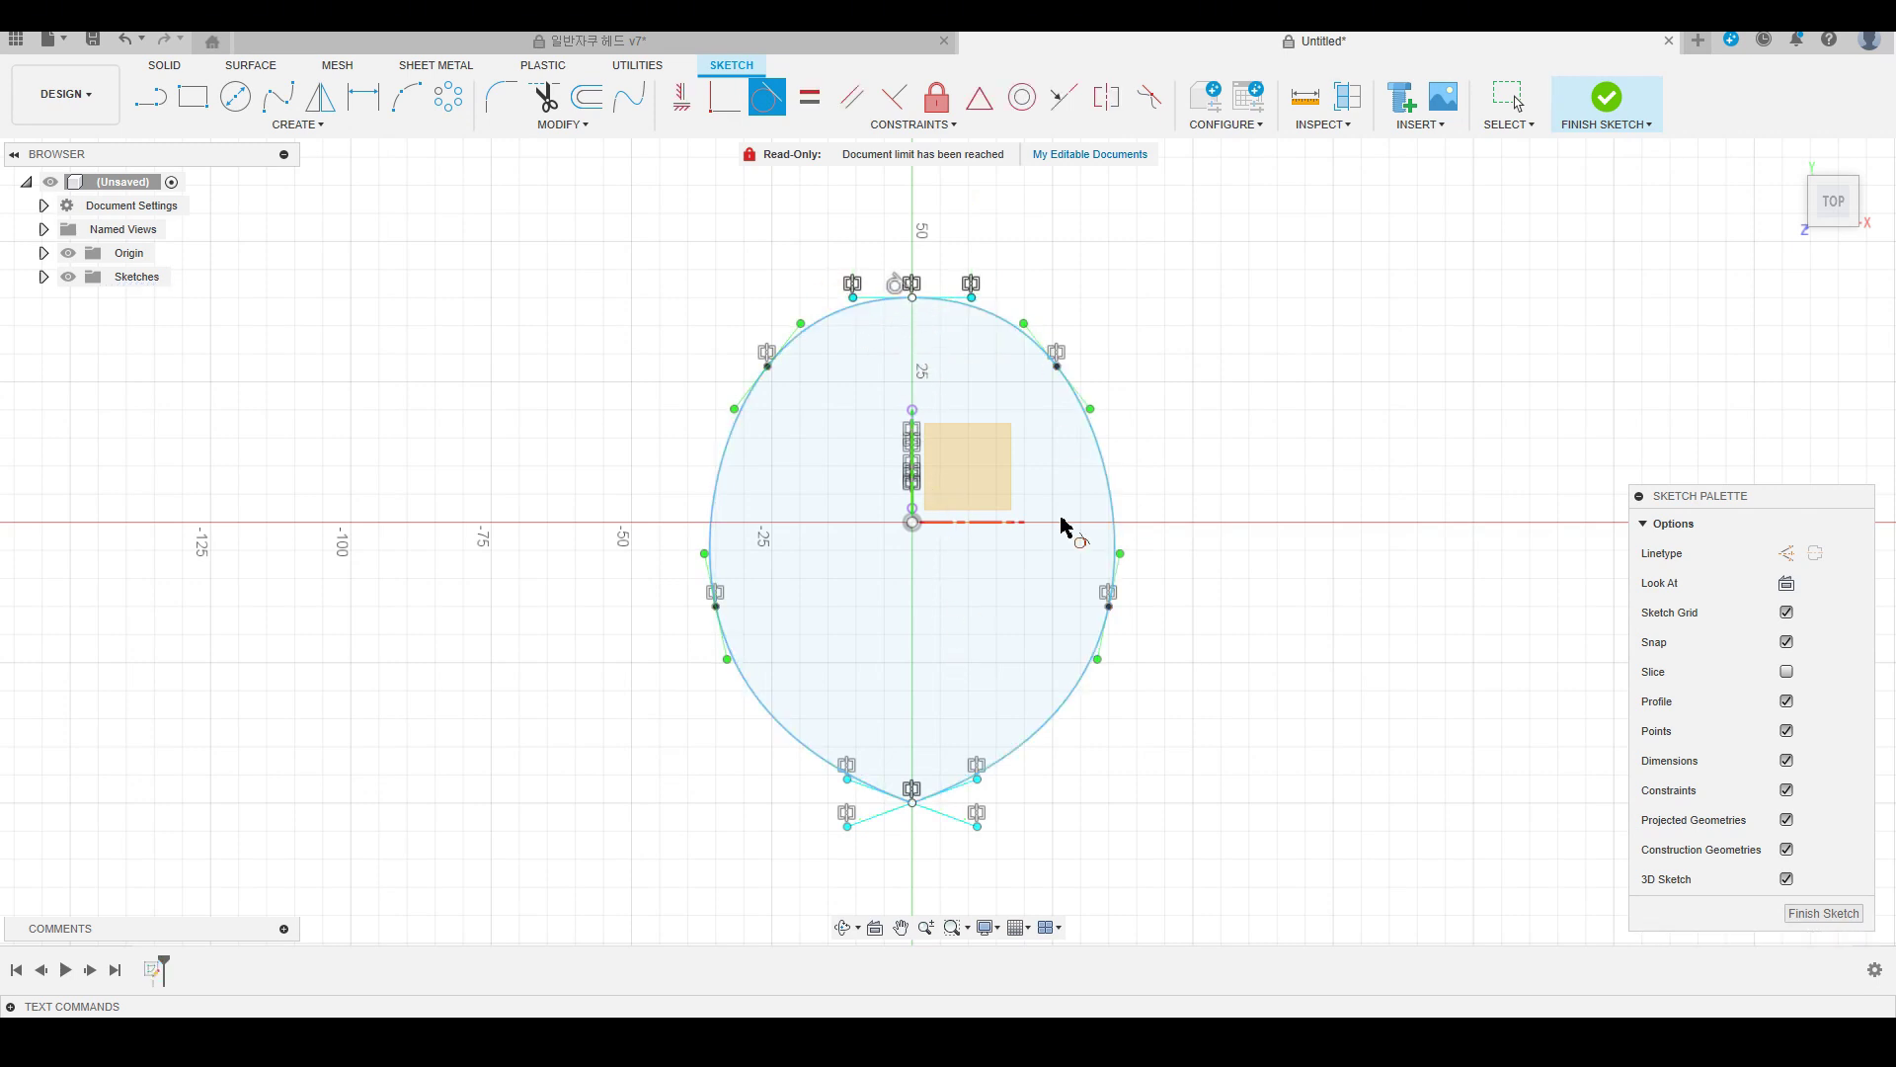
{"action": "left_click", "coordinate": [1009, 757]}
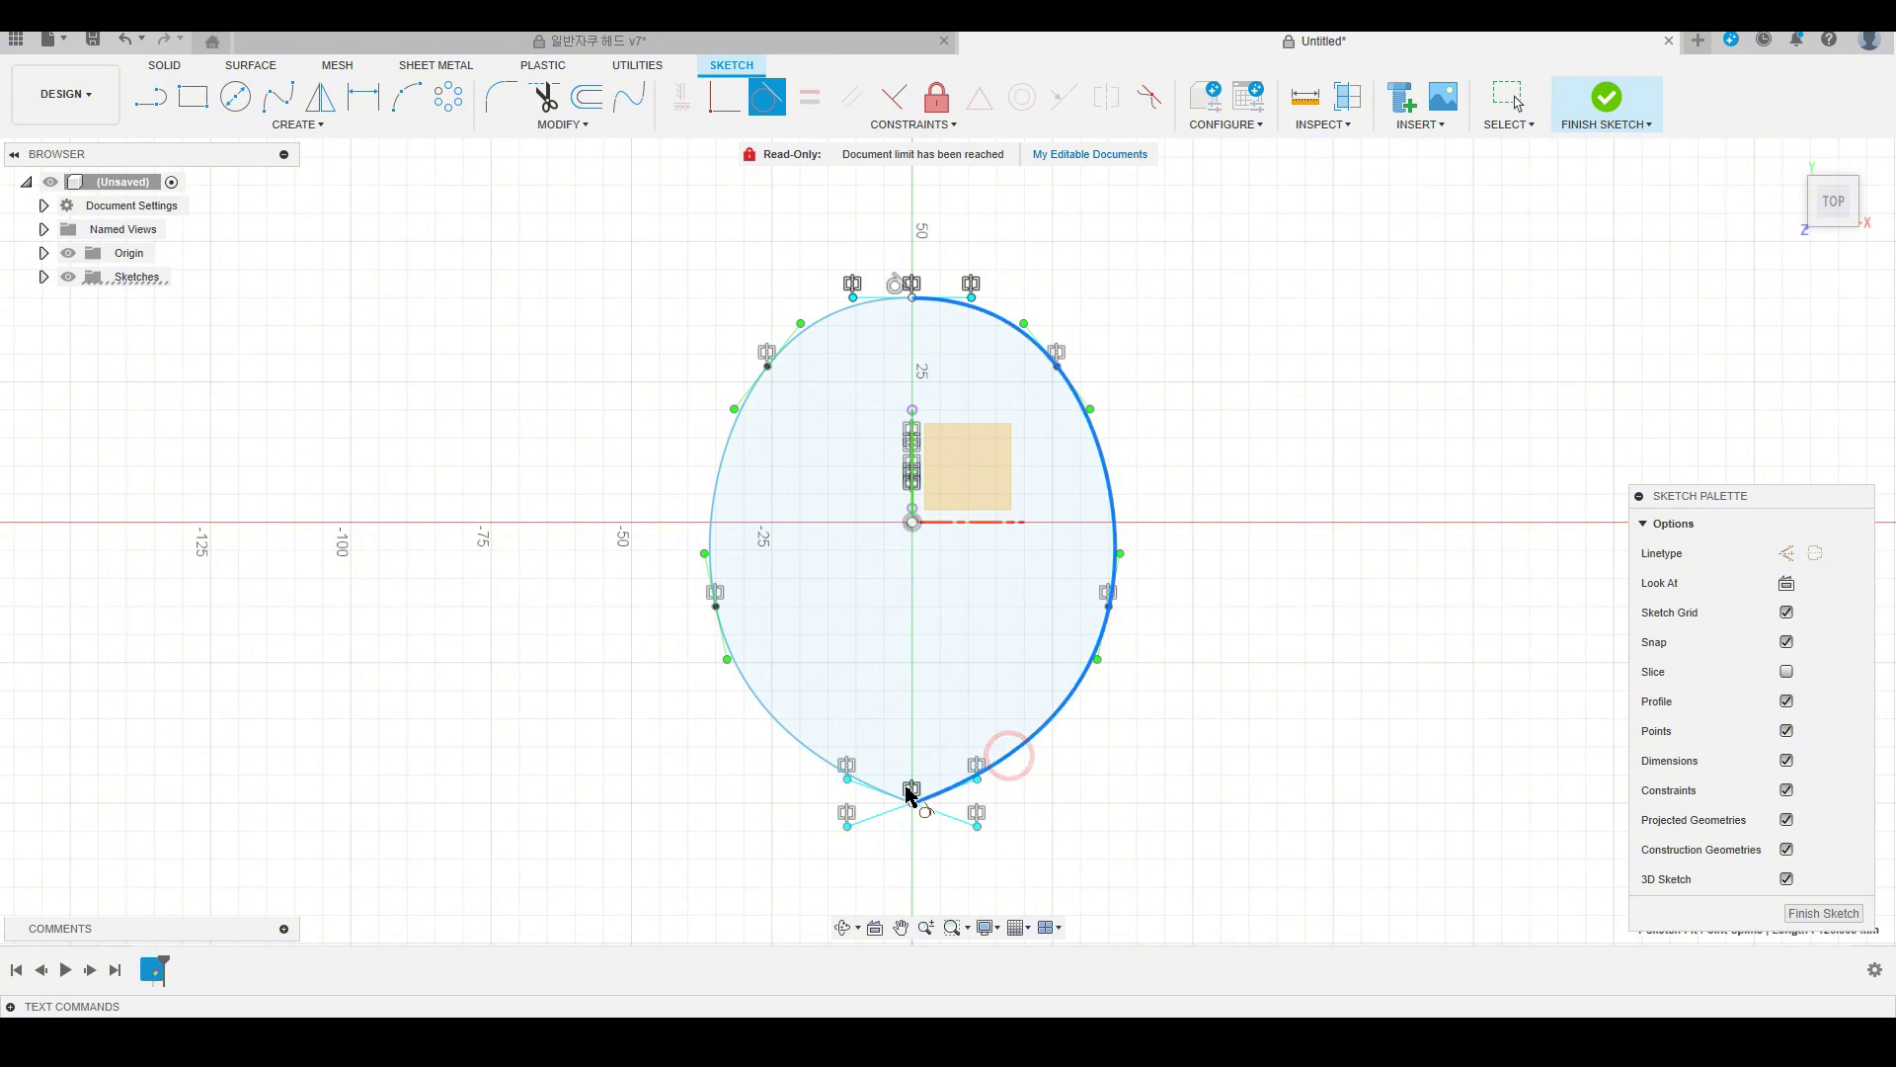
{"action": "left_click", "coordinate": [804, 748]}
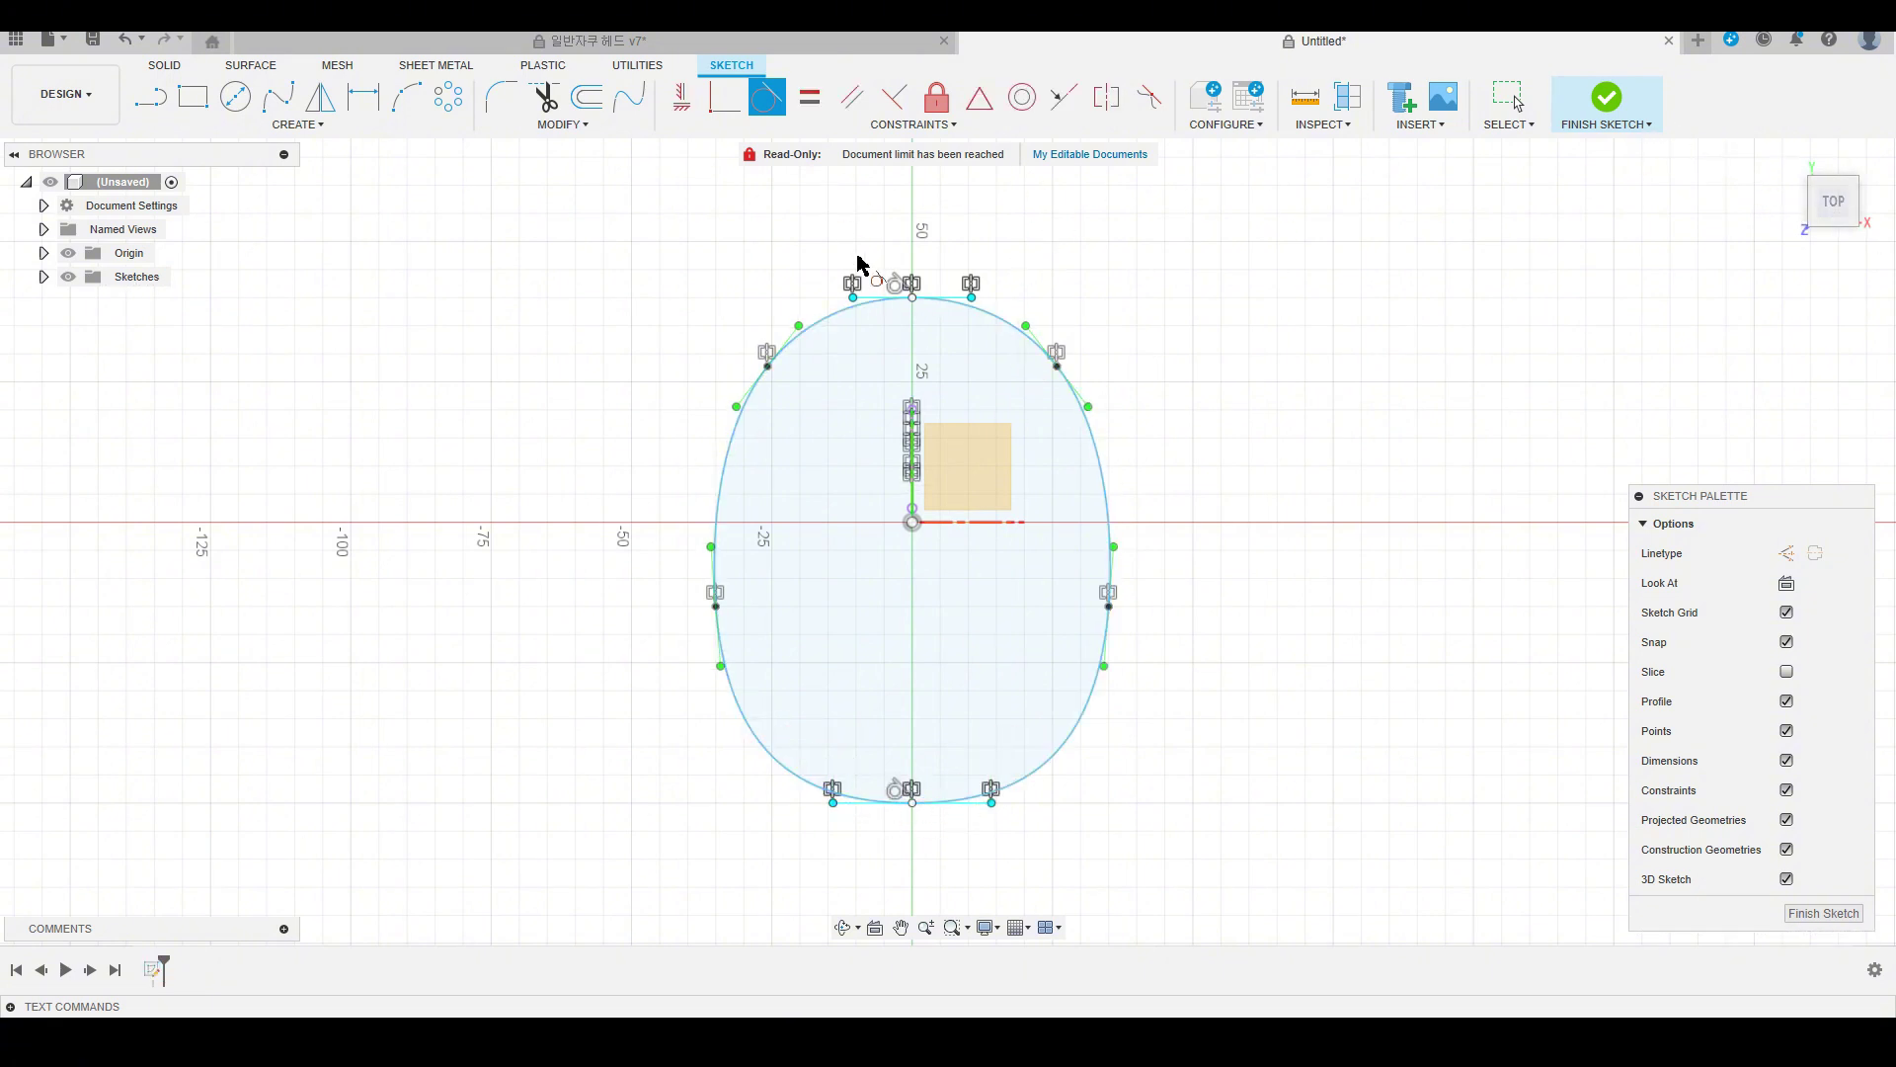
{"action": "key", "text": "Escape"}
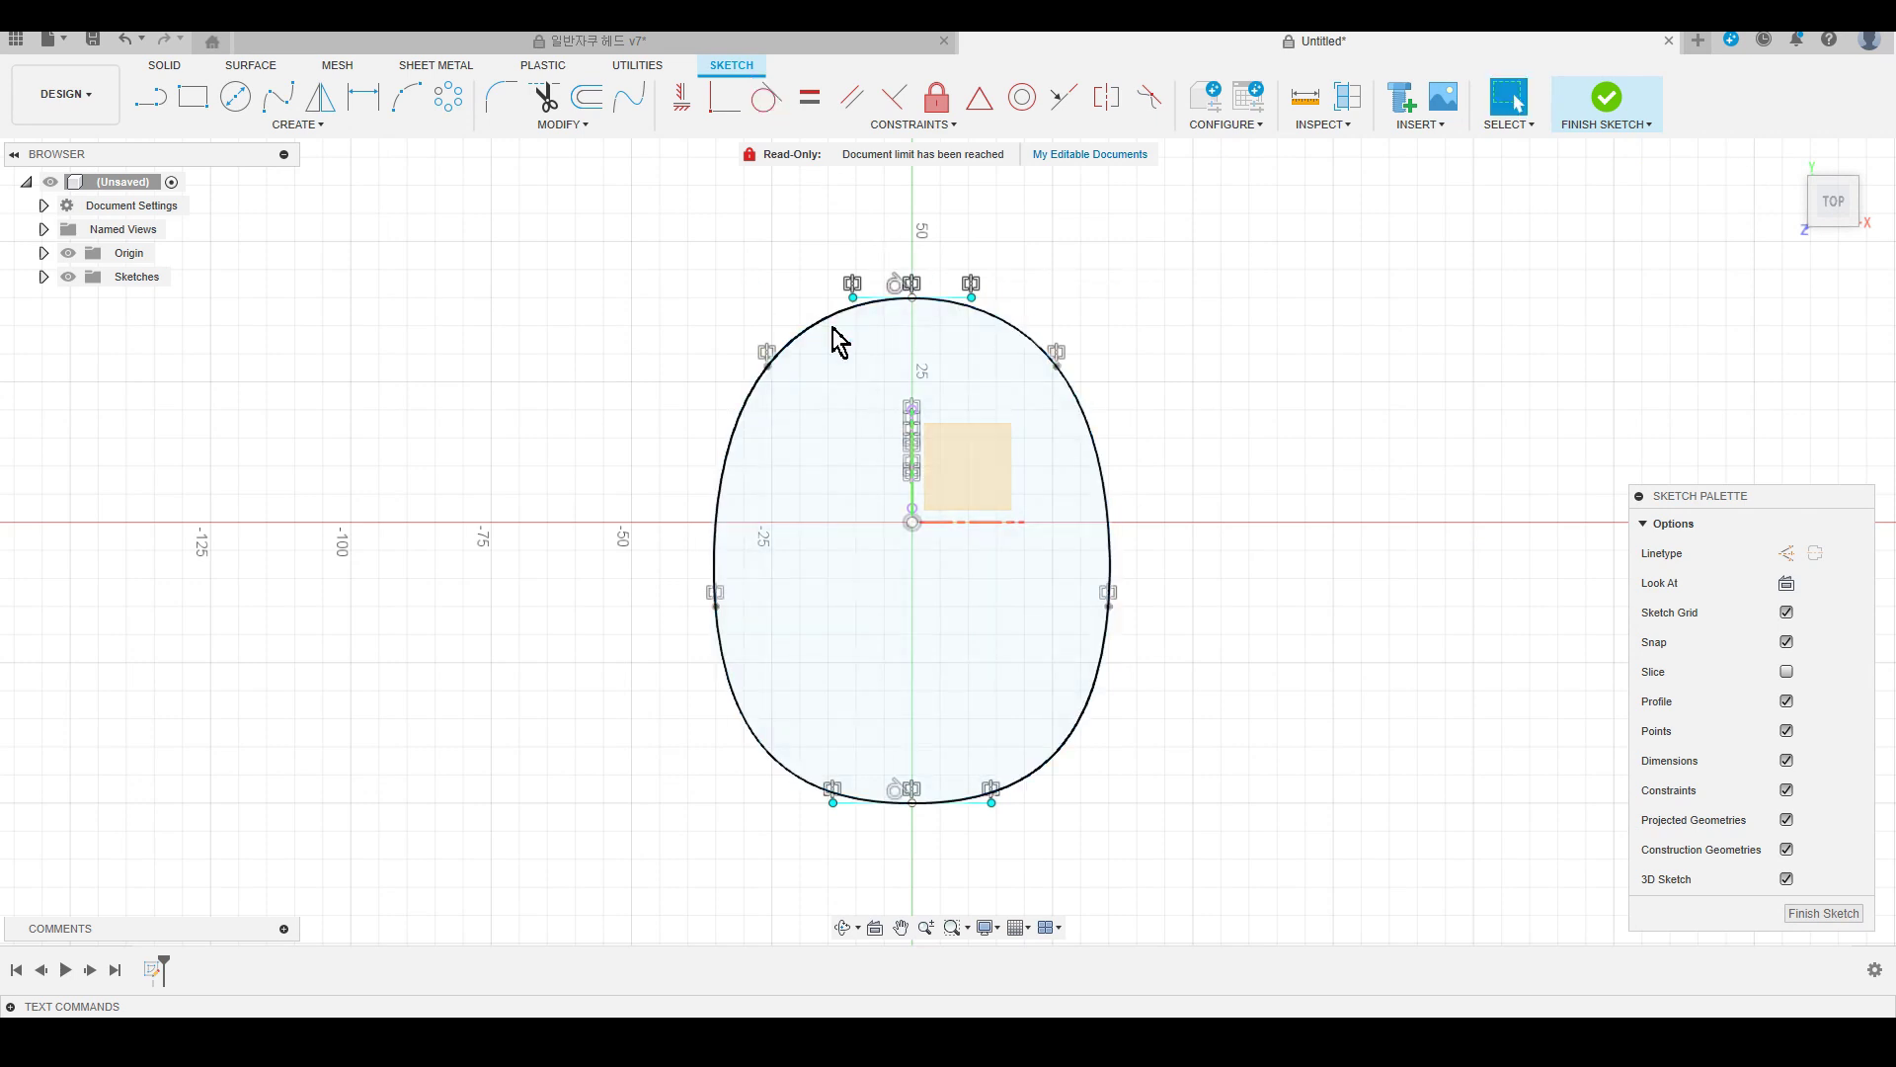
Drag the spline fit points and bottom tangent handle to widen the top and taper the base.
{"action": "mouse_move", "coordinate": [1108, 604]}
{"action": "left_mouse_down"}
{"action": "mouse_move", "coordinate": [1099, 571]}
{"action": "mouse_move", "coordinate": [1063, 690]}
{"action": "left_mouse_up"}
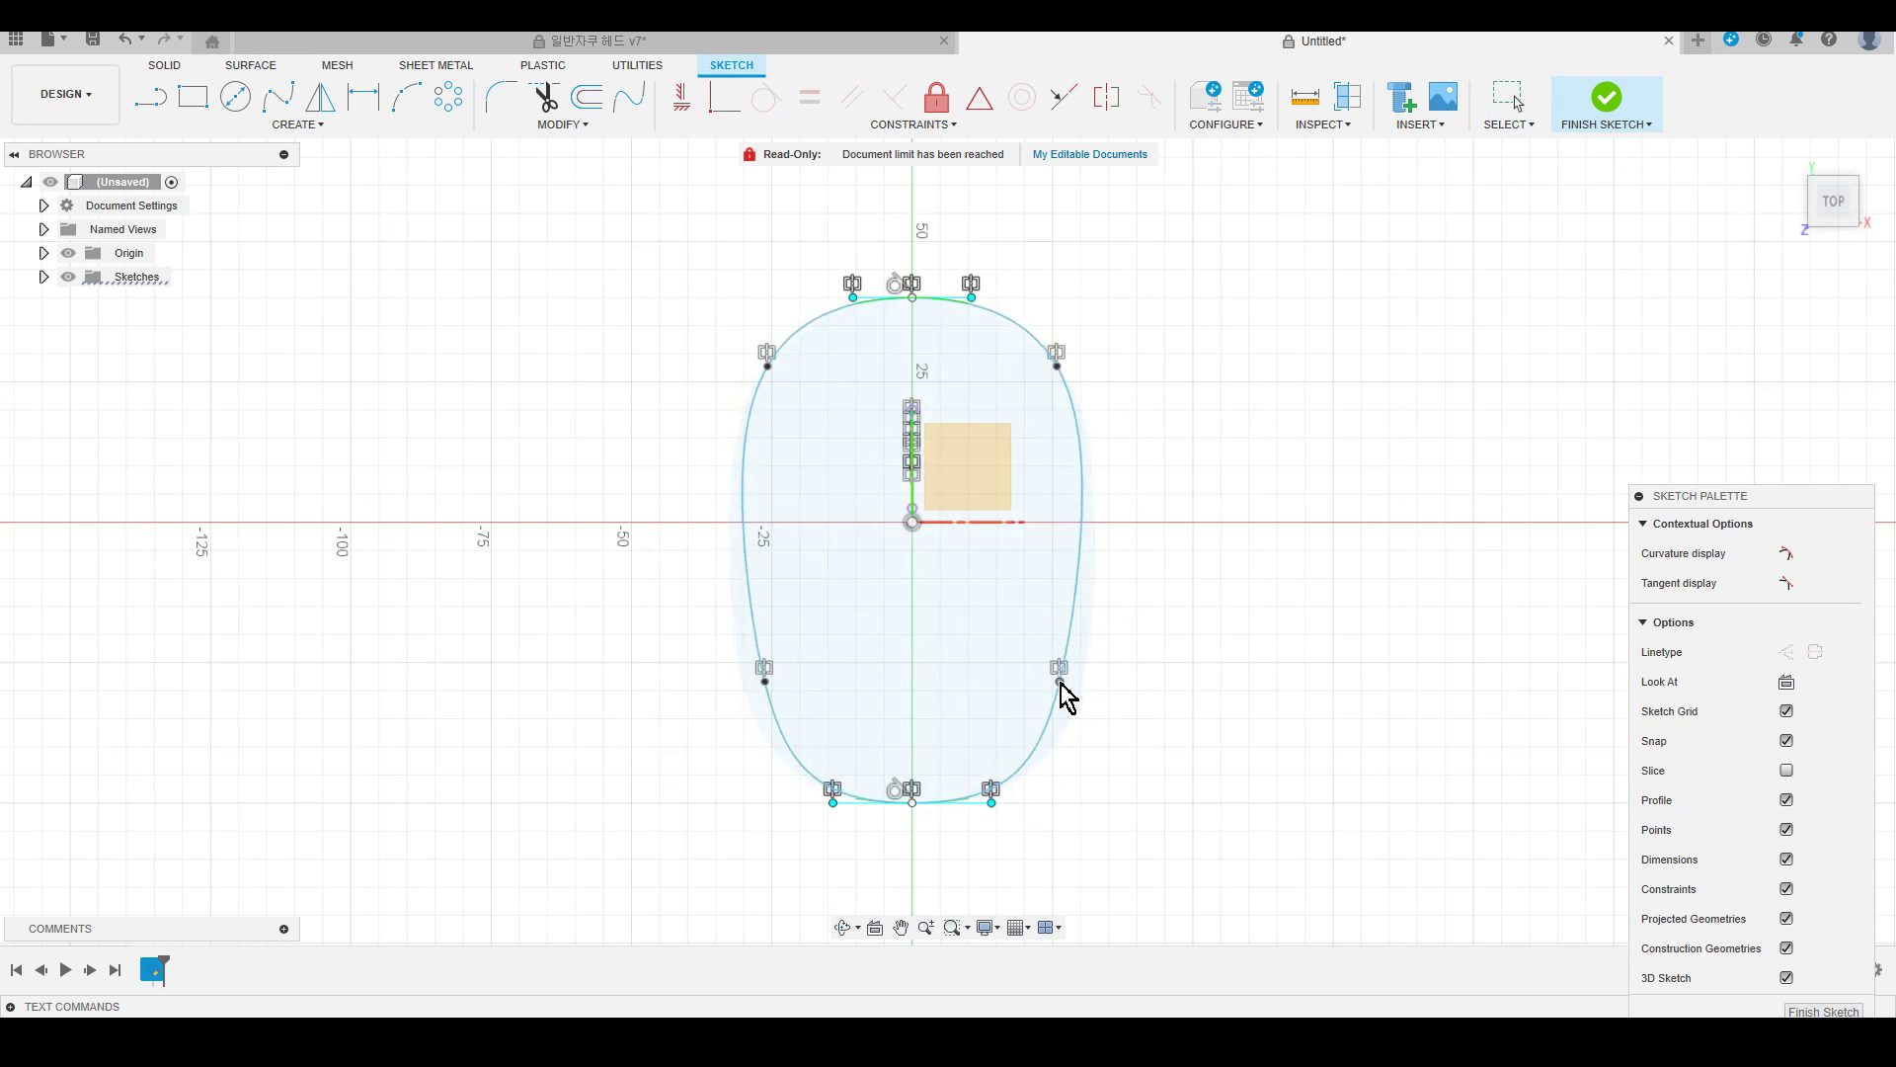
{"action": "left_click_drag", "start_coordinate": [1054, 367], "coordinate": [1077, 390]}
{"action": "left_click_drag", "start_coordinate": [992, 802], "coordinate": [972, 826]}
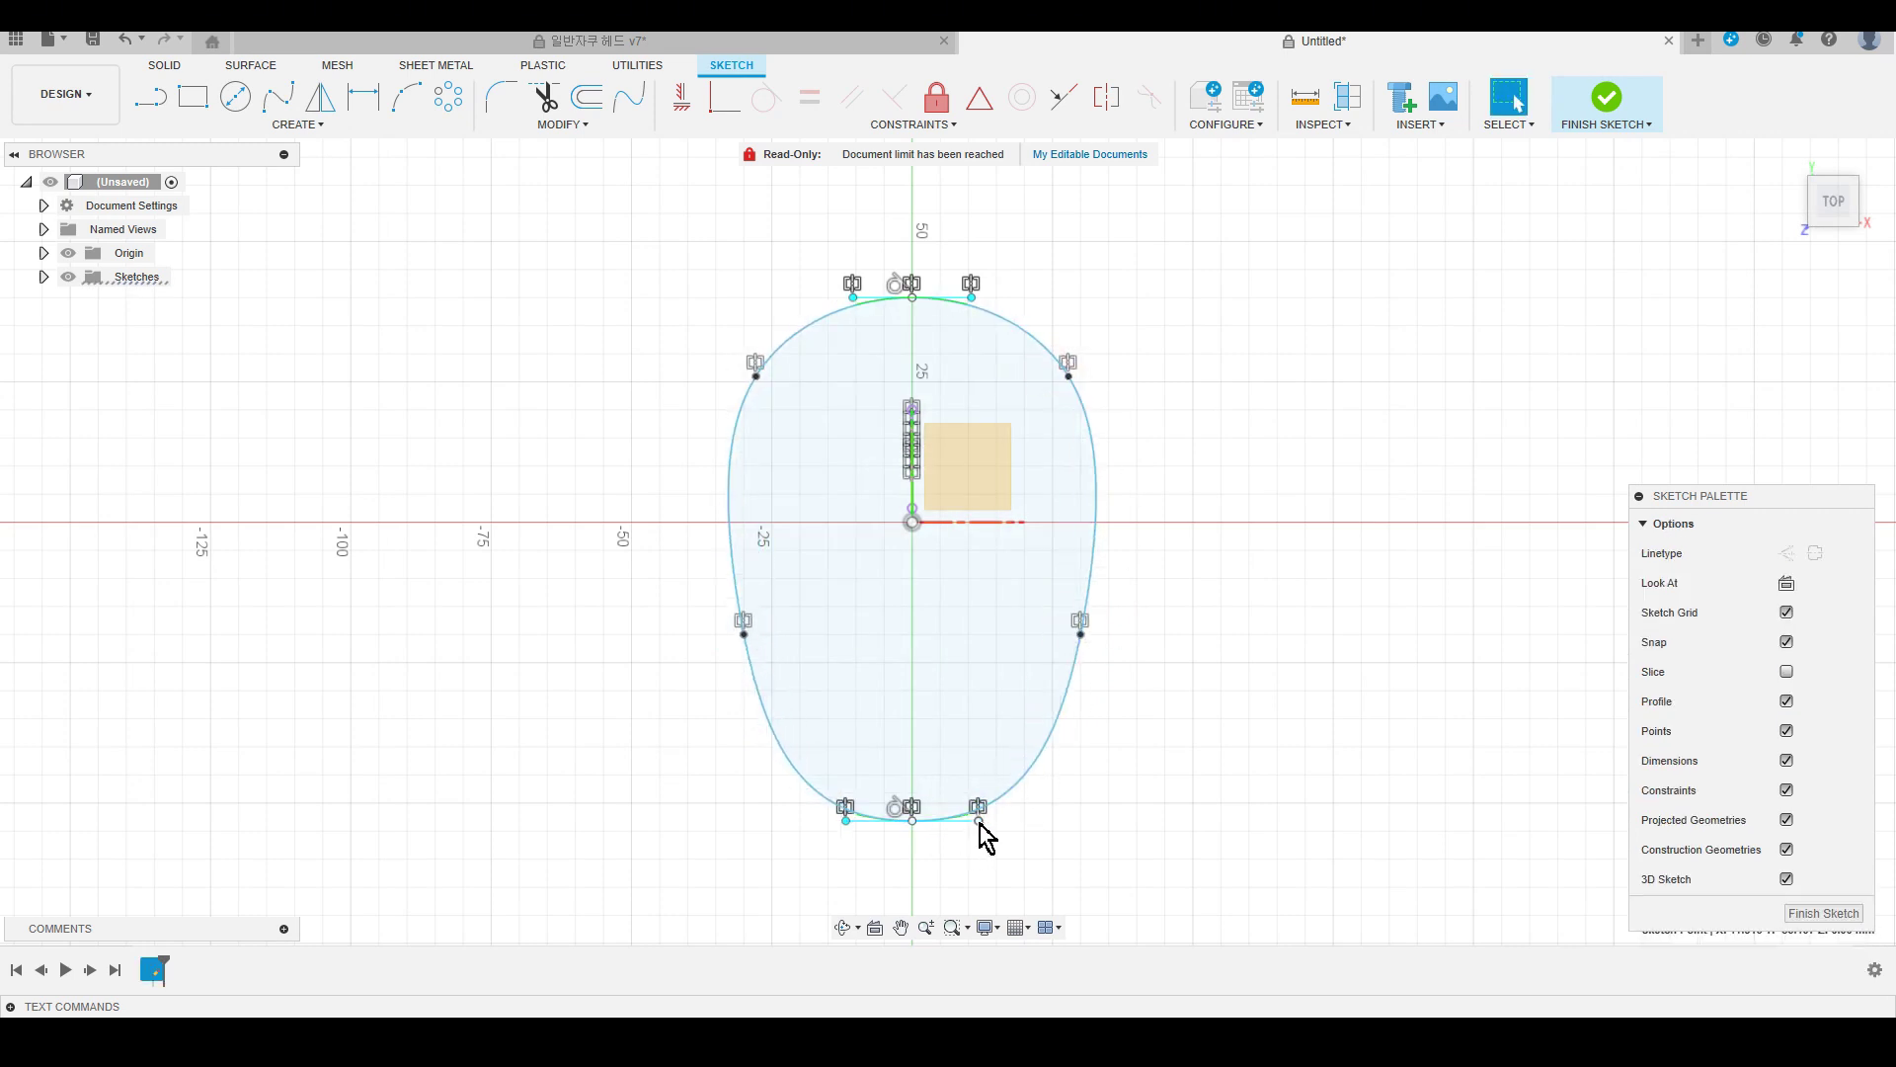
{"action": "middle_click_drag", "start_coordinate": [981, 819], "coordinate": [993, 728]}
{"action": "left_click_drag", "start_coordinate": [989, 724], "coordinate": [999, 731]}
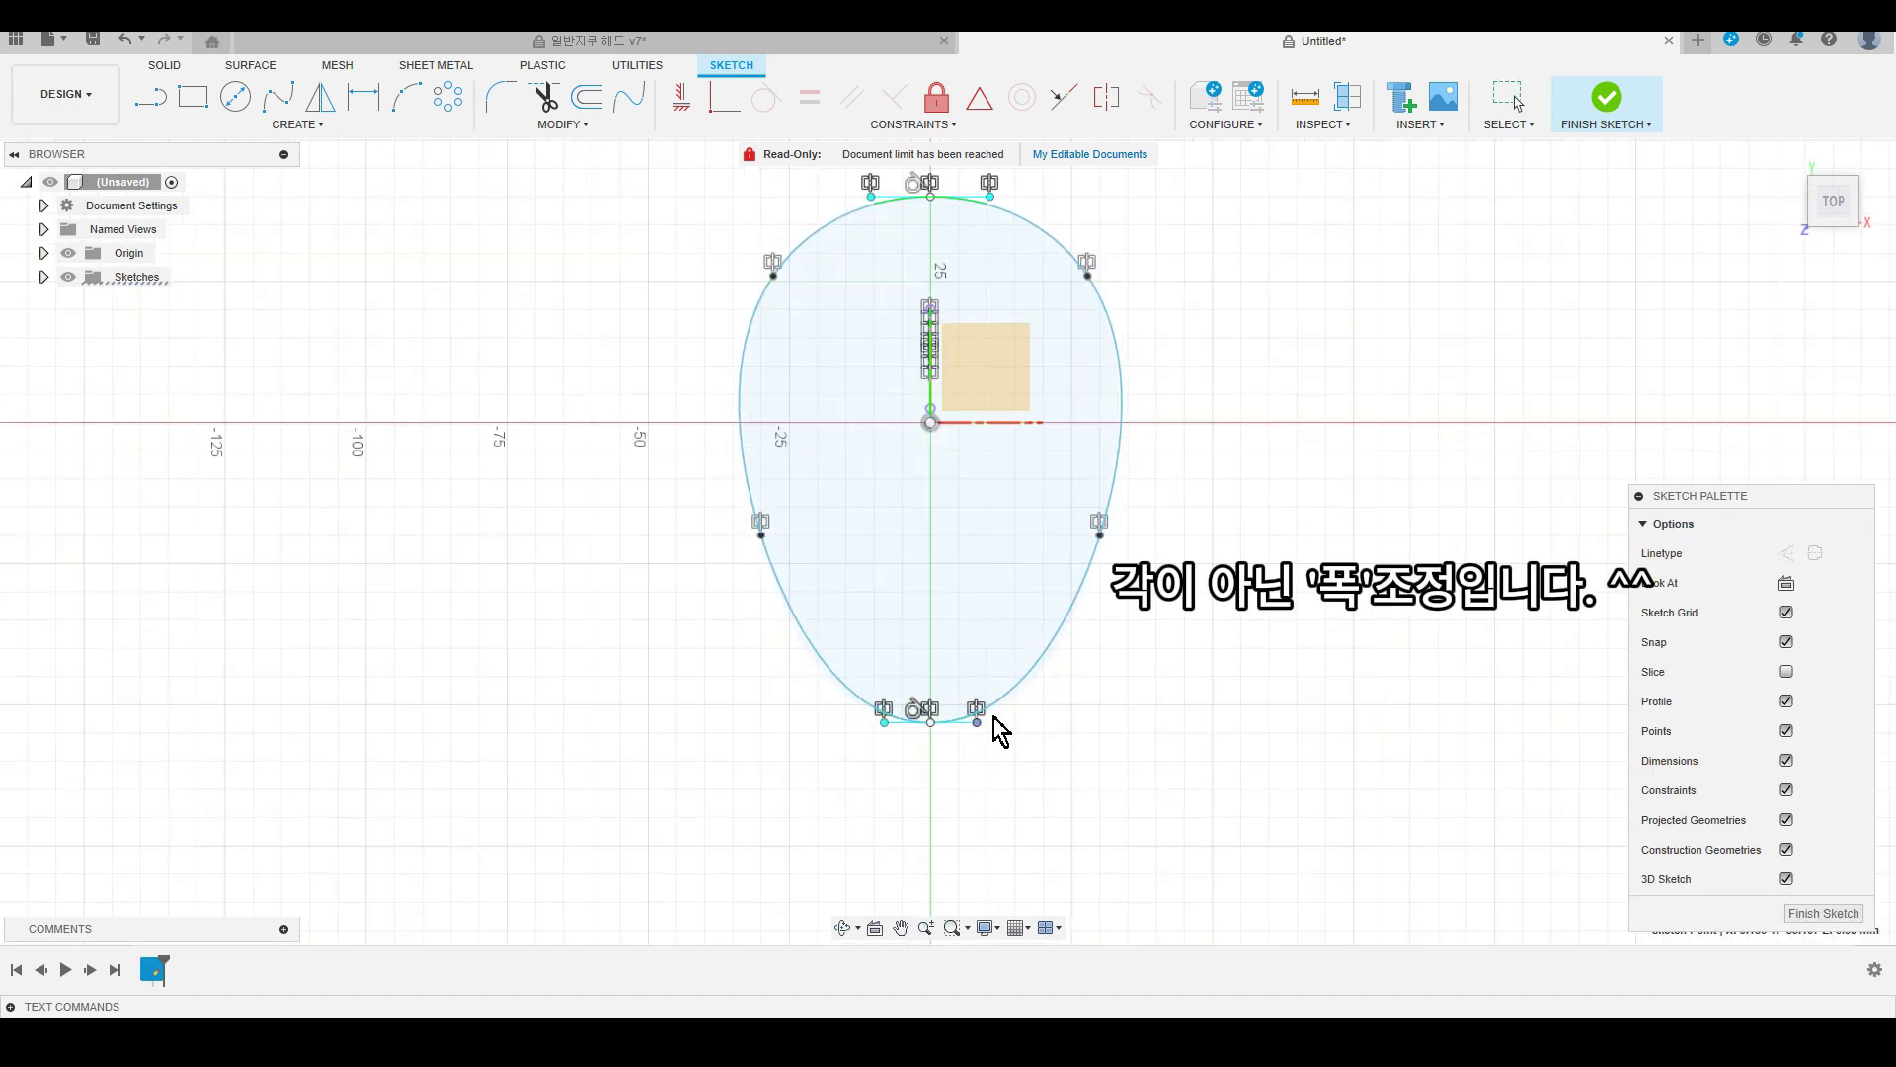
{"action": "left_click_drag", "start_coordinate": [1102, 536], "coordinate": [1102, 585]}
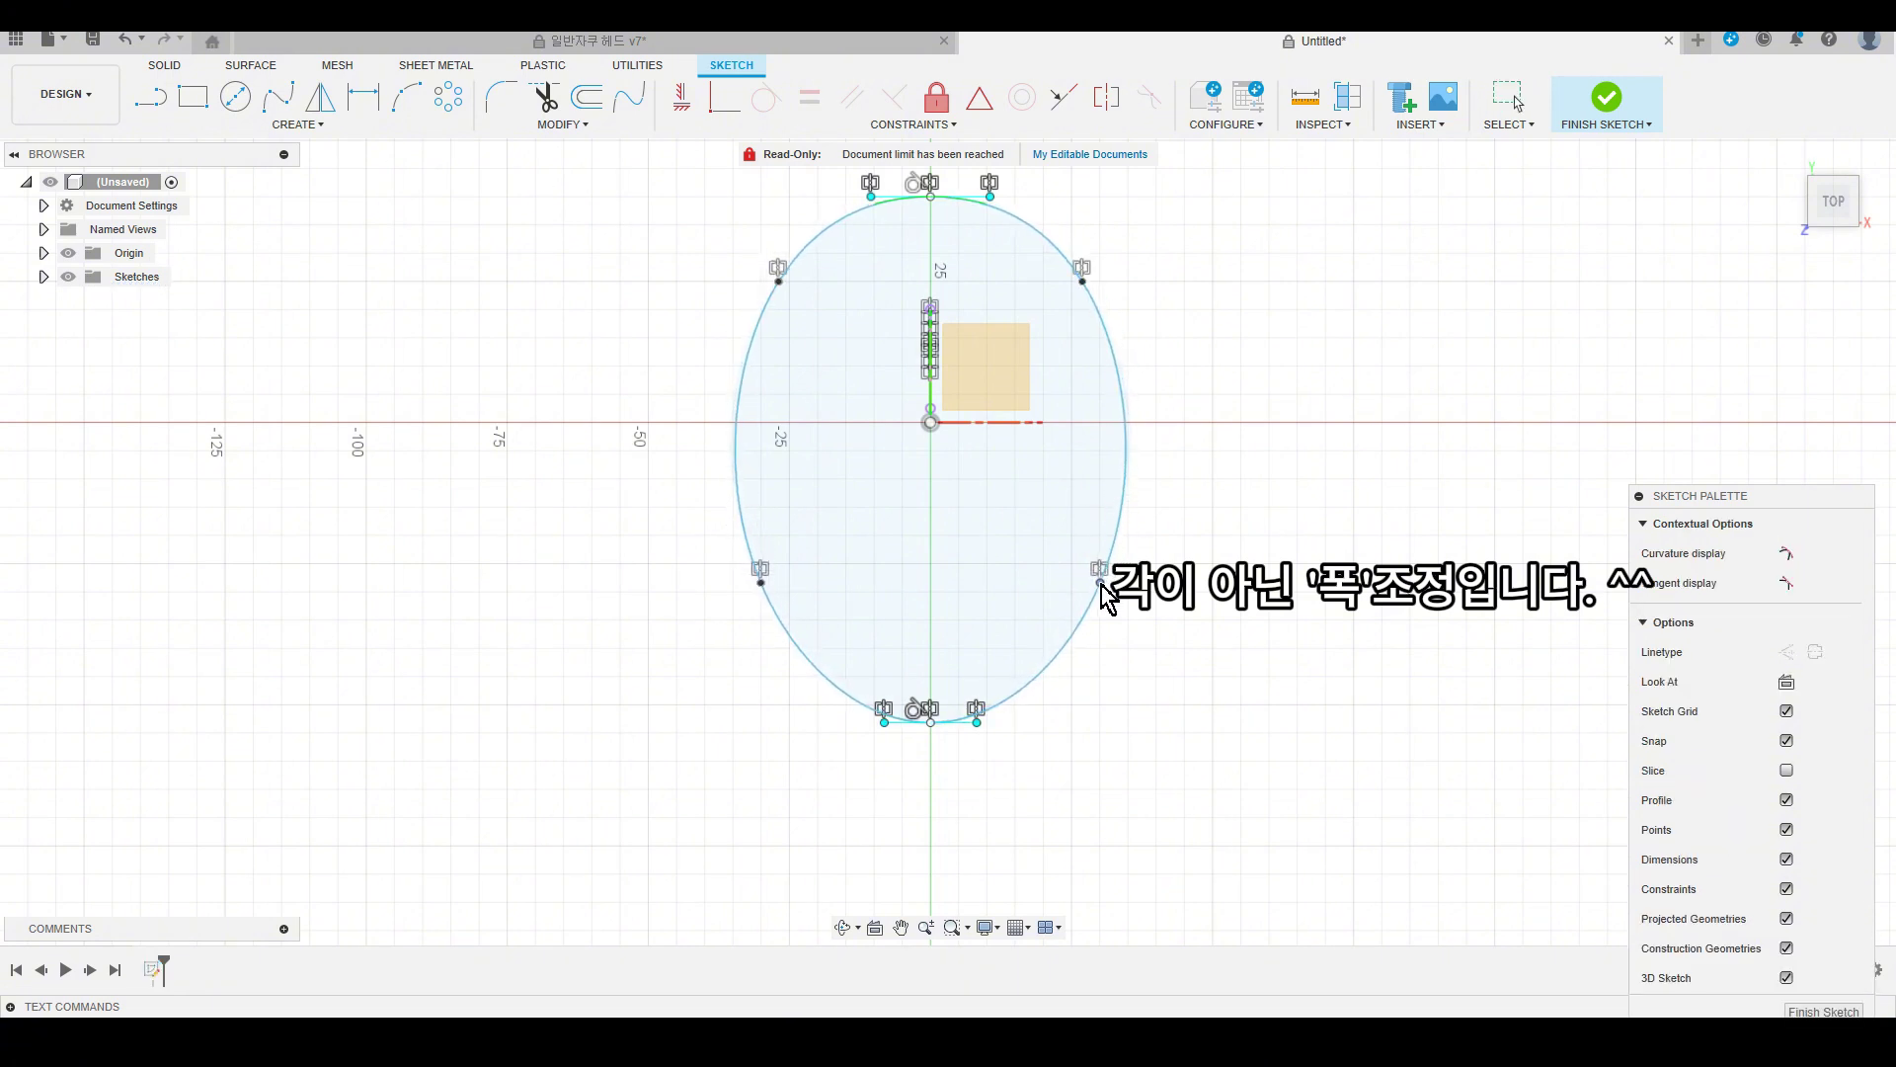
{"action": "left_click_drag", "start_coordinate": [1084, 282], "coordinate": [1101, 282]}
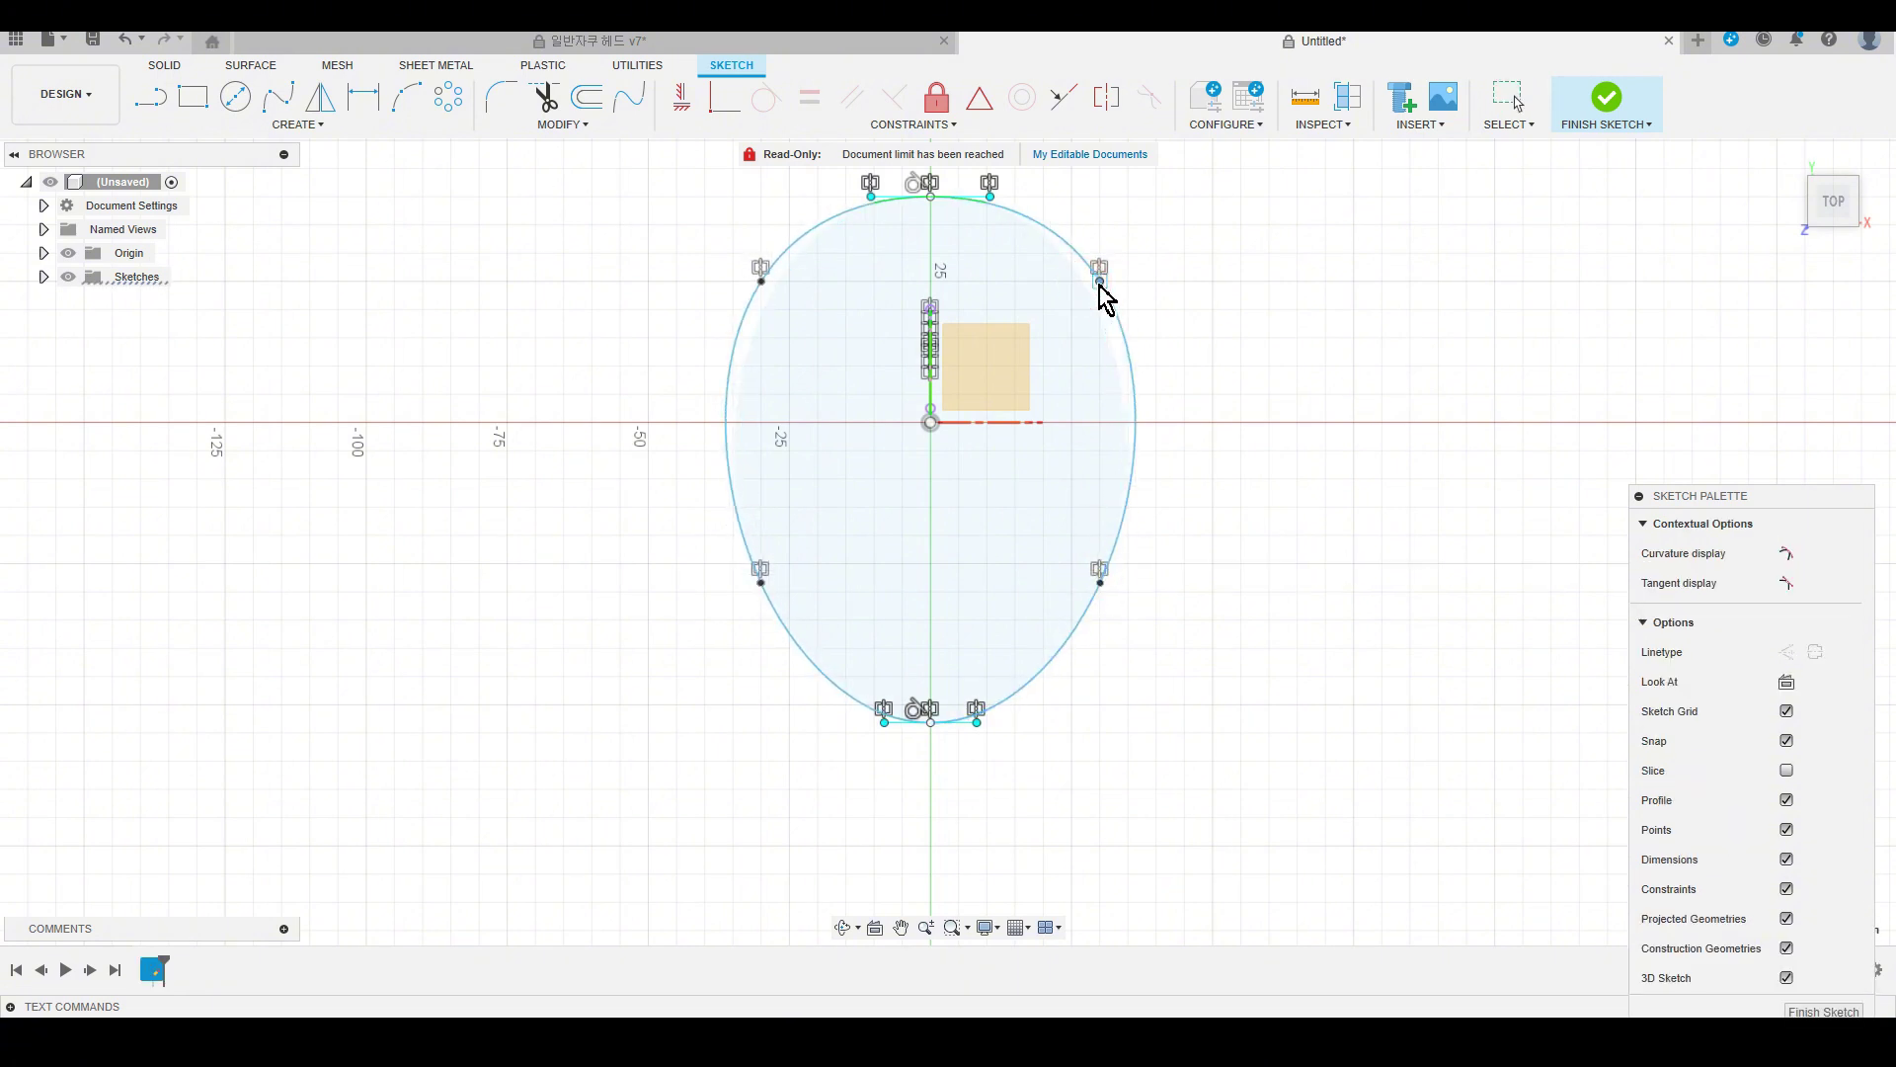
{"action": "key", "text": "Escape"}
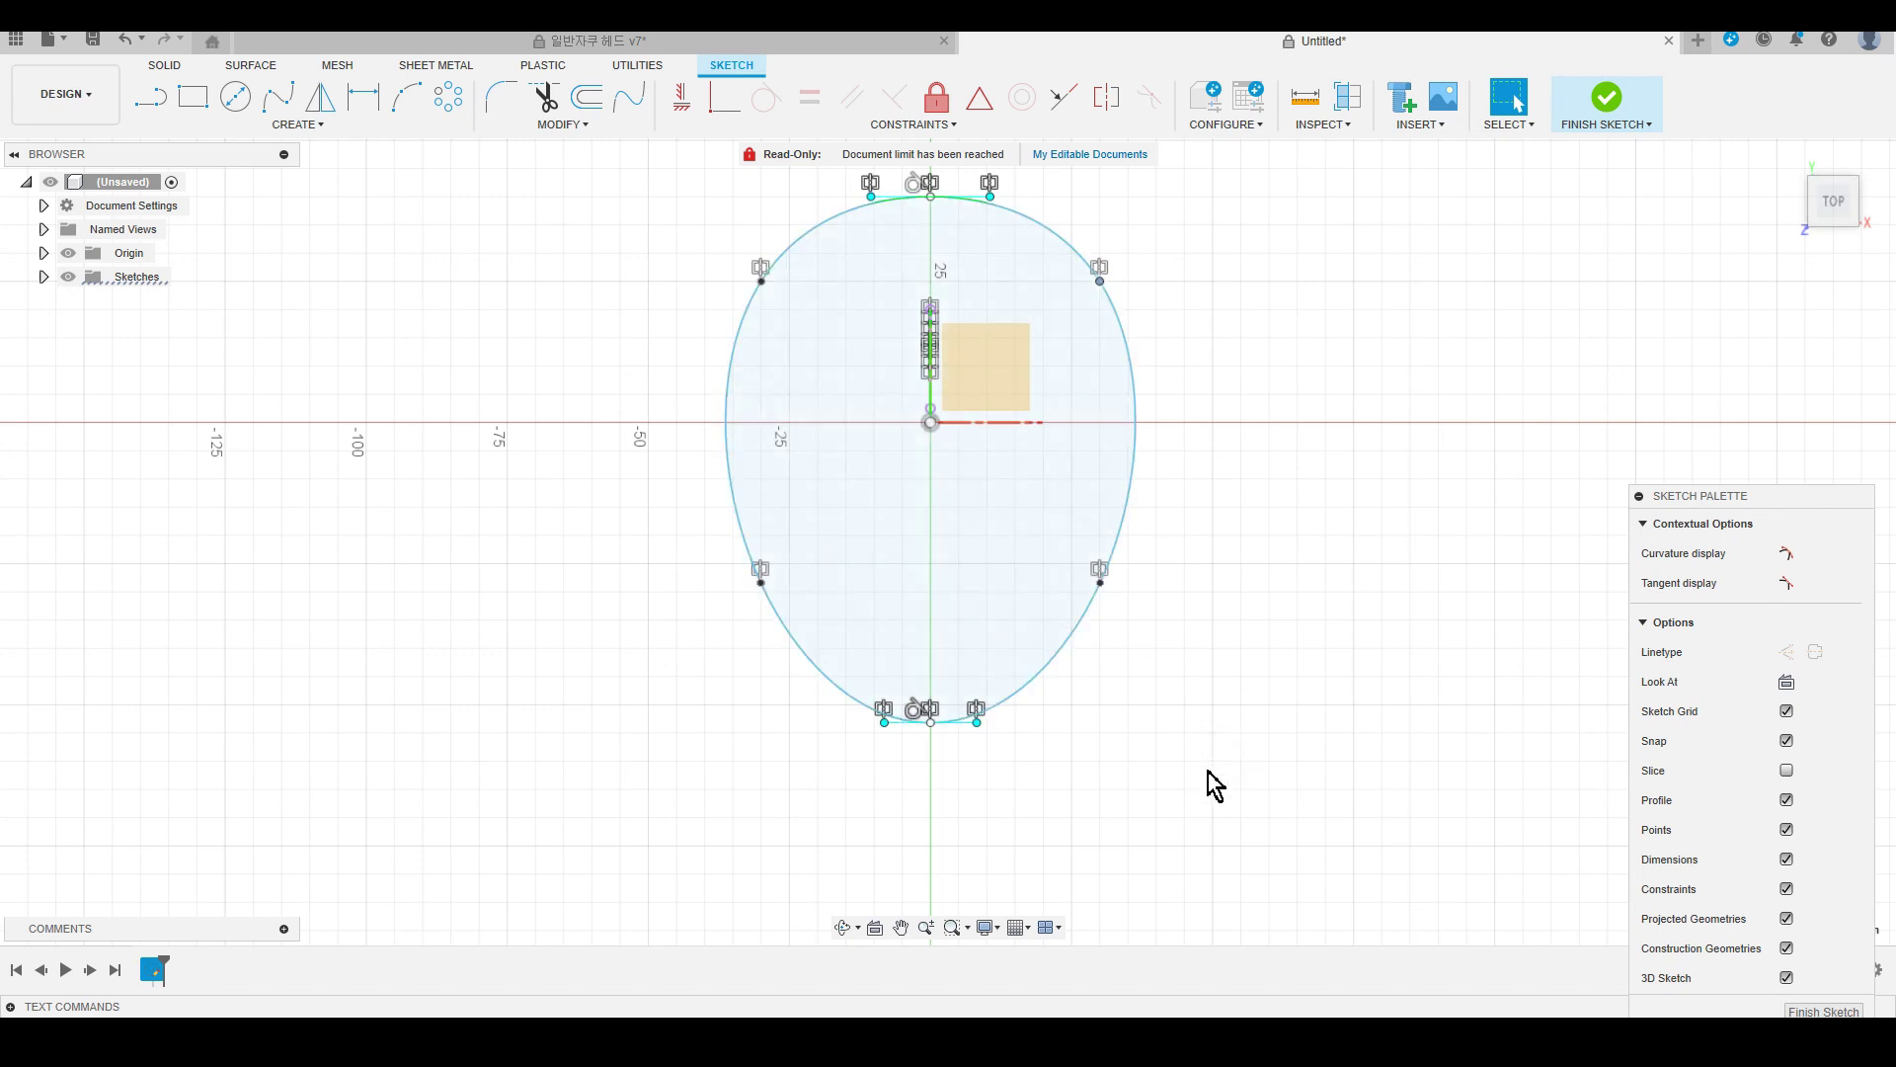
Delete the coincident constraint at the oval's bottom point and drag that point upward.
{"action": "scroll", "coordinate": [898, 726], "scroll_direction": "up", "scroll_amount": 5}
{"action": "left_click", "coordinate": [900, 708]}
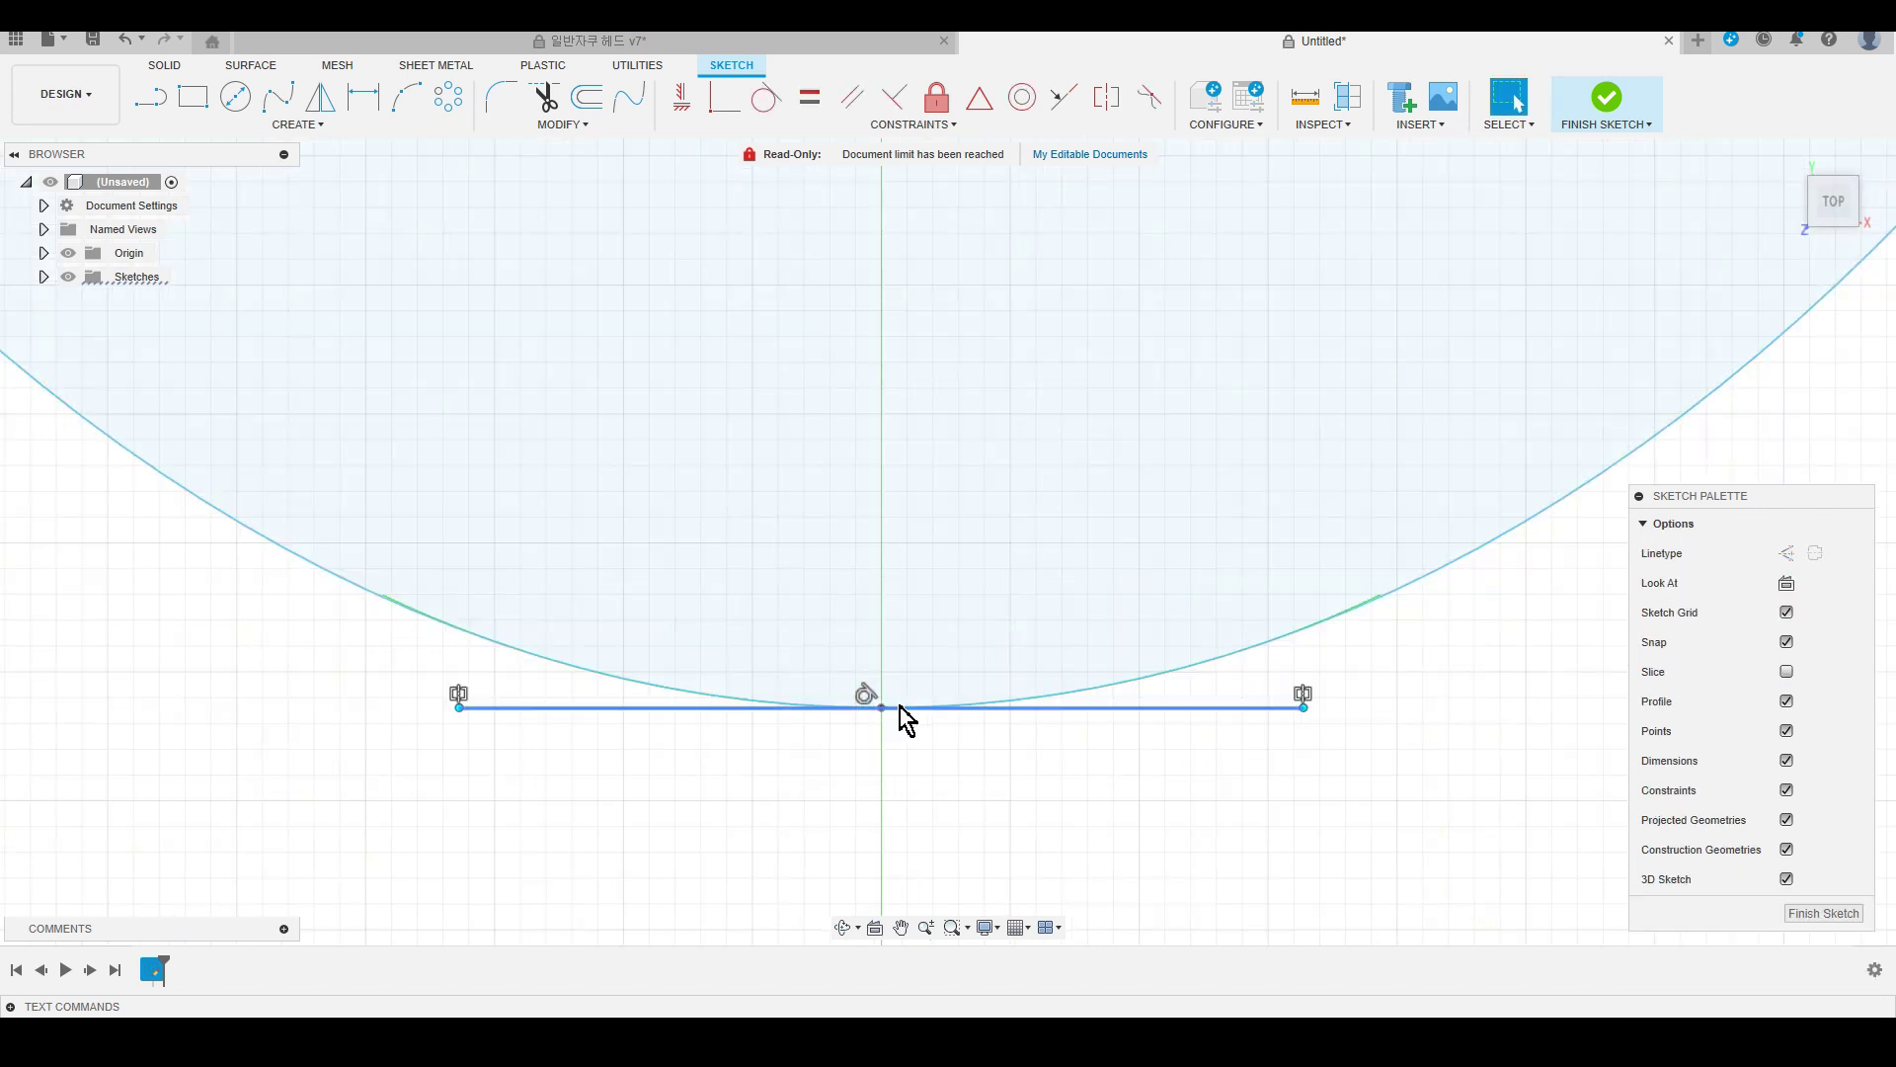
{"action": "left_click", "coordinate": [900, 726]}
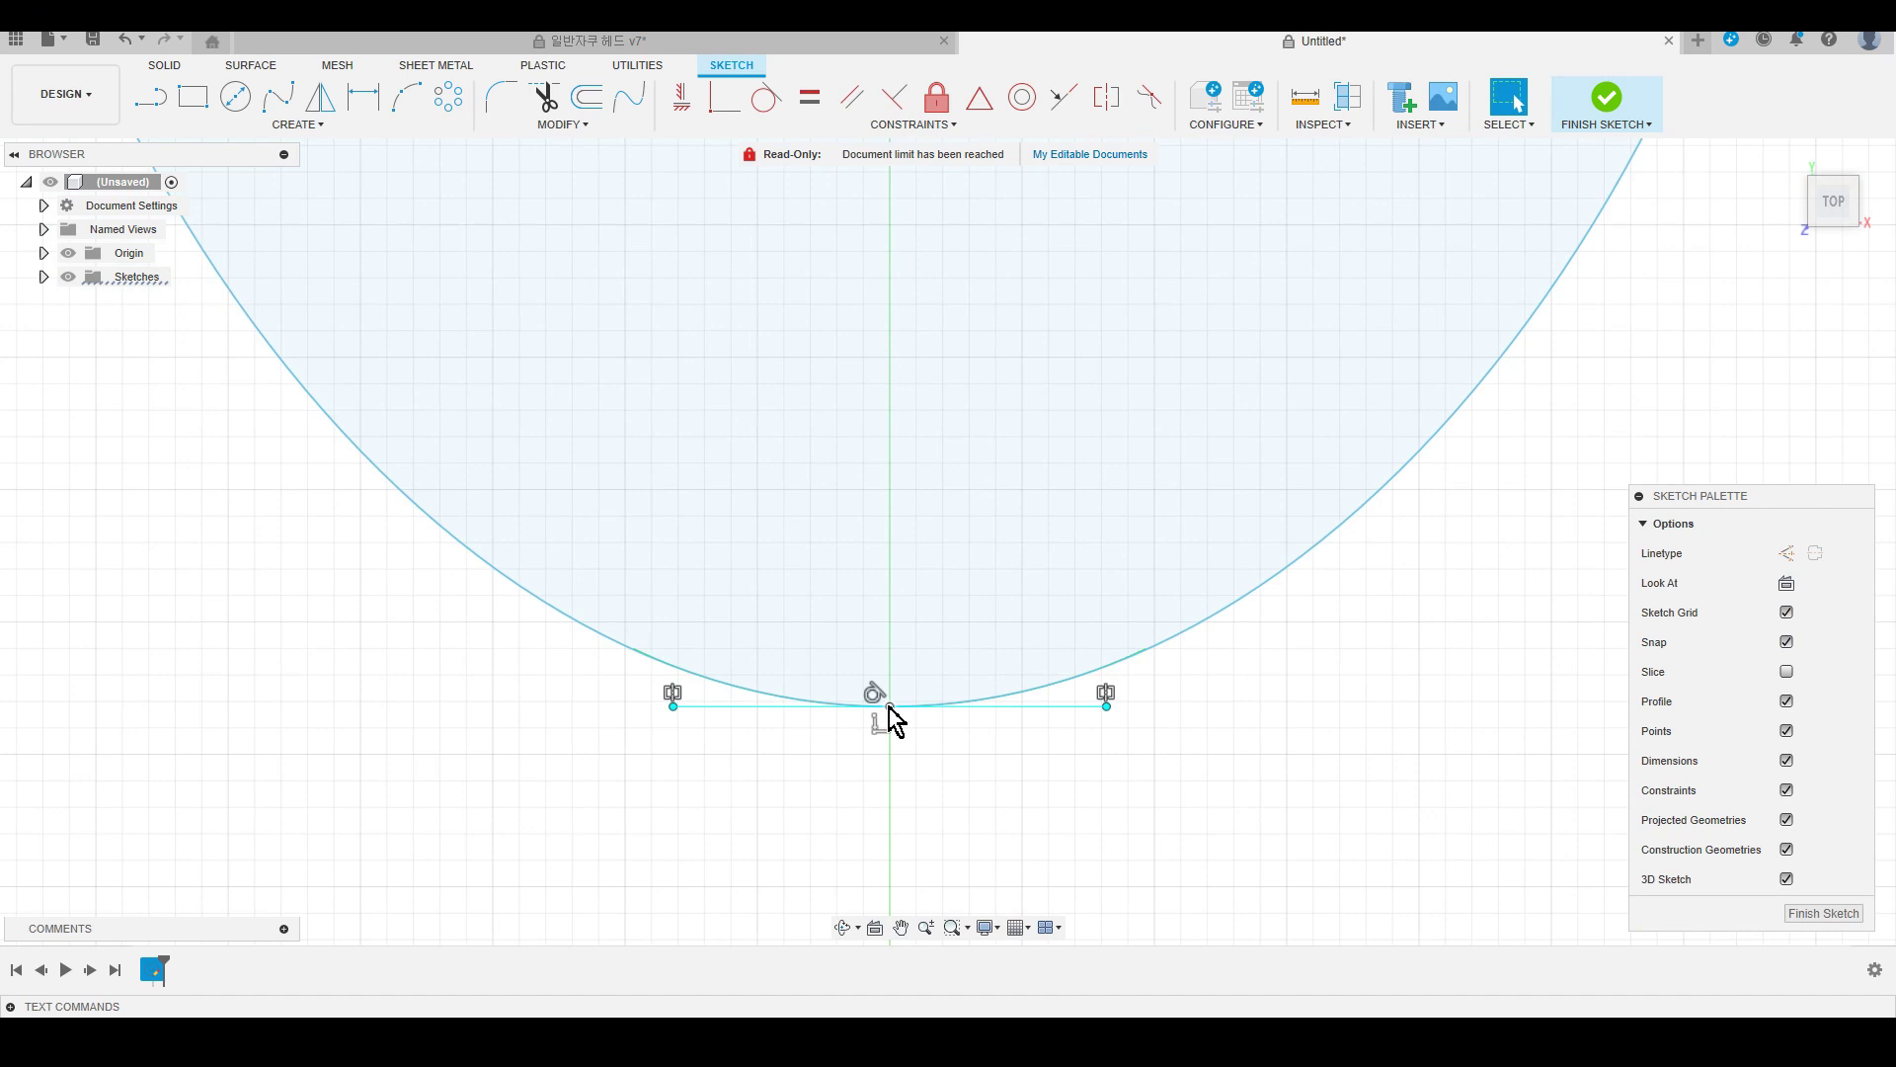
{"action": "right_click", "coordinate": [889, 706]}
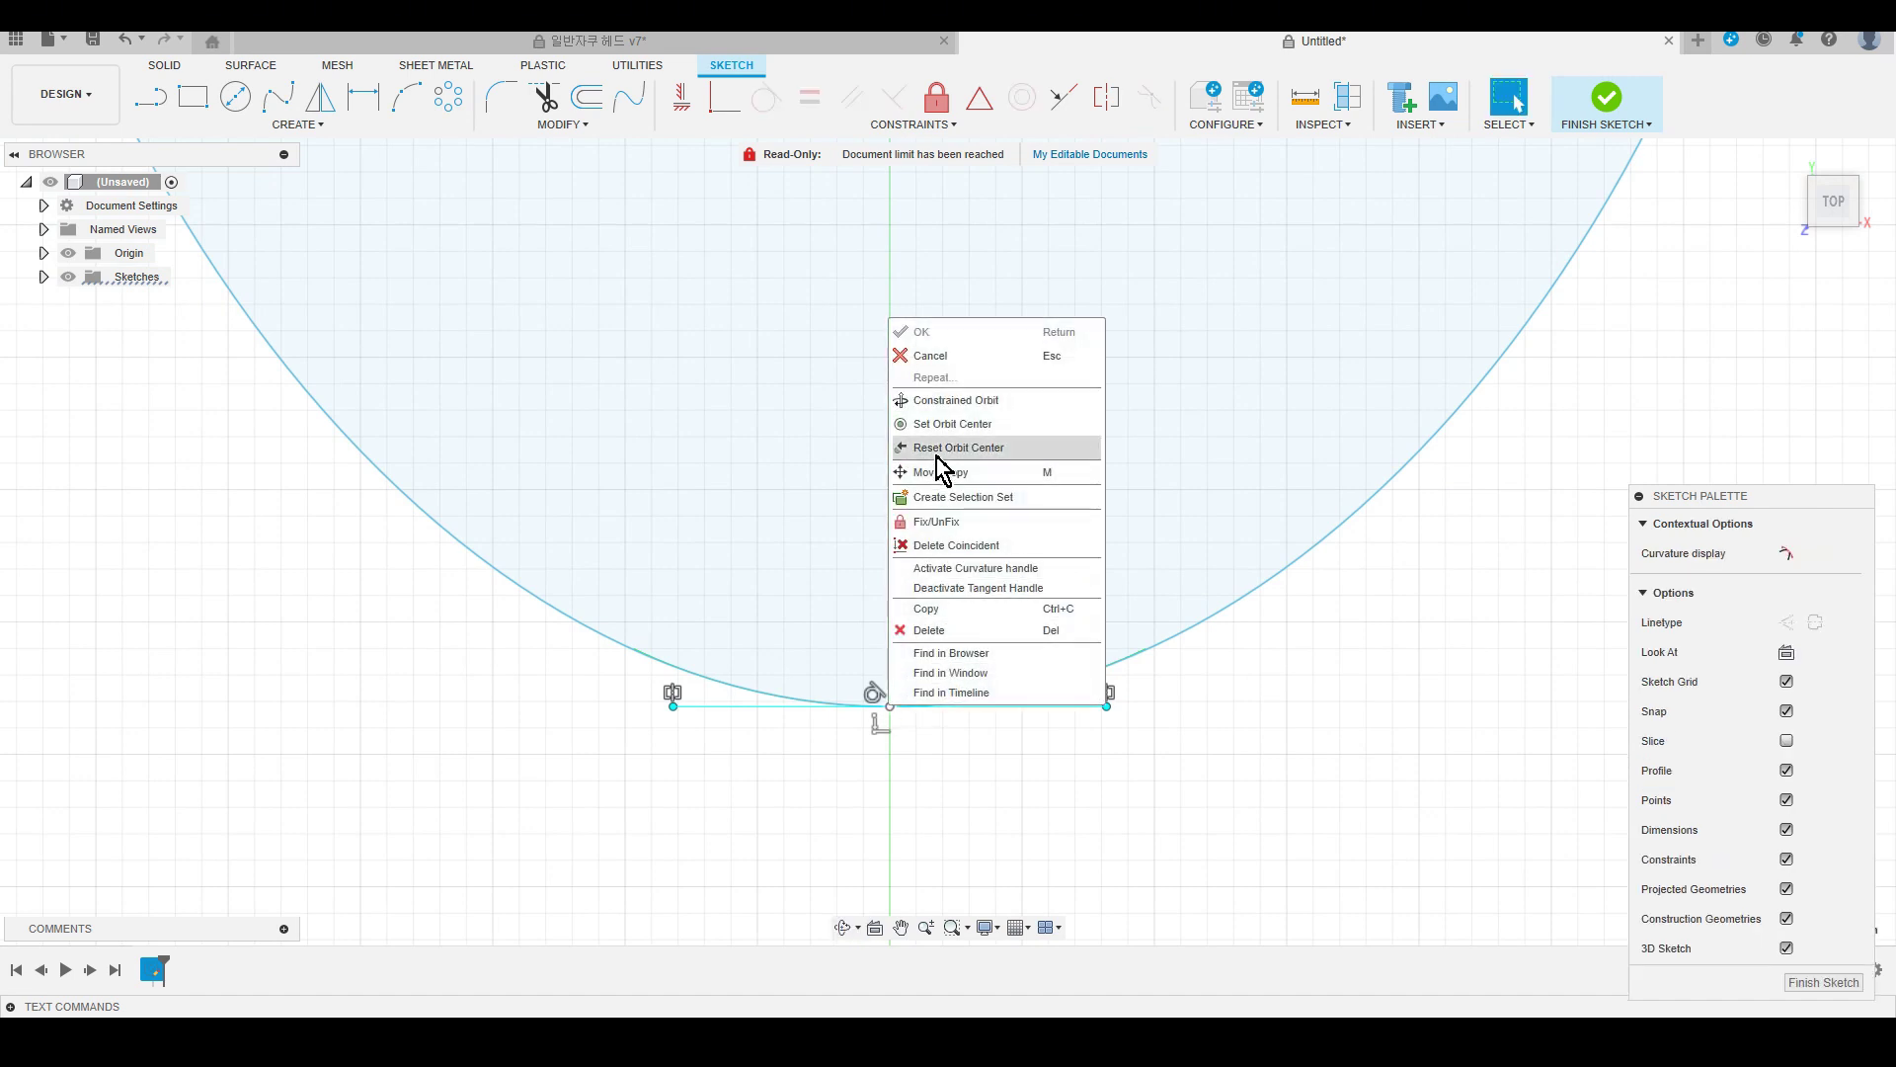
{"action": "left_click", "coordinate": [968, 550]}
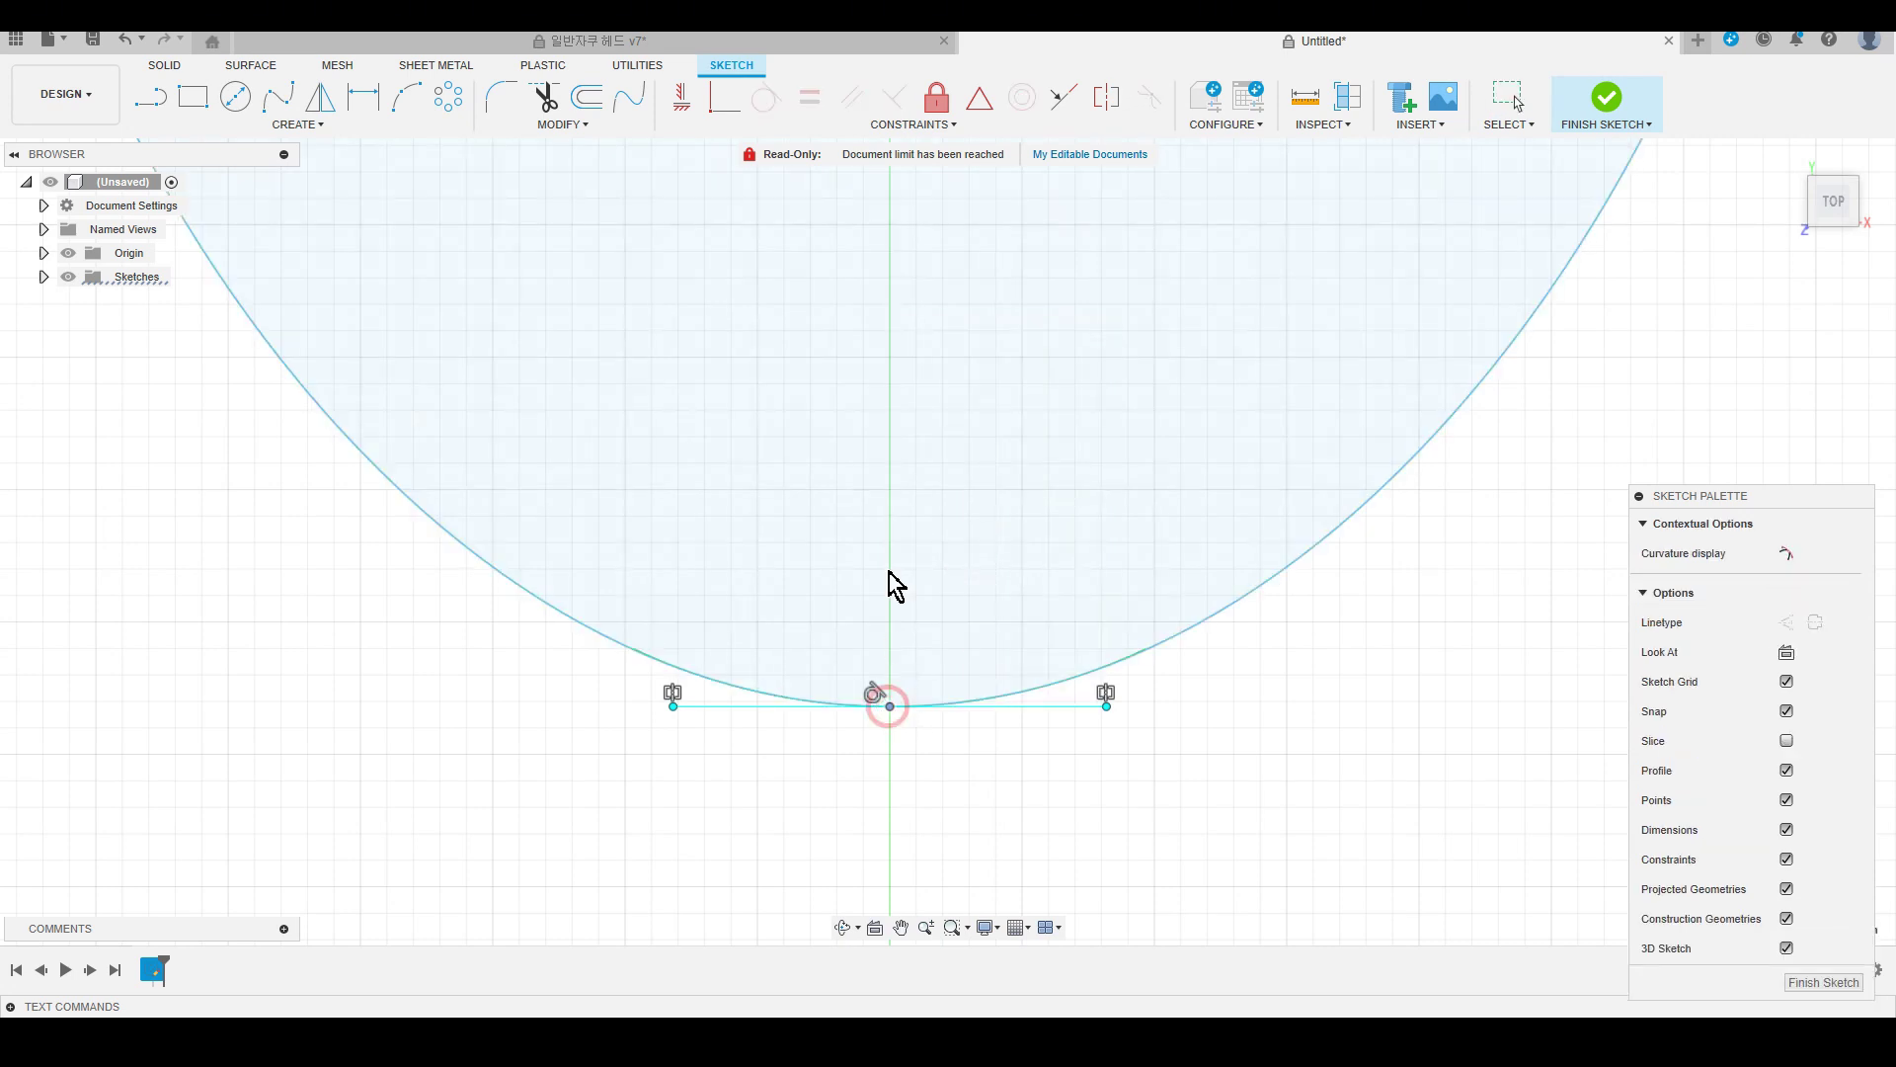
{"action": "left_click_drag", "start_coordinate": [890, 706], "coordinate": [897, 618]}
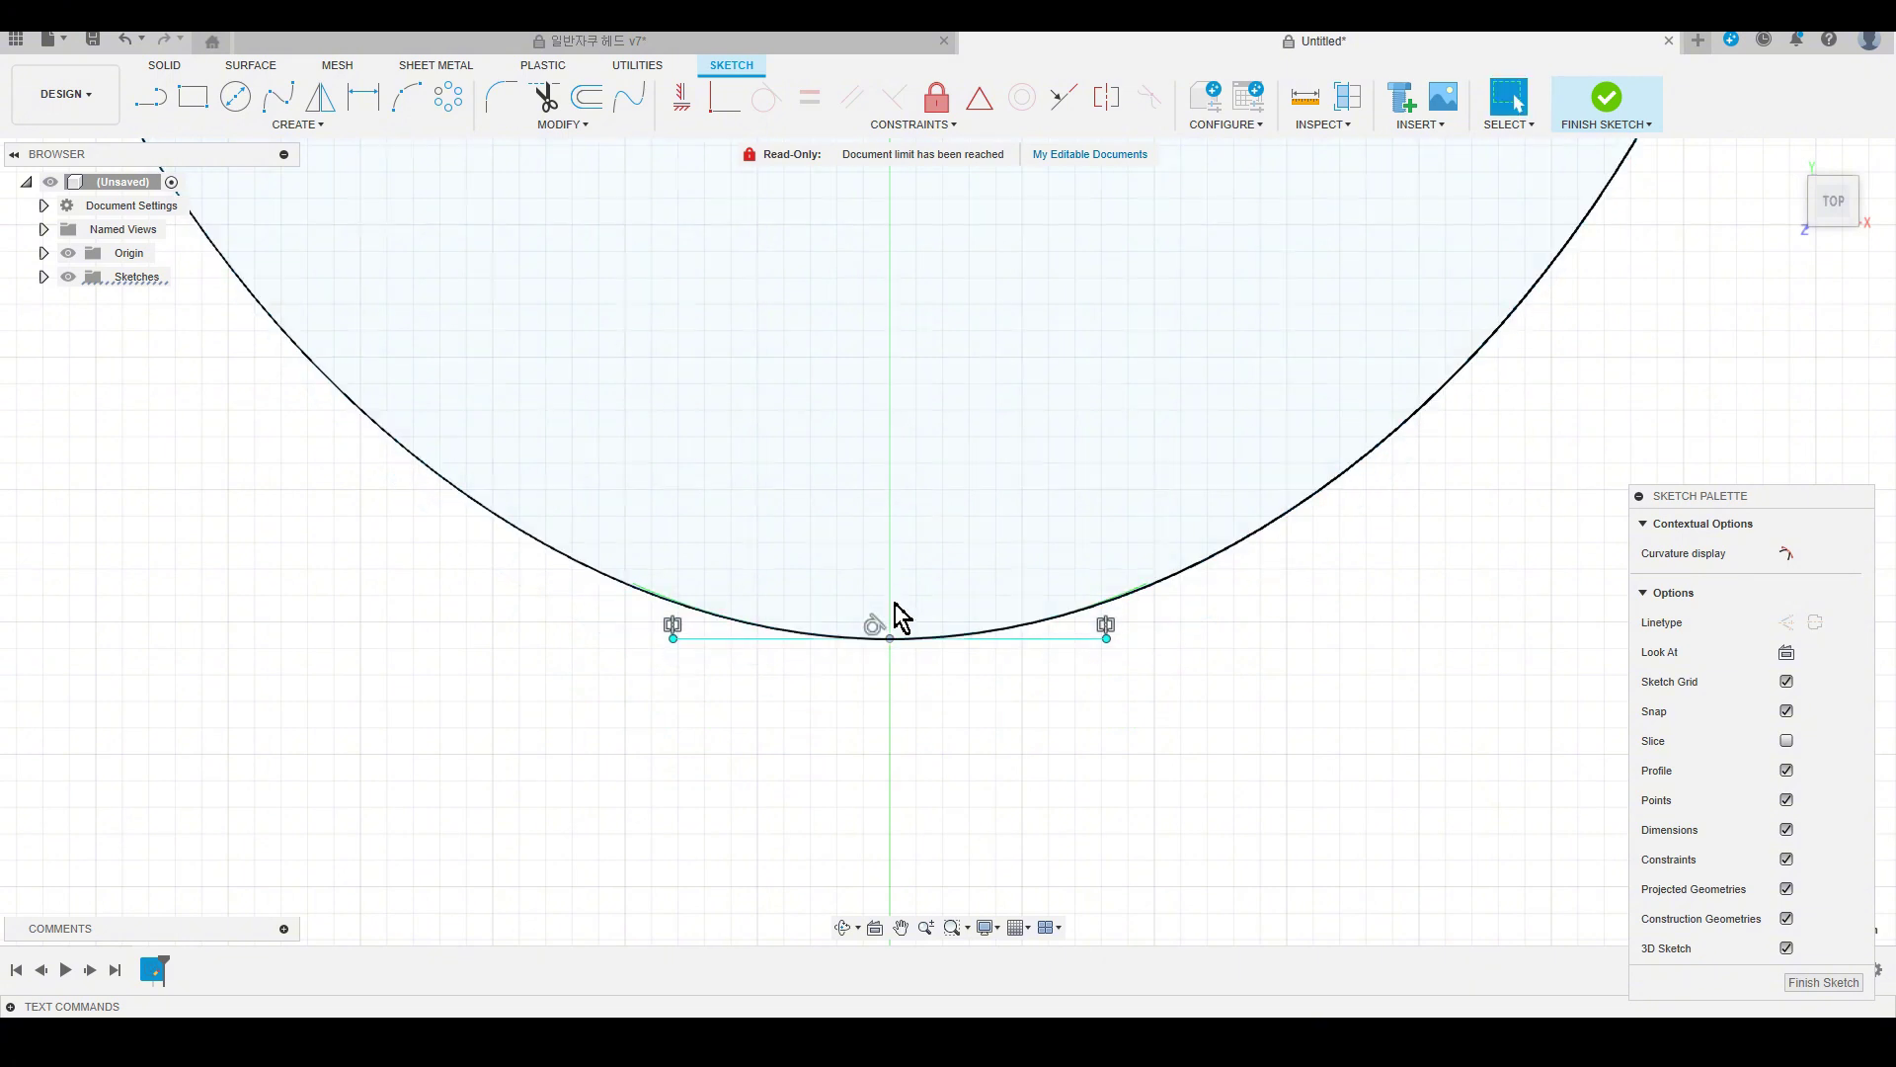
{"action": "scroll", "coordinate": [898, 613], "scroll_direction": "down", "scroll_amount": 5}
{"action": "scroll", "coordinate": [900, 612], "scroll_direction": "down", "scroll_amount": 2}
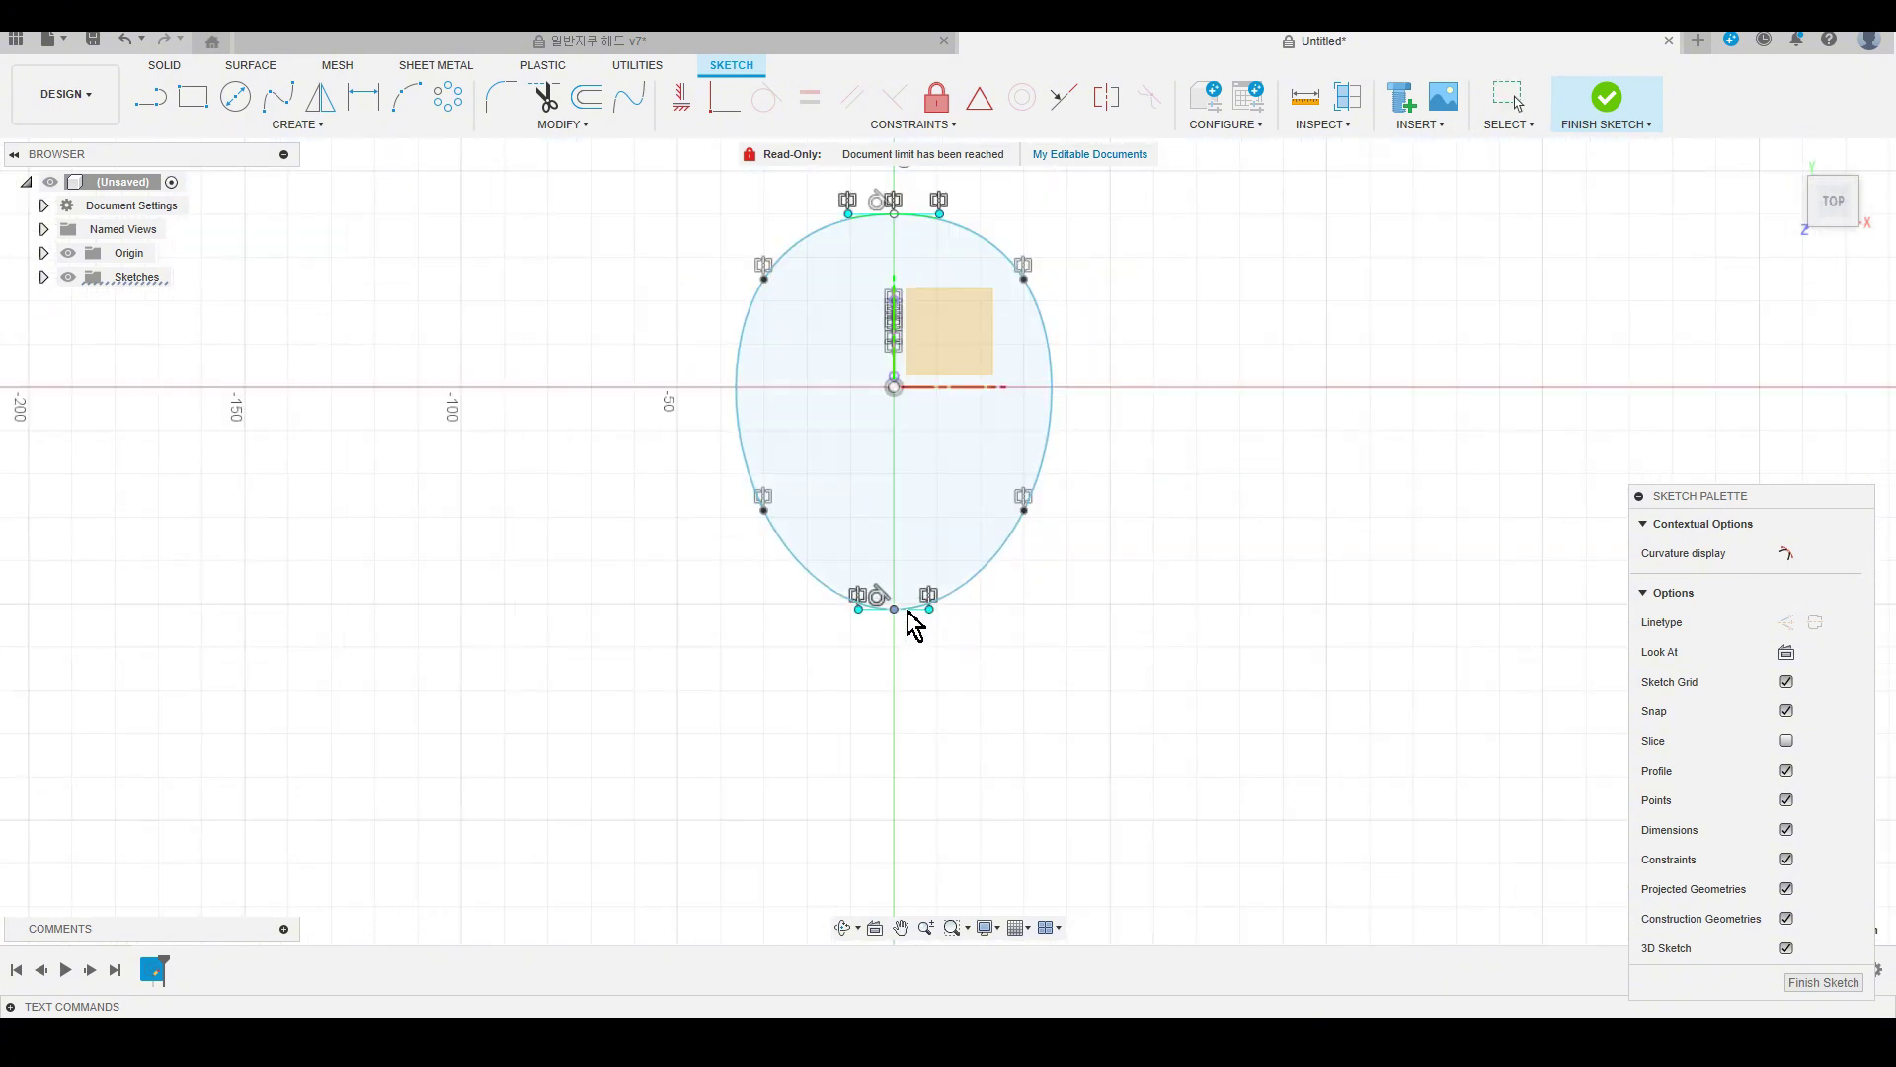
Switch to the Shift+1 four-viewport layout from Top view and resize the viewports for working.
{"action": "middle_click_drag", "start_coordinate": [1192, 593], "coordinate": [1065, 698]}
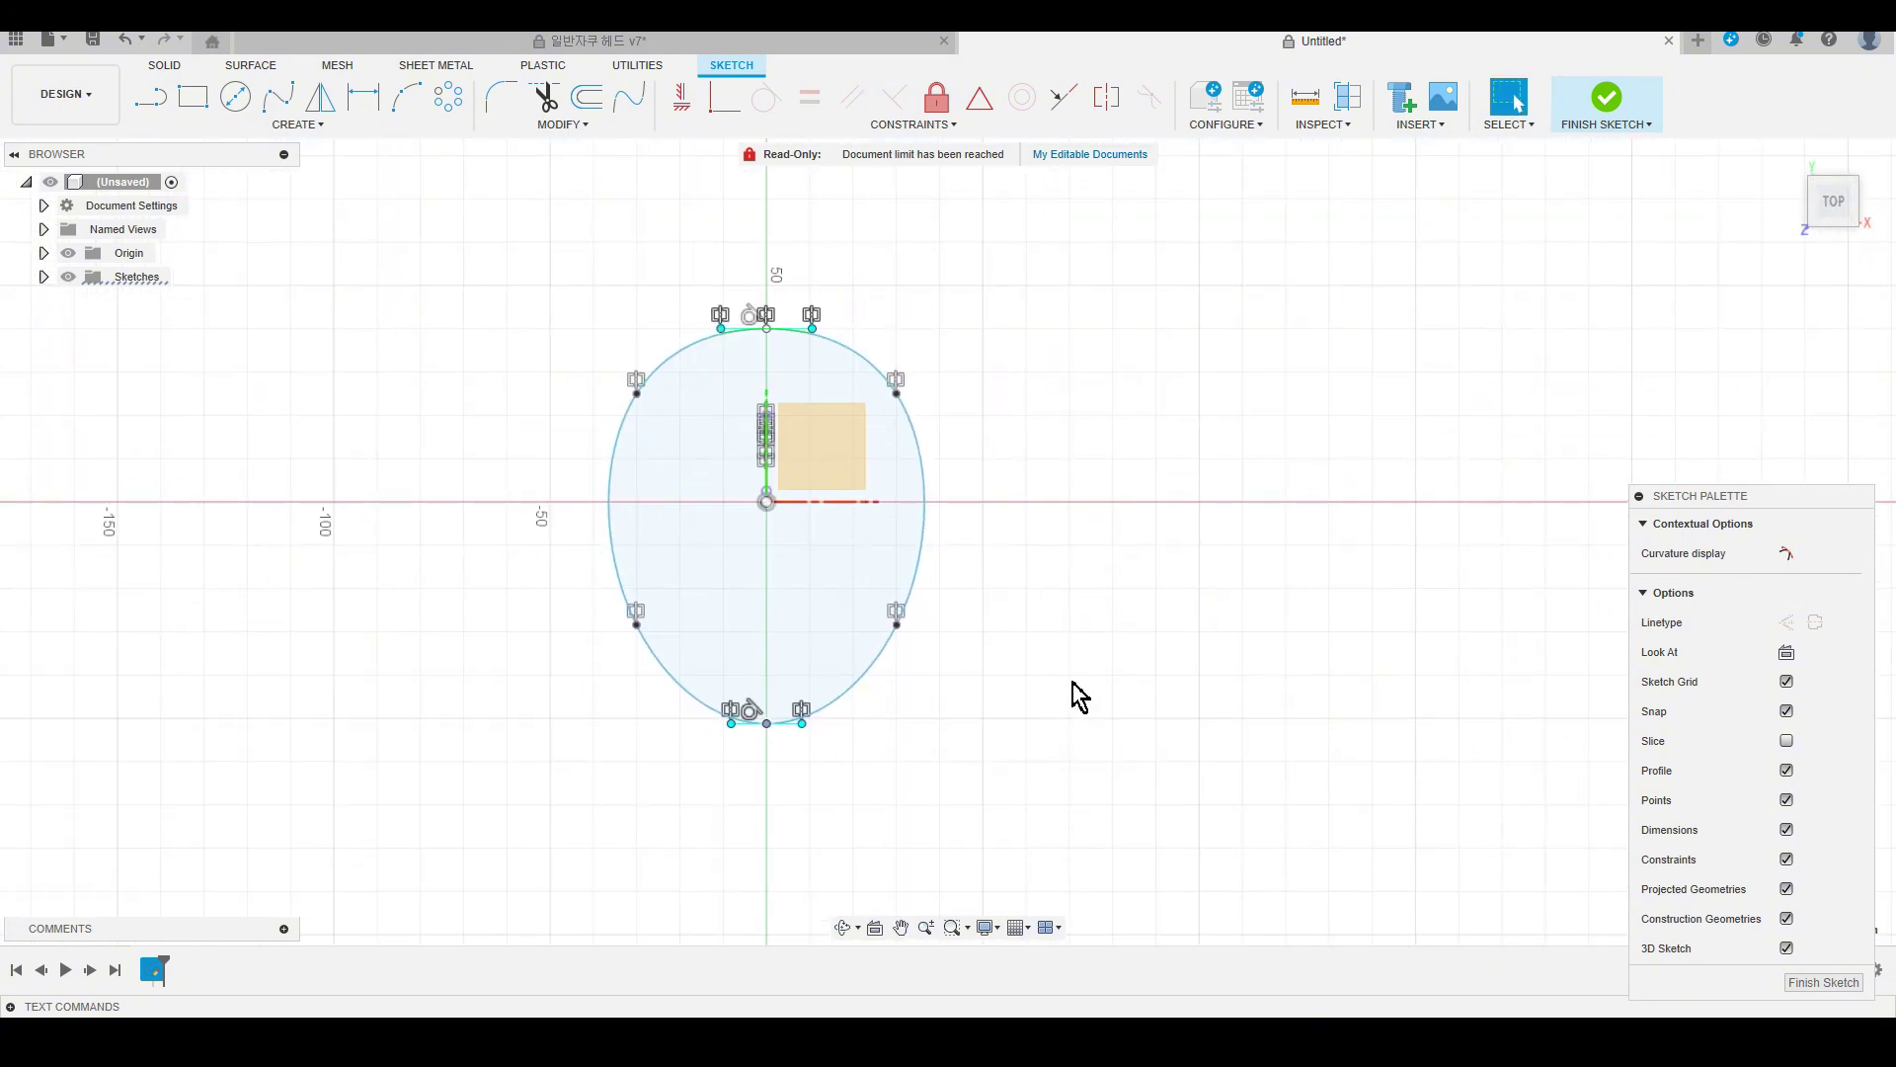
{"action": "key", "text": "Escape"}
{"action": "mouse_move", "coordinate": [622, 501]}
{"action": "middle_mouse_down", "text": "shift"}
{"action": "mouse_move", "coordinate": [1100, 690]}
{"action": "mouse_move", "coordinate": [796, 547]}
{"action": "middle_mouse_up", "text": "shift"}
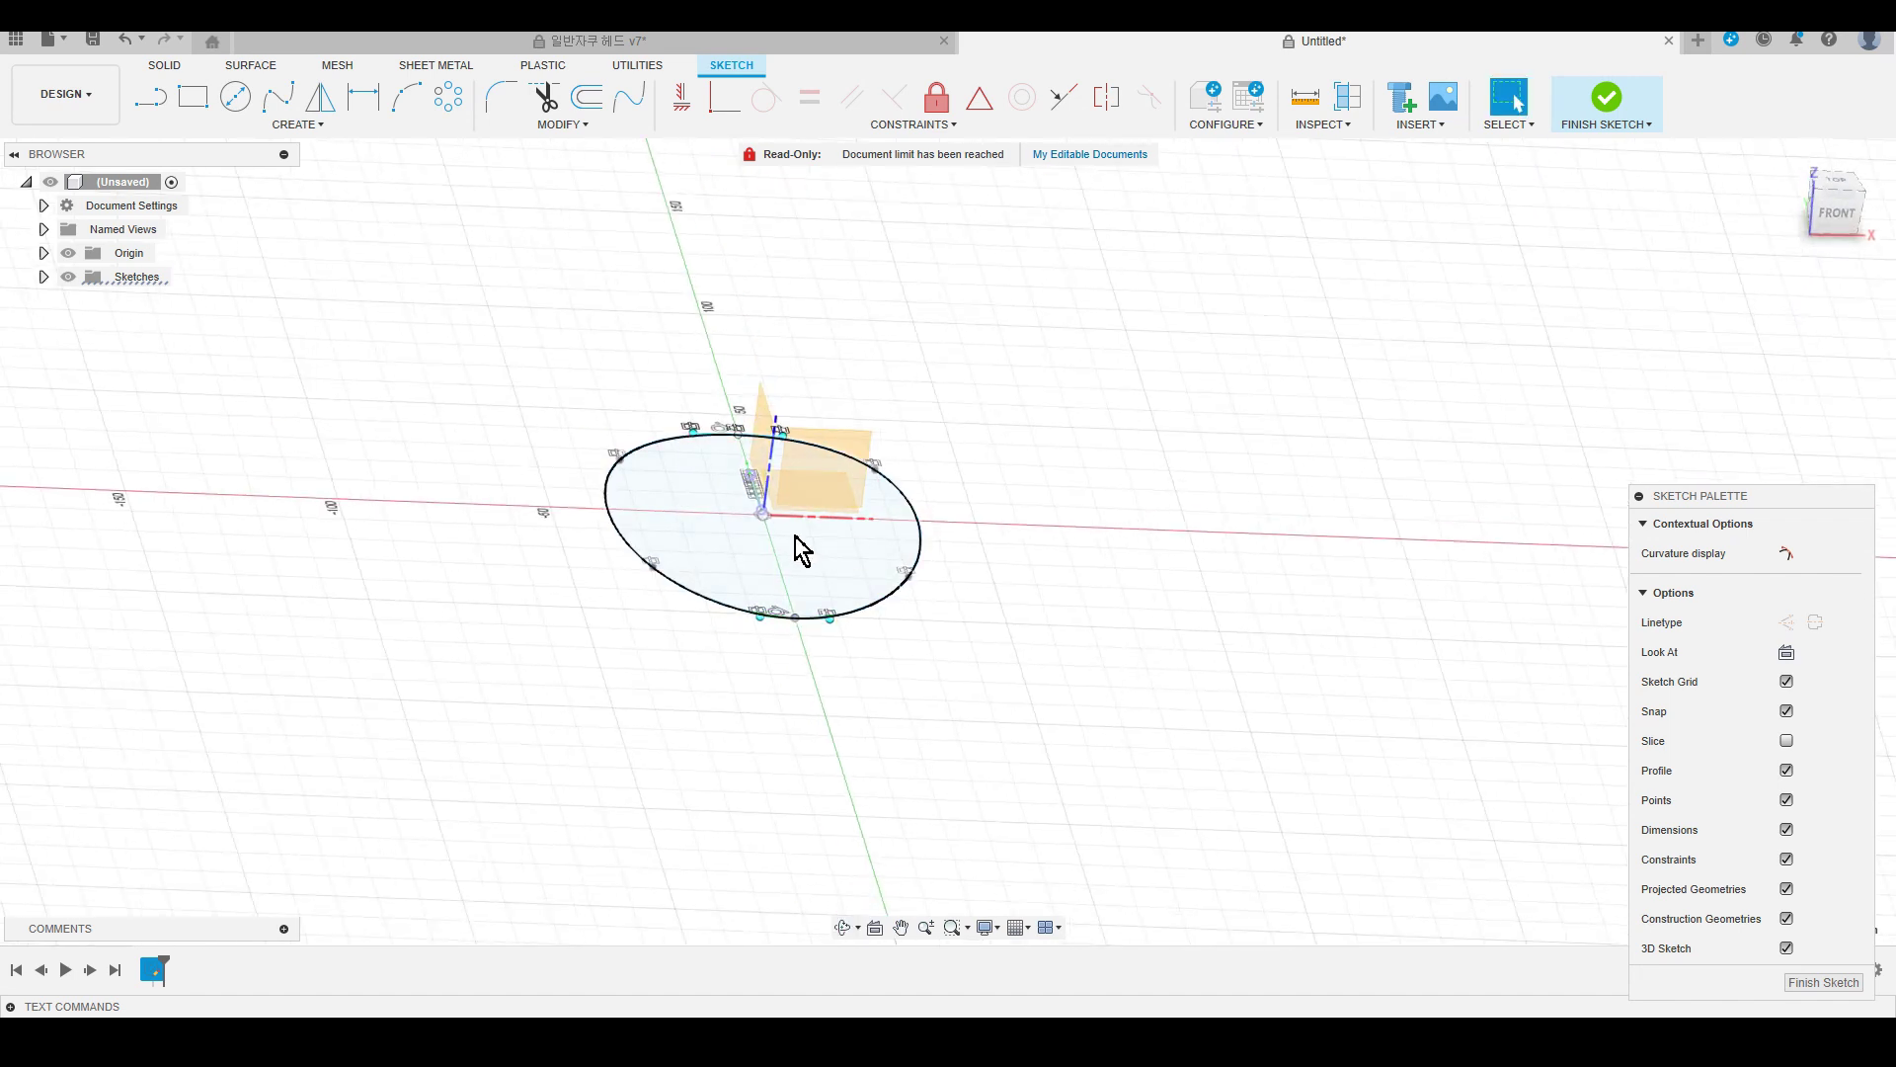
{"action": "mouse_move", "coordinate": [1833, 202]}
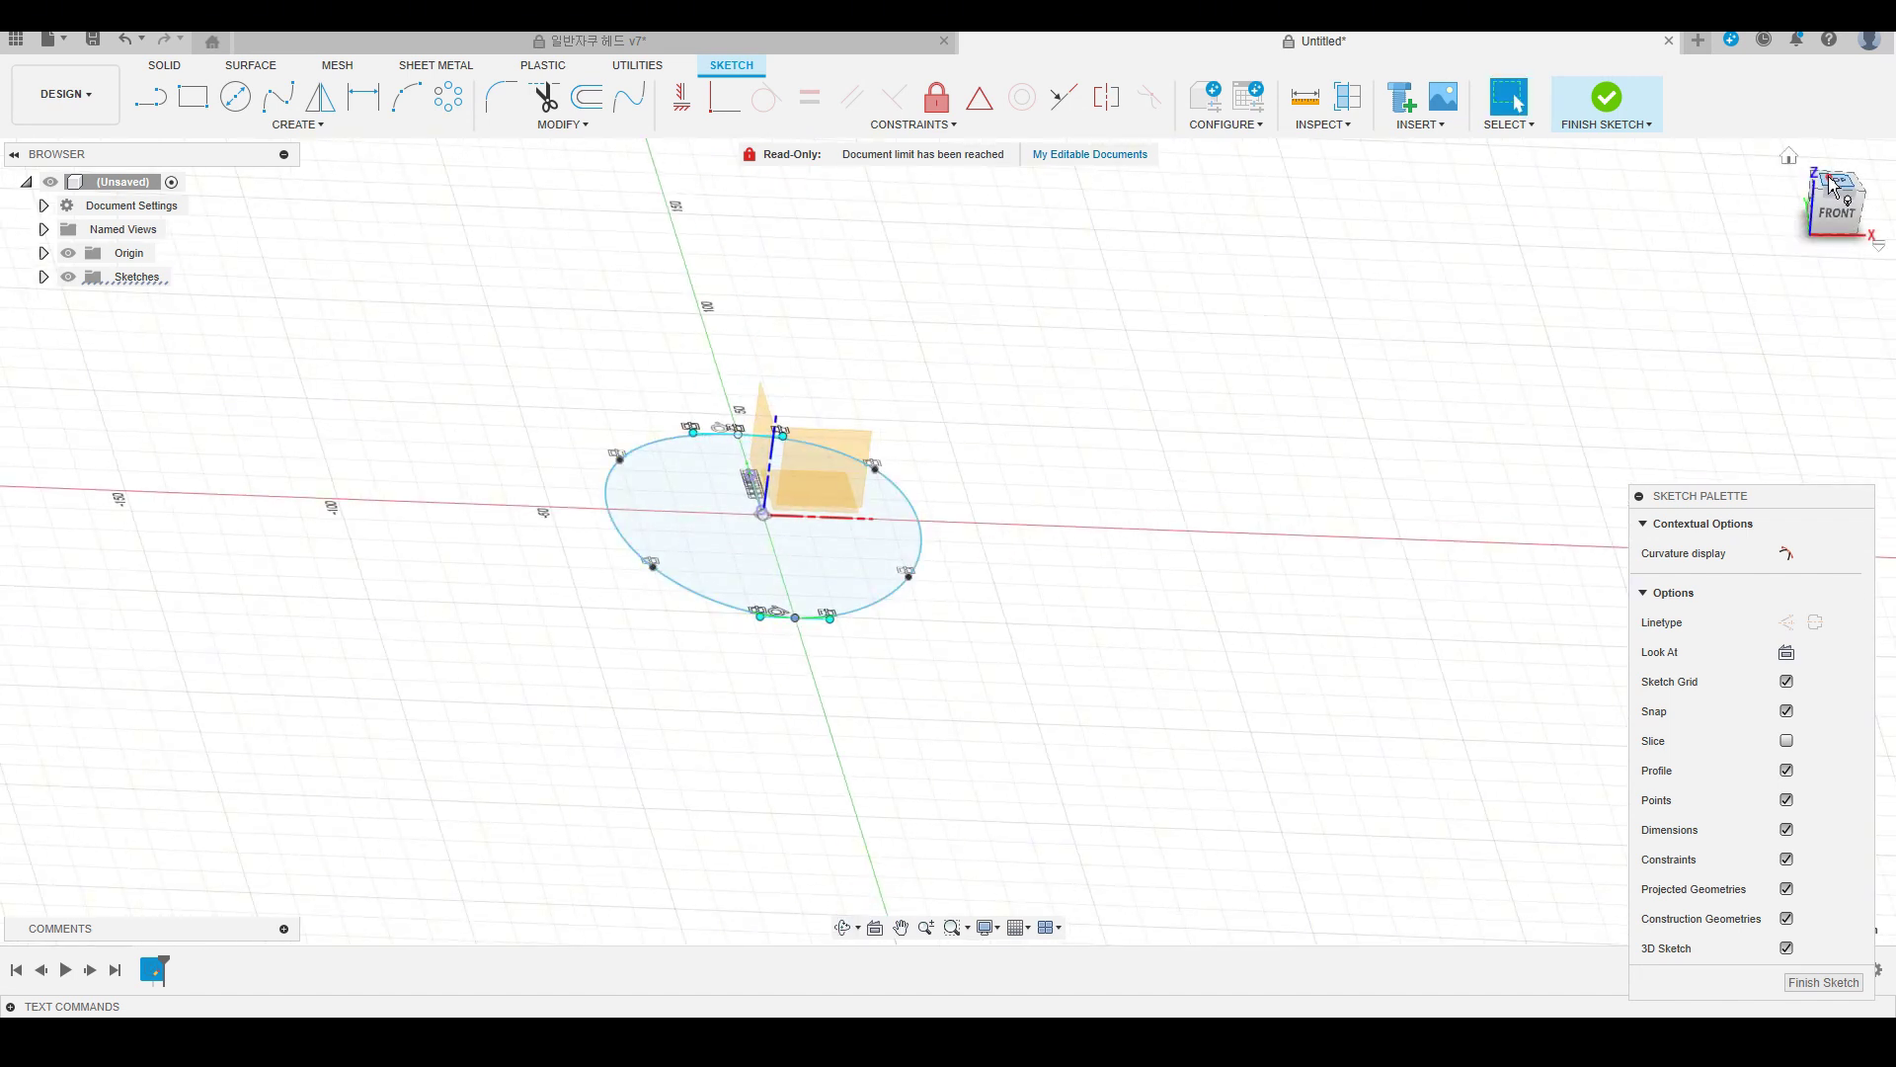
{"action": "left_click", "coordinate": [1832, 183]}
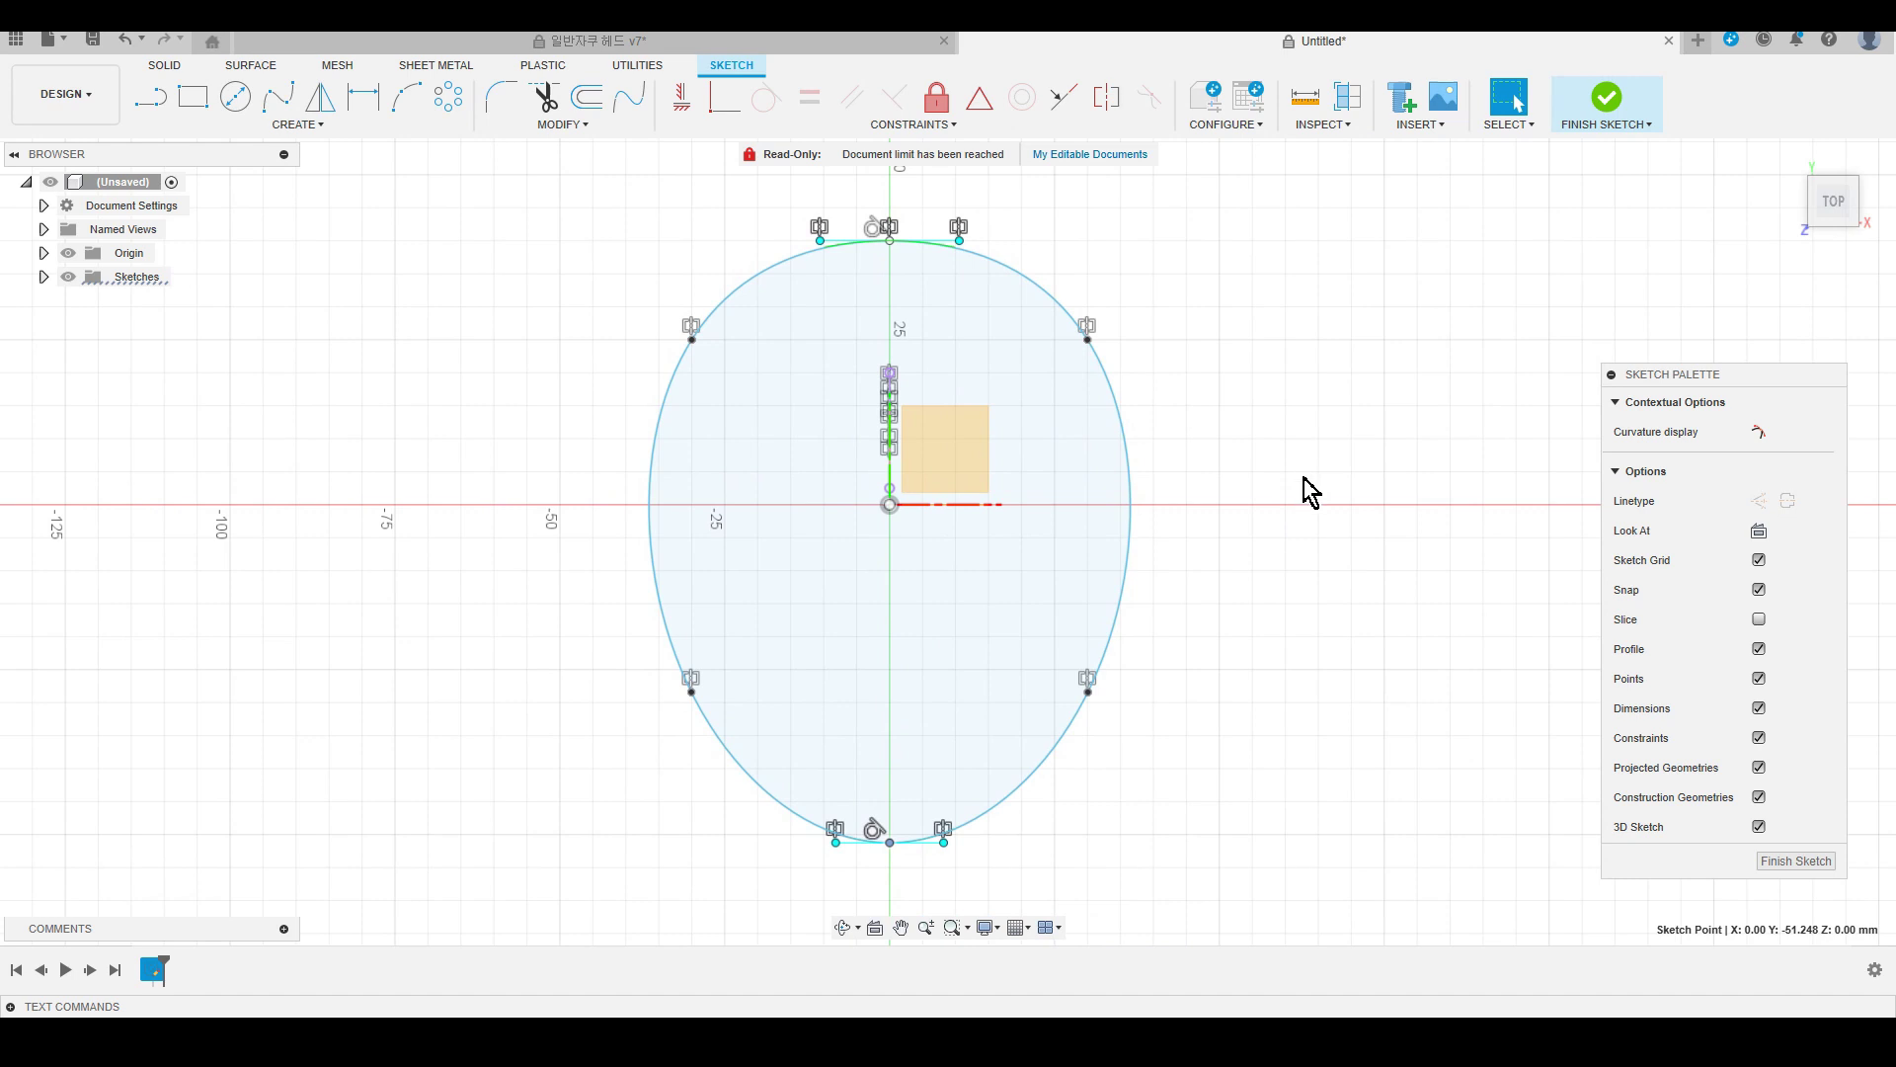
{"action": "key", "text": "shift+1"}
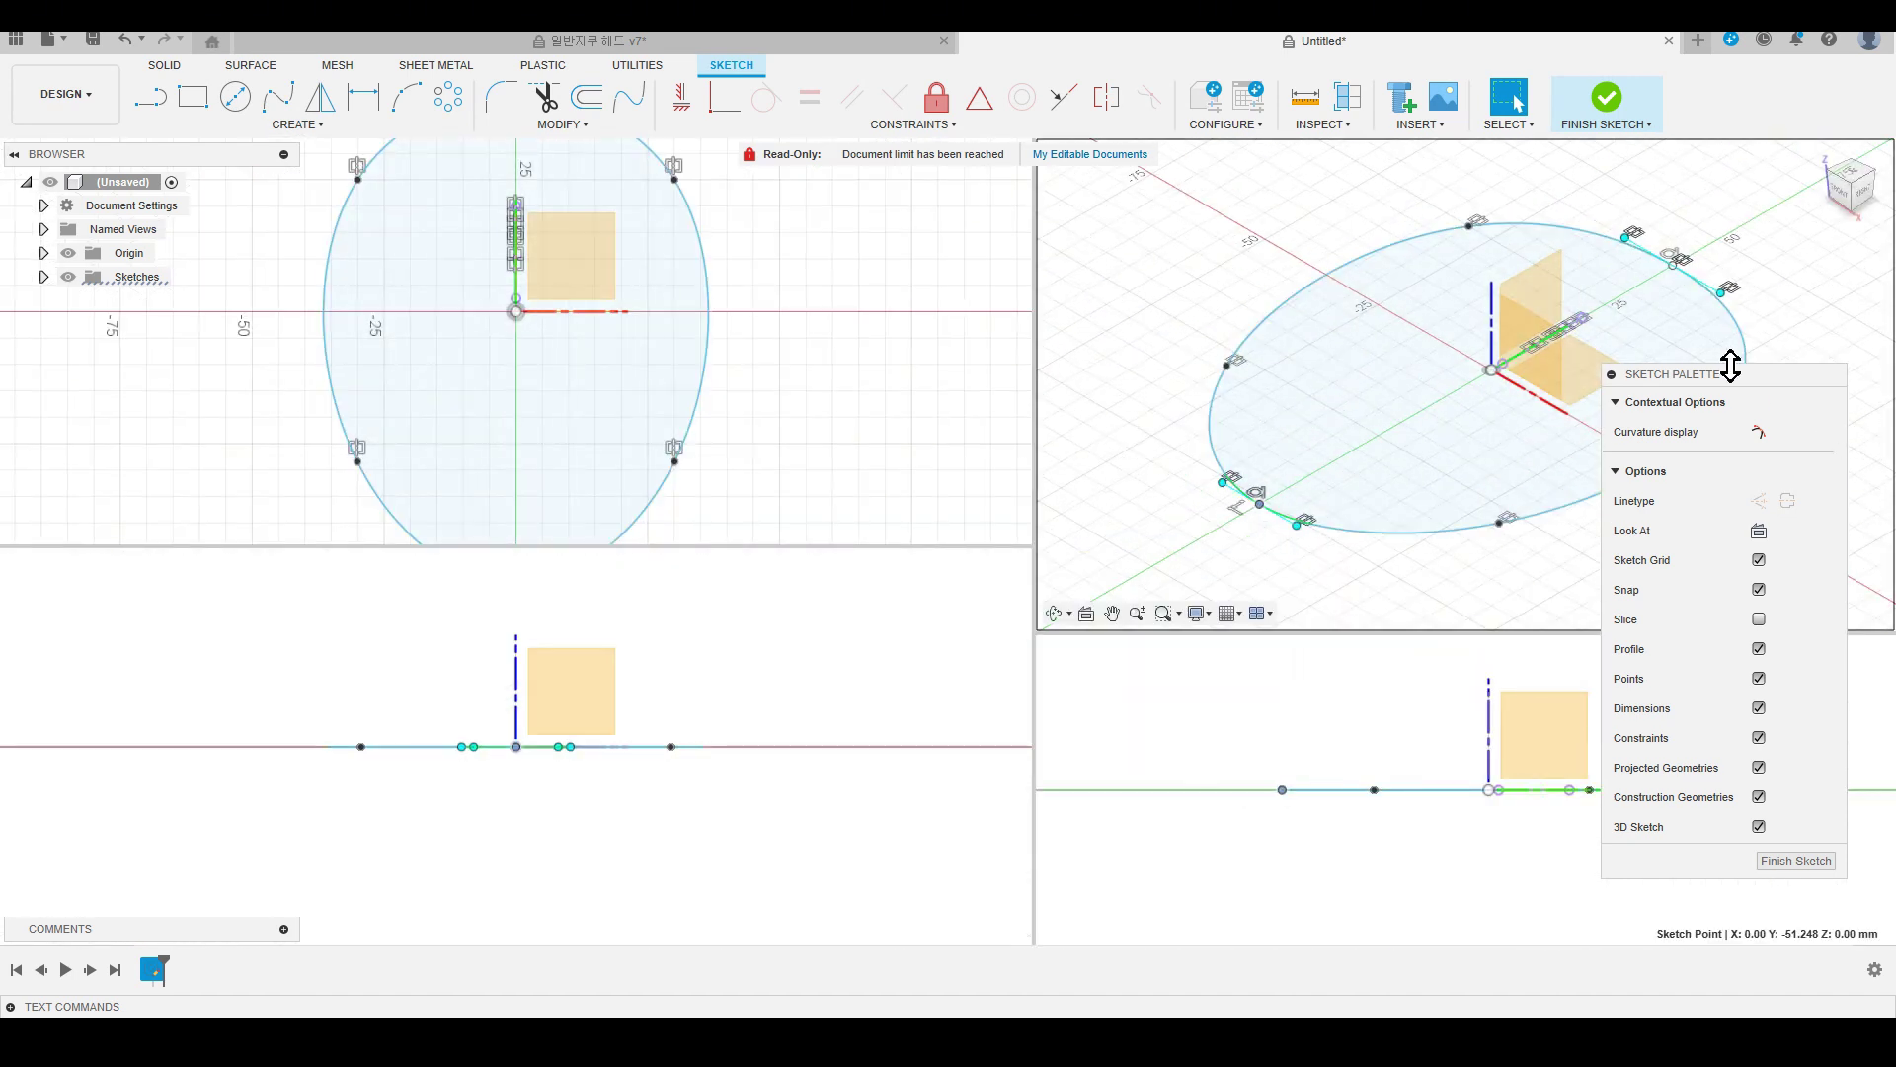
{"action": "left_click_drag", "start_coordinate": [989, 546], "coordinate": [997, 629]}
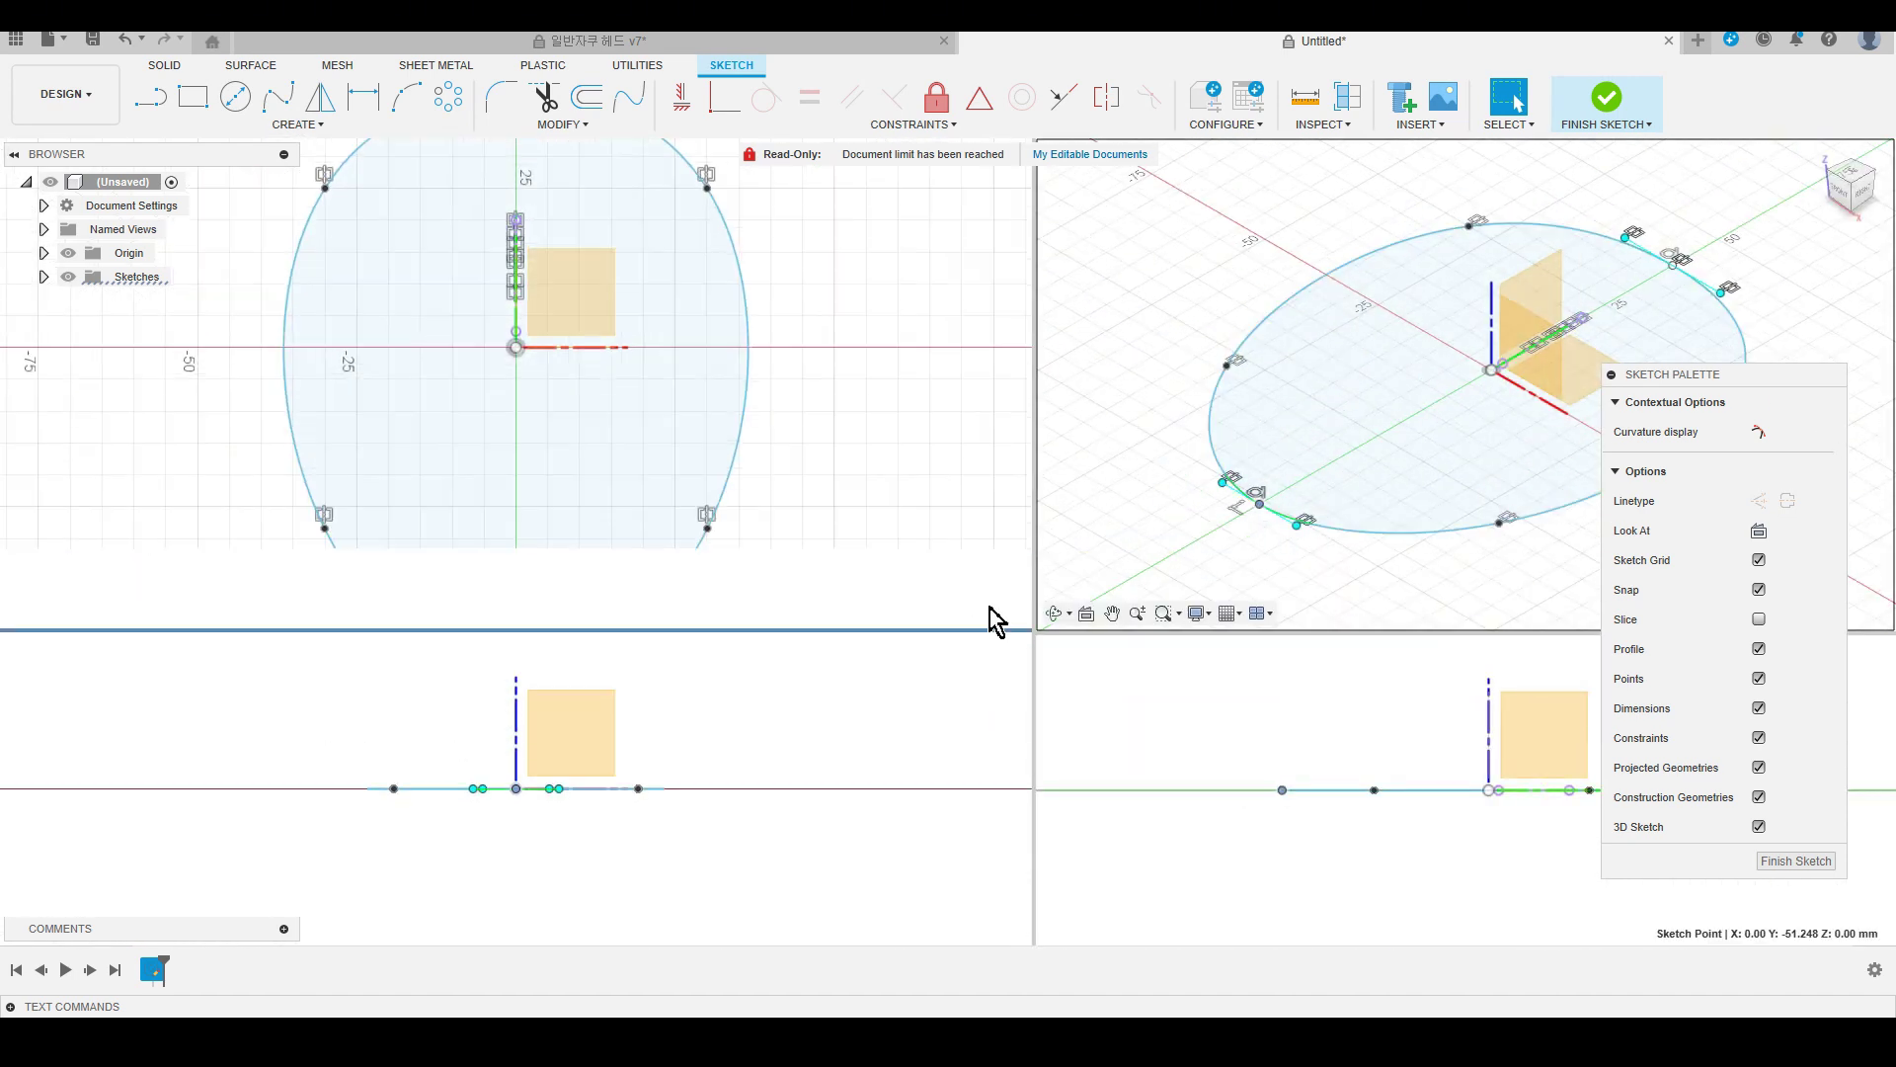
{"action": "left_click_drag", "start_coordinate": [1034, 408], "coordinate": [908, 410]}
{"action": "scroll", "coordinate": [790, 453], "scroll_direction": "down", "scroll_amount": 3}
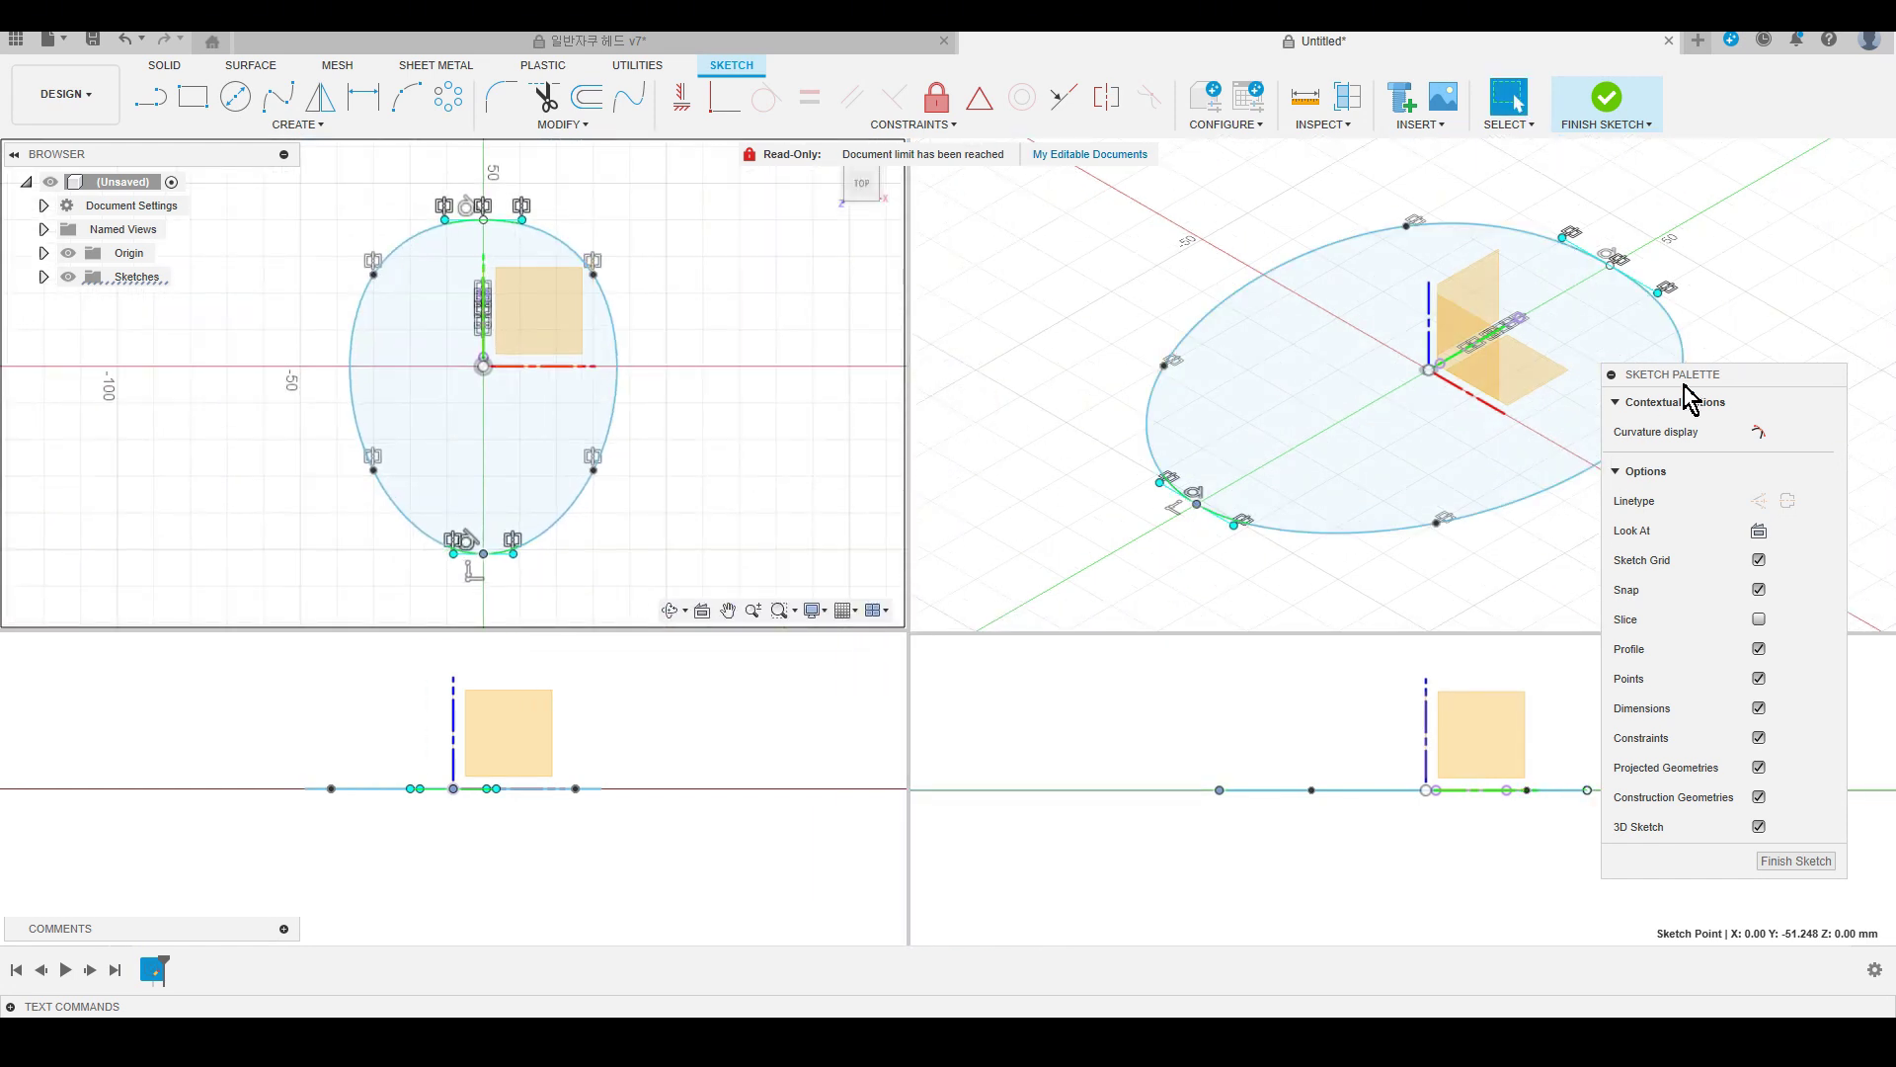
{"action": "left_click_drag", "start_coordinate": [1721, 375], "coordinate": [1788, 405]}
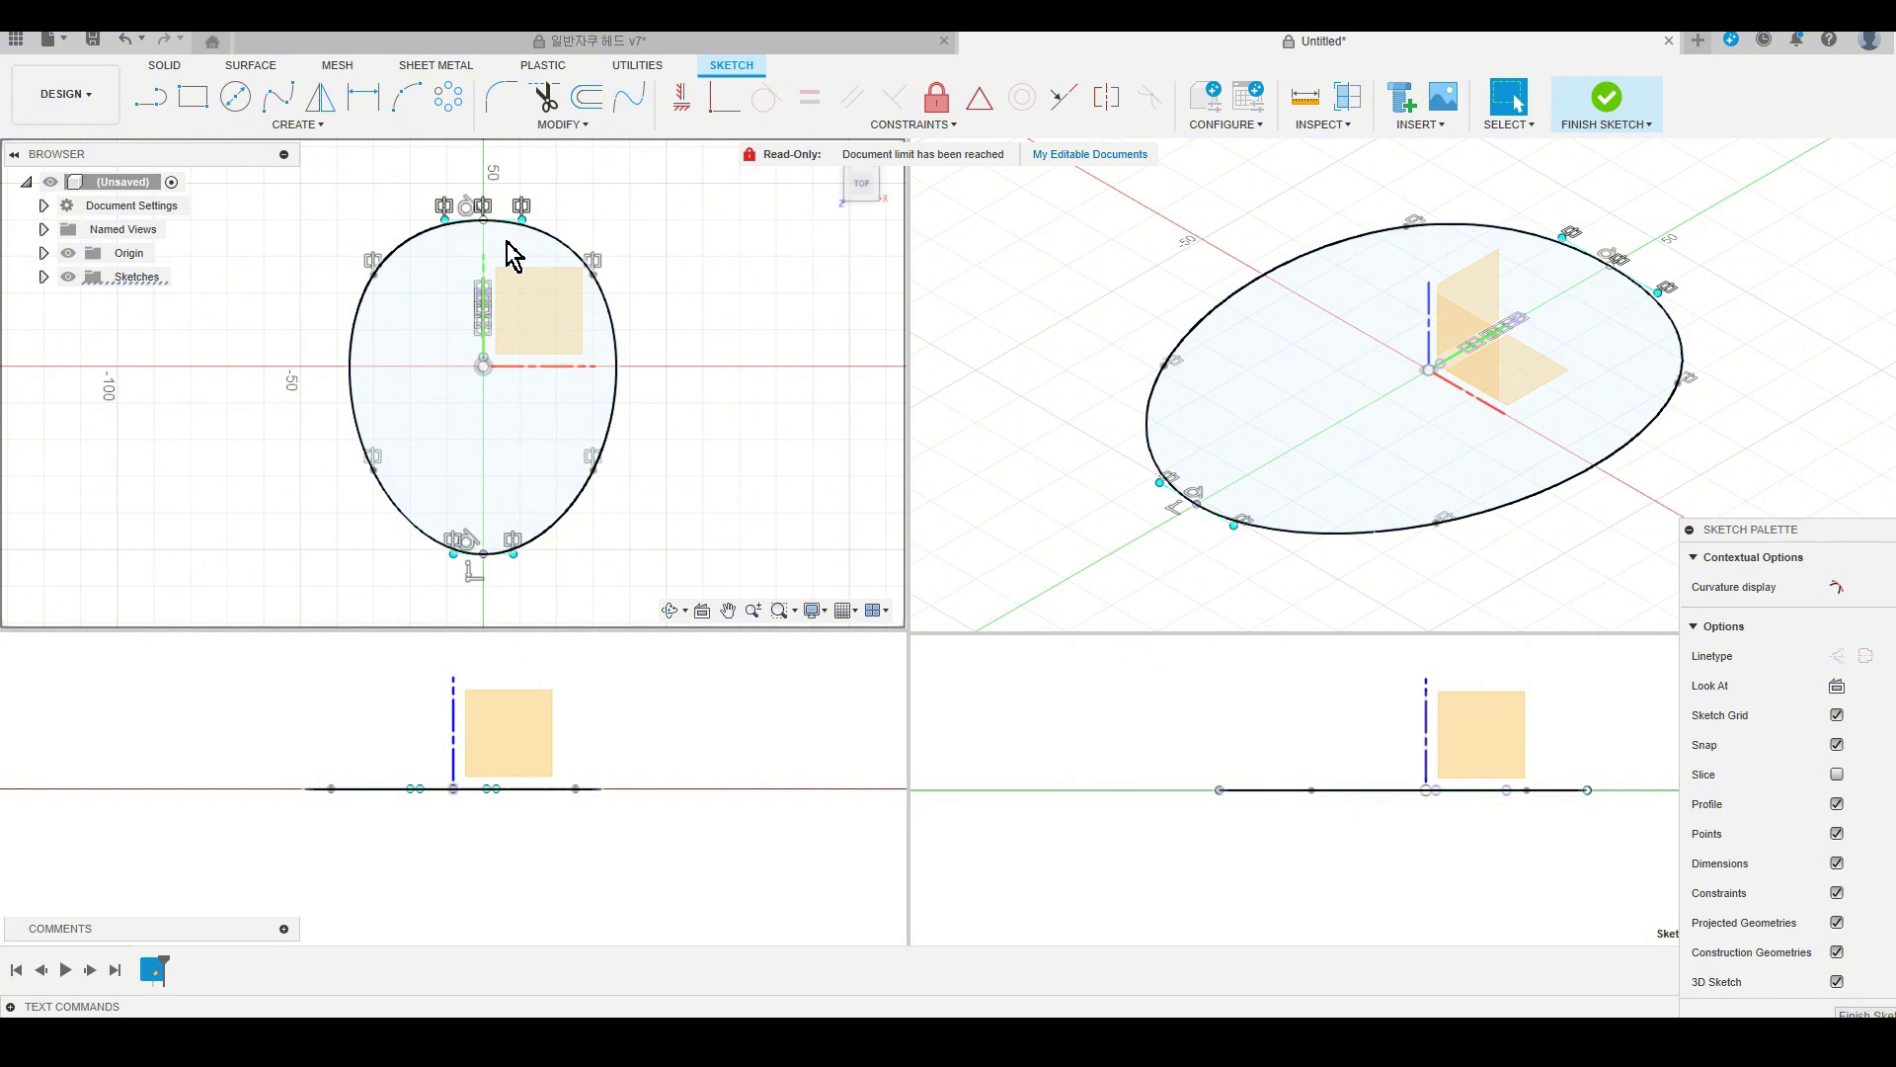
{"action": "key", "text": "Escape"}
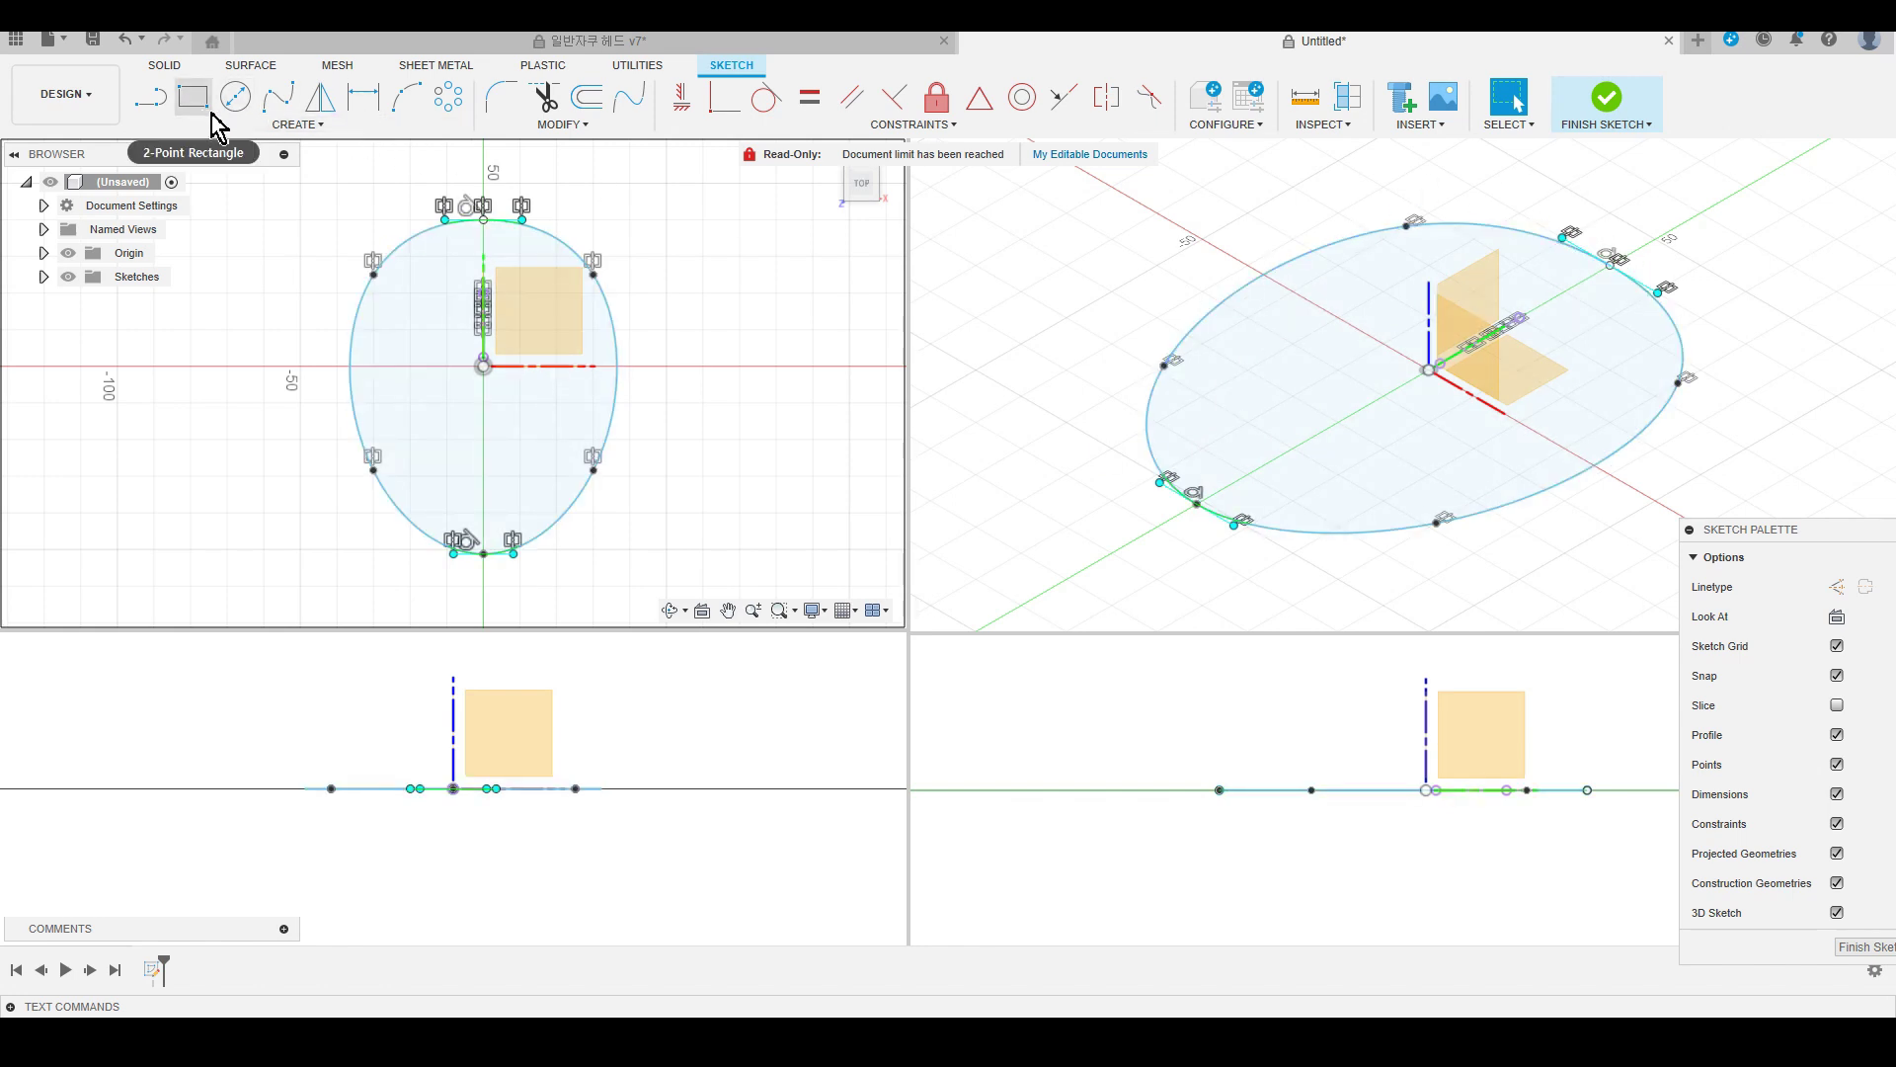
Draw a fit-point spline arching from one end of the oval's long axis over to the other.
{"action": "left_click", "coordinate": [276, 100]}
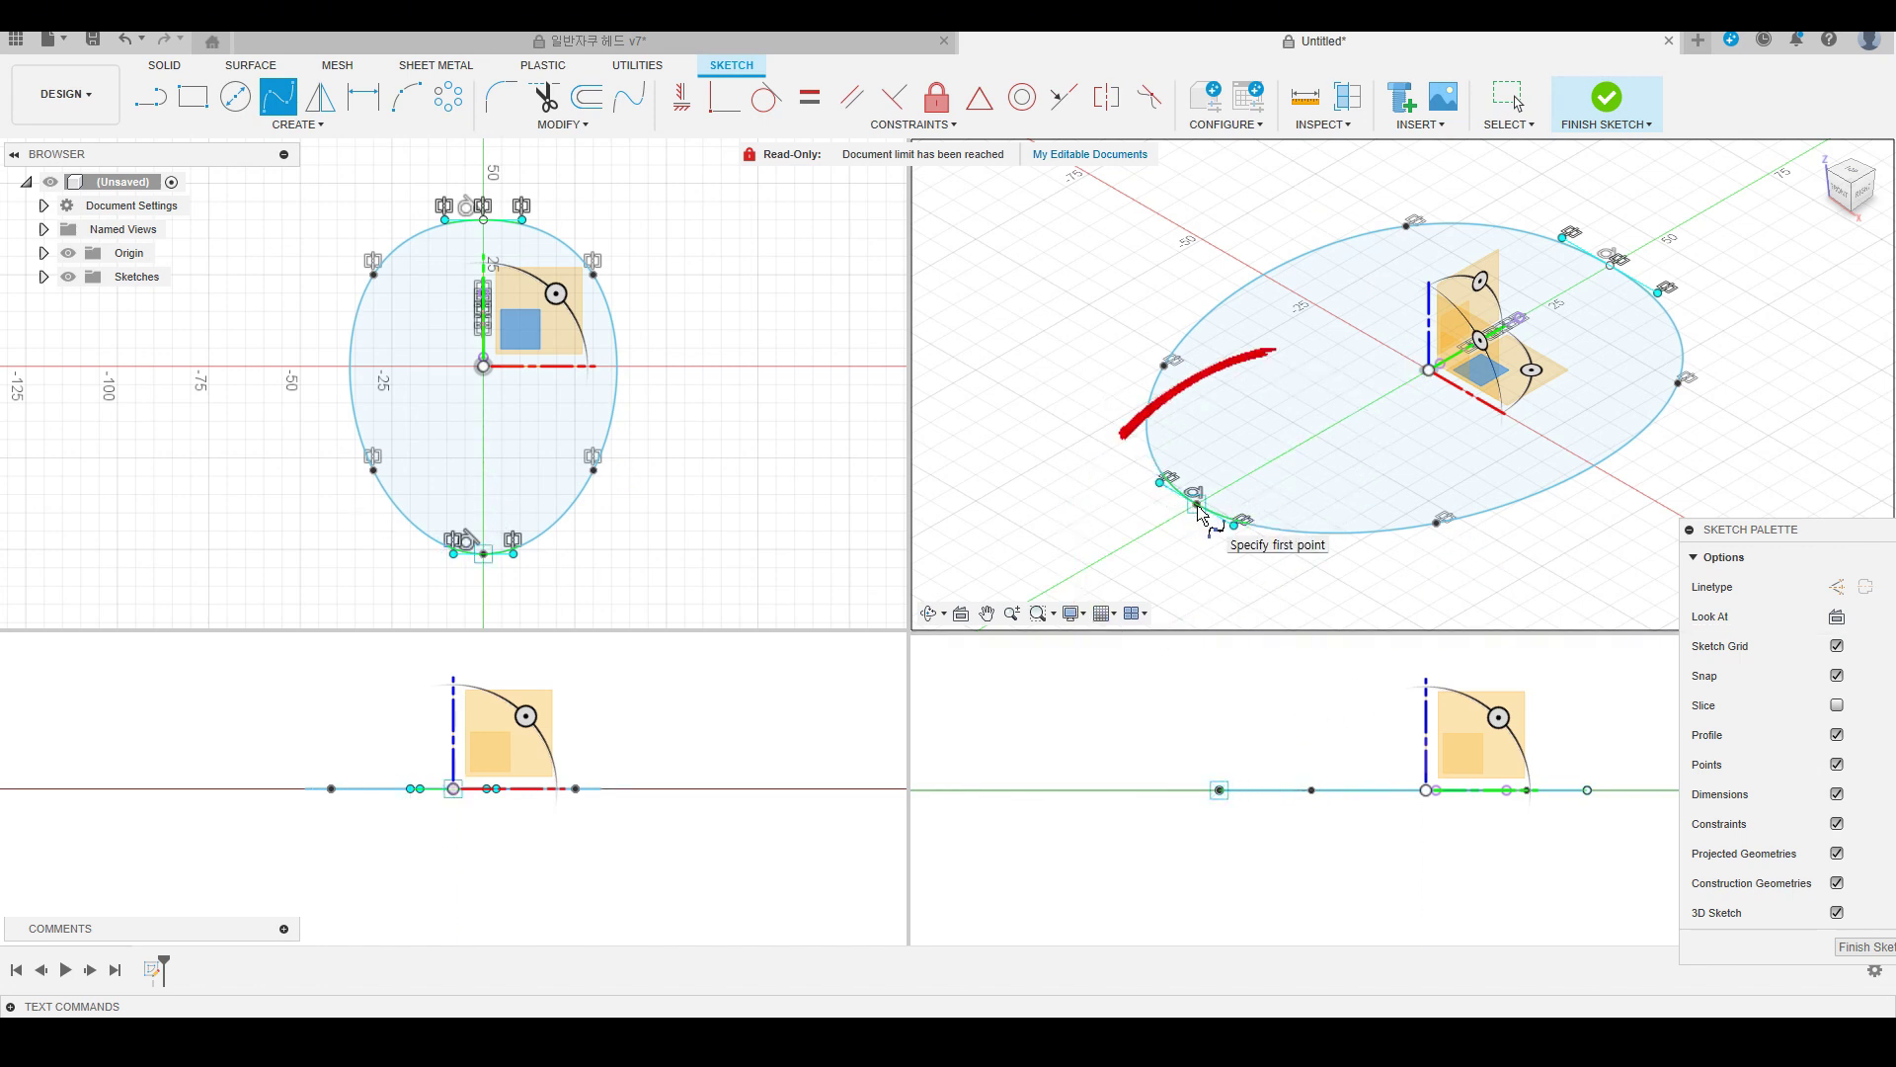
{"action": "left_click", "coordinate": [1198, 508]}
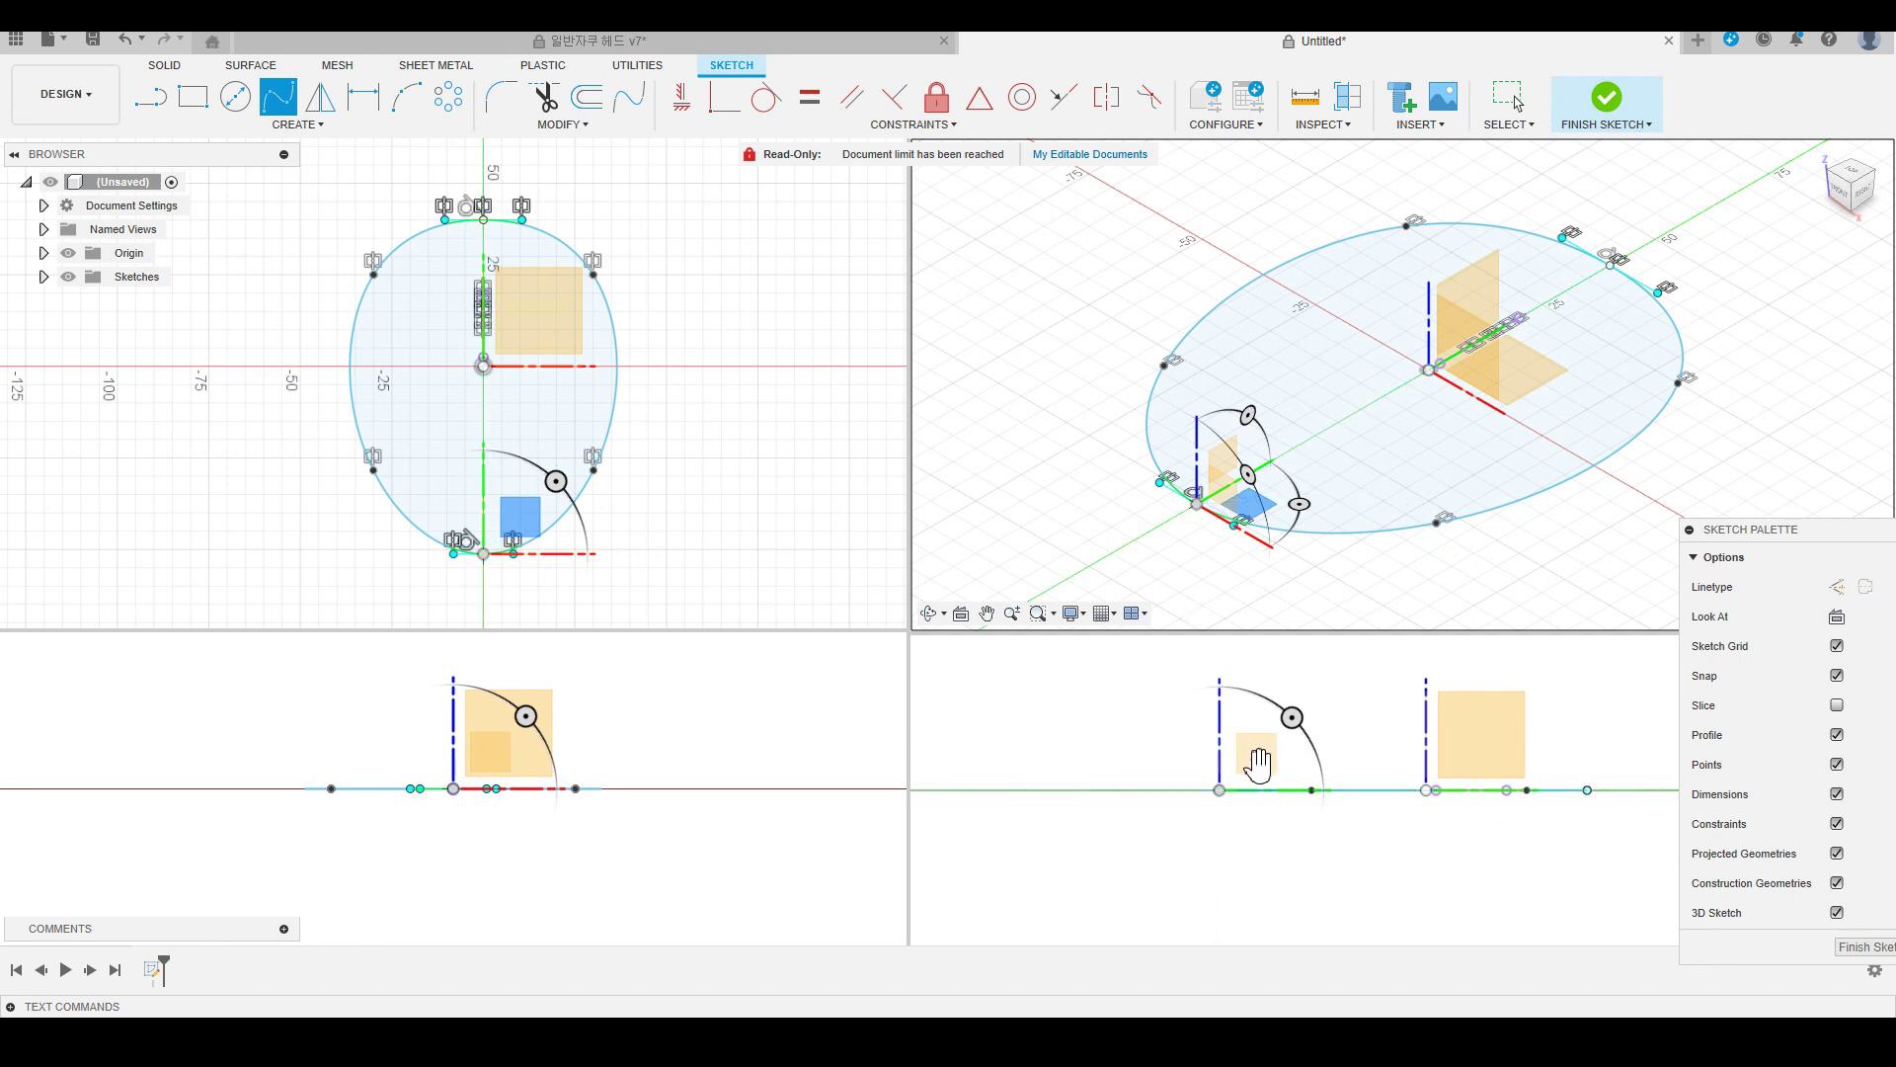
{"action": "left_click", "coordinate": [1257, 756]}
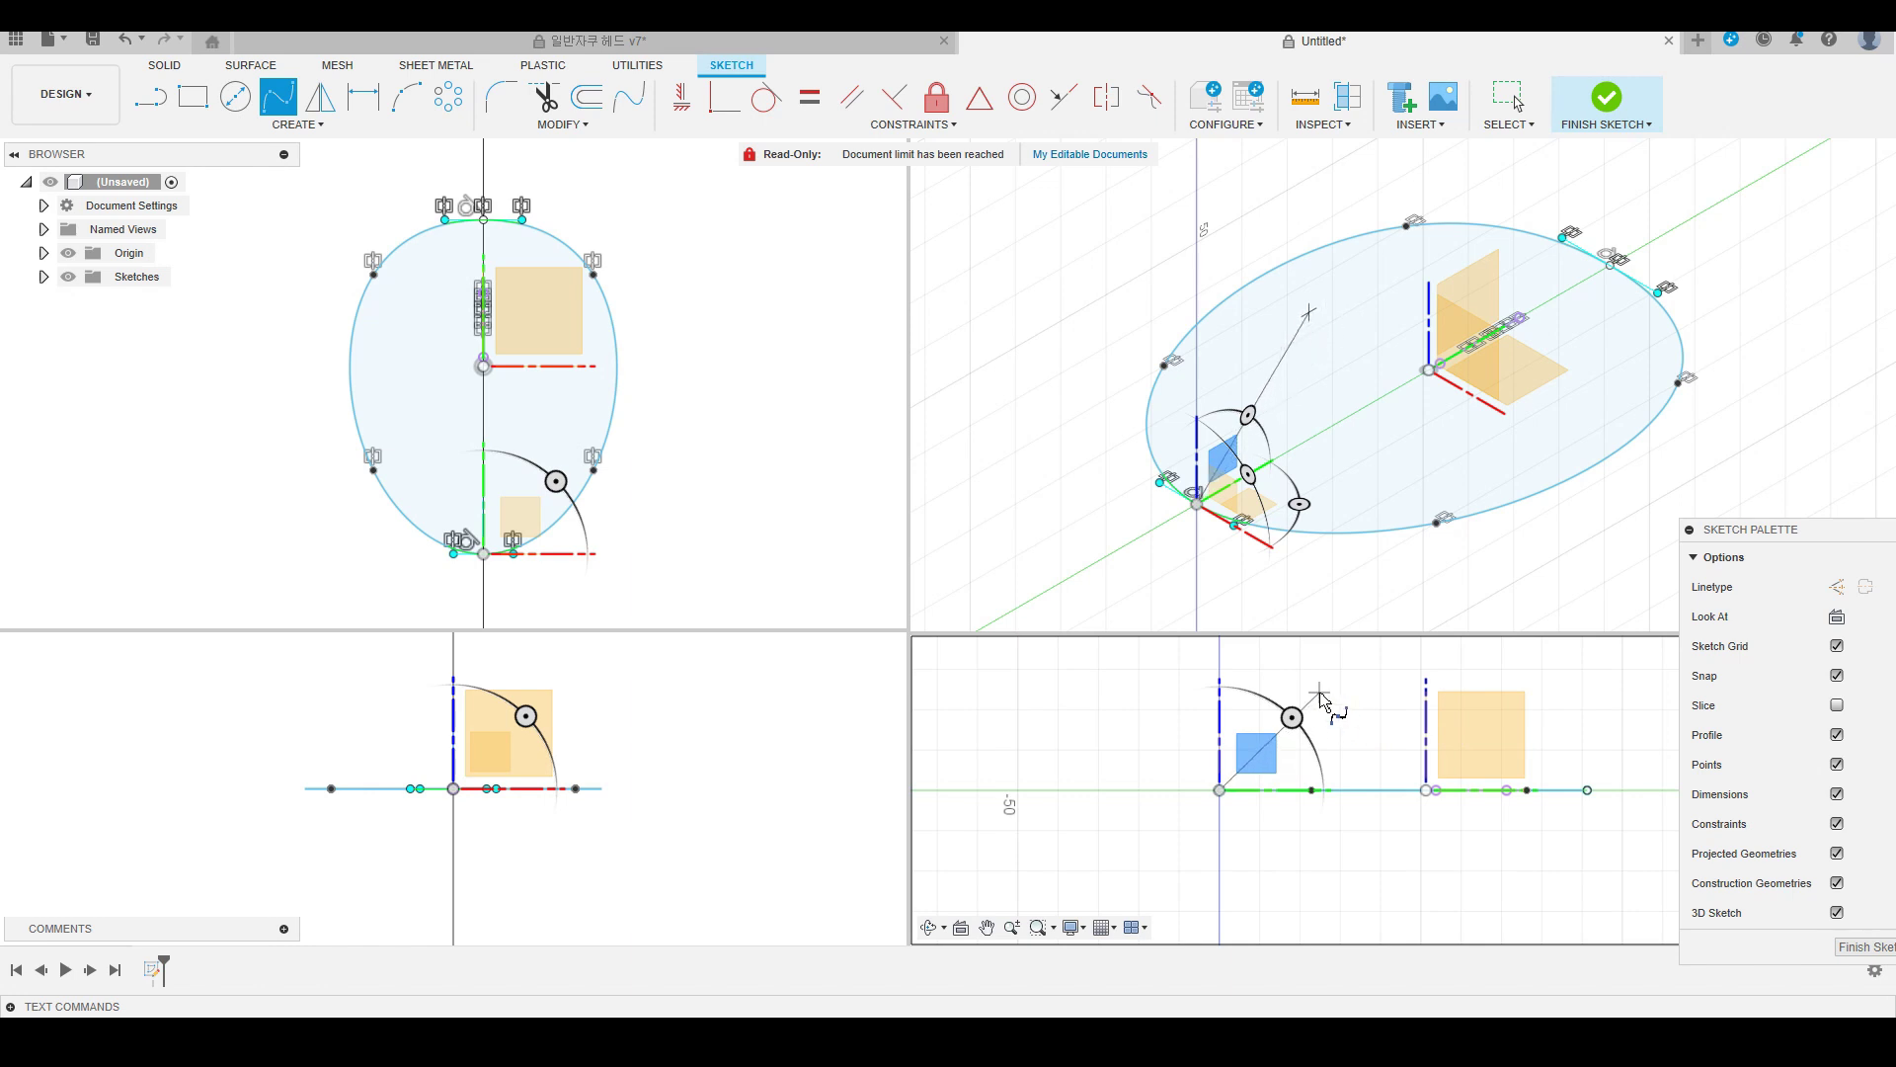
{"action": "left_click", "coordinate": [1317, 692]}
{"action": "left_click", "coordinate": [1501, 669]}
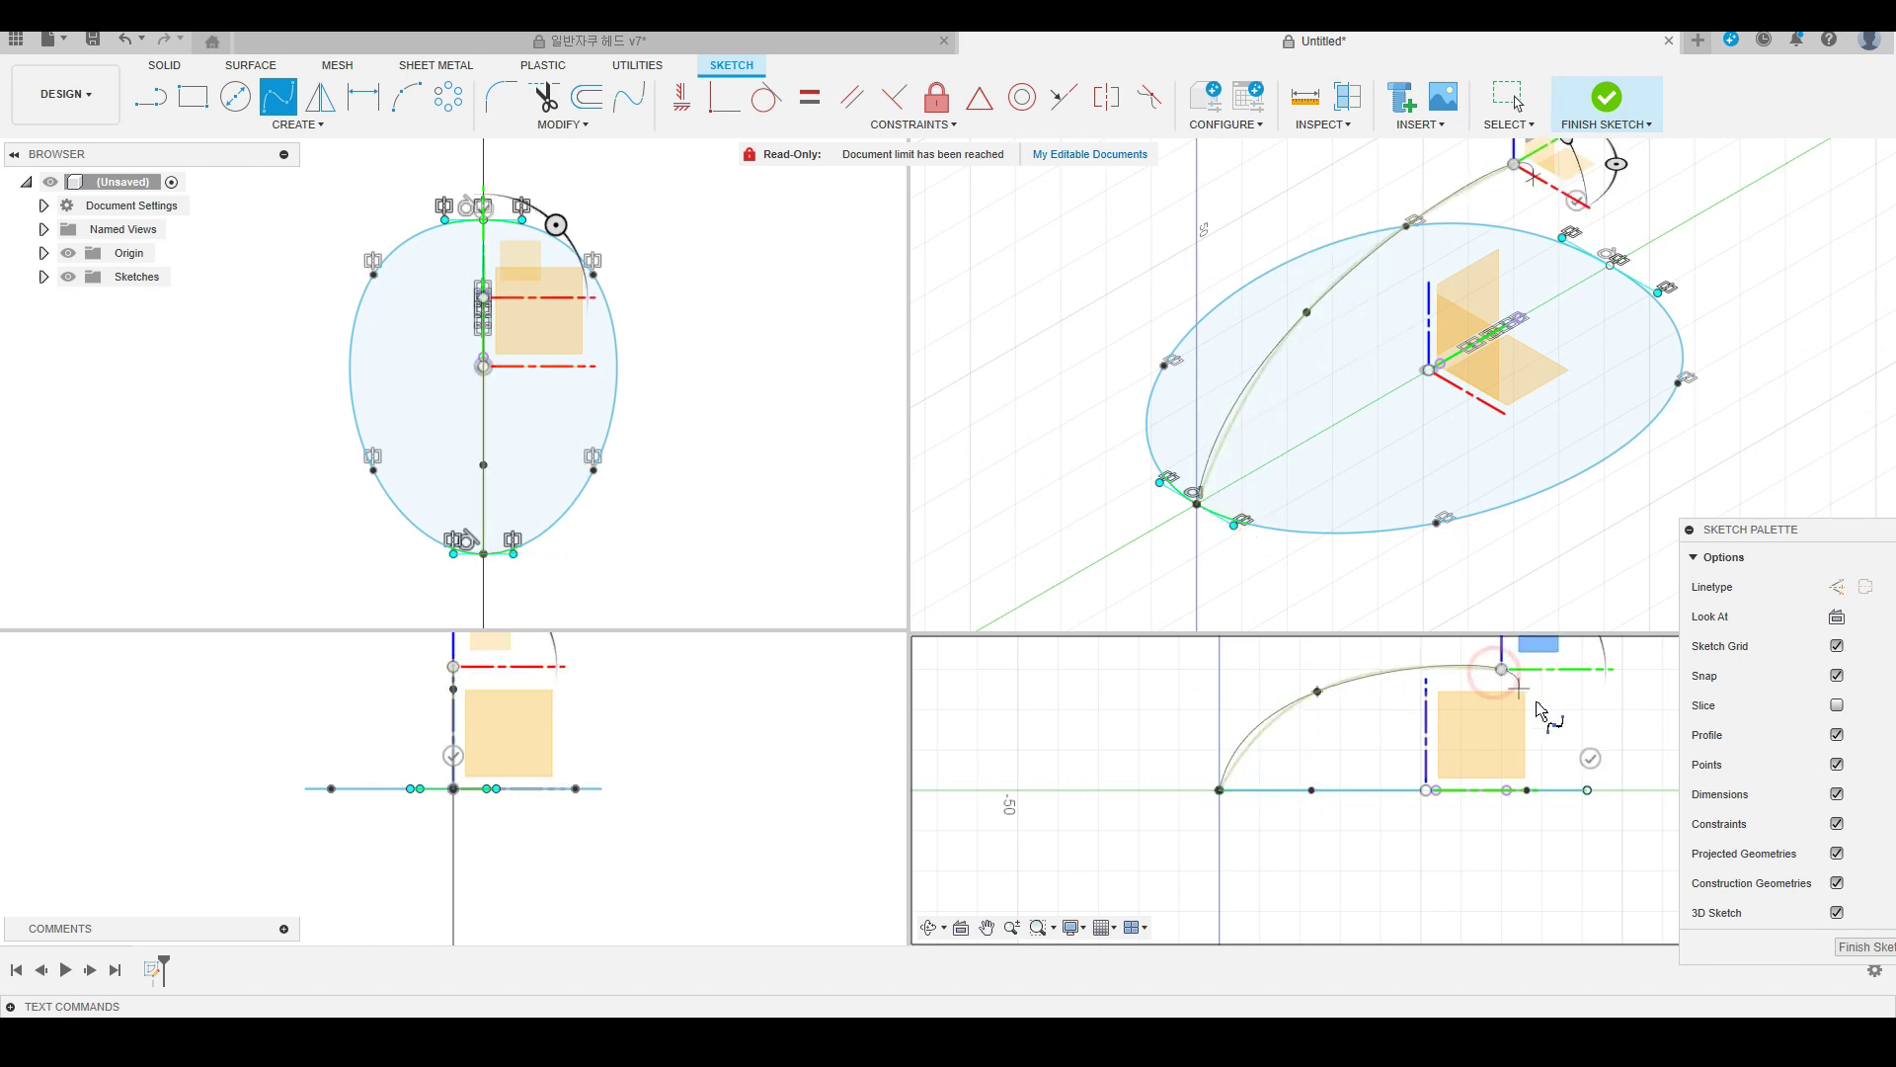
{"action": "left_click", "coordinate": [1607, 265]}
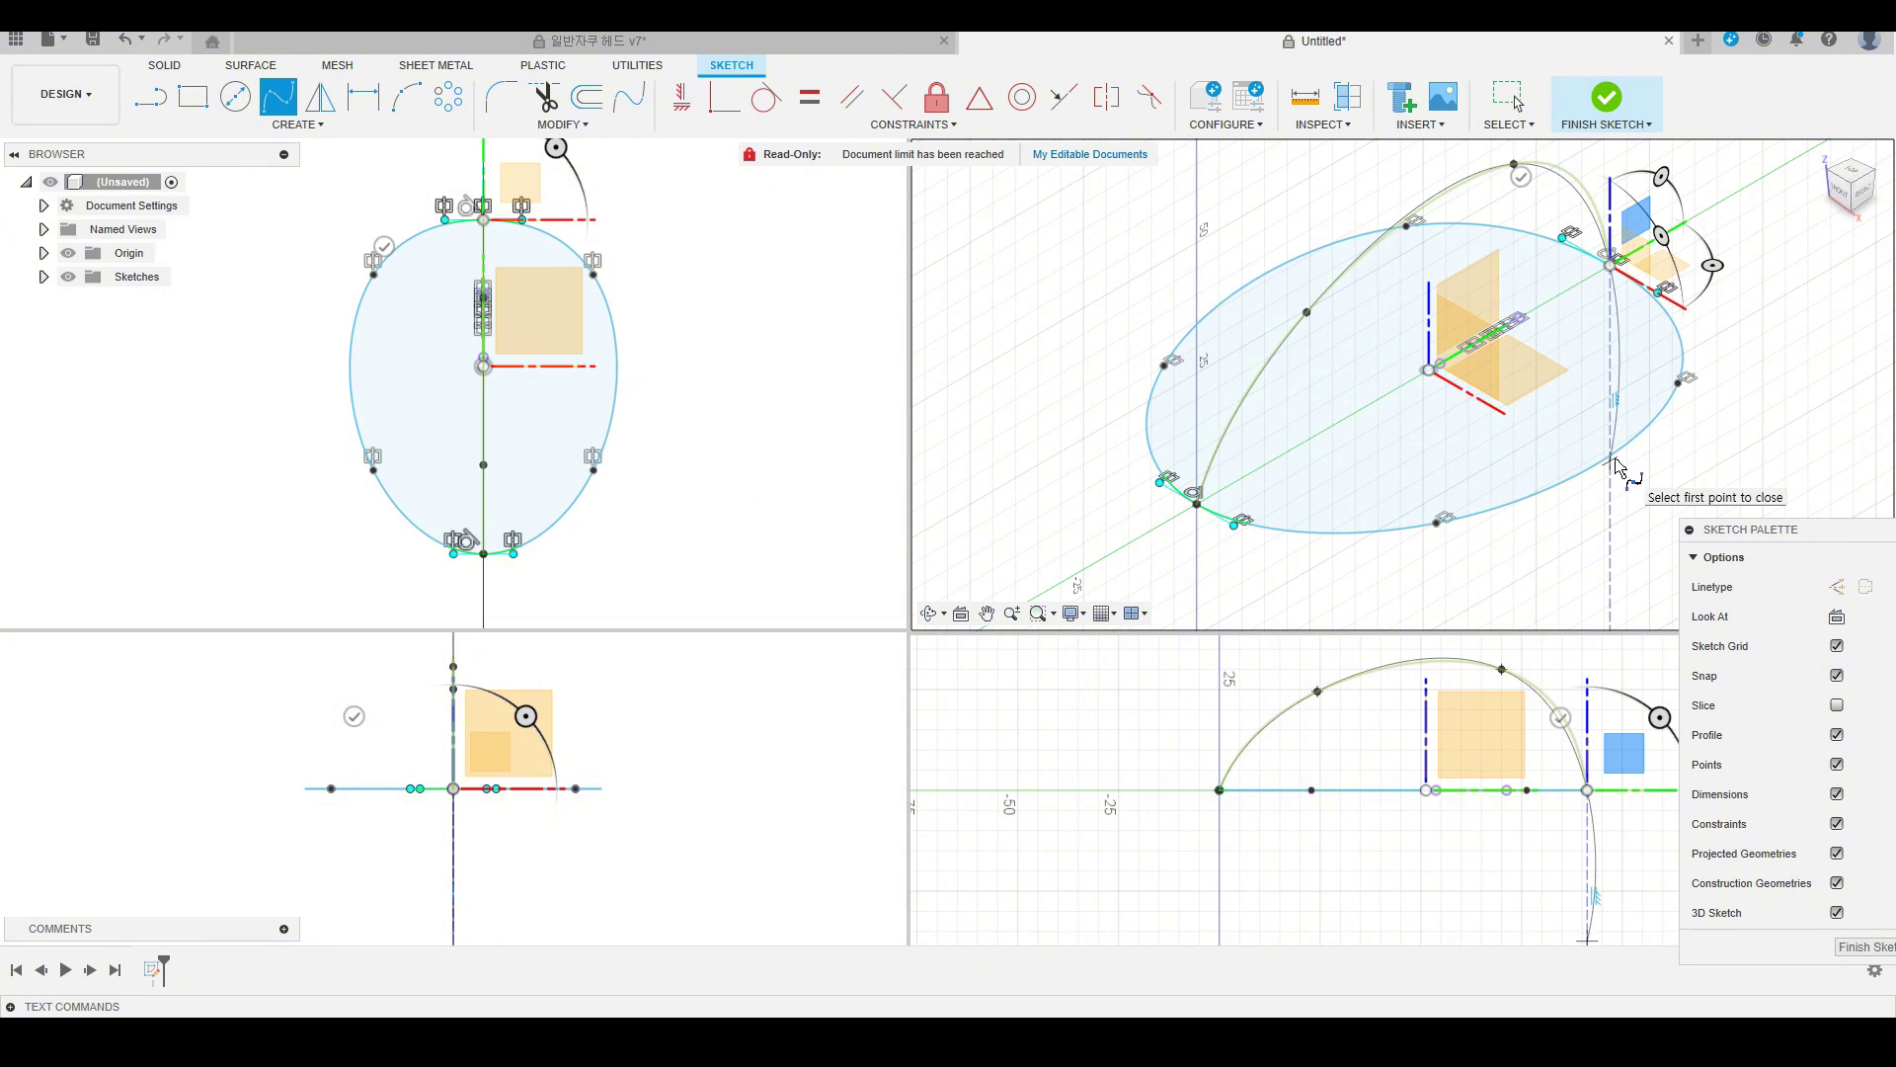
{"action": "key", "text": "Escape"}
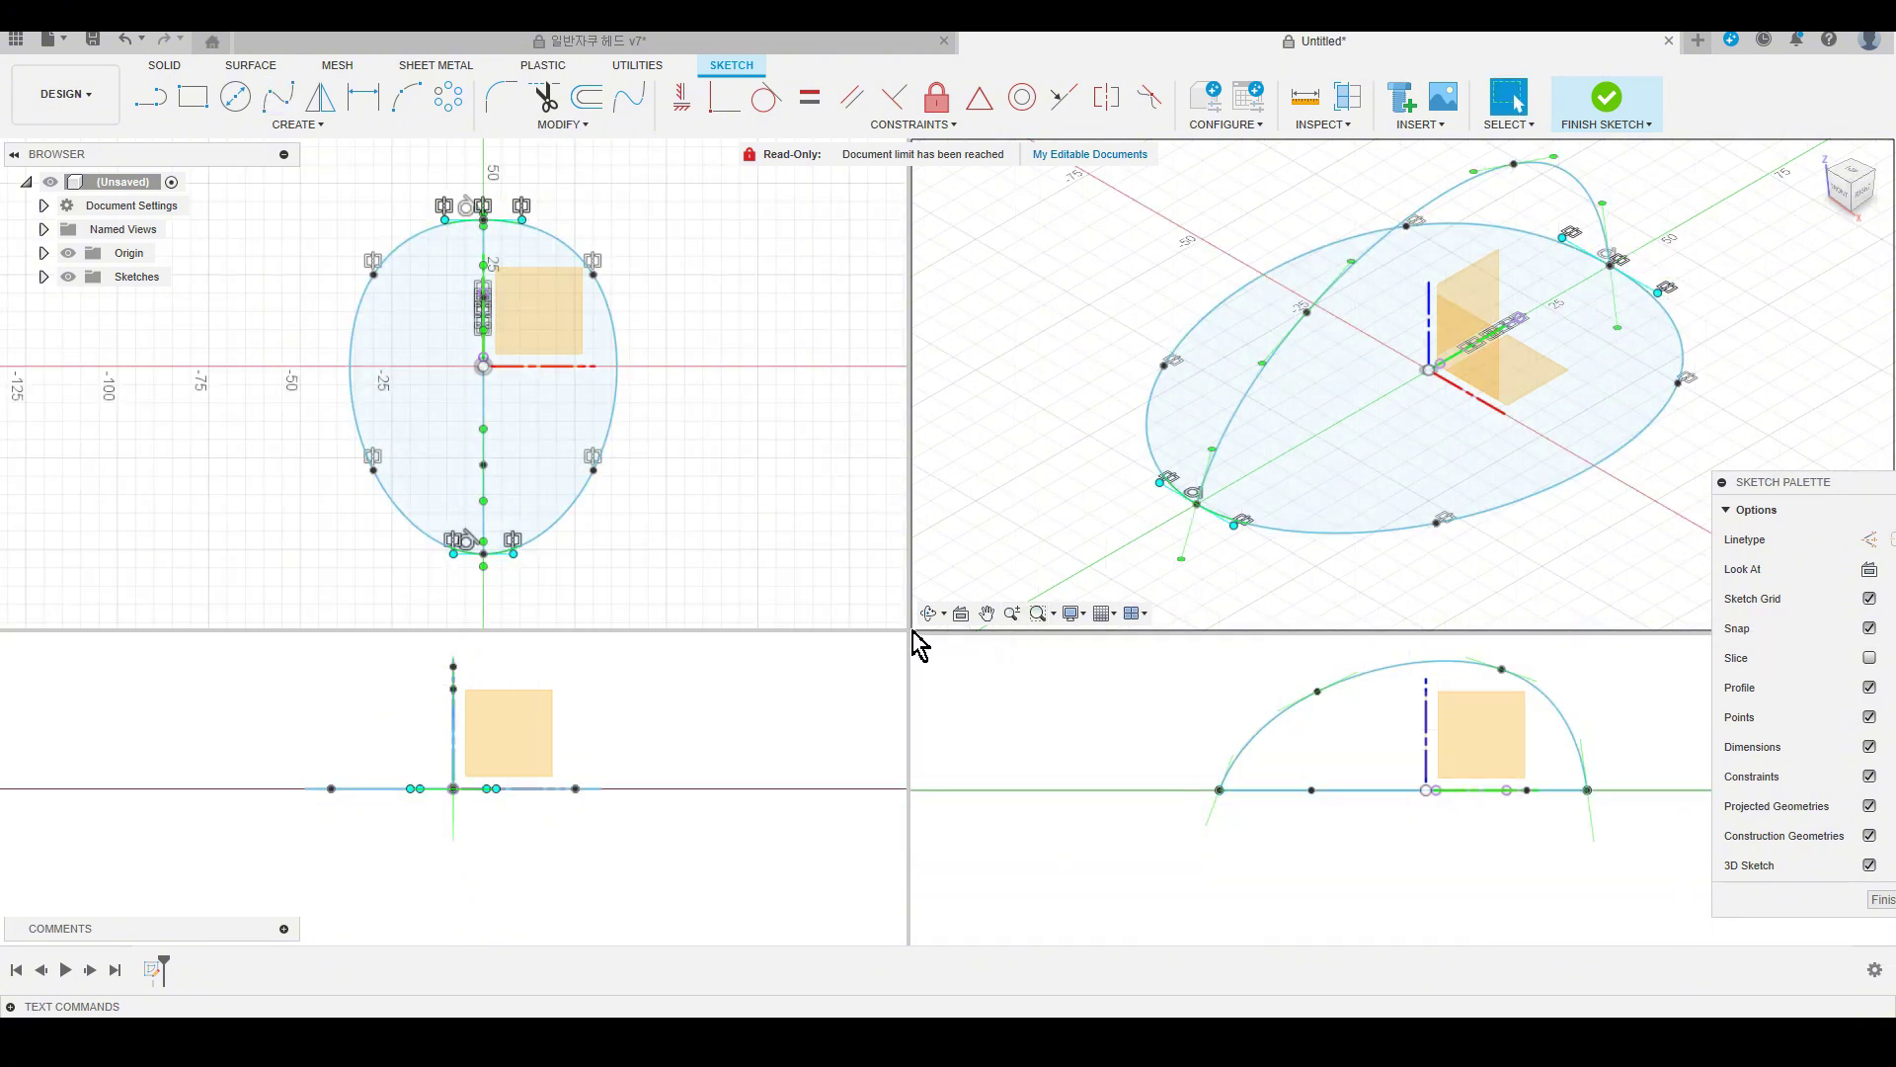
Select the dome arch and nudge an upper fit point, checking its tangent handle.
{"action": "left_click_drag", "start_coordinate": [910, 632], "coordinate": [911, 568]}
{"action": "left_click", "coordinate": [1481, 632]}
{"action": "scroll", "coordinate": [1481, 635], "scroll_direction": "up", "scroll_amount": 3}
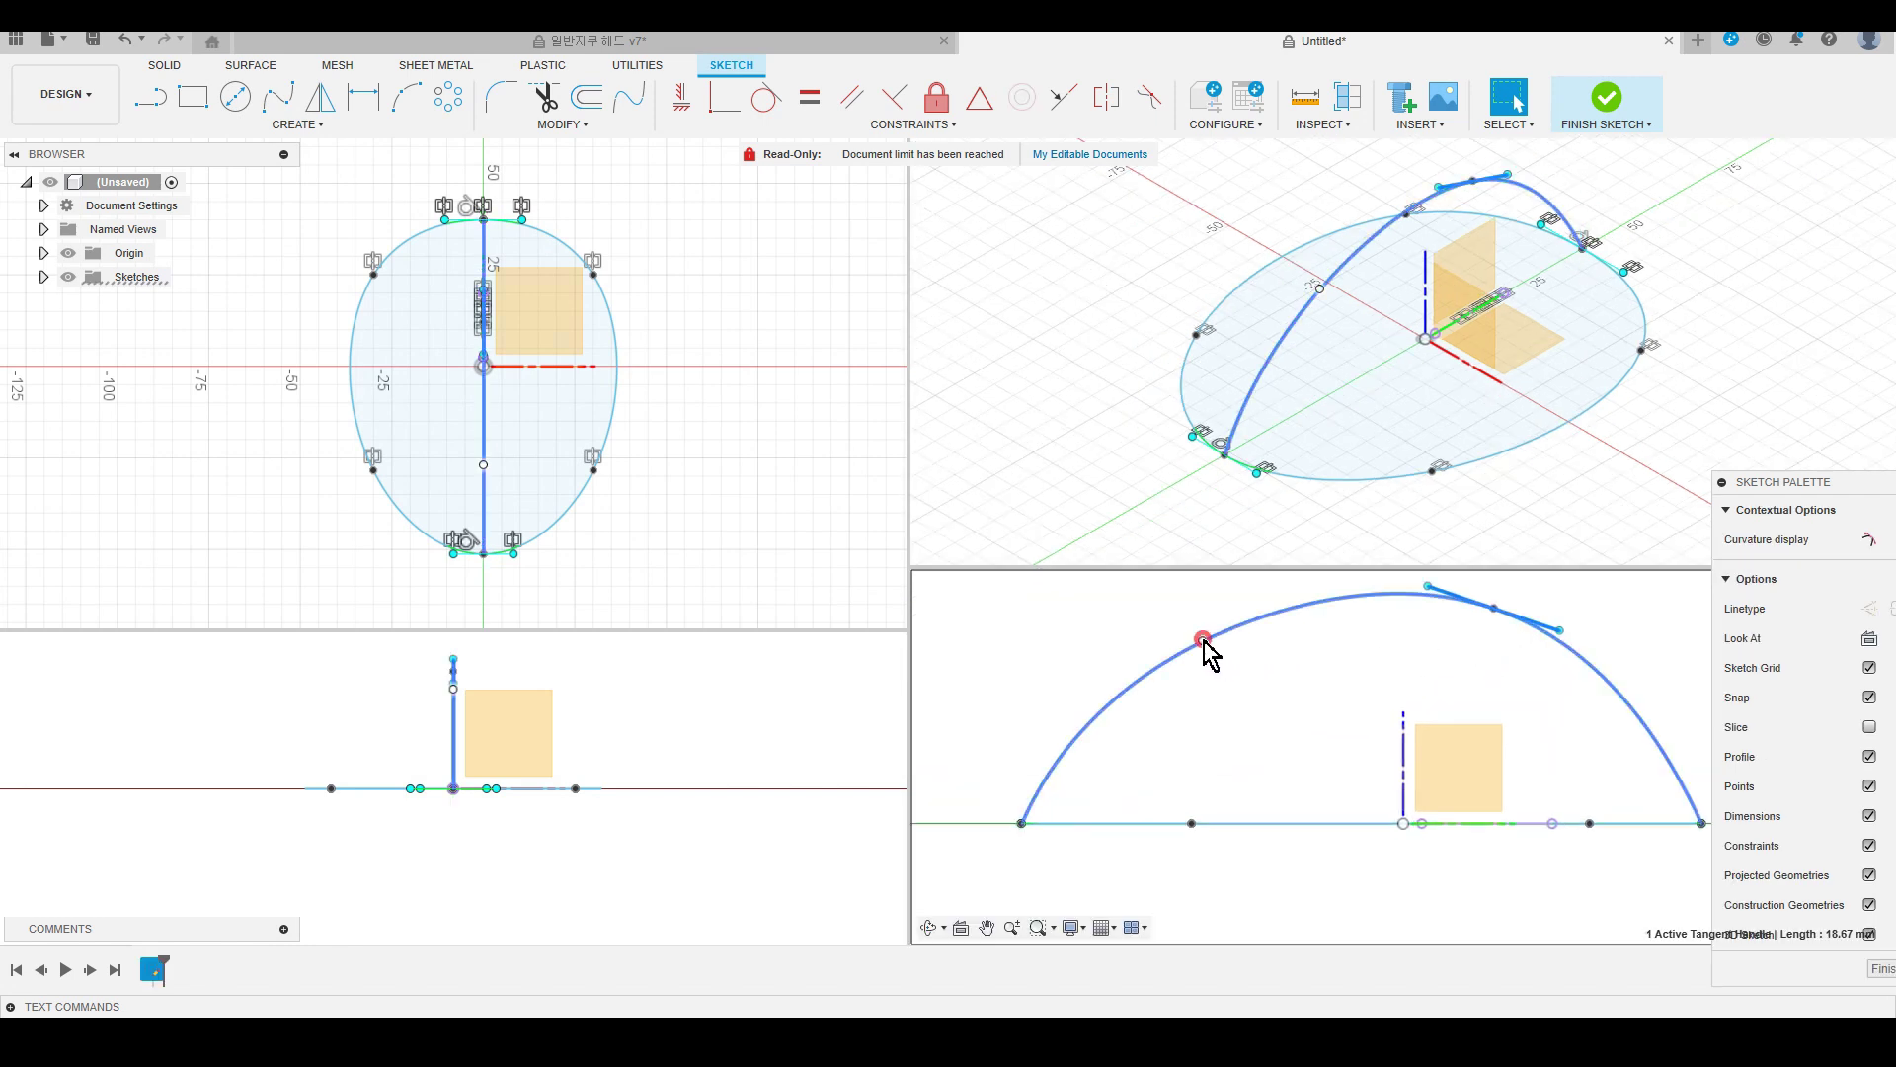
{"action": "left_click_drag", "start_coordinate": [1202, 640], "coordinate": [1184, 655]}
{"action": "left_click", "coordinate": [1495, 609]}
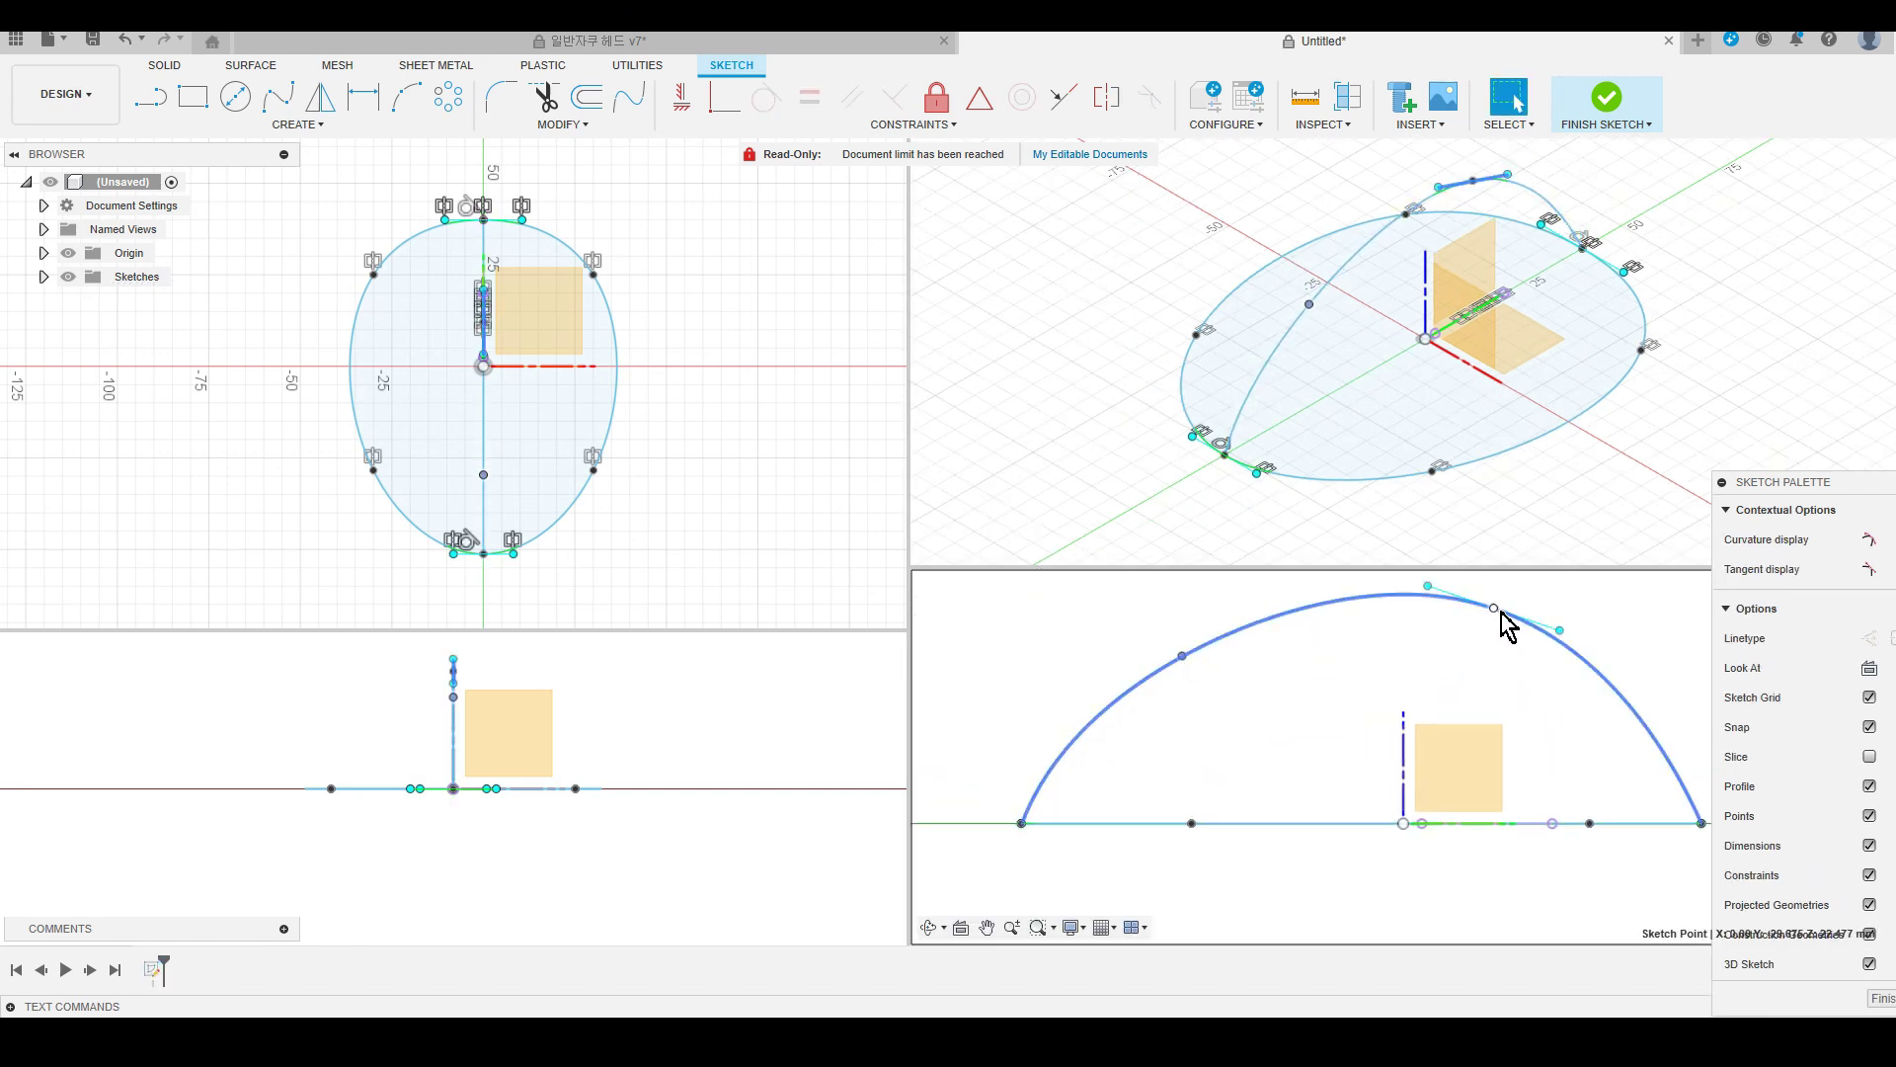
{"action": "left_click", "coordinate": [1559, 631]}
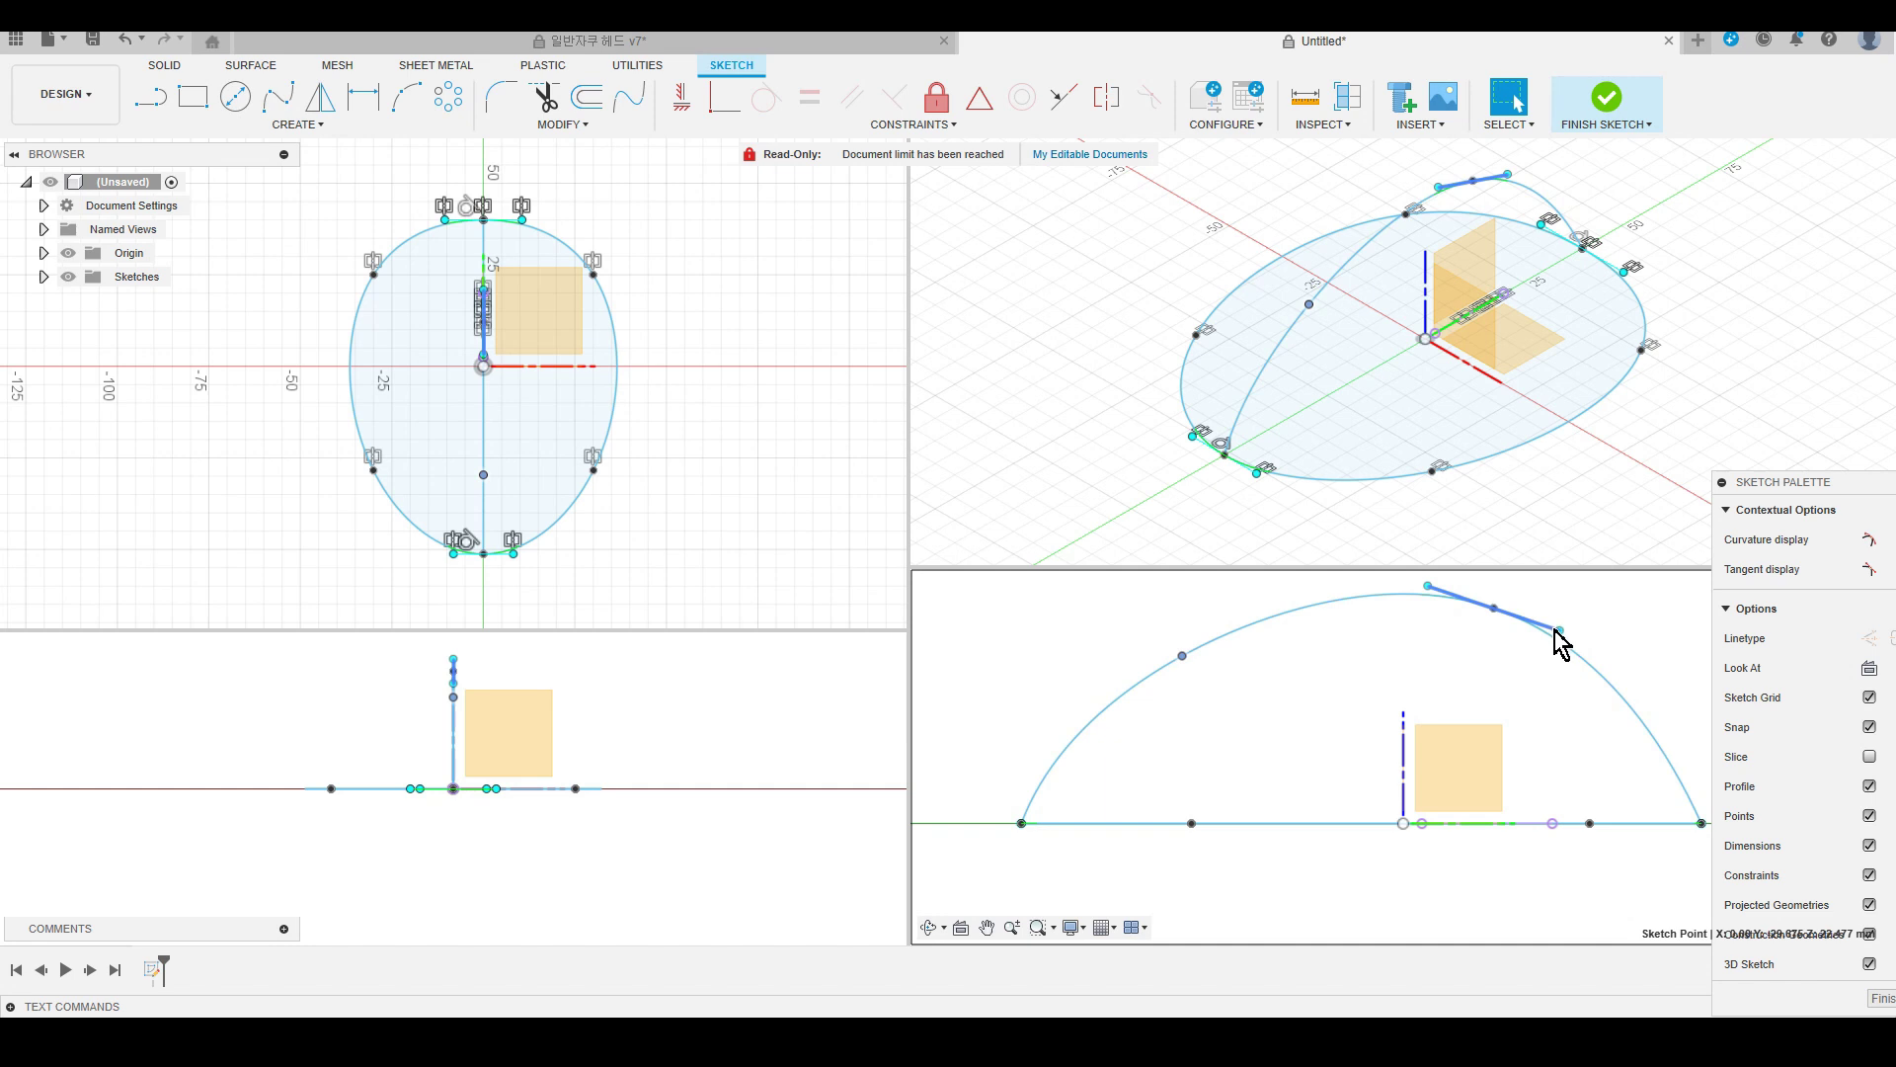
{"action": "left_click", "coordinate": [1495, 609]}
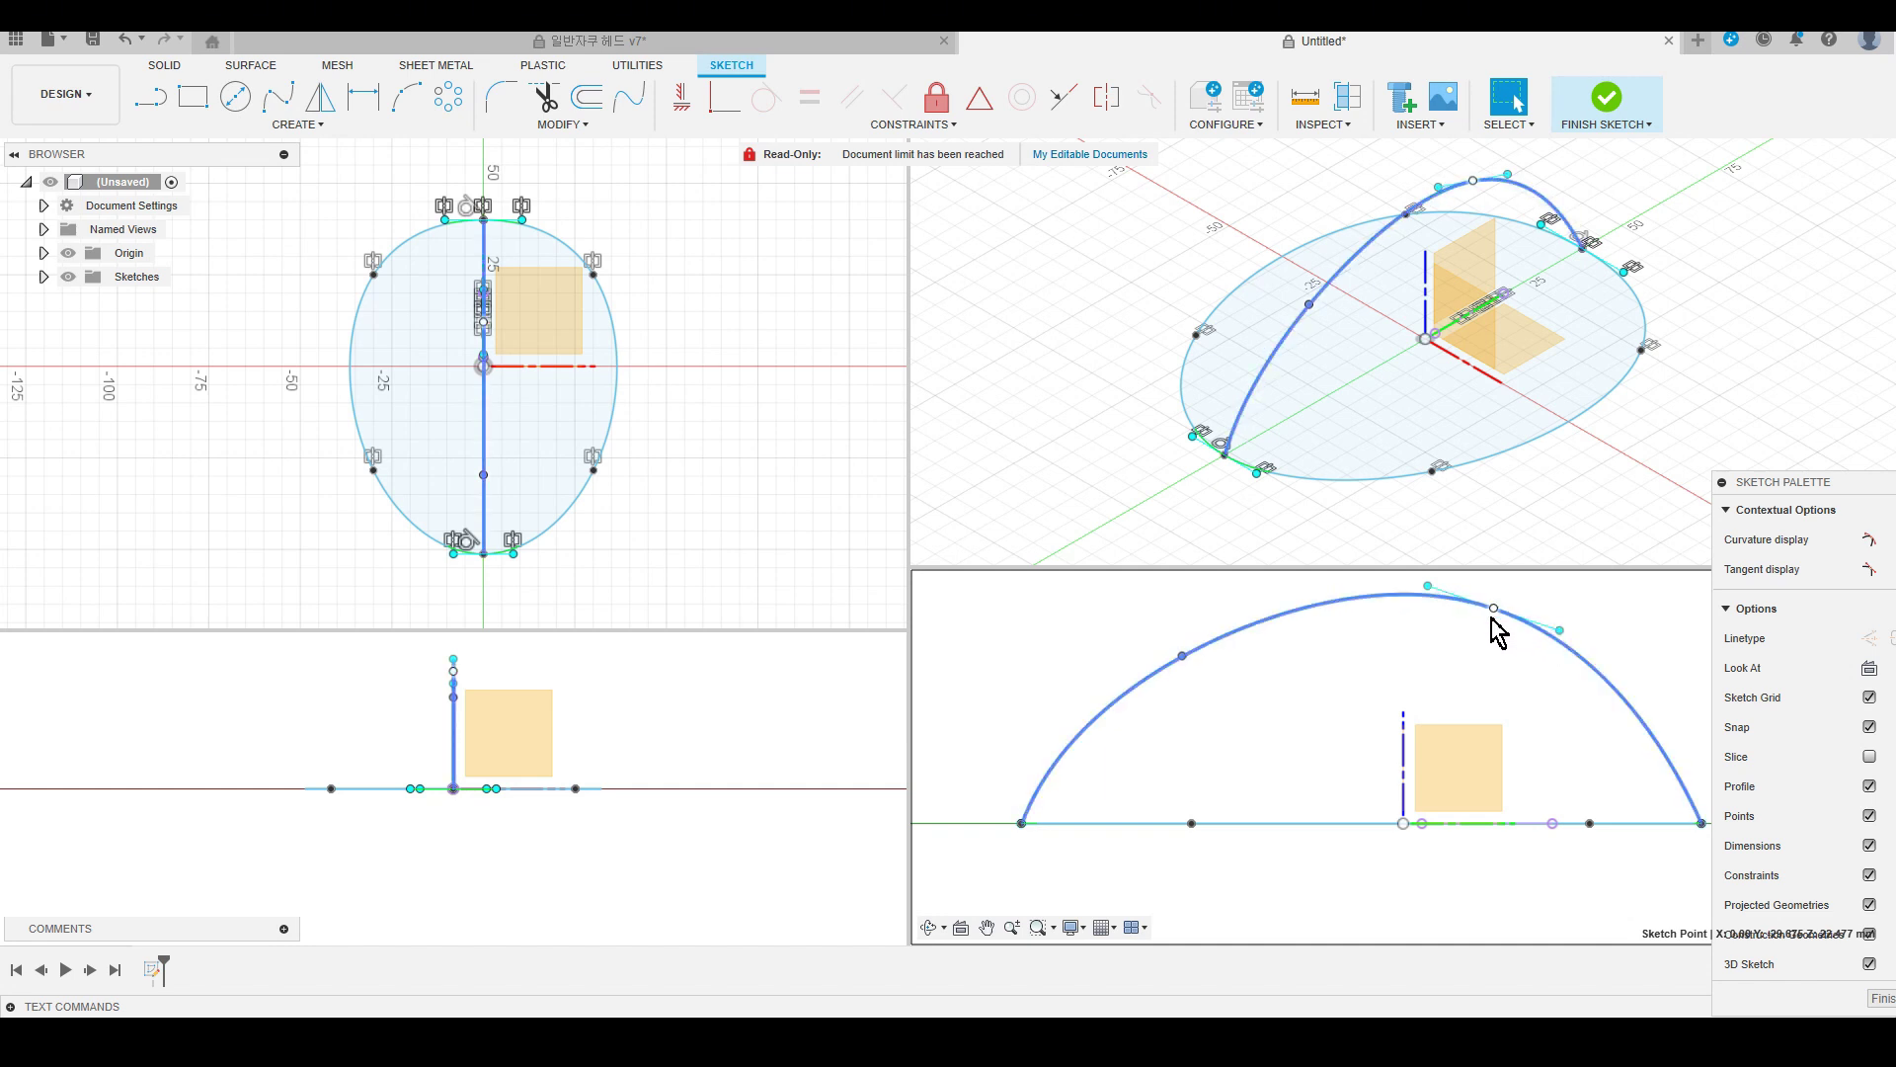
{"action": "scroll", "coordinate": [1496, 627], "scroll_direction": "up", "scroll_amount": 3}
{"action": "scroll", "coordinate": [1491, 622], "scroll_direction": "up", "scroll_amount": 3}
{"action": "scroll", "coordinate": [1442, 790], "scroll_direction": "up", "scroll_amount": 2}
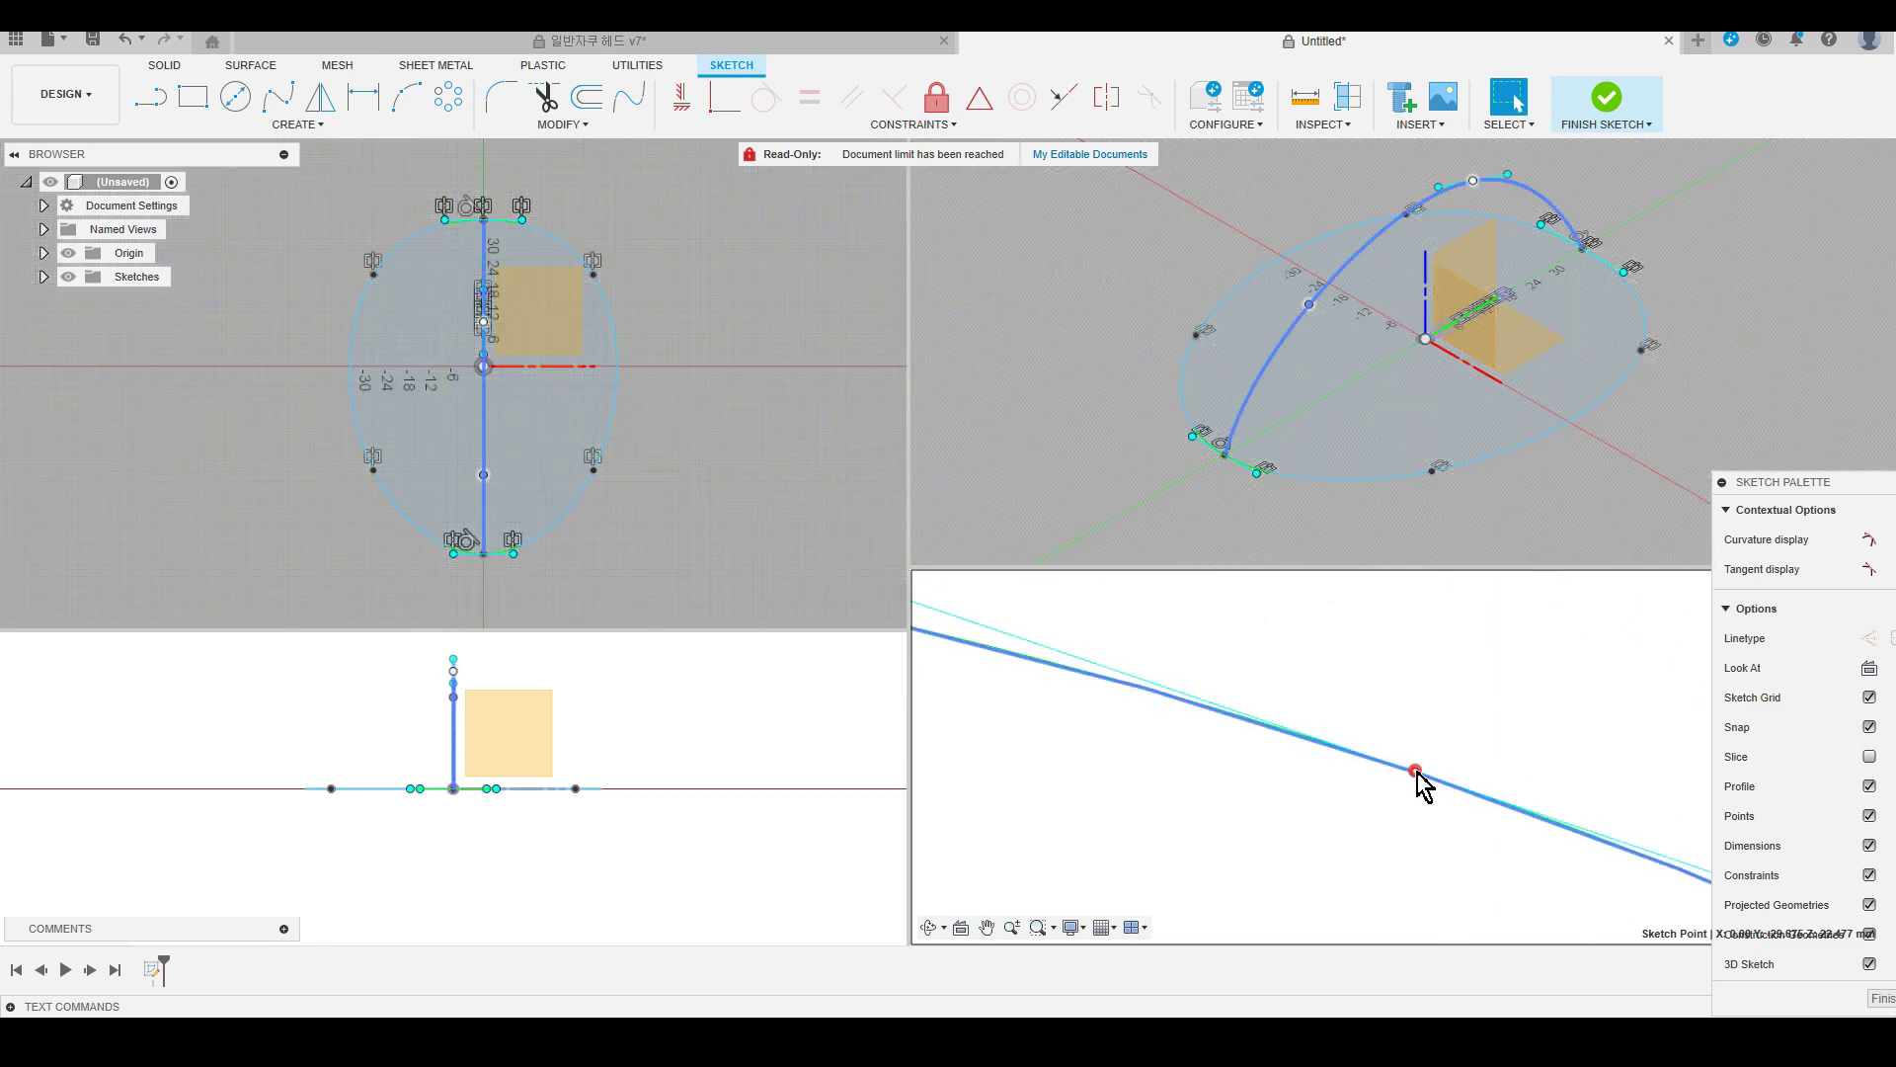
{"action": "key", "text": "Escape"}
{"action": "scroll", "coordinate": [1422, 784], "scroll_direction": "down", "scroll_amount": 3}
{"action": "scroll", "coordinate": [1422, 780], "scroll_direction": "down", "scroll_amount": 3}
{"action": "scroll", "coordinate": [1442, 776], "scroll_direction": "down", "scroll_amount": 2}
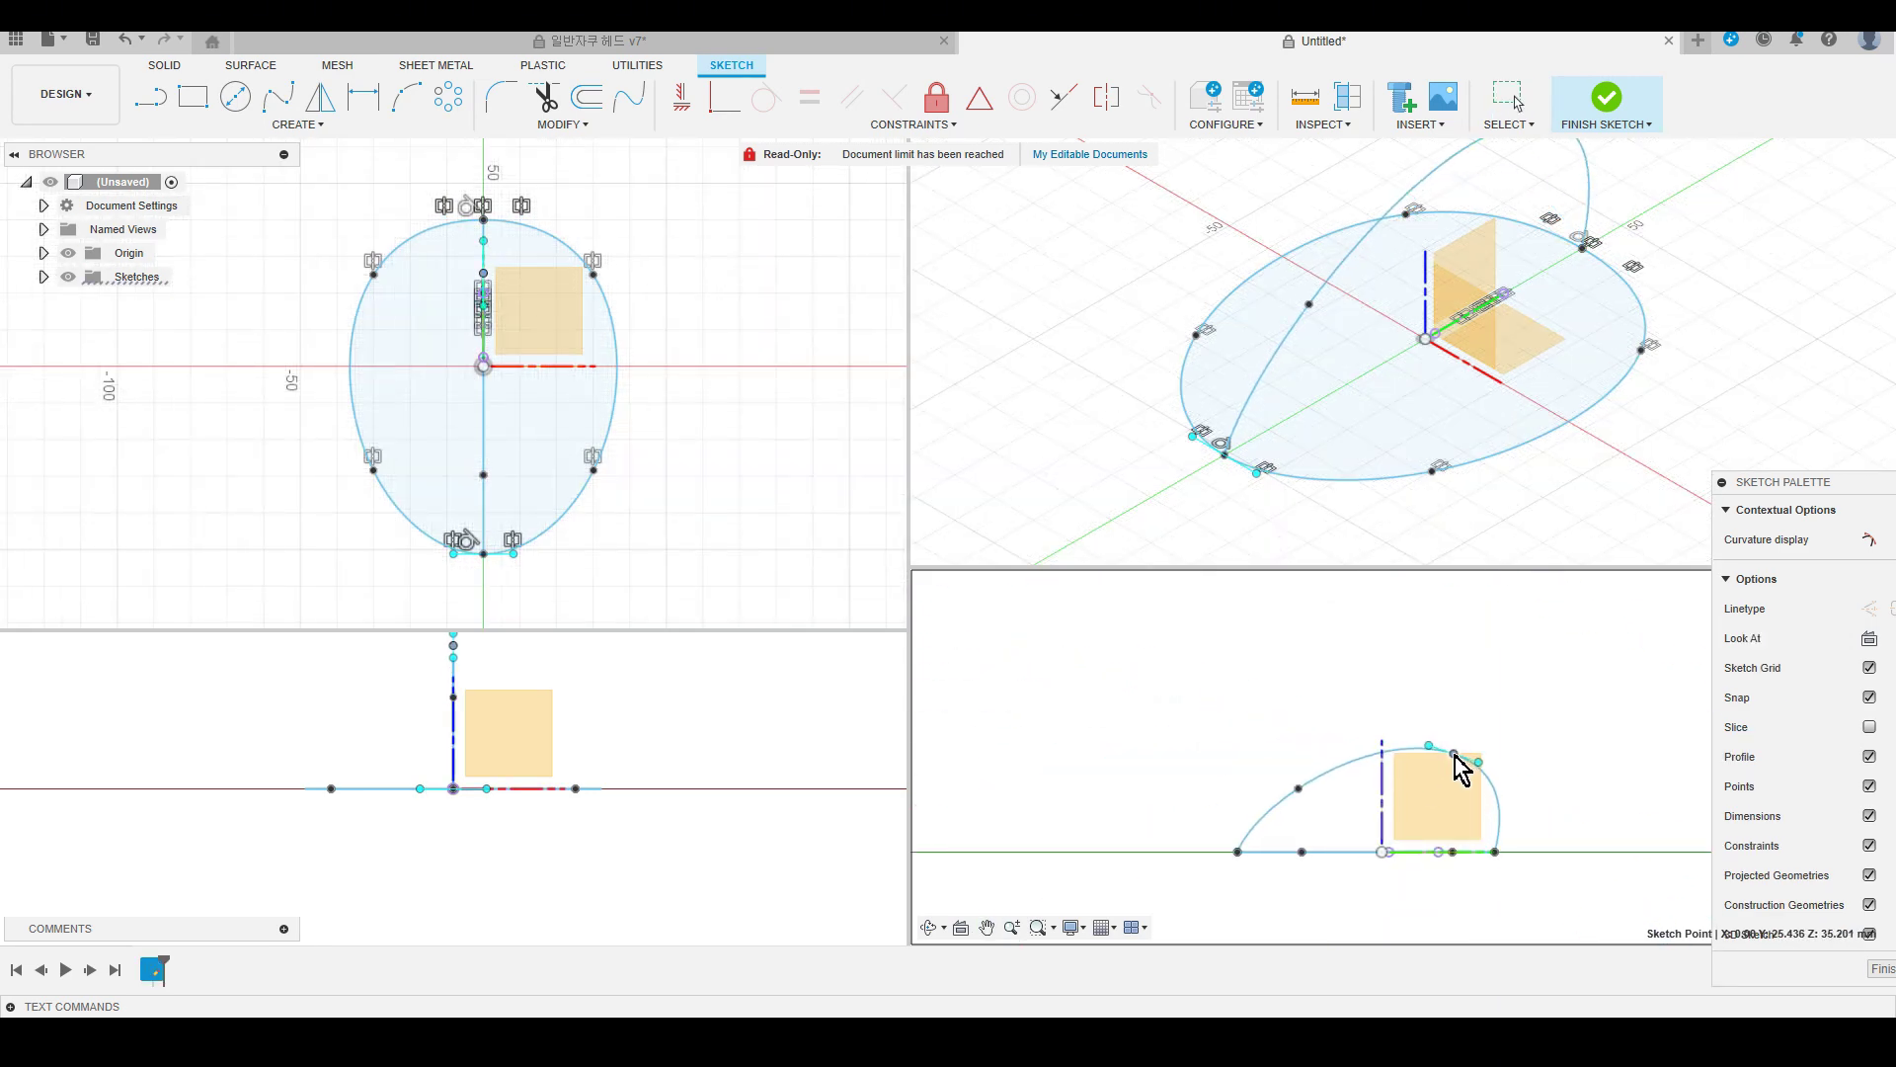
Move a fit point and swing the crest tangent handle to raise the arch top.
{"action": "left_click_drag", "start_coordinate": [1455, 757], "coordinate": [1429, 766]}
{"action": "left_click", "coordinate": [1423, 769]}
{"action": "scroll", "coordinate": [1423, 769], "scroll_direction": "up", "scroll_amount": 2}
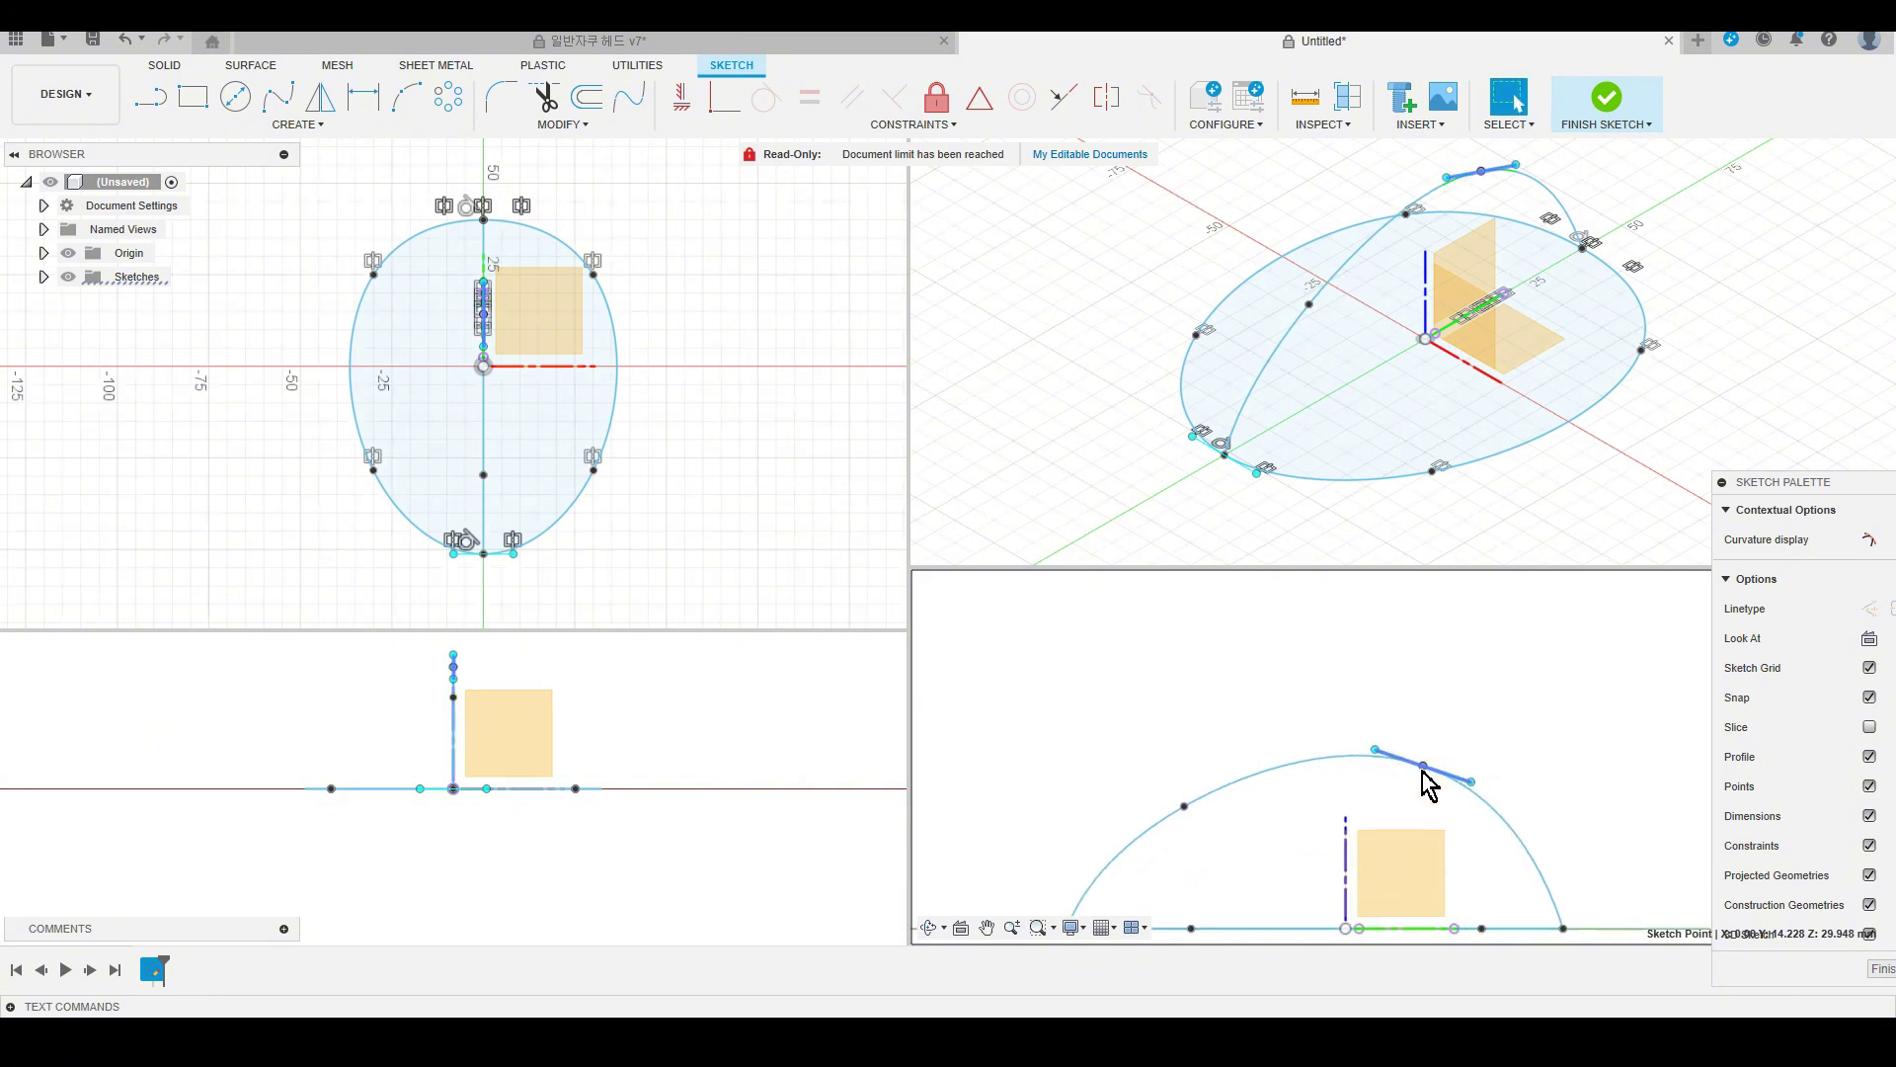
{"action": "scroll", "coordinate": [1423, 761], "scroll_direction": "up", "scroll_amount": 3}
{"action": "left_click_drag", "start_coordinate": [1451, 785], "coordinate": [1508, 772]}
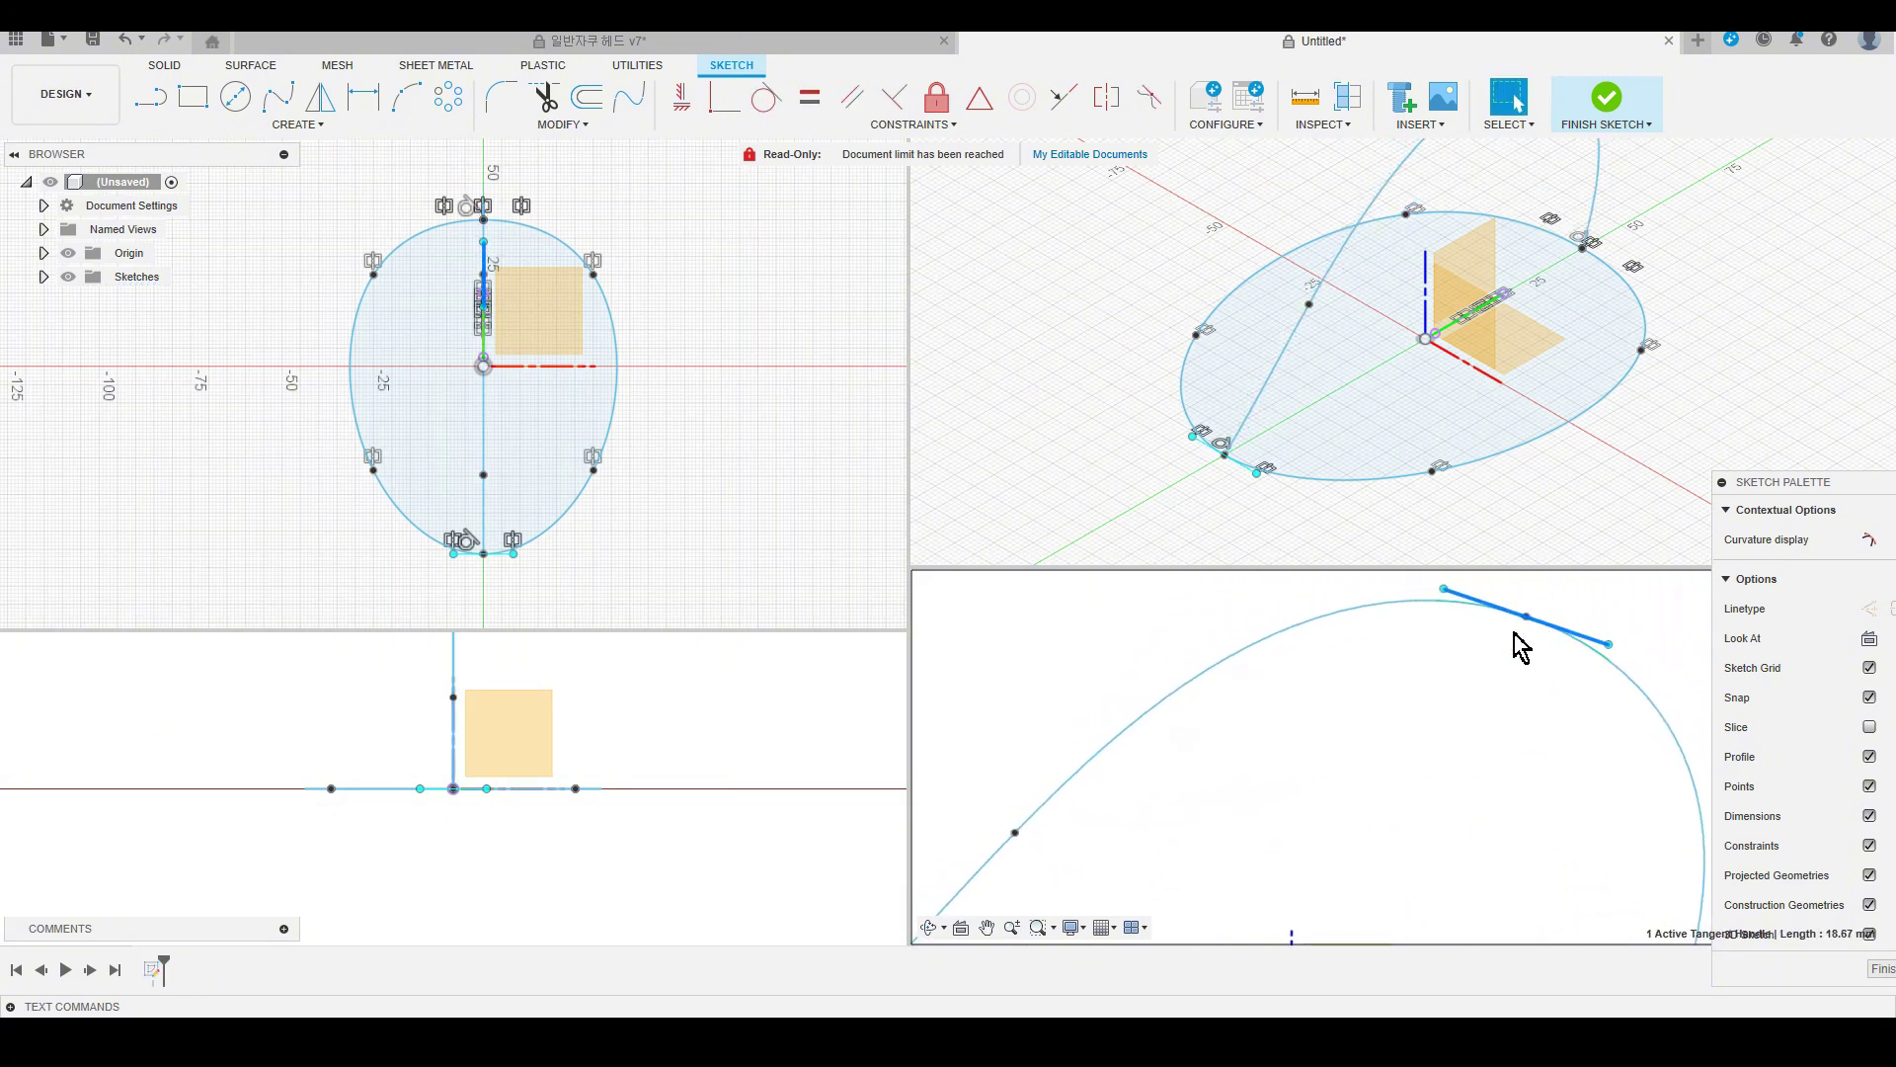
{"action": "left_click", "coordinate": [1508, 780]}
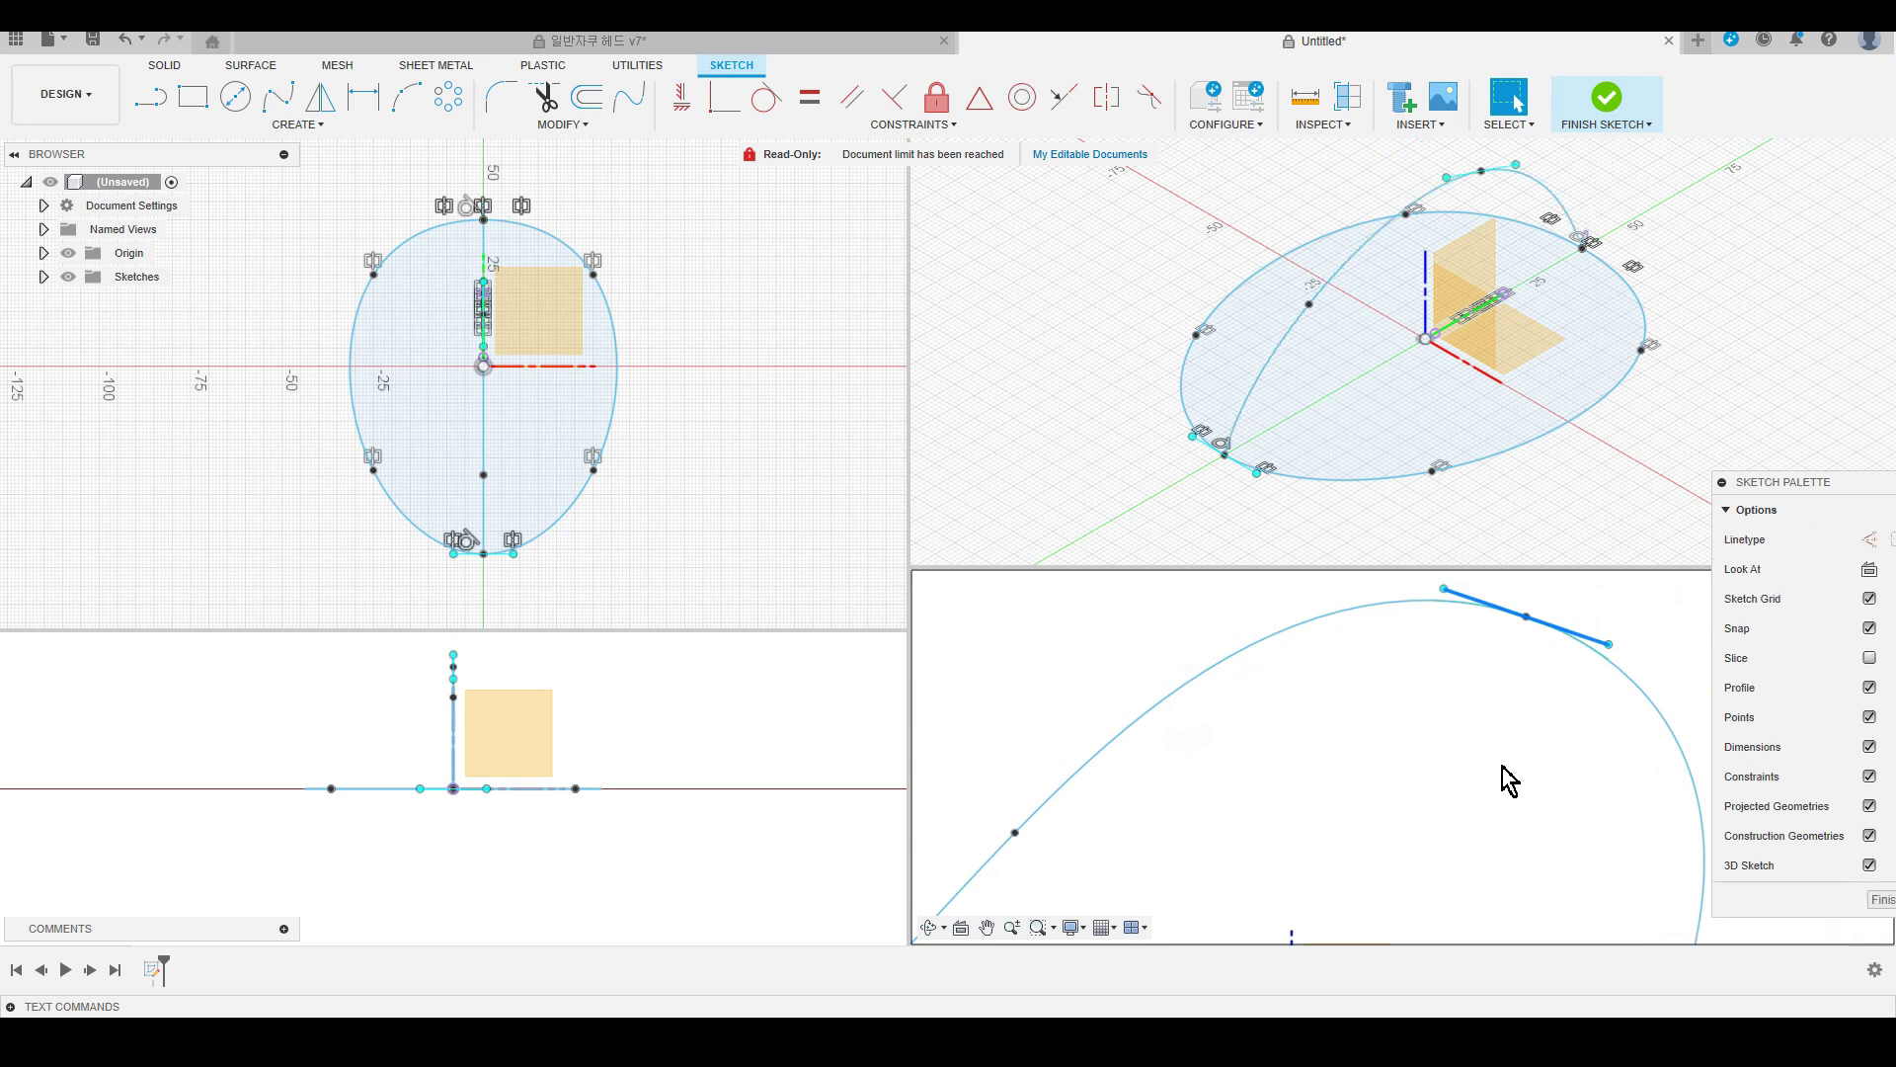
Shift two arch fit points sideways to broaden and smooth the dome crest.
{"action": "scroll", "coordinate": [1461, 819], "scroll_direction": "down", "scroll_amount": 2}
{"action": "scroll", "coordinate": [1427, 839], "scroll_direction": "down", "scroll_amount": 2}
{"action": "scroll", "coordinate": [1437, 751], "scroll_direction": "down", "scroll_amount": 2}
{"action": "scroll", "coordinate": [1444, 681], "scroll_direction": "up", "scroll_amount": 2}
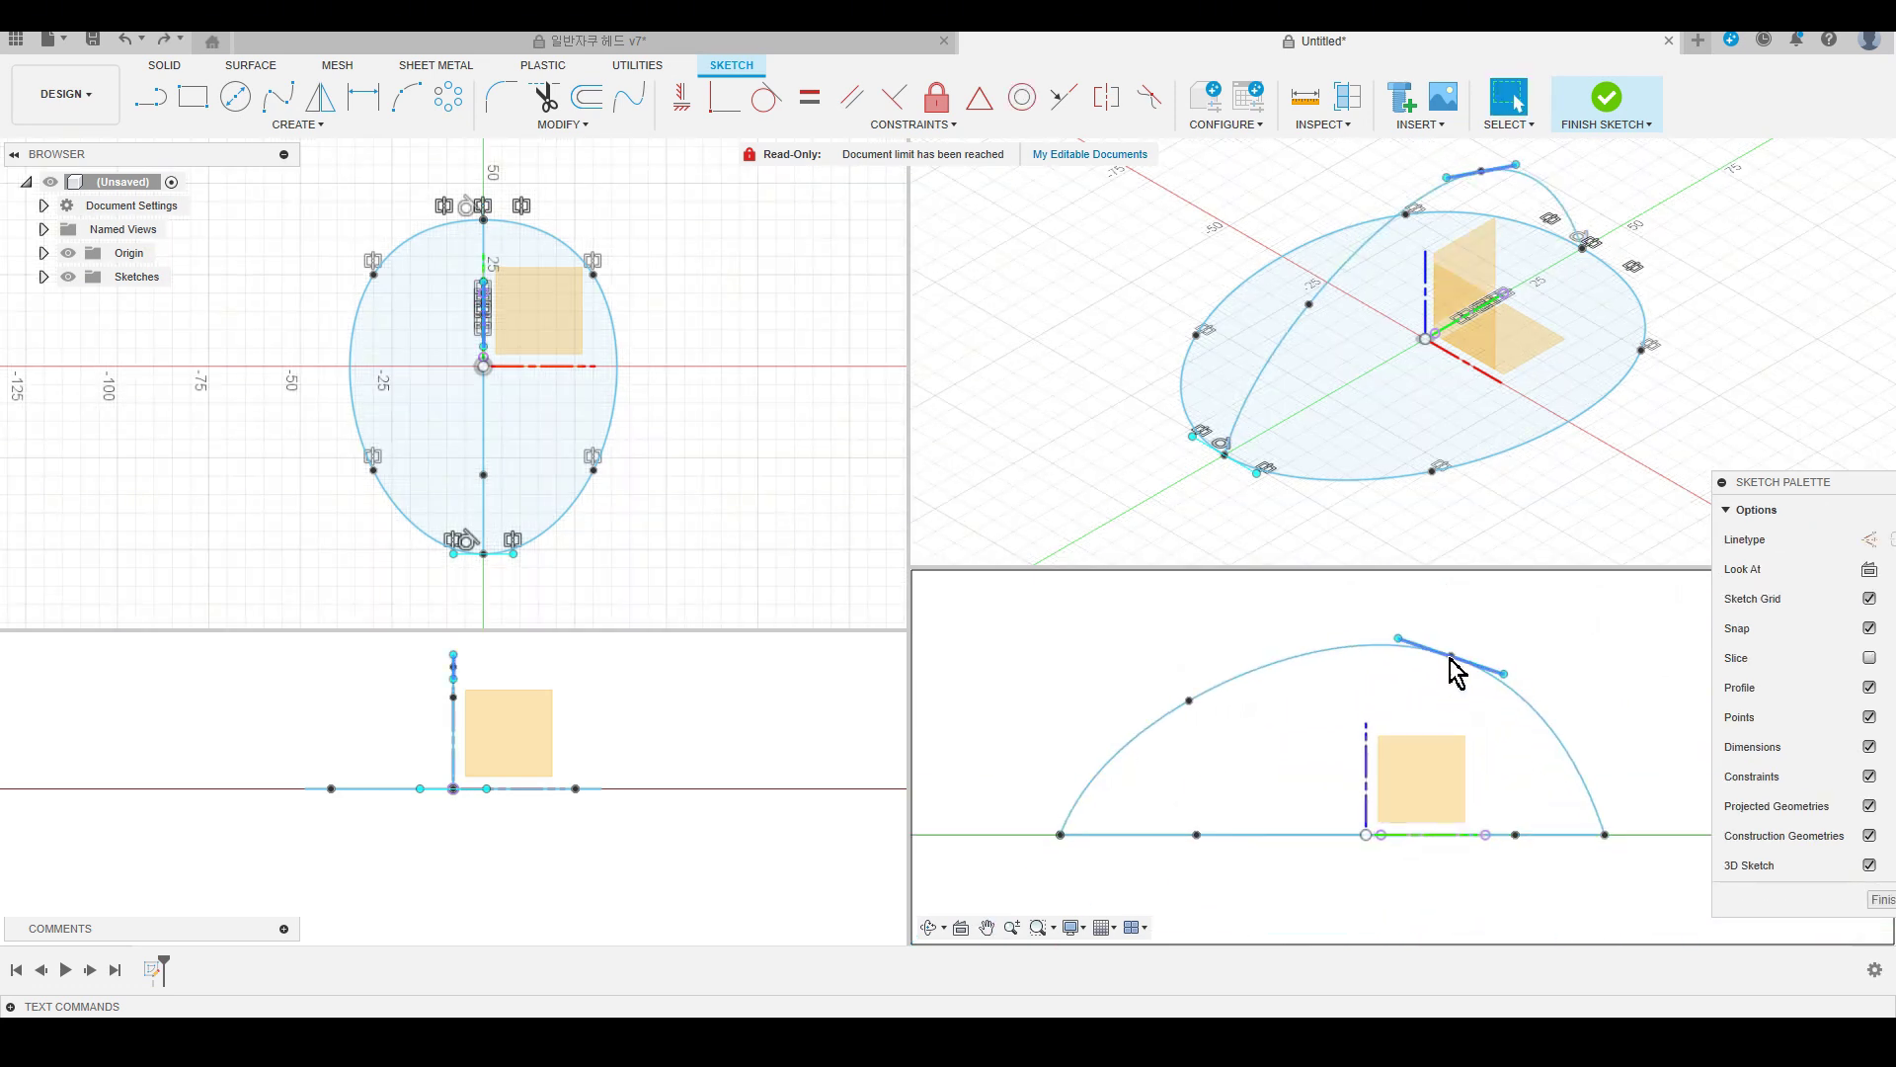
{"action": "left_click", "coordinate": [1454, 658]}
{"action": "left_click_drag", "start_coordinate": [1453, 657], "coordinate": [1472, 659]}
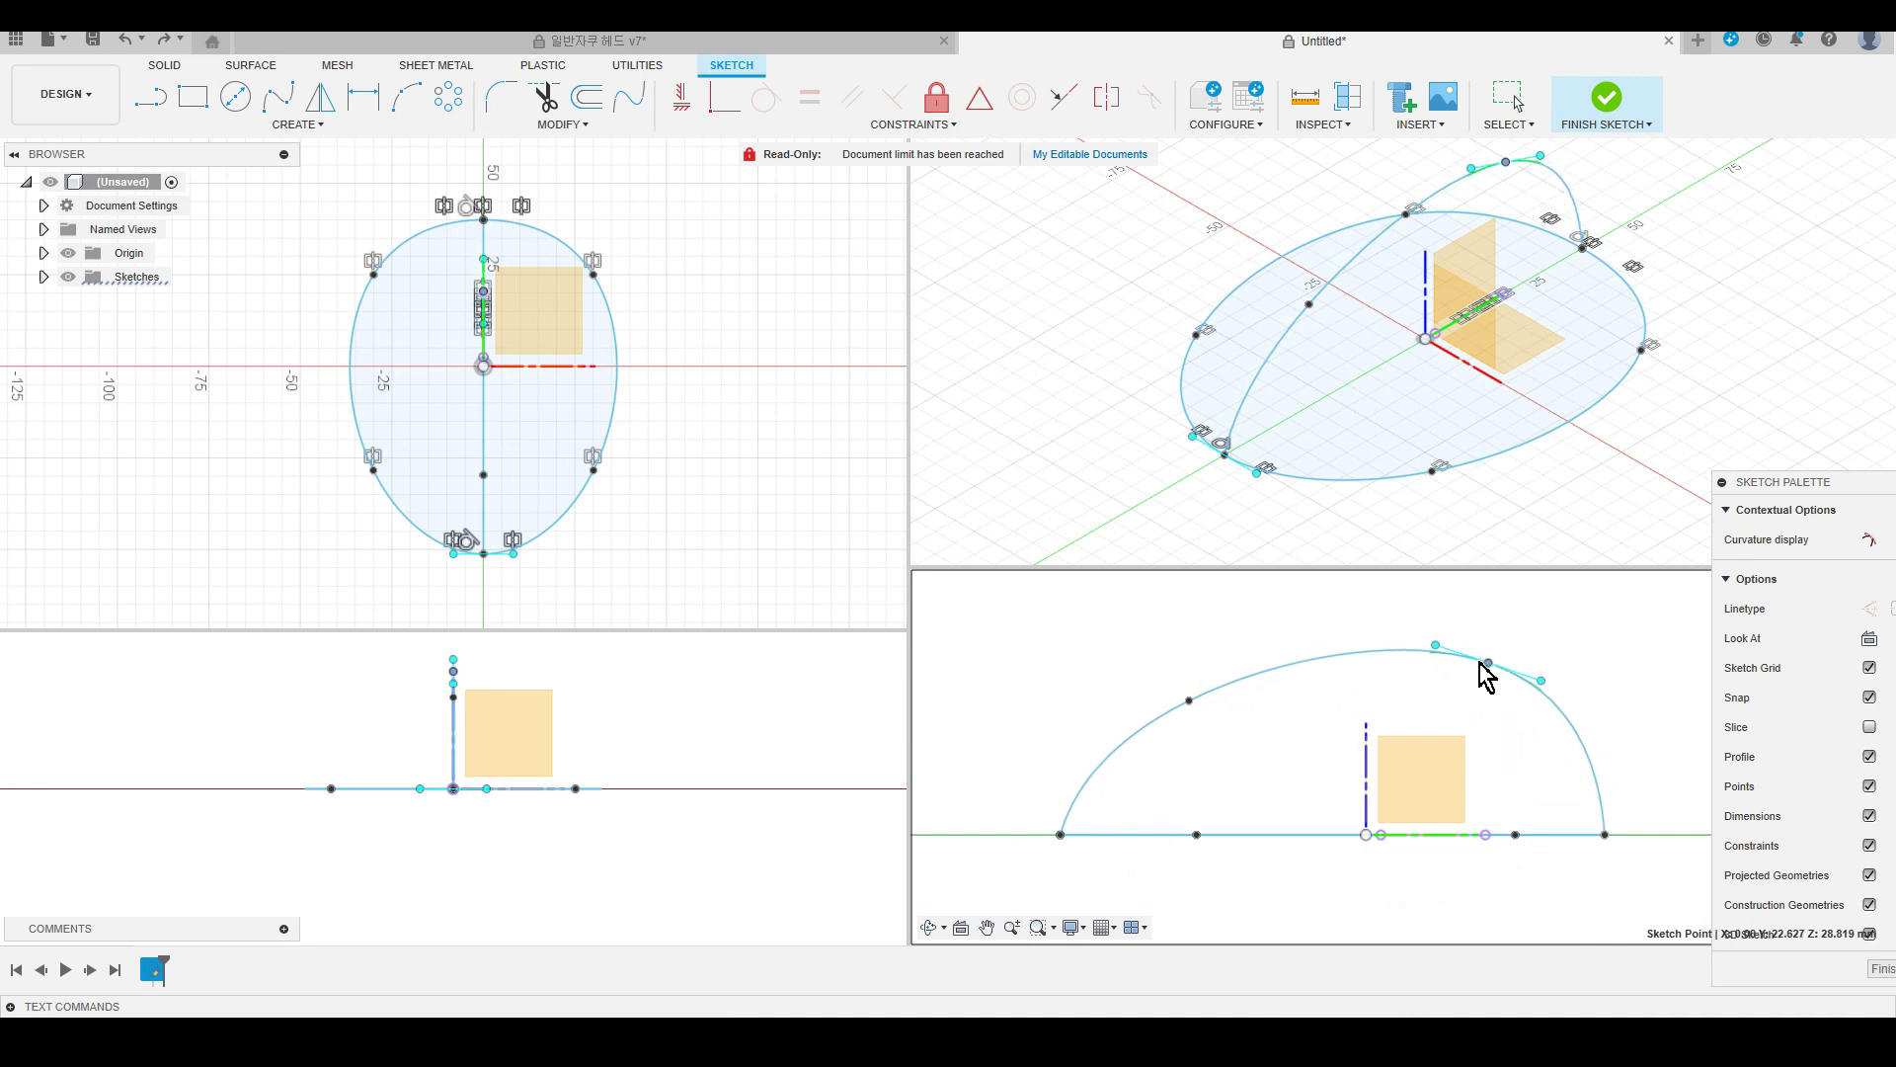
{"action": "left_click_drag", "start_coordinate": [1190, 700], "coordinate": [1175, 702]}
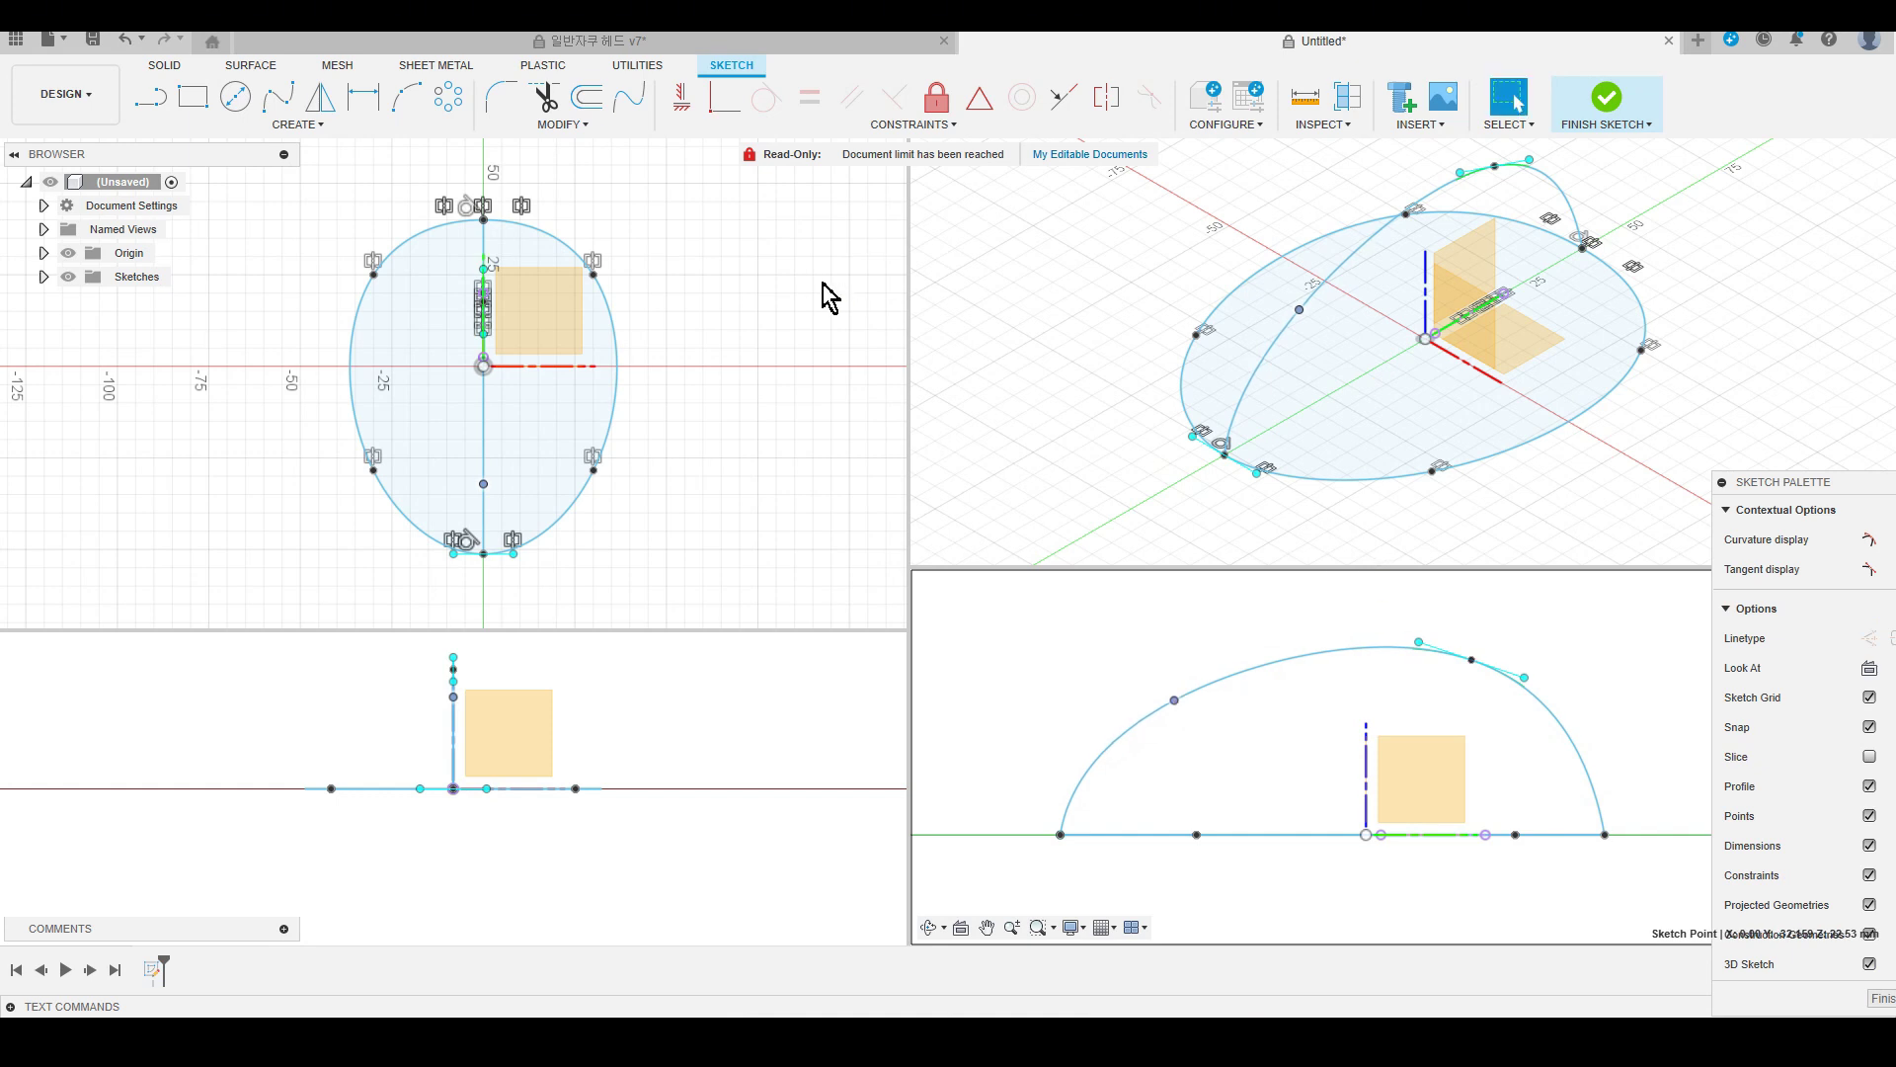
{"action": "middle_click_drag", "start_coordinate": [1037, 356], "coordinate": [1114, 389], "text": "shift"}
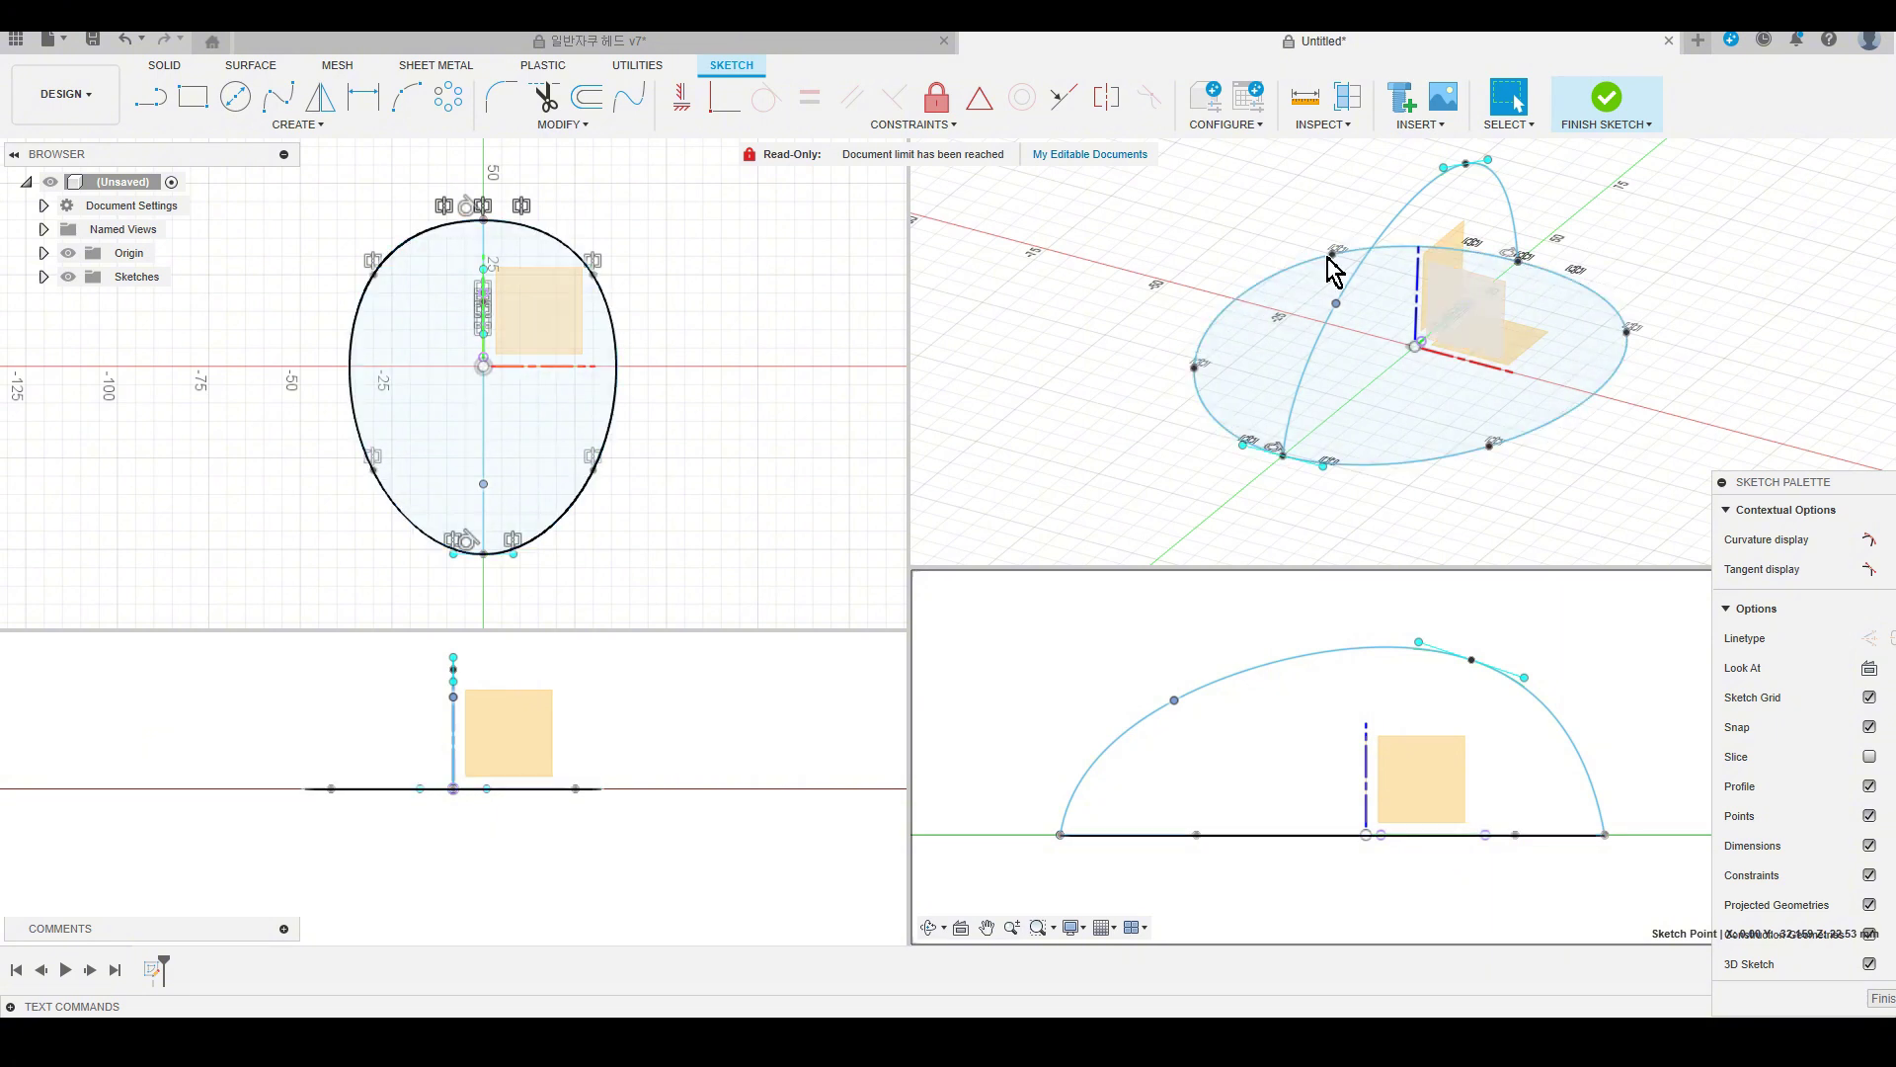
Draw a 3-point arc crossing over the dome's top point, then finish the sketch.
{"action": "left_click", "coordinate": [350, 127]}
{"action": "mouse_move", "coordinate": [208, 204]}
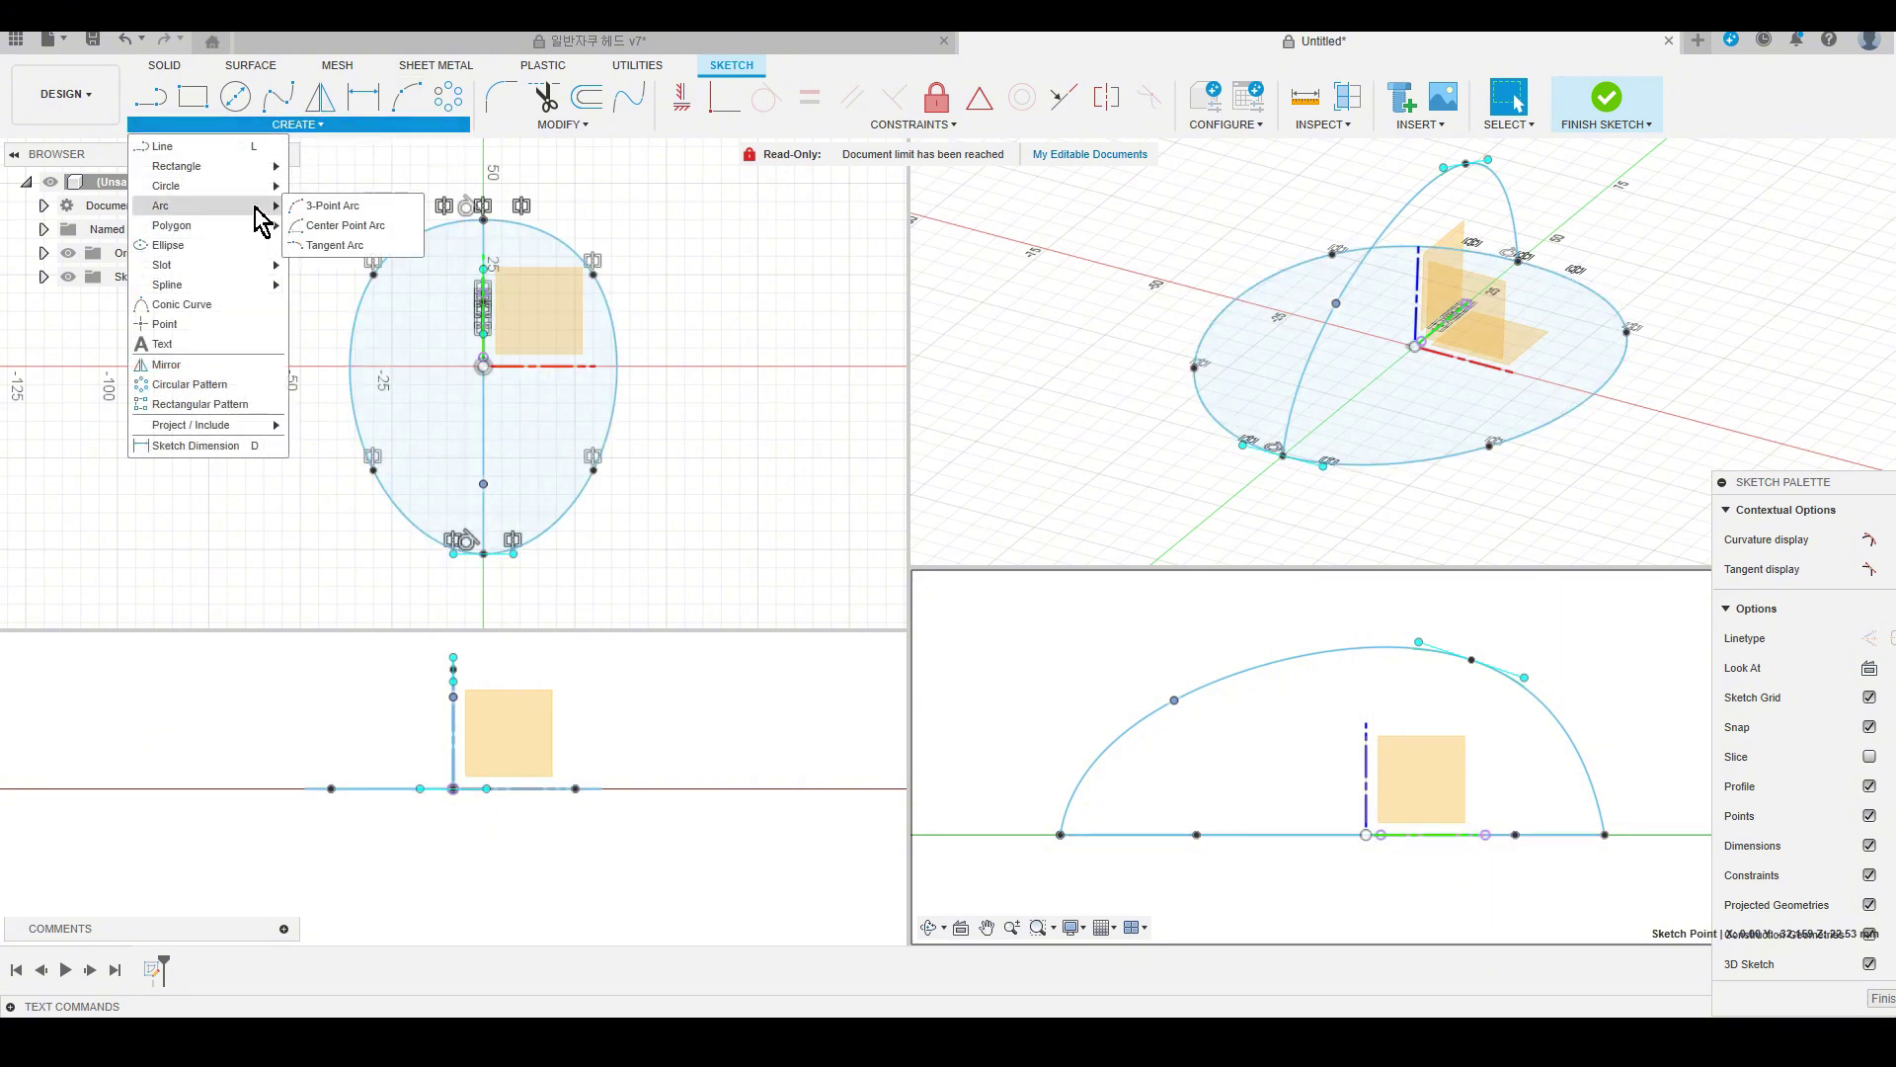
{"action": "left_click", "coordinate": [335, 207]}
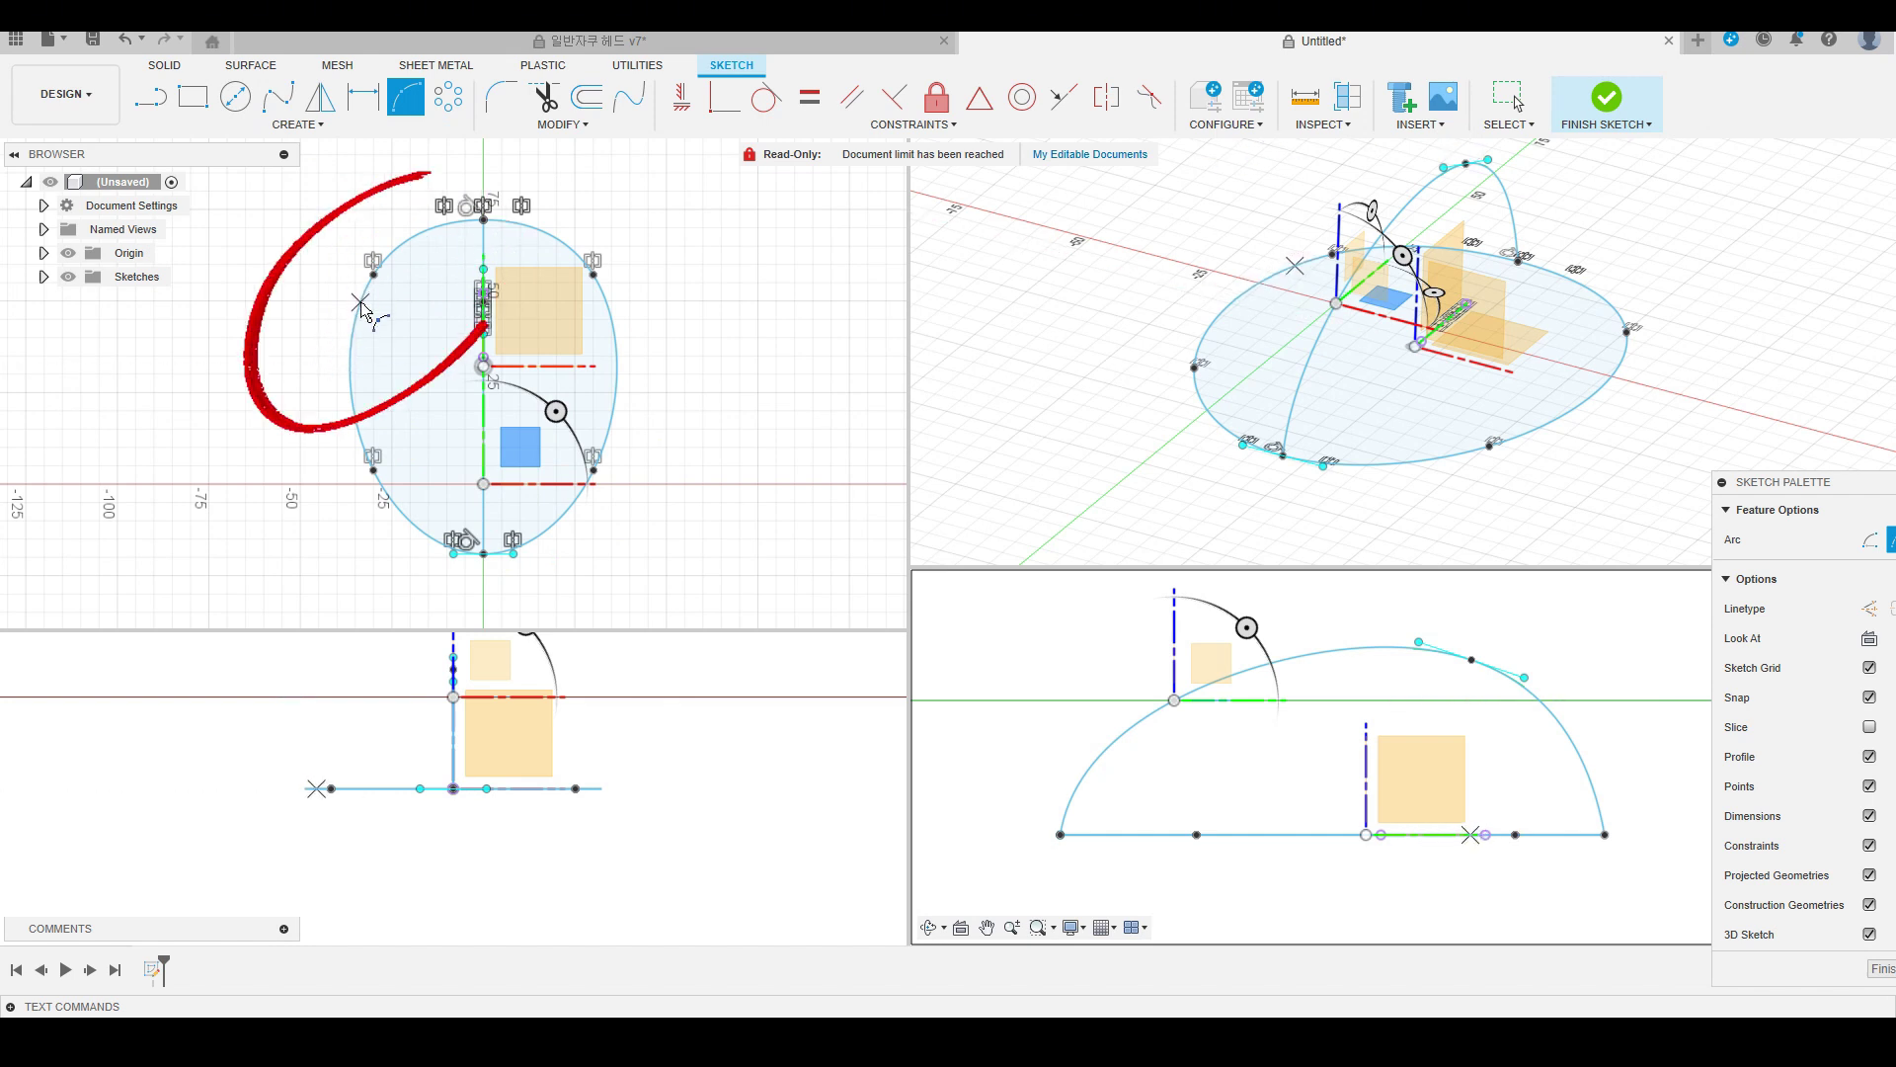
{"action": "left_click", "coordinate": [355, 319]}
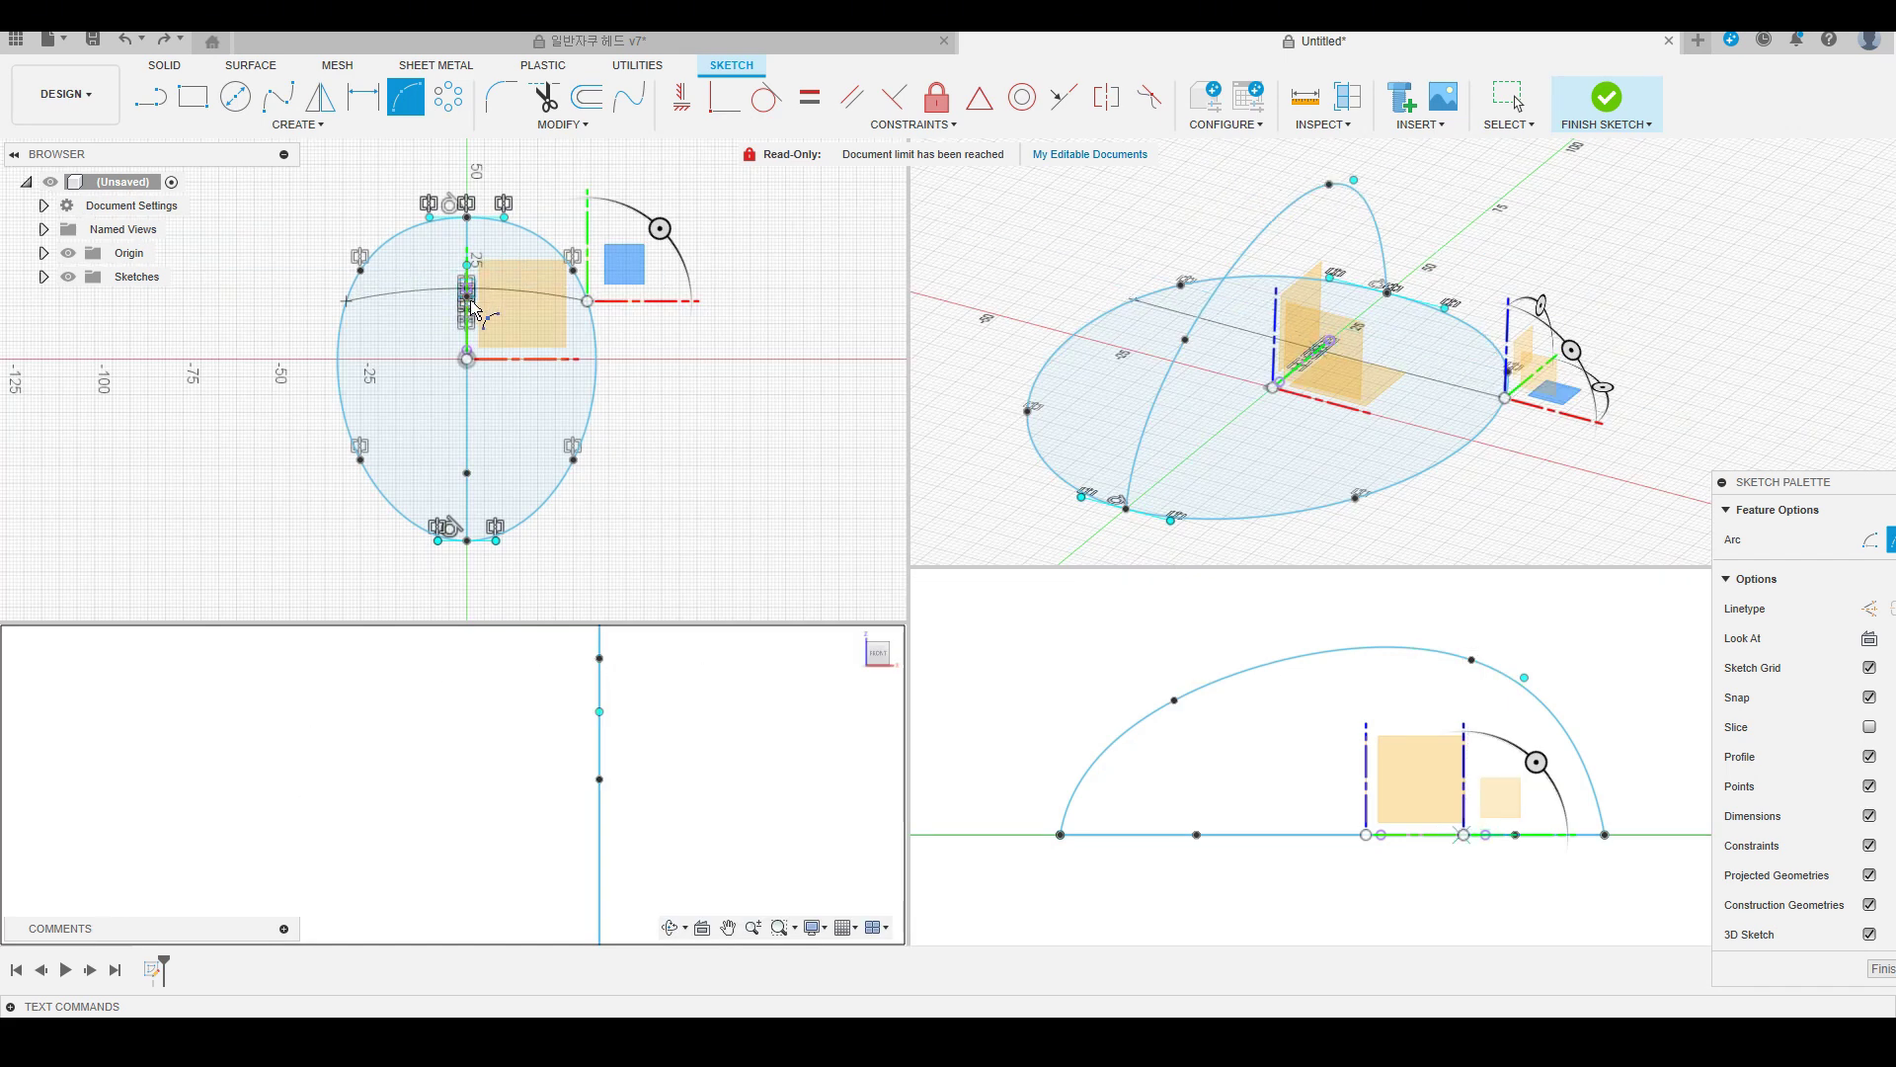
{"action": "left_click", "coordinate": [1331, 188]}
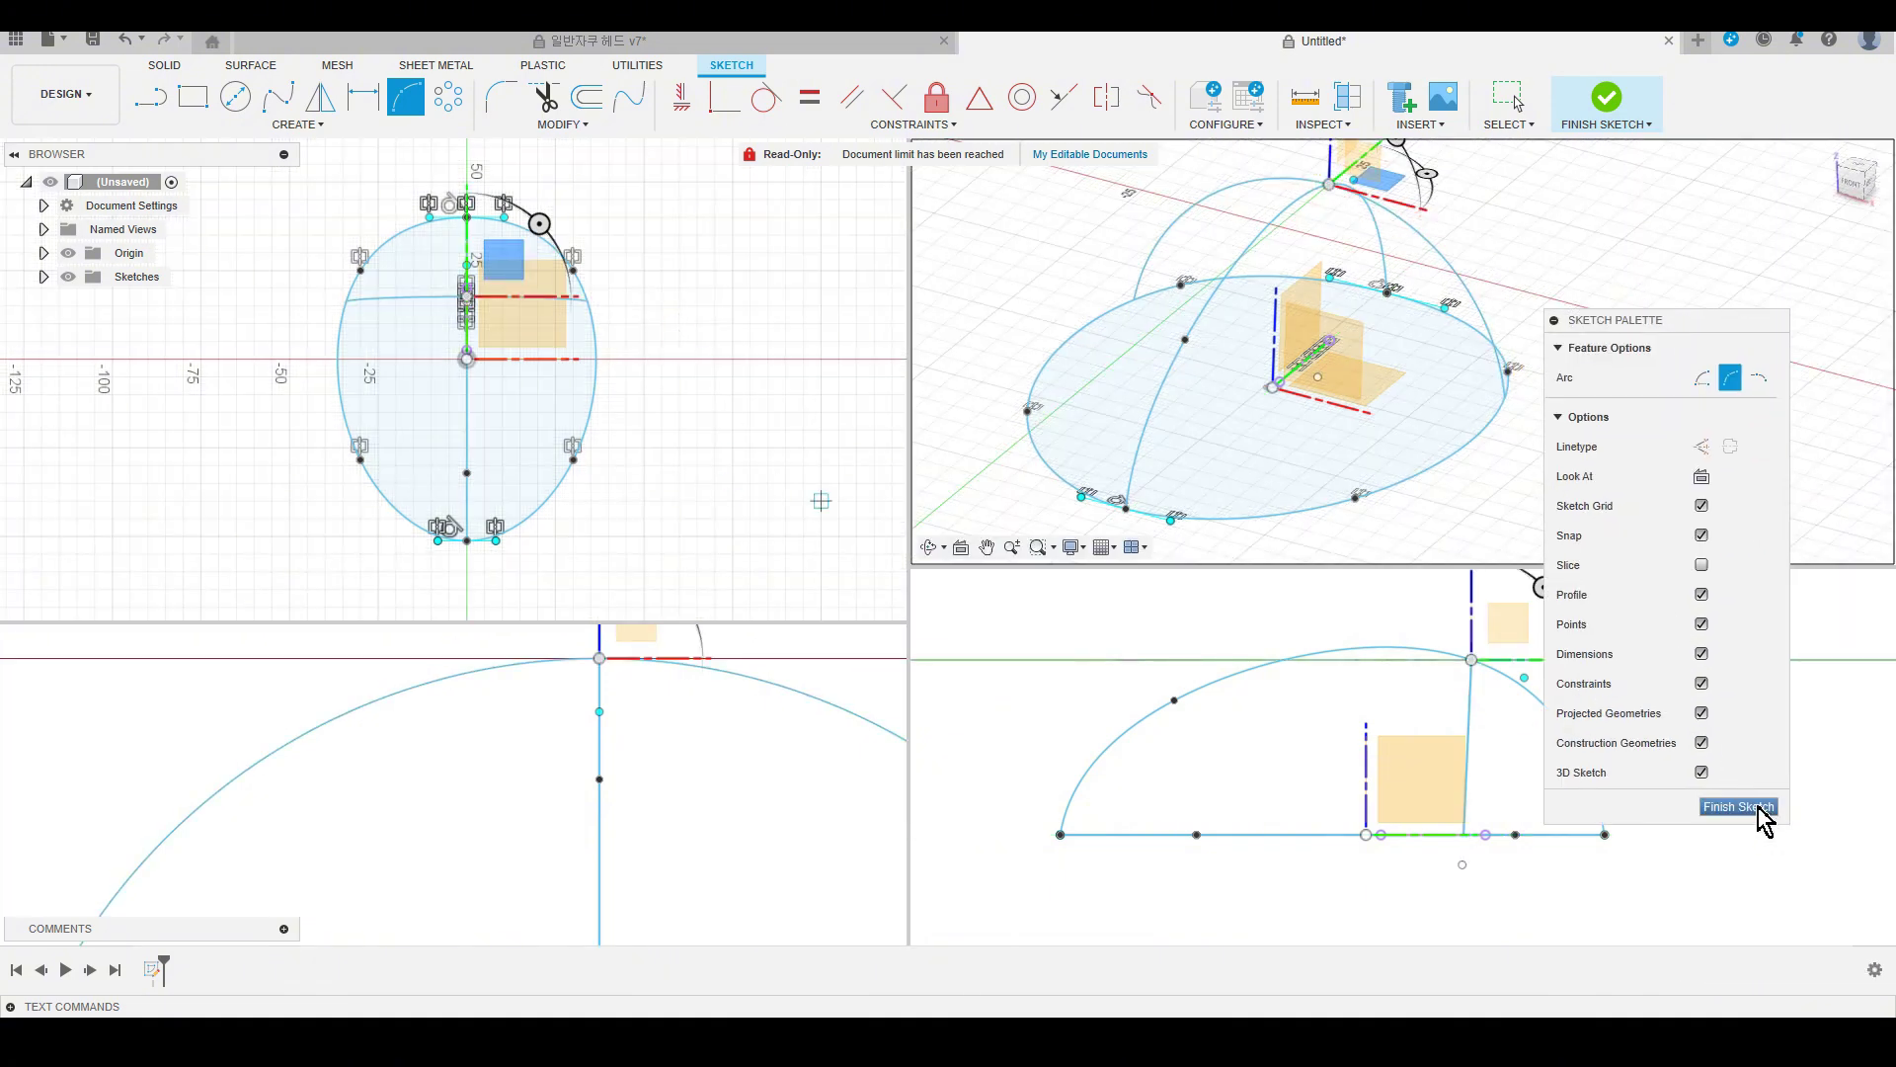
{"action": "left_click", "coordinate": [1759, 808]}
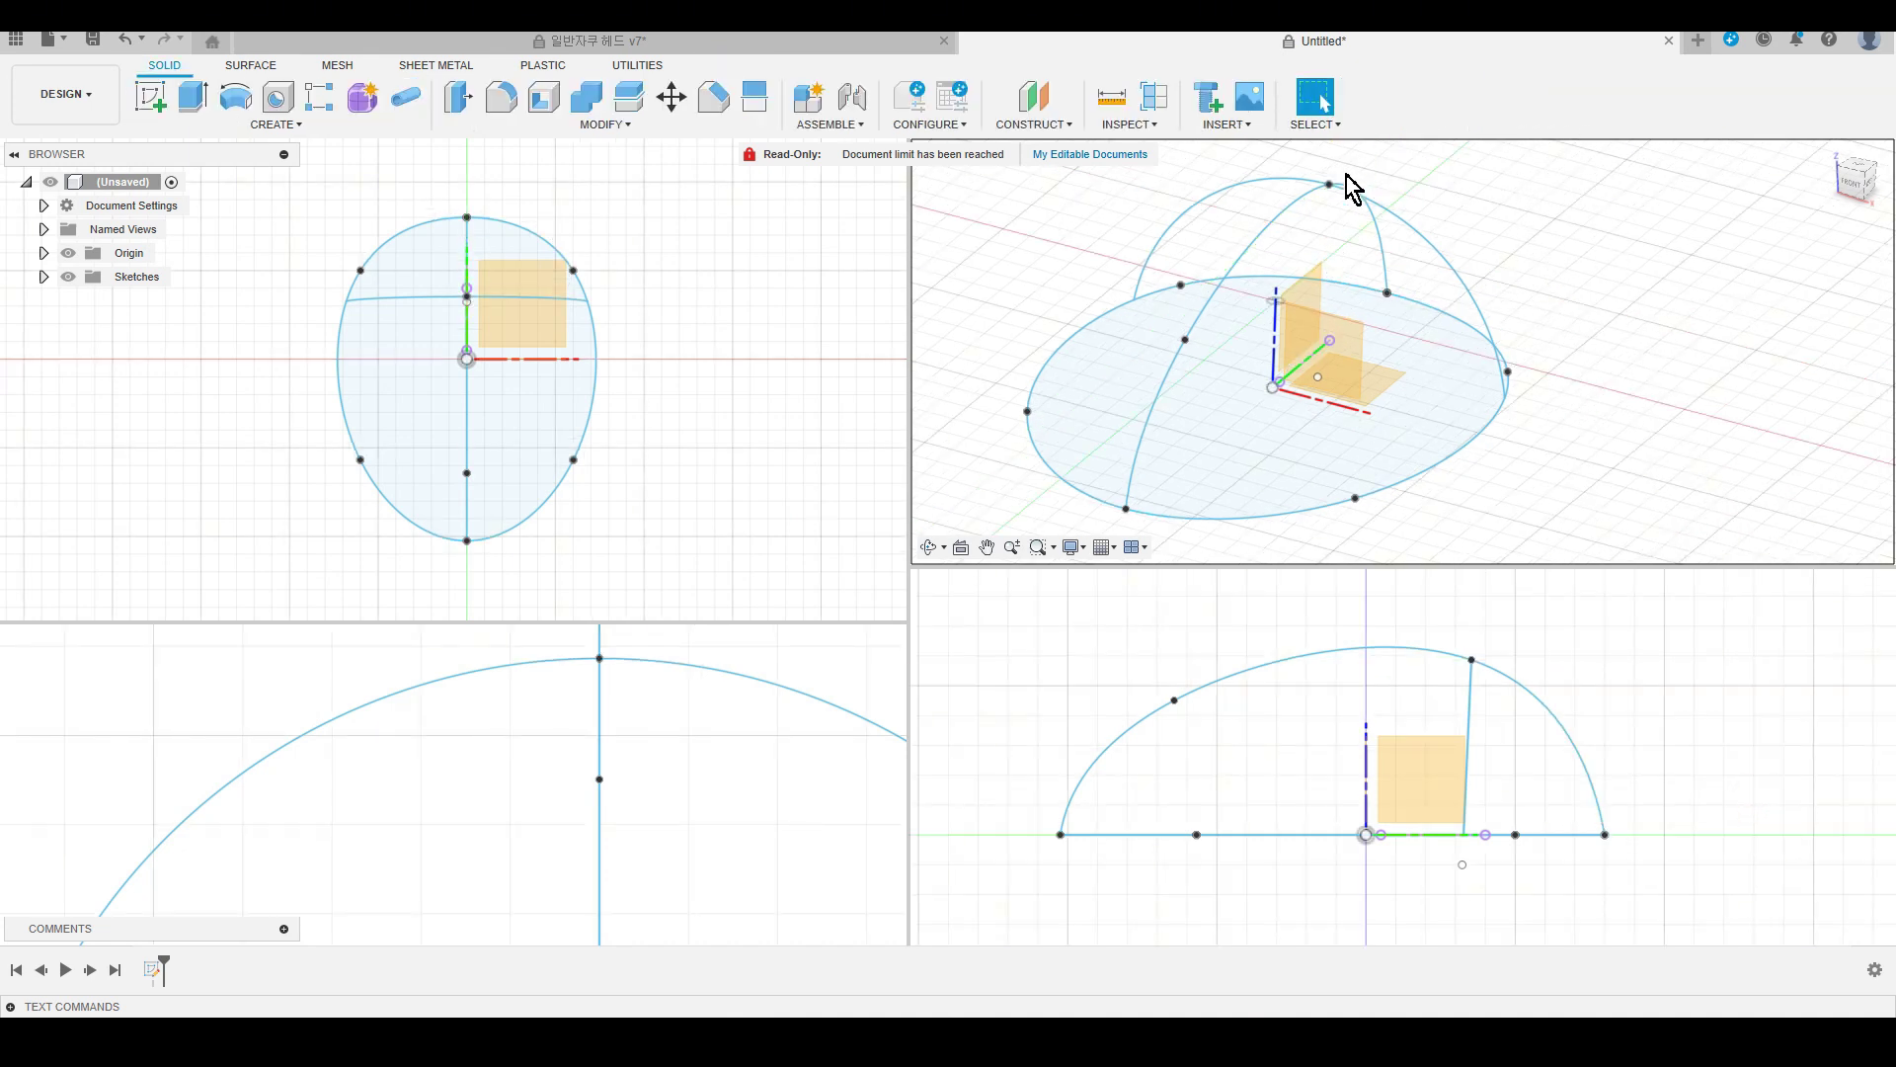
On the Surface tab, pin Loft from the Create menu and select the base spline's left half.
{"action": "mouse_move", "coordinate": [1194, 843]}
{"action": "middle_mouse_down", "text": "shift"}
{"action": "mouse_move", "coordinate": [1272, 755]}
{"action": "mouse_move", "coordinate": [1313, 744]}
{"action": "middle_mouse_up", "text": "shift"}
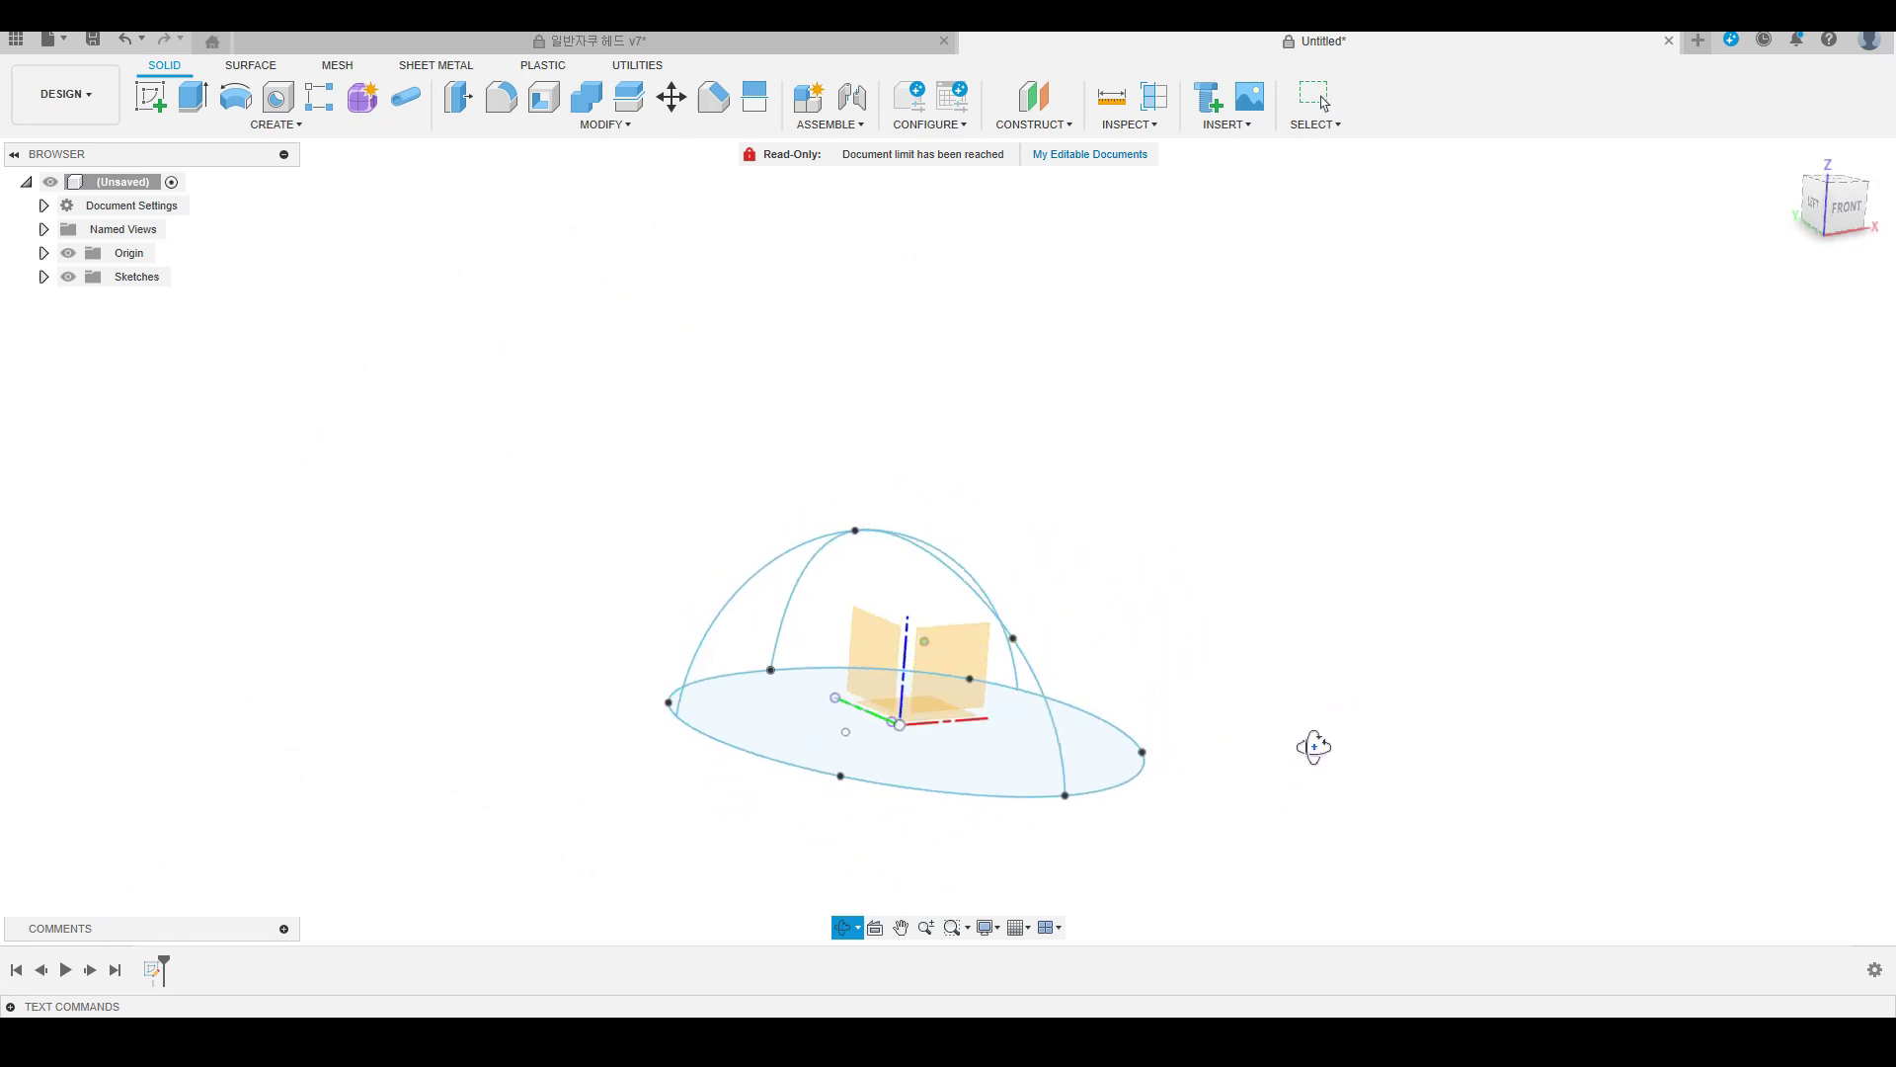
{"action": "left_click", "coordinate": [265, 63]}
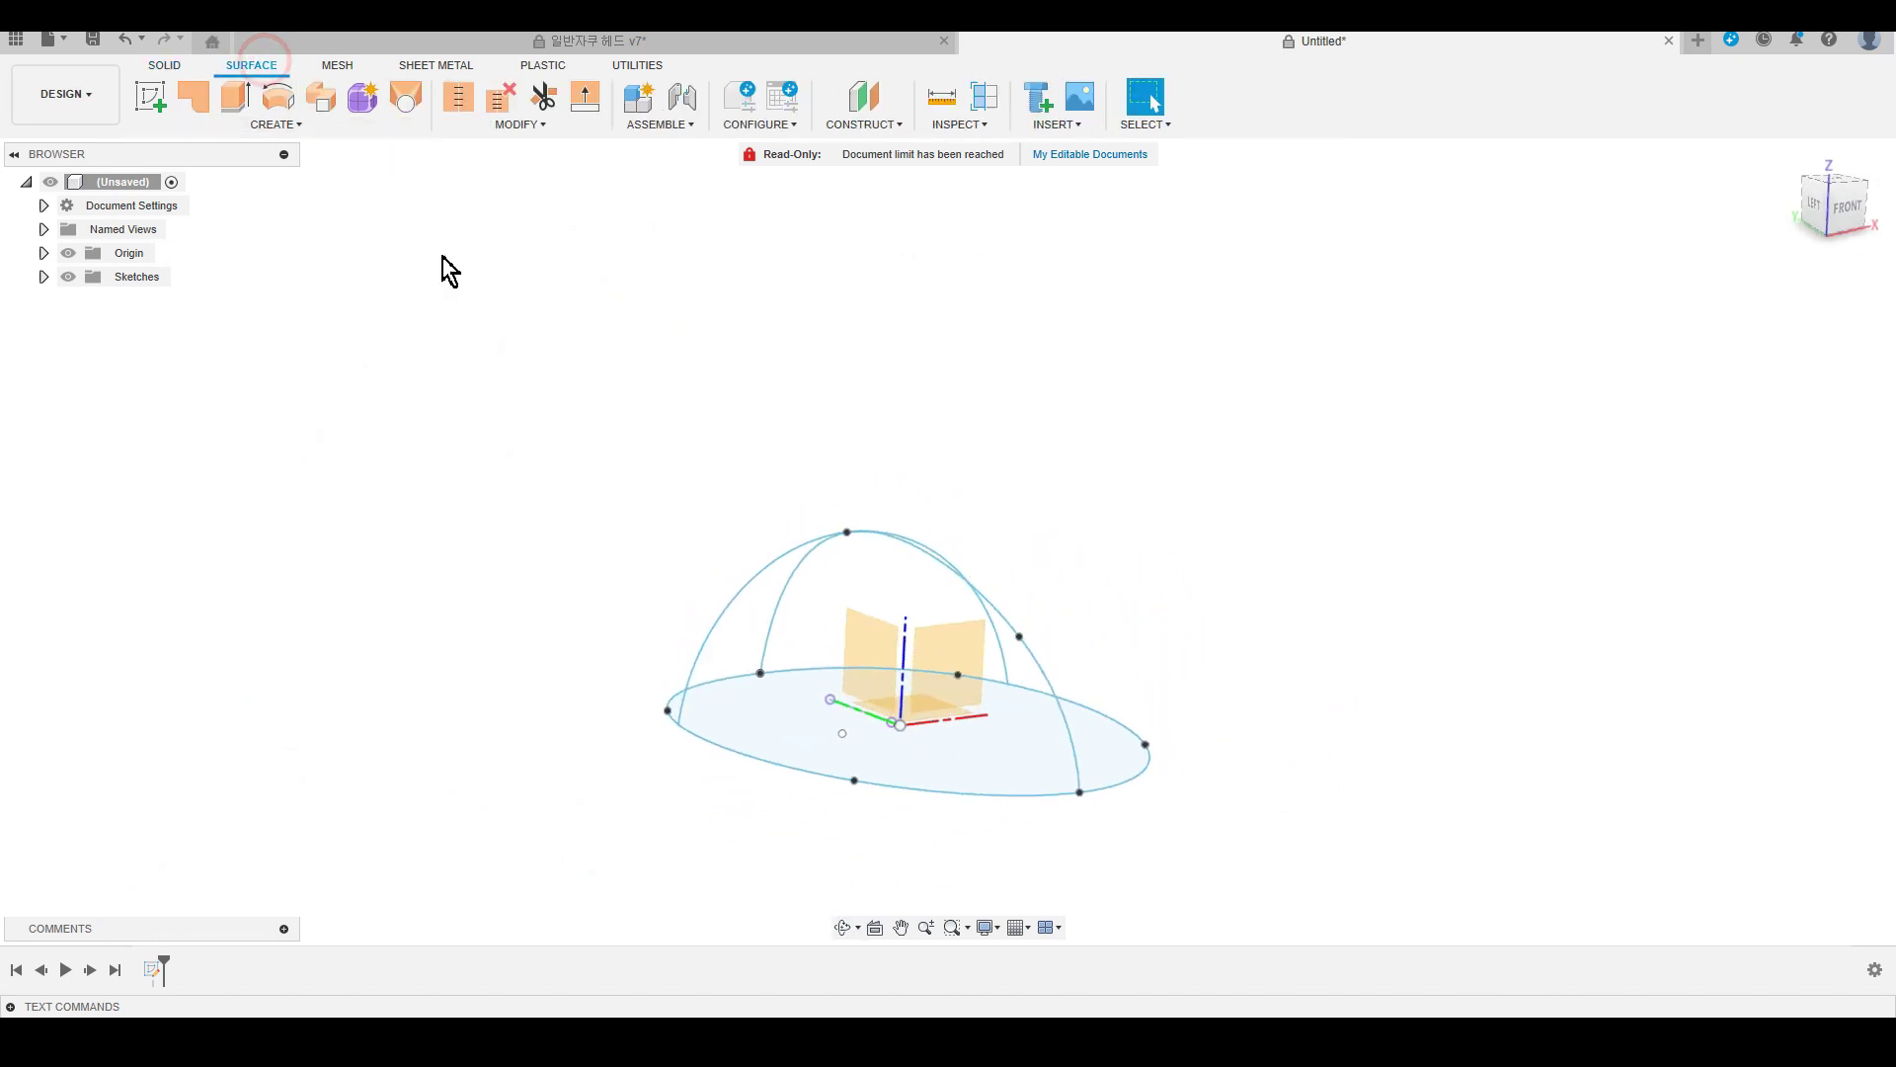
{"action": "left_click", "coordinate": [299, 123]}
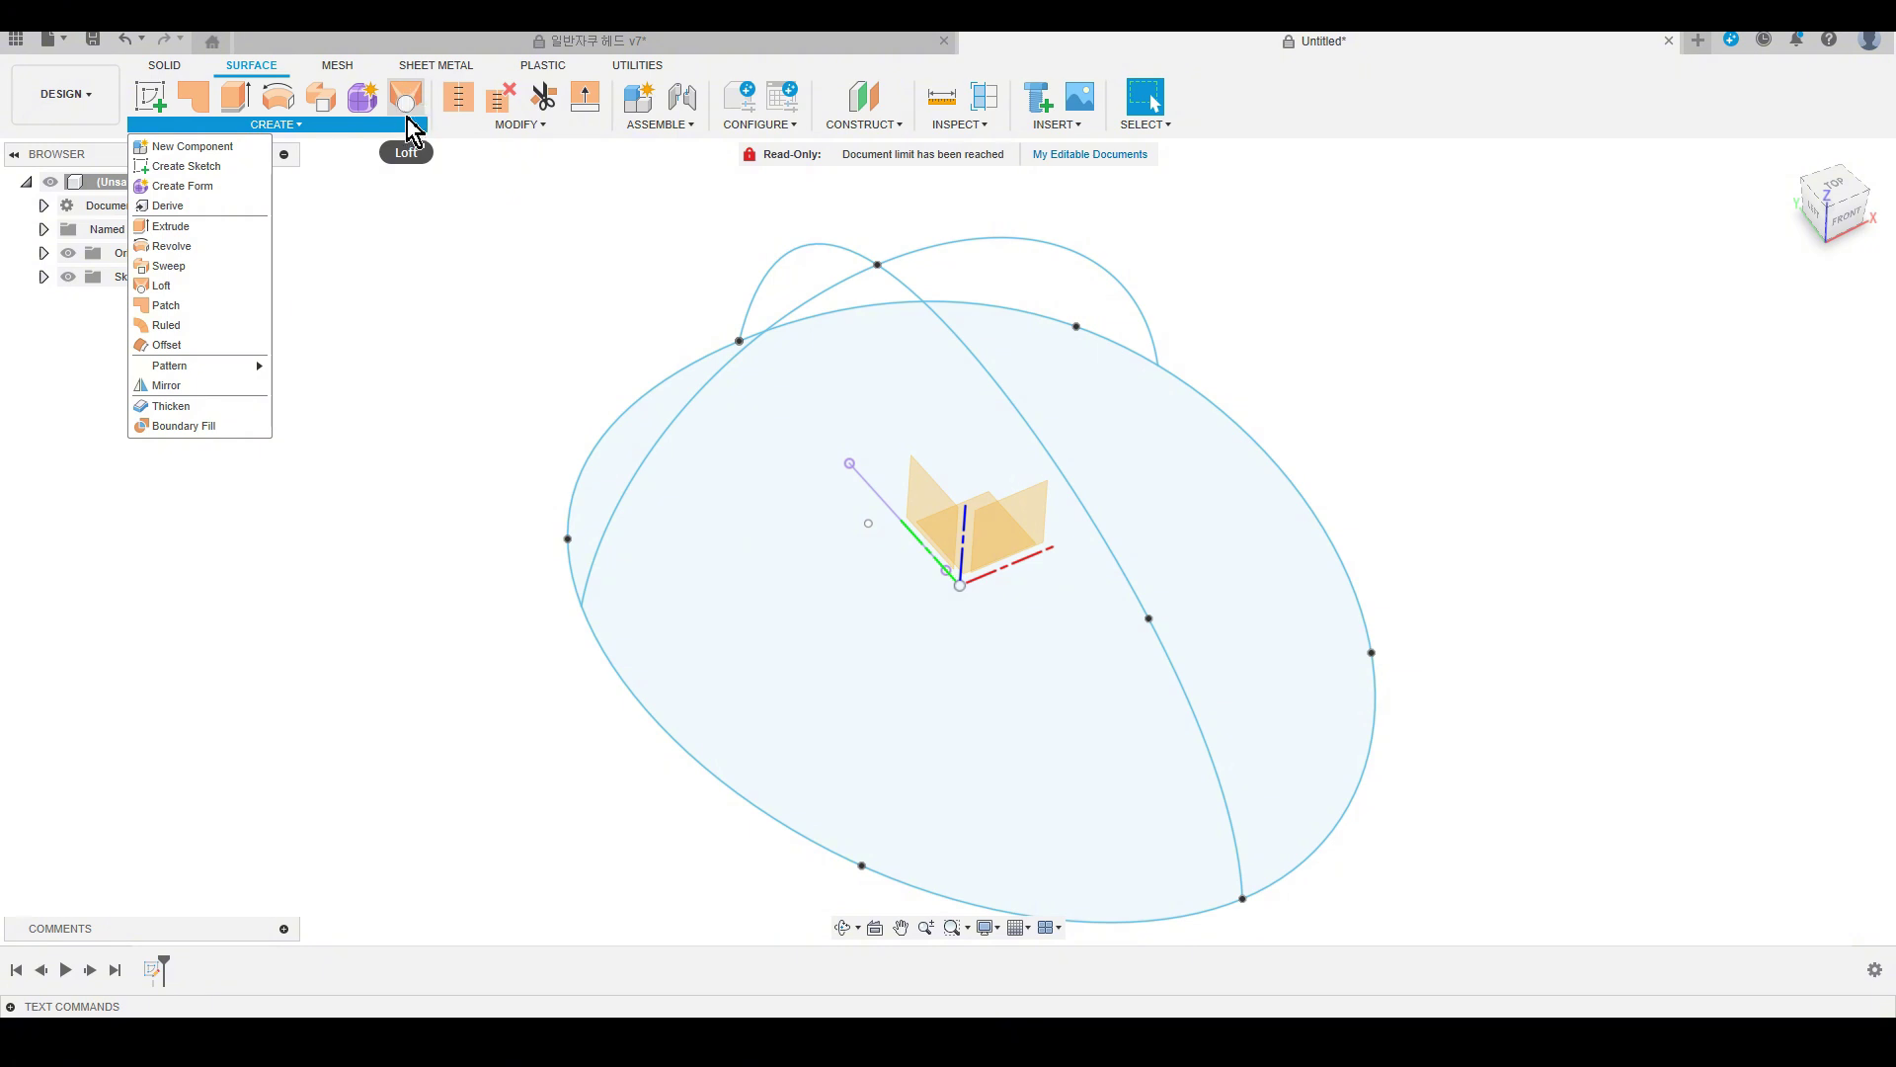
{"action": "left_click", "coordinate": [258, 286]}
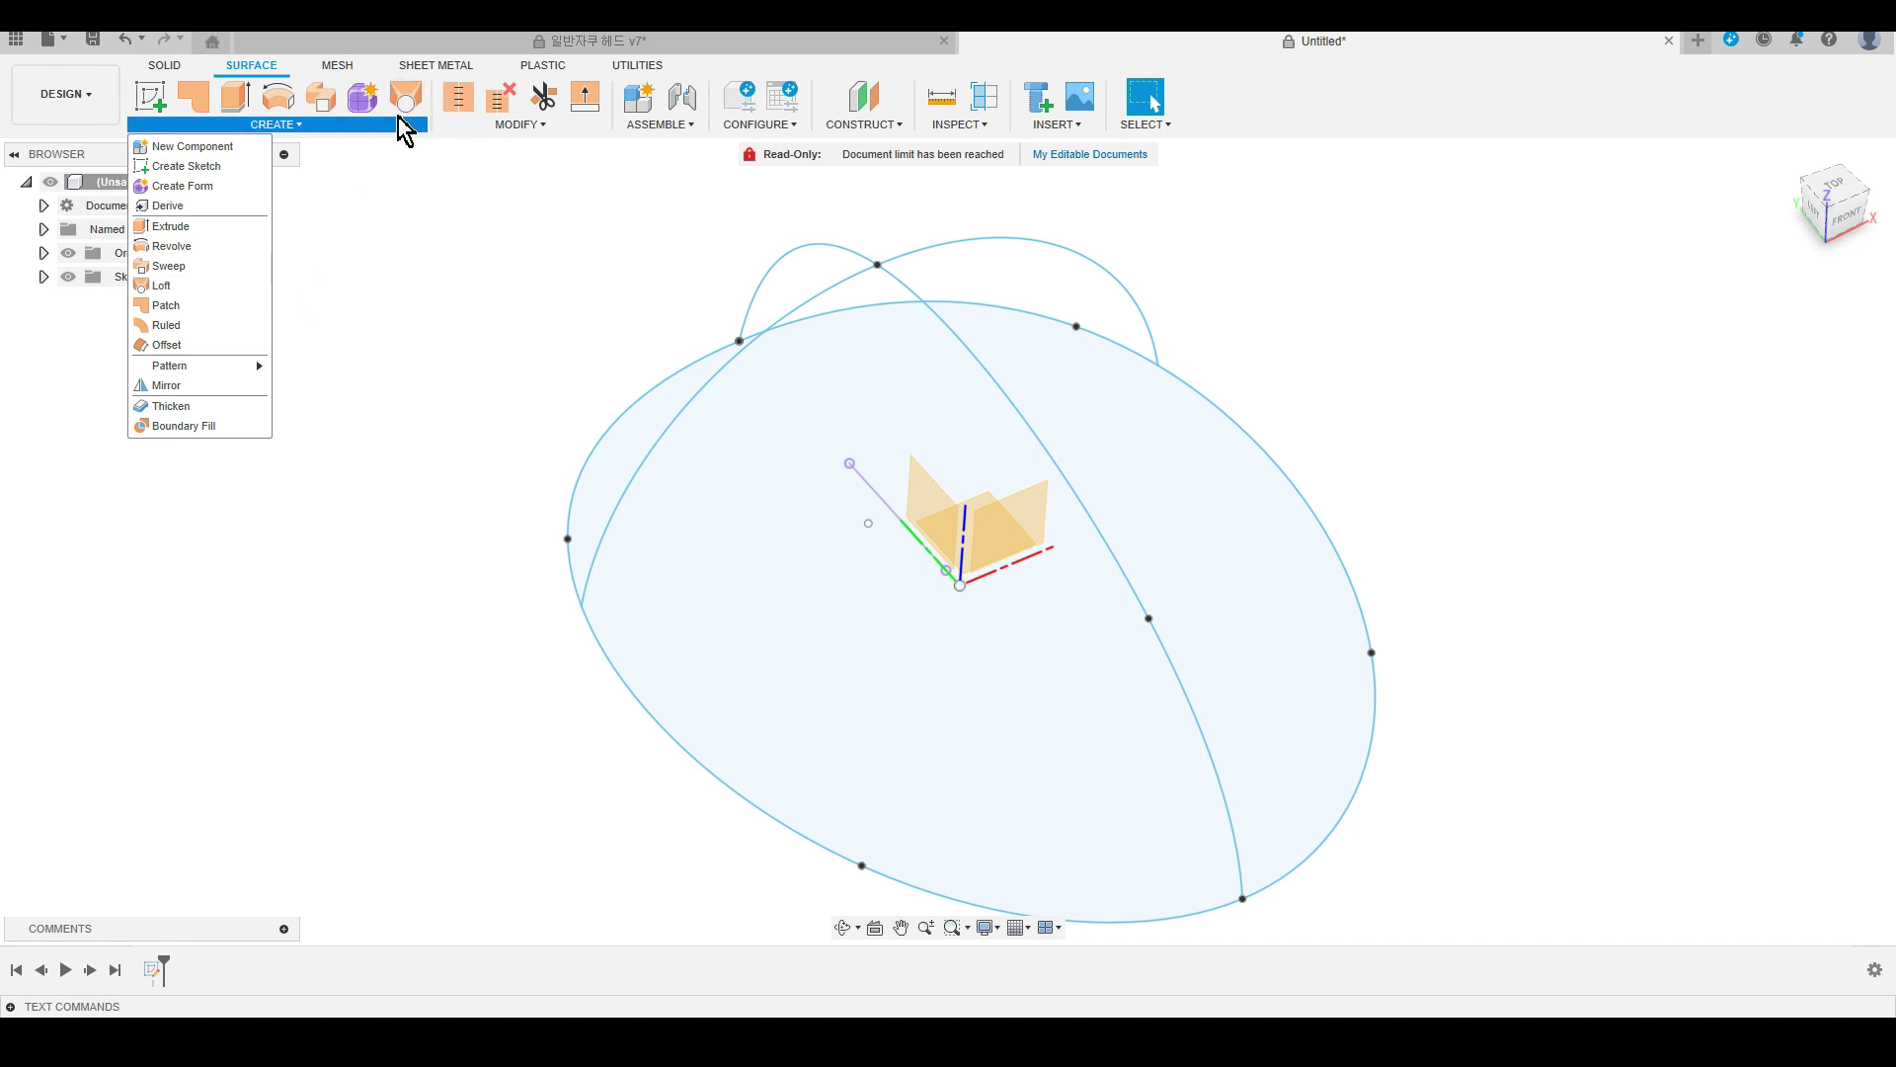
{"action": "left_click", "coordinate": [435, 270]}
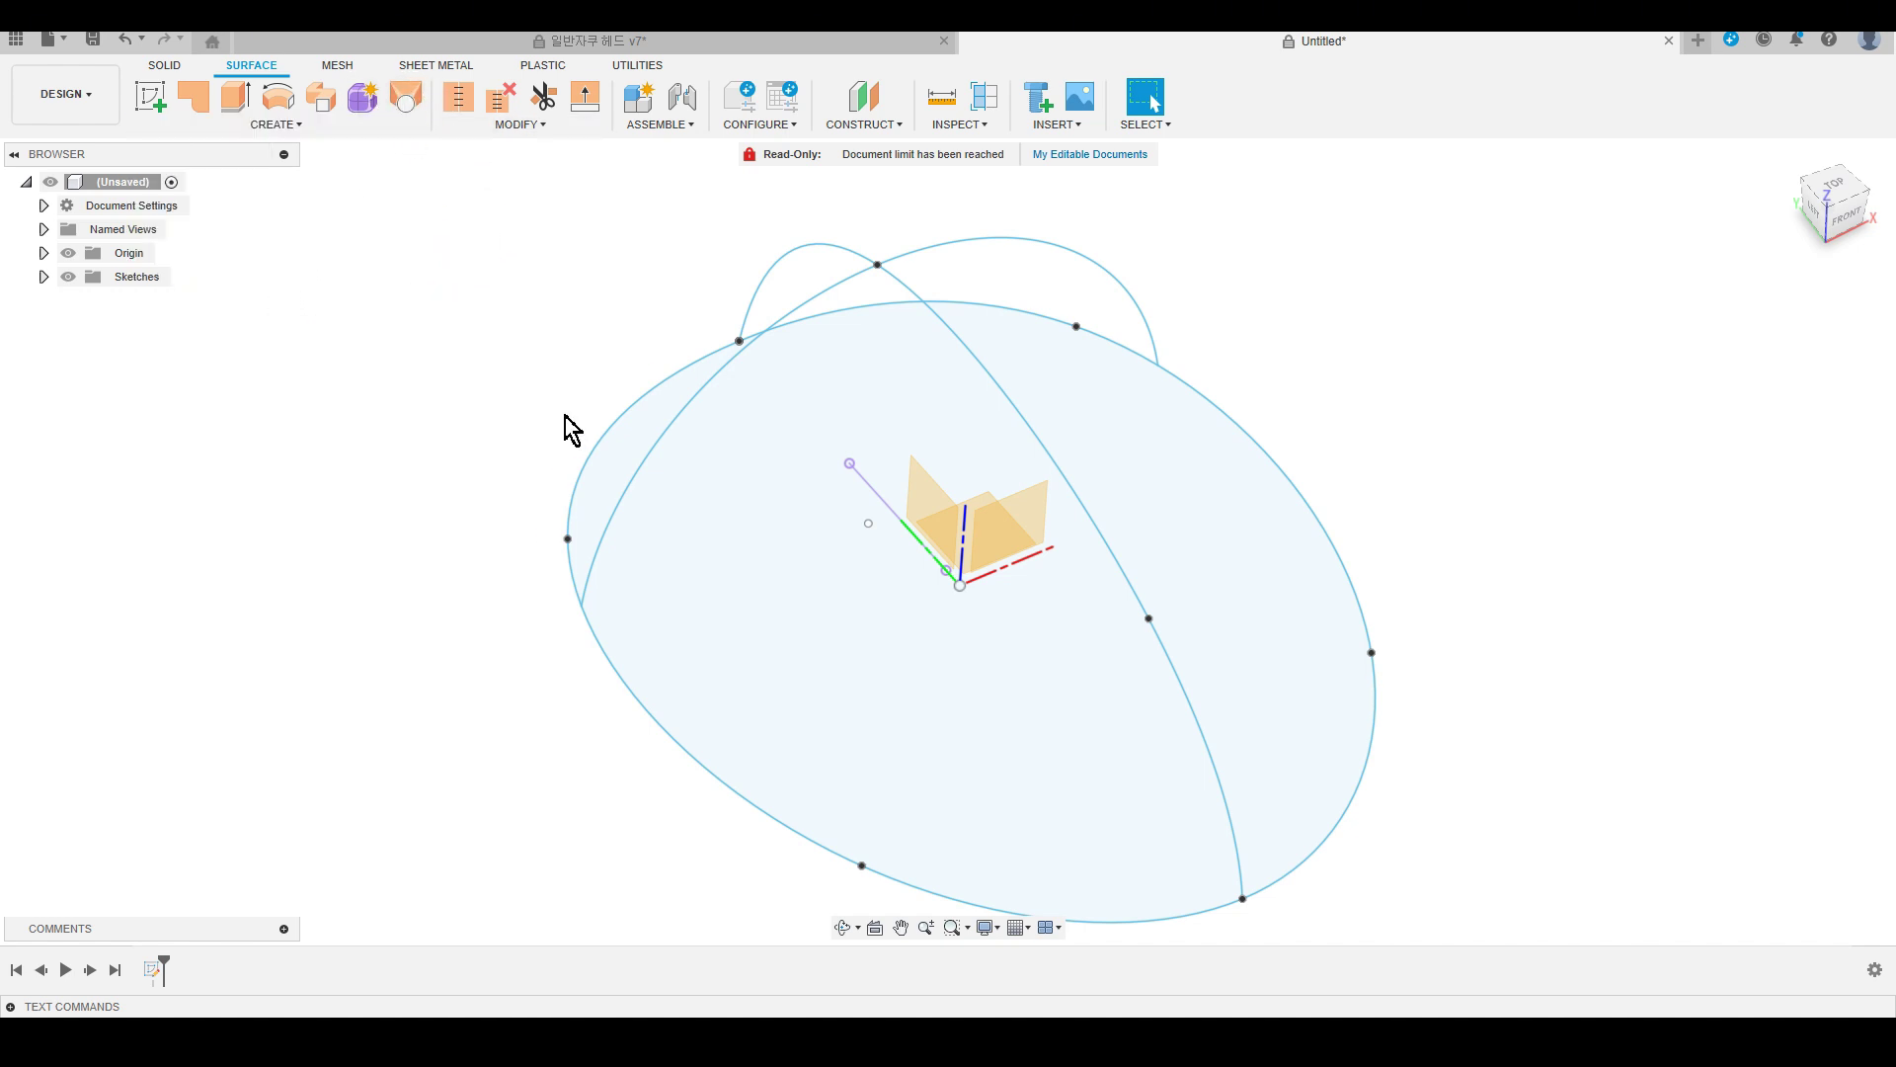
{"action": "left_click", "coordinate": [637, 703]}
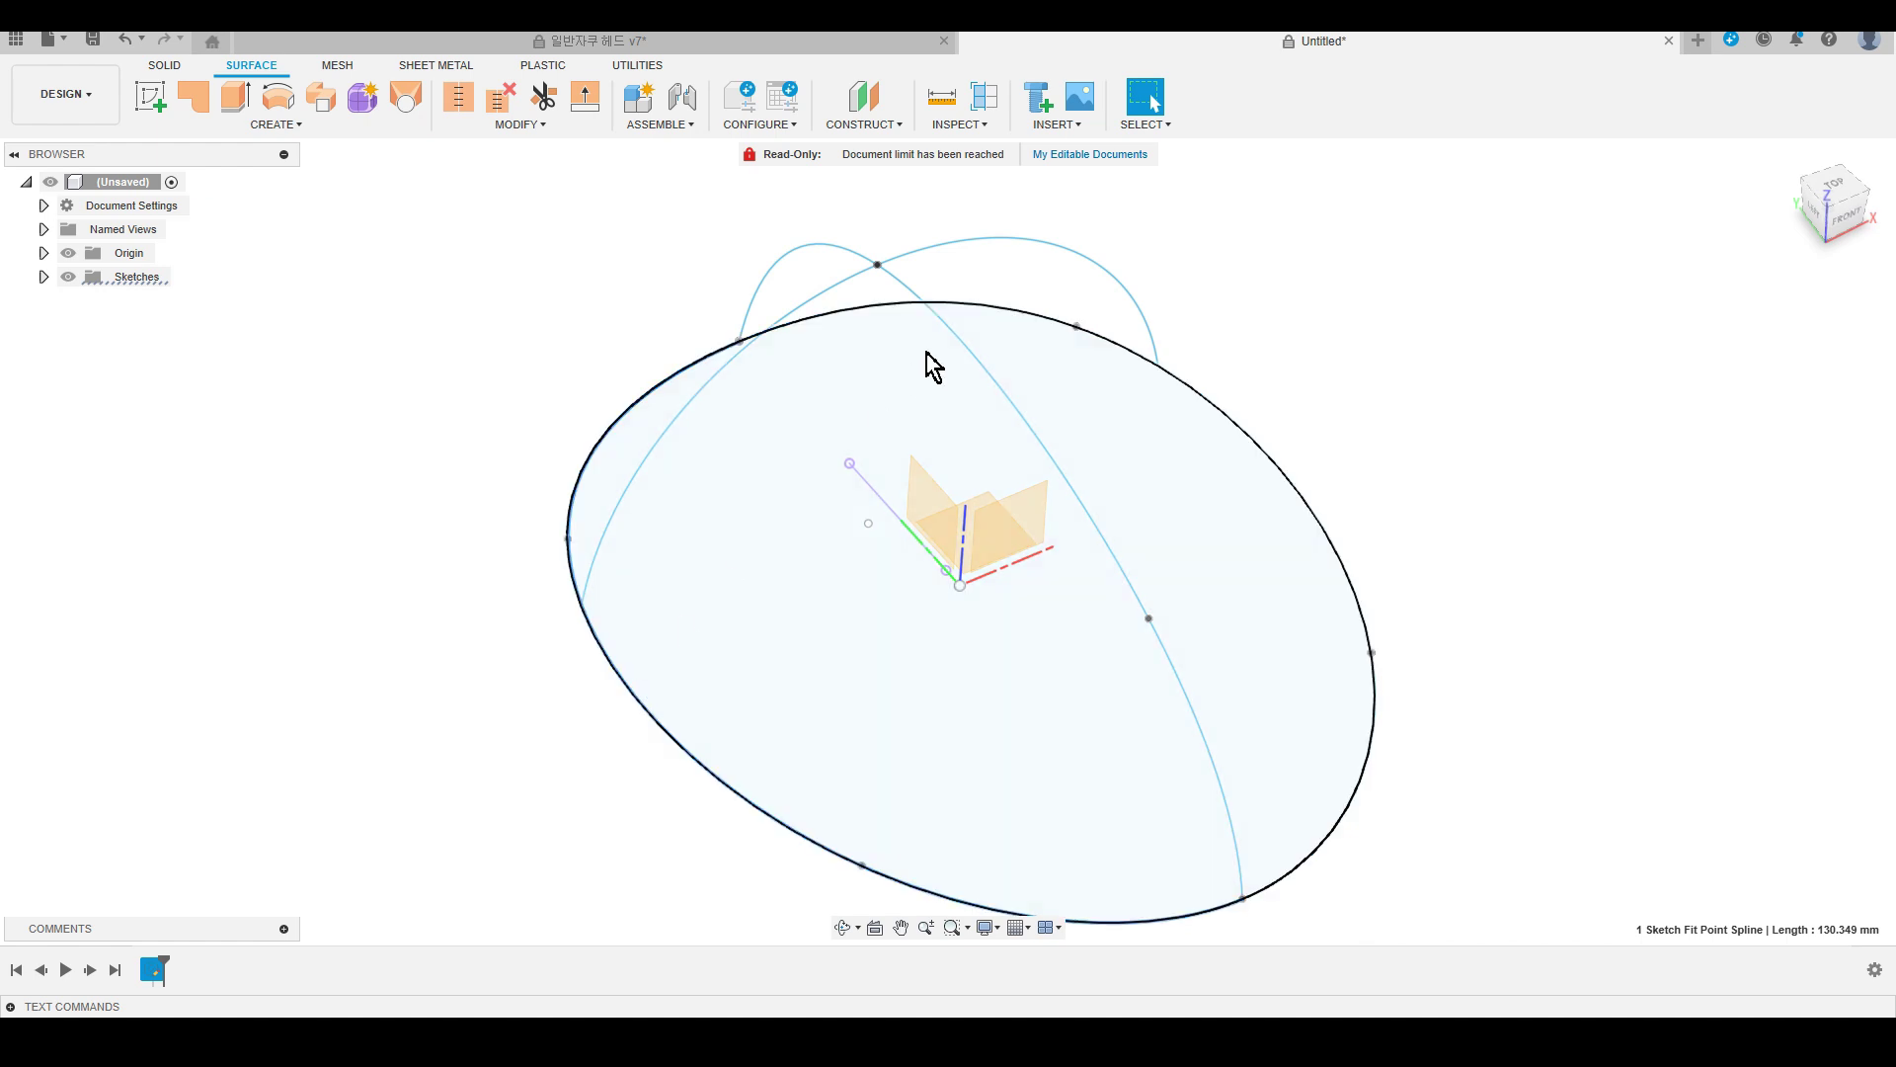
Loft the first dome half from the left base half and an arch, using the other arch as rail.
{"action": "left_click", "coordinate": [405, 98]}
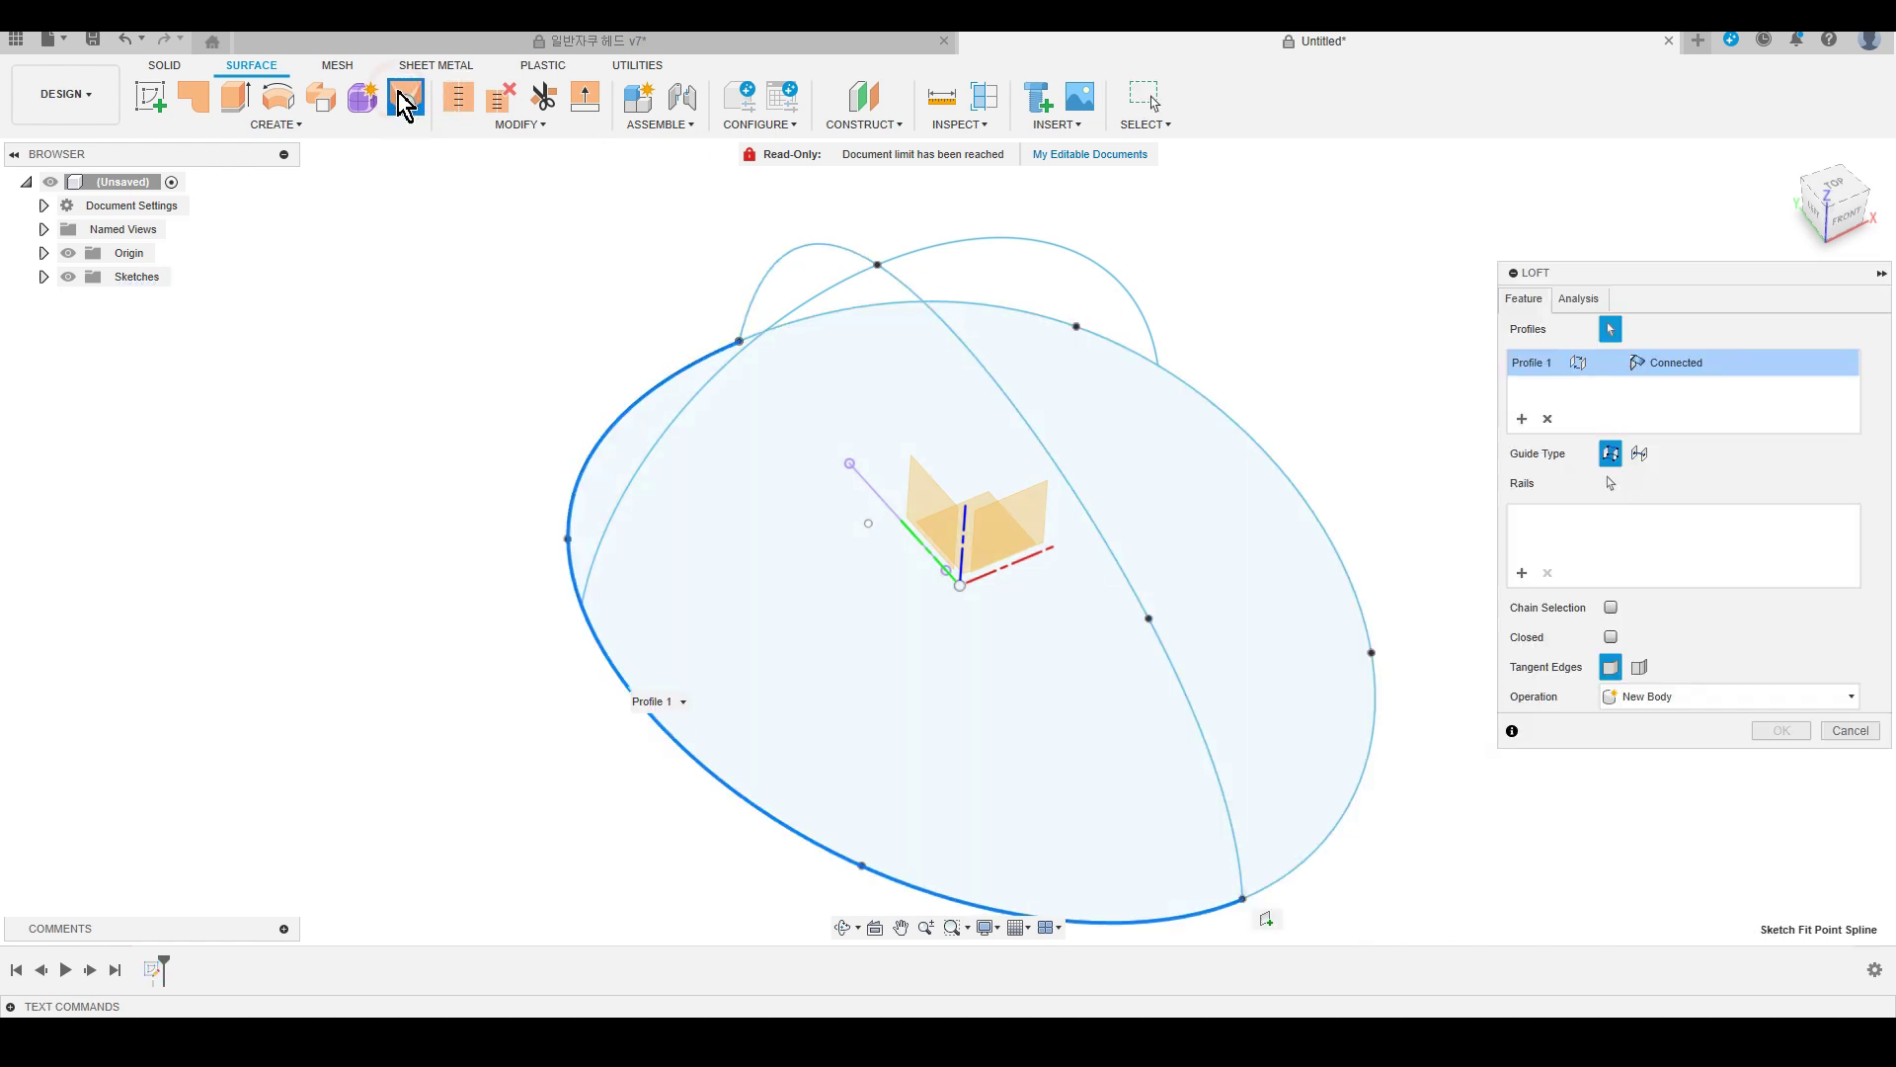
{"action": "left_click", "coordinate": [1520, 419]}
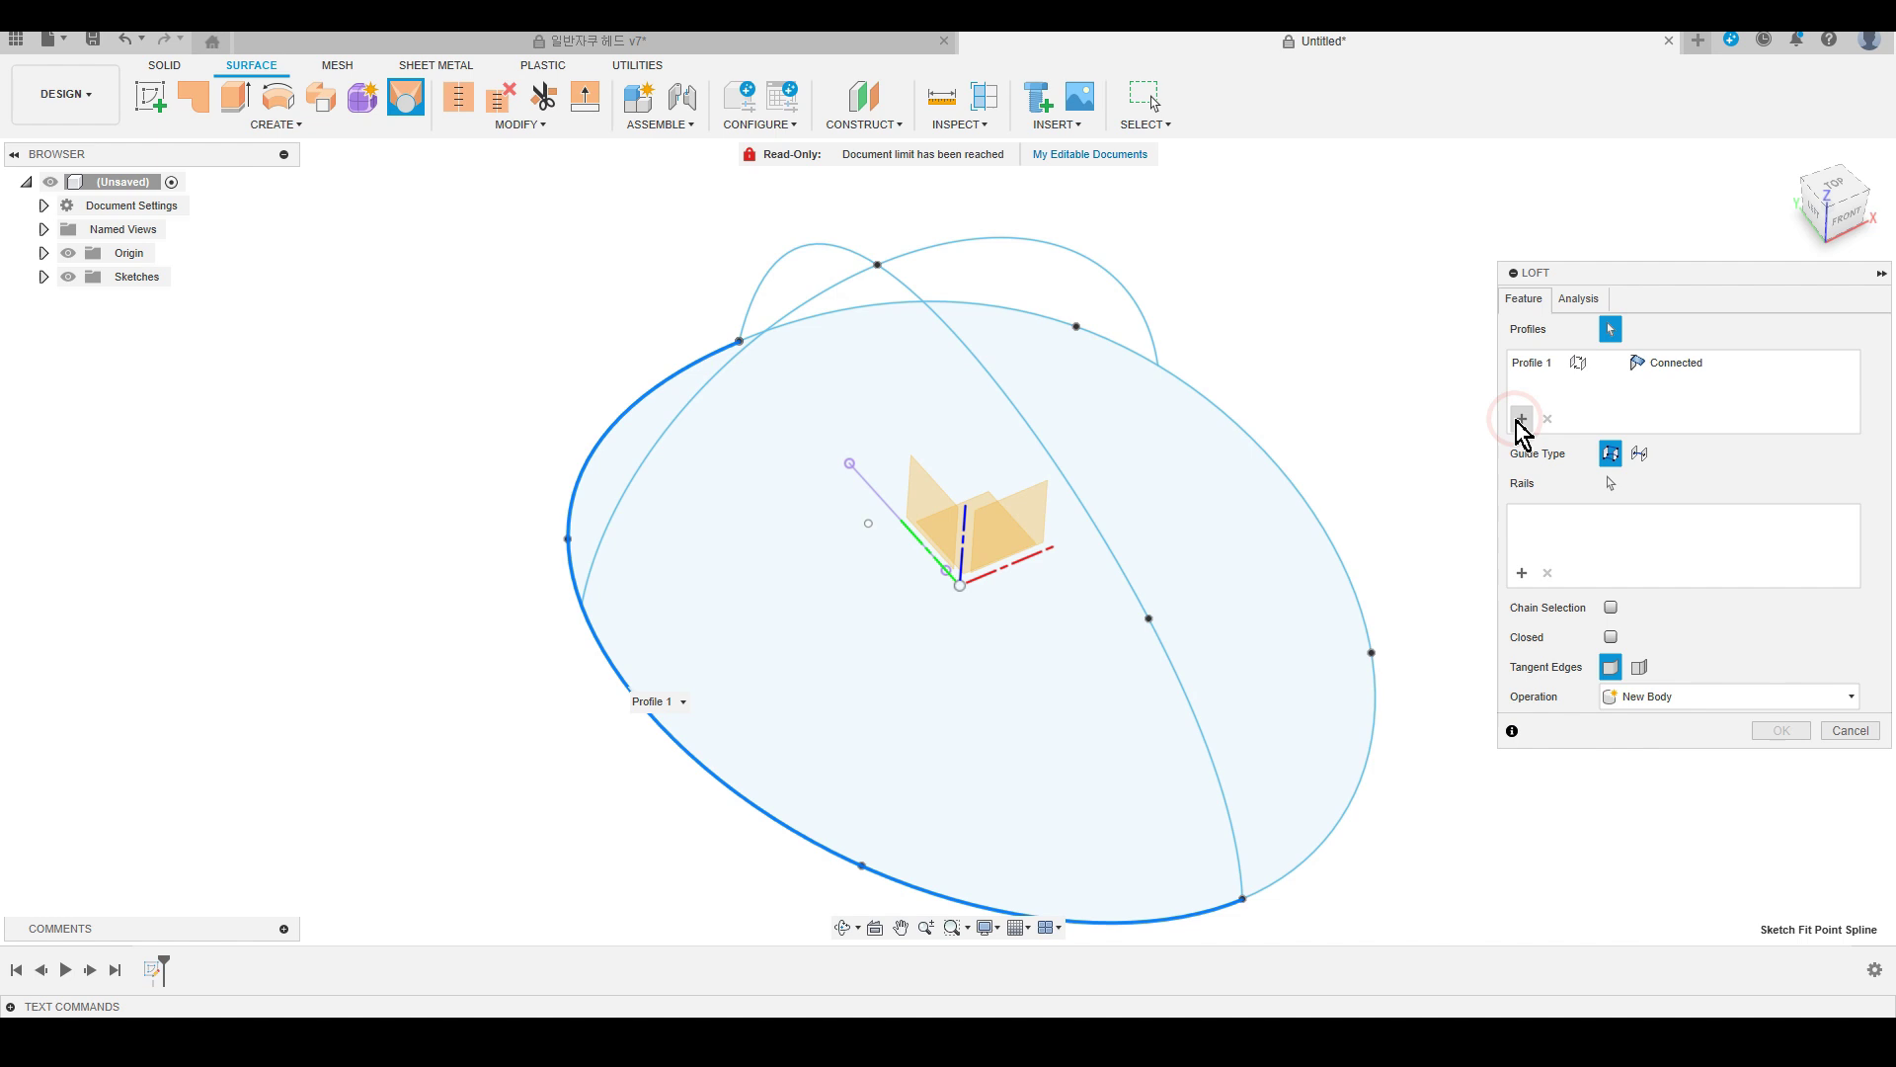
{"action": "left_click", "coordinate": [808, 252]}
{"action": "middle_click_drag", "start_coordinate": [477, 565], "coordinate": [479, 521], "text": "shift"}
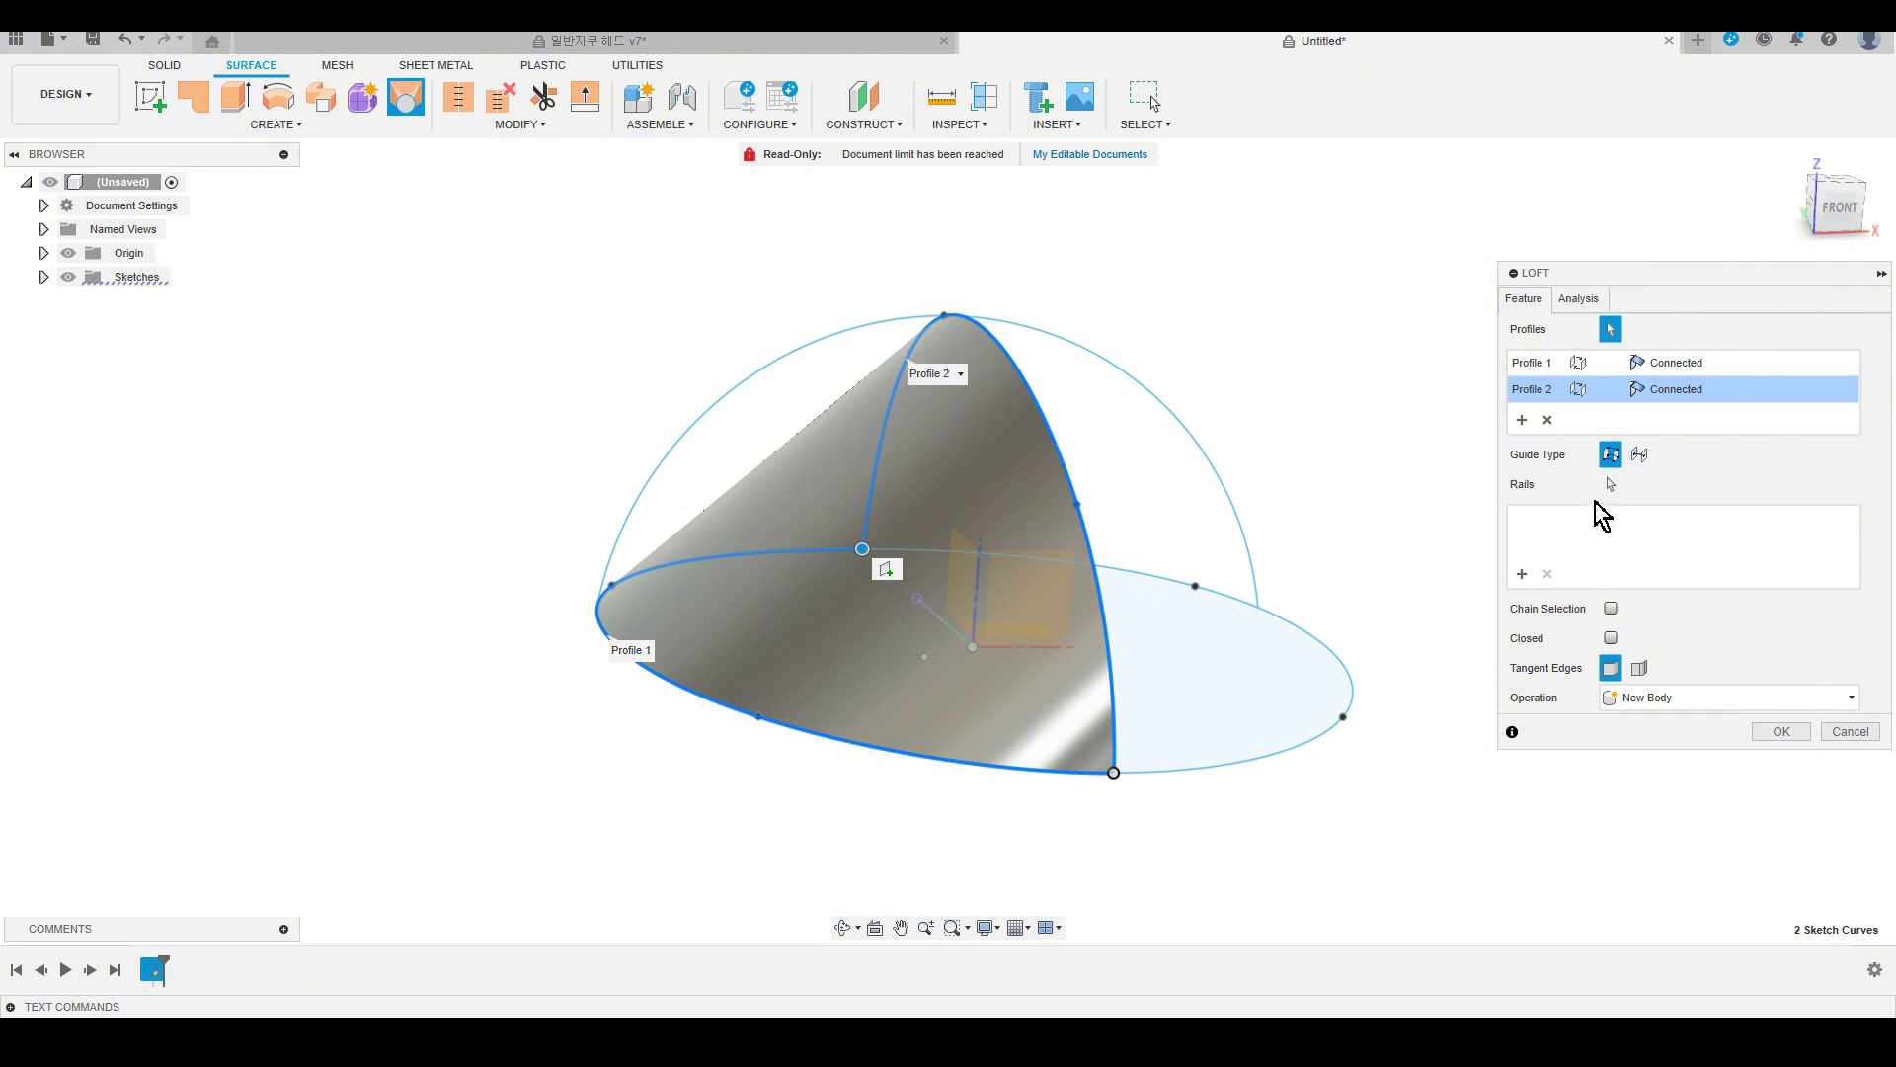
{"action": "left_click", "coordinate": [1522, 574]}
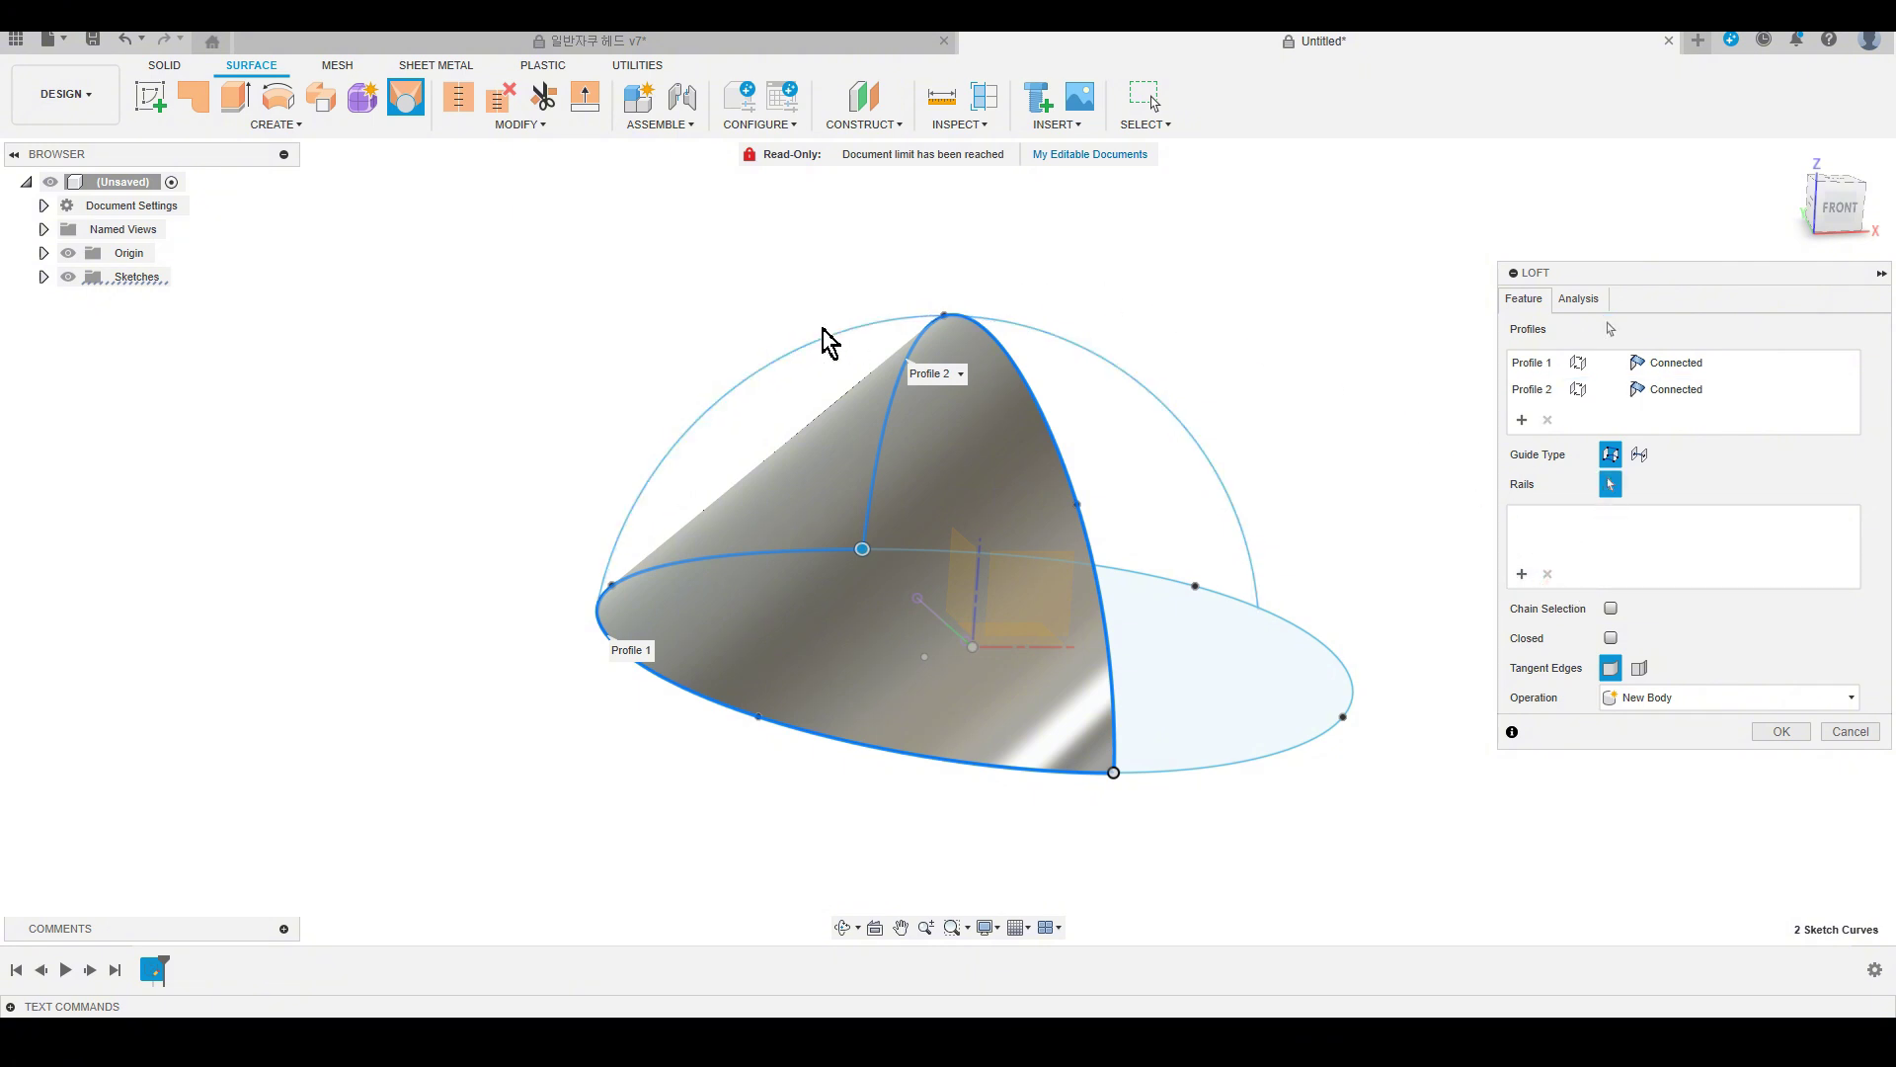
{"action": "left_click", "coordinate": [803, 357]}
{"action": "middle_click_drag", "start_coordinate": [601, 390], "coordinate": [444, 410], "text": "shift"}
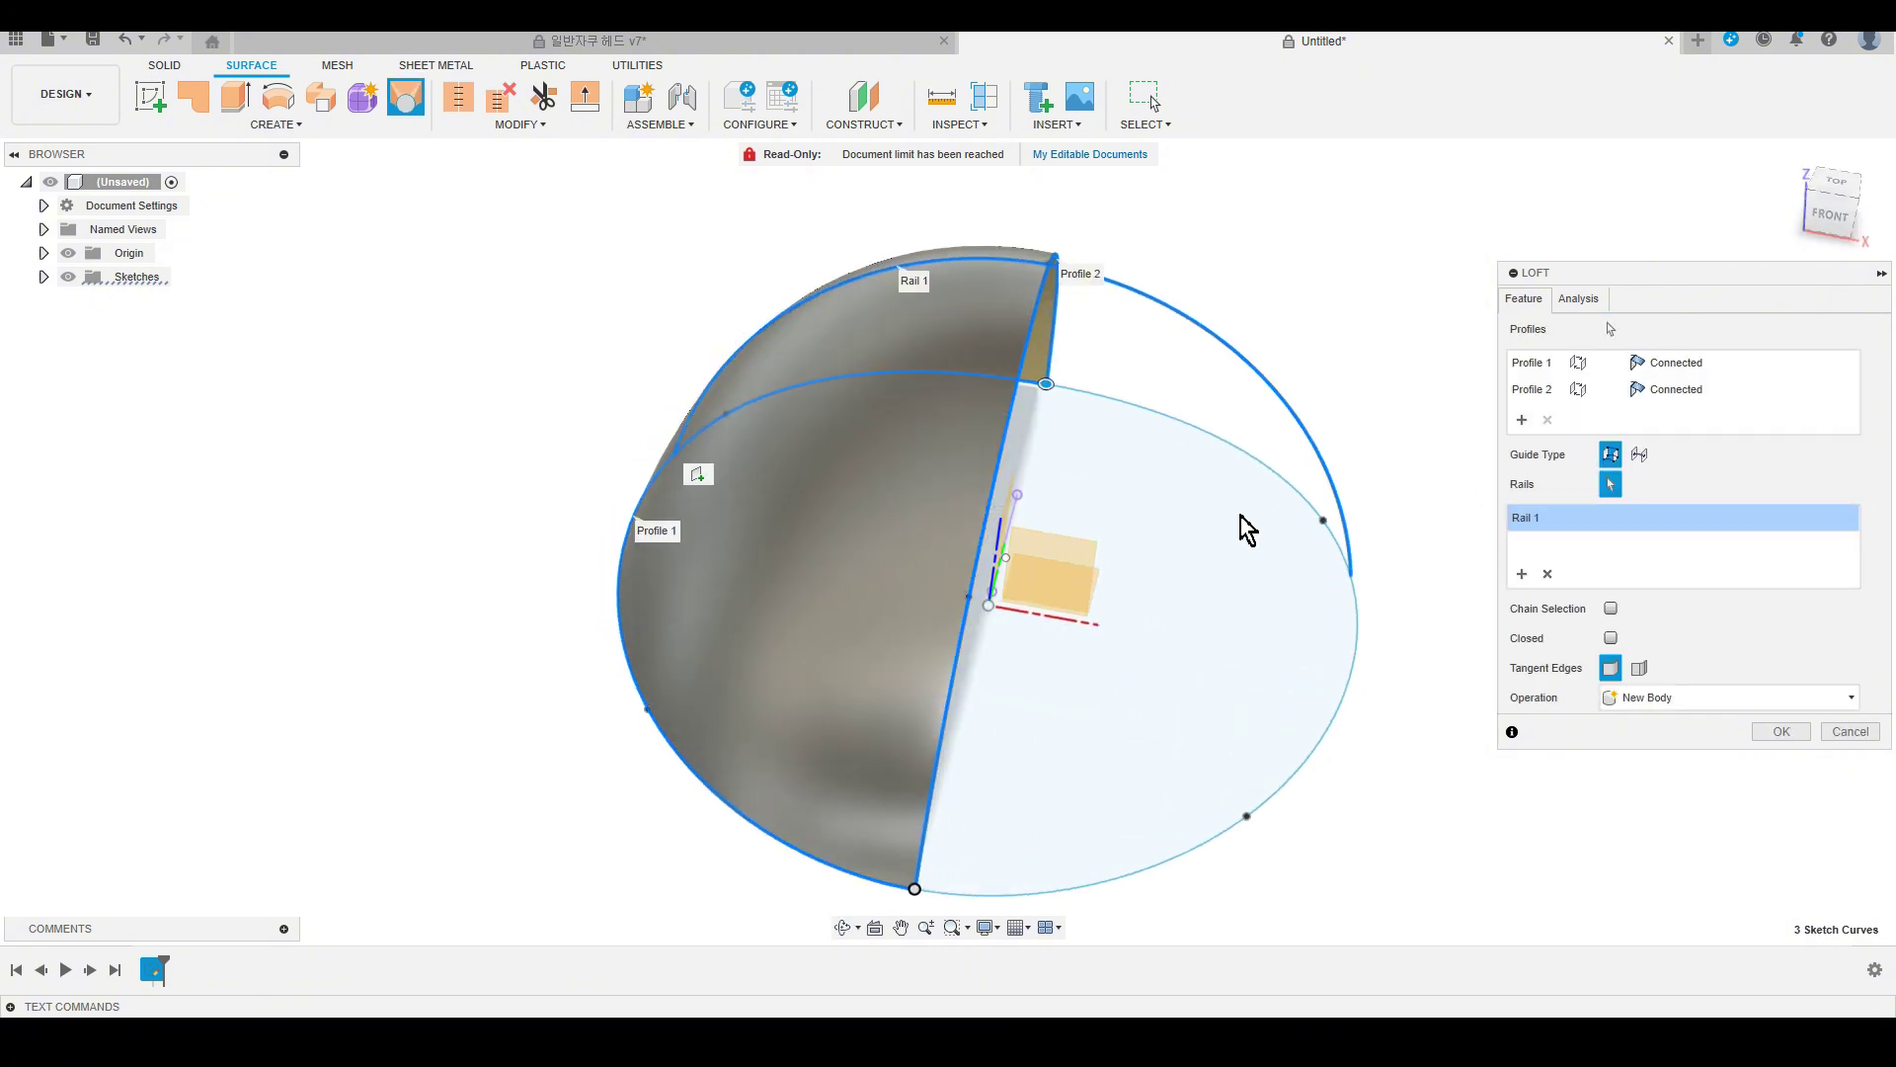
{"action": "left_click", "coordinate": [1782, 731]}
{"action": "mouse_move", "coordinate": [1563, 796]}
{"action": "middle_mouse_down", "text": "shift"}
{"action": "mouse_move", "coordinate": [1481, 754]}
{"action": "mouse_move", "coordinate": [1530, 779]}
{"action": "mouse_move", "coordinate": [1471, 674]}
{"action": "mouse_move", "coordinate": [1462, 696]}
{"action": "middle_mouse_up", "text": "shift"}
Show Sketch1 again and loft the second dome half from the right base half, arch and rail.
{"action": "left_click", "coordinate": [44, 300]}
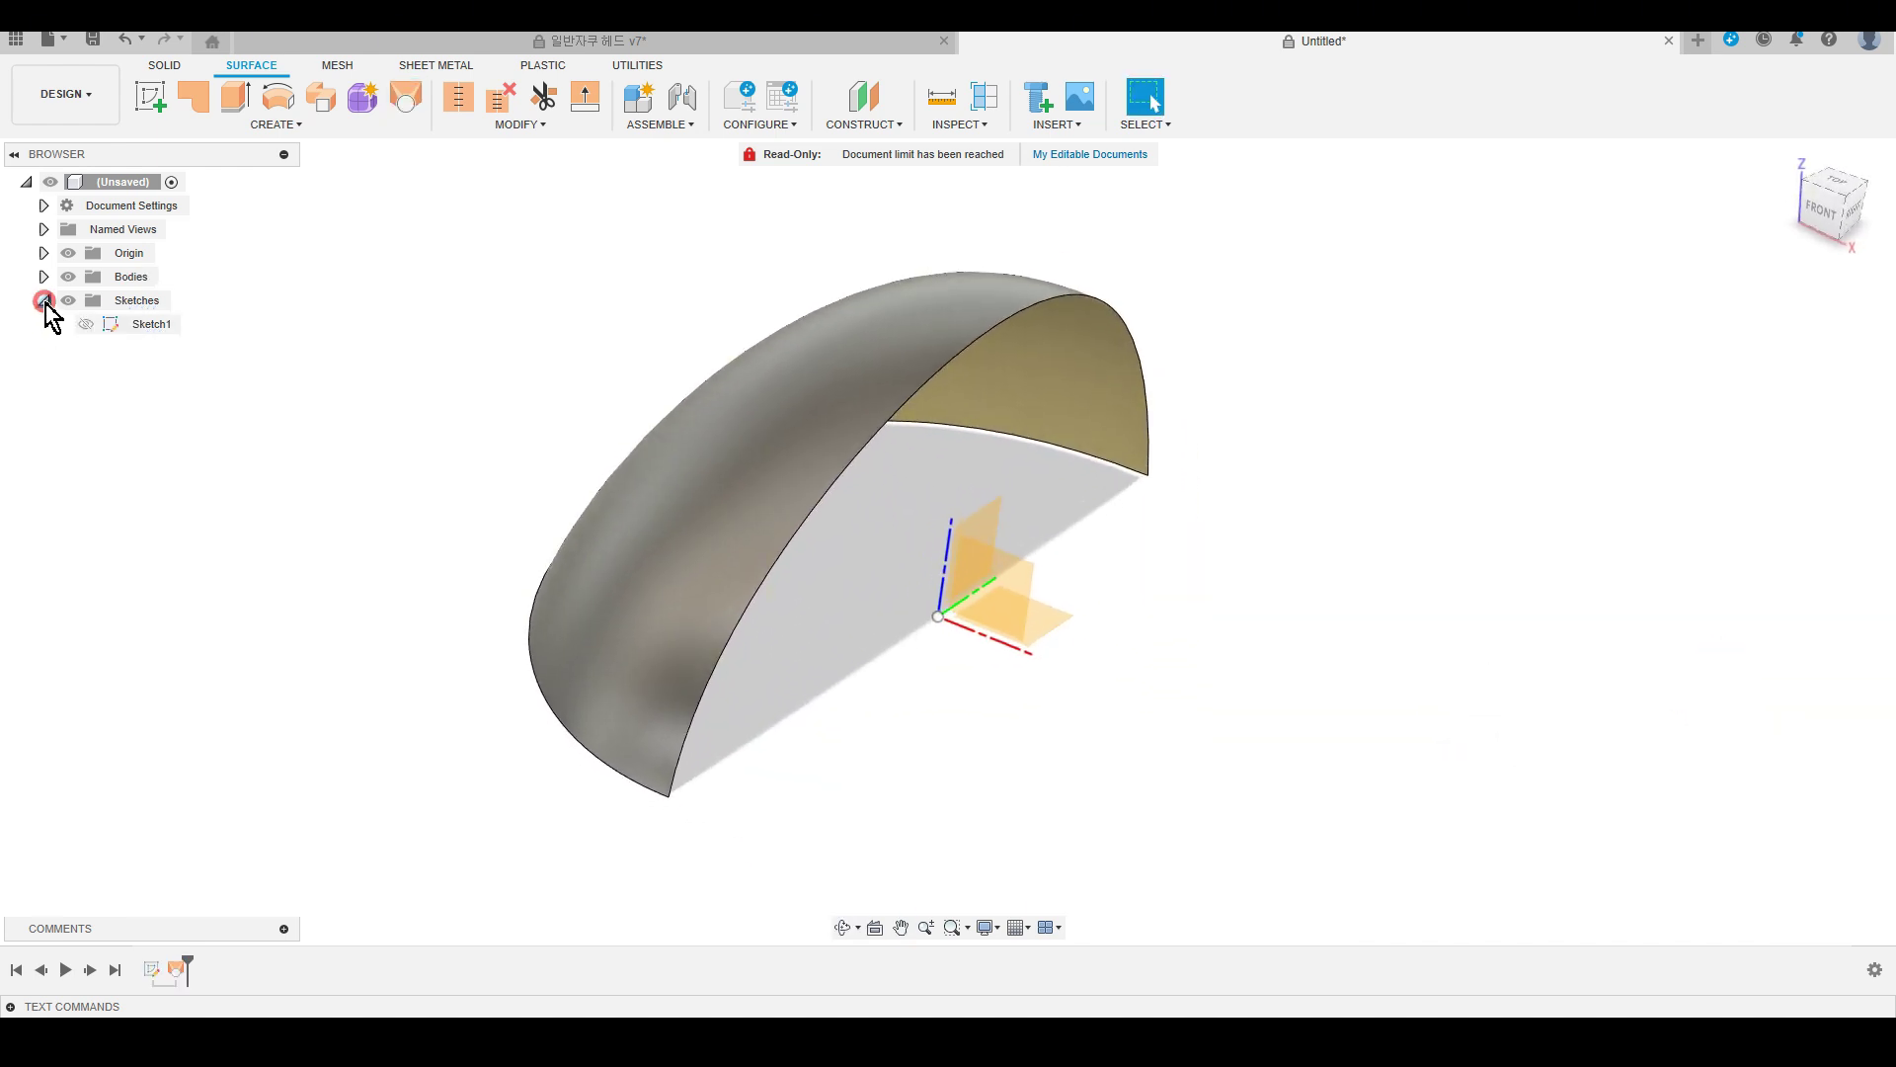
{"action": "left_click", "coordinate": [85, 324]}
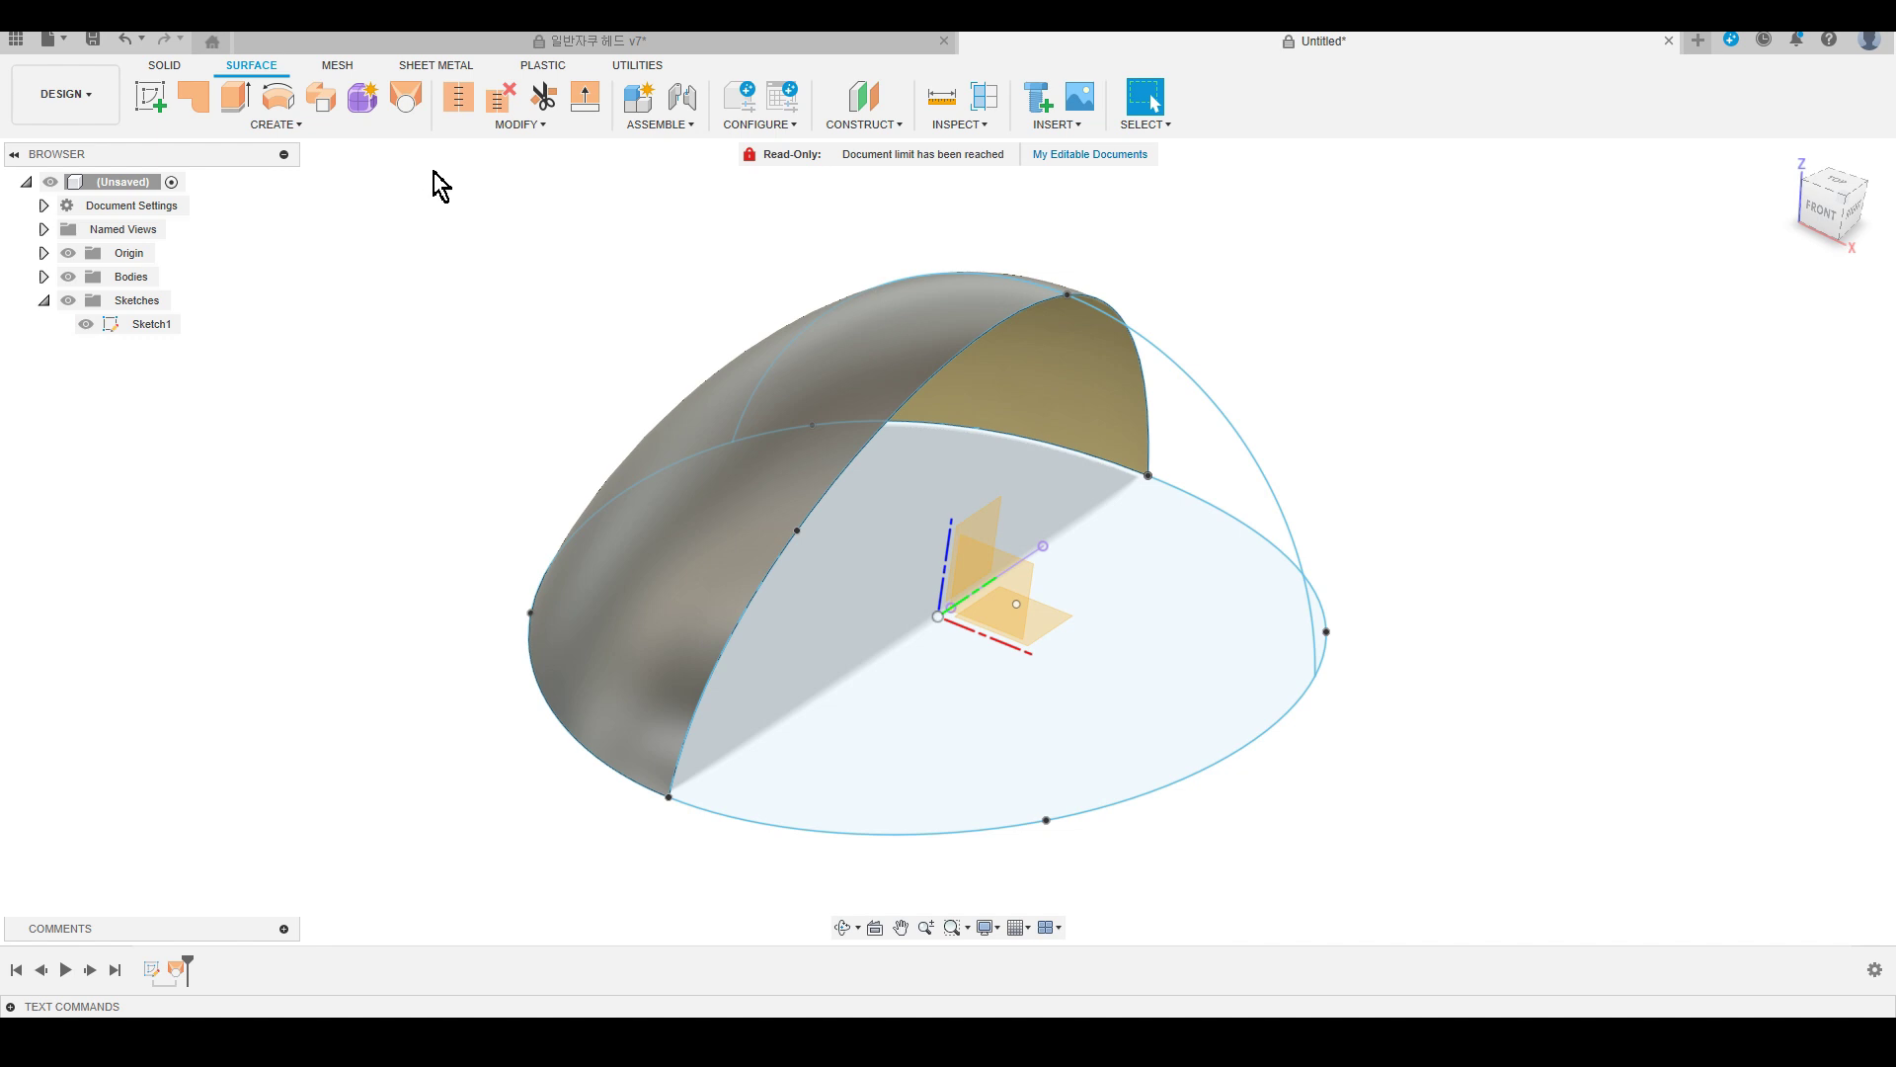
{"action": "left_click", "coordinate": [405, 96]}
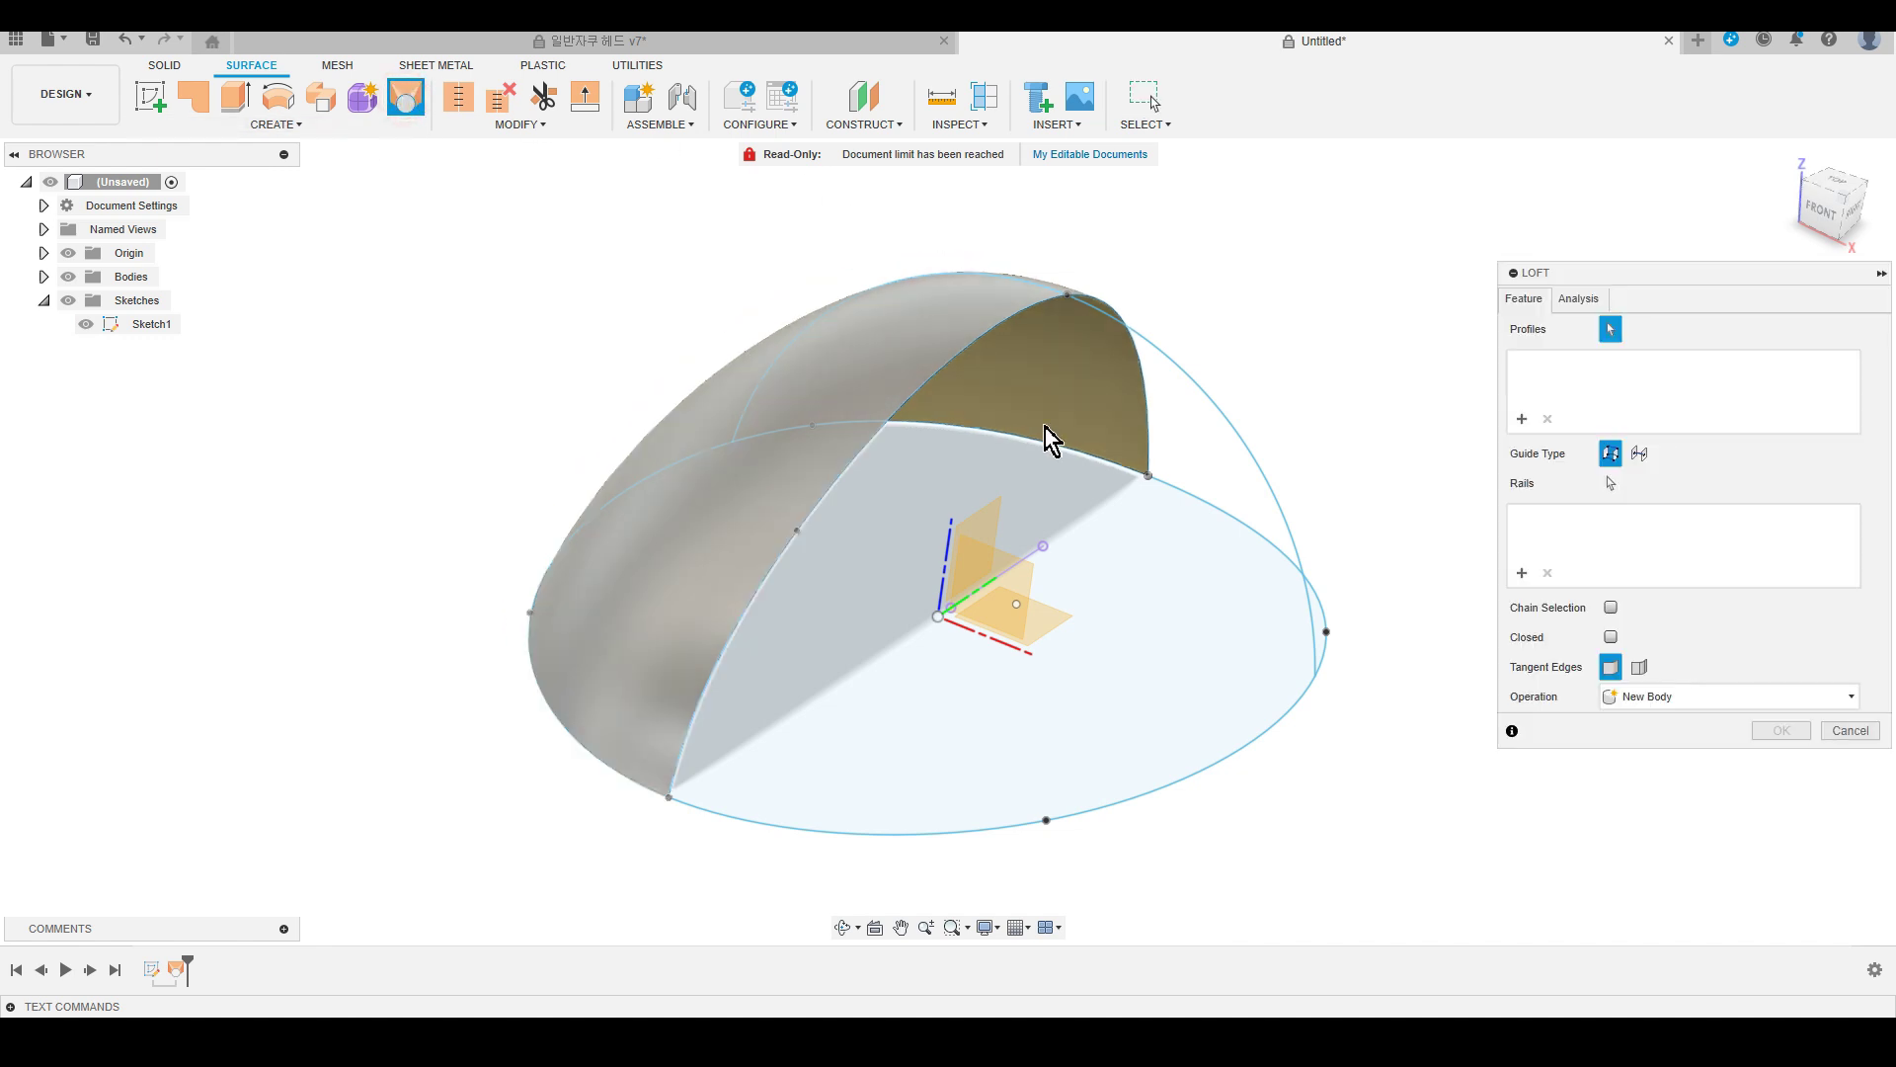
{"action": "left_click", "coordinate": [1271, 742]}
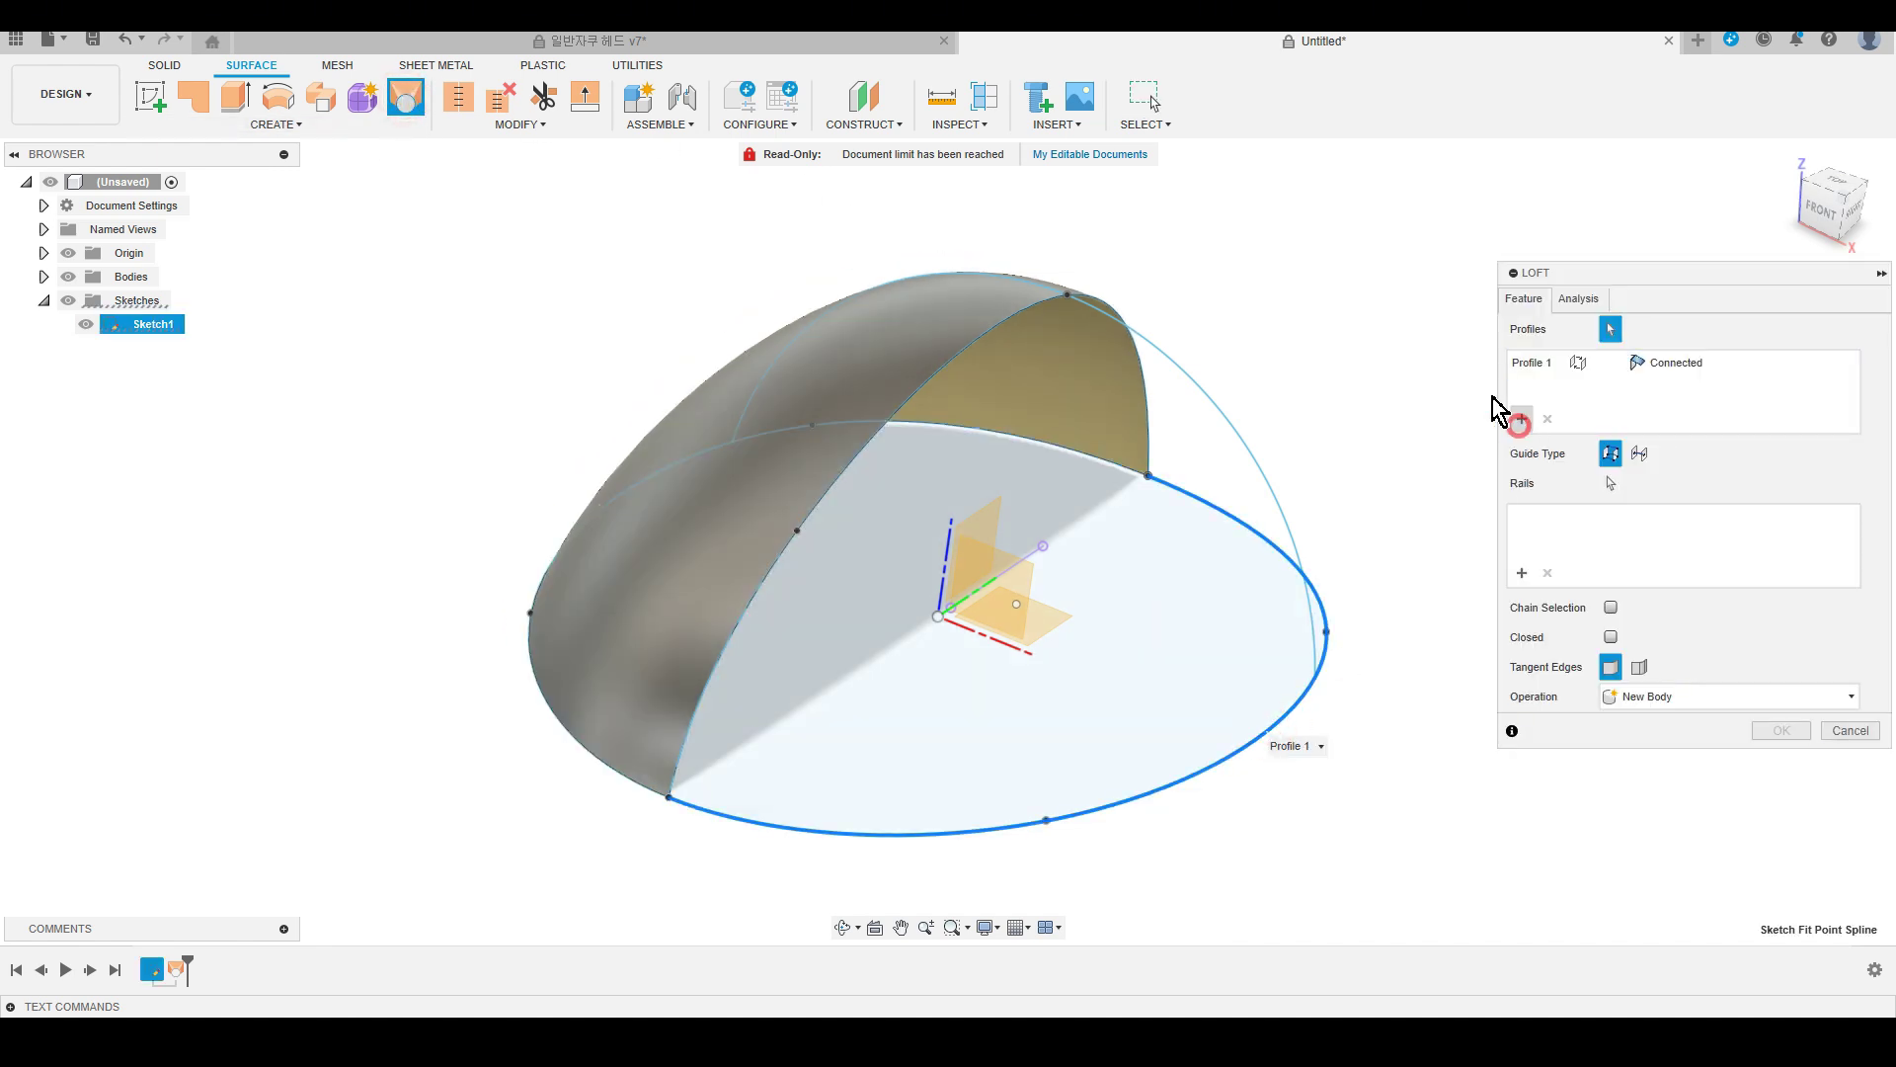
{"action": "left_click", "coordinate": [1009, 319]}
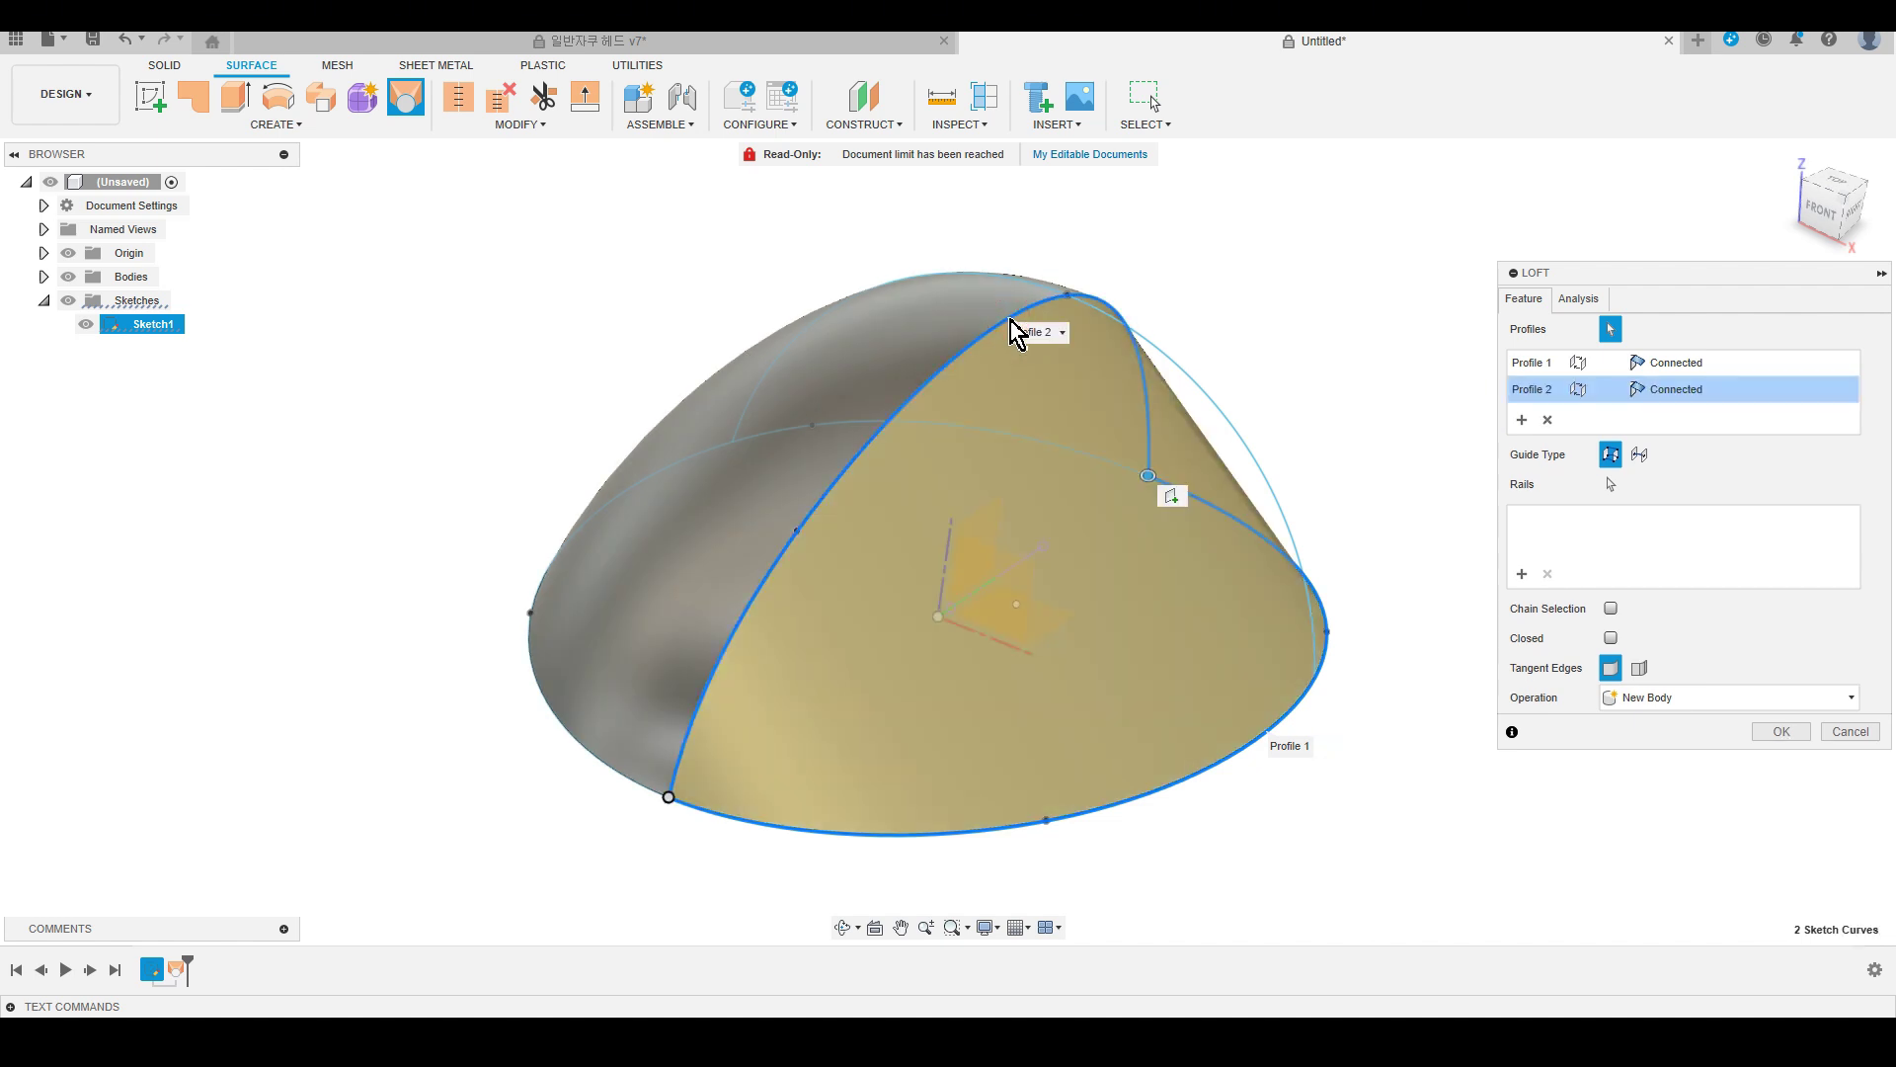
{"action": "middle_click_drag", "start_coordinate": [1255, 338], "coordinate": [1207, 402], "text": "shift"}
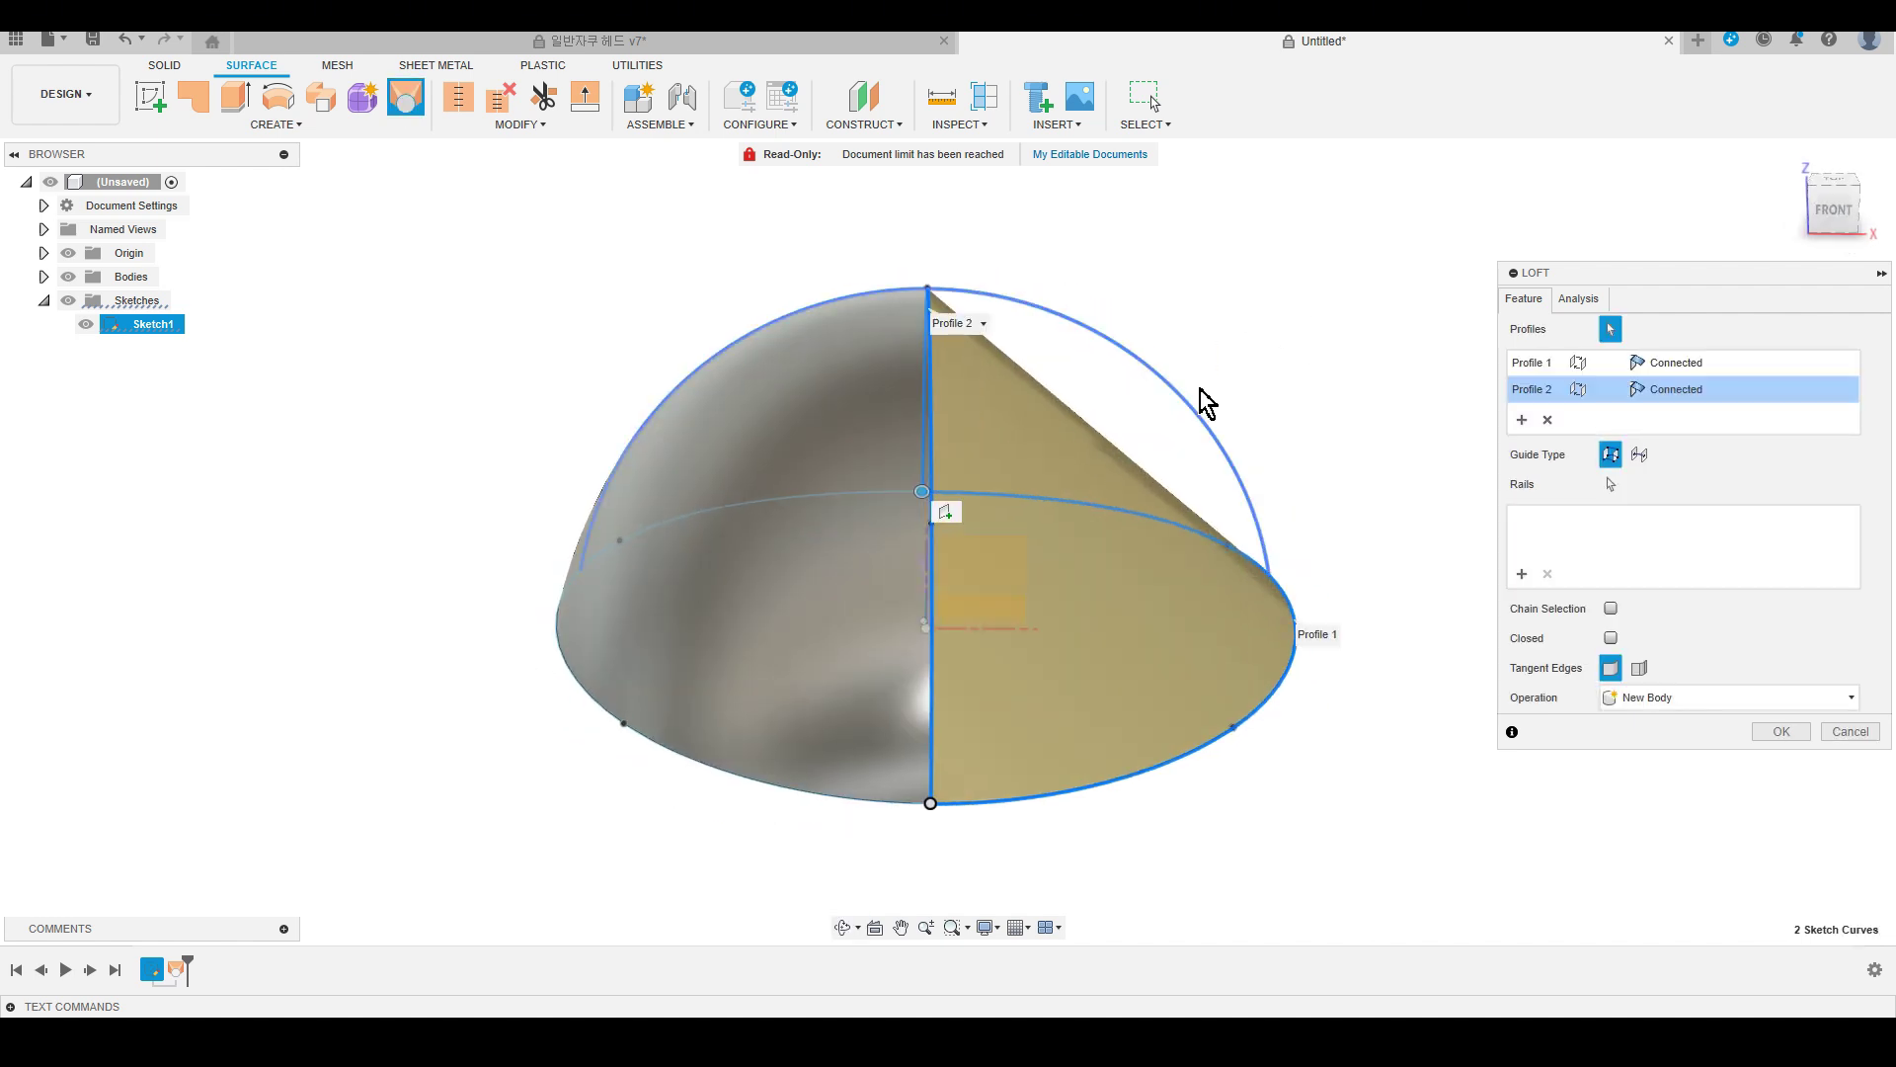
{"action": "left_click", "coordinate": [1520, 574]}
{"action": "left_click", "coordinate": [1183, 390]}
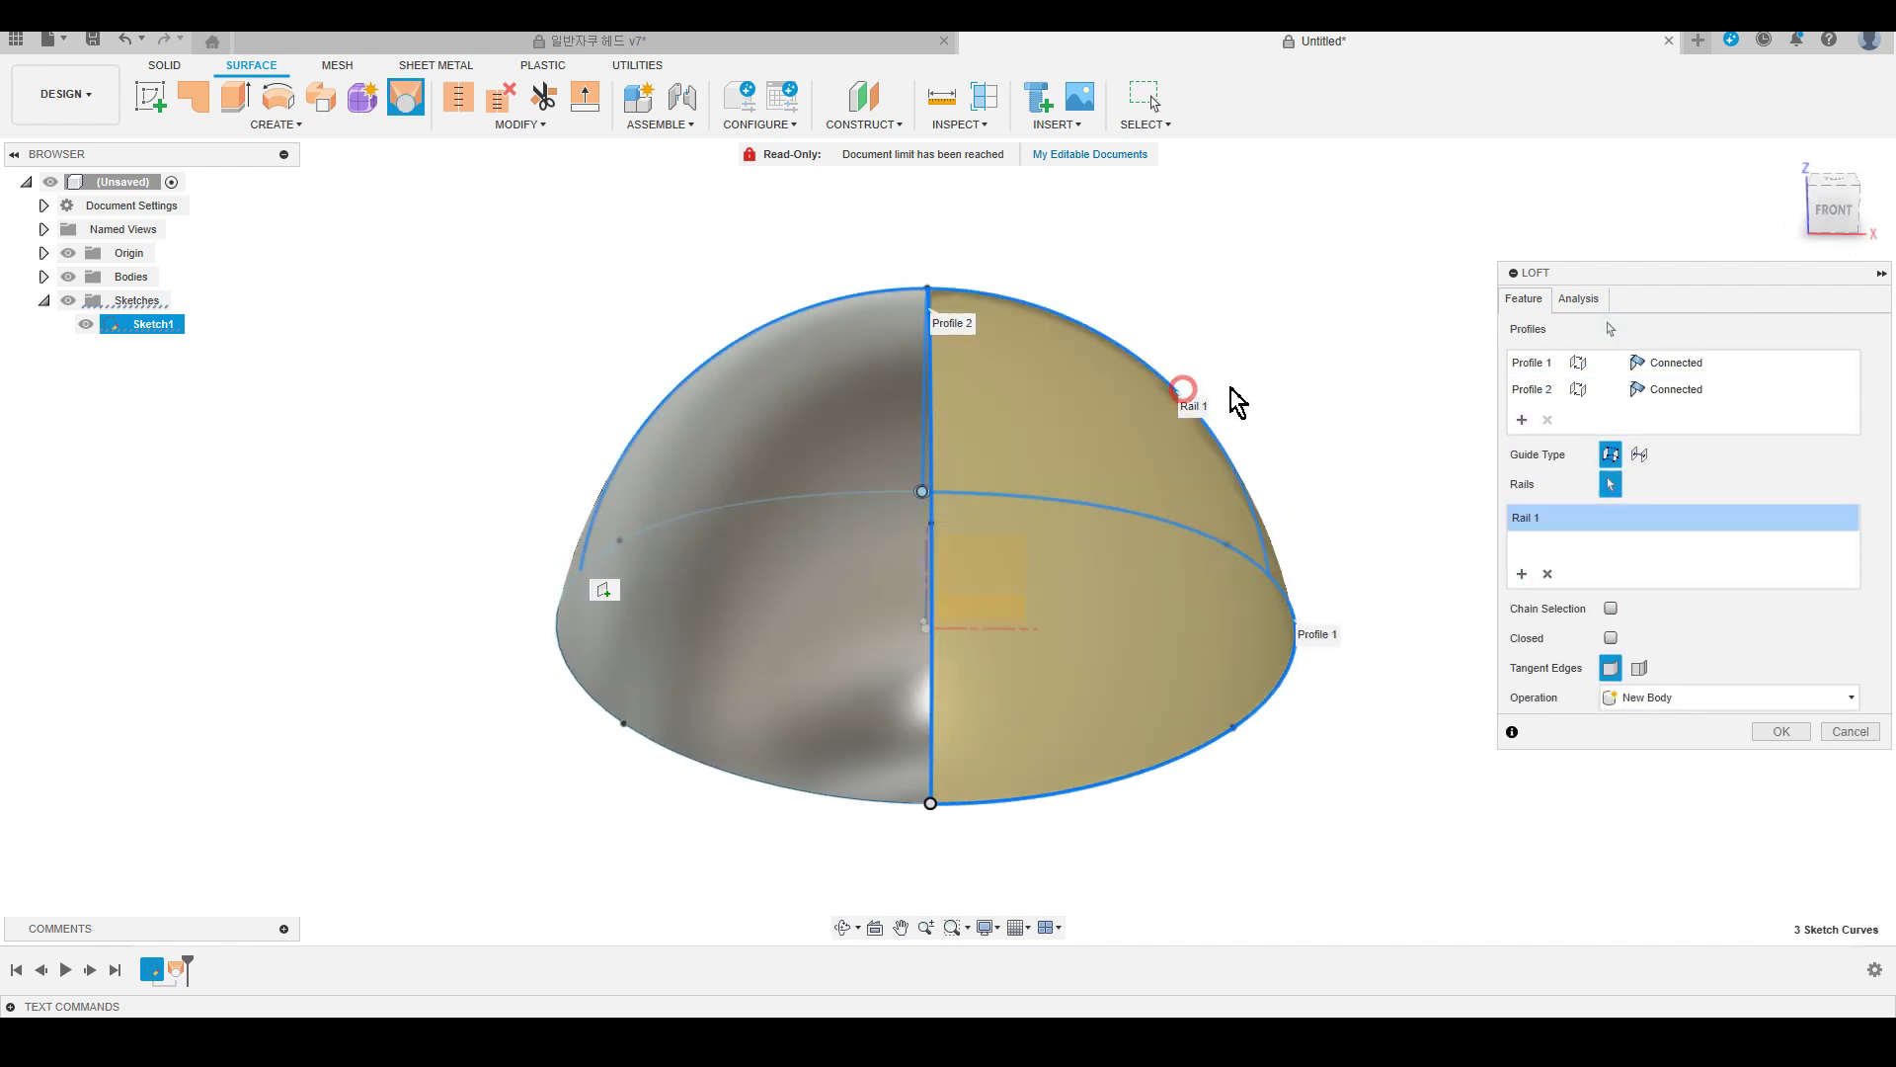
{"action": "left_click", "coordinate": [1782, 732]}
{"action": "mouse_move", "coordinate": [1786, 732]}
{"action": "middle_mouse_down", "text": "shift"}
{"action": "mouse_move", "coordinate": [1452, 774]}
{"action": "mouse_move", "coordinate": [999, 665]}
{"action": "mouse_move", "coordinate": [992, 583]}
{"action": "middle_mouse_up", "text": "shift"}
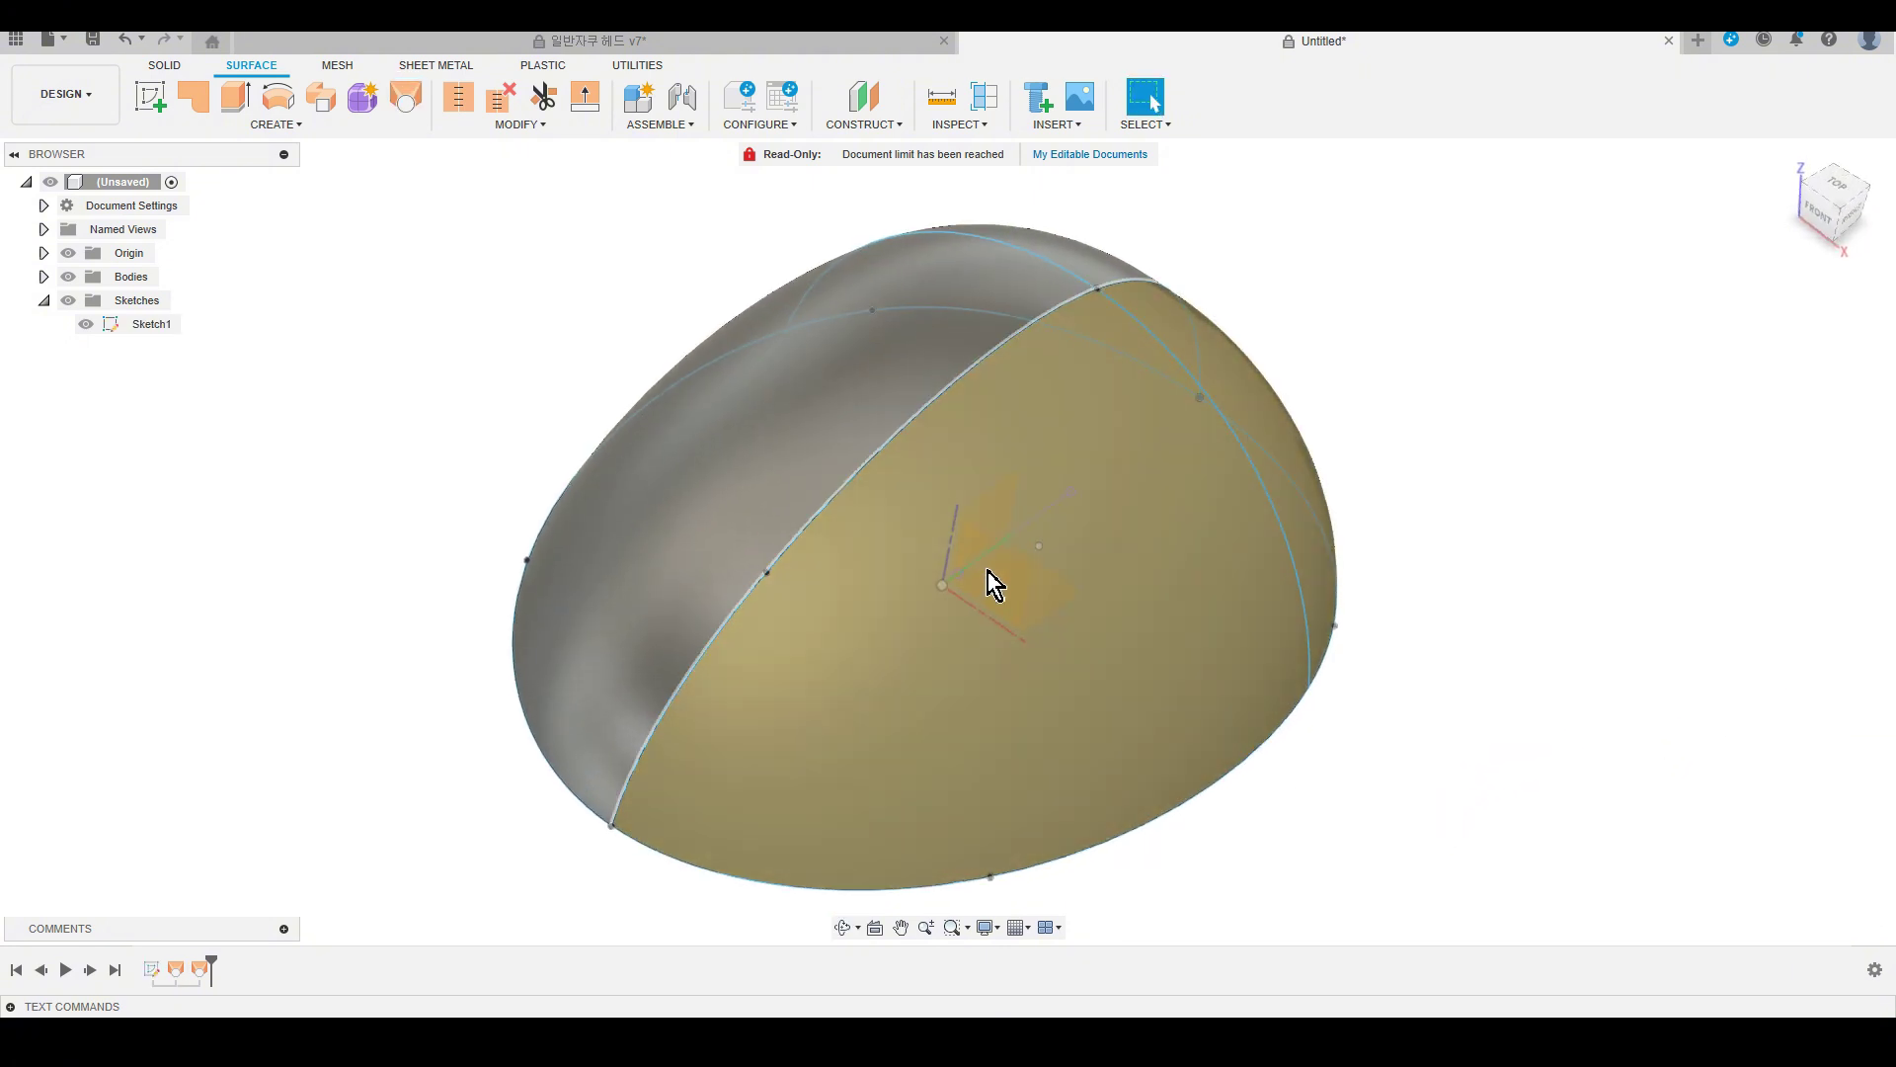
Reverse the normal of the lighter dome half.
{"action": "left_click", "coordinate": [508, 127]}
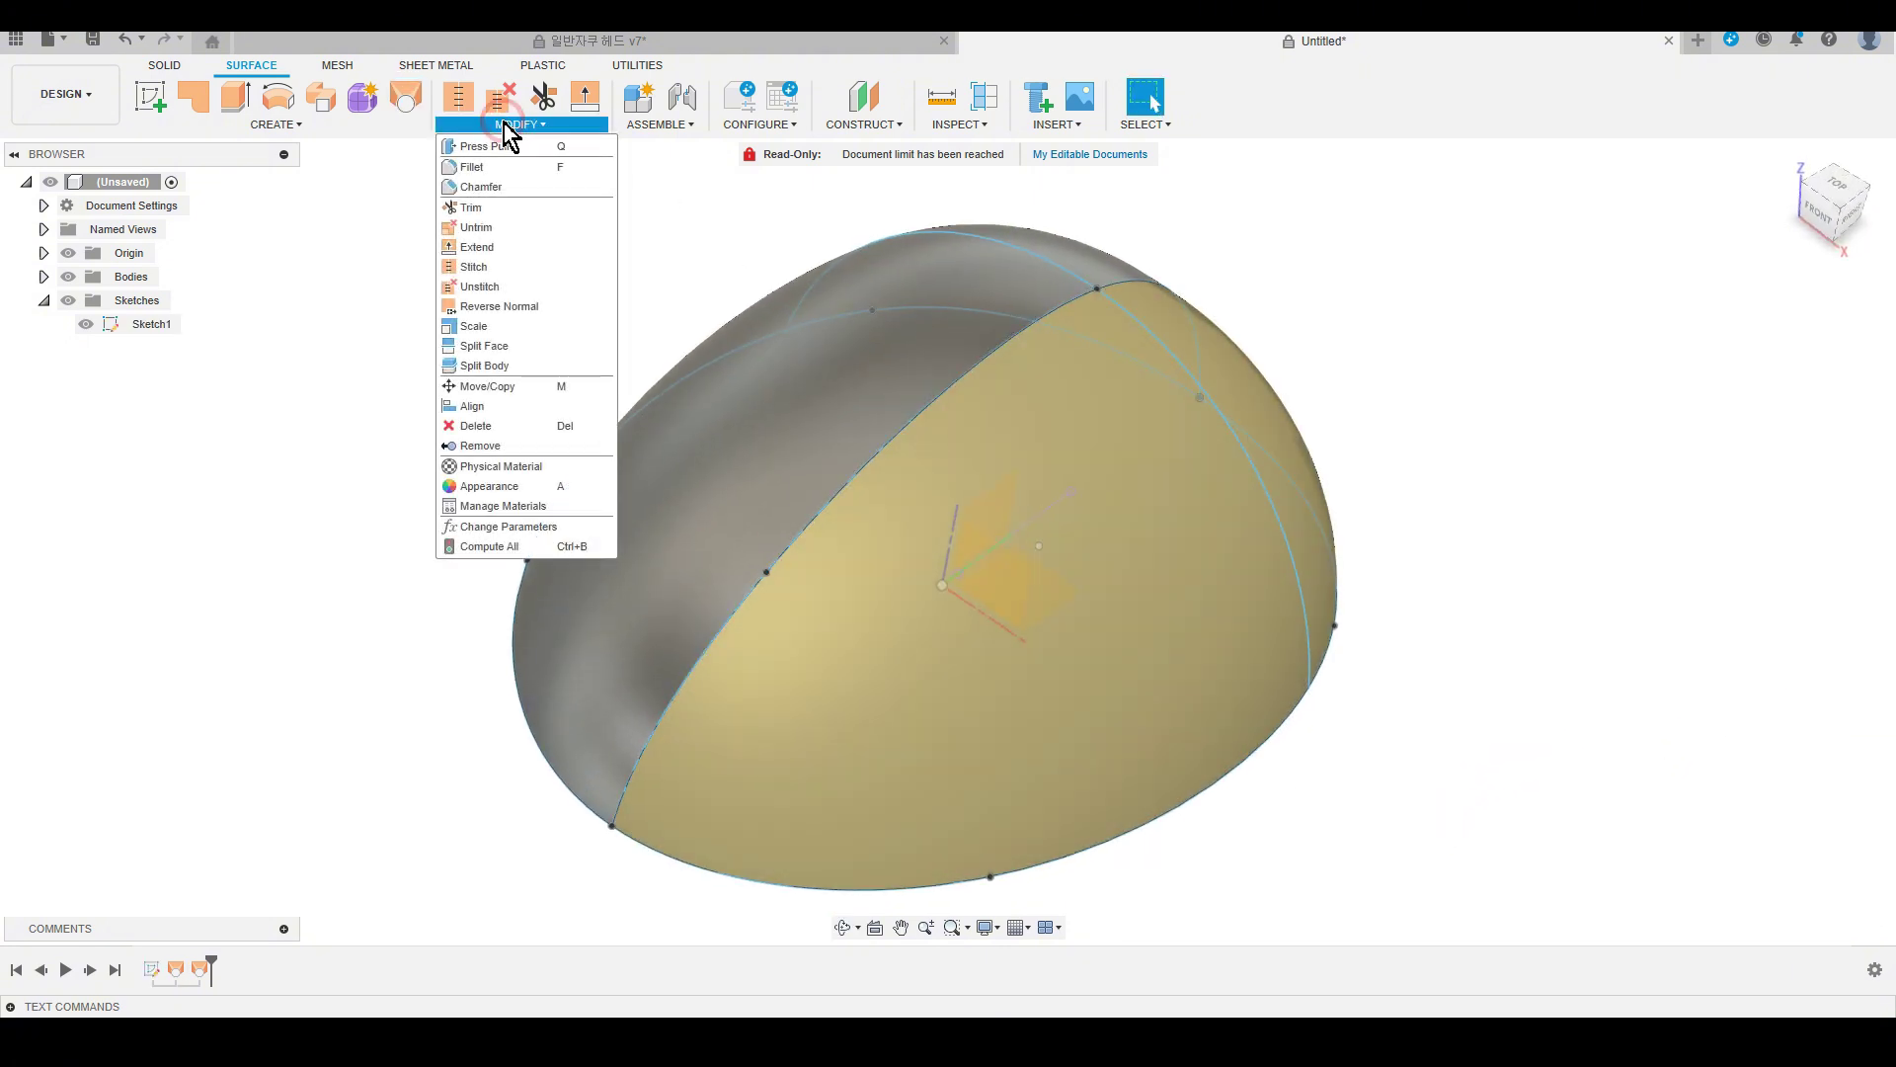
{"action": "left_click", "coordinate": [502, 307]}
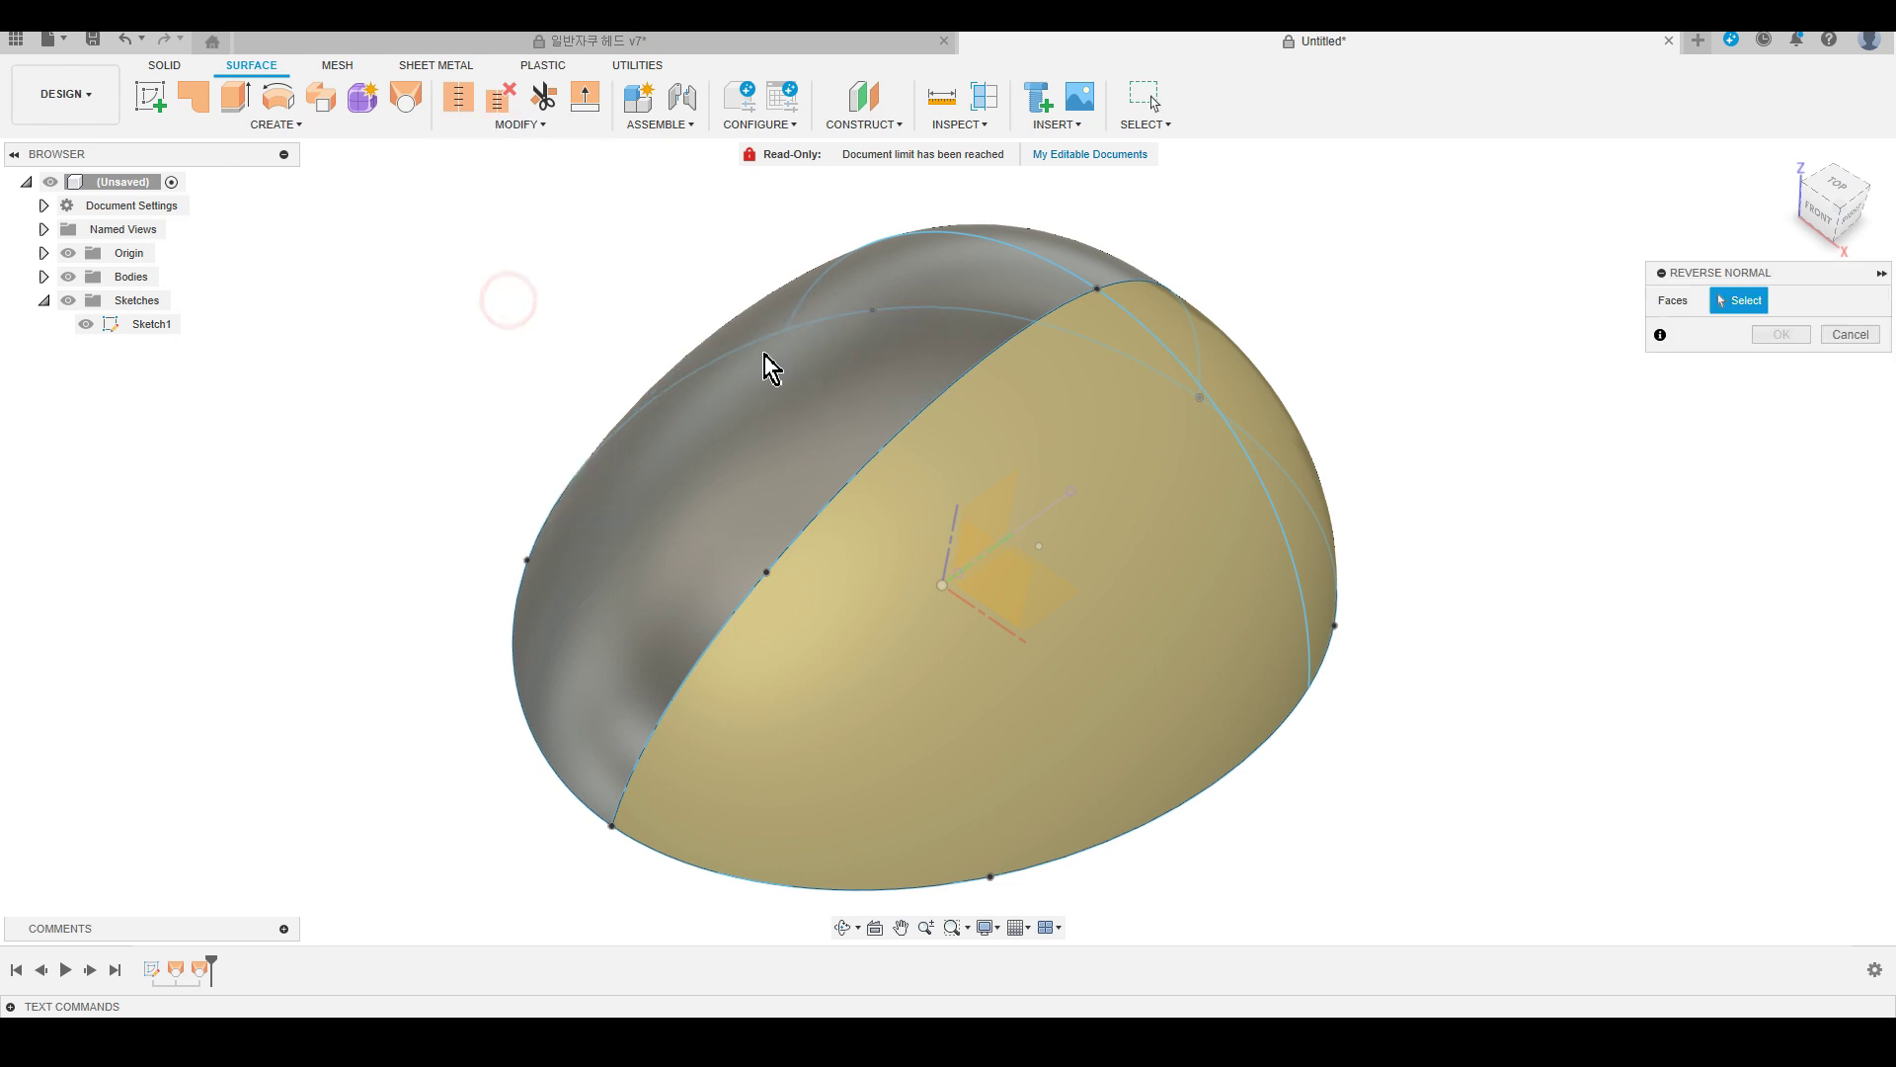
{"action": "left_click", "coordinate": [1165, 550]}
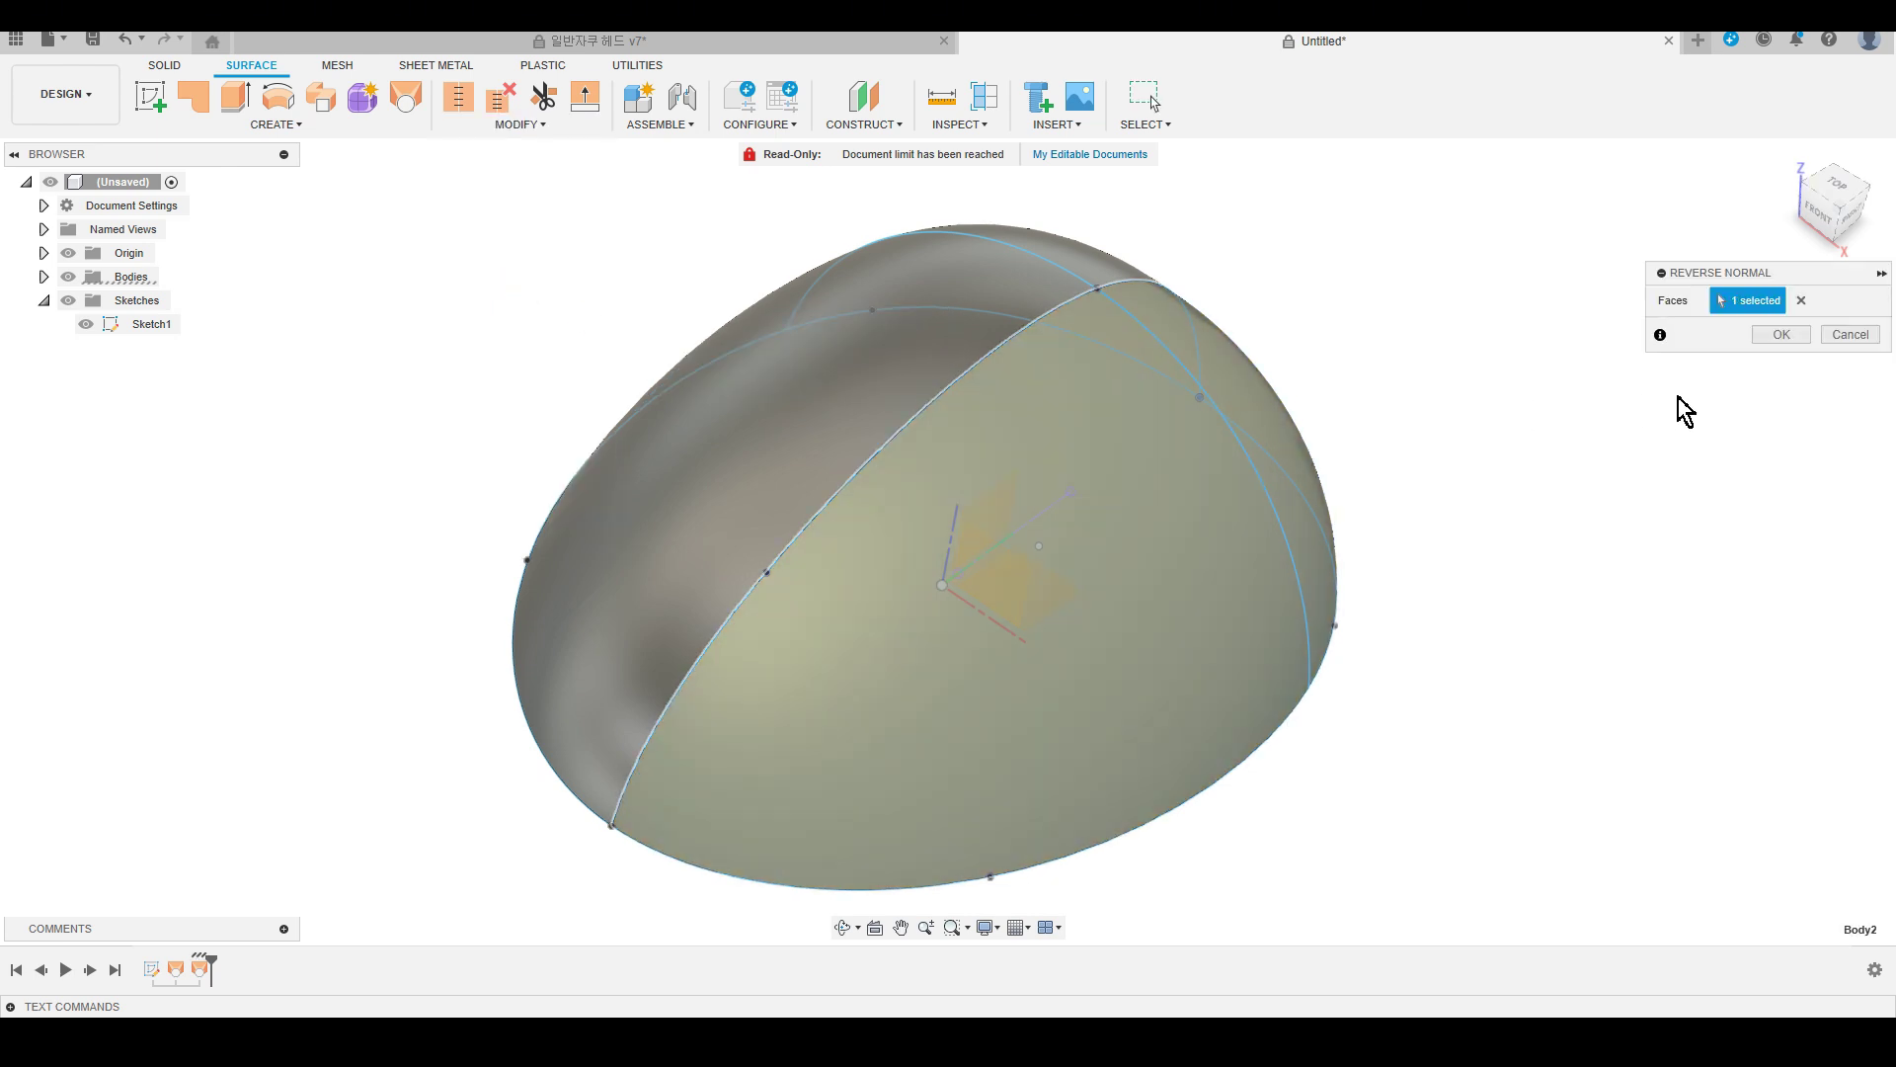
{"action": "left_click", "coordinate": [1778, 336]}
Close the dome's open base with a flat patch on the base curve loop.
{"action": "mouse_move", "coordinate": [1490, 656]}
{"action": "middle_mouse_down", "text": "shift"}
{"action": "mouse_move", "coordinate": [1514, 612]}
{"action": "mouse_move", "coordinate": [1473, 587]}
{"action": "middle_mouse_up", "text": "shift"}
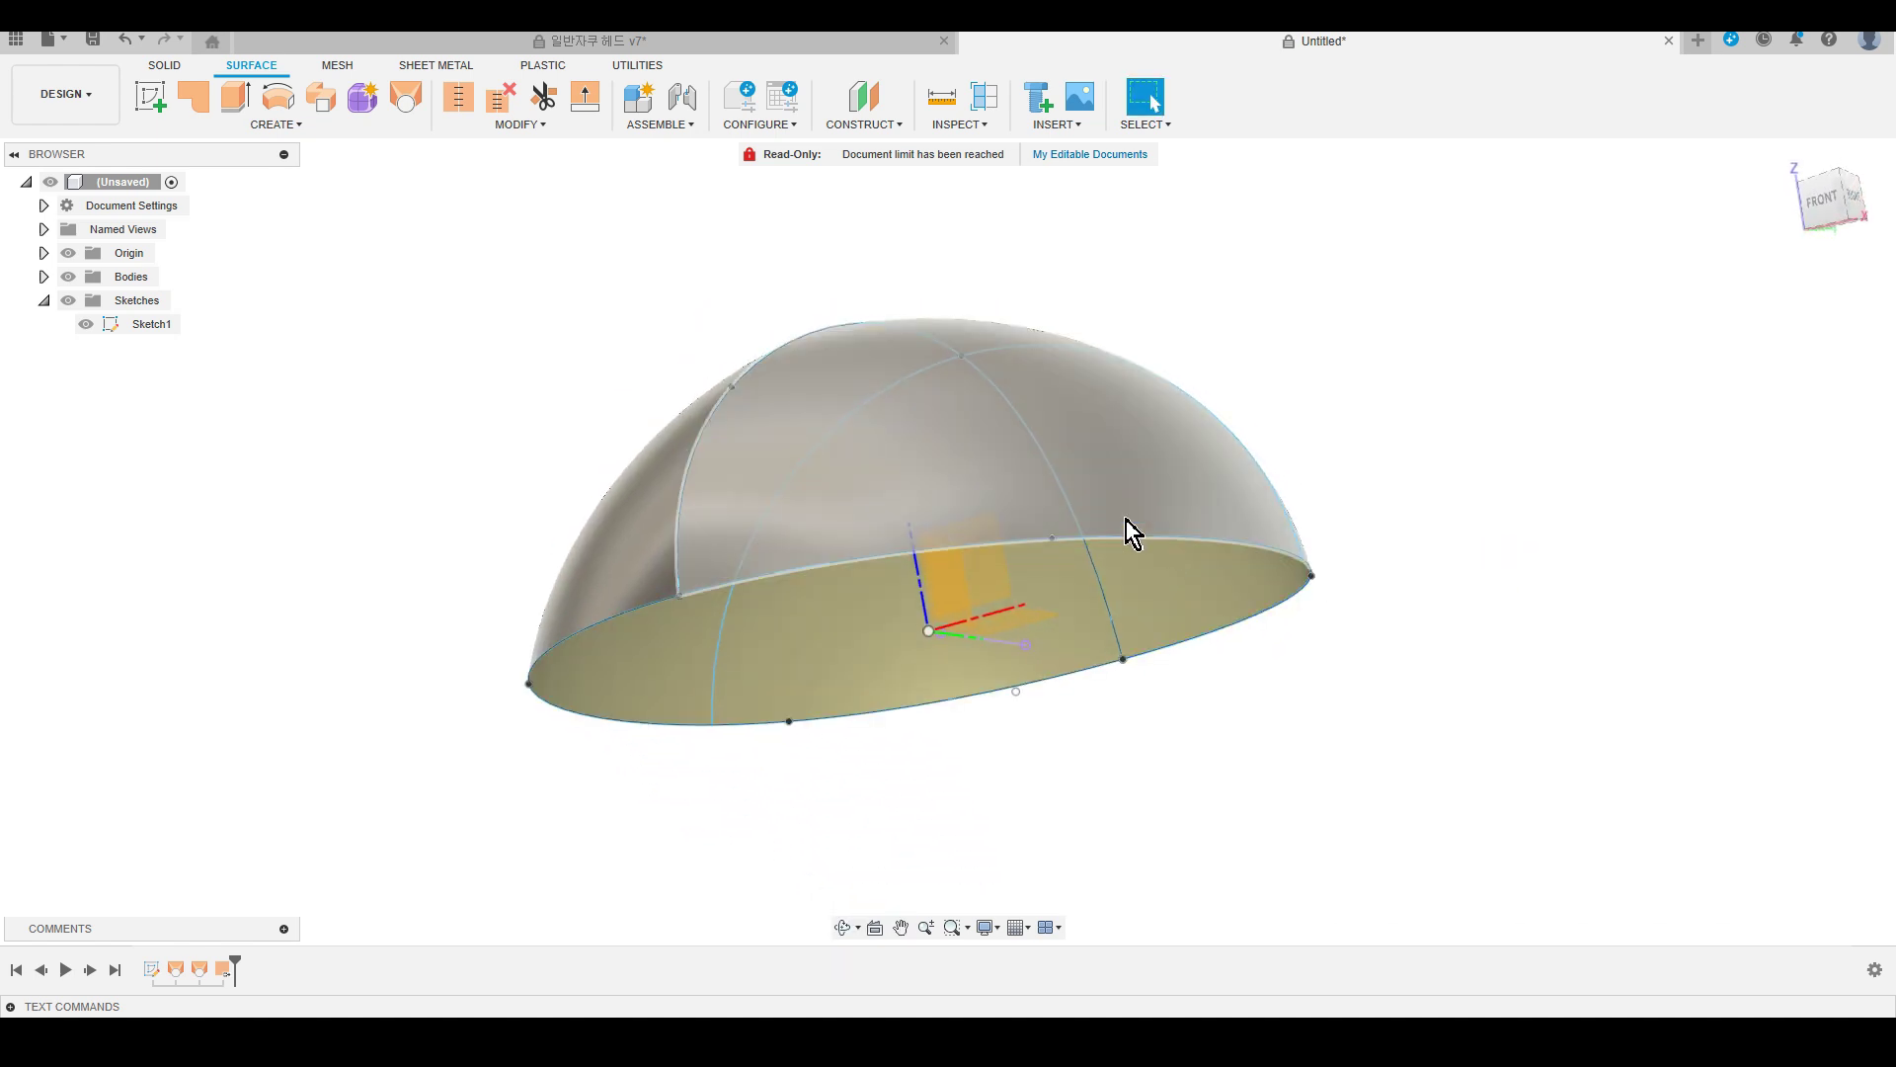
{"action": "left_click", "coordinate": [196, 109]}
{"action": "middle_click_drag", "start_coordinate": [1199, 411], "coordinate": [1173, 445], "text": "shift"}
{"action": "left_click", "coordinate": [1170, 437]}
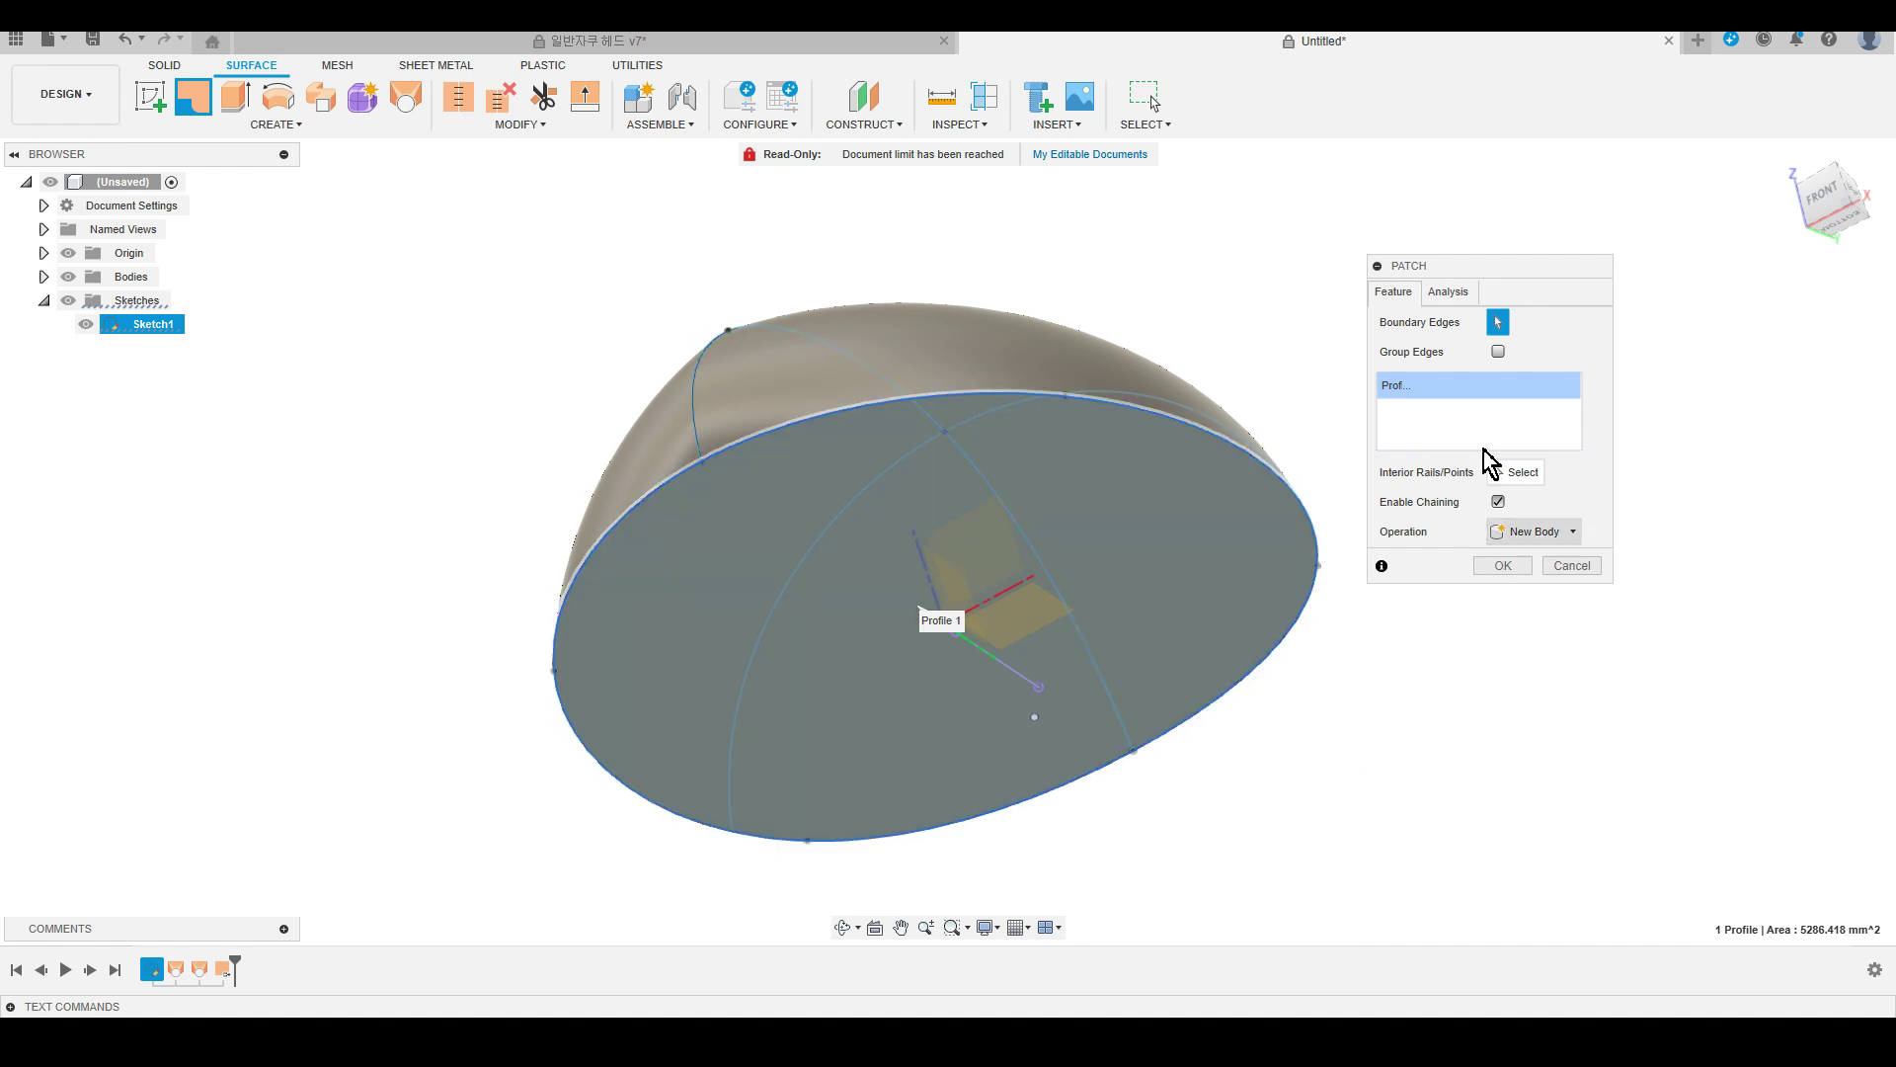
{"action": "left_click", "coordinate": [1504, 566]}
Hide the sketches and reverse the normal of the dome's flat bottom face.
{"action": "middle_click_drag", "start_coordinate": [1574, 652], "coordinate": [1576, 658], "text": "shift"}
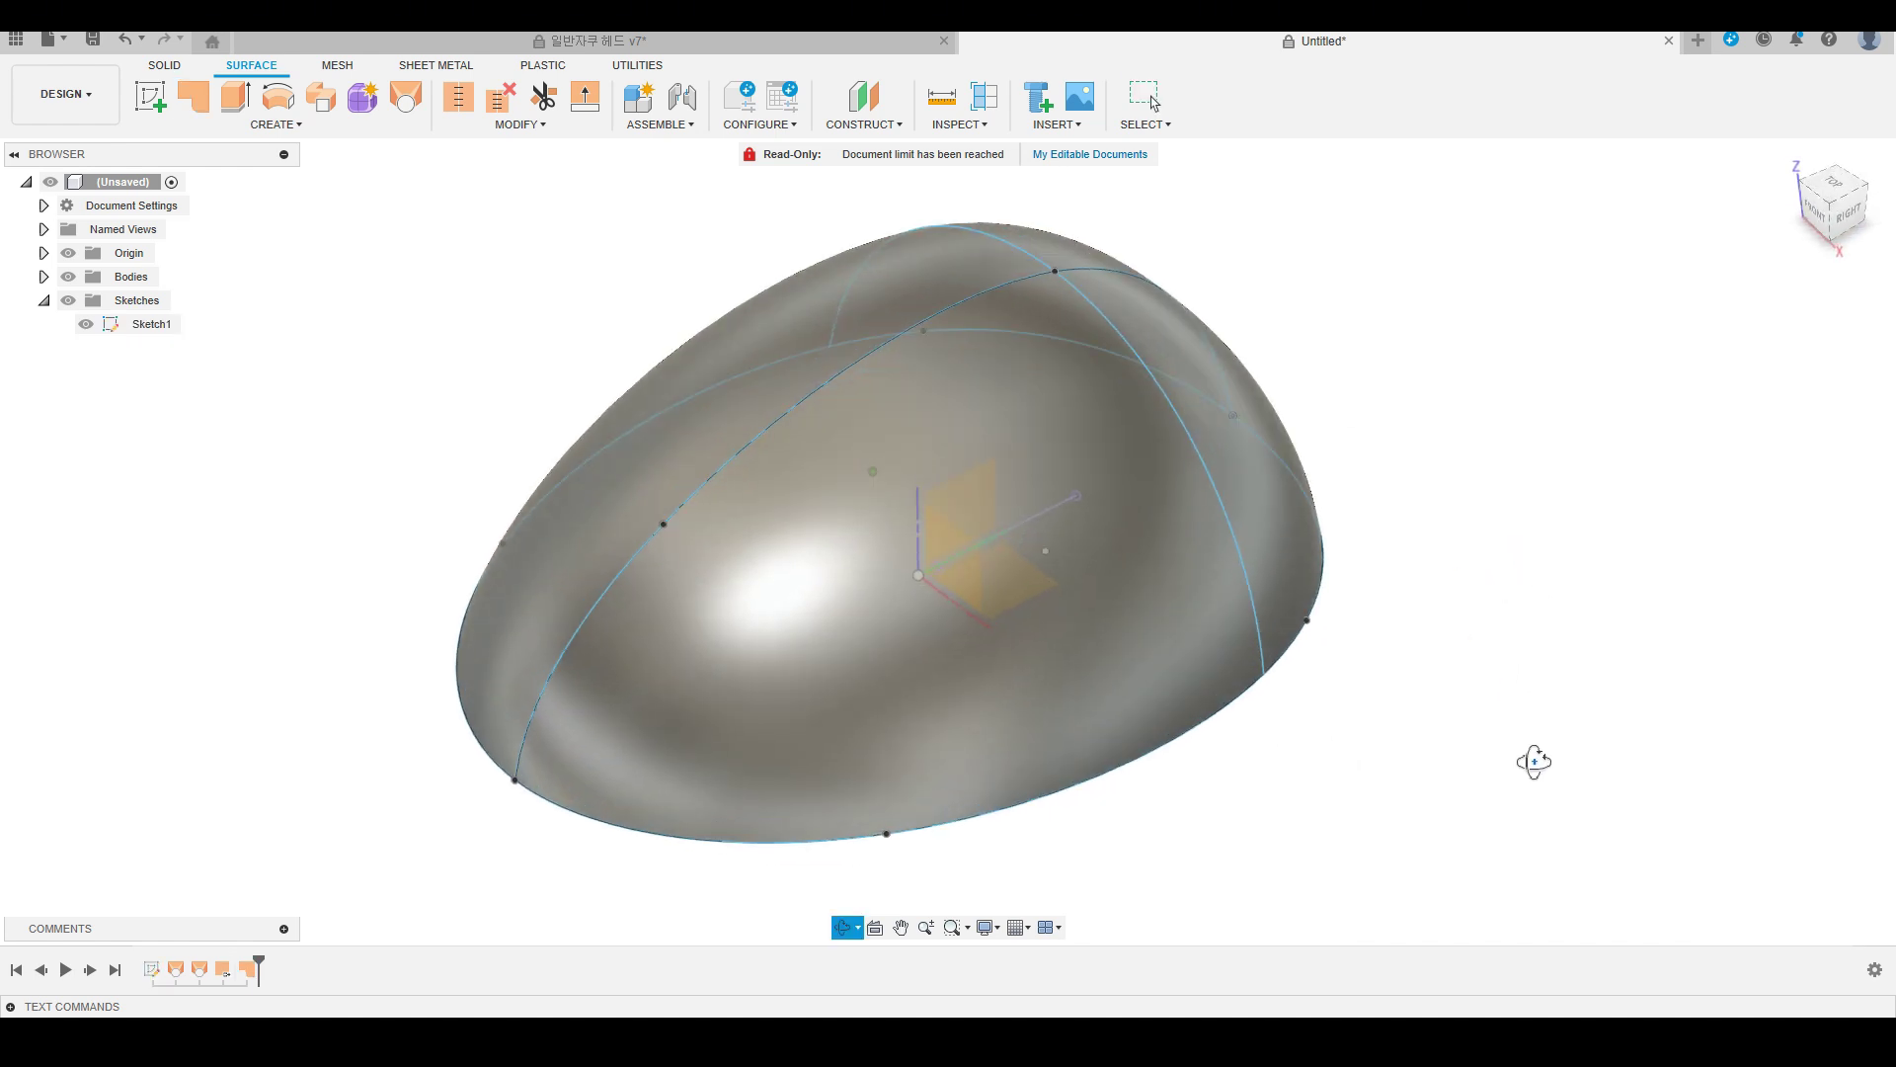
{"action": "left_click", "coordinate": [67, 300]}
{"action": "mouse_move", "coordinate": [1312, 600]}
{"action": "middle_mouse_down", "text": "shift"}
{"action": "mouse_move", "coordinate": [1410, 592]}
{"action": "mouse_move", "coordinate": [1406, 476]}
{"action": "mouse_move", "coordinate": [1376, 393]}
{"action": "middle_mouse_up", "text": "shift"}
{"action": "left_click", "coordinate": [520, 125]}
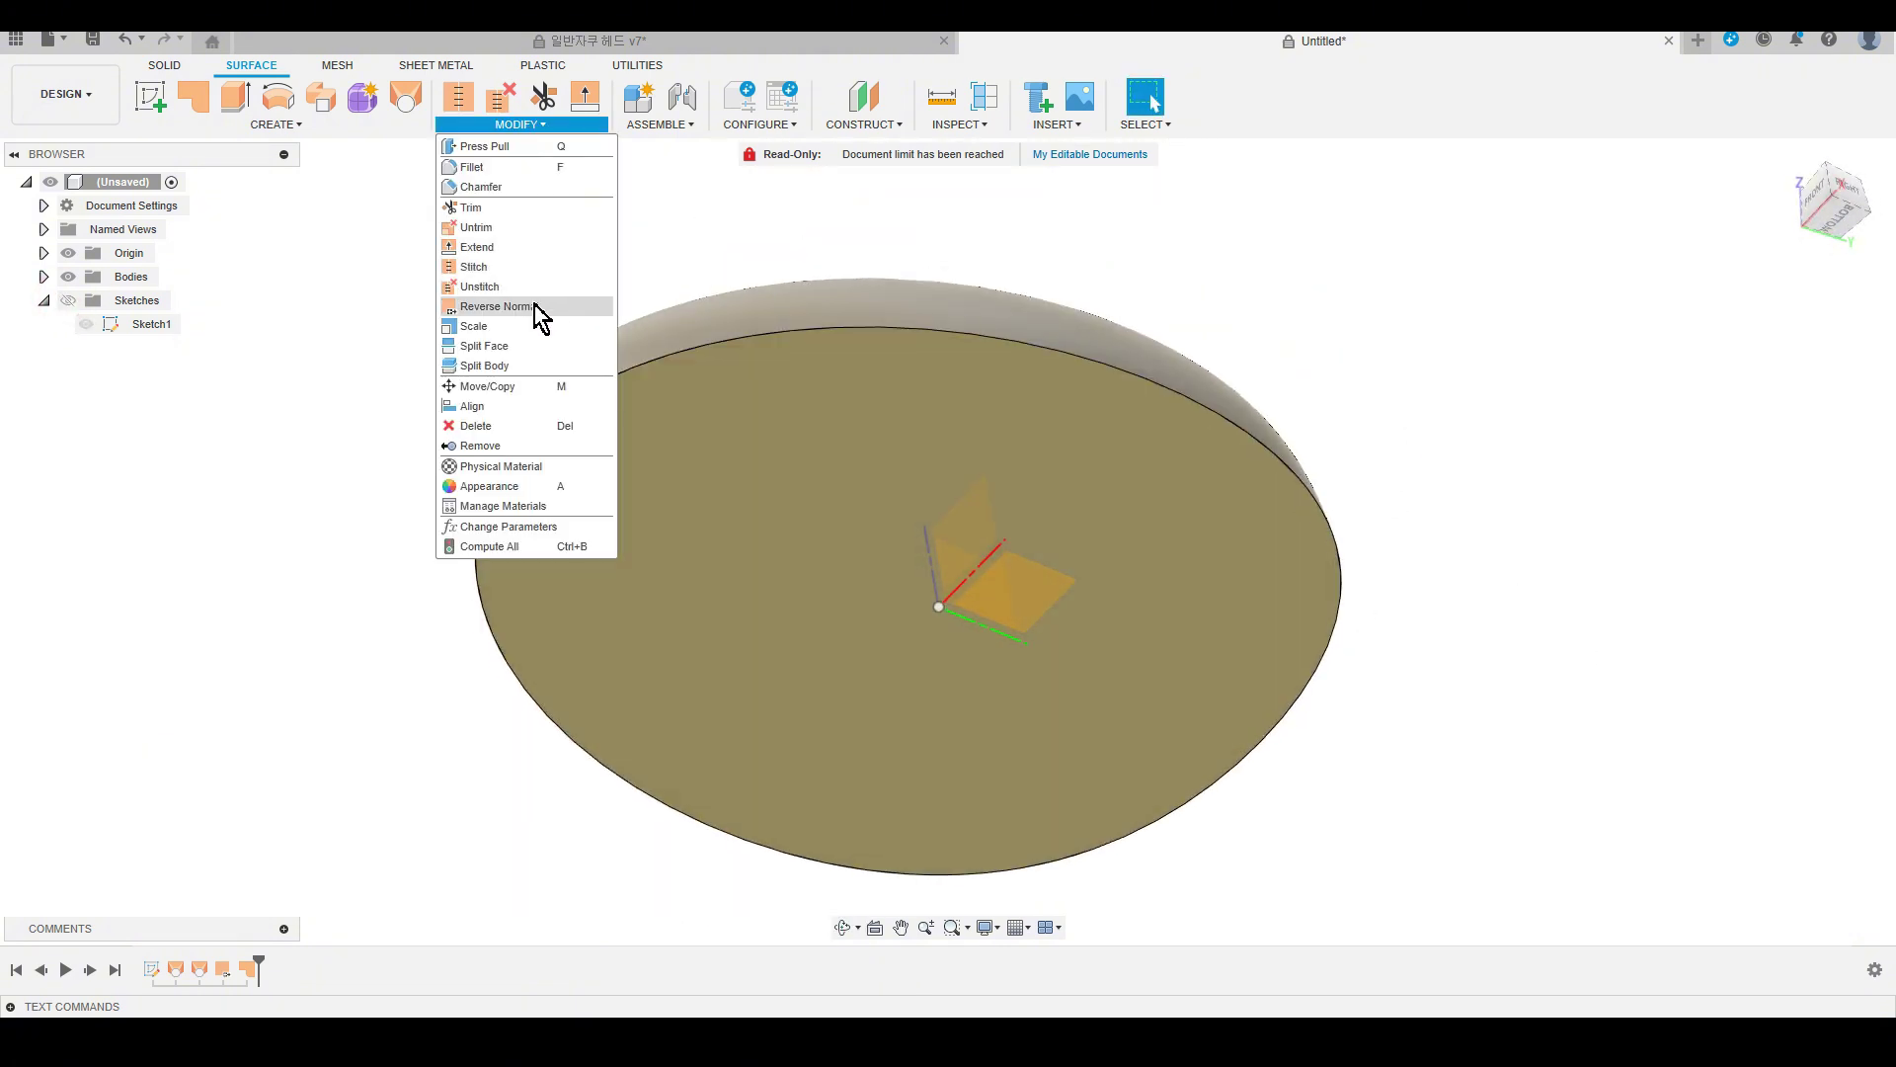
{"action": "left_click", "coordinate": [541, 317]}
{"action": "left_click", "coordinate": [796, 471]}
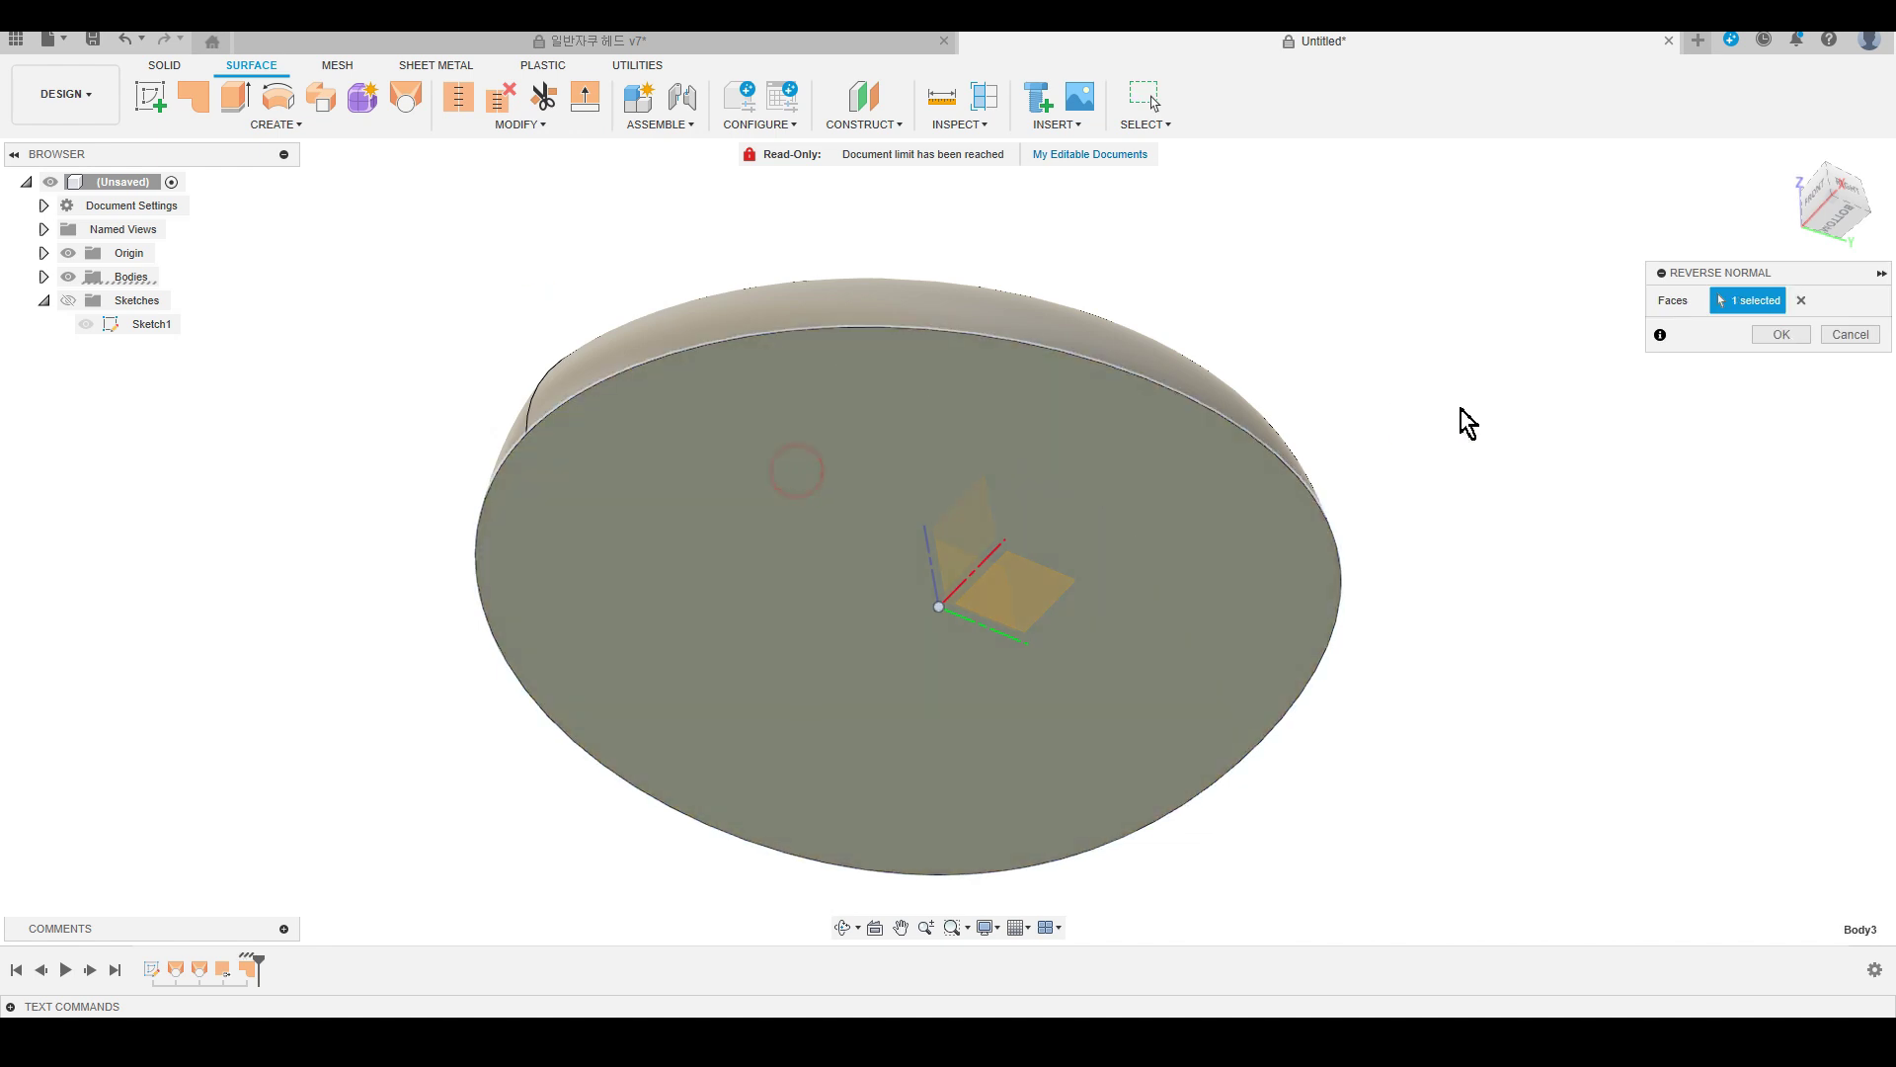
{"action": "left_click", "coordinate": [1778, 336]}
Check the capped, egg-shaped underside from the Right and Bottom ViewCube views.
{"action": "mouse_move", "coordinate": [1461, 369]}
{"action": "middle_mouse_down", "text": "shift"}
{"action": "mouse_move", "coordinate": [1418, 576]}
{"action": "mouse_move", "coordinate": [1792, 230]}
{"action": "middle_mouse_up", "text": "shift"}
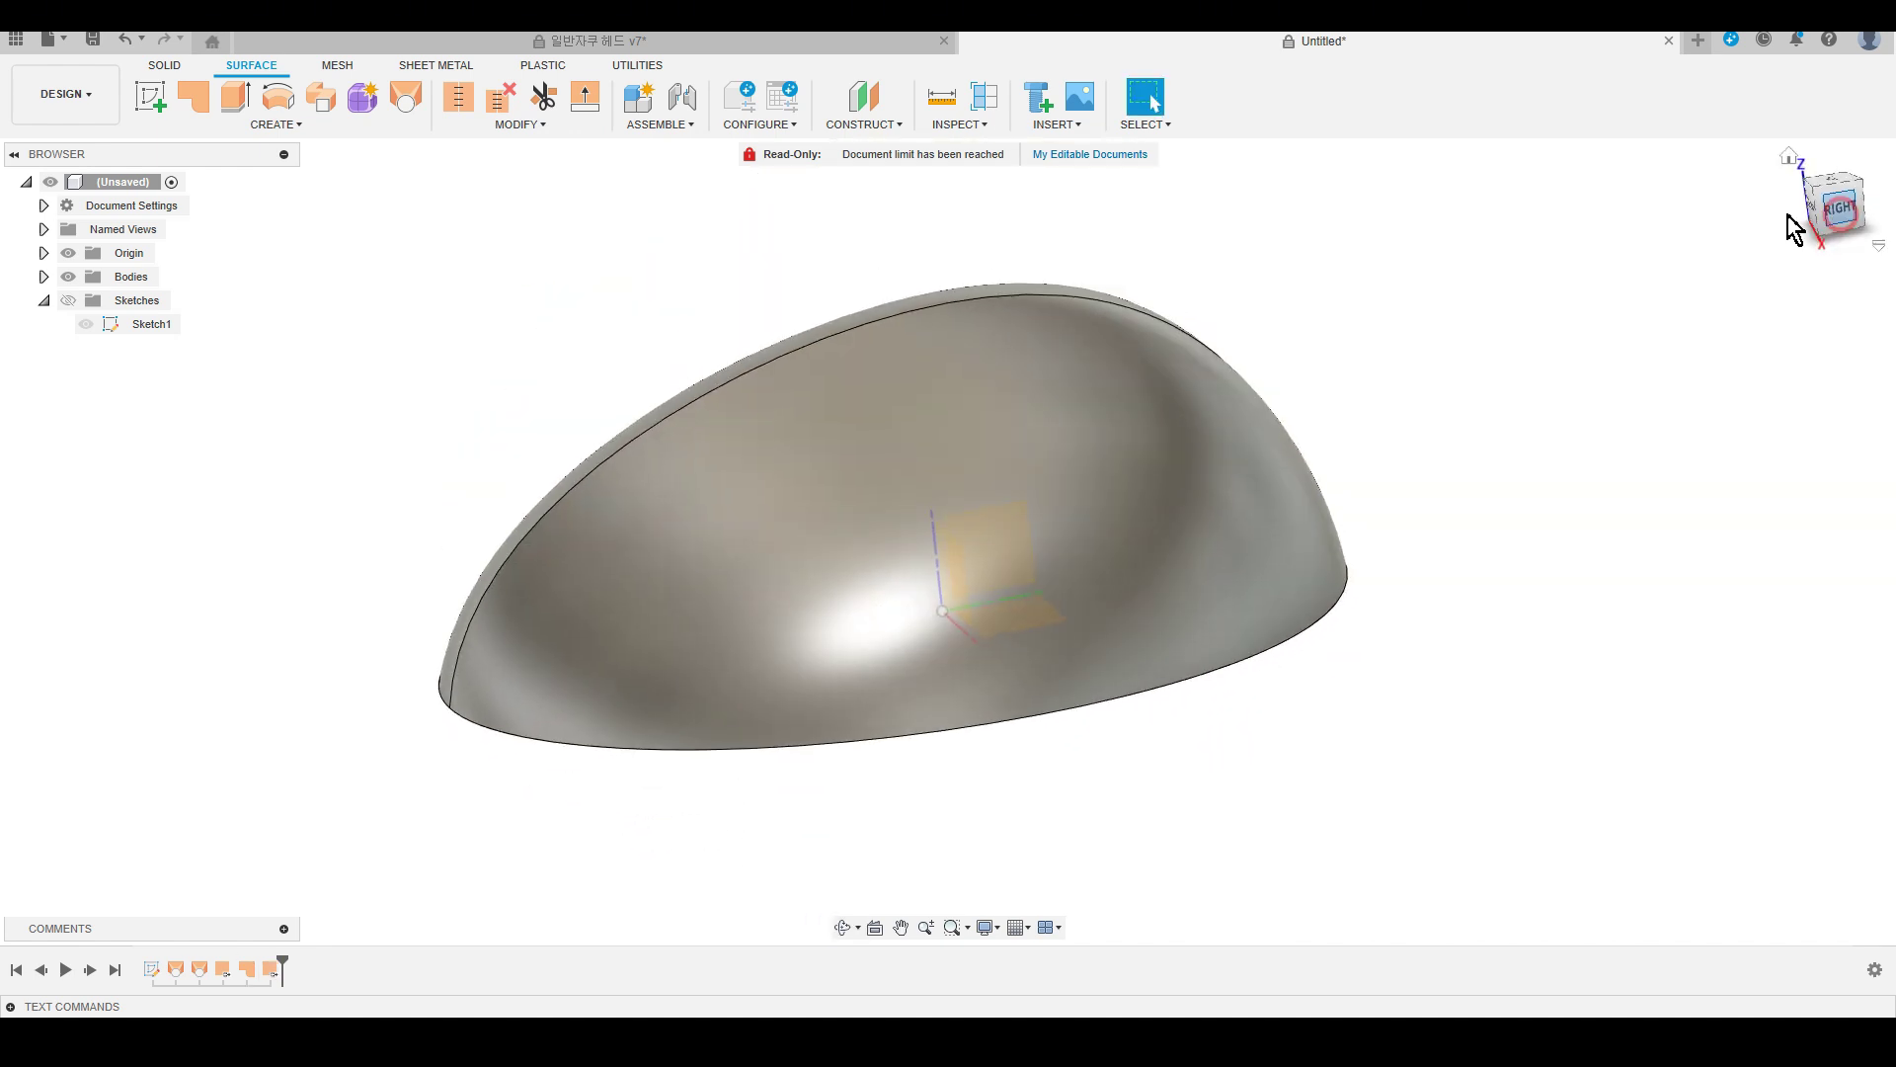
{"action": "left_click", "coordinate": [1790, 219]}
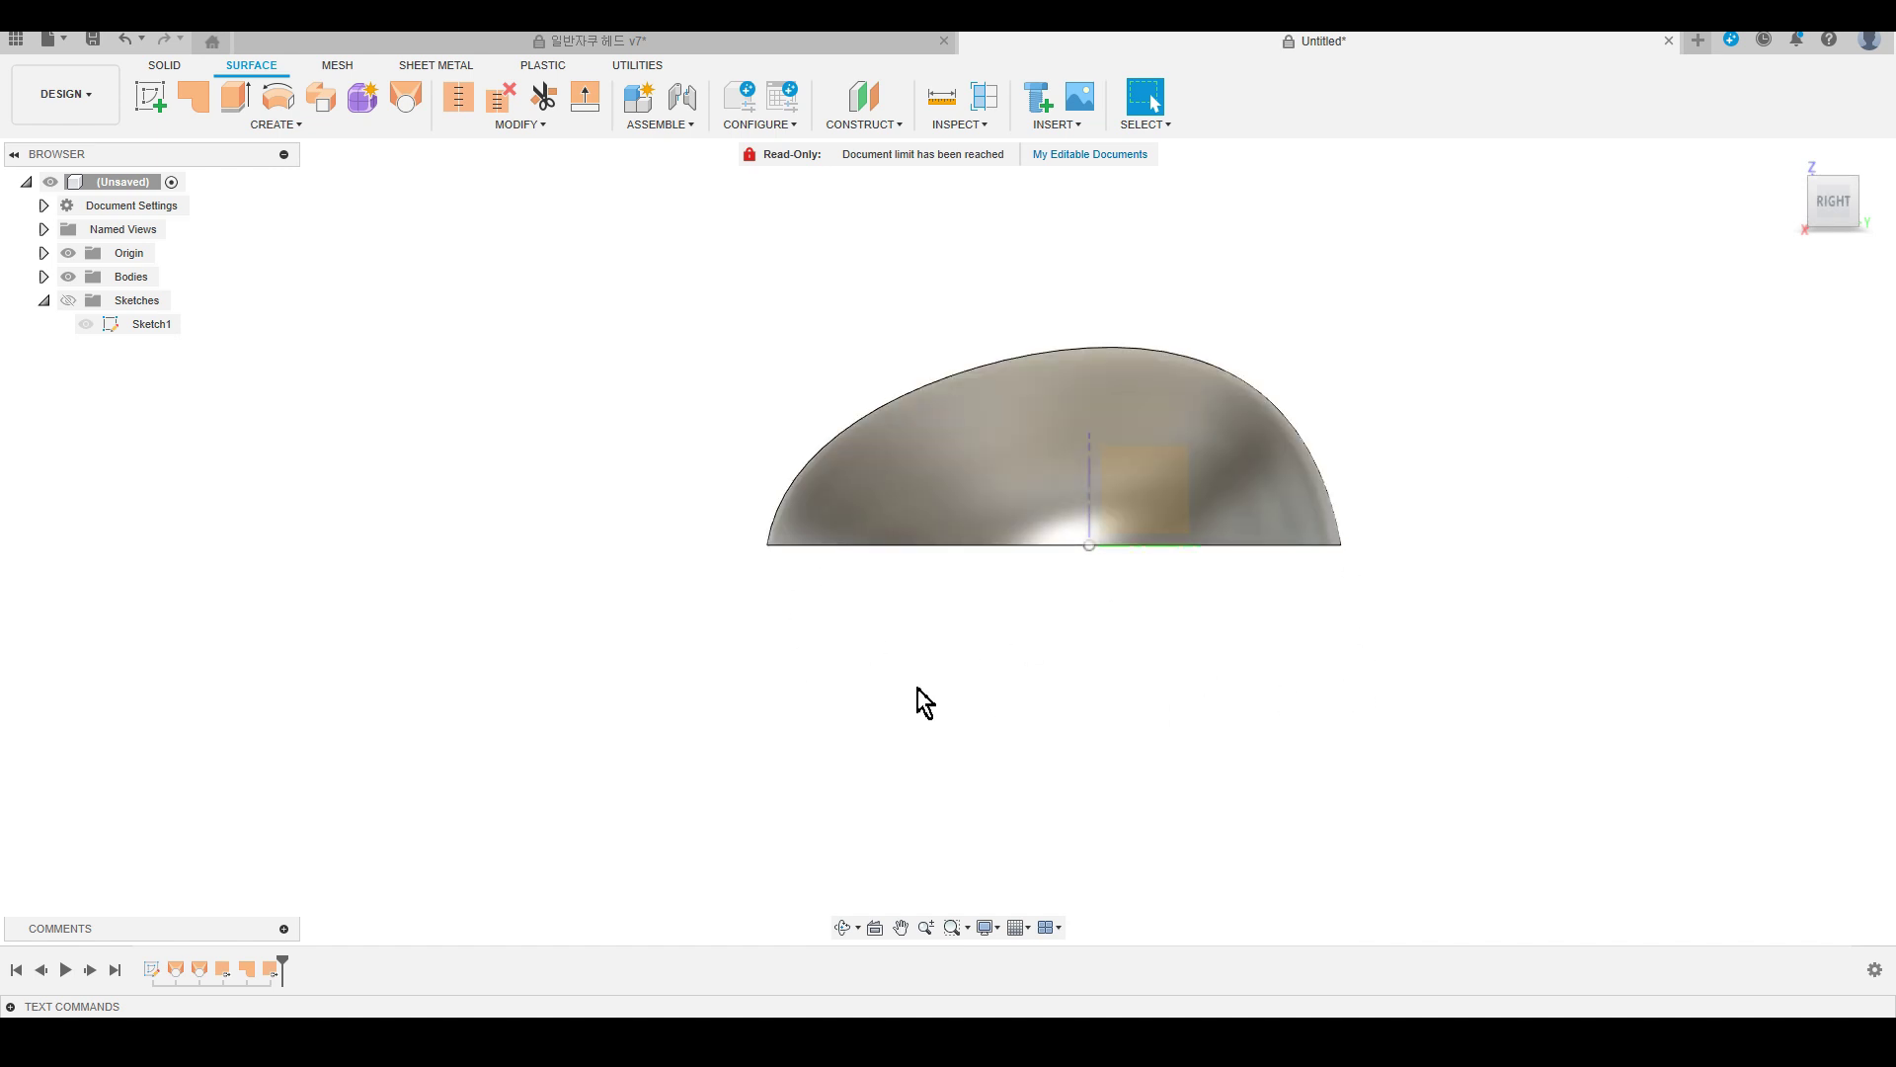
{"action": "left_click", "coordinate": [1833, 242]}
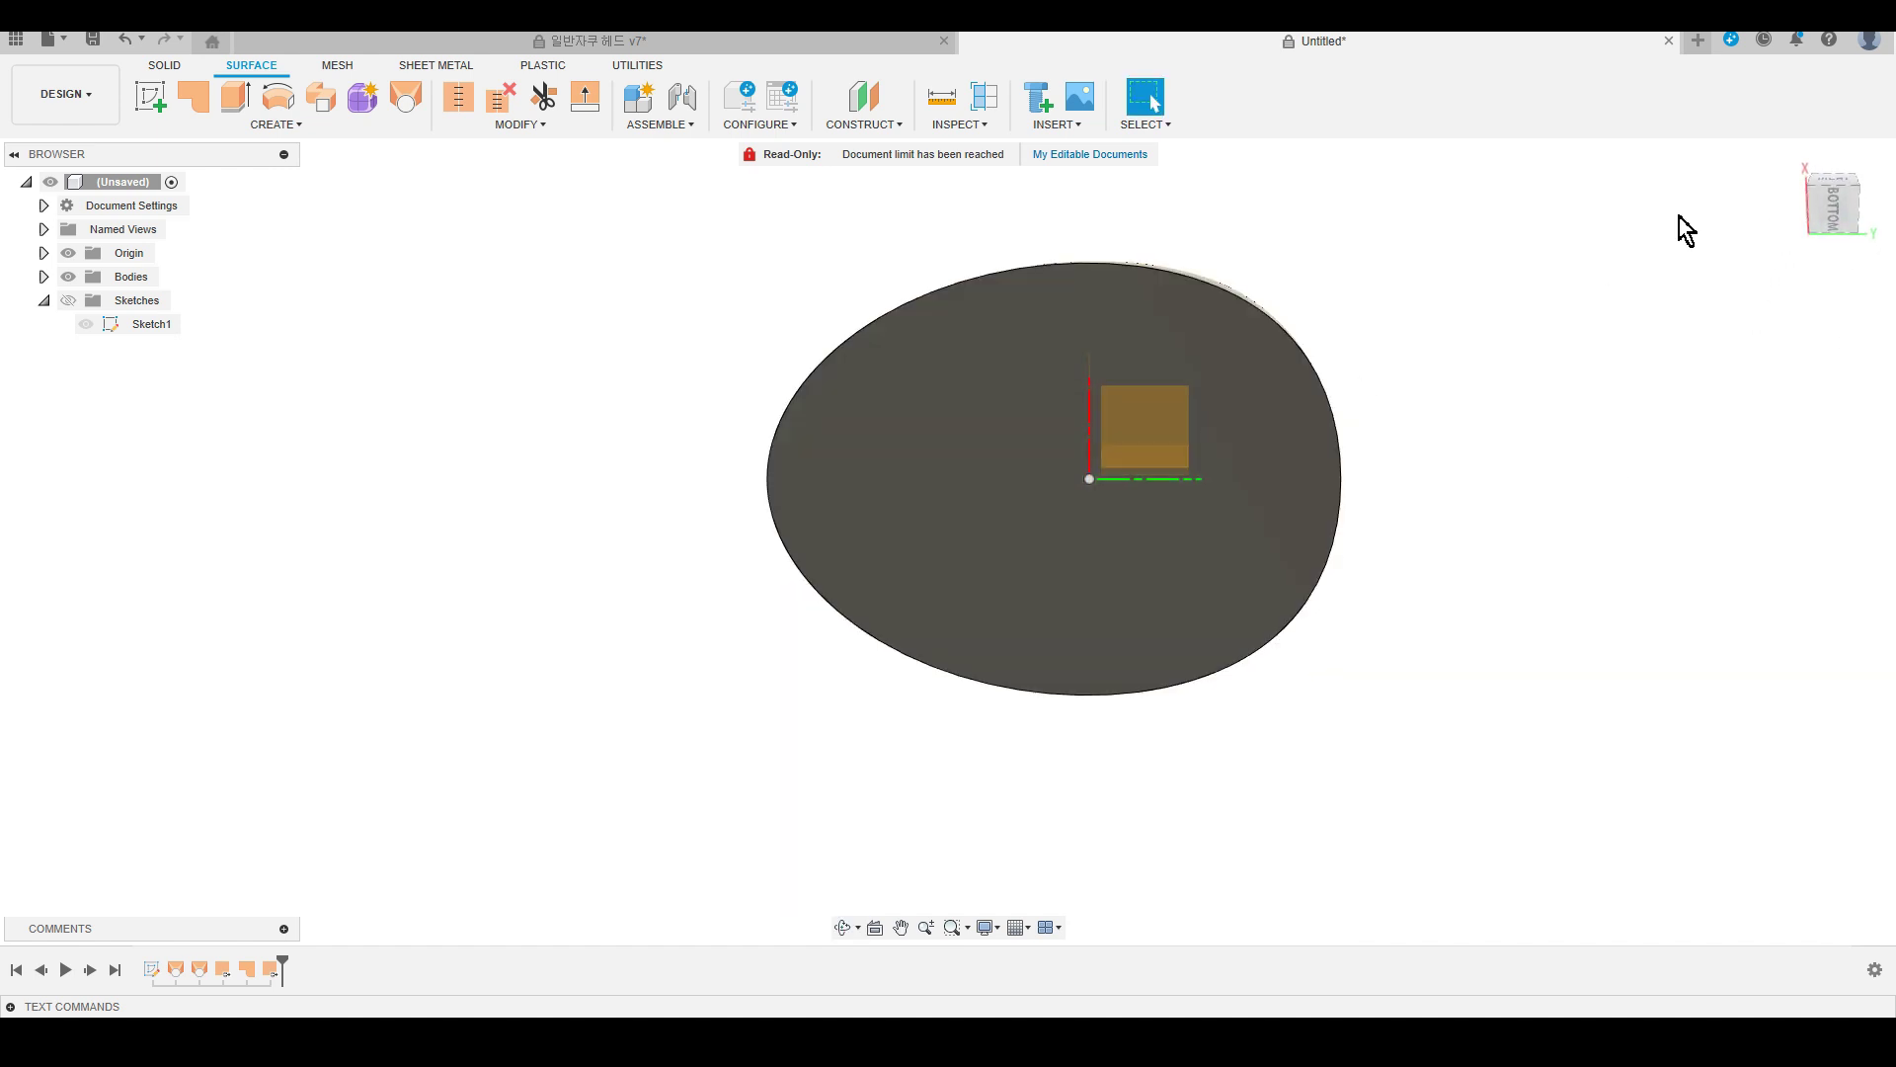
{"action": "left_click", "coordinate": [1834, 203]}
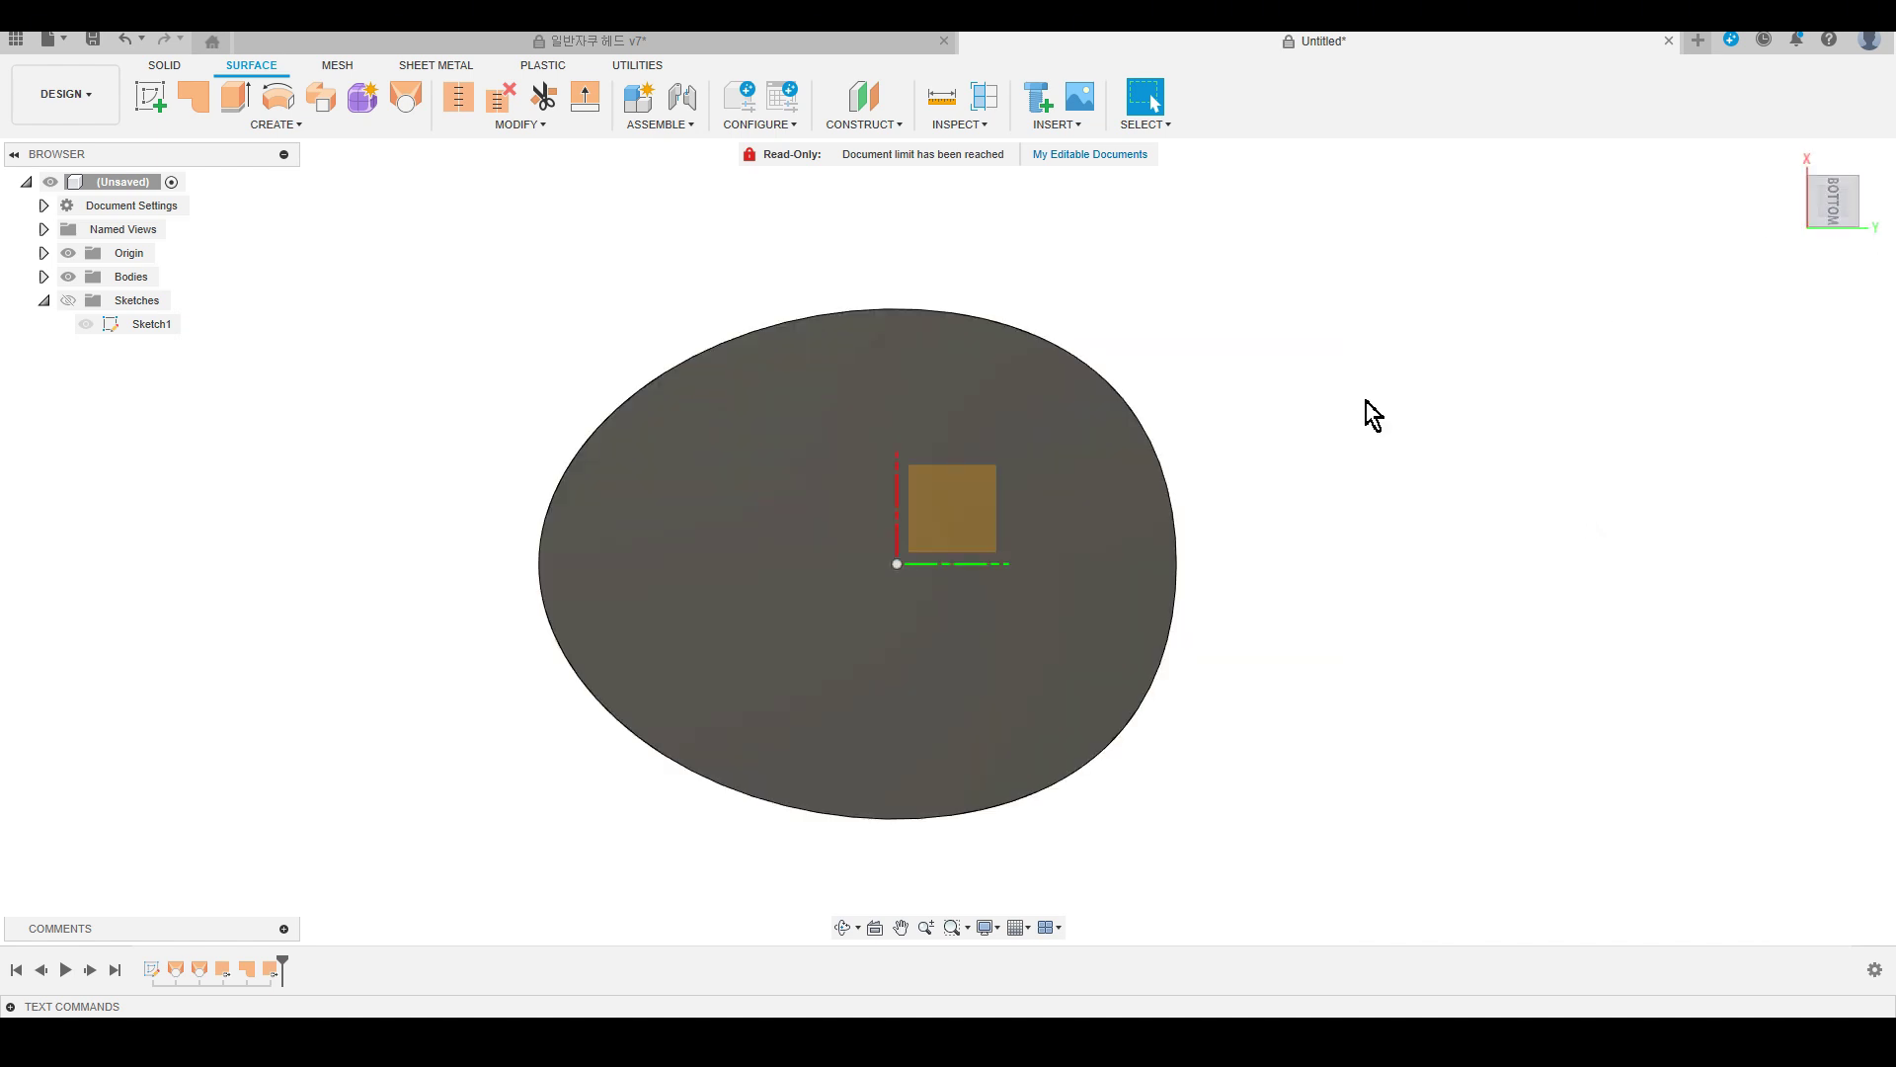
{"action": "mouse_move", "coordinate": [1834, 199]}
{"action": "left_click", "coordinate": [1886, 175]}
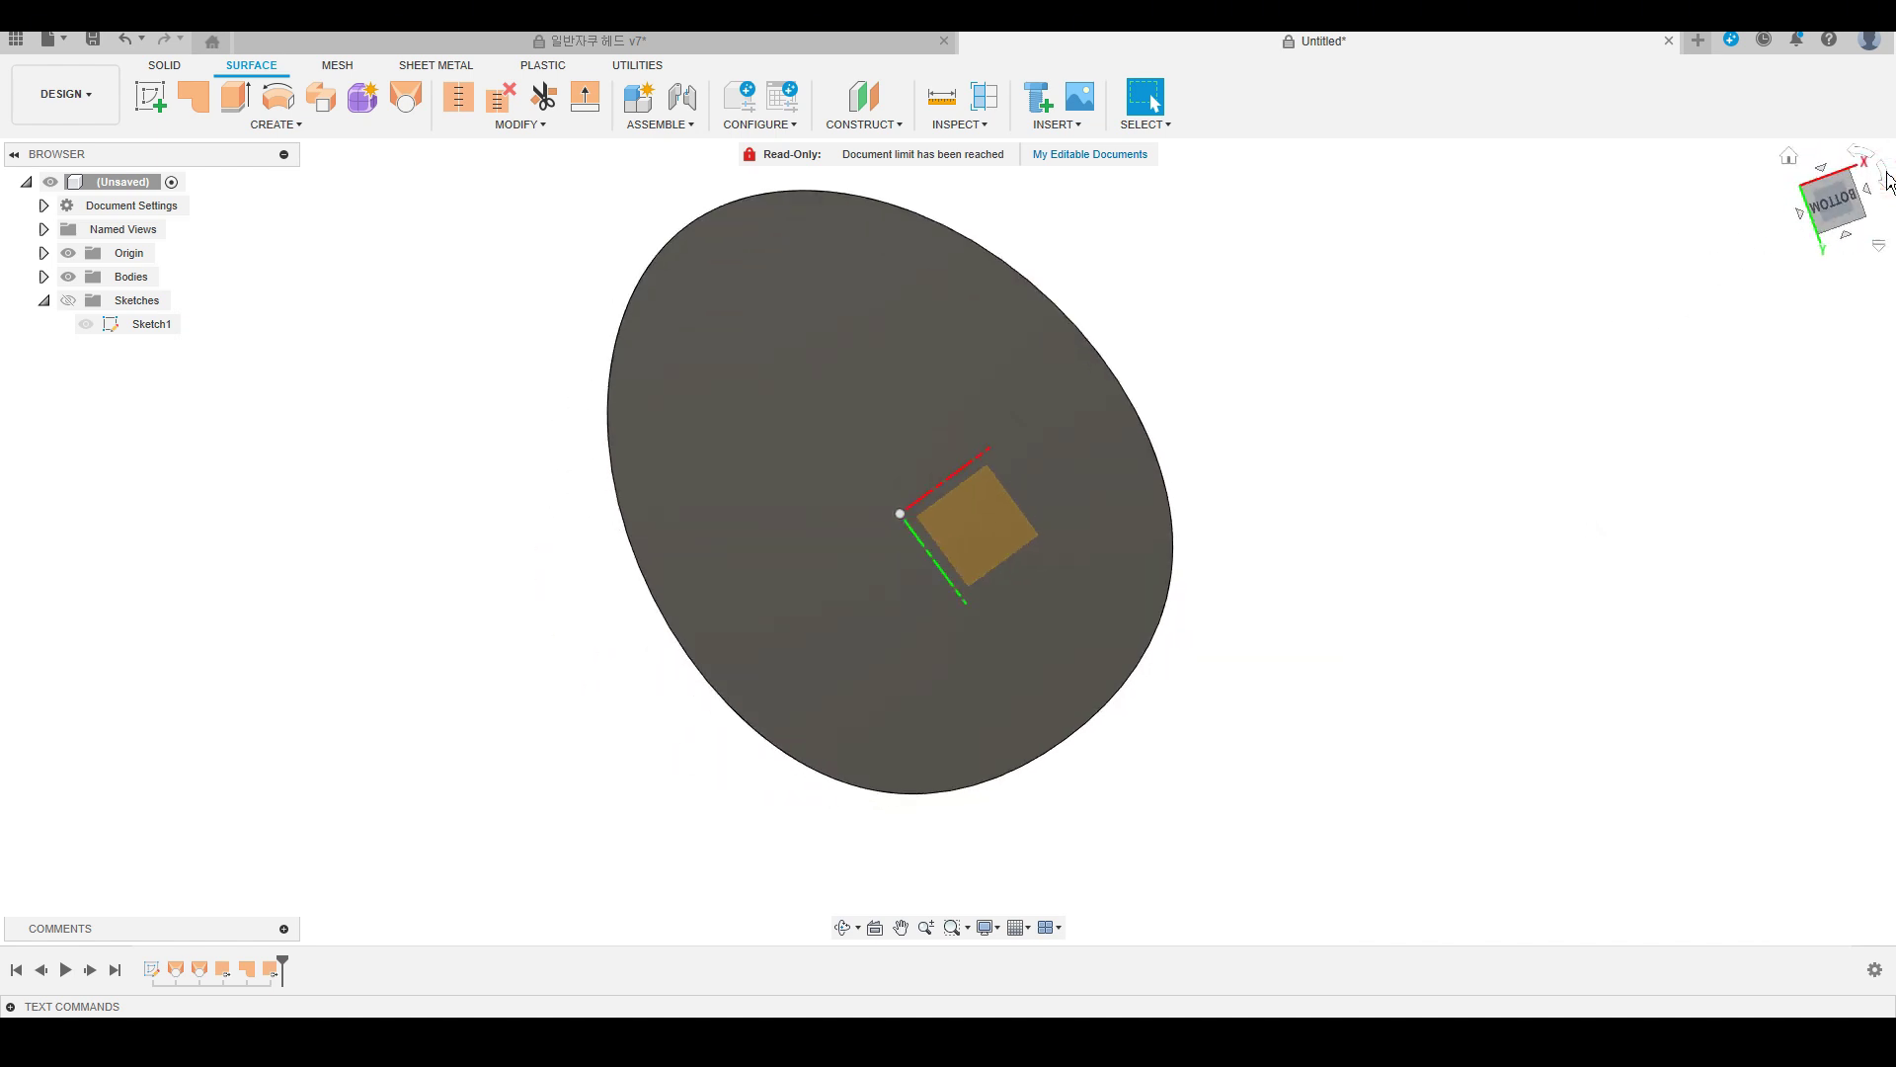
{"action": "scroll", "coordinate": [1289, 587], "scroll_direction": "down", "scroll_amount": 1}
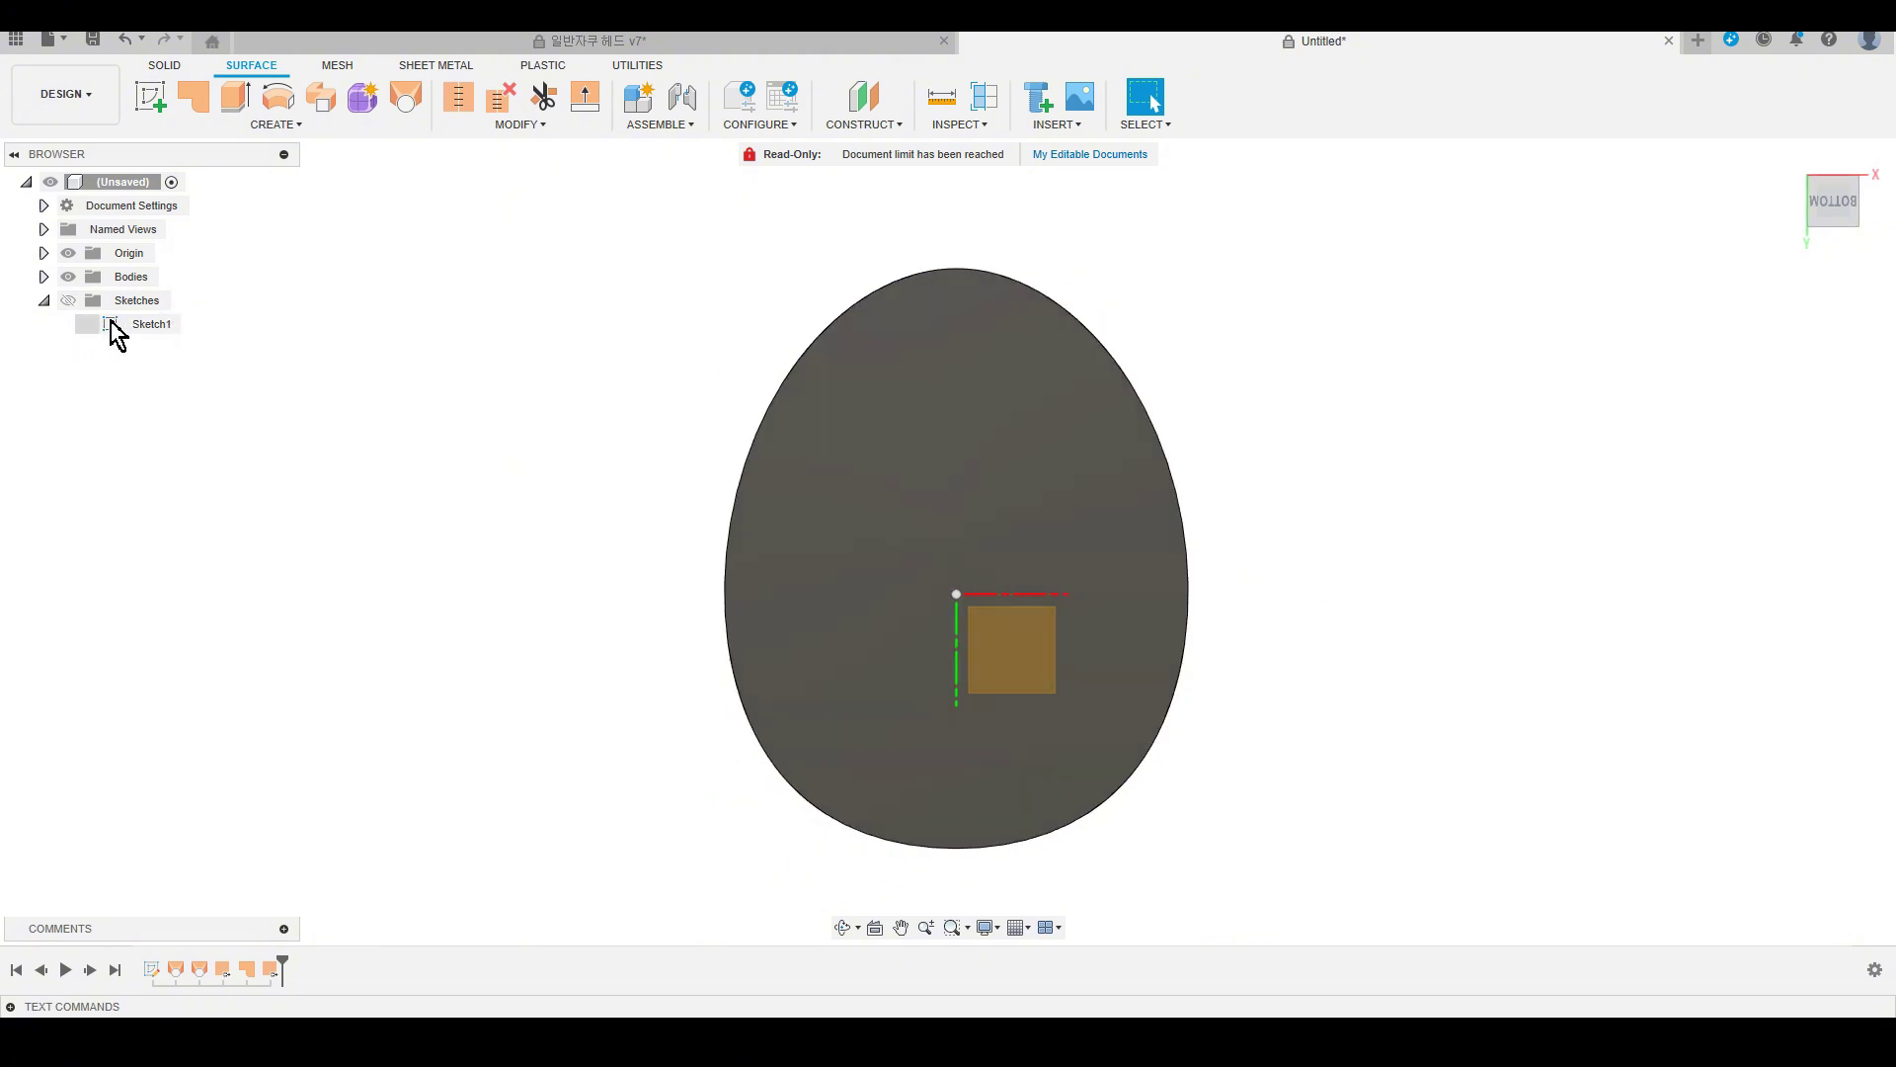
Show the sketches and enter edit mode on Sketch1.
{"action": "left_click", "coordinate": [67, 300]}
{"action": "scroll", "coordinate": [958, 480], "scroll_direction": "up", "scroll_amount": 1}
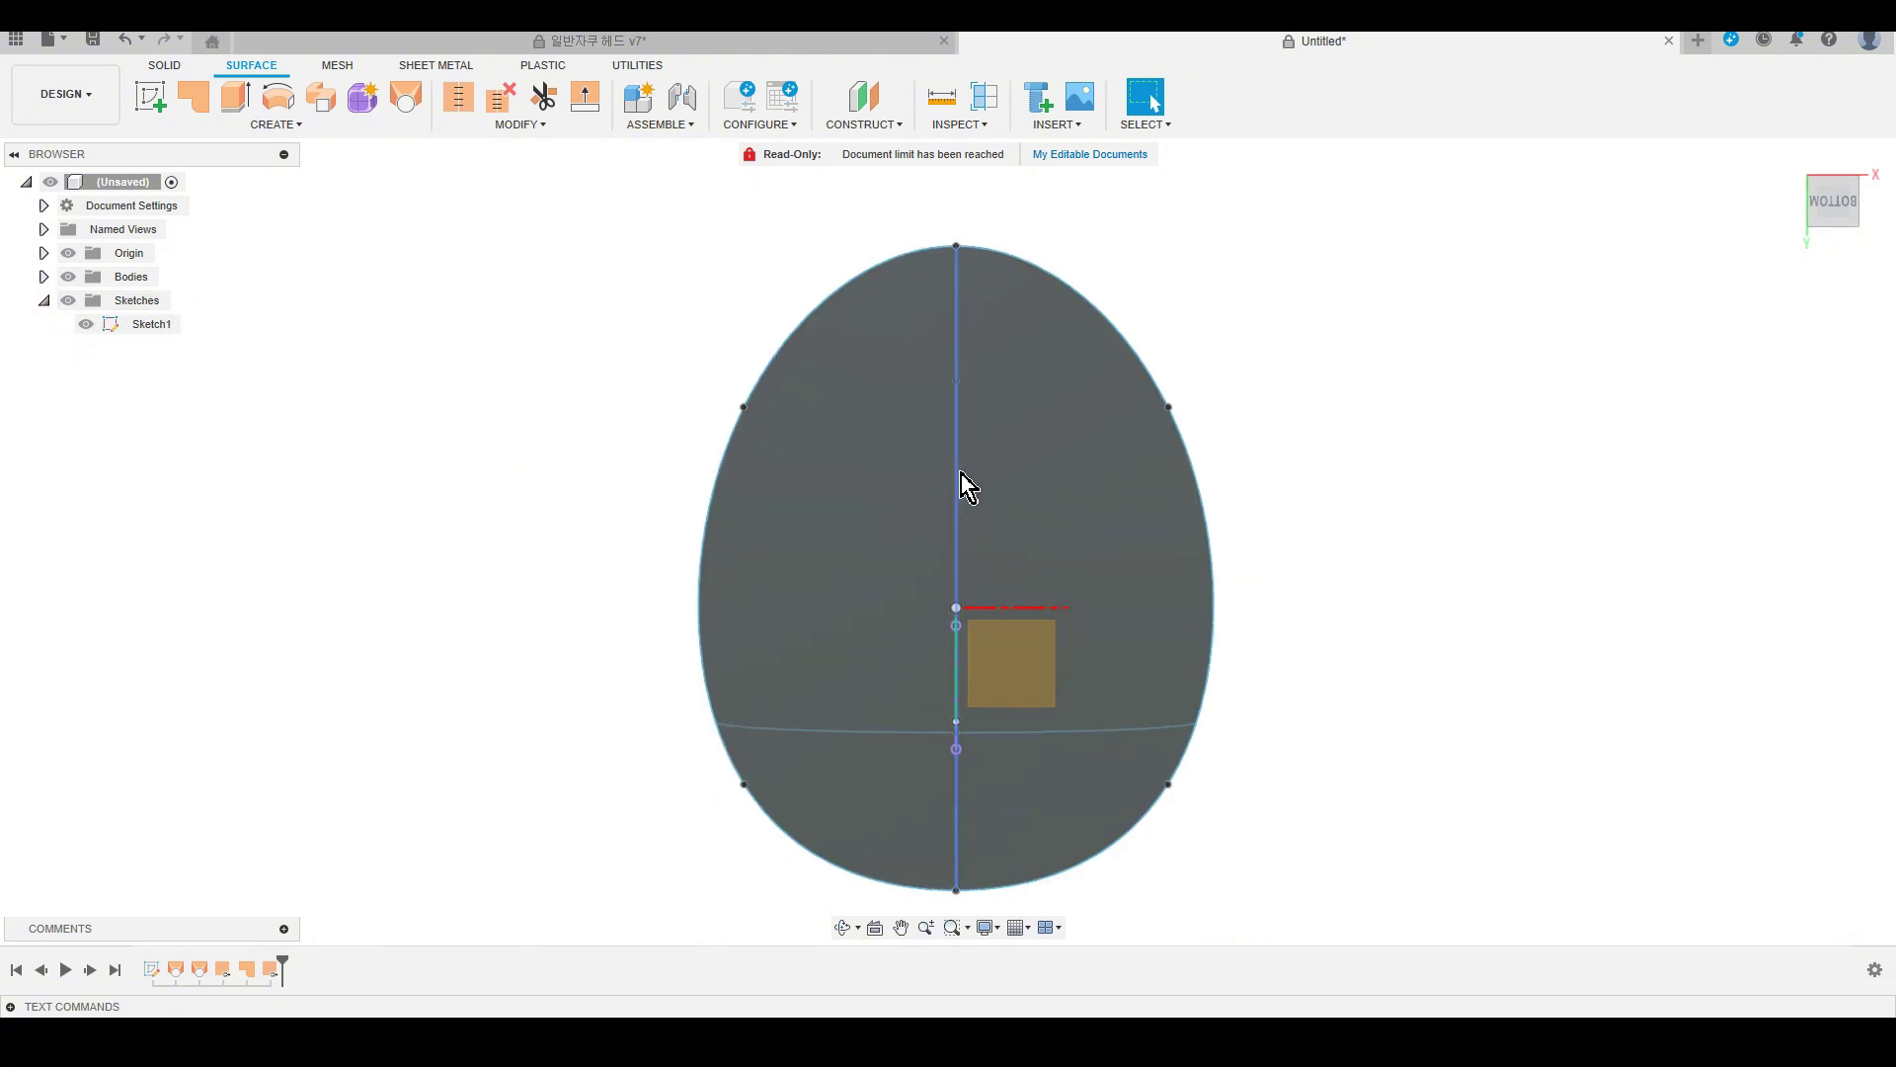
{"action": "right_click", "coordinate": [163, 326]}
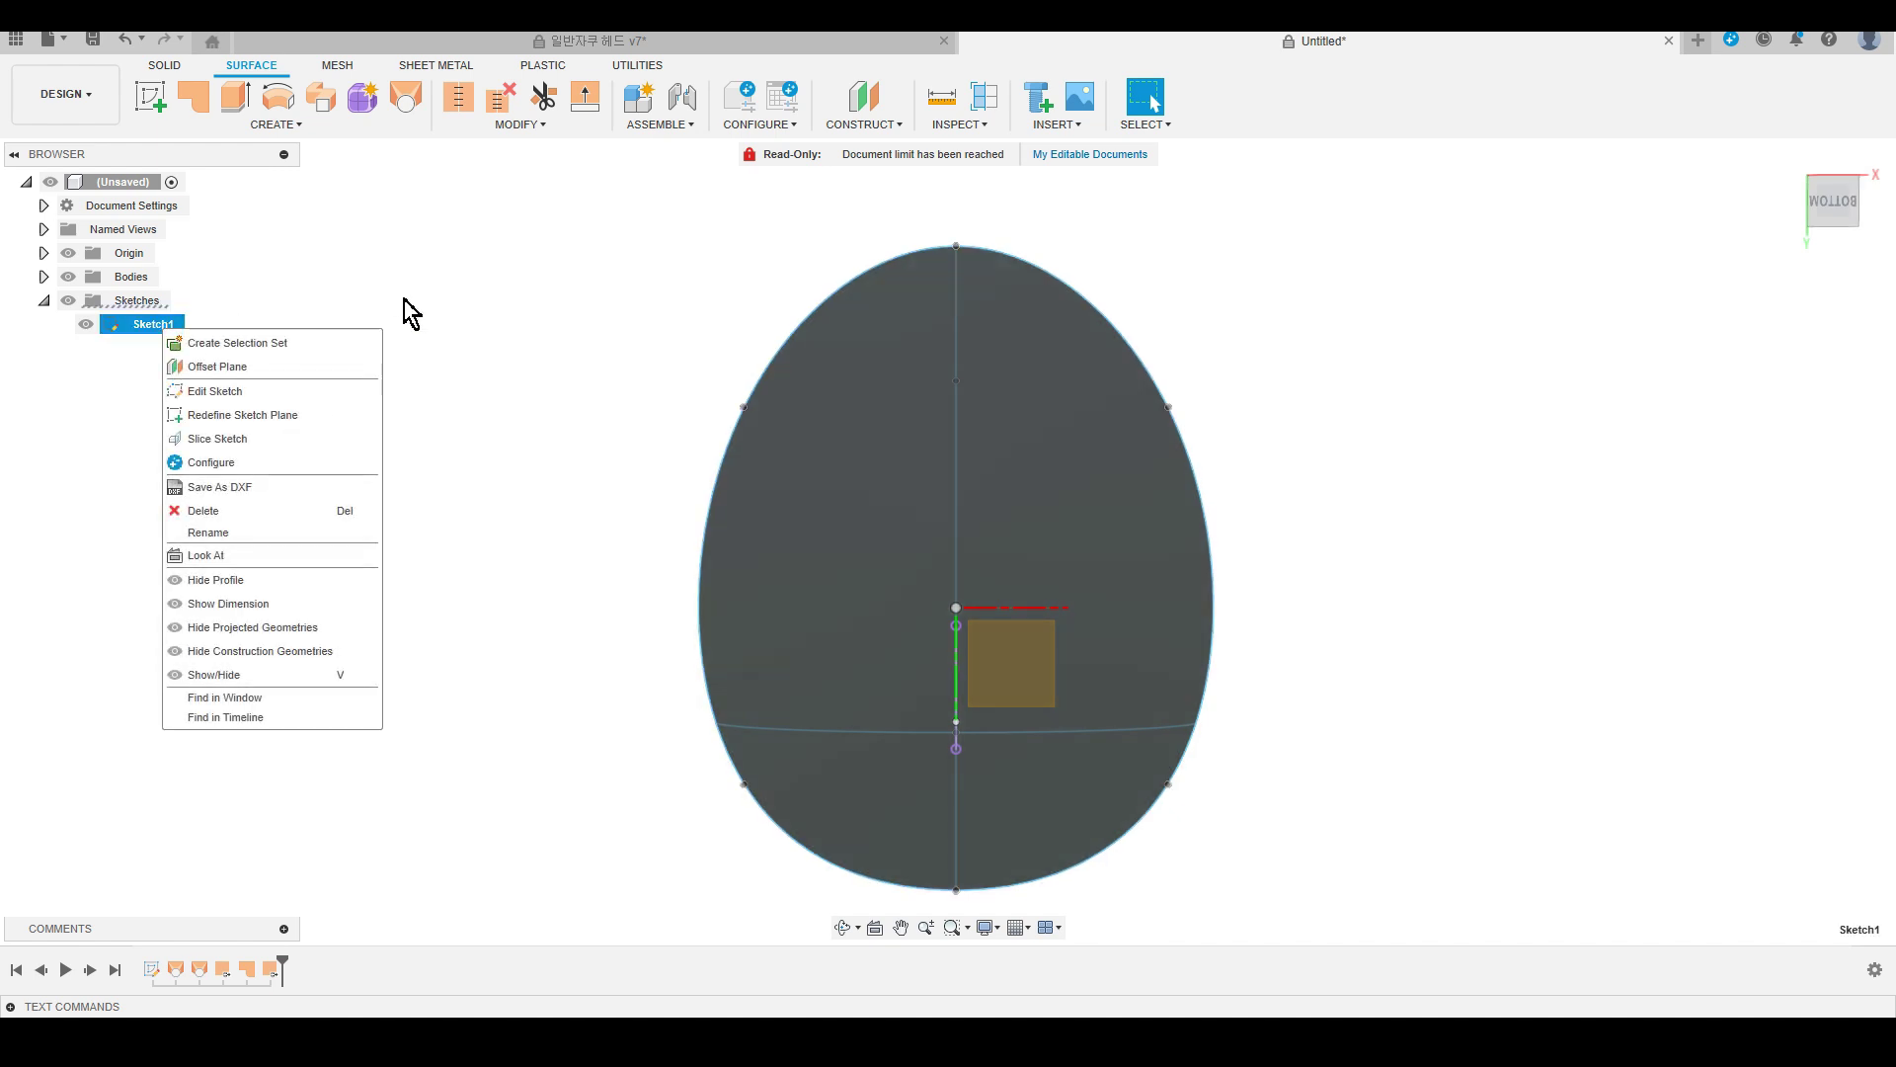
{"action": "left_click", "coordinate": [483, 271]}
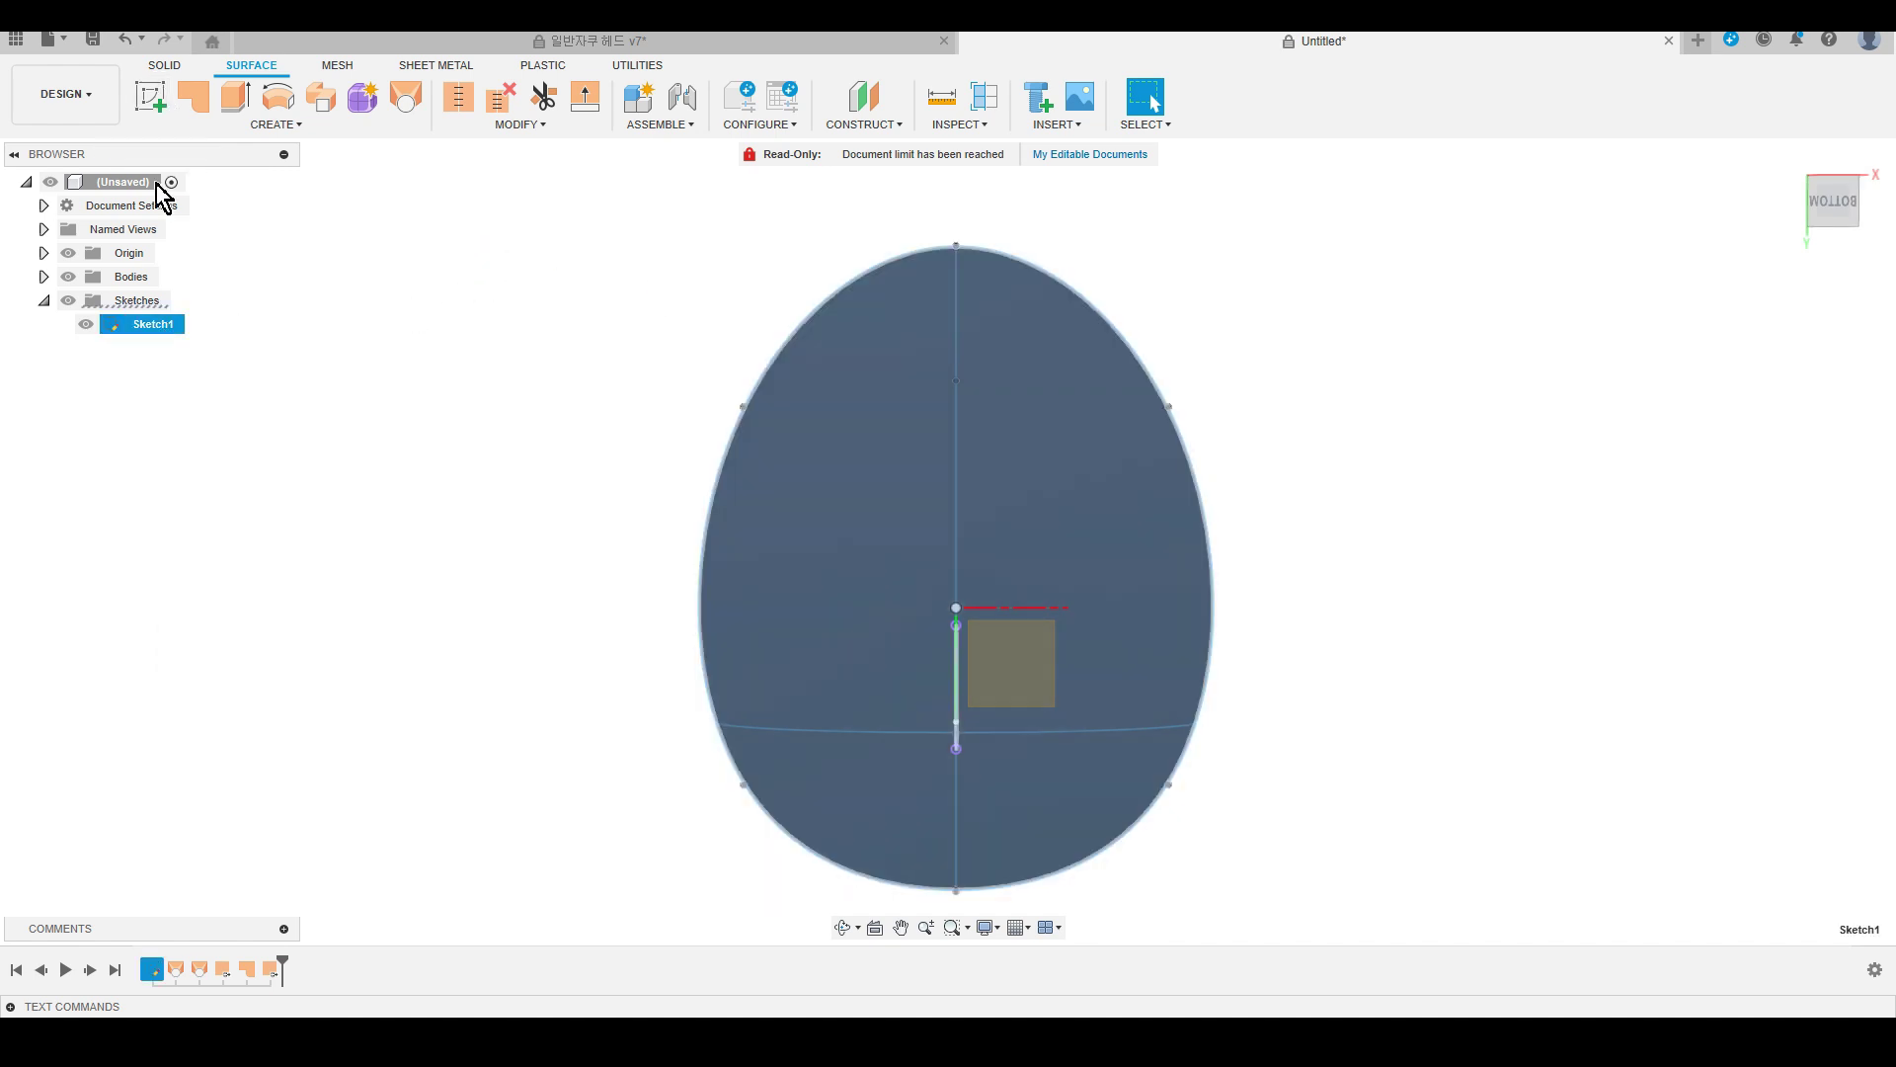
{"action": "right_click", "coordinate": [156, 325]}
{"action": "left_click", "coordinate": [208, 390]}
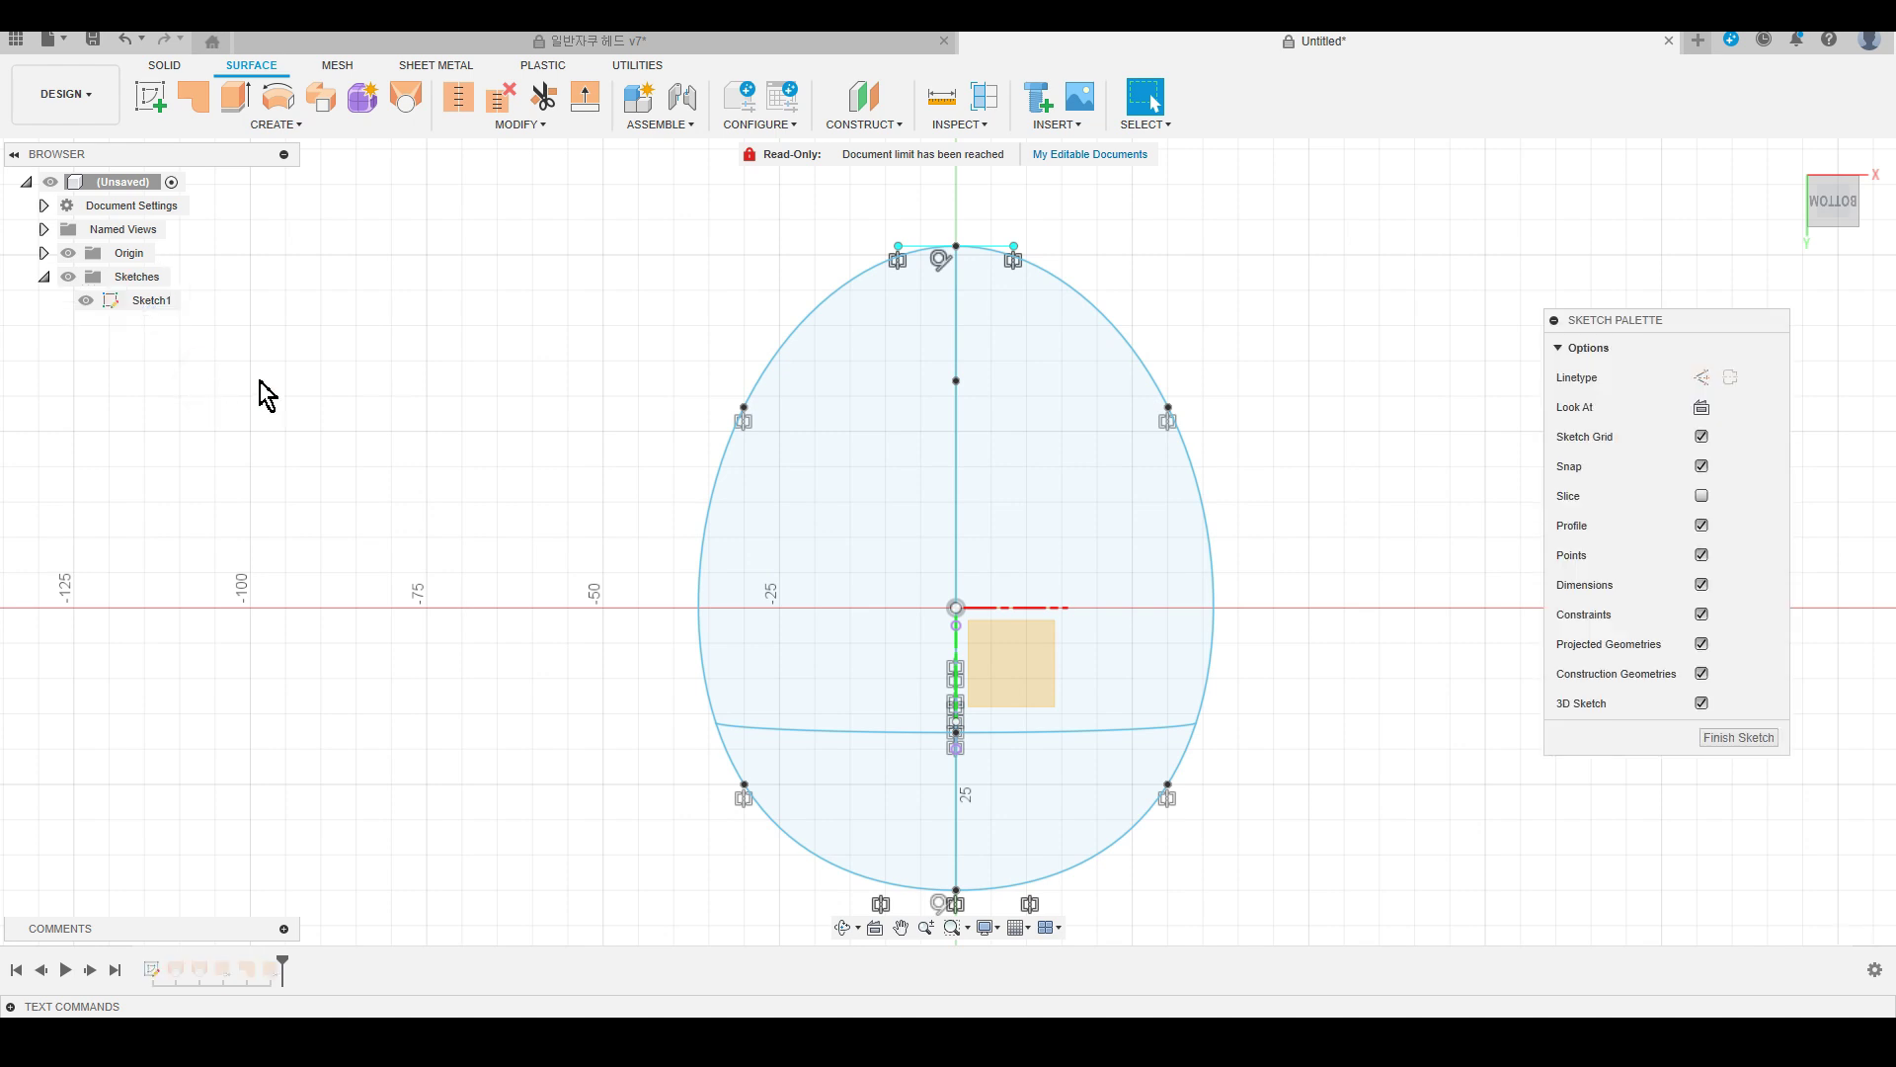
Draw a three-point arc between the egg's side points across its upper part, then finish the sketch.
{"action": "left_click", "coordinate": [298, 124]}
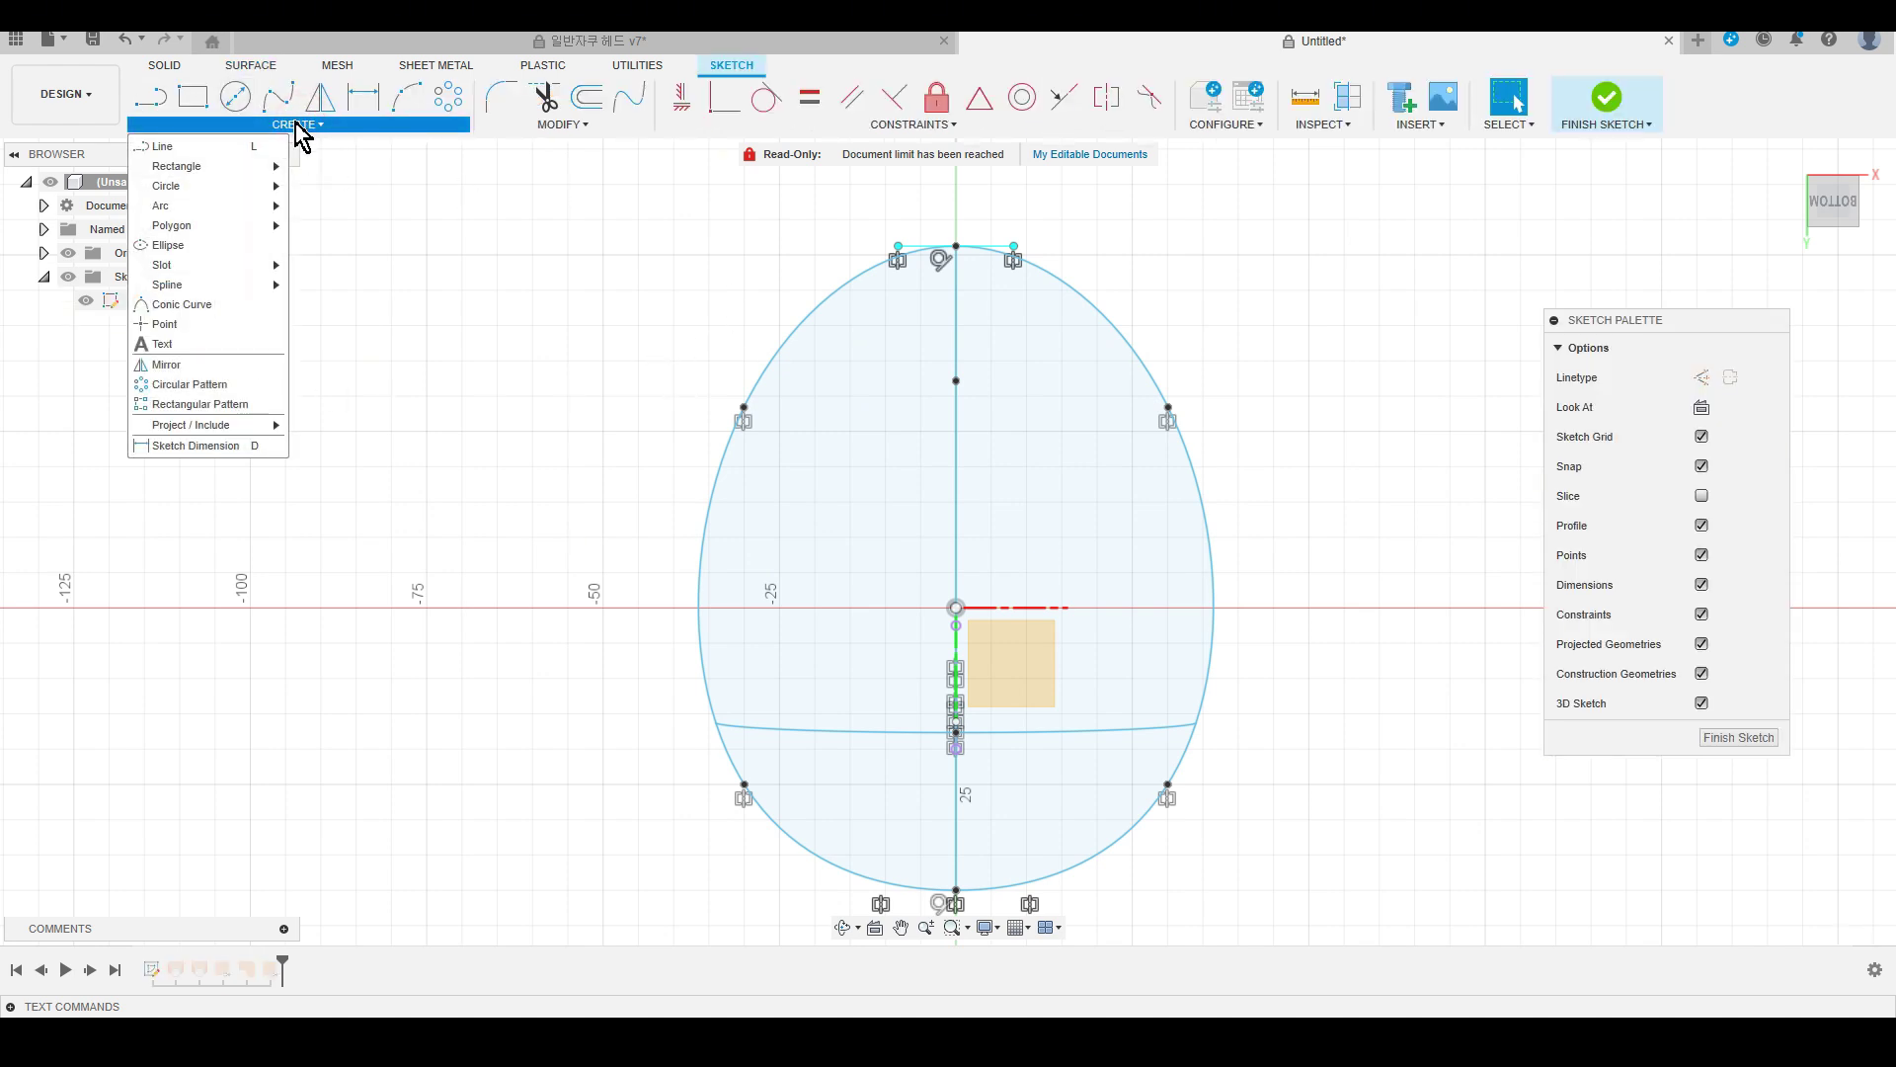
{"action": "mouse_move", "coordinate": [192, 205]}
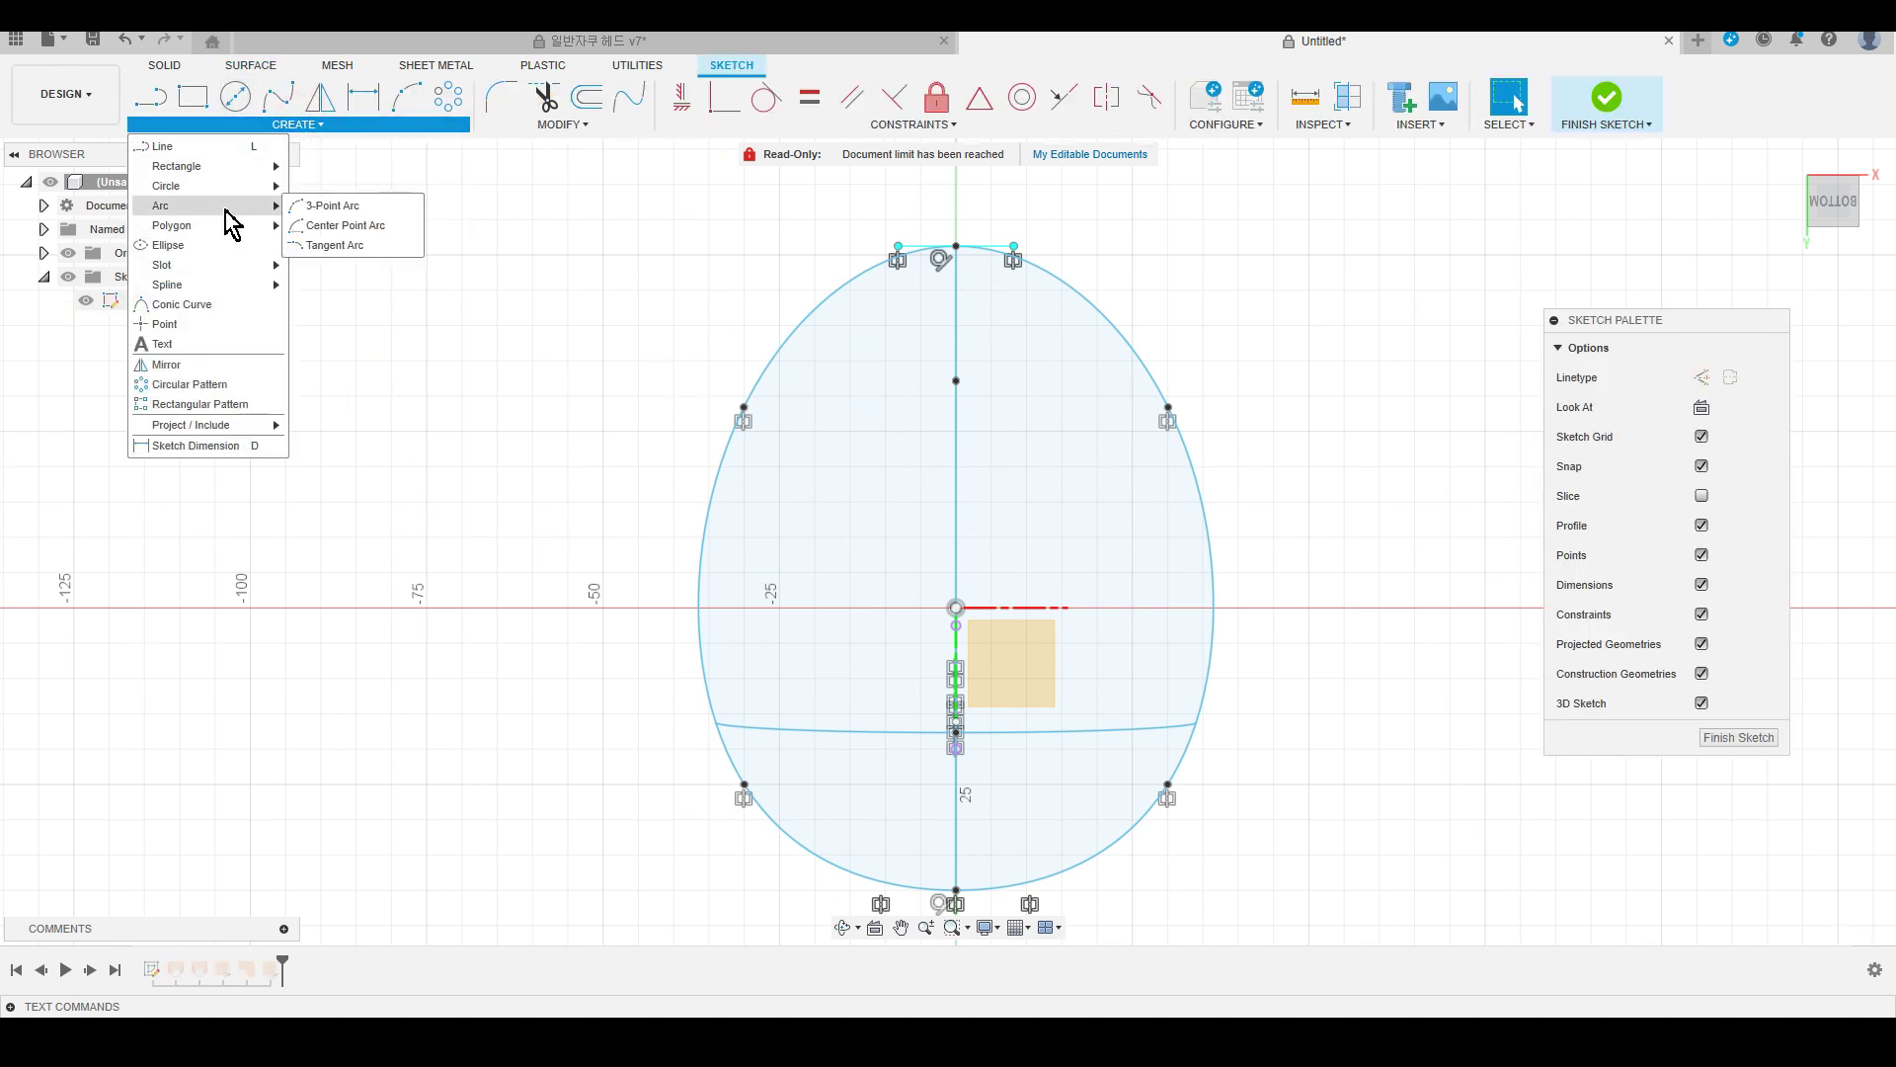
{"action": "left_click", "coordinate": [329, 223]}
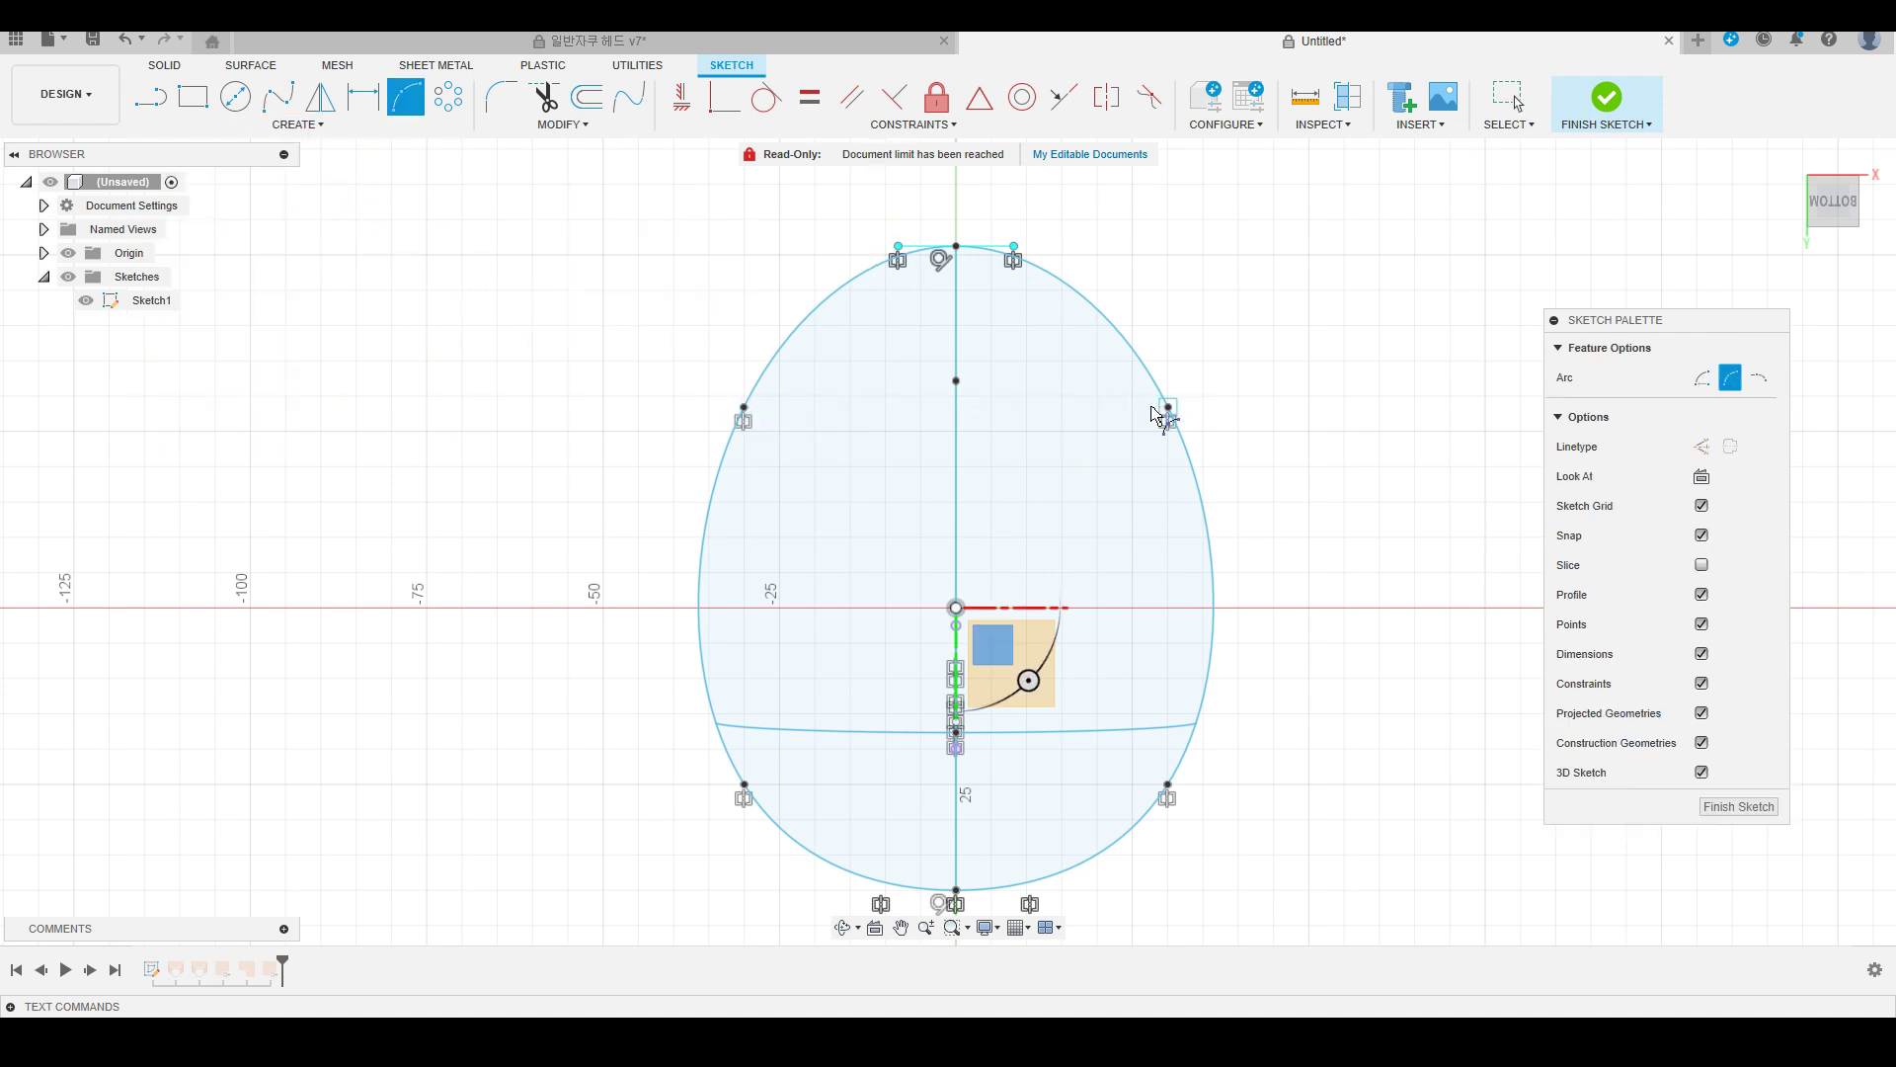
{"action": "left_click", "coordinate": [744, 407]}
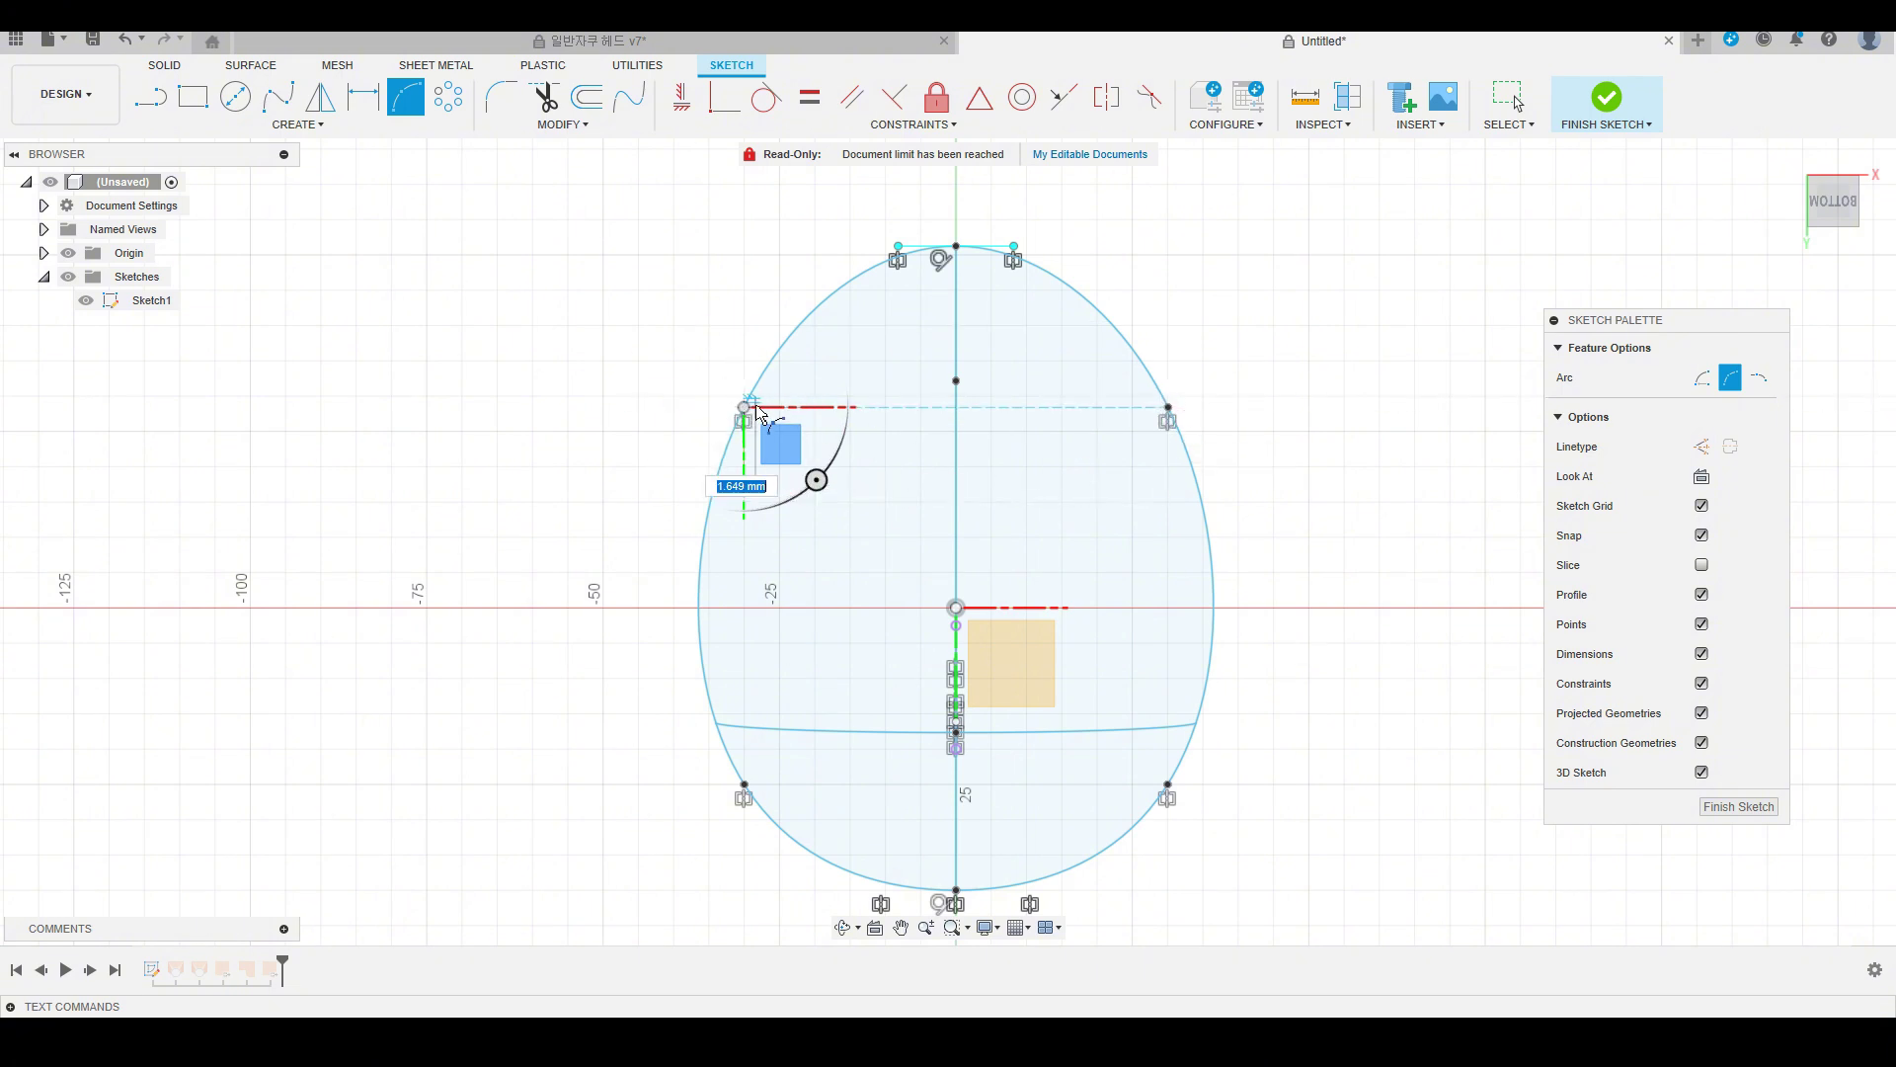
{"action": "left_click", "coordinate": [1169, 407]}
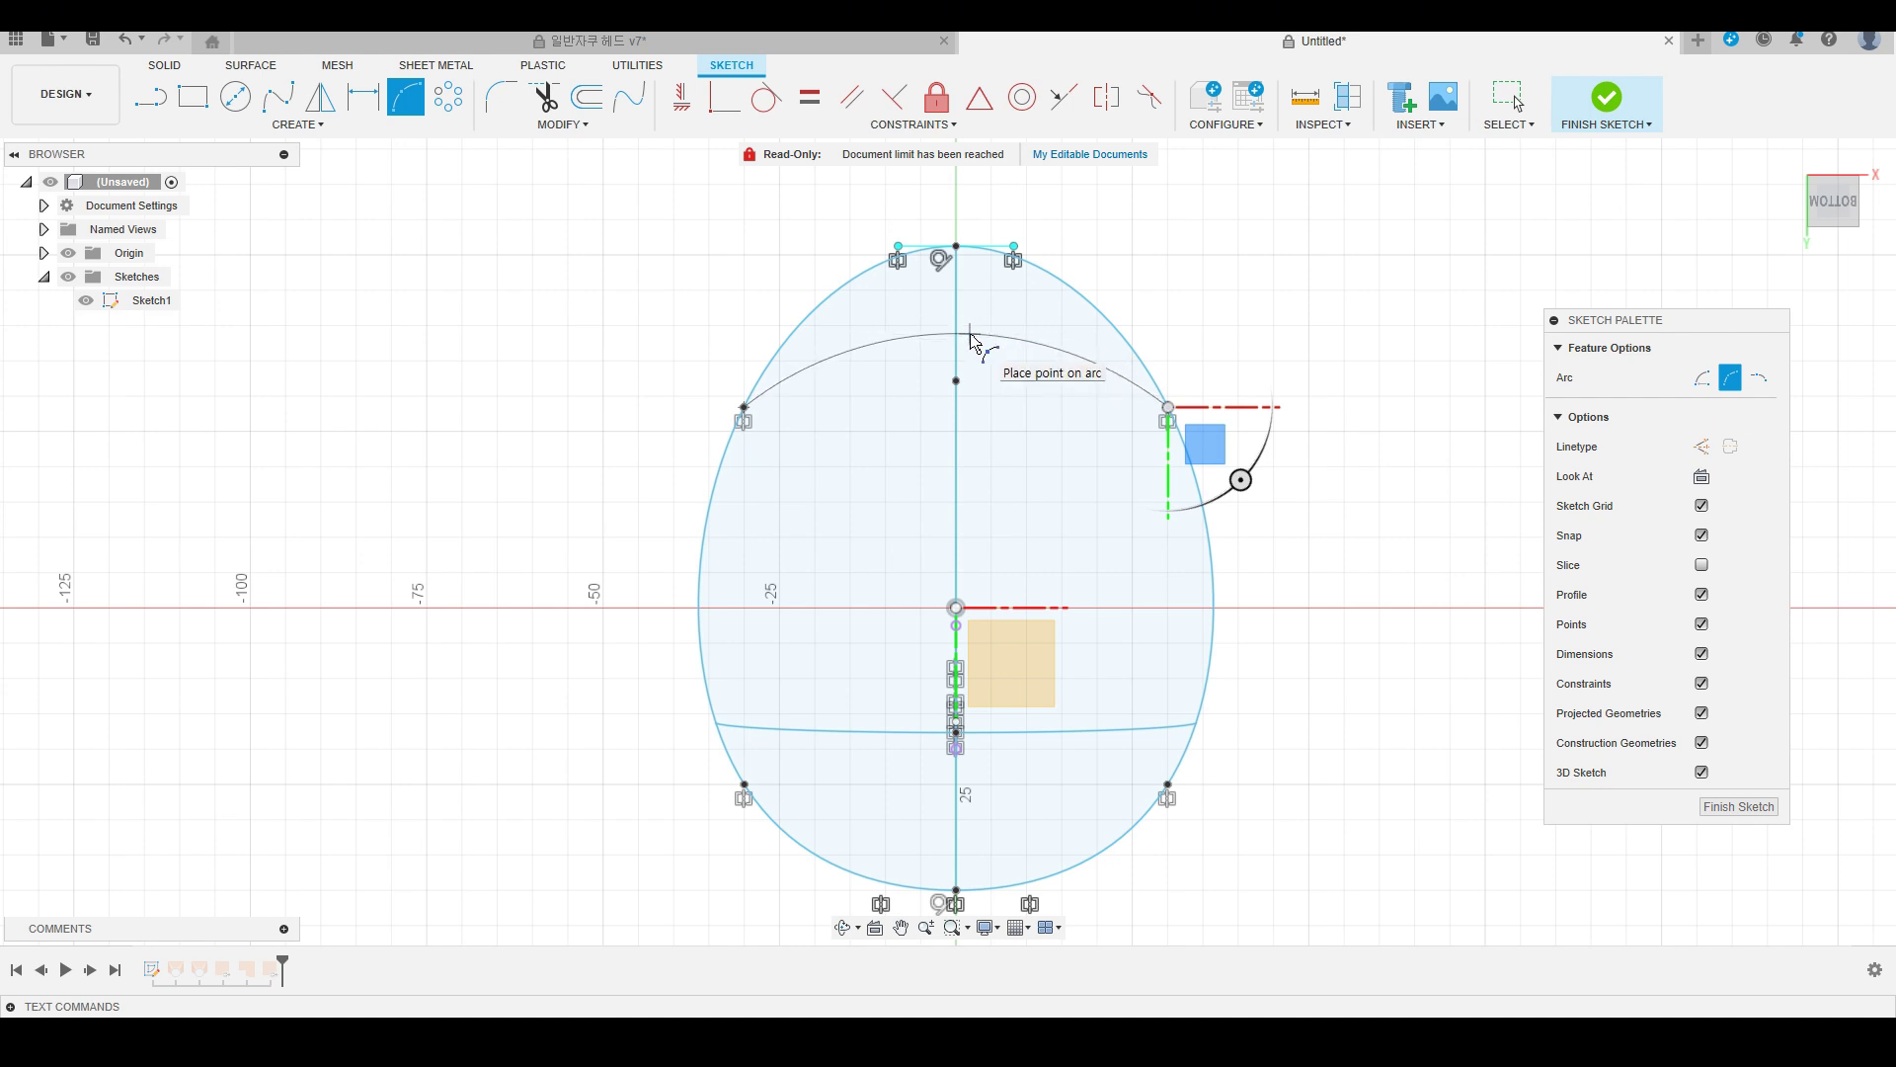
{"action": "left_click", "coordinate": [971, 337]}
{"action": "left_click", "coordinate": [1606, 104]}
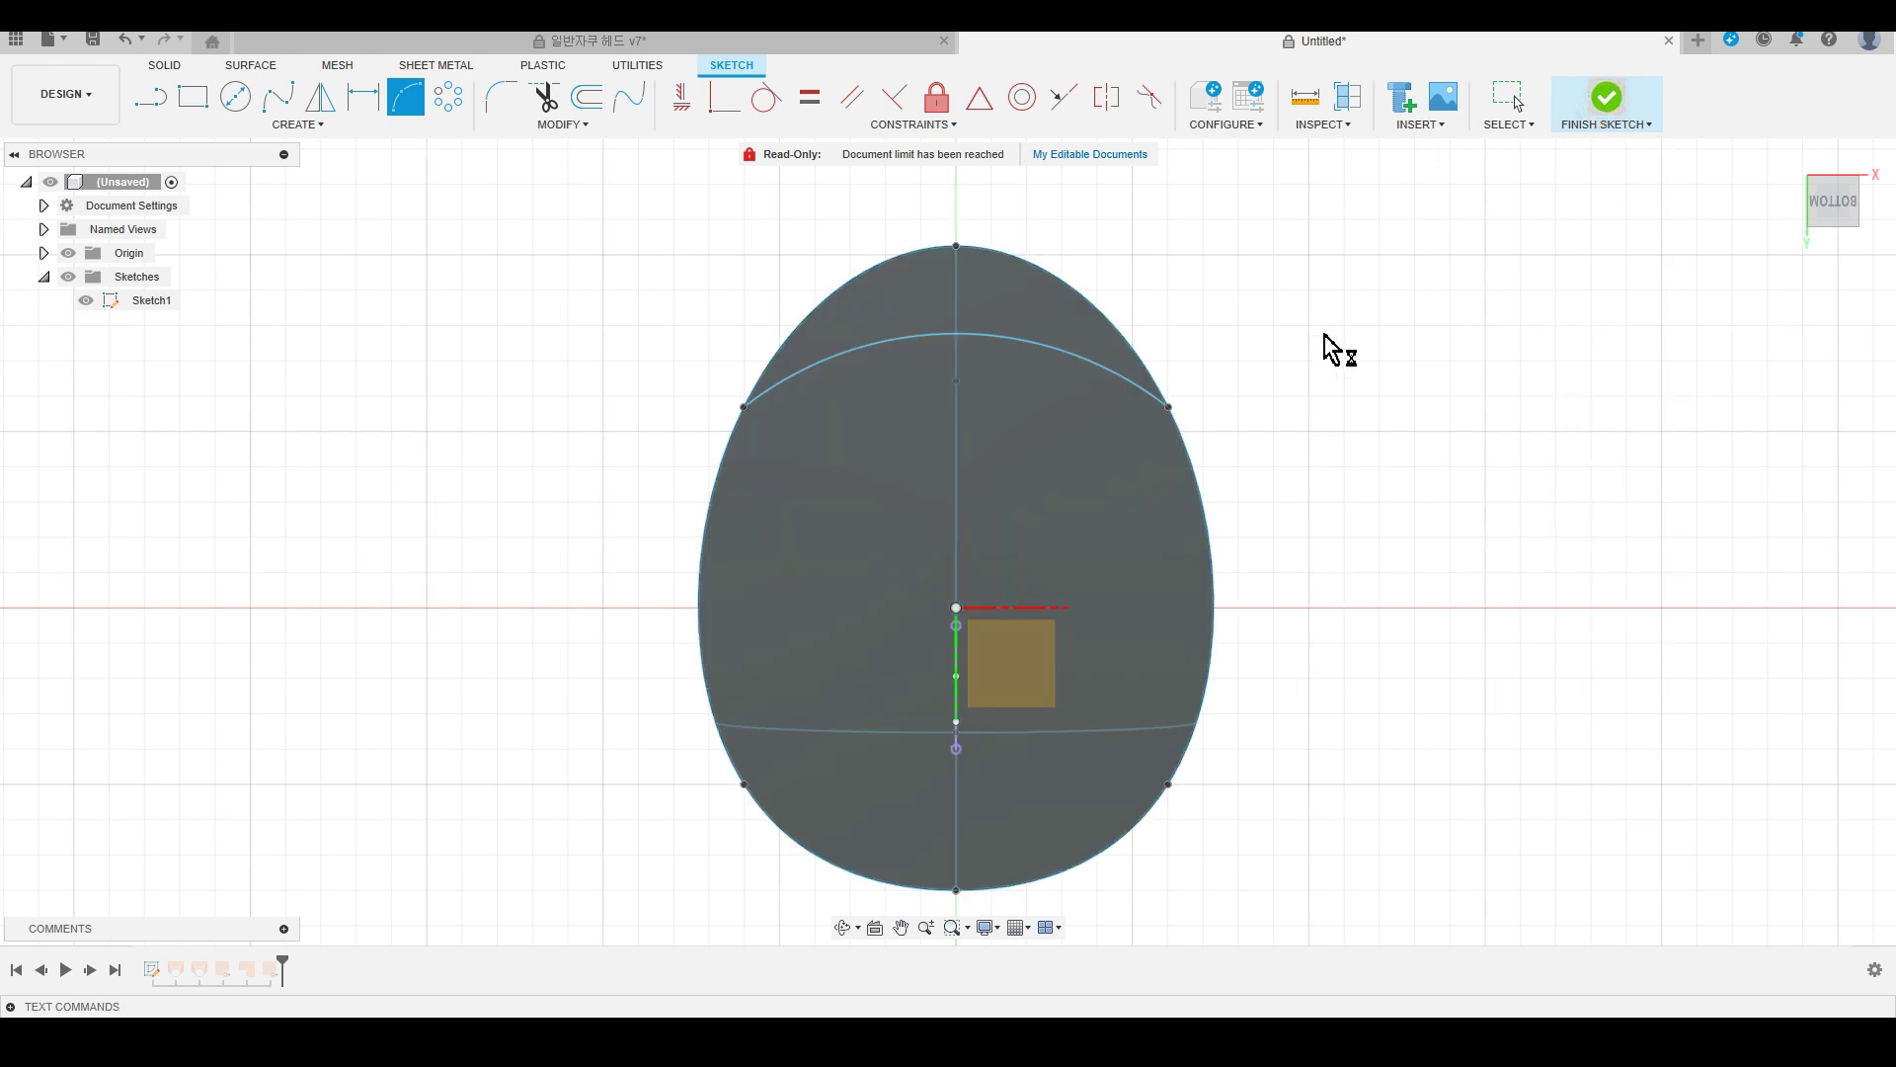
{"action": "mouse_move", "coordinate": [1334, 347]}
{"action": "middle_mouse_down", "text": "shift"}
{"action": "mouse_move", "coordinate": [1336, 382]}
{"action": "mouse_move", "coordinate": [1376, 411]}
{"action": "mouse_move", "coordinate": [1270, 365]}
{"action": "mouse_move", "coordinate": [1270, 411]}
{"action": "middle_mouse_up", "text": "shift"}
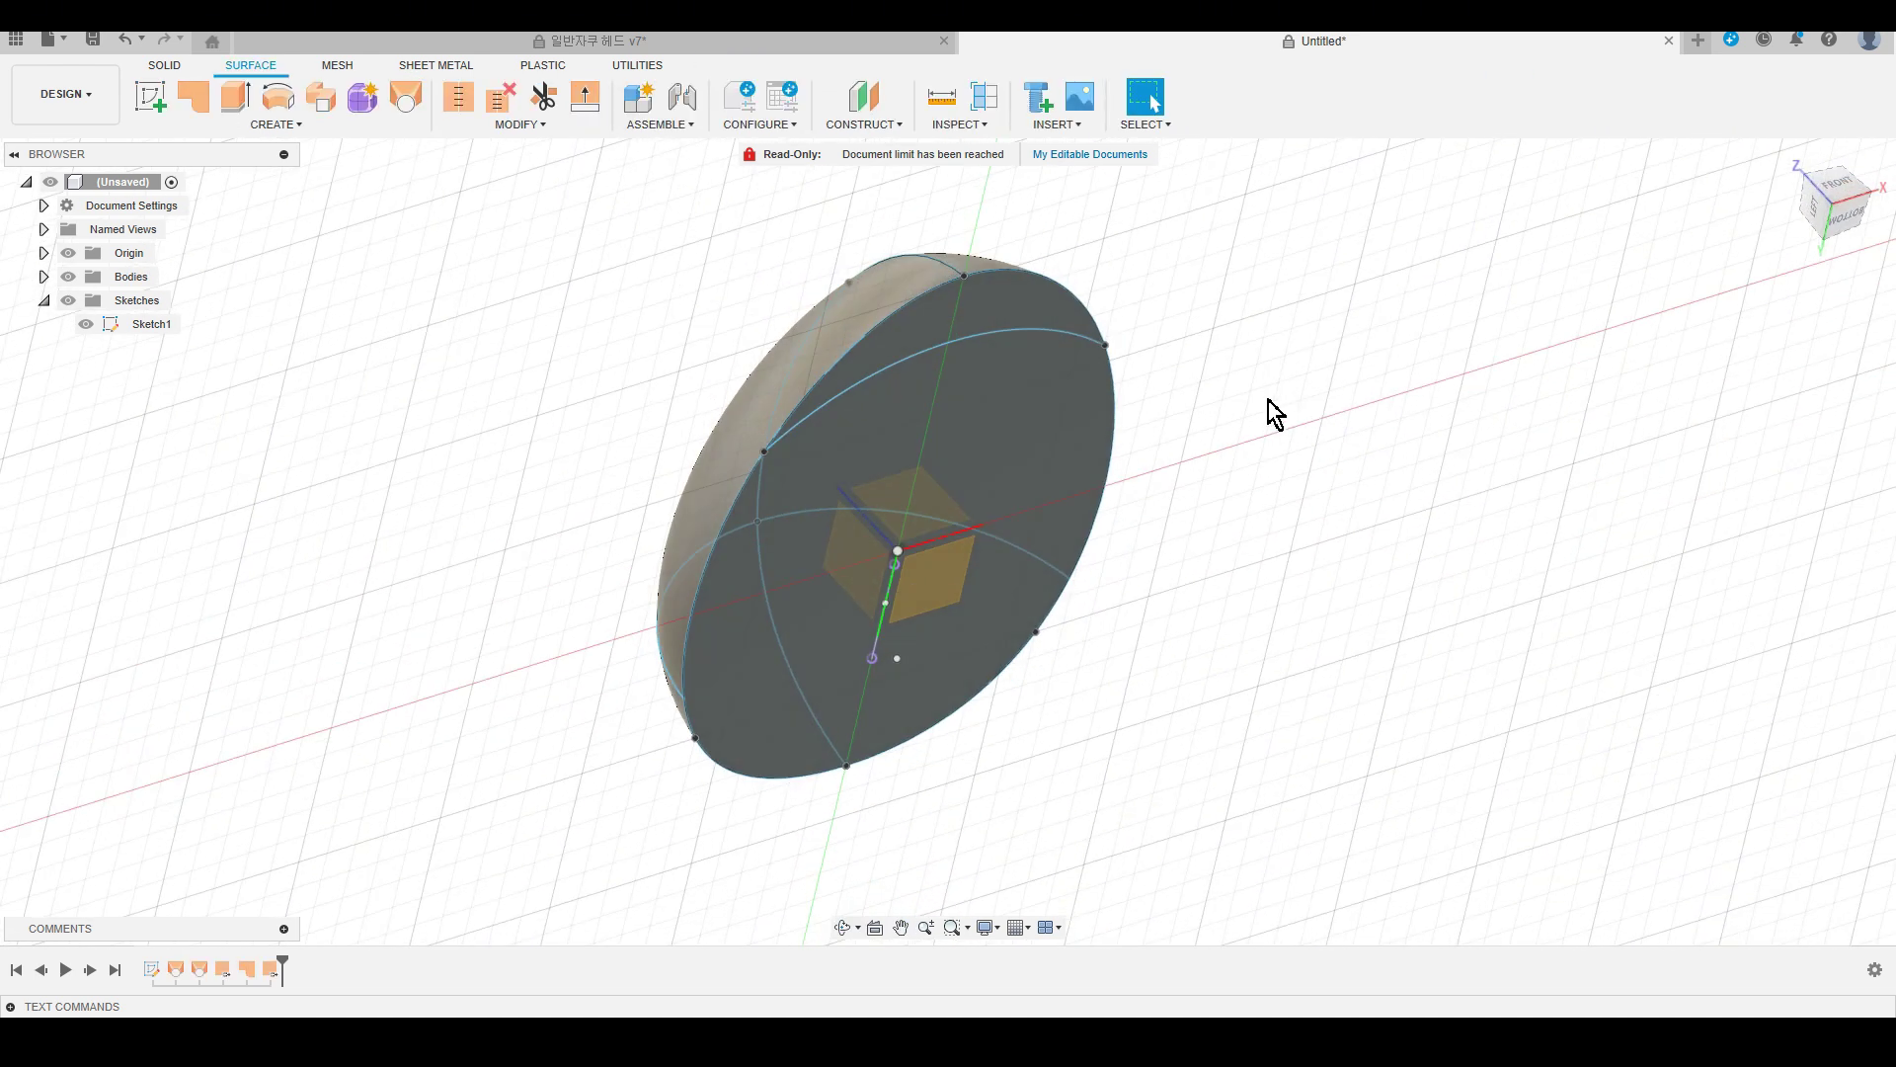
Extrude the region below the arc 20.081 mm downward as a New Body.
{"action": "left_click", "coordinate": [1008, 455]}
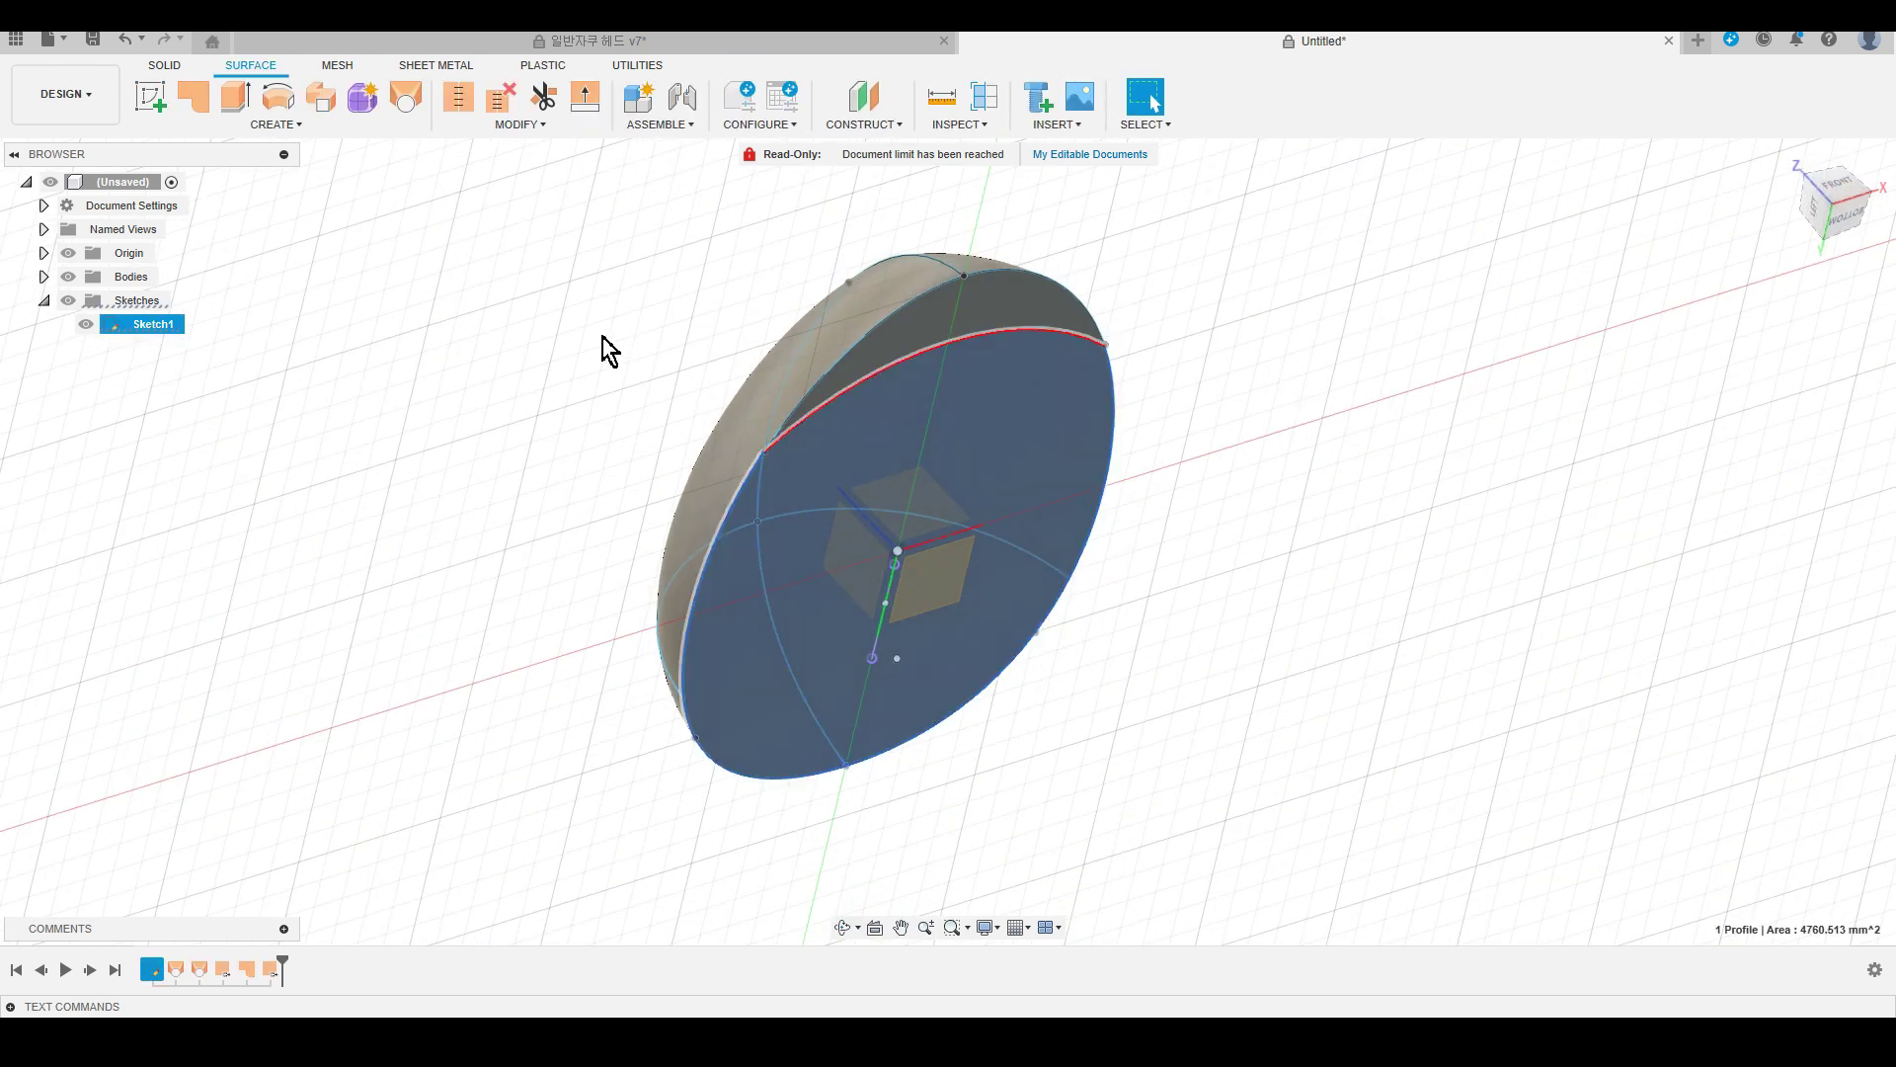
{"action": "key", "text": "e"}
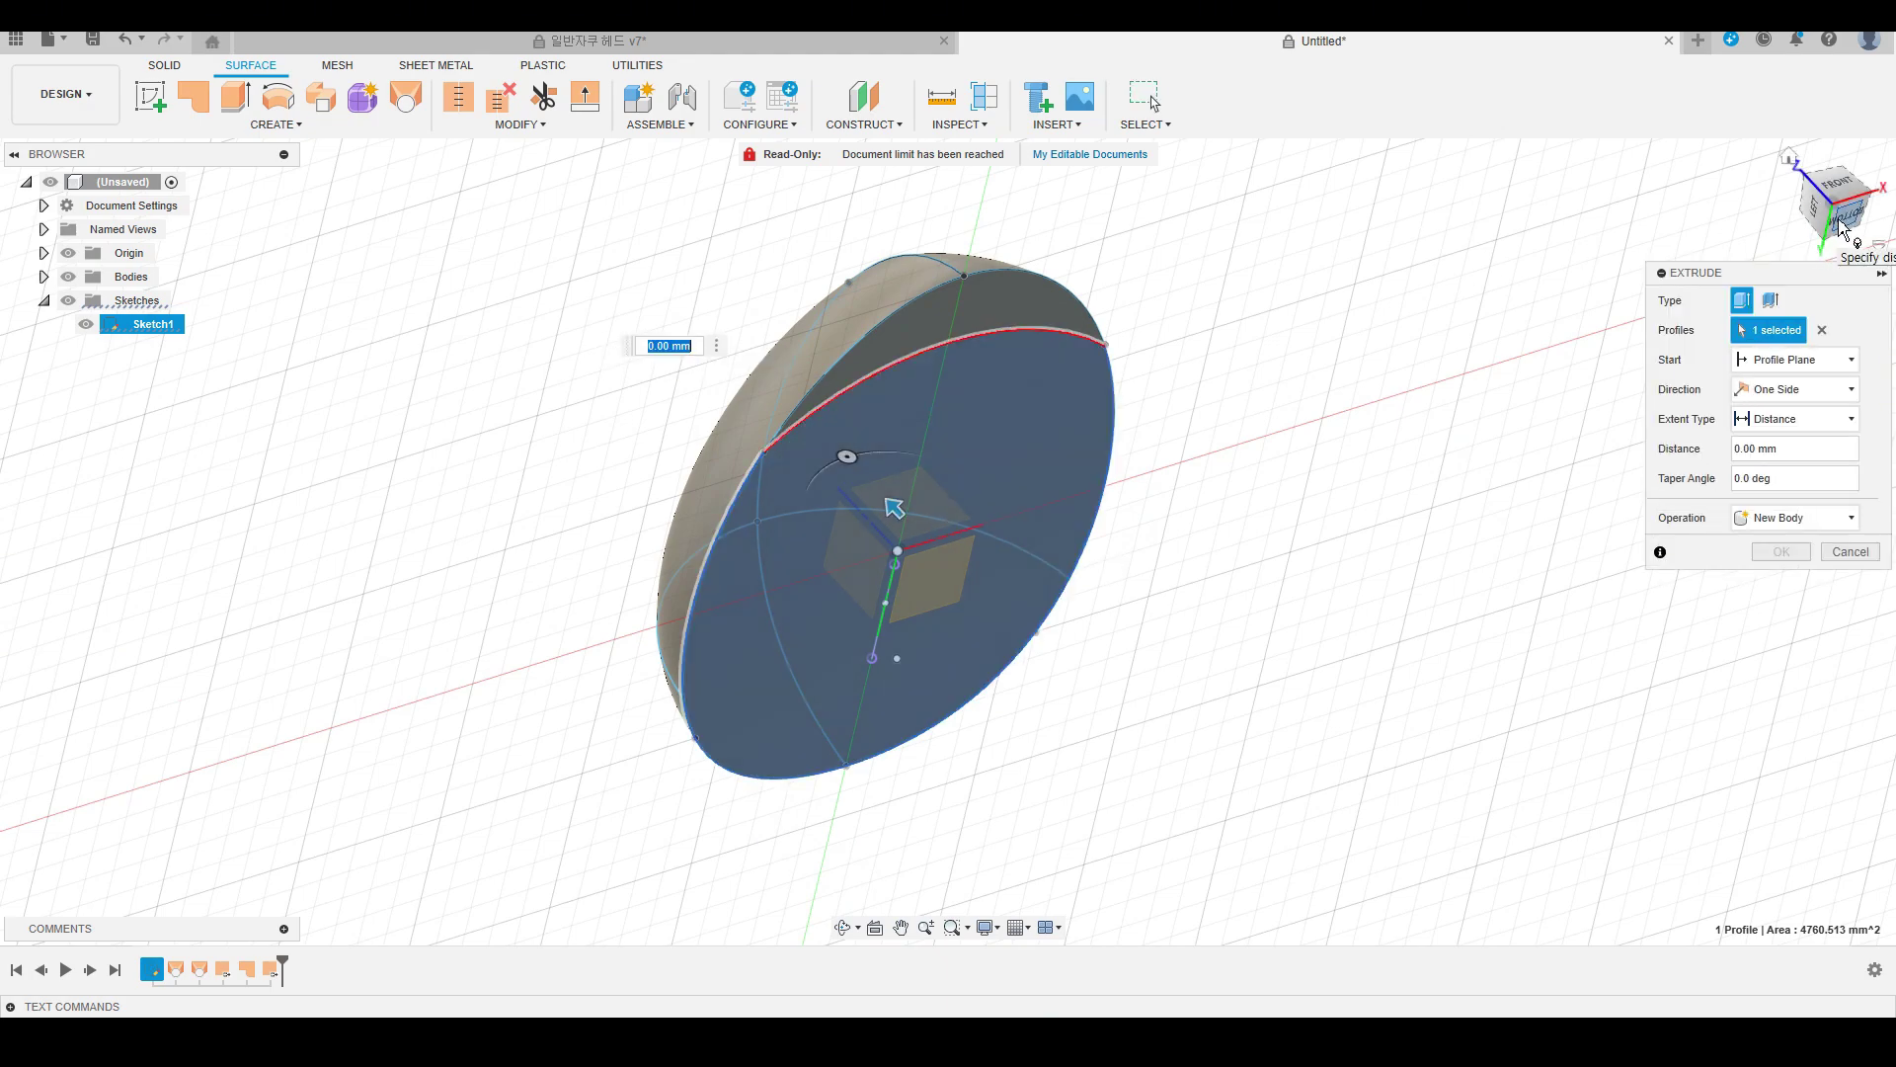
{"action": "left_click", "coordinate": [1852, 211]}
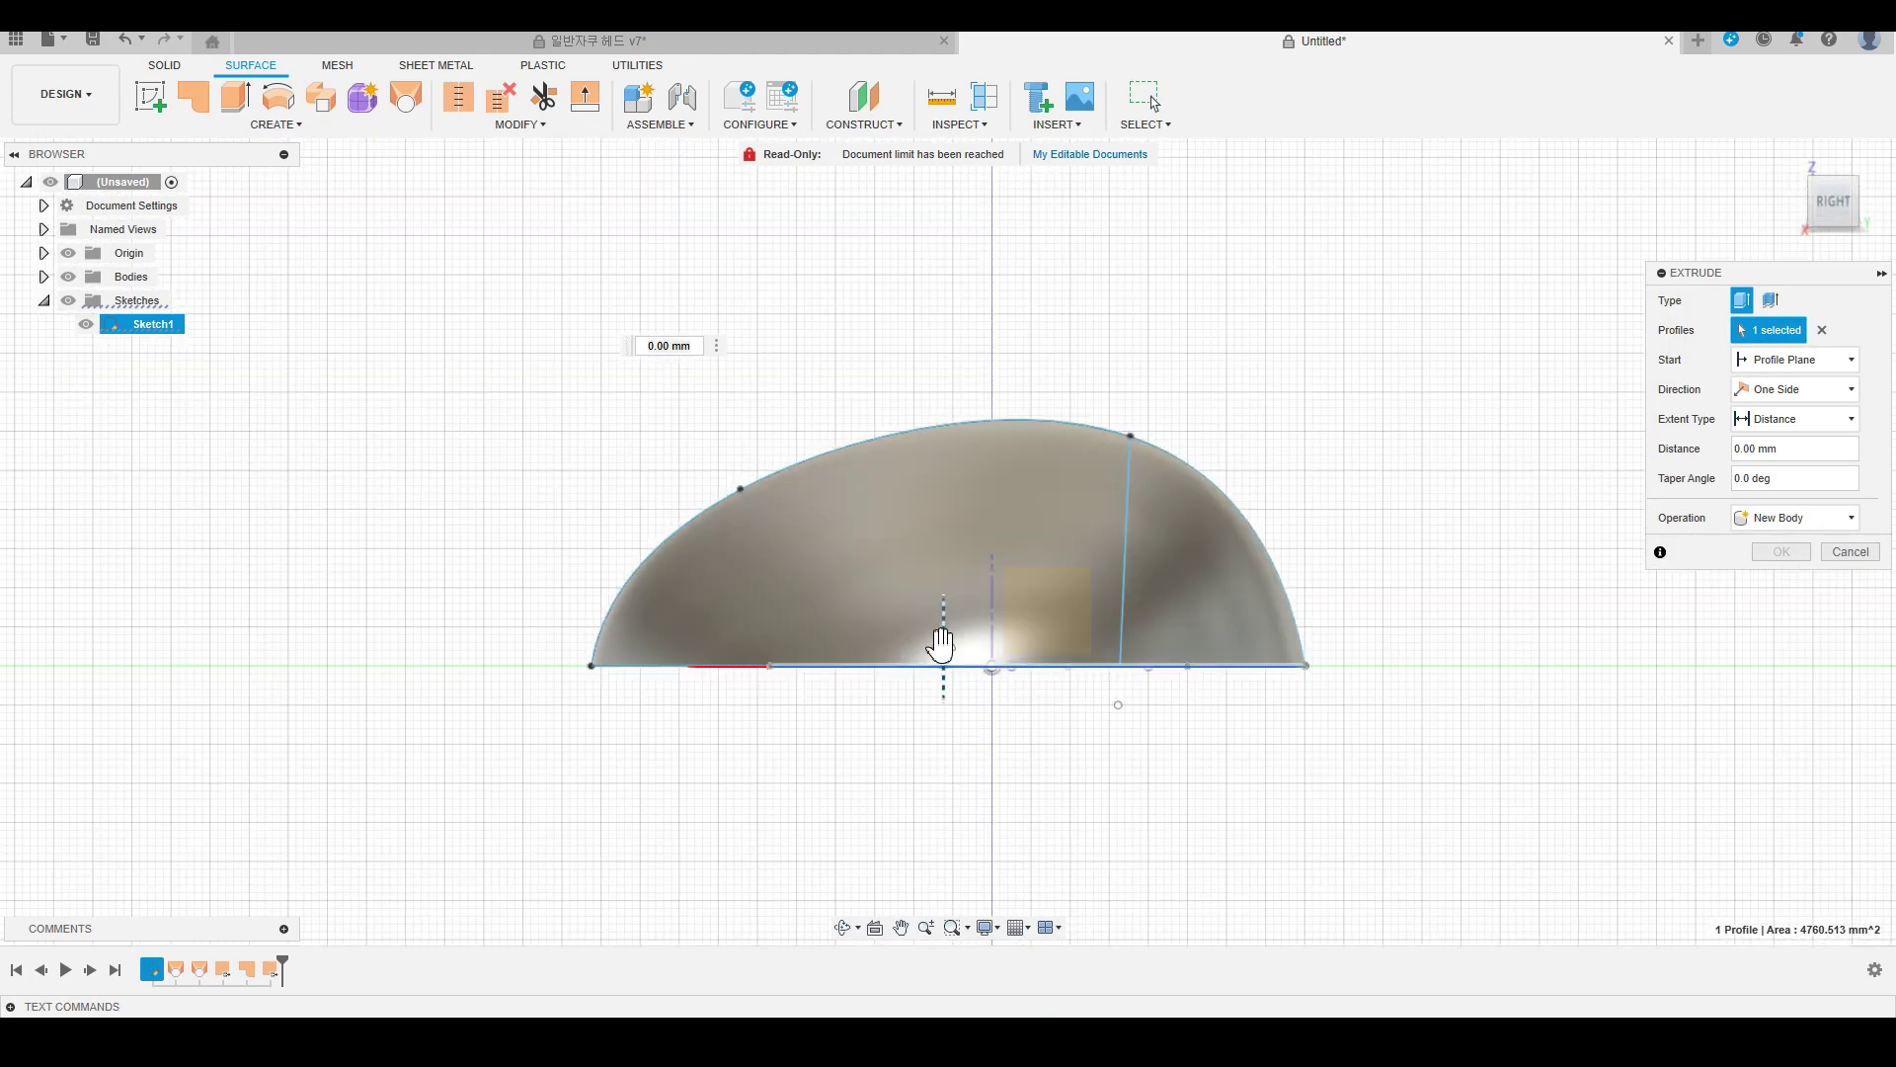
{"action": "left_click_drag", "start_coordinate": [943, 660], "coordinate": [945, 818]}
{"action": "middle_click_drag", "start_coordinate": [1378, 573], "coordinate": [1254, 464]}
{"action": "left_click_drag", "start_coordinate": [932, 656], "coordinate": [949, 669]}
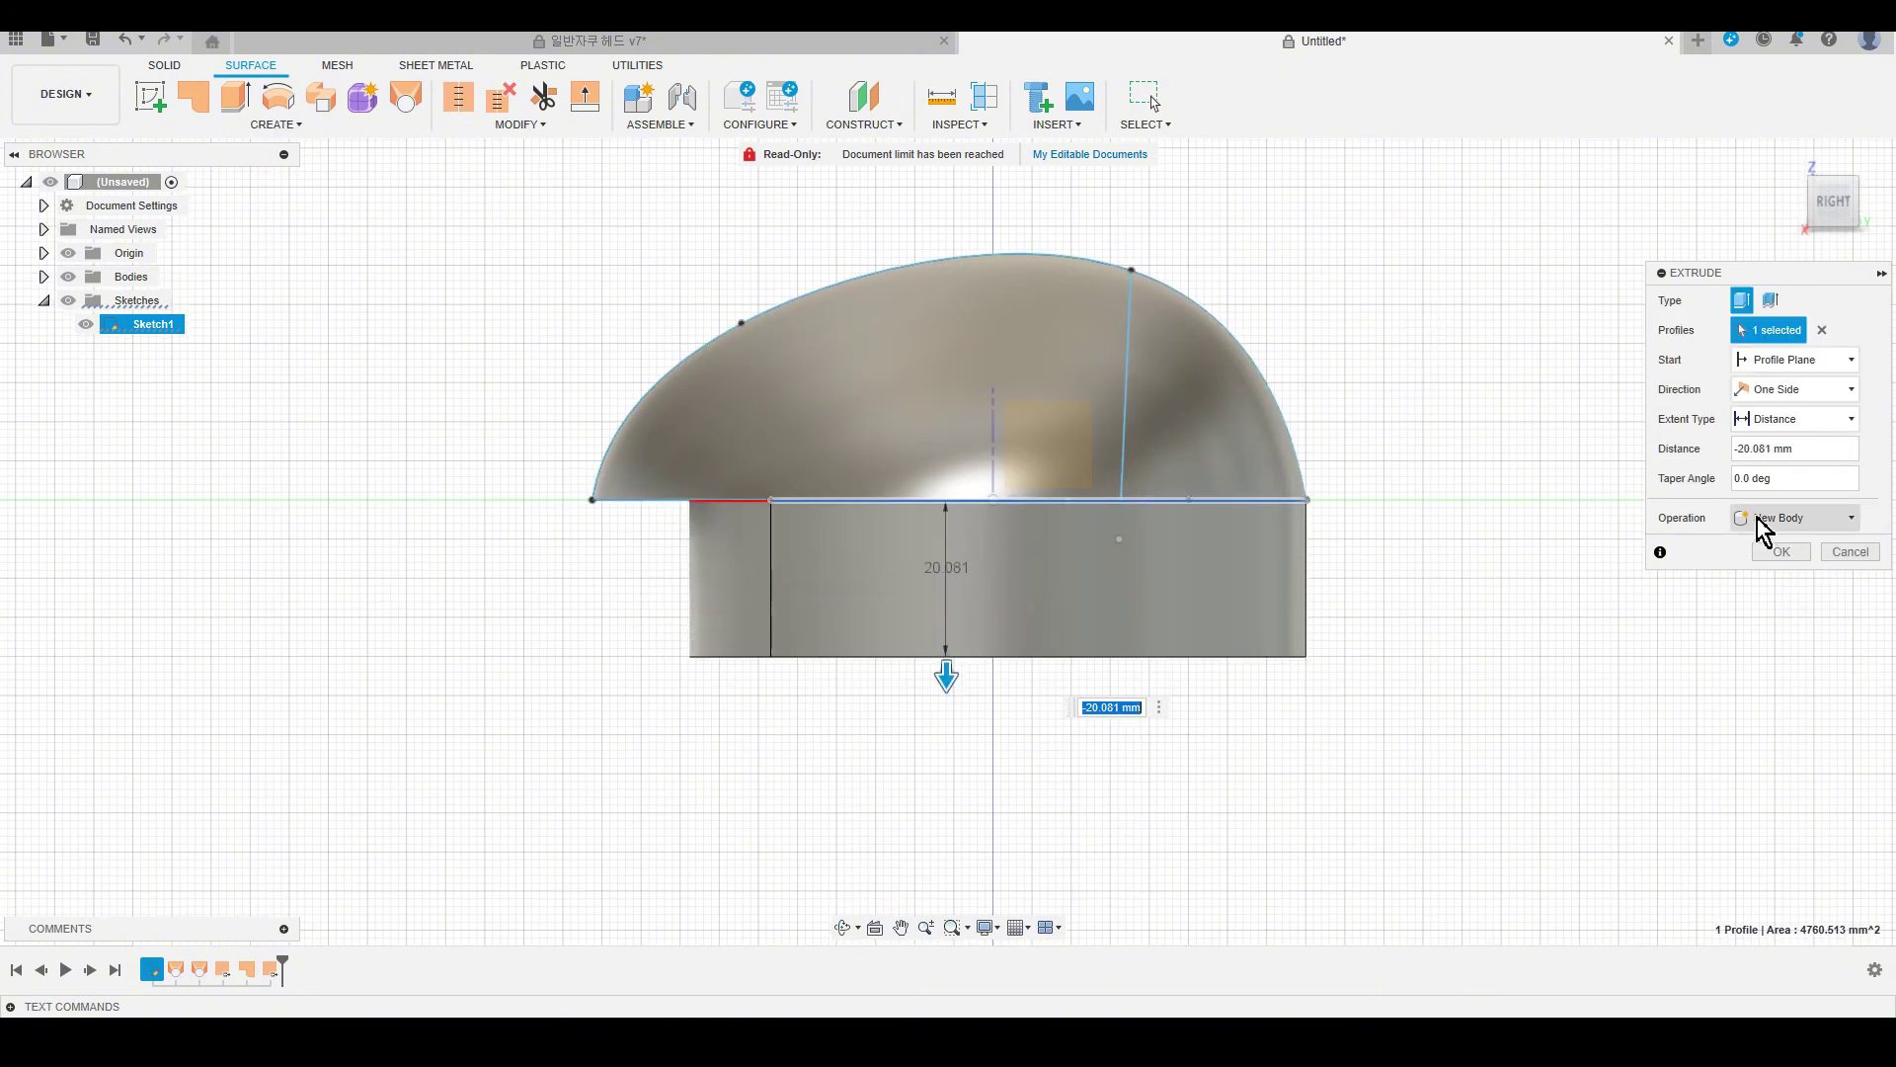
{"action": "left_click", "coordinate": [1793, 517]}
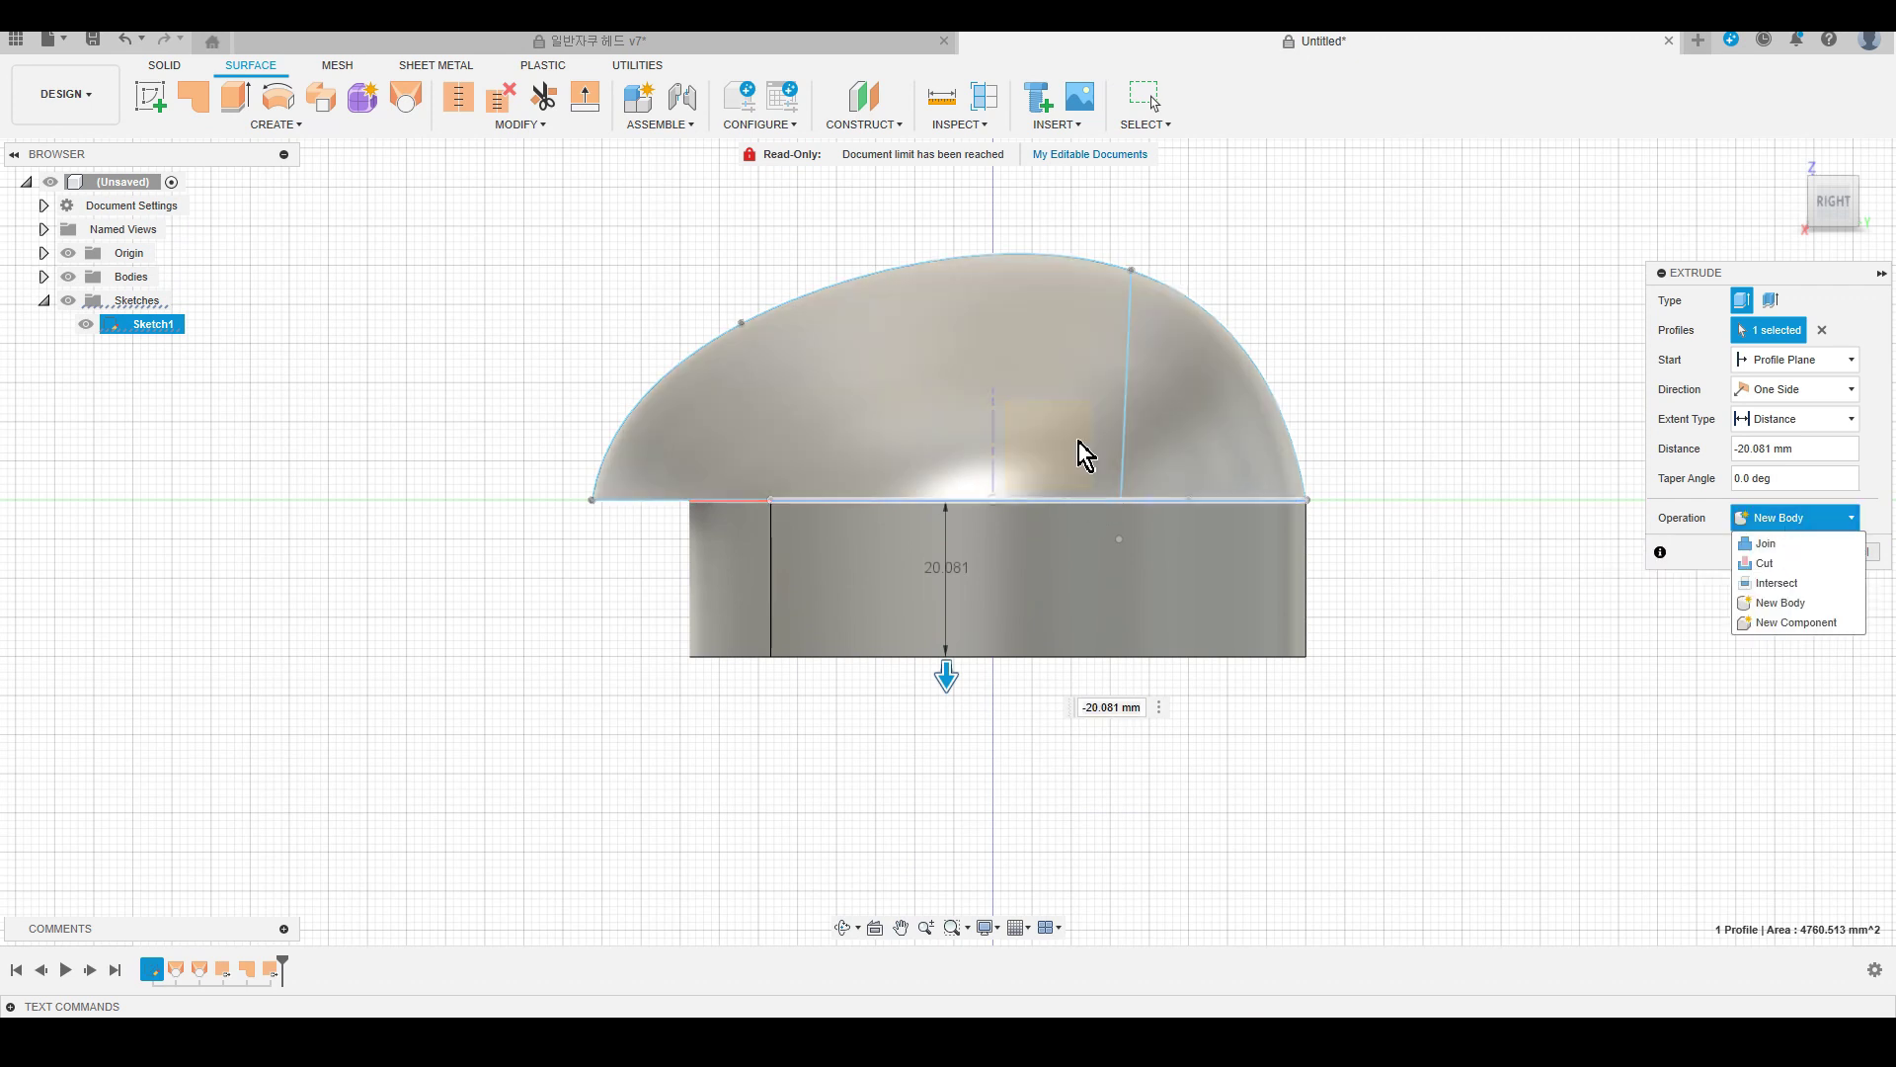
{"action": "left_click", "coordinate": [1780, 601]}
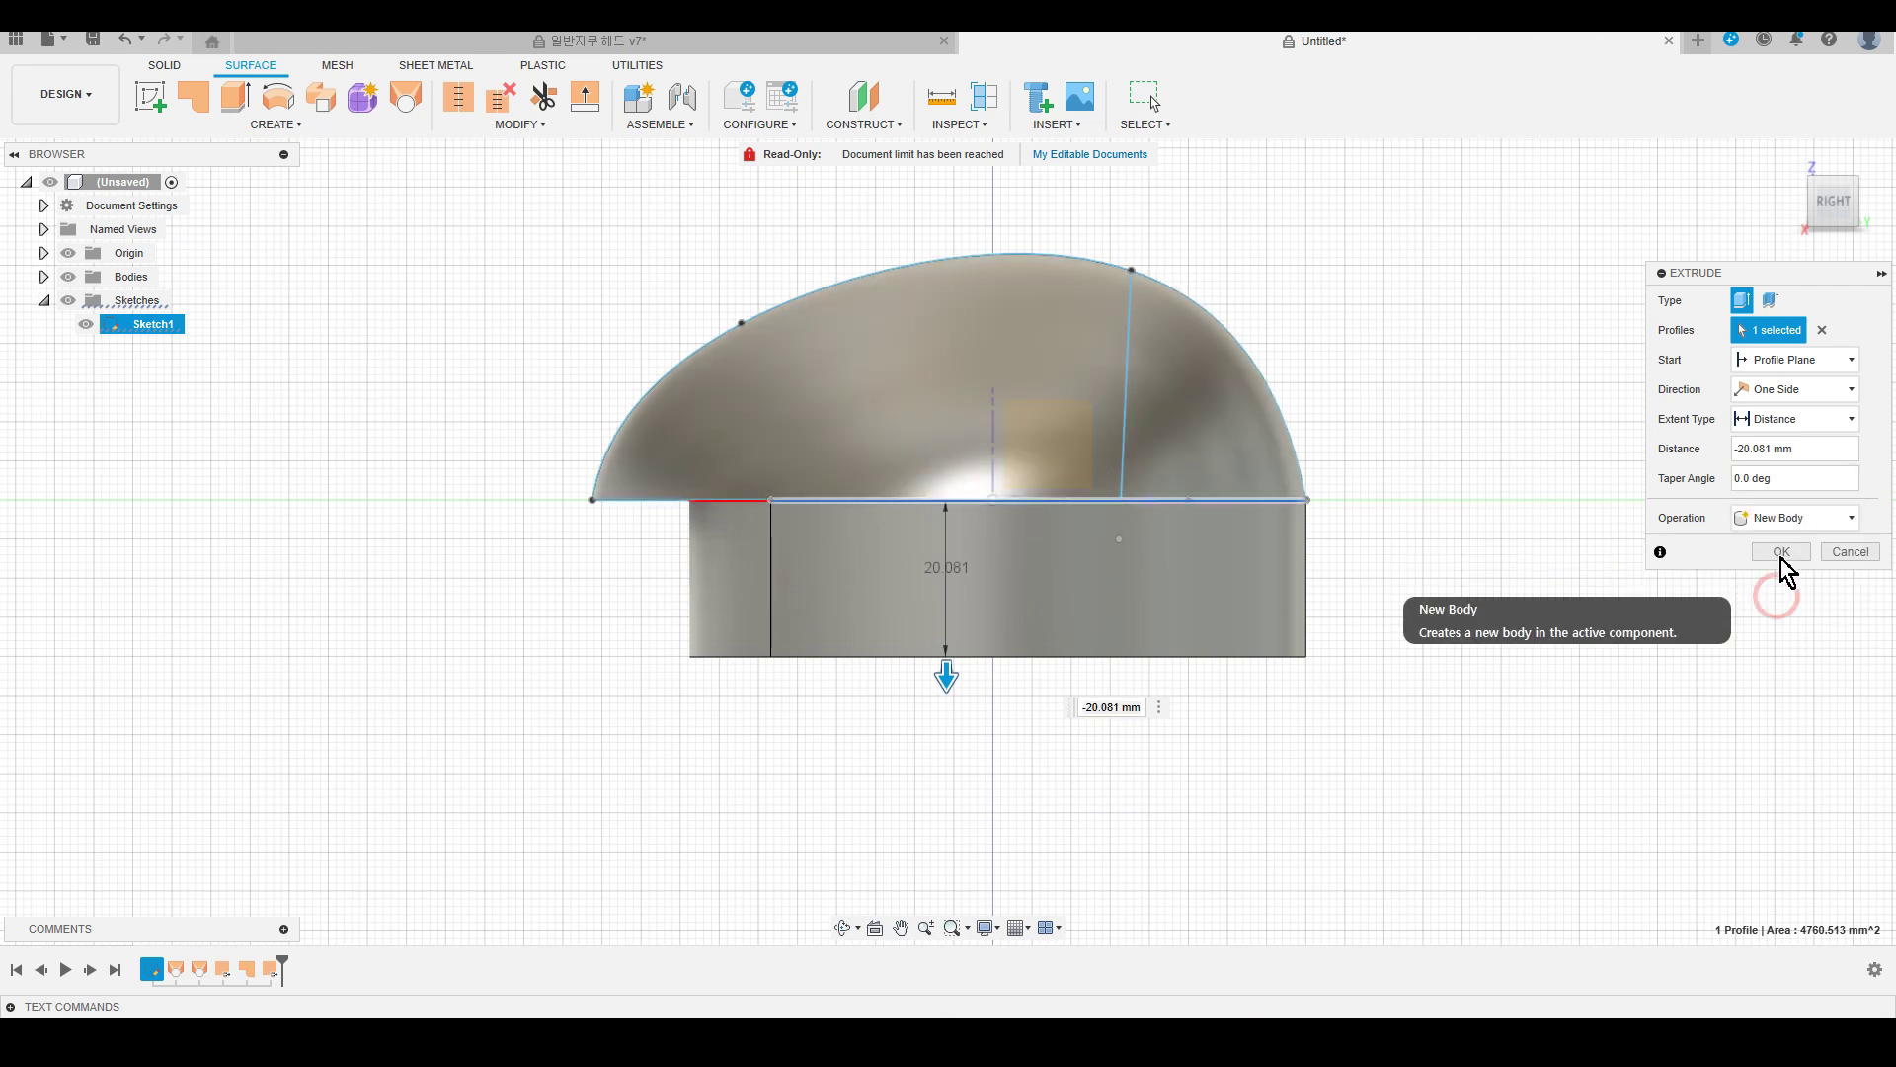
{"action": "left_click", "coordinate": [1777, 552]}
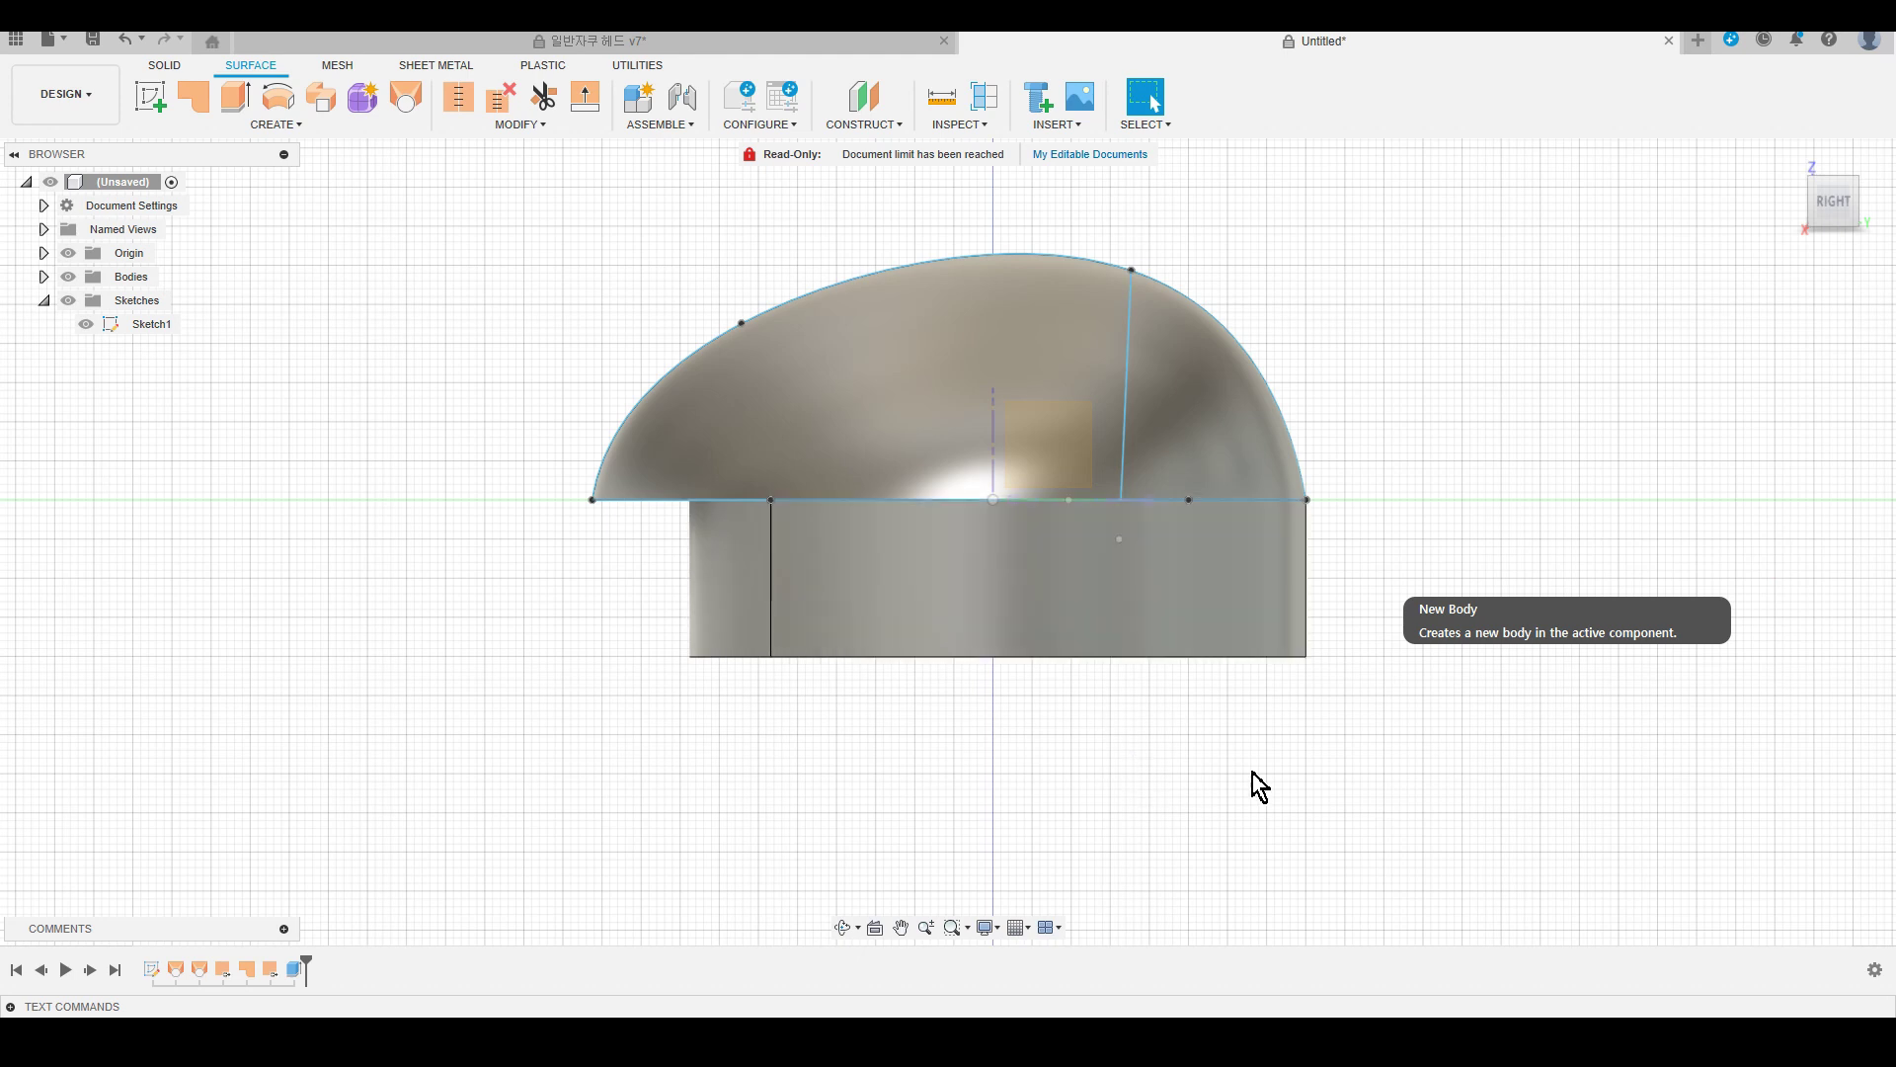
{"action": "scroll", "coordinate": [1259, 761], "scroll_direction": "down", "scroll_amount": 1}
{"action": "mouse_move", "coordinate": [1274, 731]}
{"action": "middle_mouse_down", "text": "shift"}
{"action": "mouse_move", "coordinate": [1076, 715]}
{"action": "mouse_move", "coordinate": [902, 457]}
{"action": "mouse_move", "coordinate": [901, 720]}
{"action": "mouse_move", "coordinate": [902, 423]}
{"action": "mouse_move", "coordinate": [871, 649]}
{"action": "middle_mouse_up", "text": "shift"}
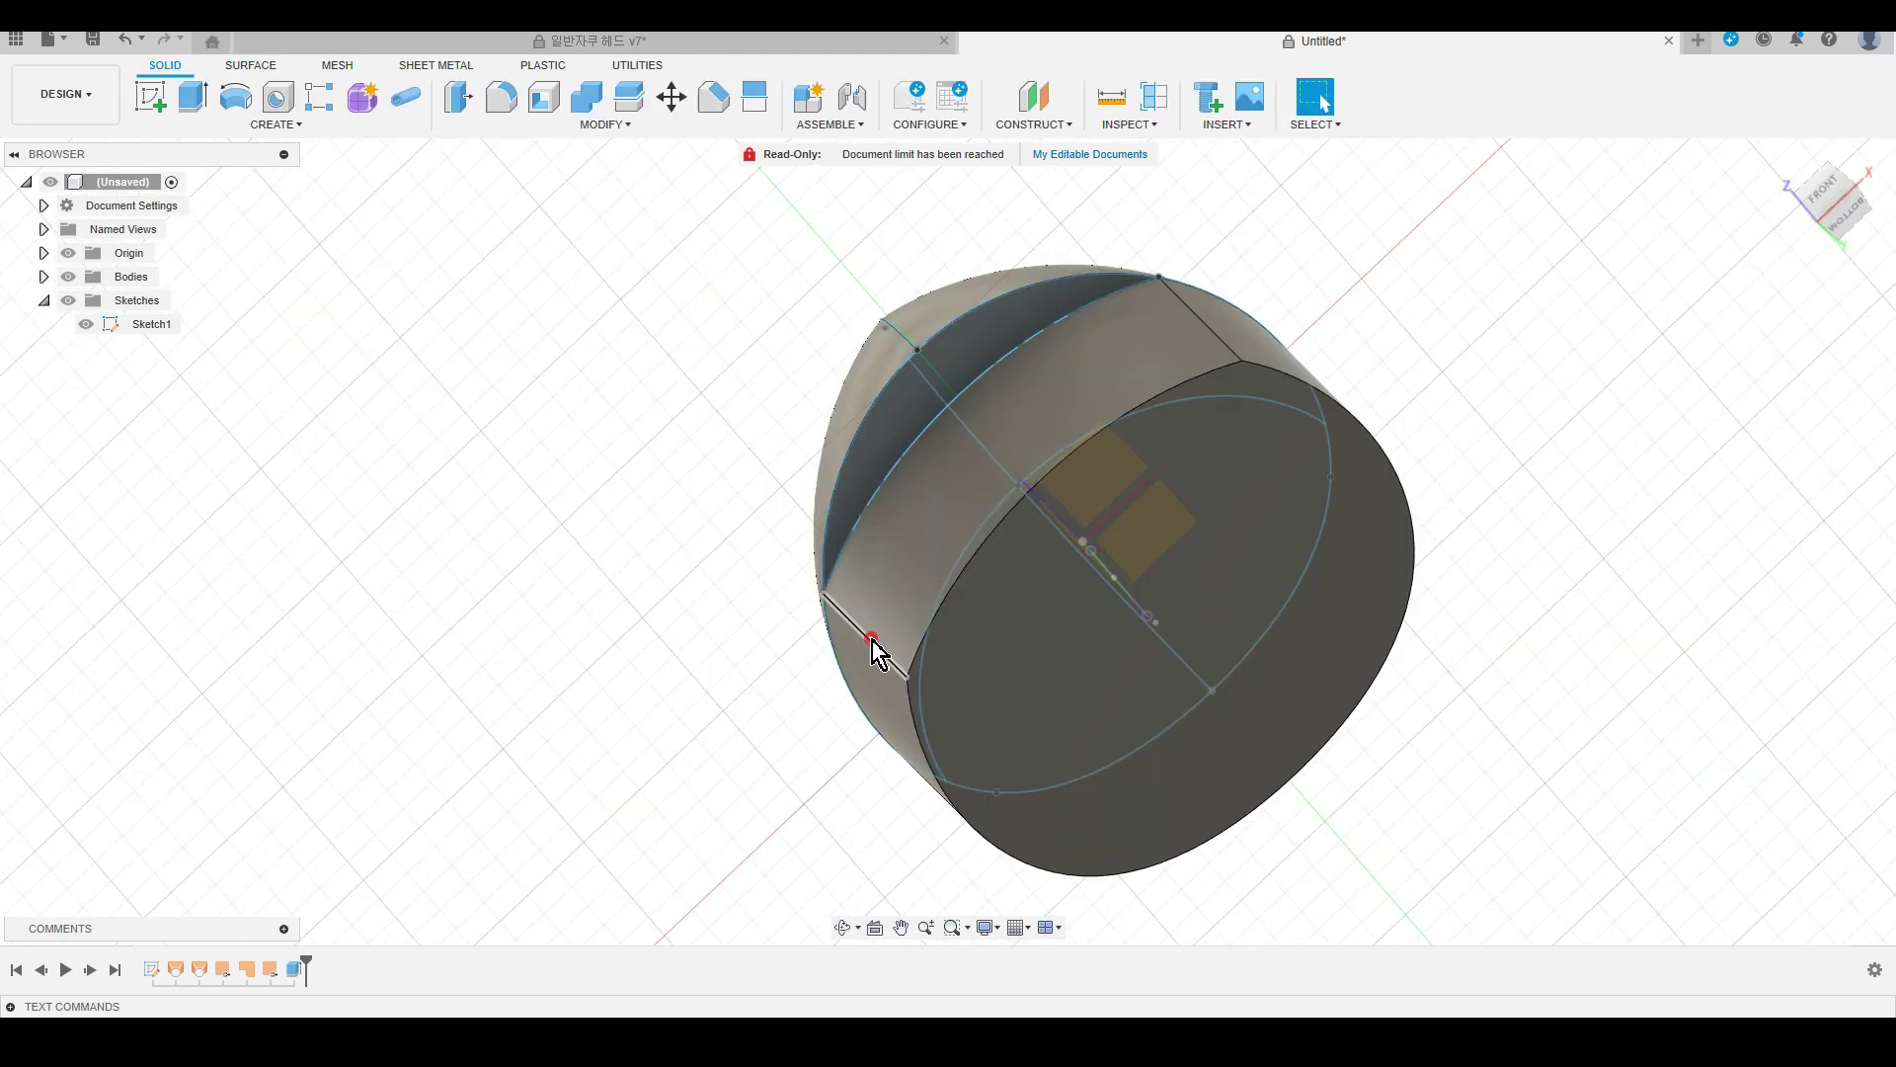
Fillet the lower body's two side edges with a 29.182 mm radius.
{"action": "left_click", "coordinate": [872, 641]}
{"action": "left_click", "coordinate": [1213, 334], "text": "shift"}
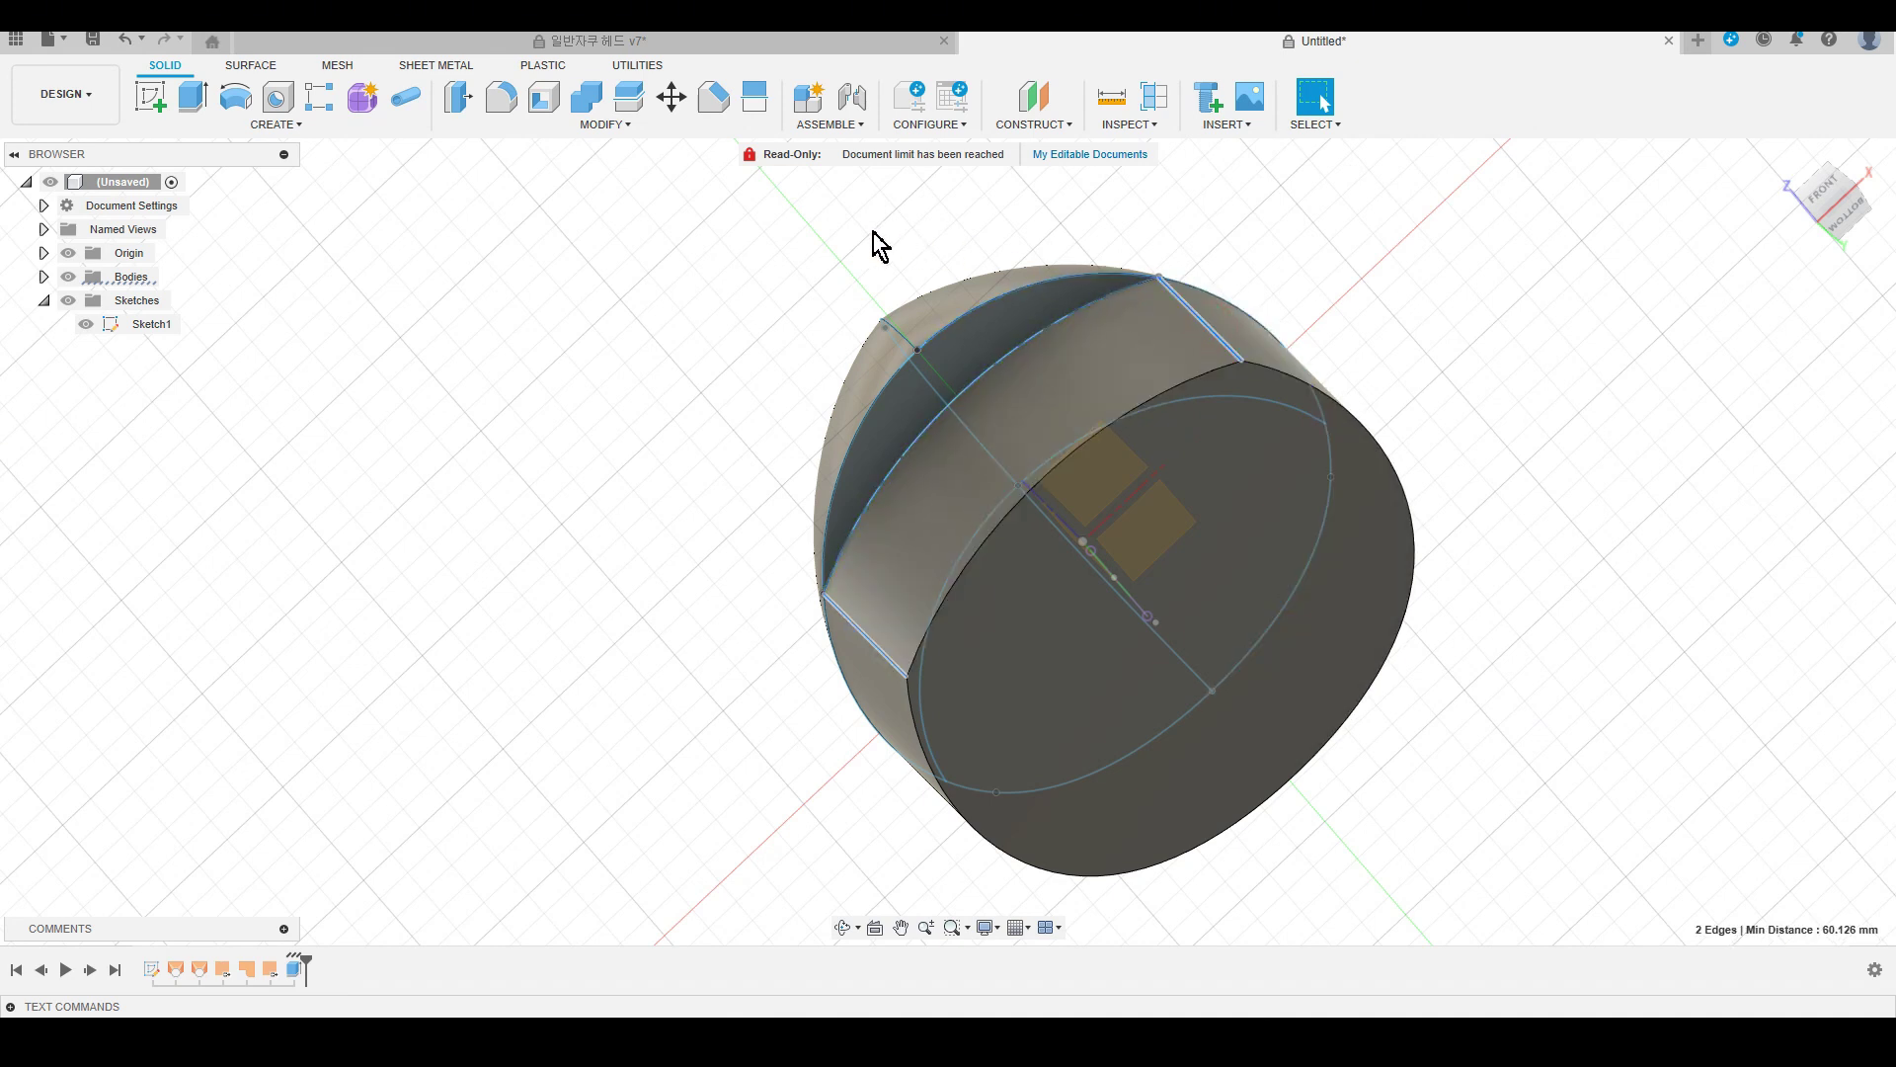
{"action": "key", "text": "f"}
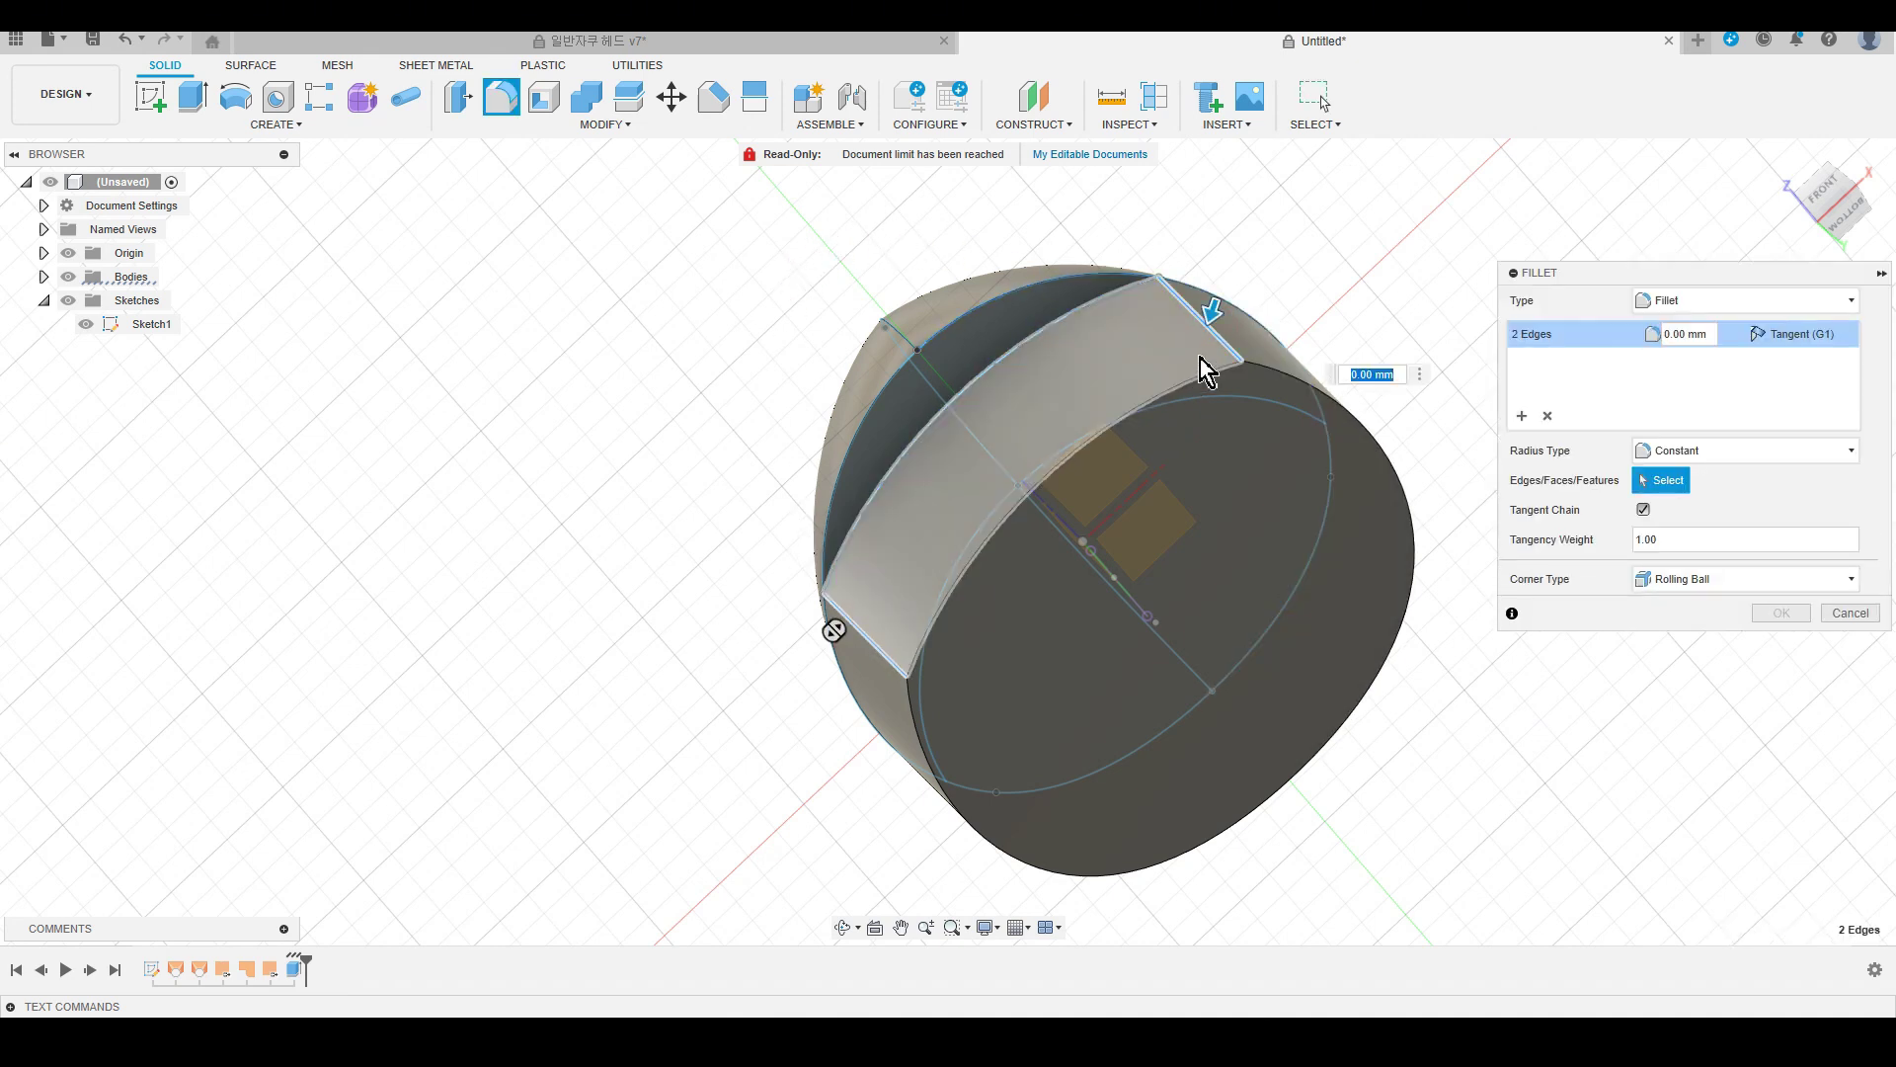
{"action": "scroll", "coordinate": [1210, 319], "scroll_direction": "up", "scroll_amount": 2}
{"action": "scroll", "coordinate": [1210, 319], "scroll_direction": "up", "scroll_amount": 2}
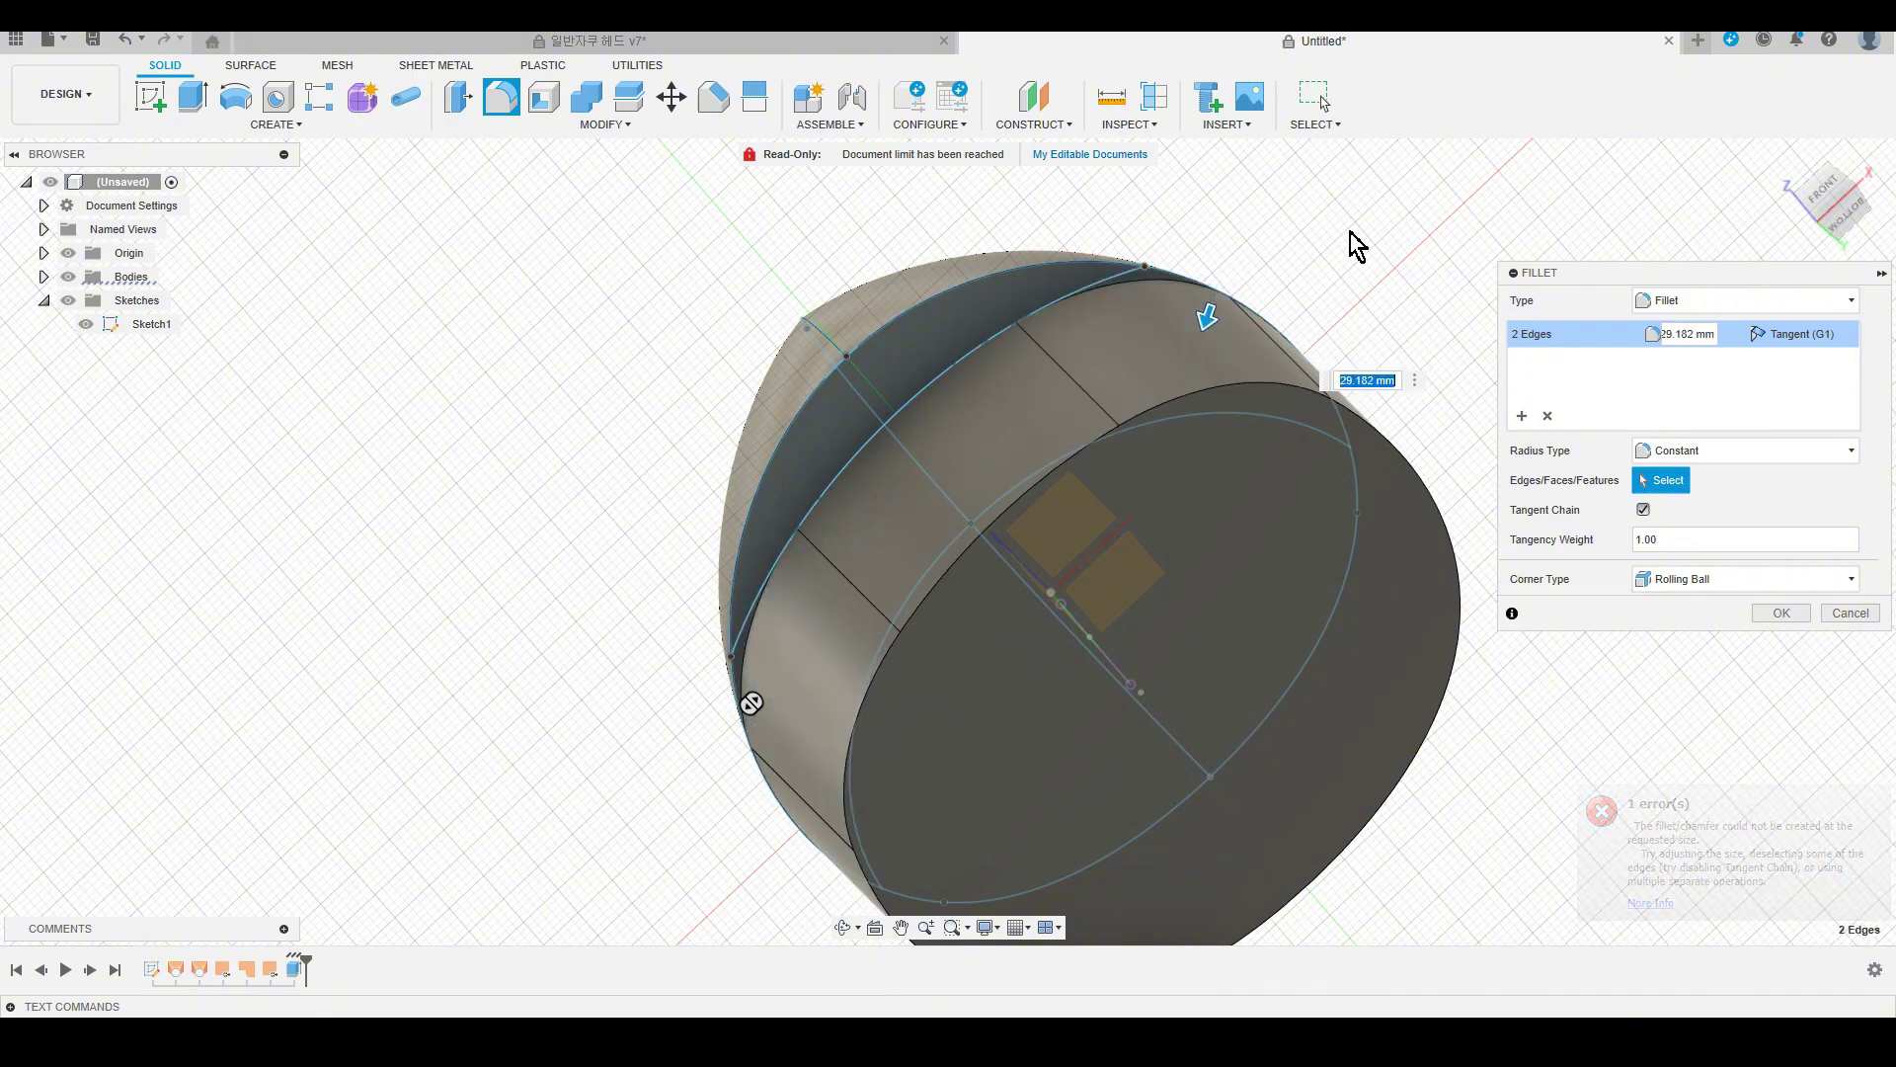
{"action": "mouse_move", "coordinate": [1207, 311]}
{"action": "middle_mouse_down", "text": "shift"}
{"action": "mouse_move", "coordinate": [1315, 276]}
{"action": "mouse_move", "coordinate": [1625, 570]}
{"action": "mouse_move", "coordinate": [1820, 197]}
{"action": "middle_mouse_up", "text": "shift"}
{"action": "left_click", "coordinate": [1781, 614]}
Extrude the lower body's bottom face 23.374 mm downward as a New Body.
{"action": "left_click", "coordinate": [1835, 202]}
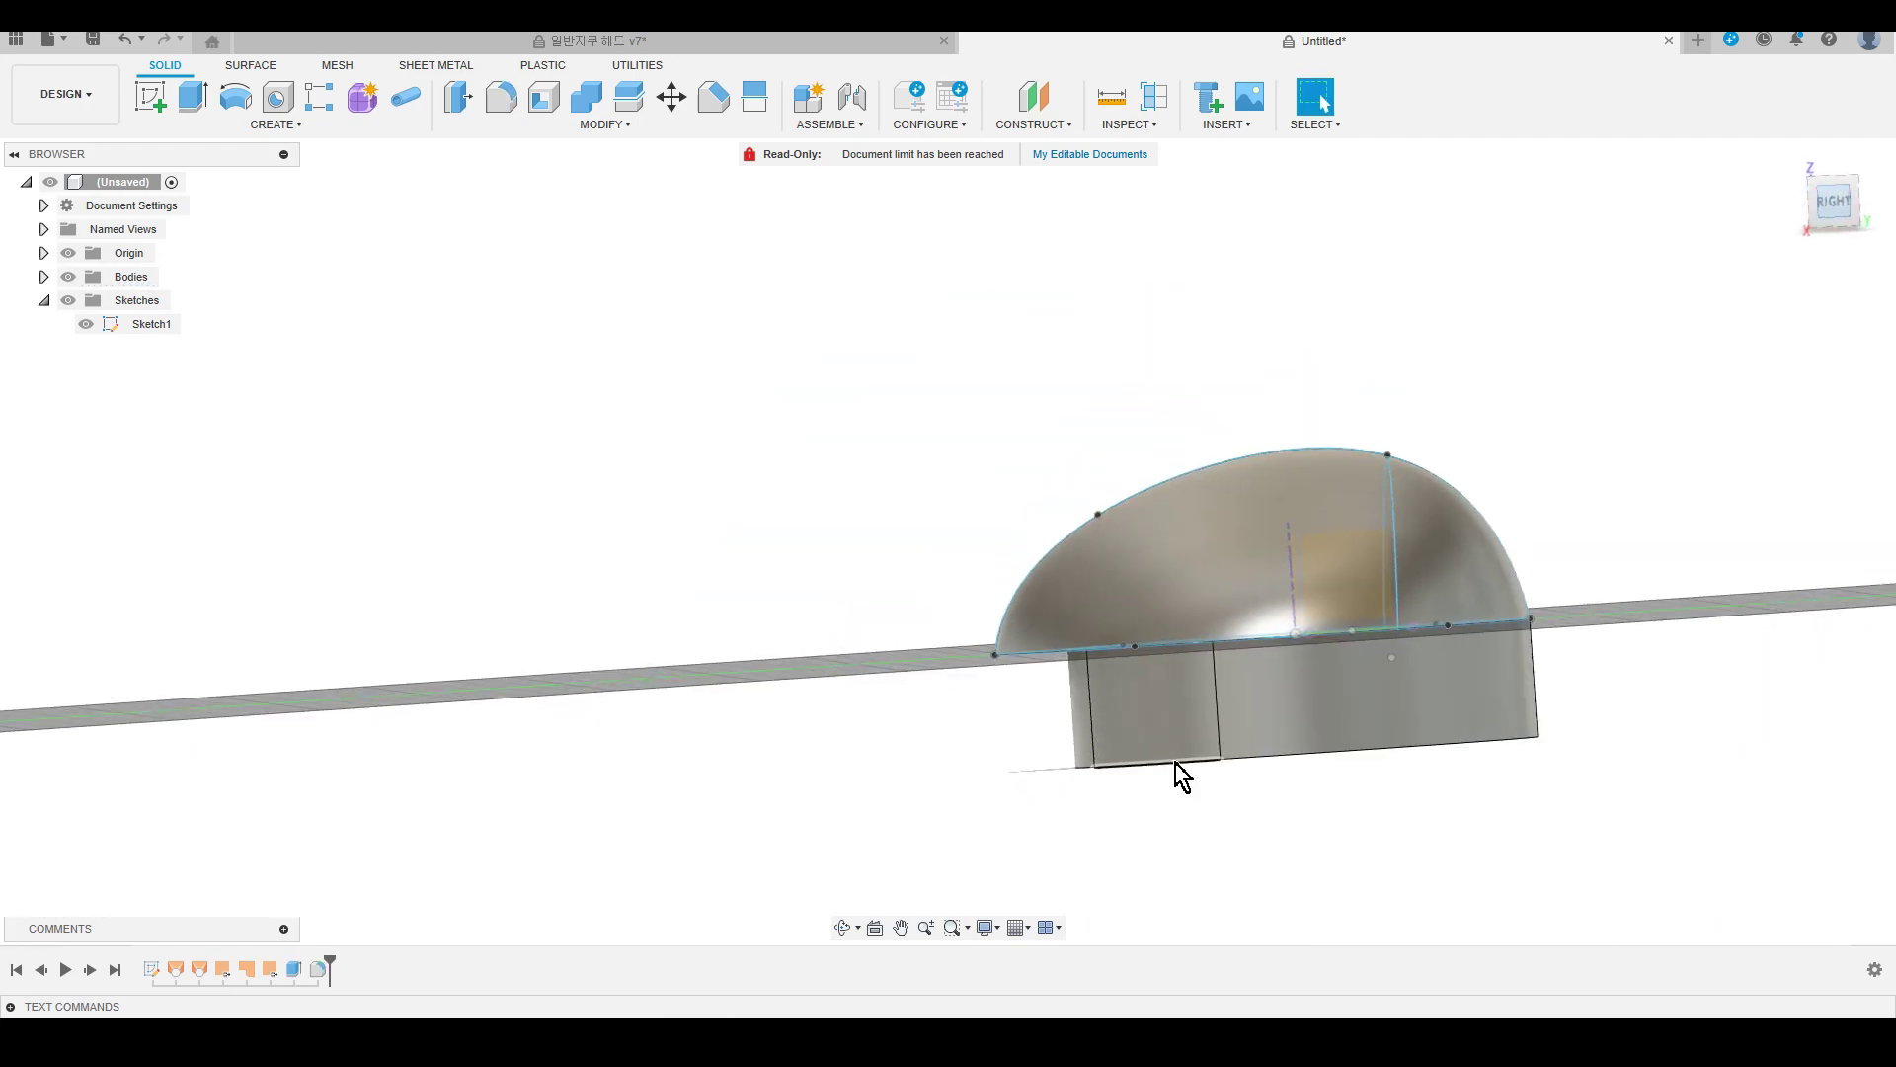
{"action": "mouse_move", "coordinate": [1176, 774]}
{"action": "middle_mouse_down"}
{"action": "mouse_move", "coordinate": [773, 702]}
{"action": "mouse_move", "coordinate": [611, 634]}
{"action": "middle_mouse_up"}
{"action": "middle_click_drag", "start_coordinate": [1120, 718], "coordinate": [1122, 635], "text": "shift"}
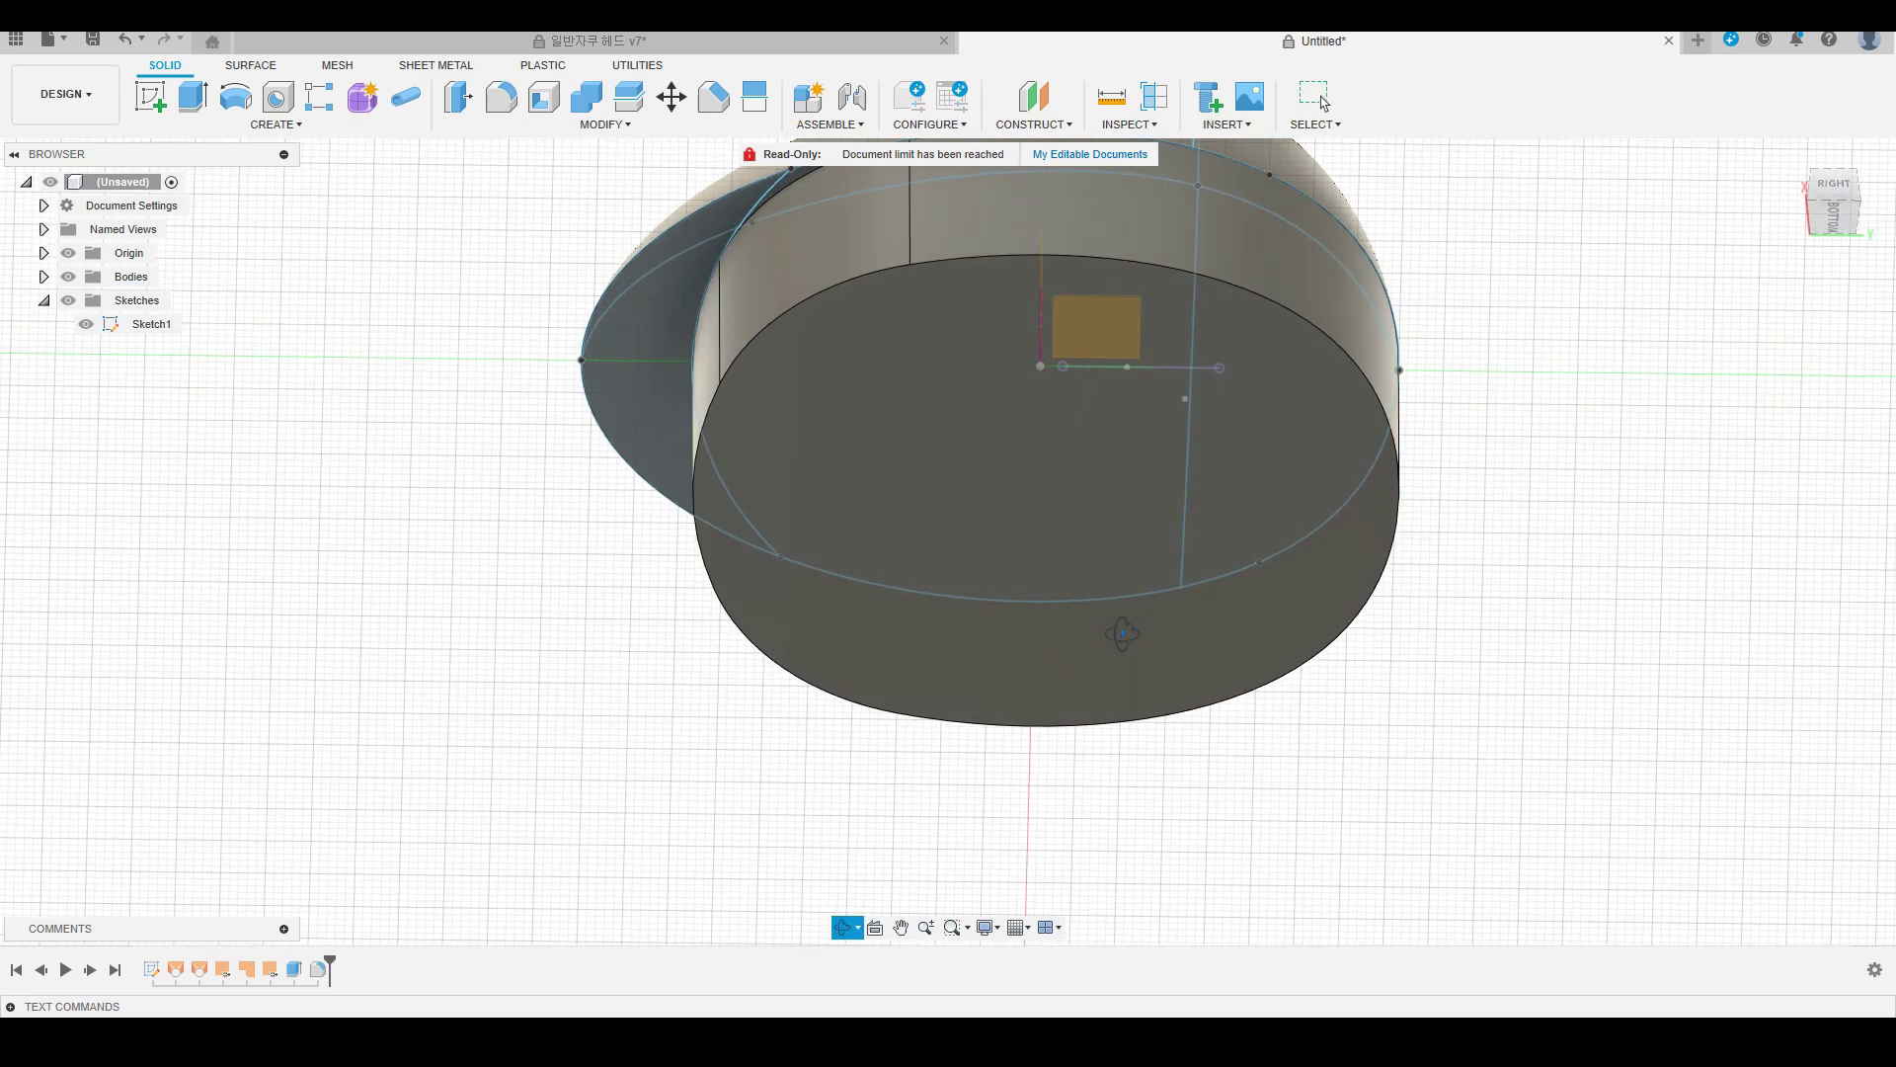
{"action": "left_click", "coordinate": [1037, 453]}
{"action": "middle_click_drag", "start_coordinate": [1578, 481], "coordinate": [1570, 521], "text": "shift"}
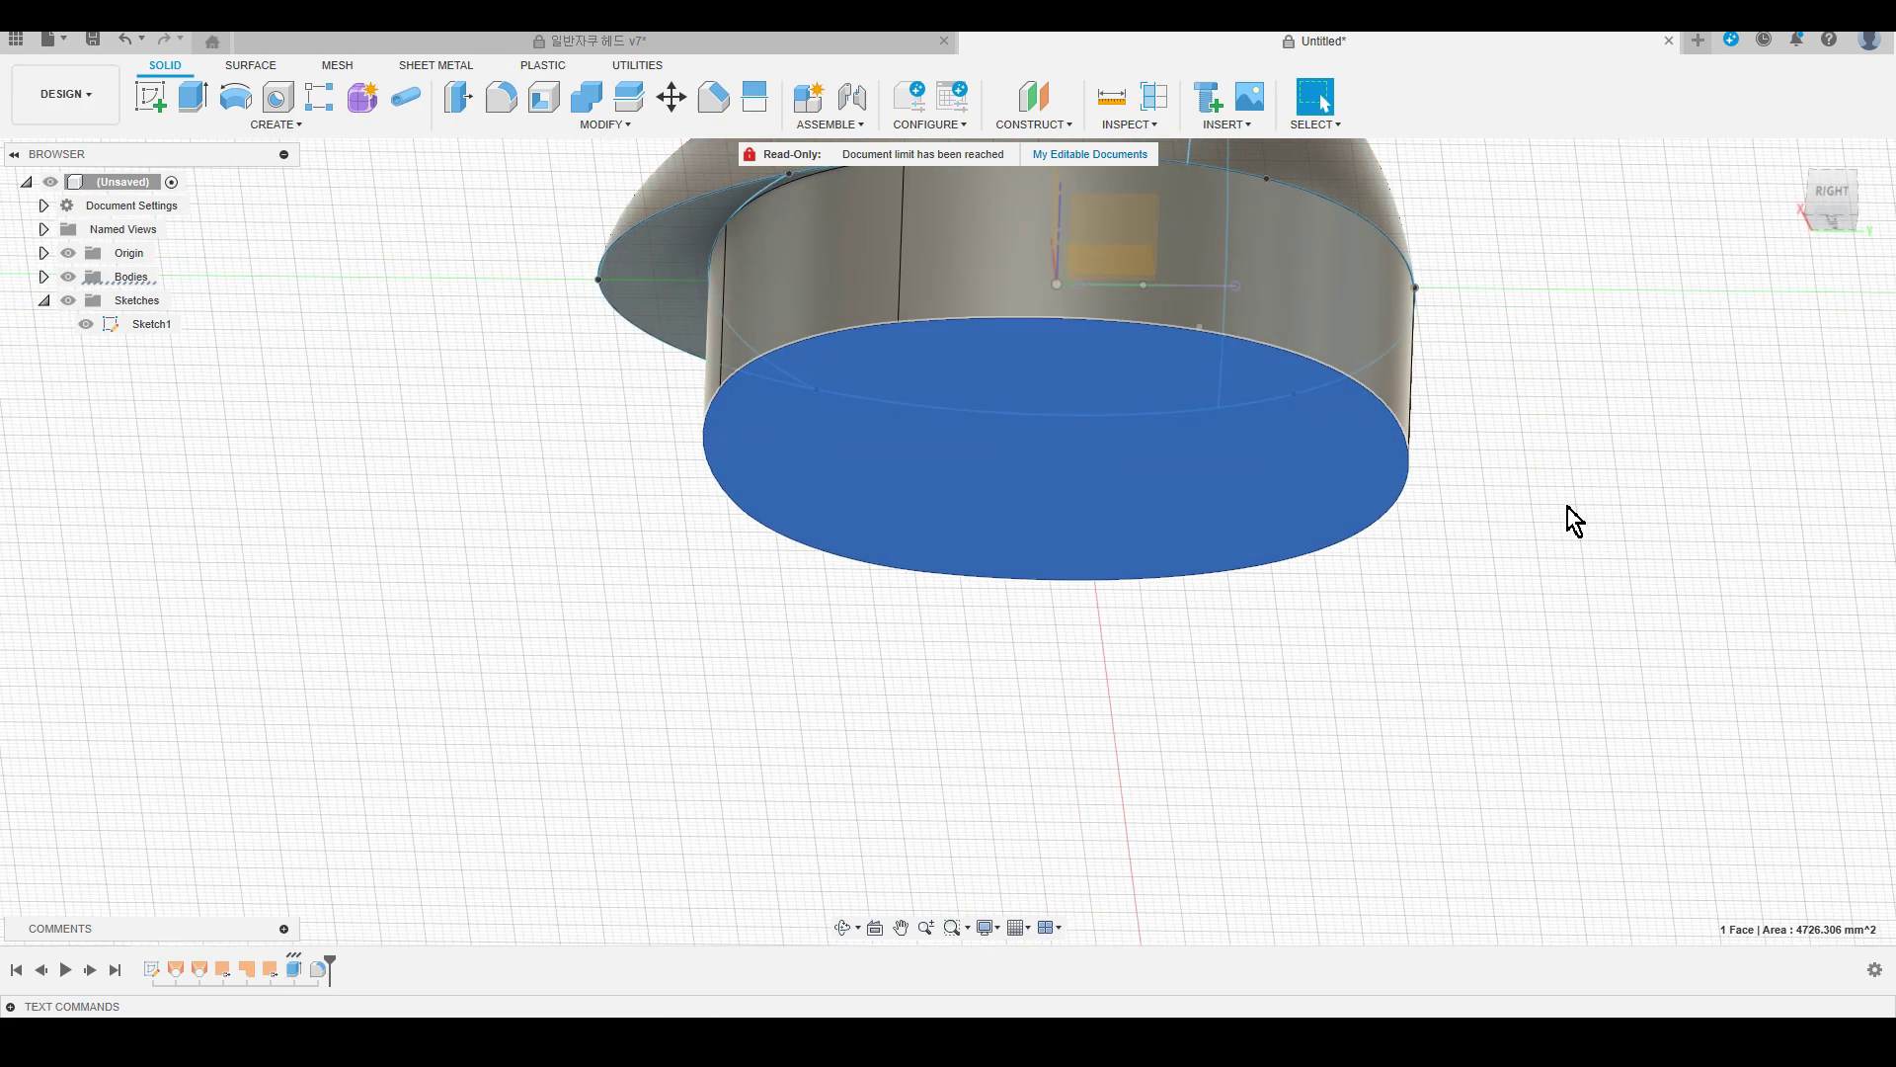
{"action": "left_click", "coordinate": [1832, 201]}
{"action": "middle_click_drag", "start_coordinate": [1386, 382], "coordinate": [1393, 770]}
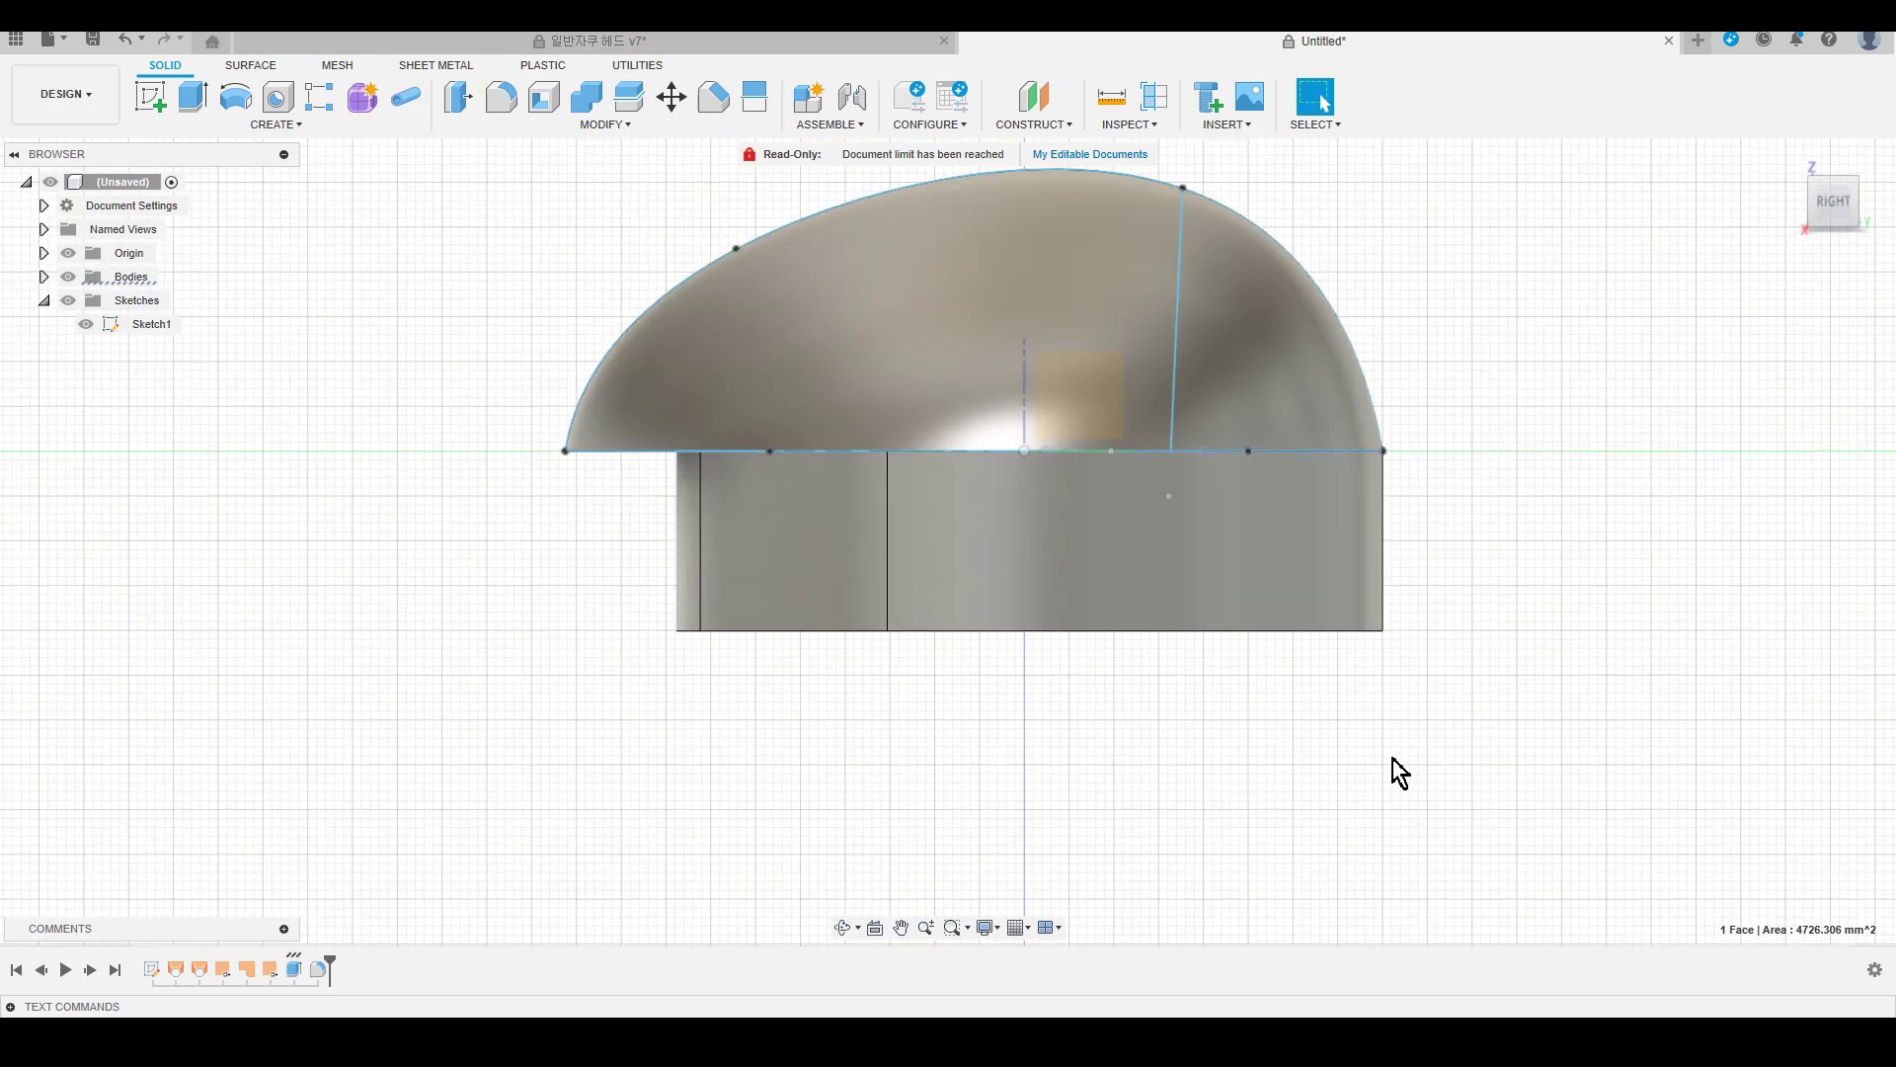
{"action": "key", "text": "e"}
{"action": "left_click_drag", "start_coordinate": [1000, 651], "coordinate": [1001, 847]}
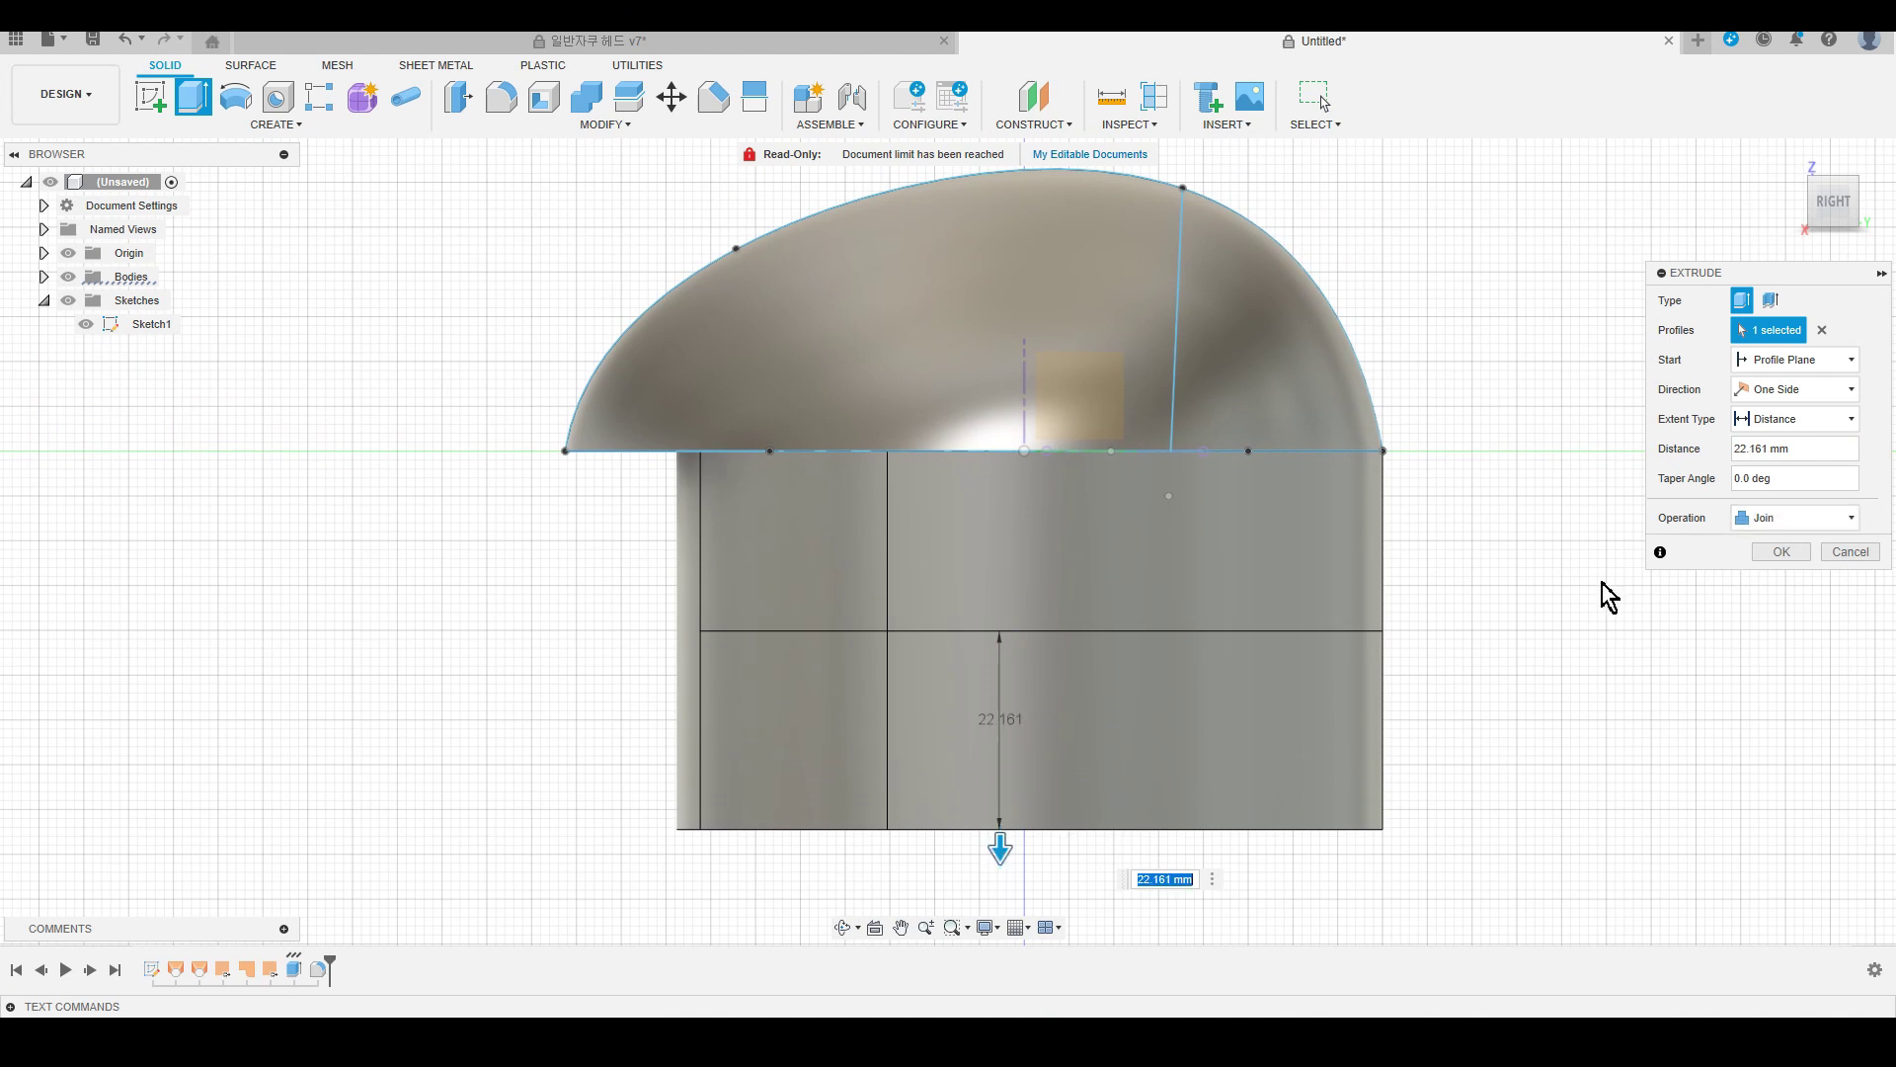
{"action": "left_click_drag", "start_coordinate": [1003, 847], "coordinate": [1000, 859]}
{"action": "left_click", "coordinate": [1808, 517]}
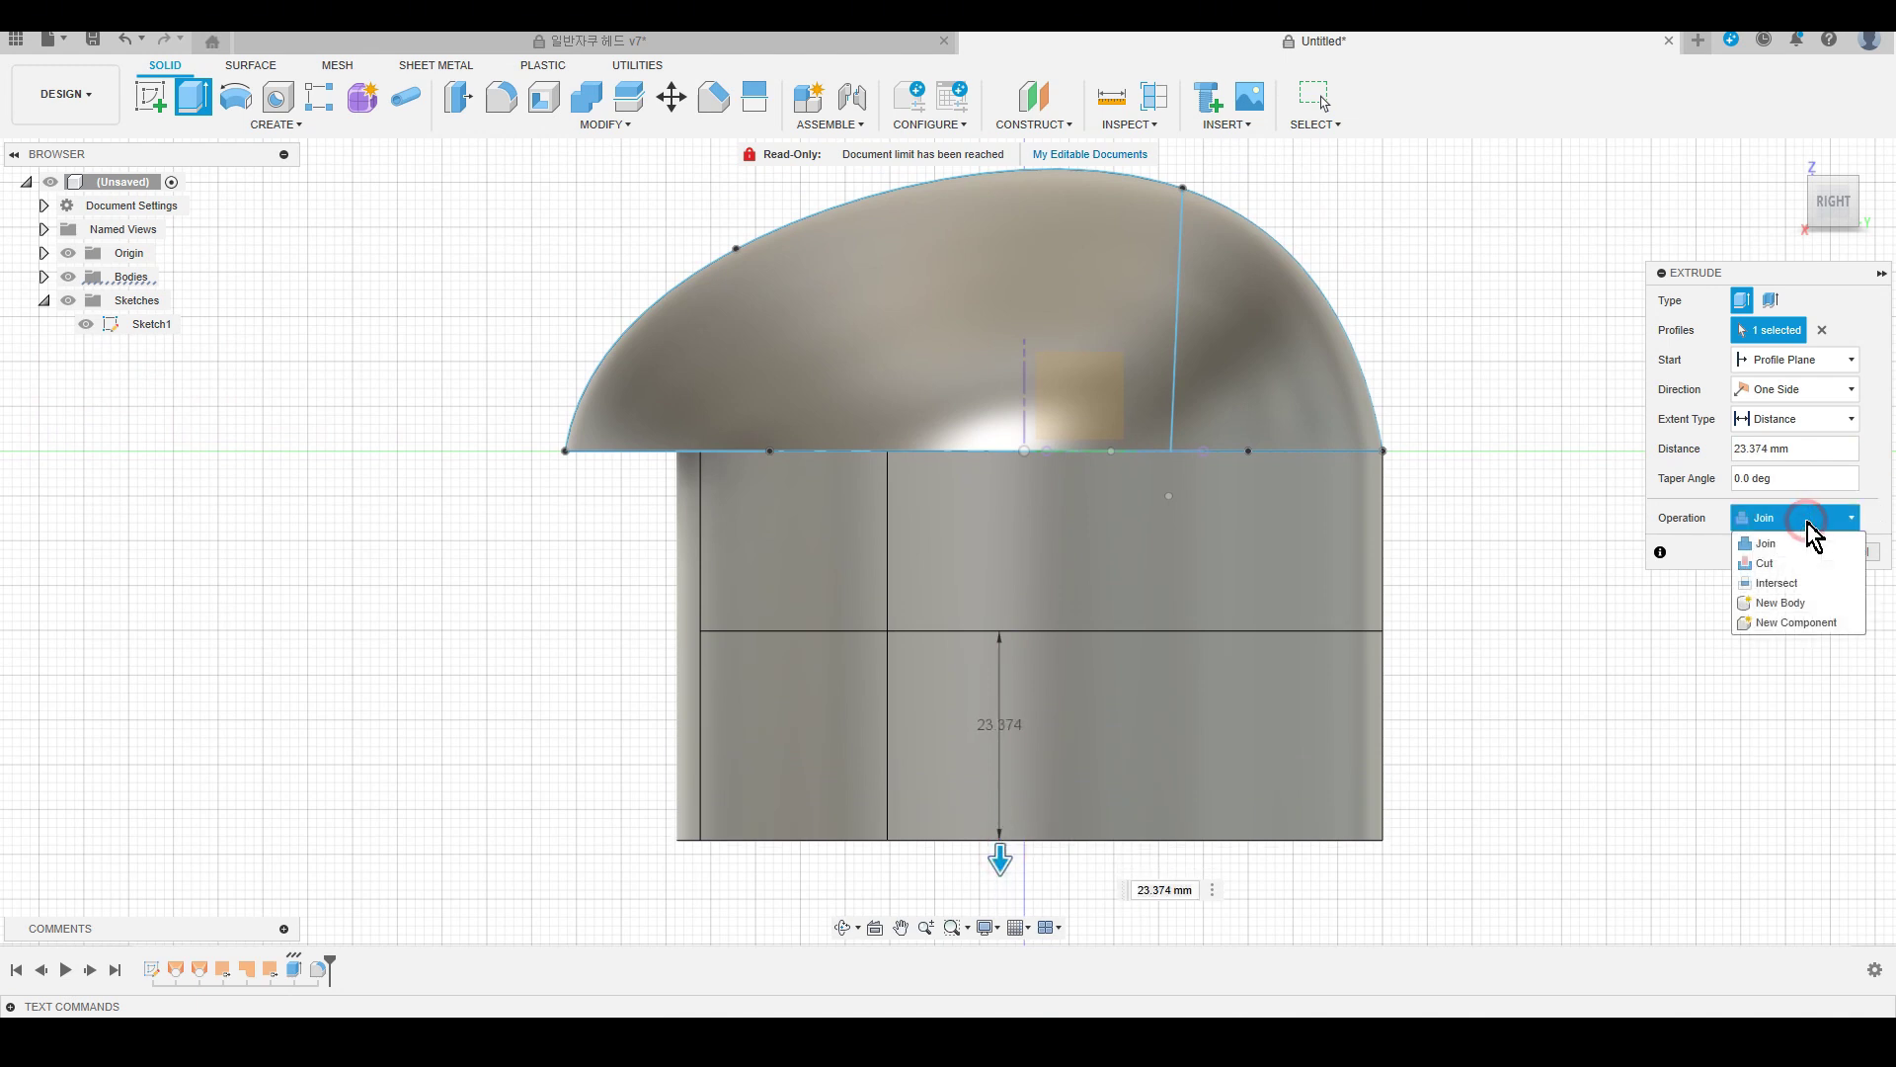
{"action": "left_click", "coordinate": [1781, 603]}
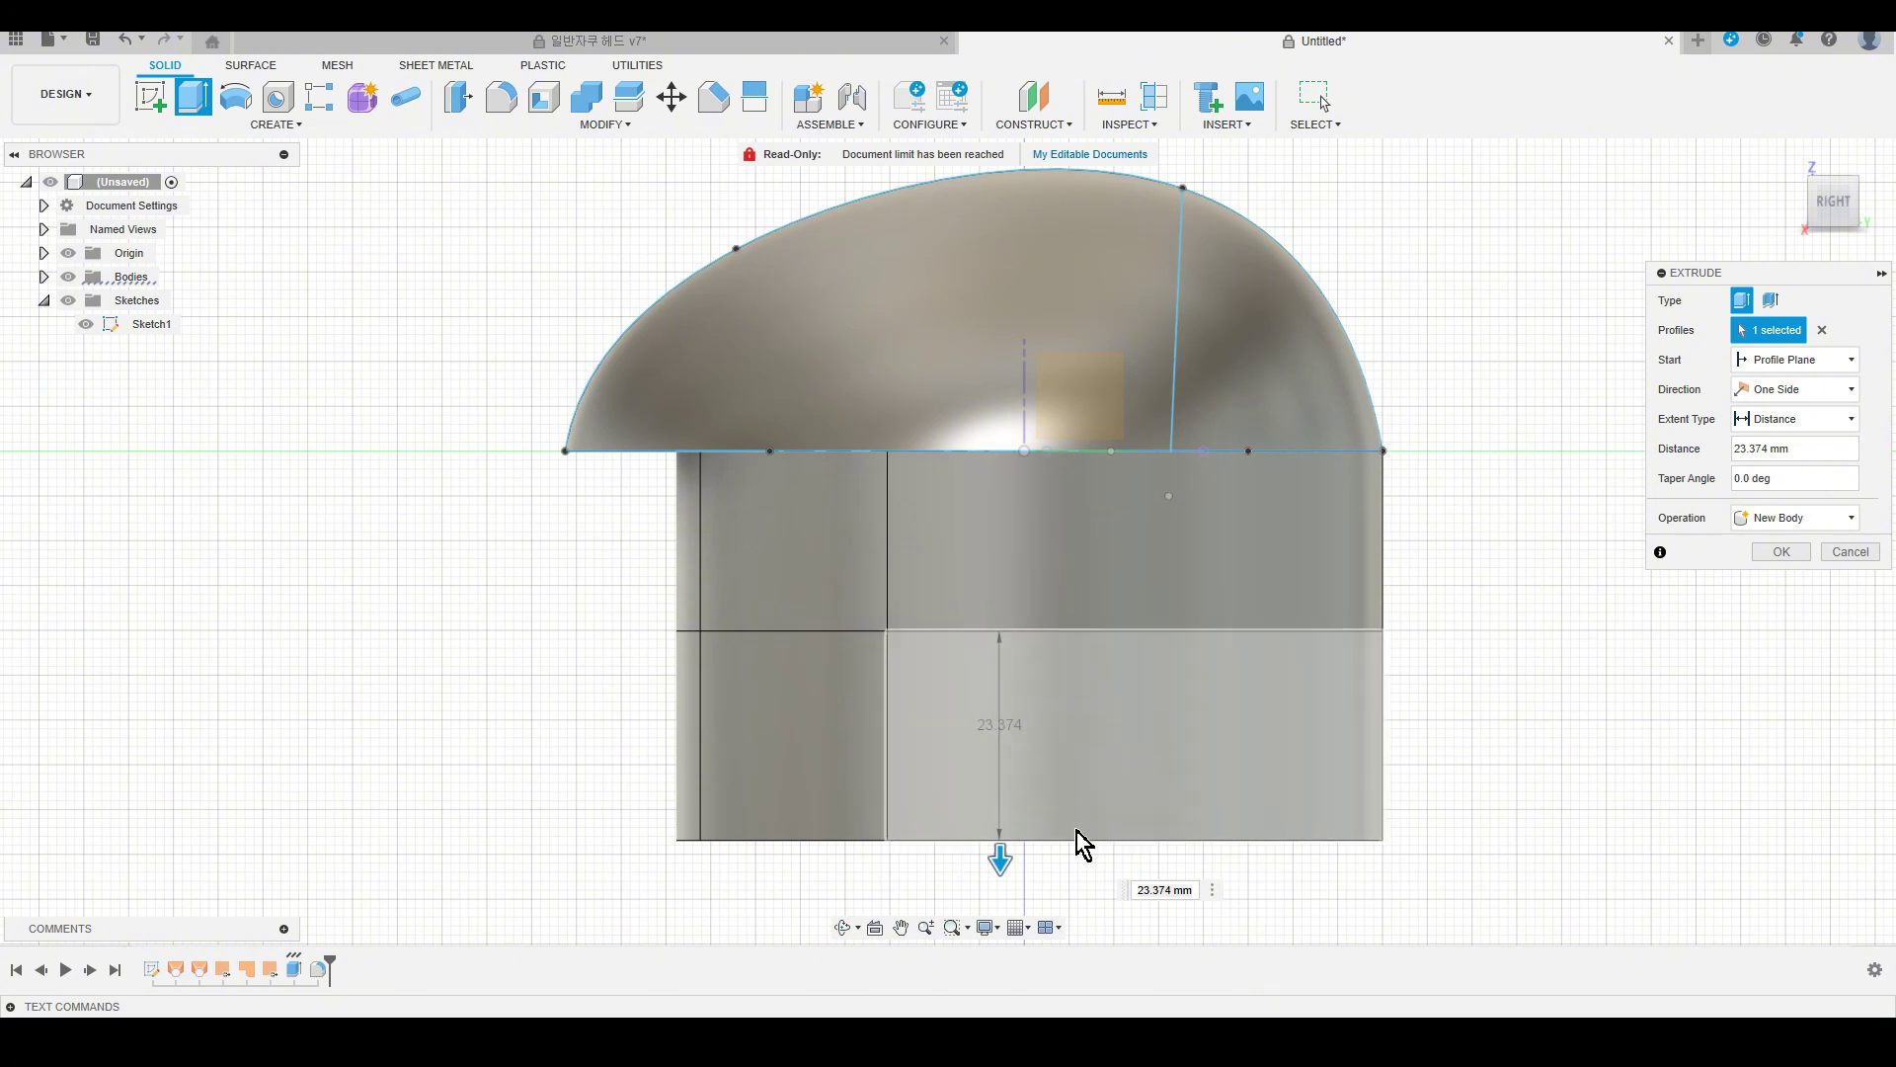
{"action": "left_click", "coordinate": [1781, 551]}
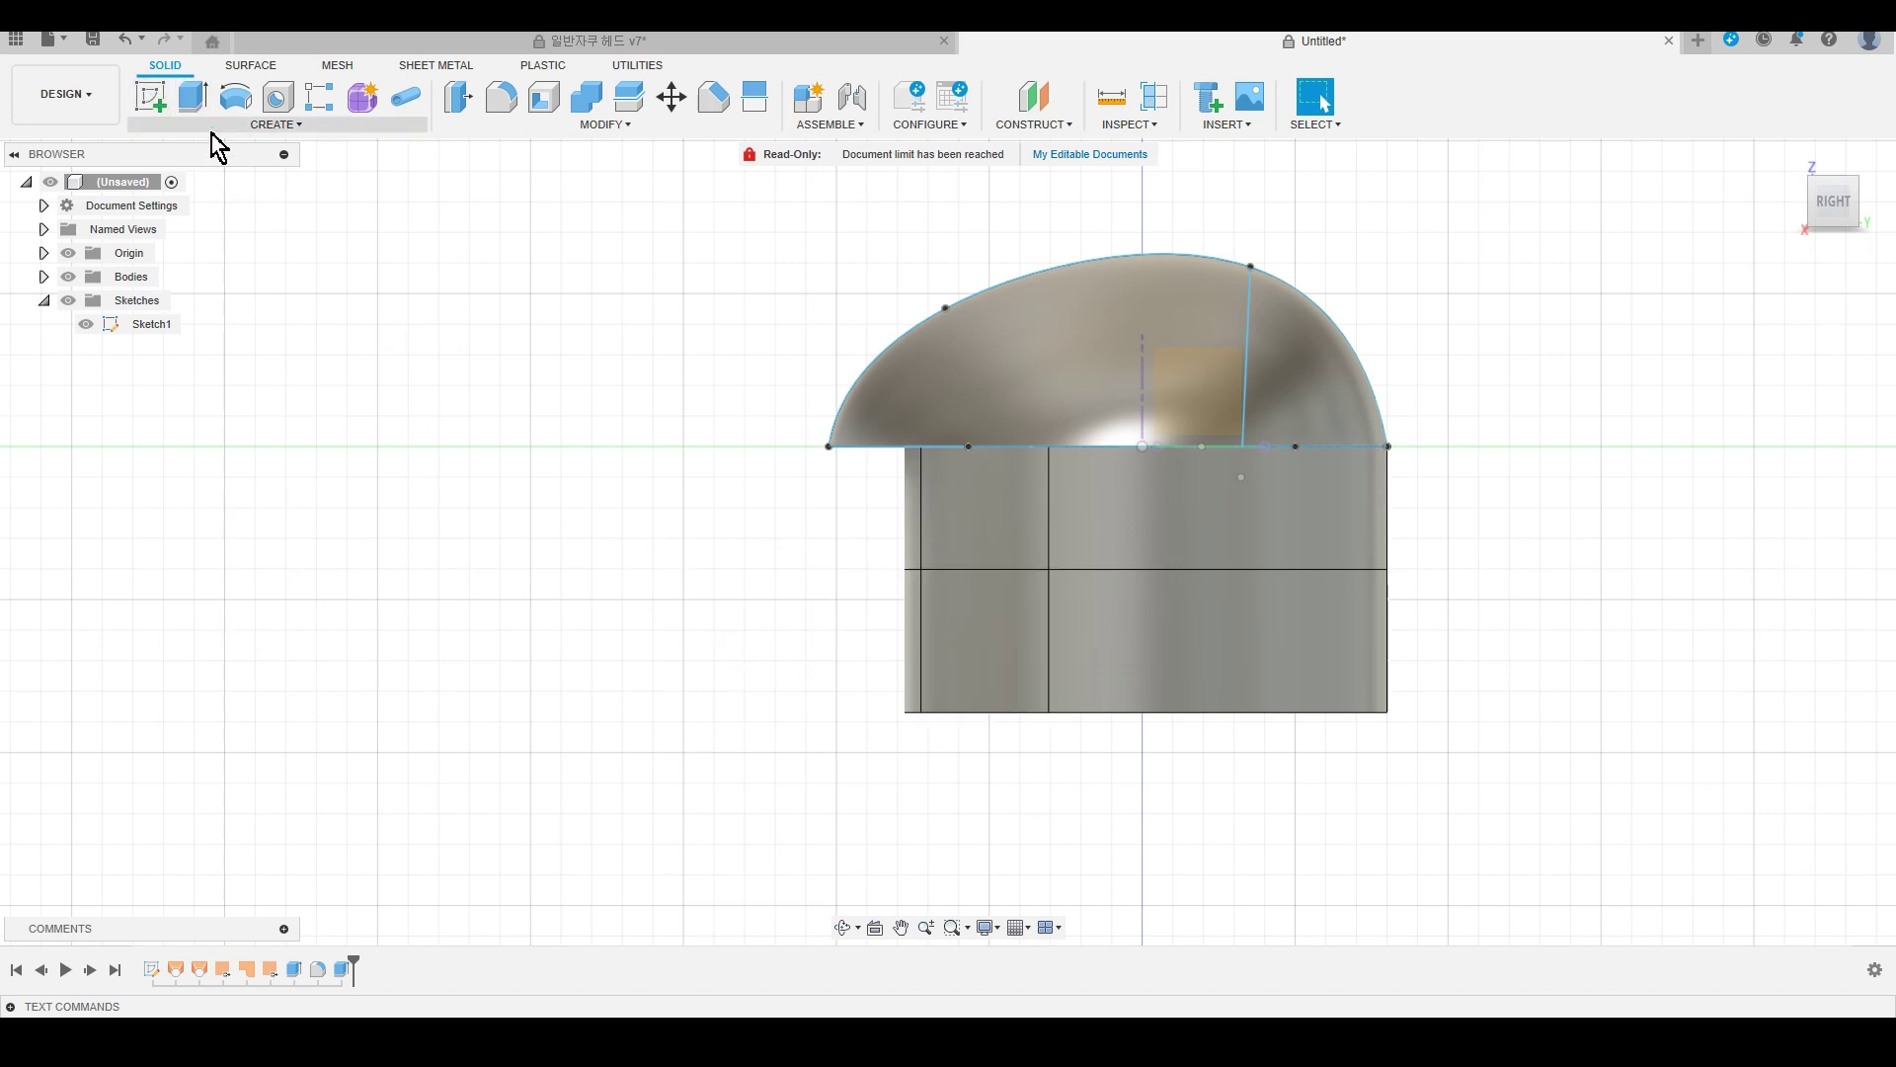
Start a sketch on the side origin plane and draw a slanted line left of the body.
{"action": "left_click", "coordinate": [156, 105]}
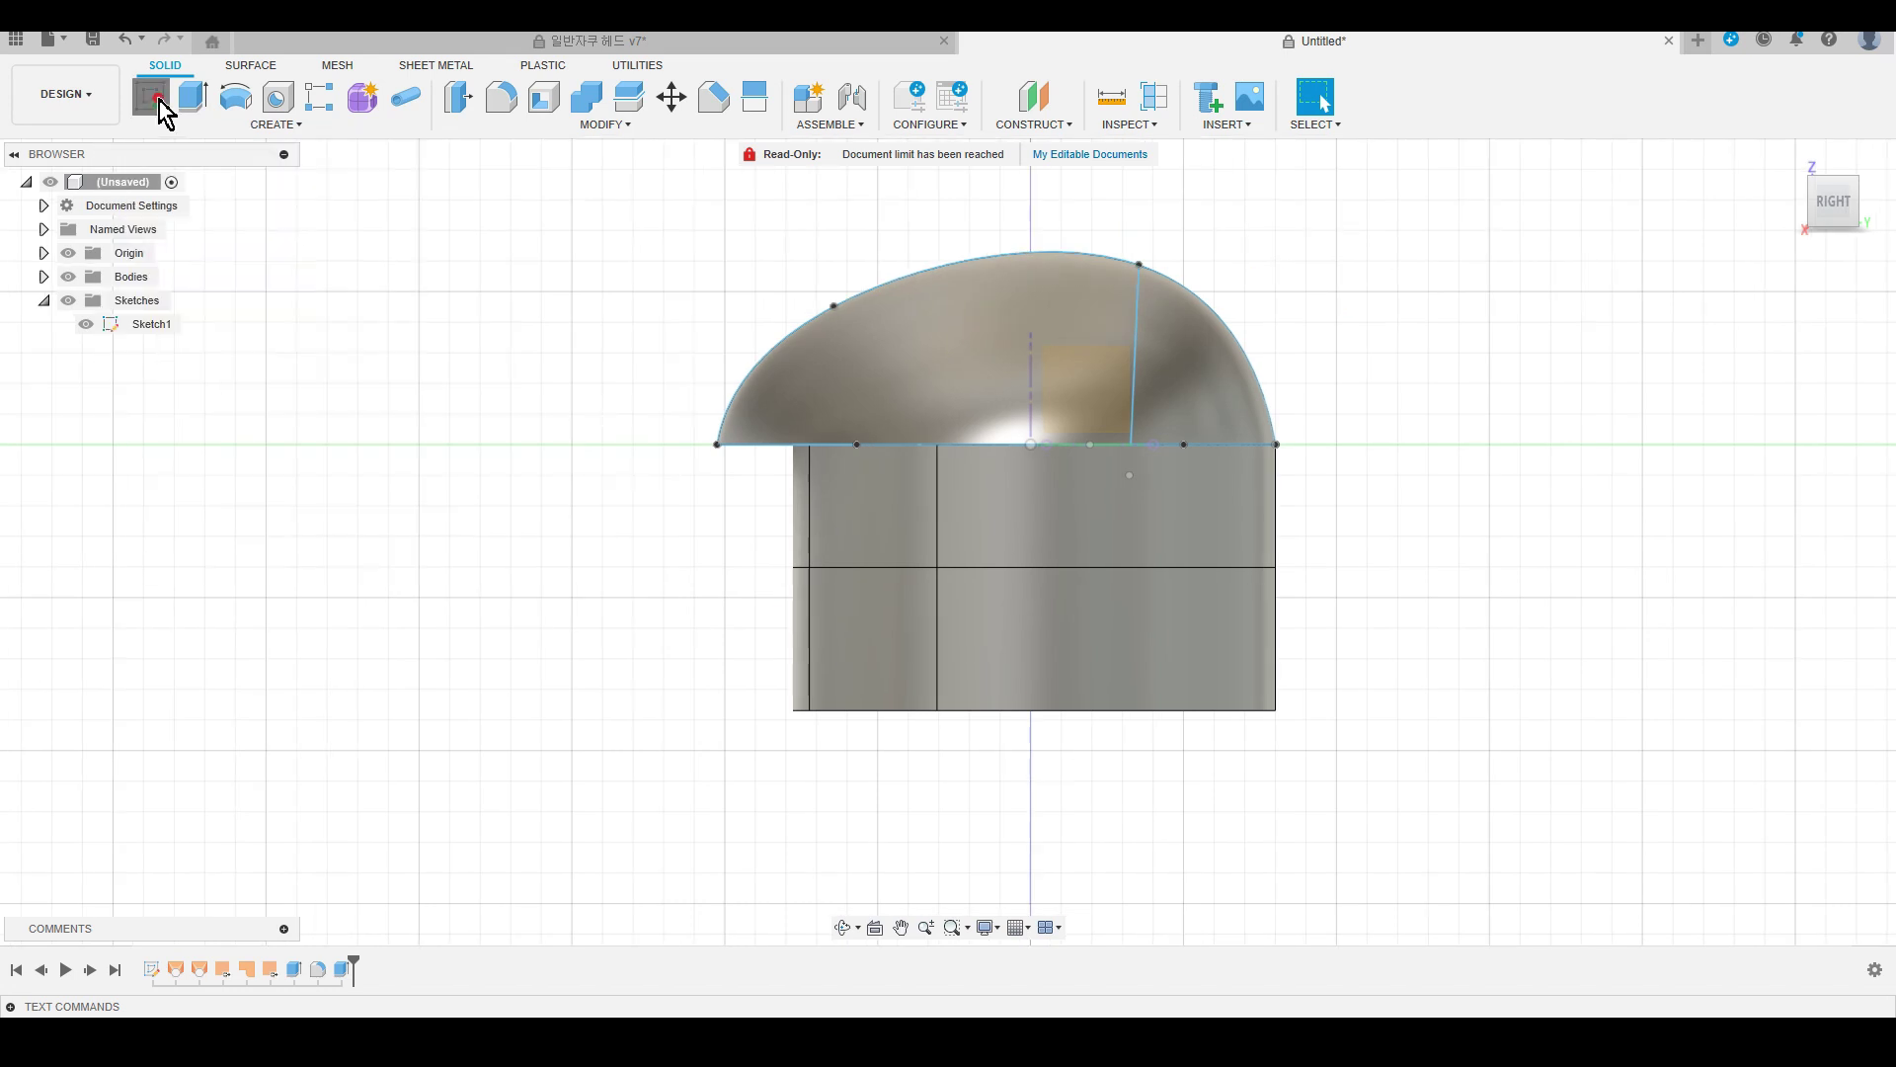
{"action": "scroll", "coordinate": [1109, 418], "scroll_direction": "down", "scroll_amount": 3}
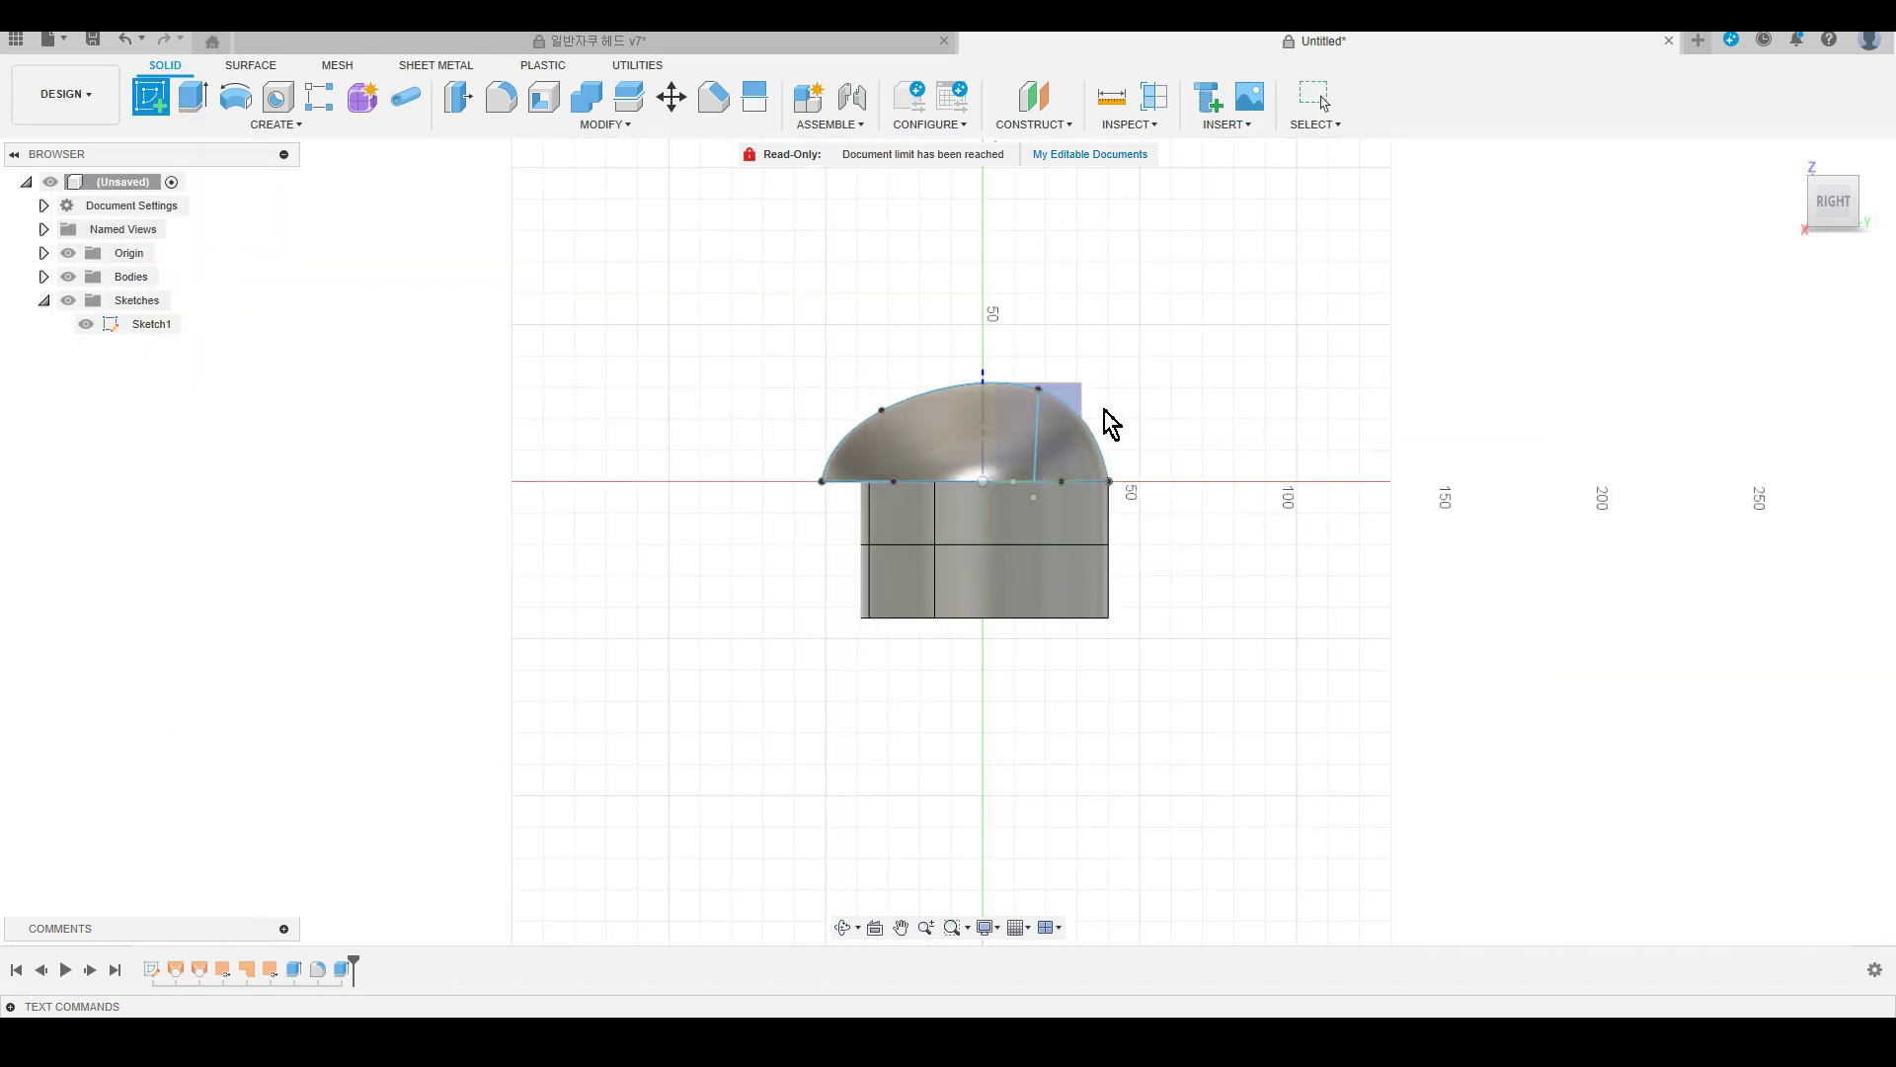
{"action": "mouse_move", "coordinate": [1109, 419]}
{"action": "middle_mouse_down", "text": "shift"}
{"action": "mouse_move", "coordinate": [1211, 495]}
{"action": "mouse_move", "coordinate": [928, 568]}
{"action": "middle_mouse_up", "text": "shift"}
{"action": "left_click", "coordinate": [902, 567]}
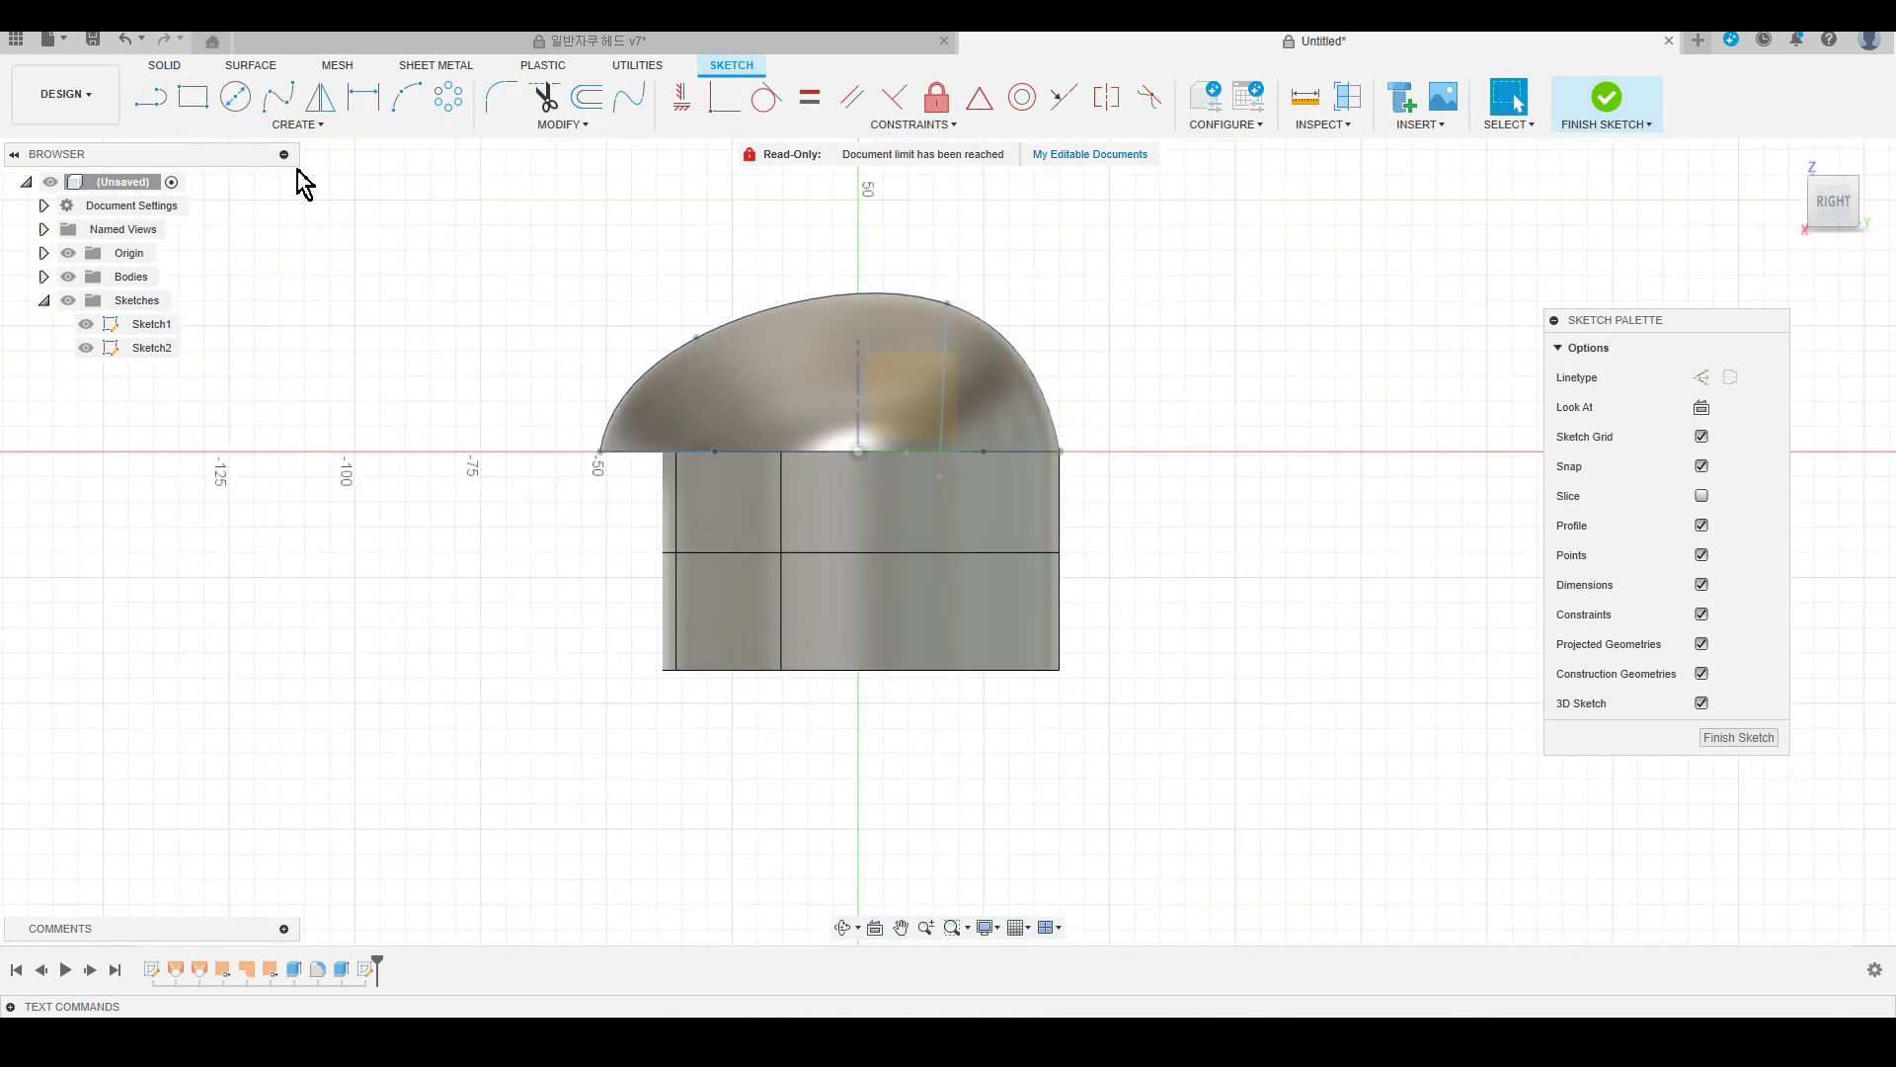
{"action": "left_click", "coordinate": [150, 97]}
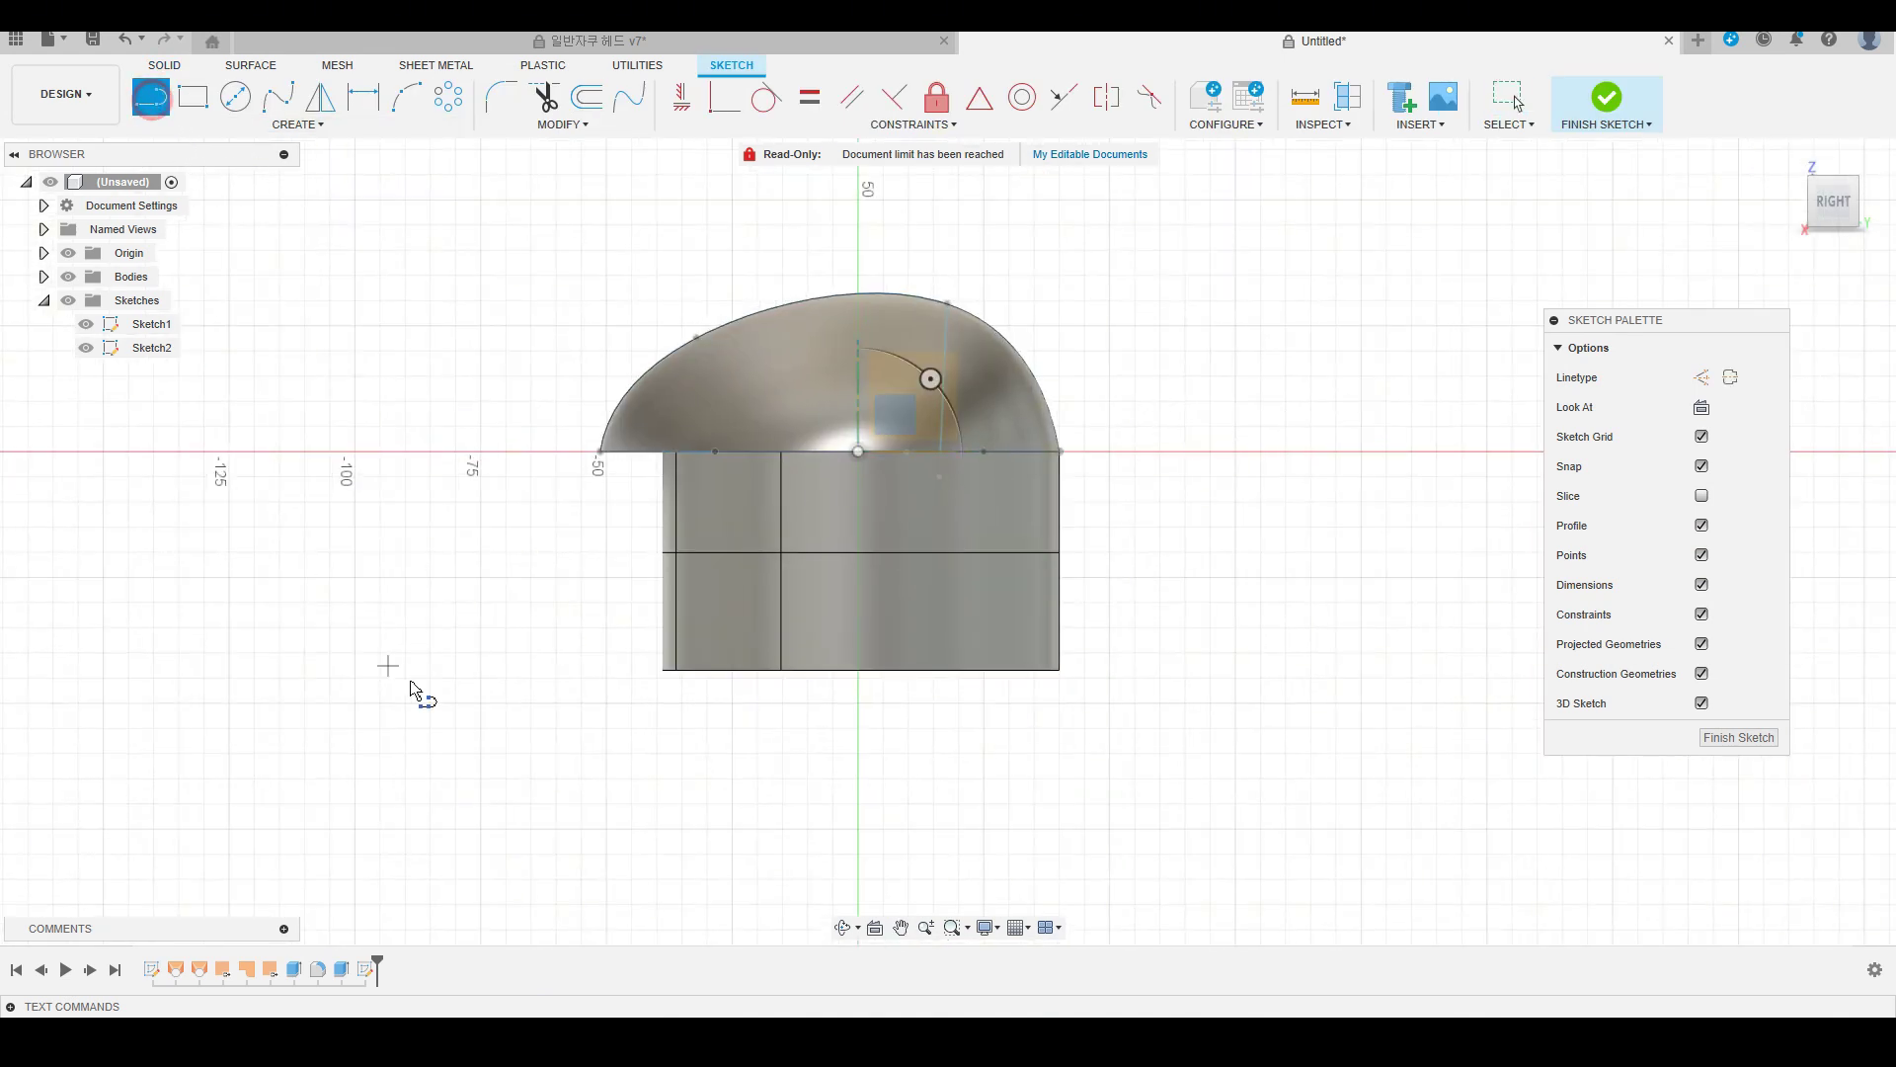
{"action": "left_click", "coordinate": [430, 602]}
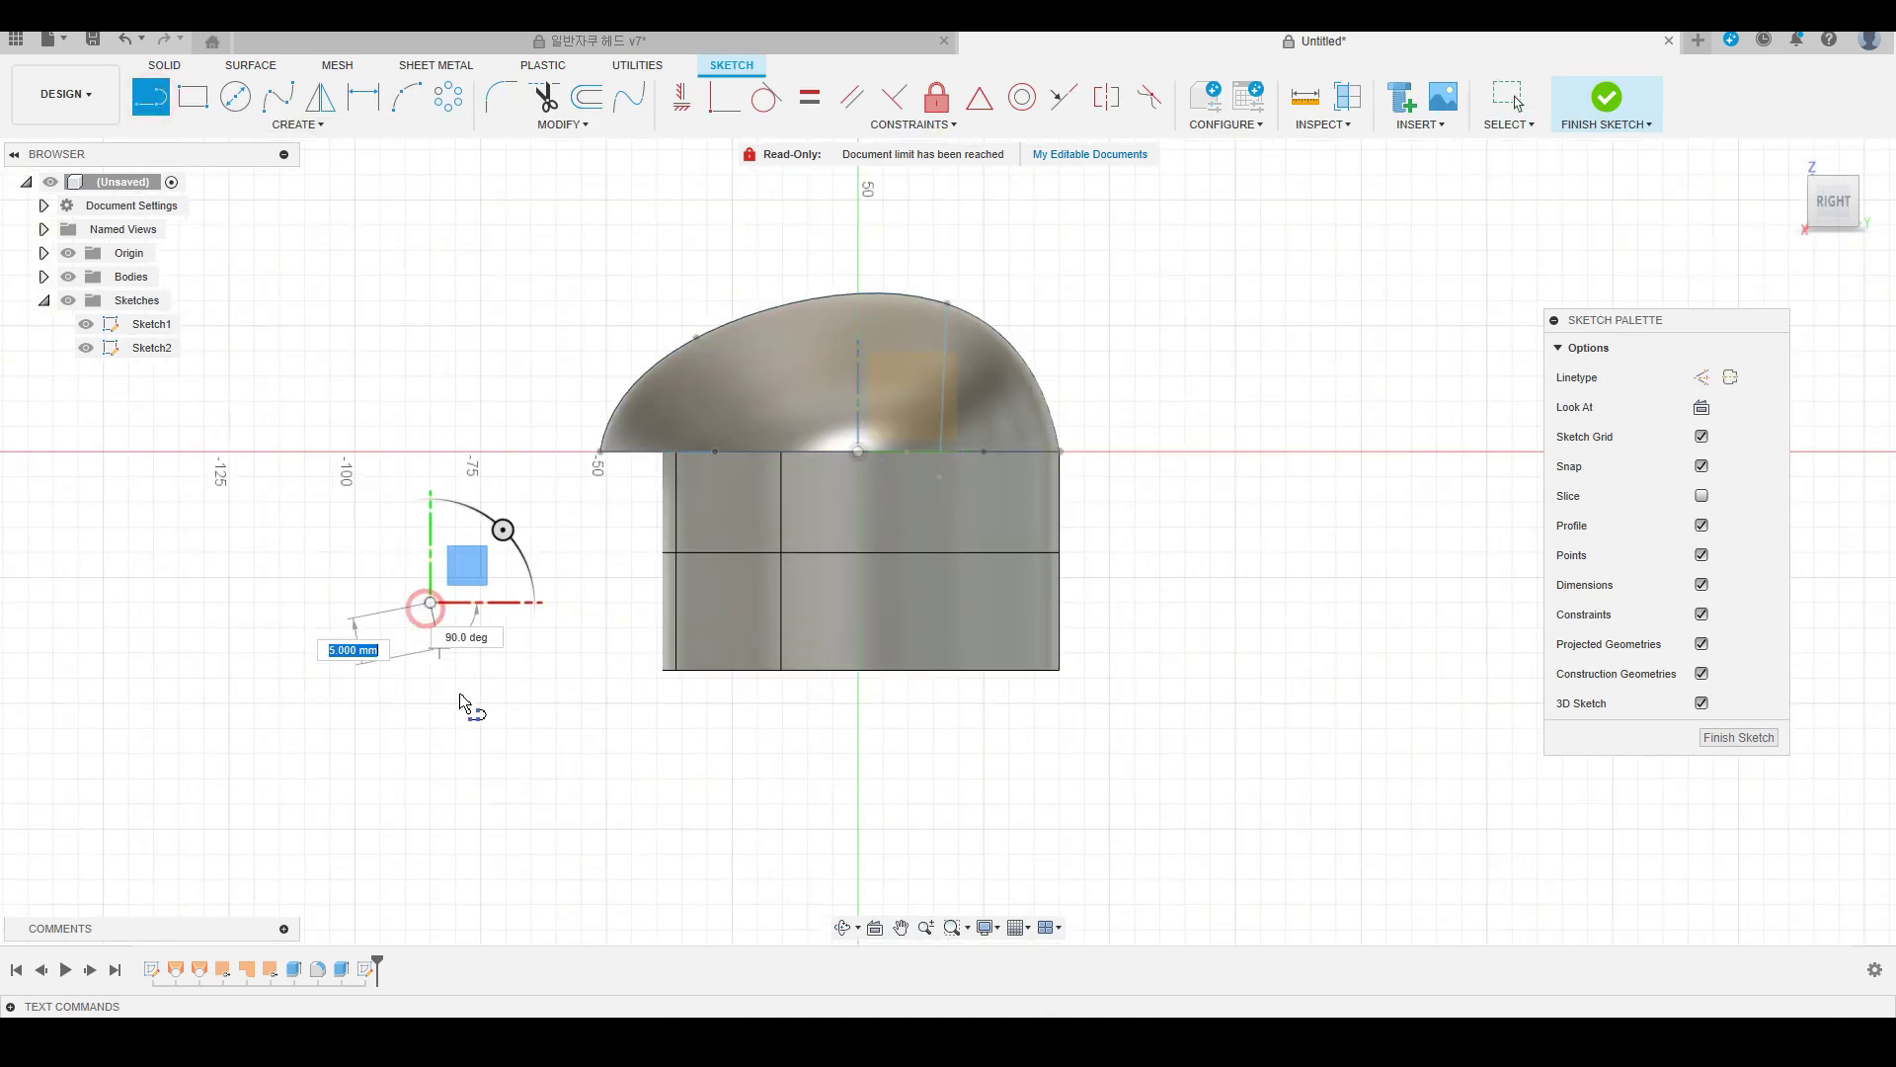
{"action": "left_click", "coordinate": [480, 754]}
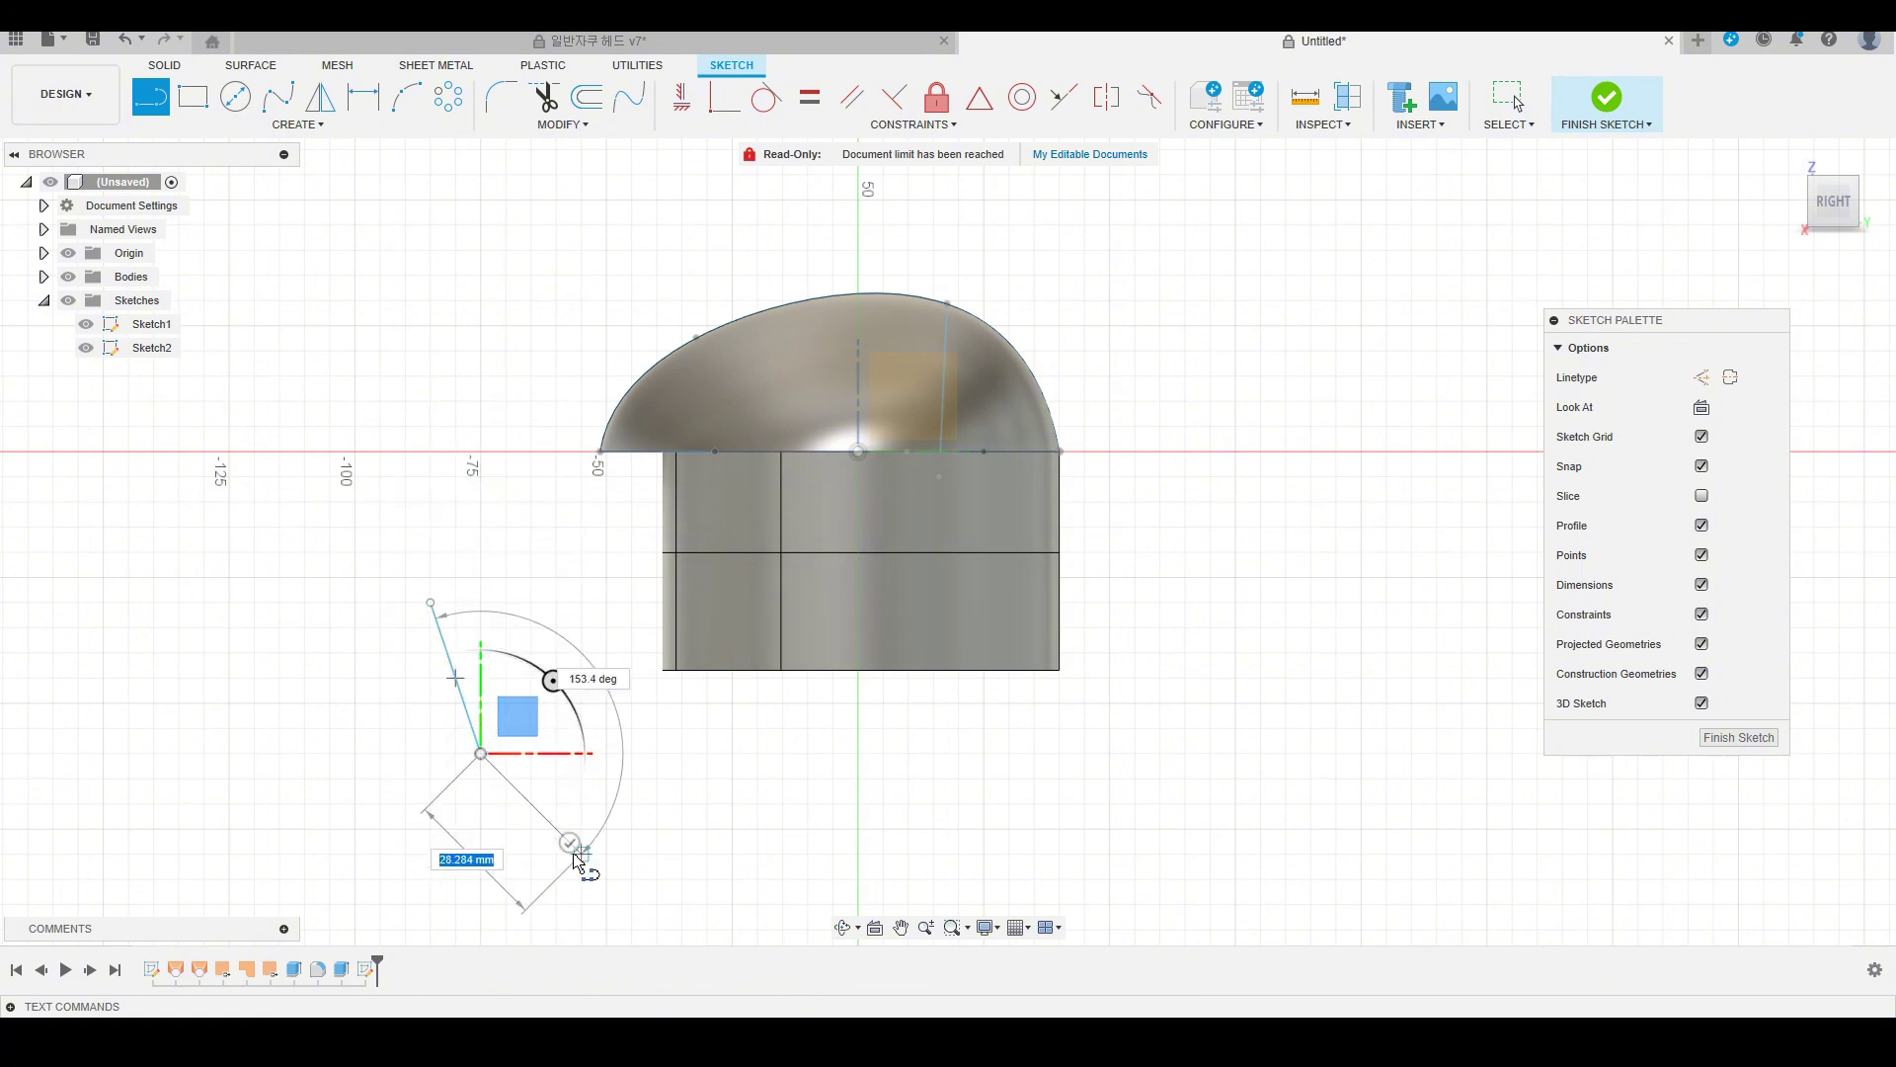
{"action": "key", "text": "Escape"}
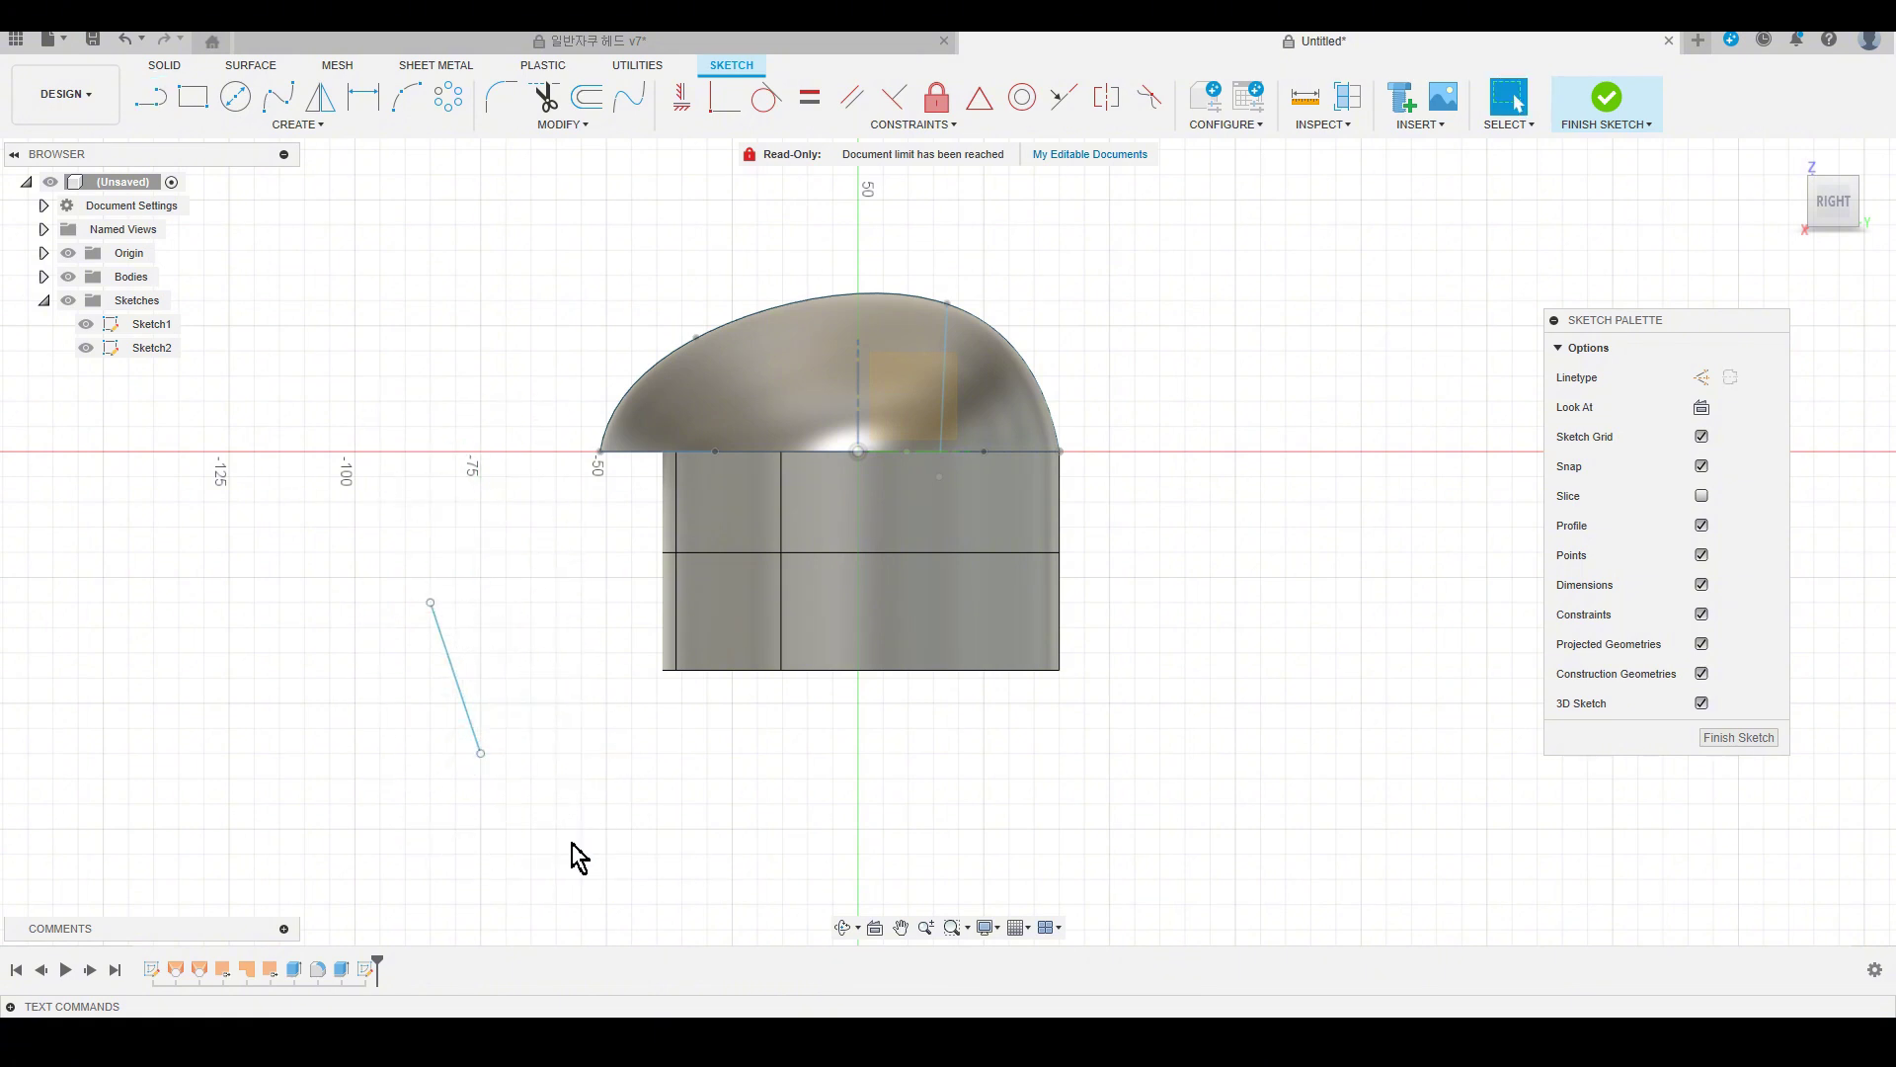
Draw a fit-point spline from the slanted line to the body's middle edge.
{"action": "left_click", "coordinate": [280, 99]}
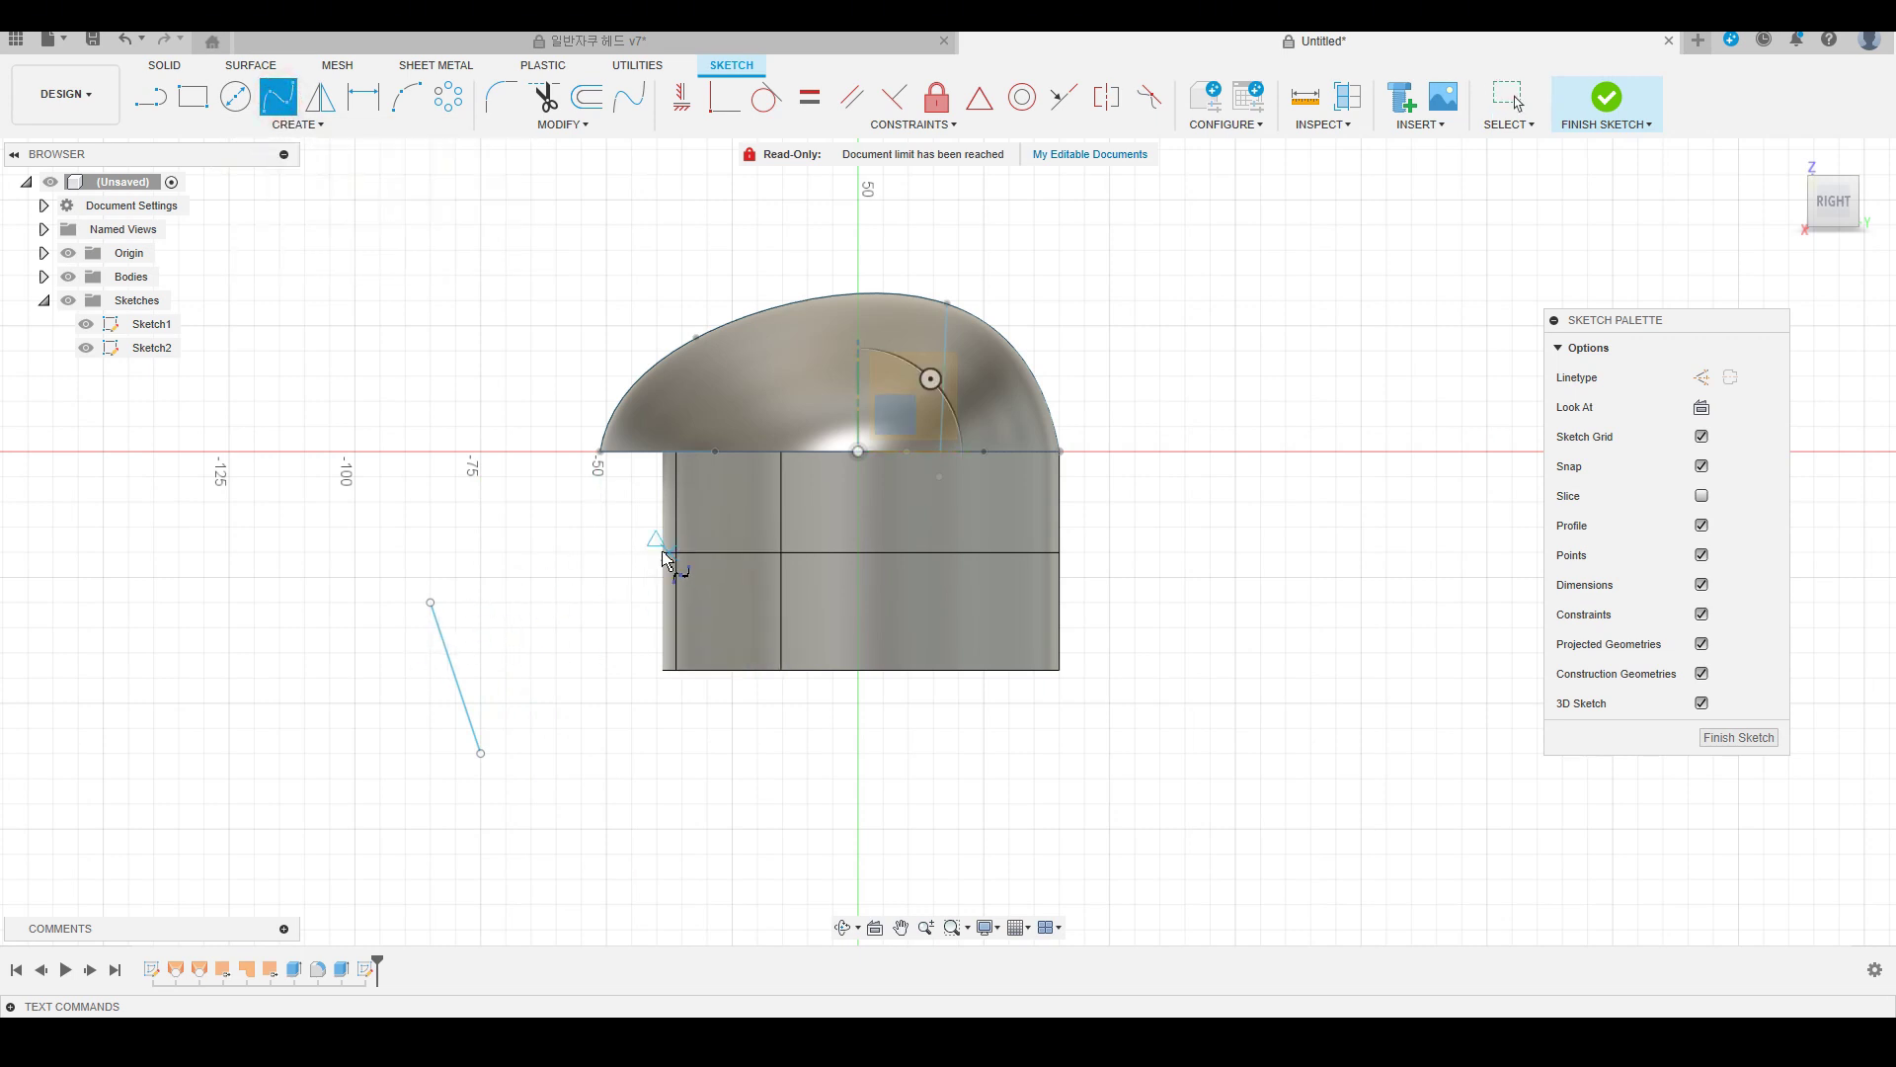
{"action": "left_click", "coordinate": [416, 650]}
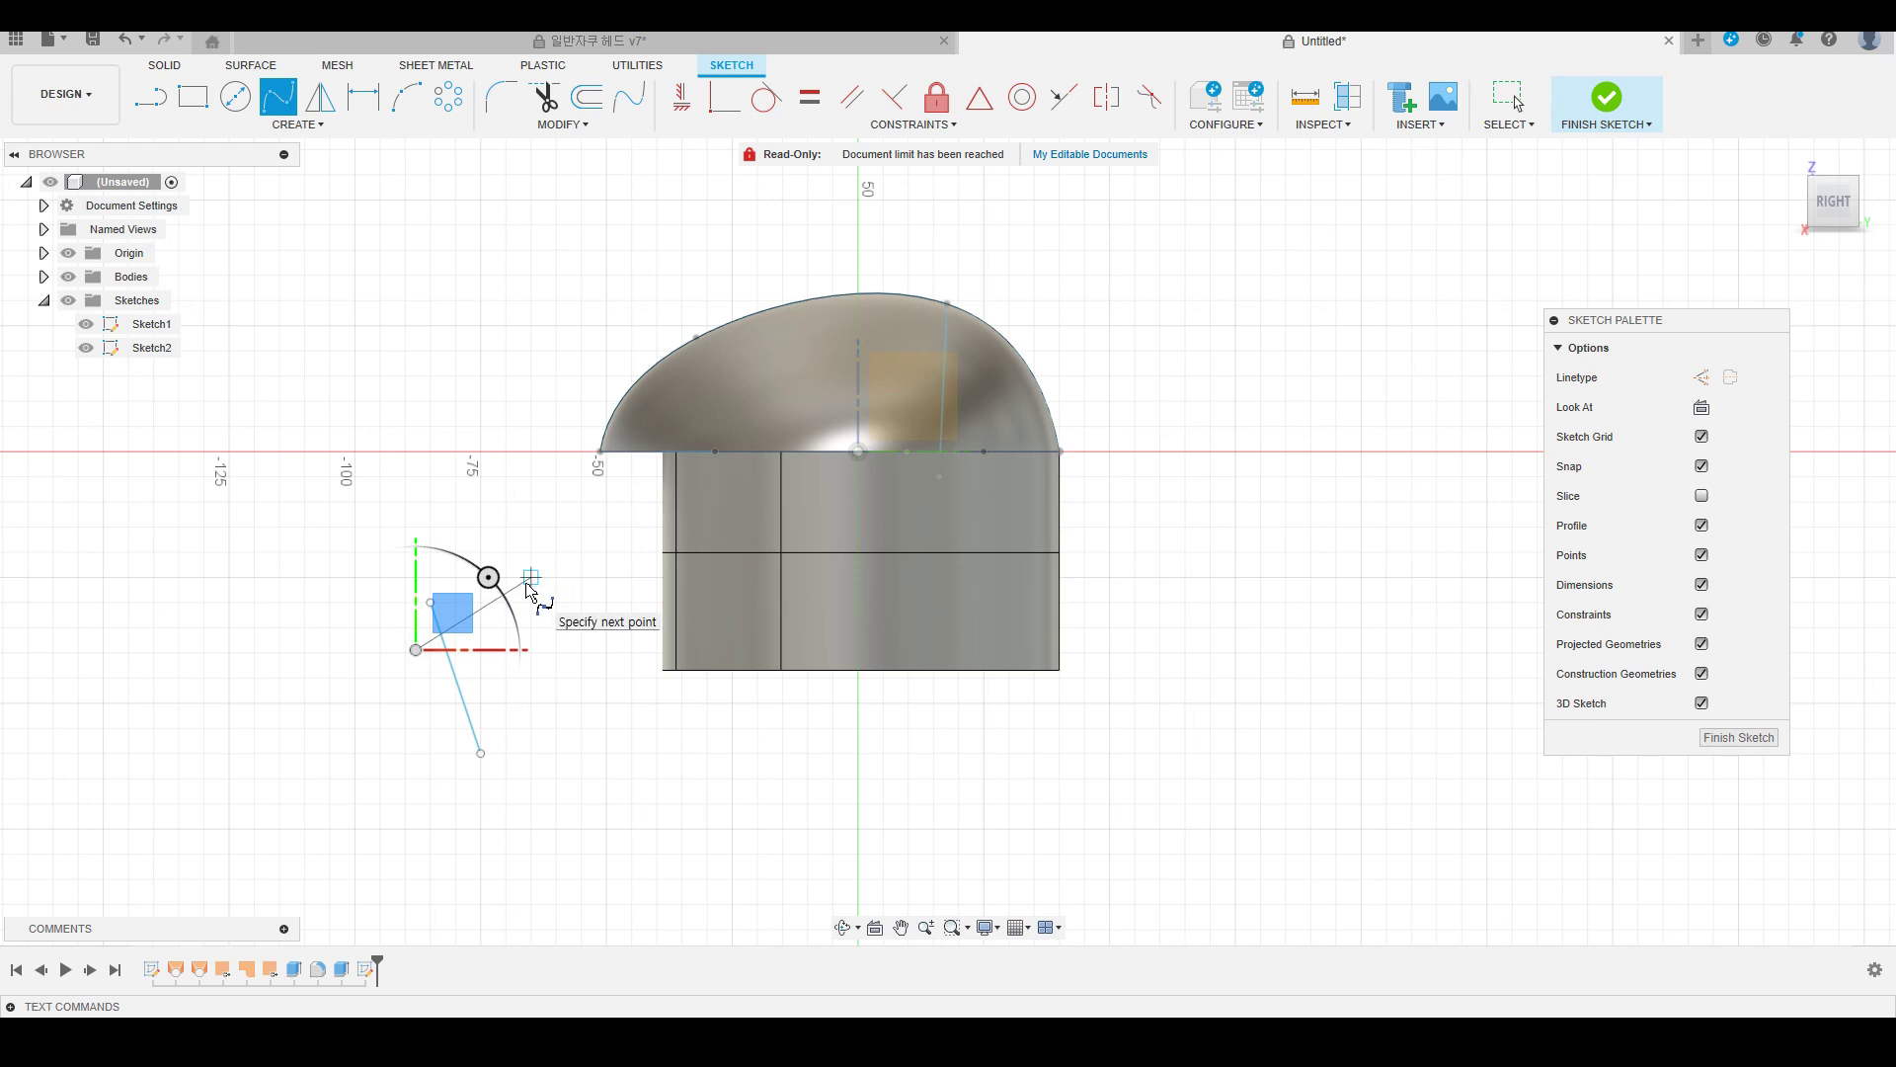
{"action": "left_click", "coordinate": [530, 577]}
{"action": "scroll", "coordinate": [648, 567], "scroll_direction": "up", "scroll_amount": 3}
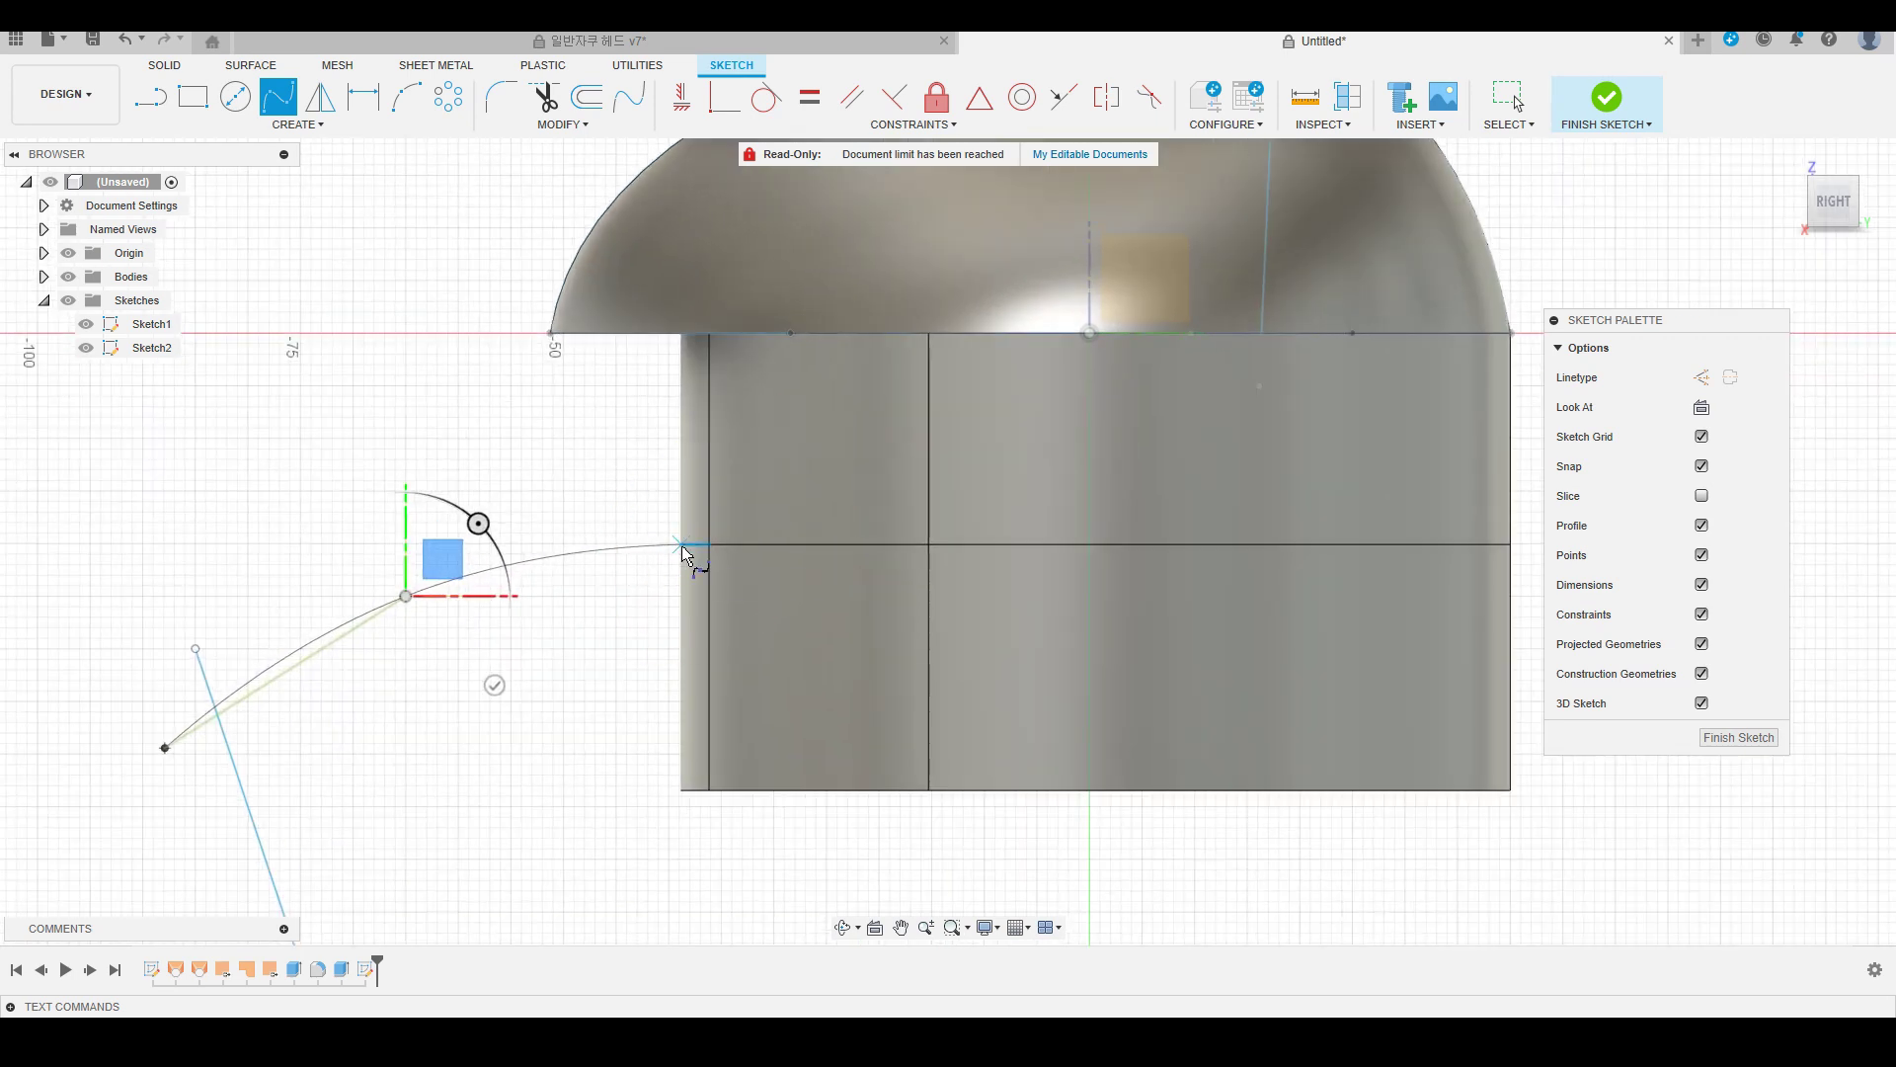
{"action": "left_click", "coordinate": [681, 544]}
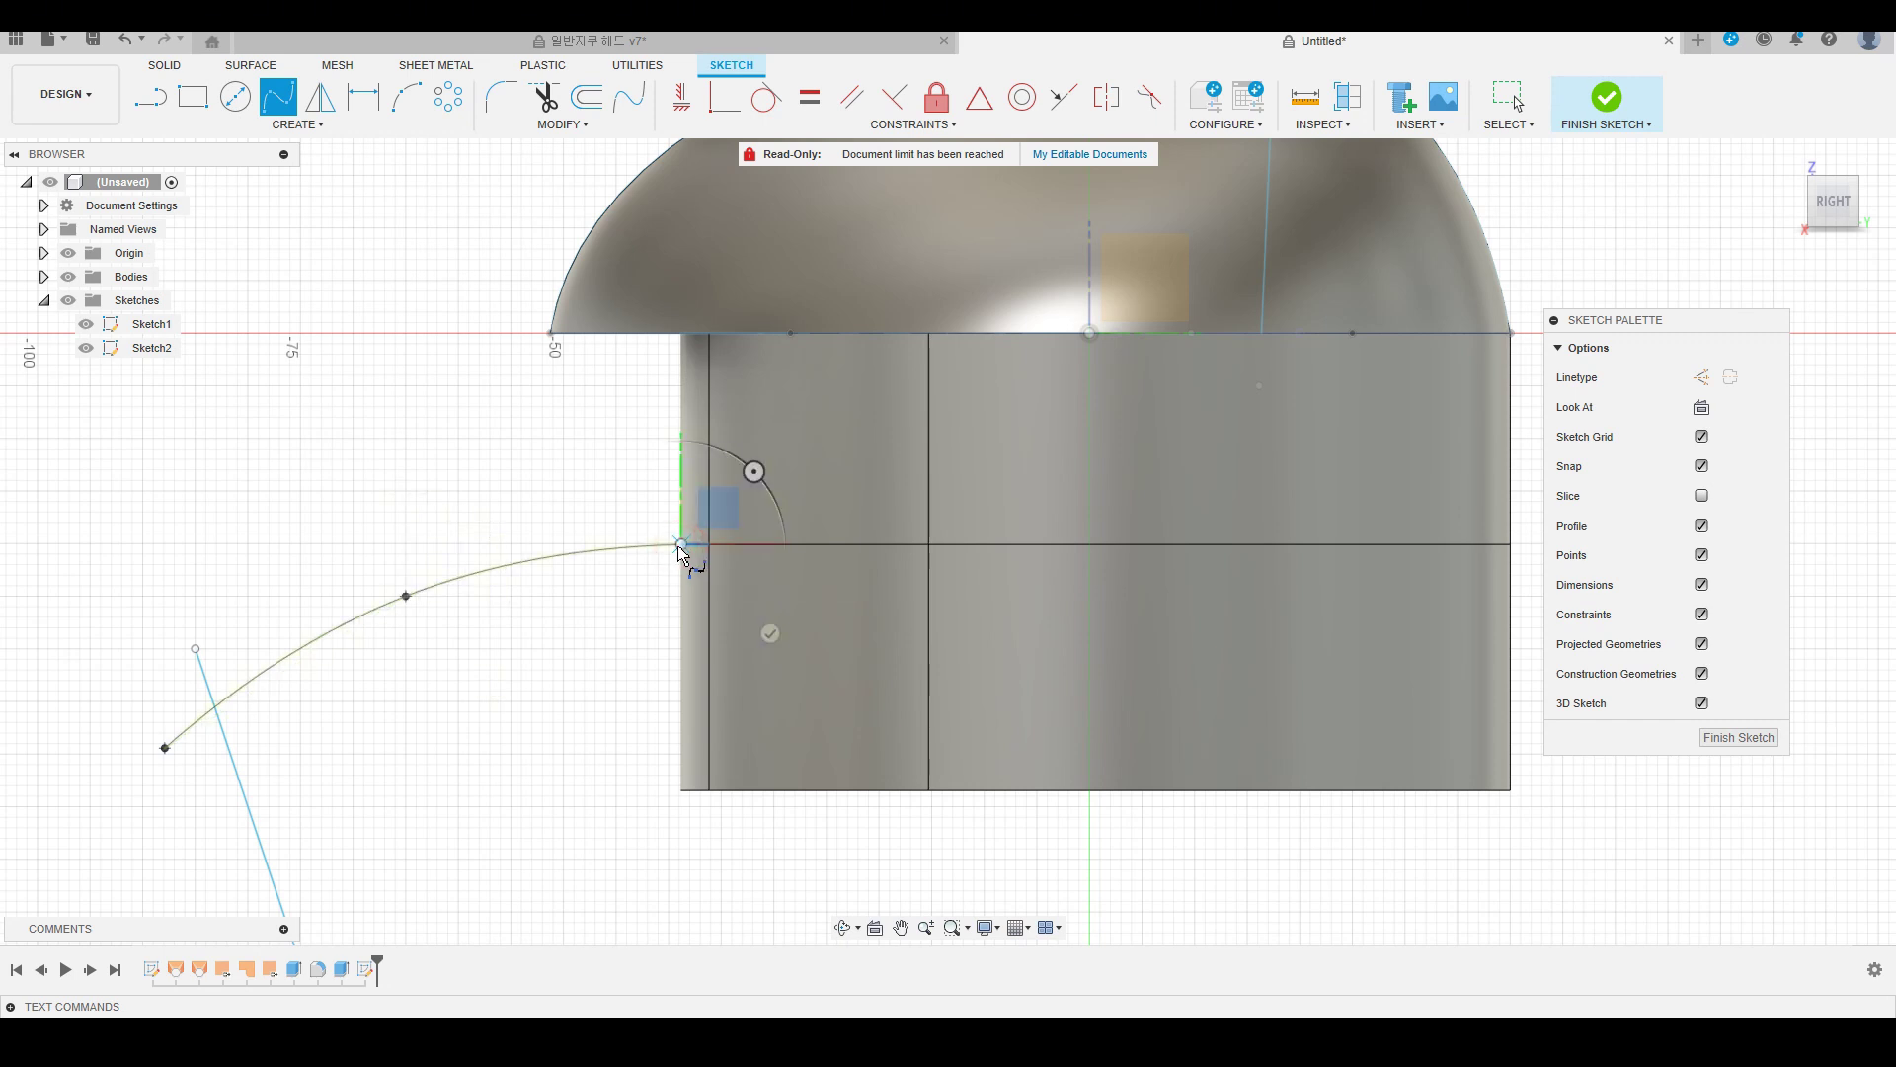
{"action": "left_click", "coordinate": [771, 635]}
{"action": "middle_click_drag", "start_coordinate": [531, 452], "coordinate": [606, 360]}
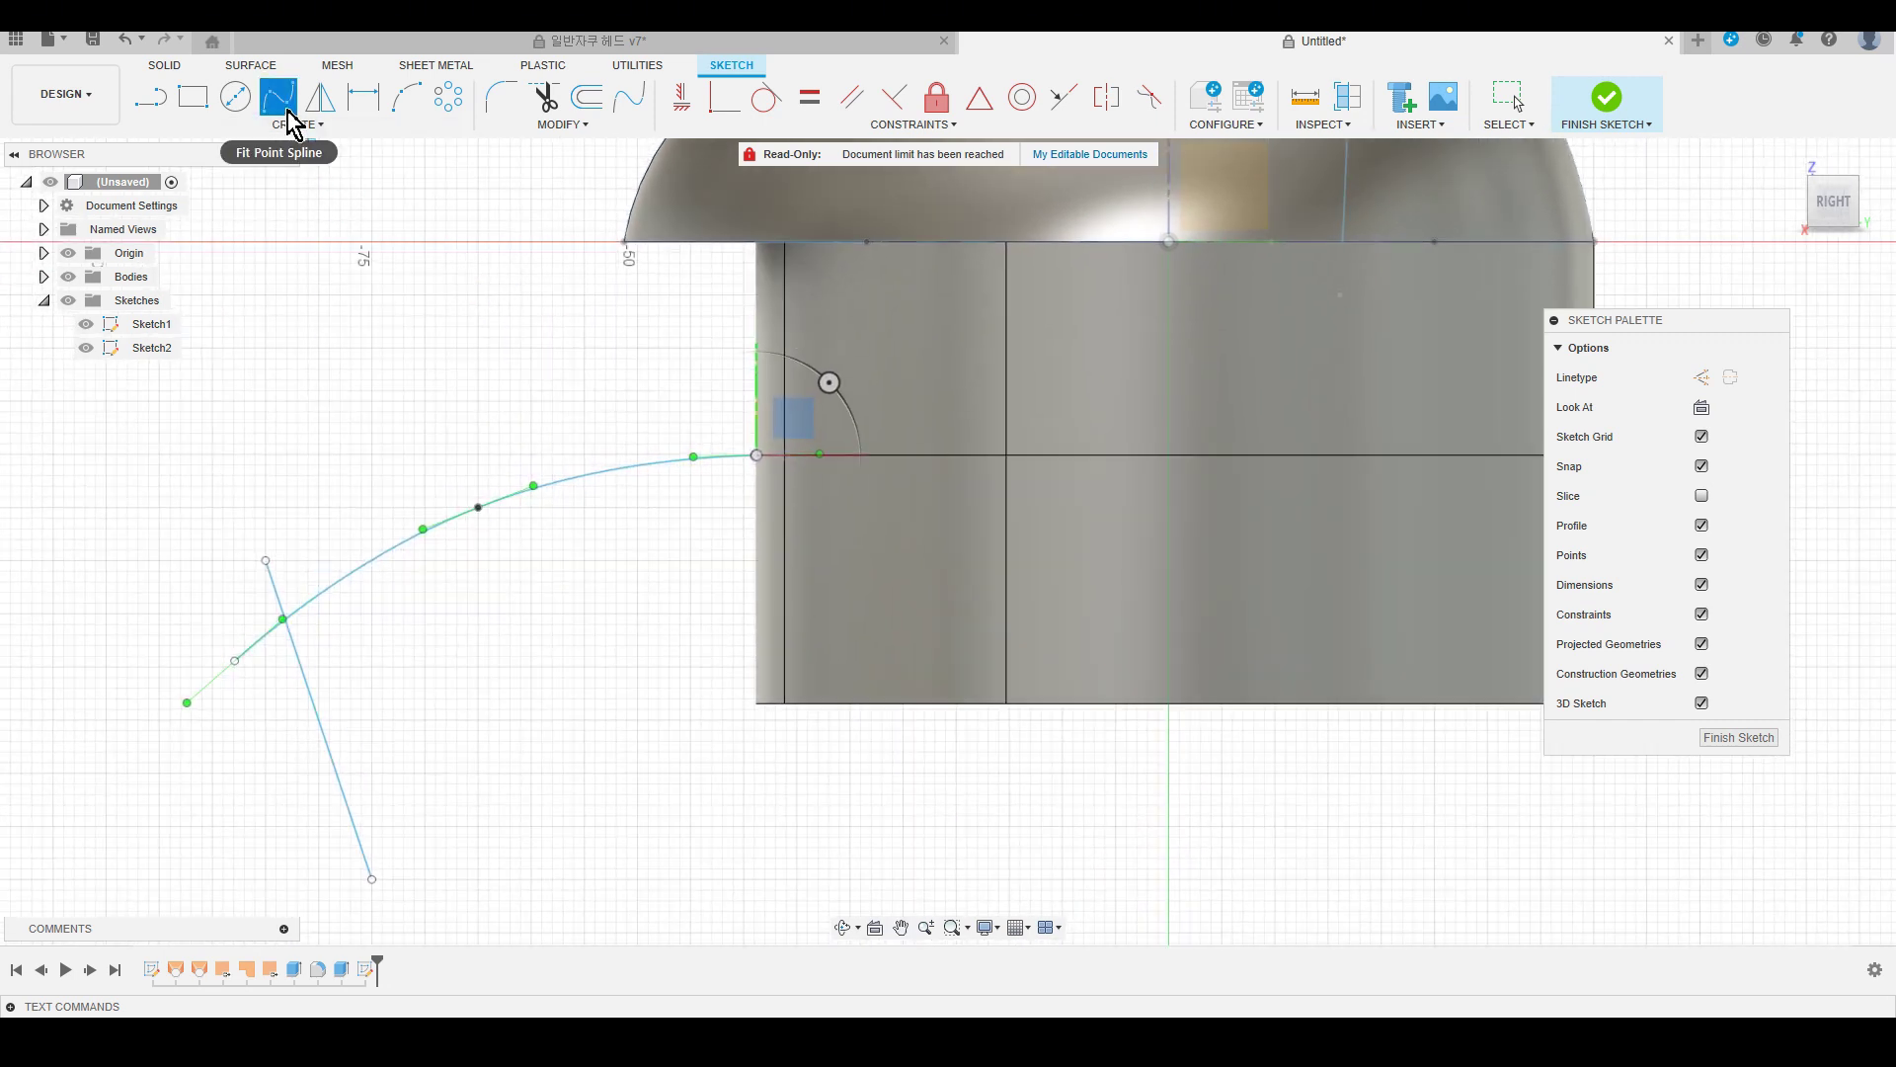
Draw a second fit-point spline from the slanted line to the body's bottom corner.
{"action": "left_click", "coordinate": [287, 104]}
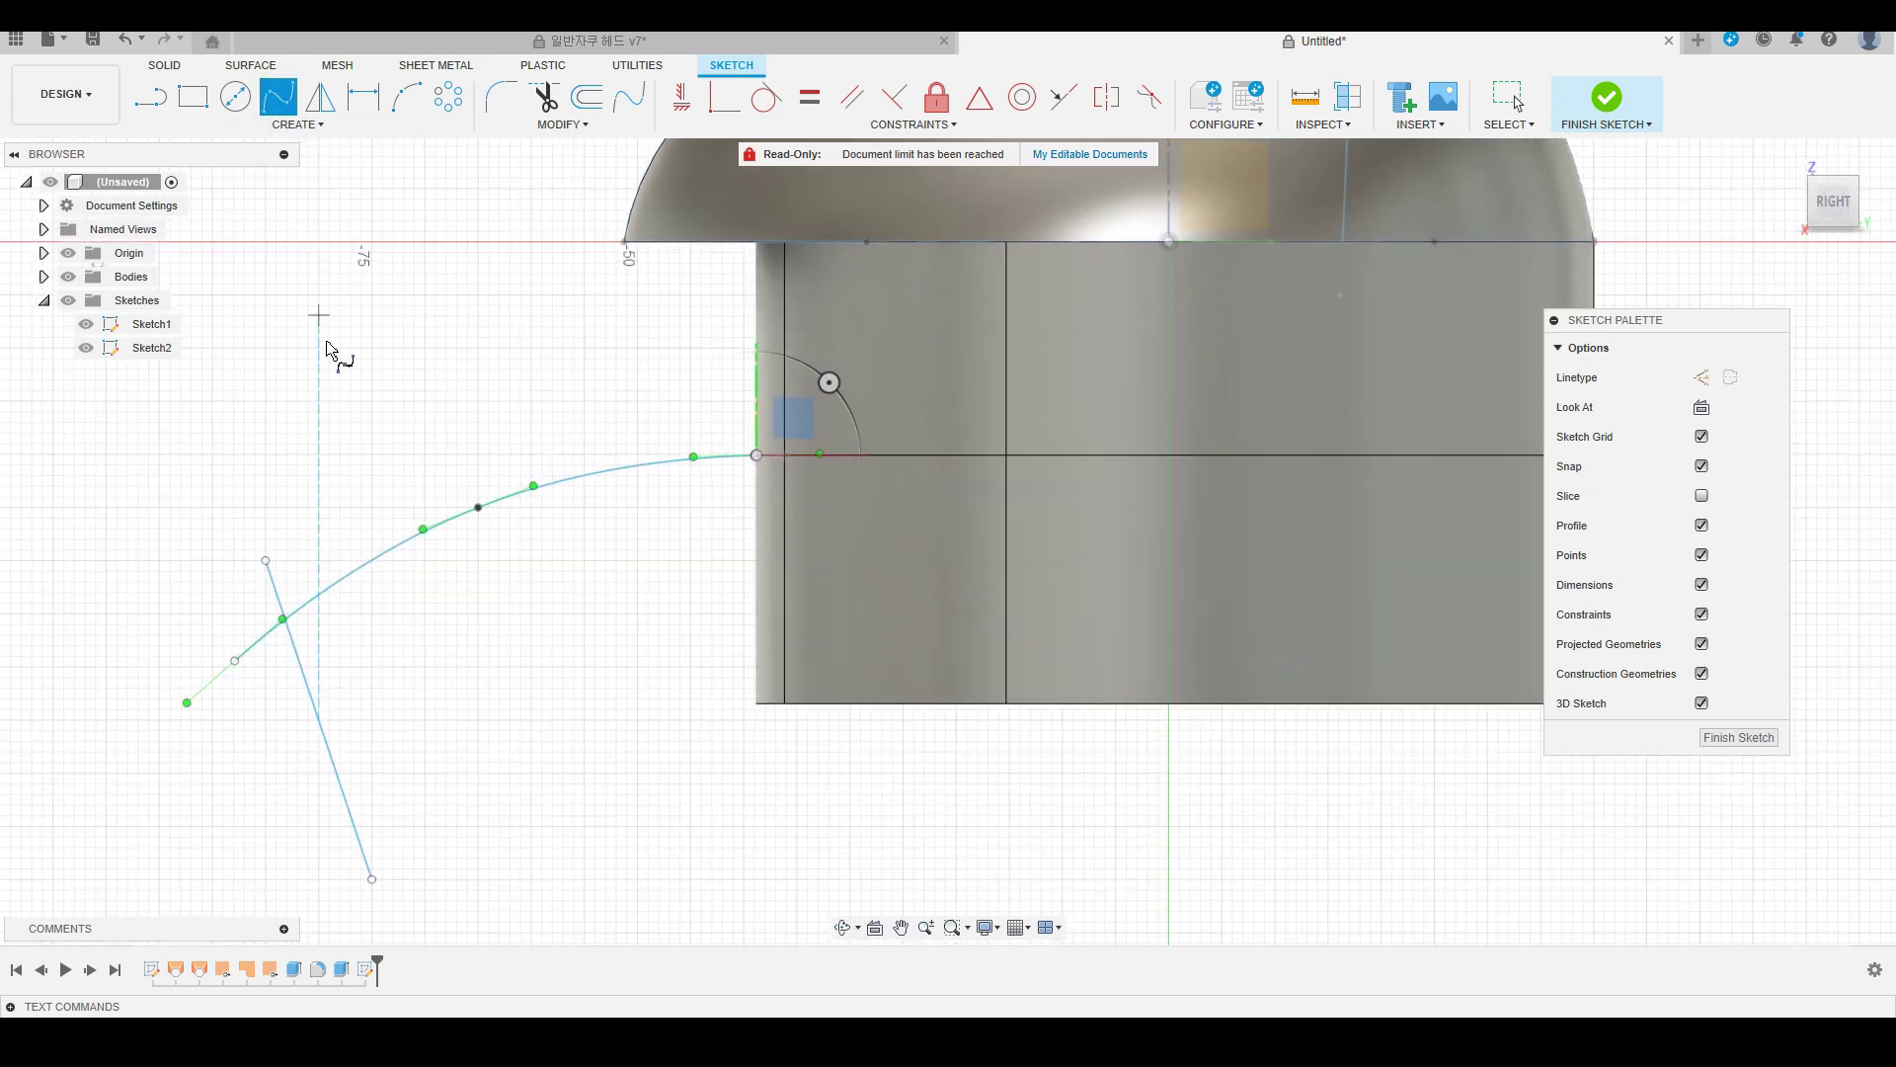
{"action": "left_click", "coordinate": [318, 823]}
{"action": "left_click", "coordinate": [477, 743]}
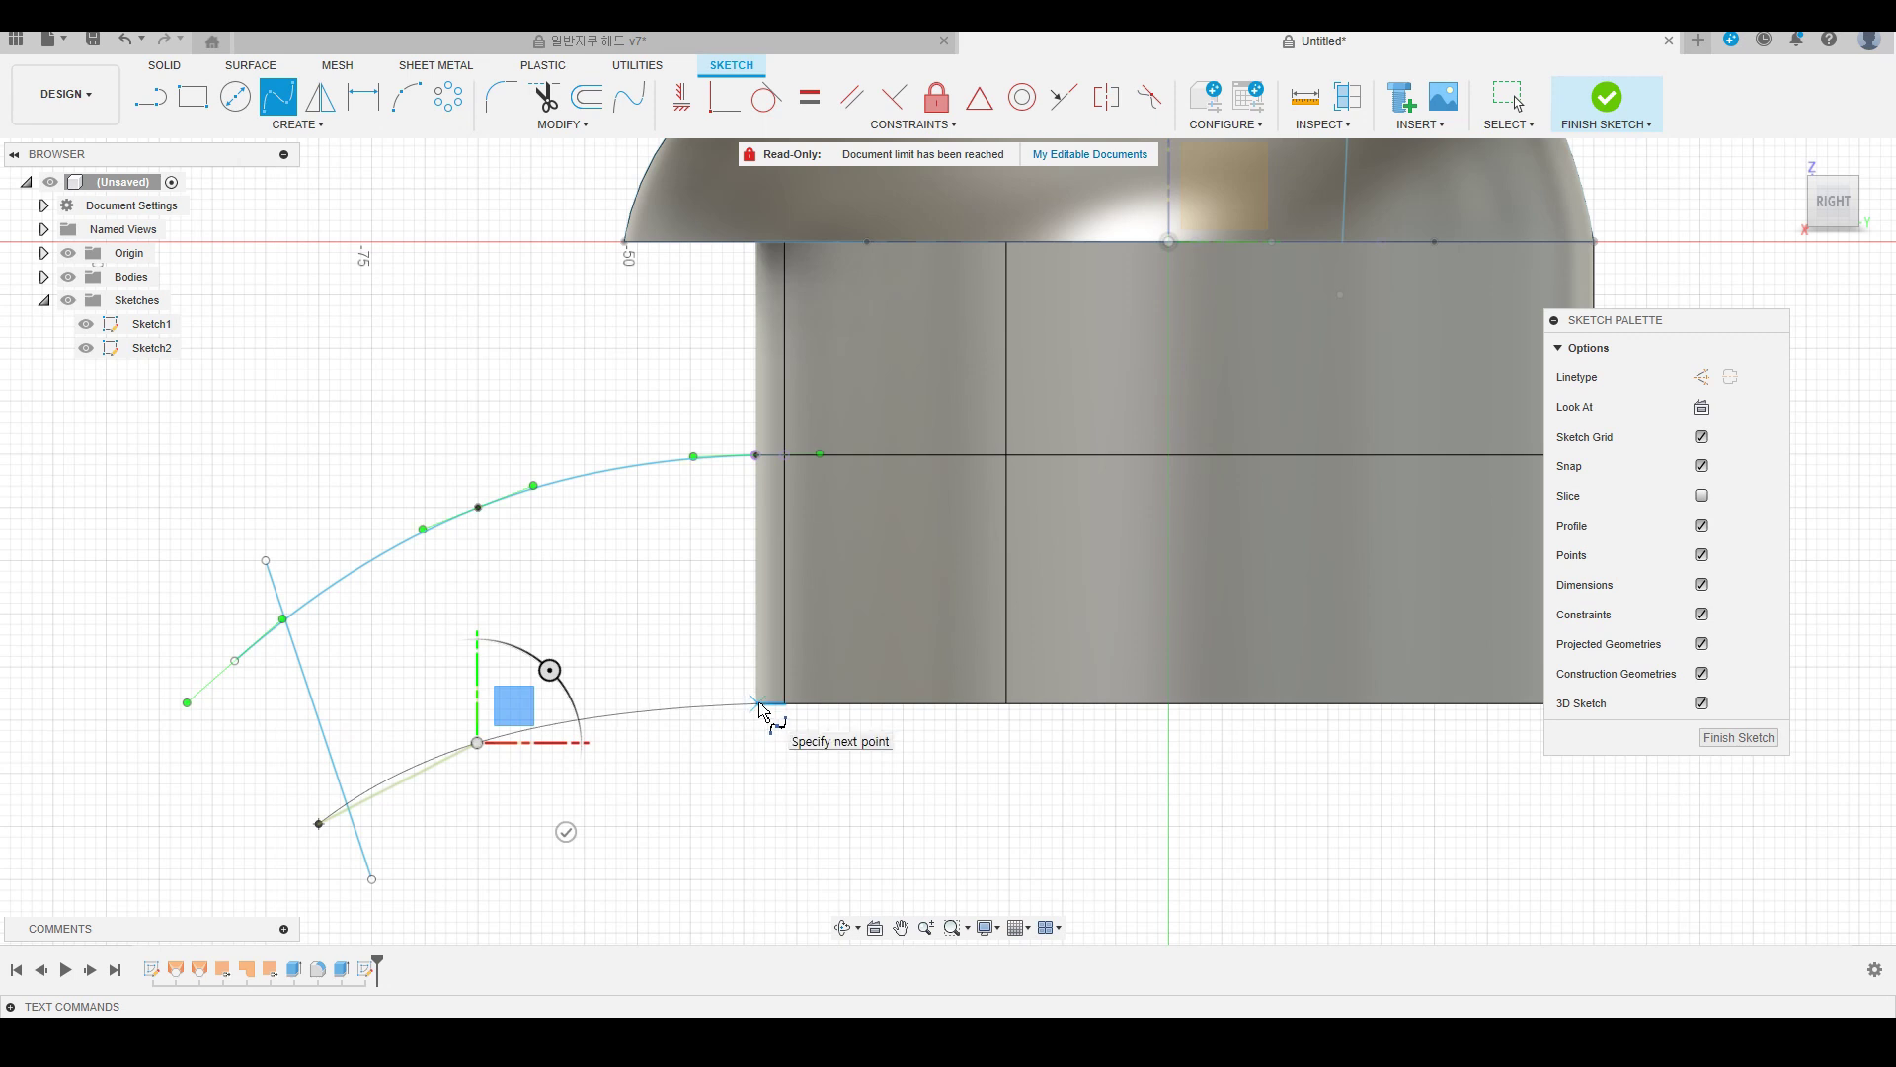
{"action": "left_click", "coordinate": [758, 705]}
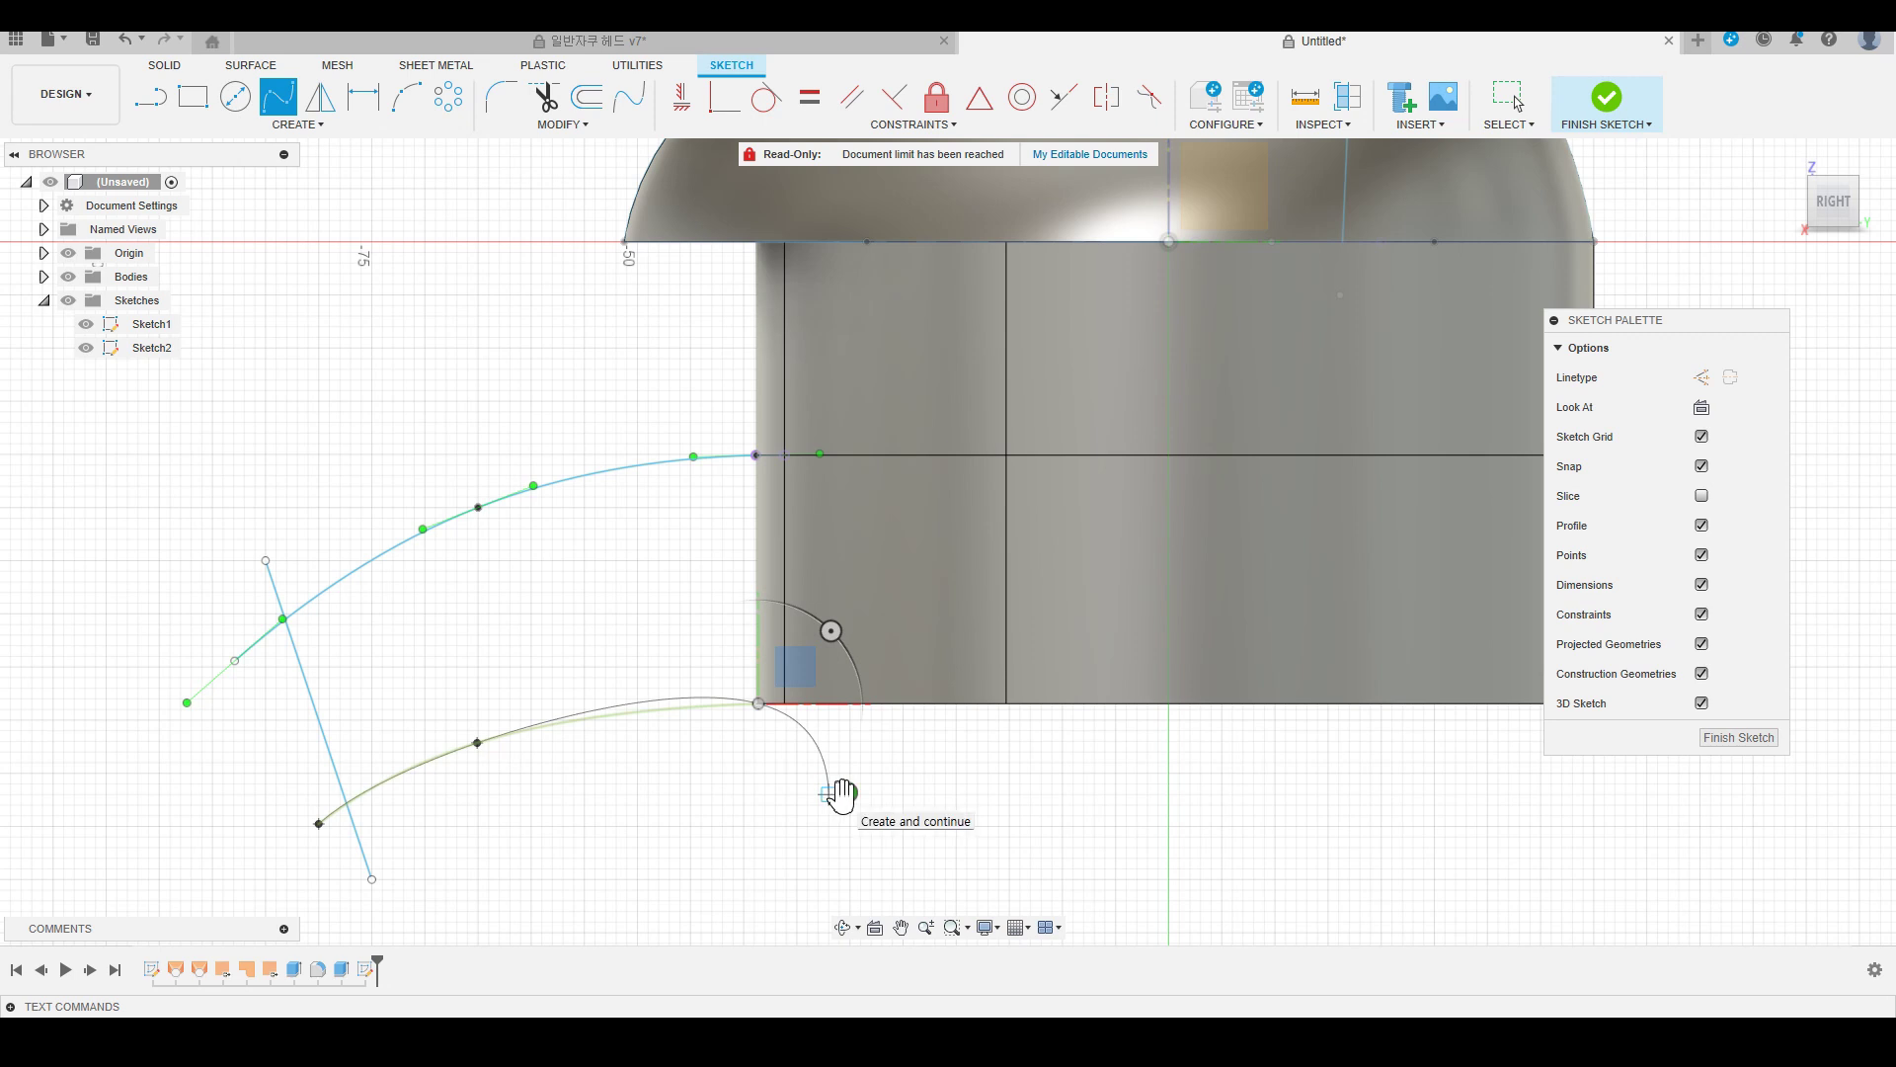
{"action": "left_click", "coordinate": [842, 795]}
{"action": "scroll", "coordinate": [1116, 686], "scroll_direction": "down", "scroll_amount": 2}
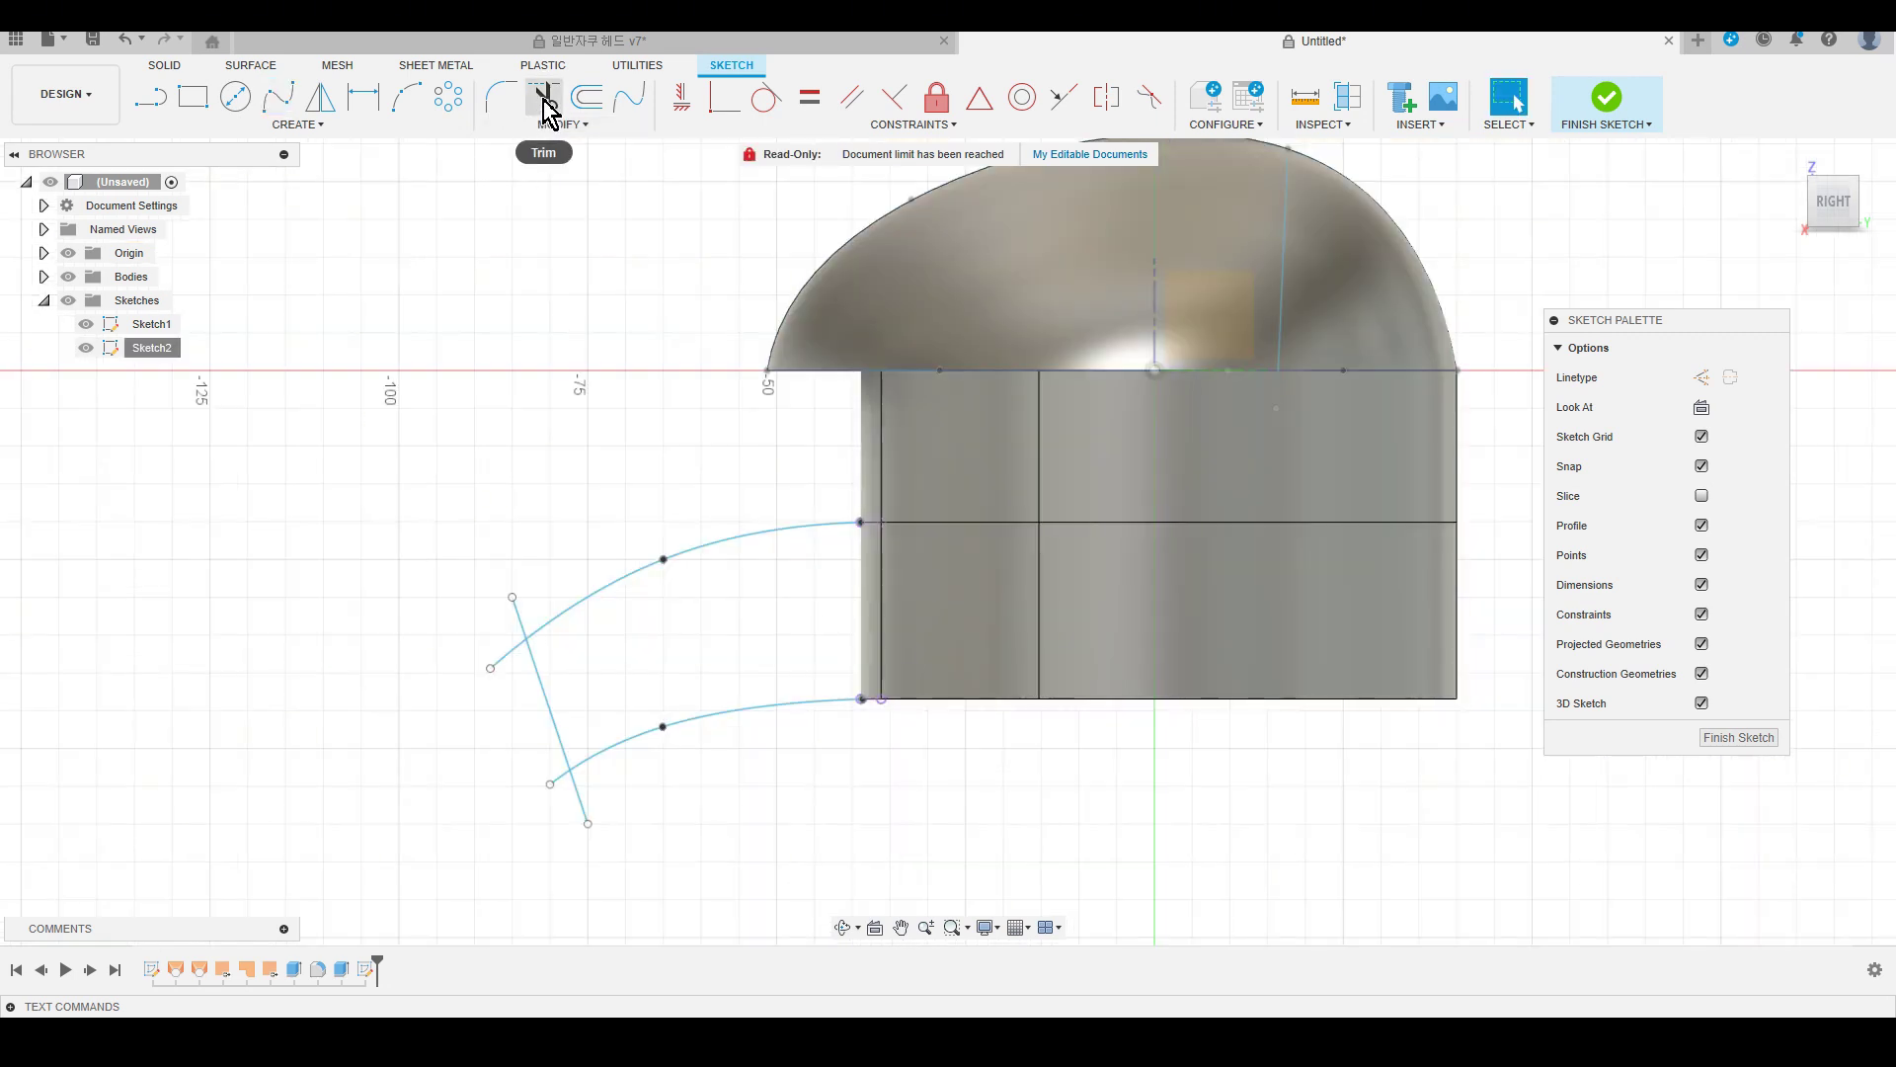
Trim the line and upper-spline overhangs so the curves meet the slanted line.
{"action": "left_click", "coordinate": [544, 101]}
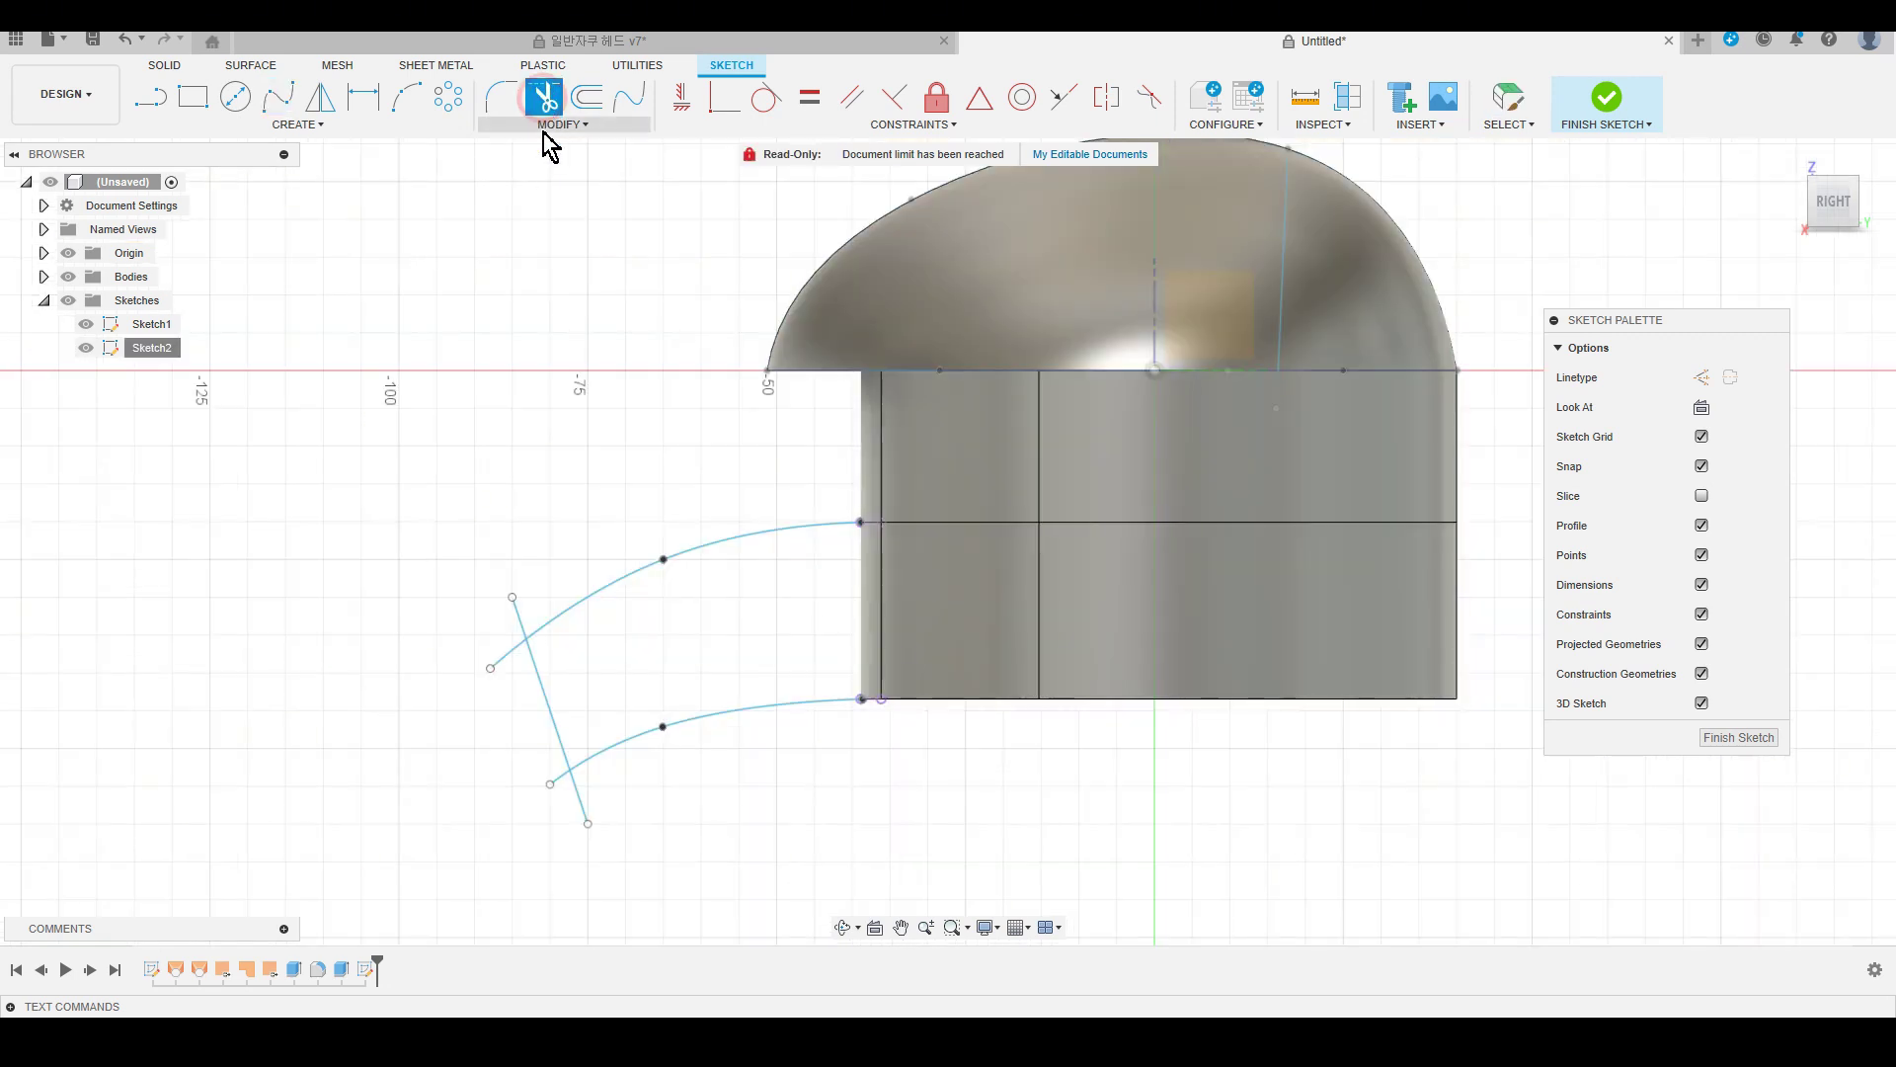
{"action": "left_click", "coordinate": [521, 618]}
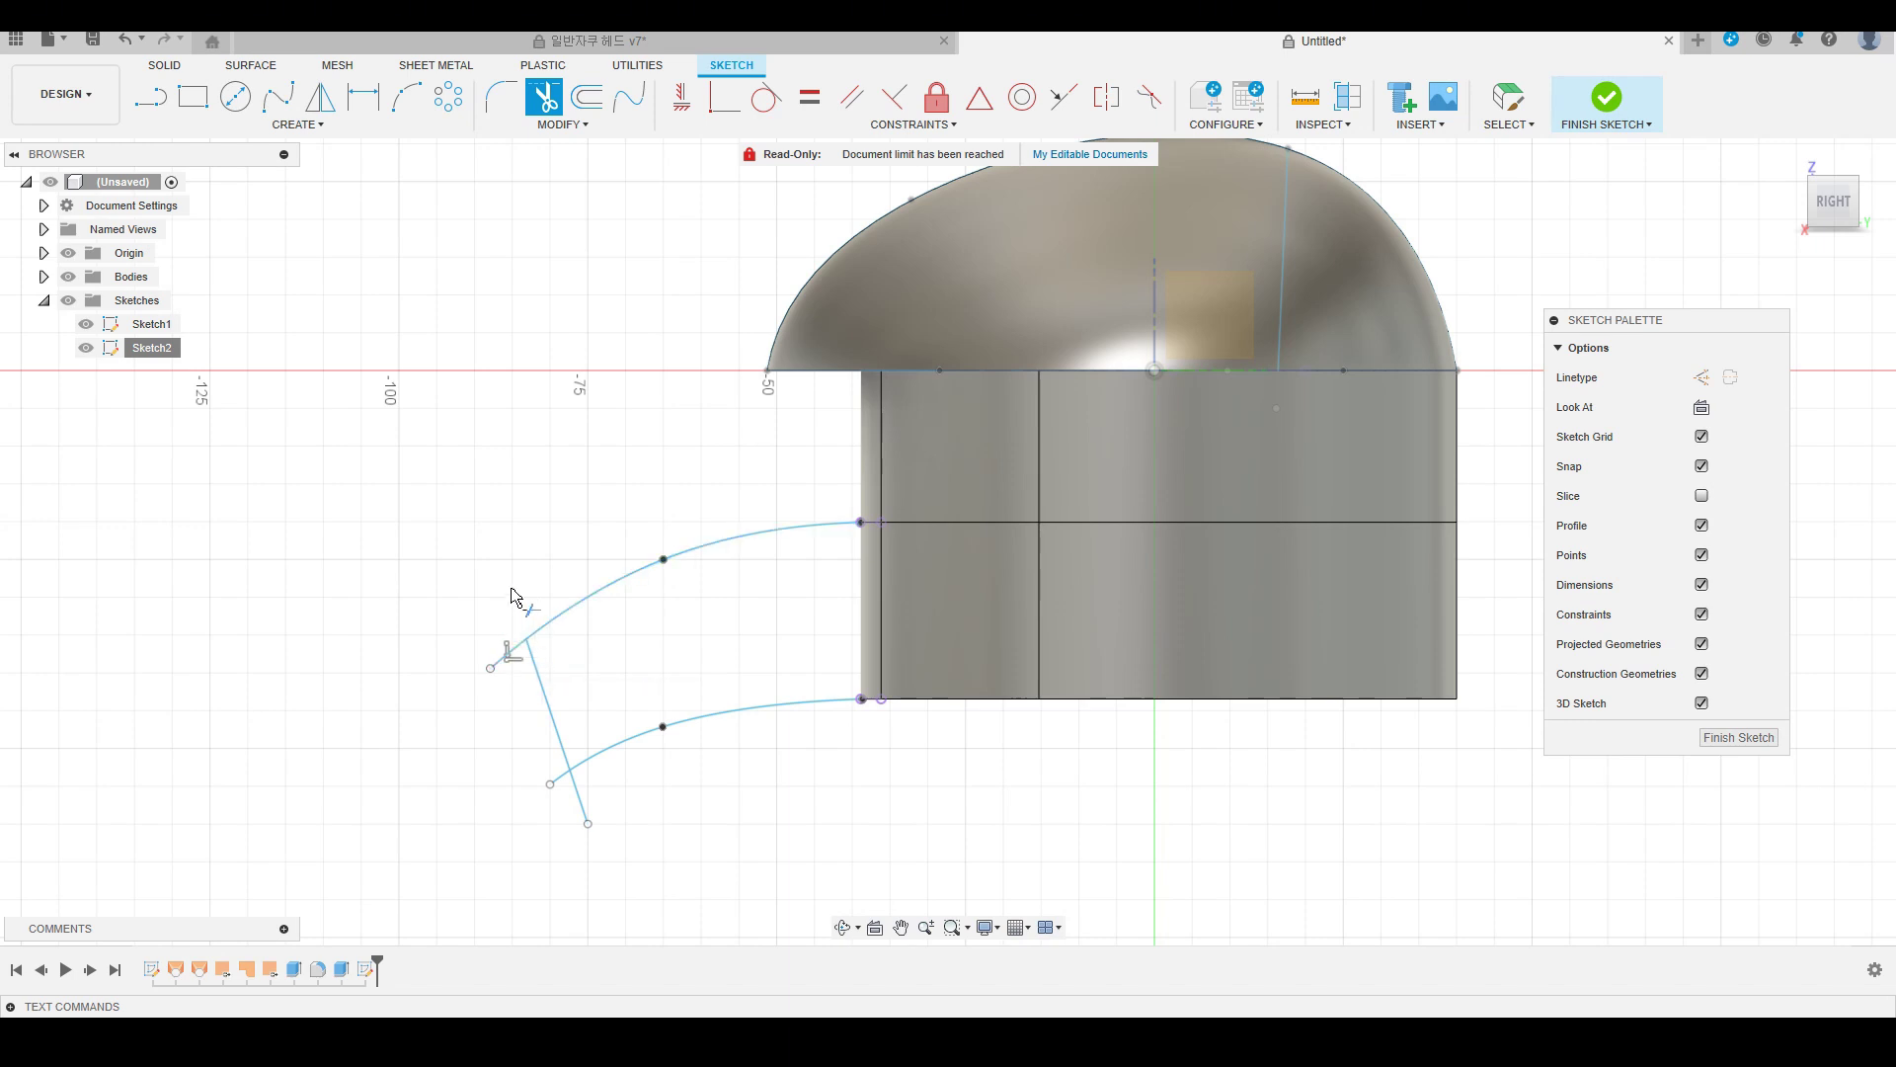
{"action": "left_click", "coordinate": [509, 653]}
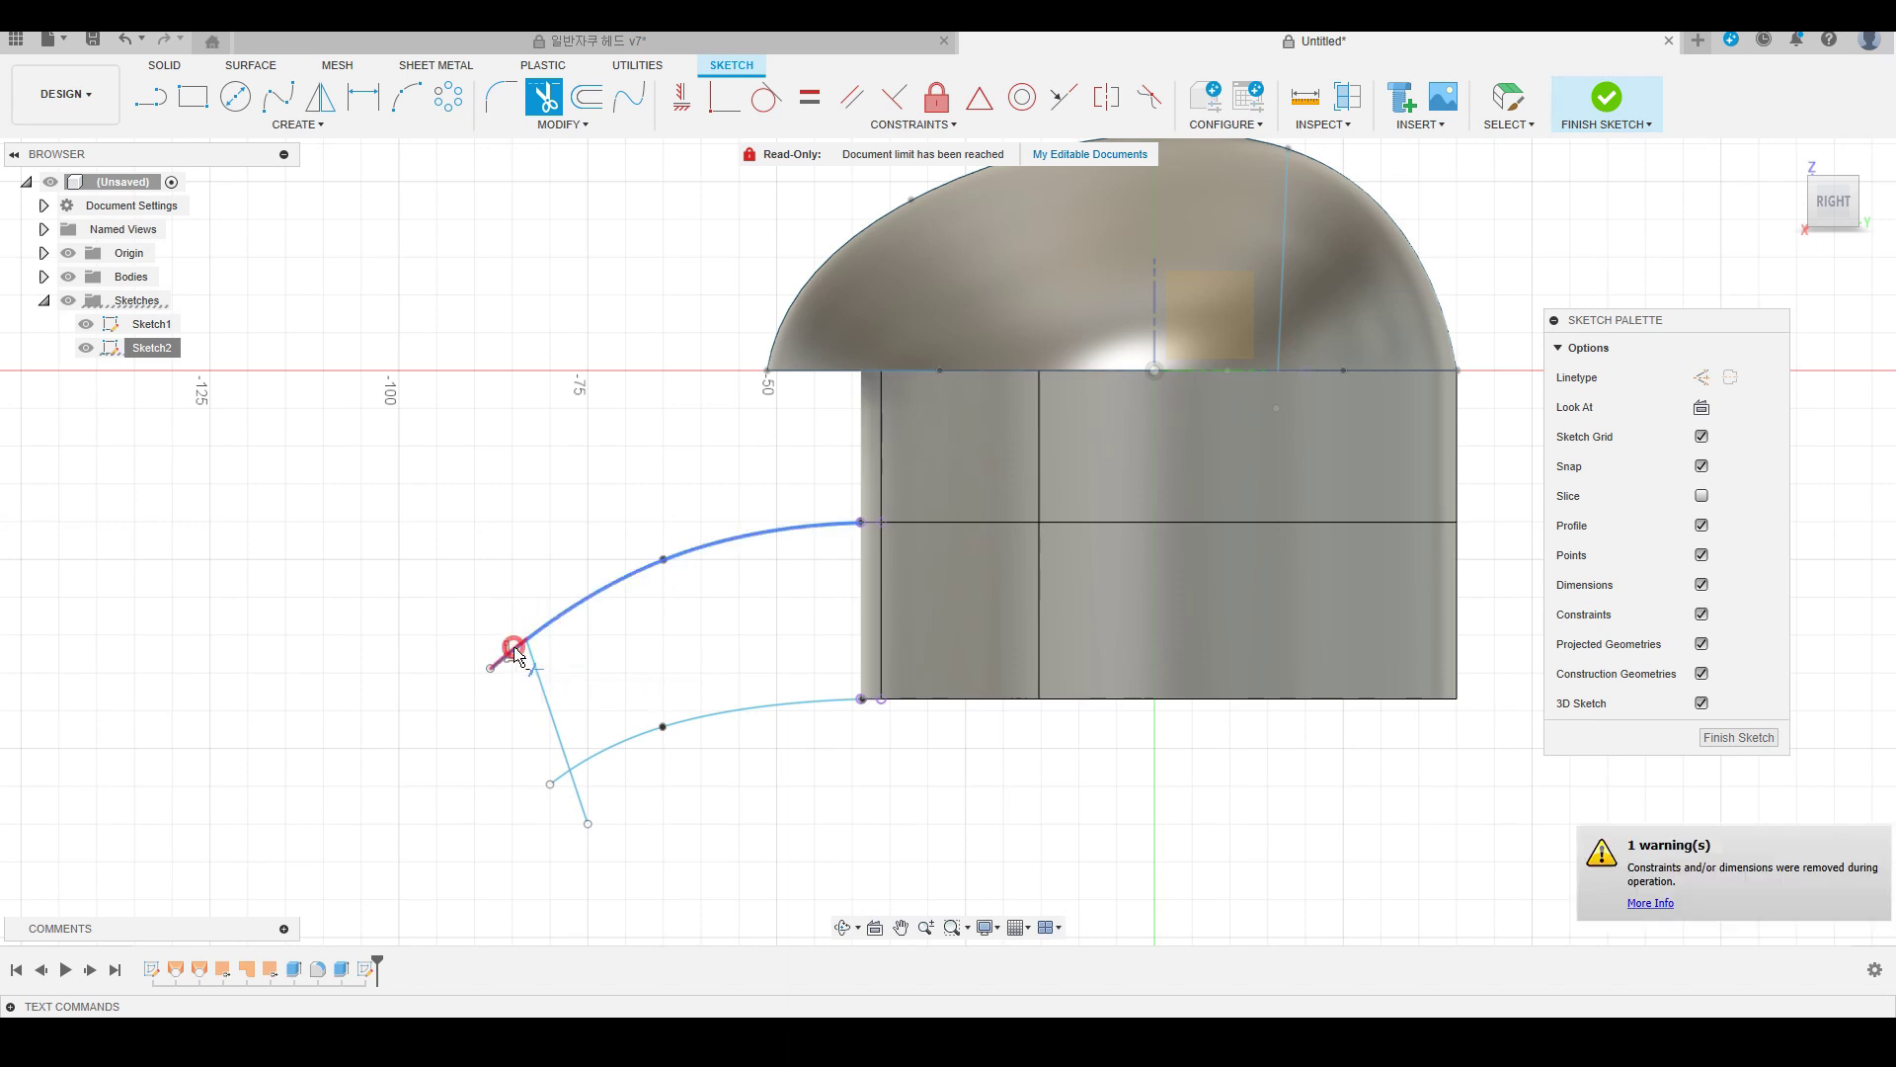
{"action": "left_click", "coordinate": [578, 795]}
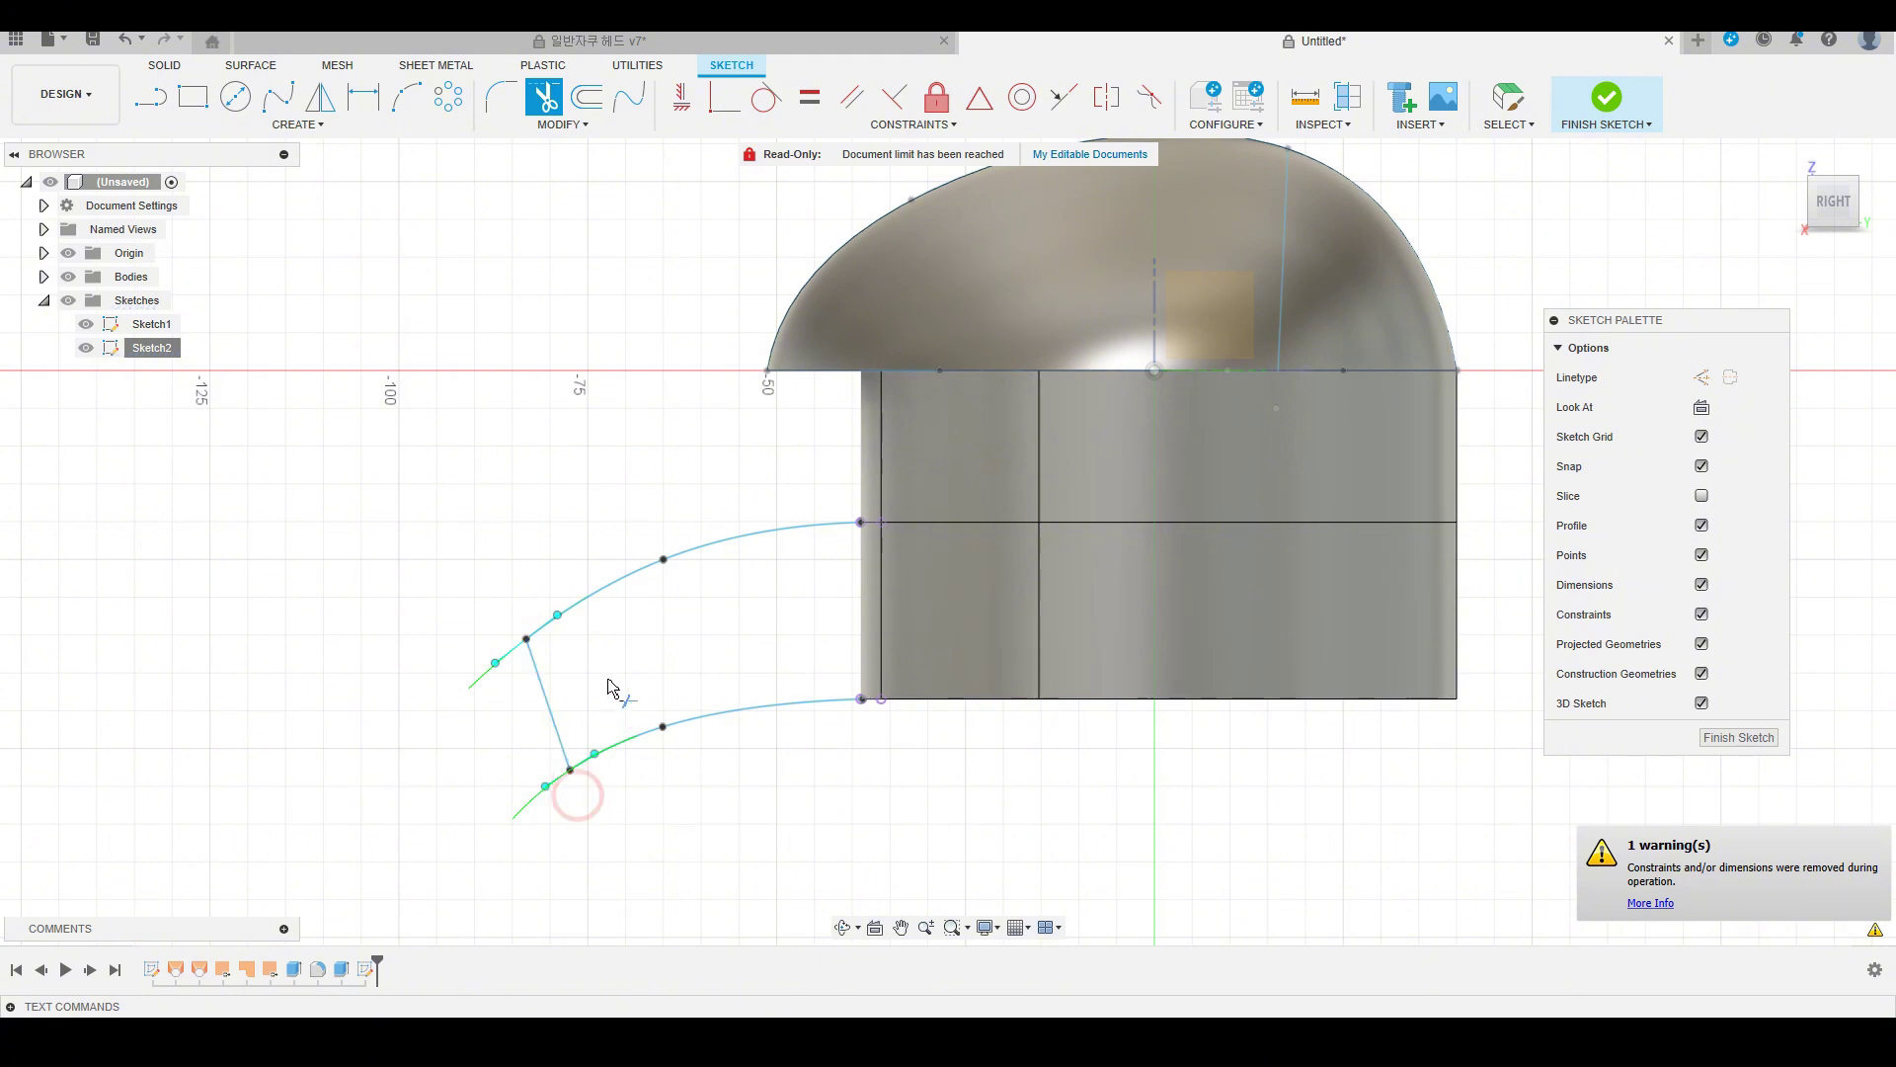
{"action": "key", "text": "Escape"}
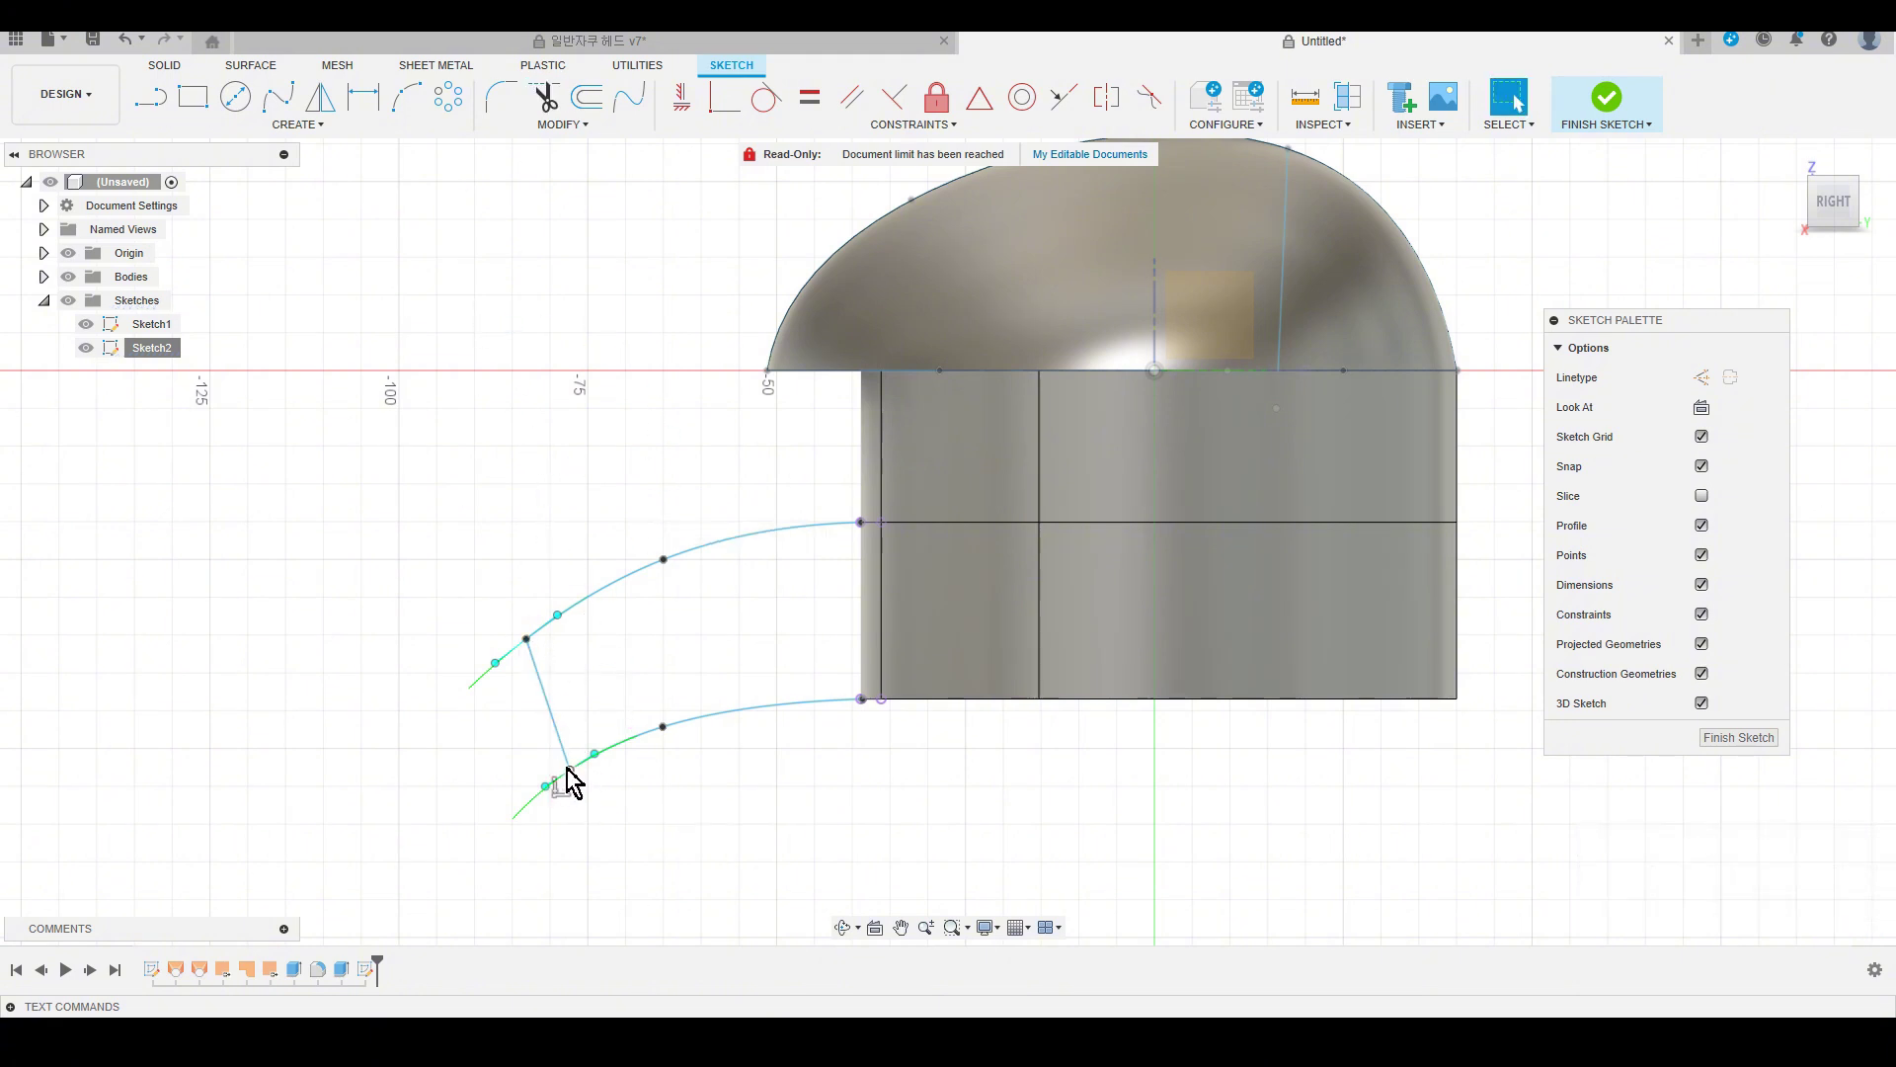
Drag the upper and lower corner points to reshape the side profile.
{"action": "mouse_move", "coordinate": [570, 770]}
{"action": "left_mouse_down"}
{"action": "mouse_move", "coordinate": [602, 748]}
{"action": "mouse_move", "coordinate": [576, 795]}
{"action": "mouse_move", "coordinate": [563, 778]}
{"action": "left_mouse_up"}
{"action": "left_click_drag", "start_coordinate": [492, 662], "coordinate": [496, 643]}
{"action": "left_click_drag", "start_coordinate": [549, 772], "coordinate": [575, 779]}
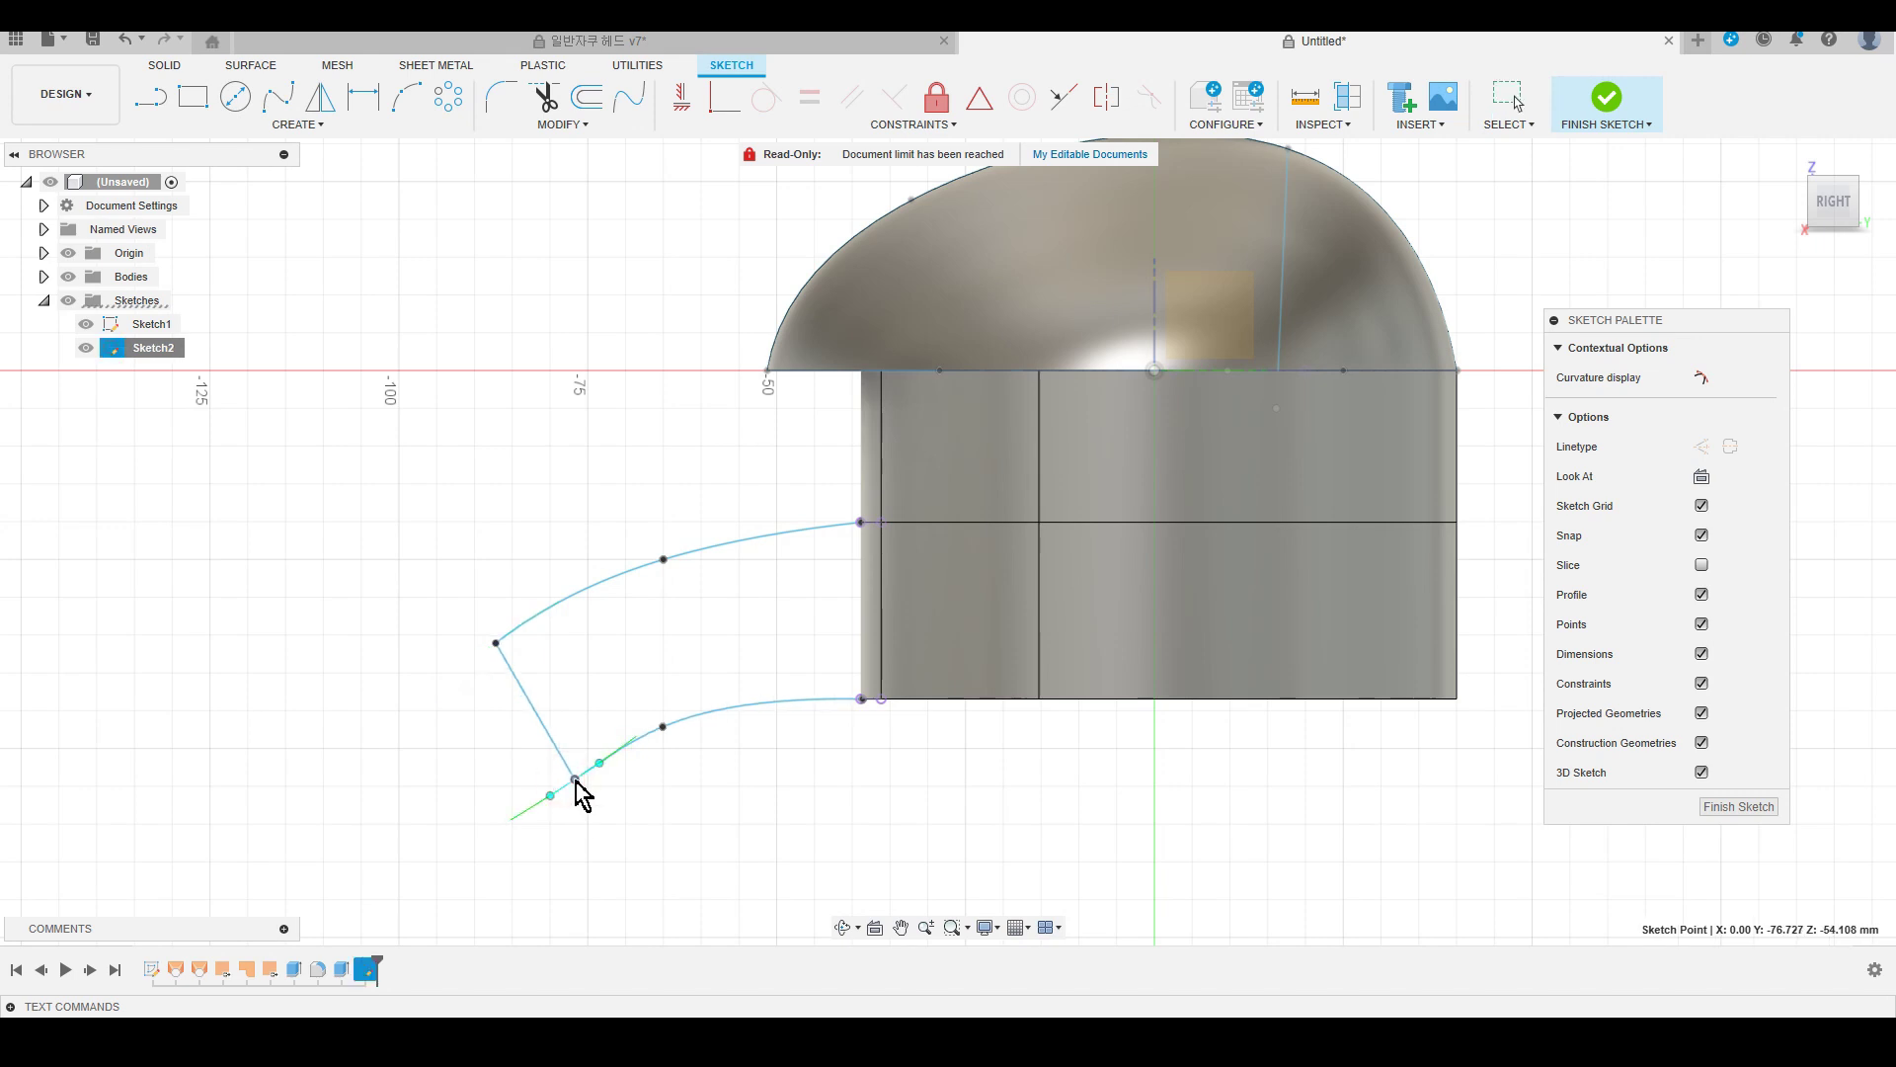
{"action": "left_click_drag", "start_coordinate": [665, 727], "coordinate": [697, 720]}
{"action": "left_click_drag", "start_coordinate": [497, 648], "coordinate": [503, 653]}
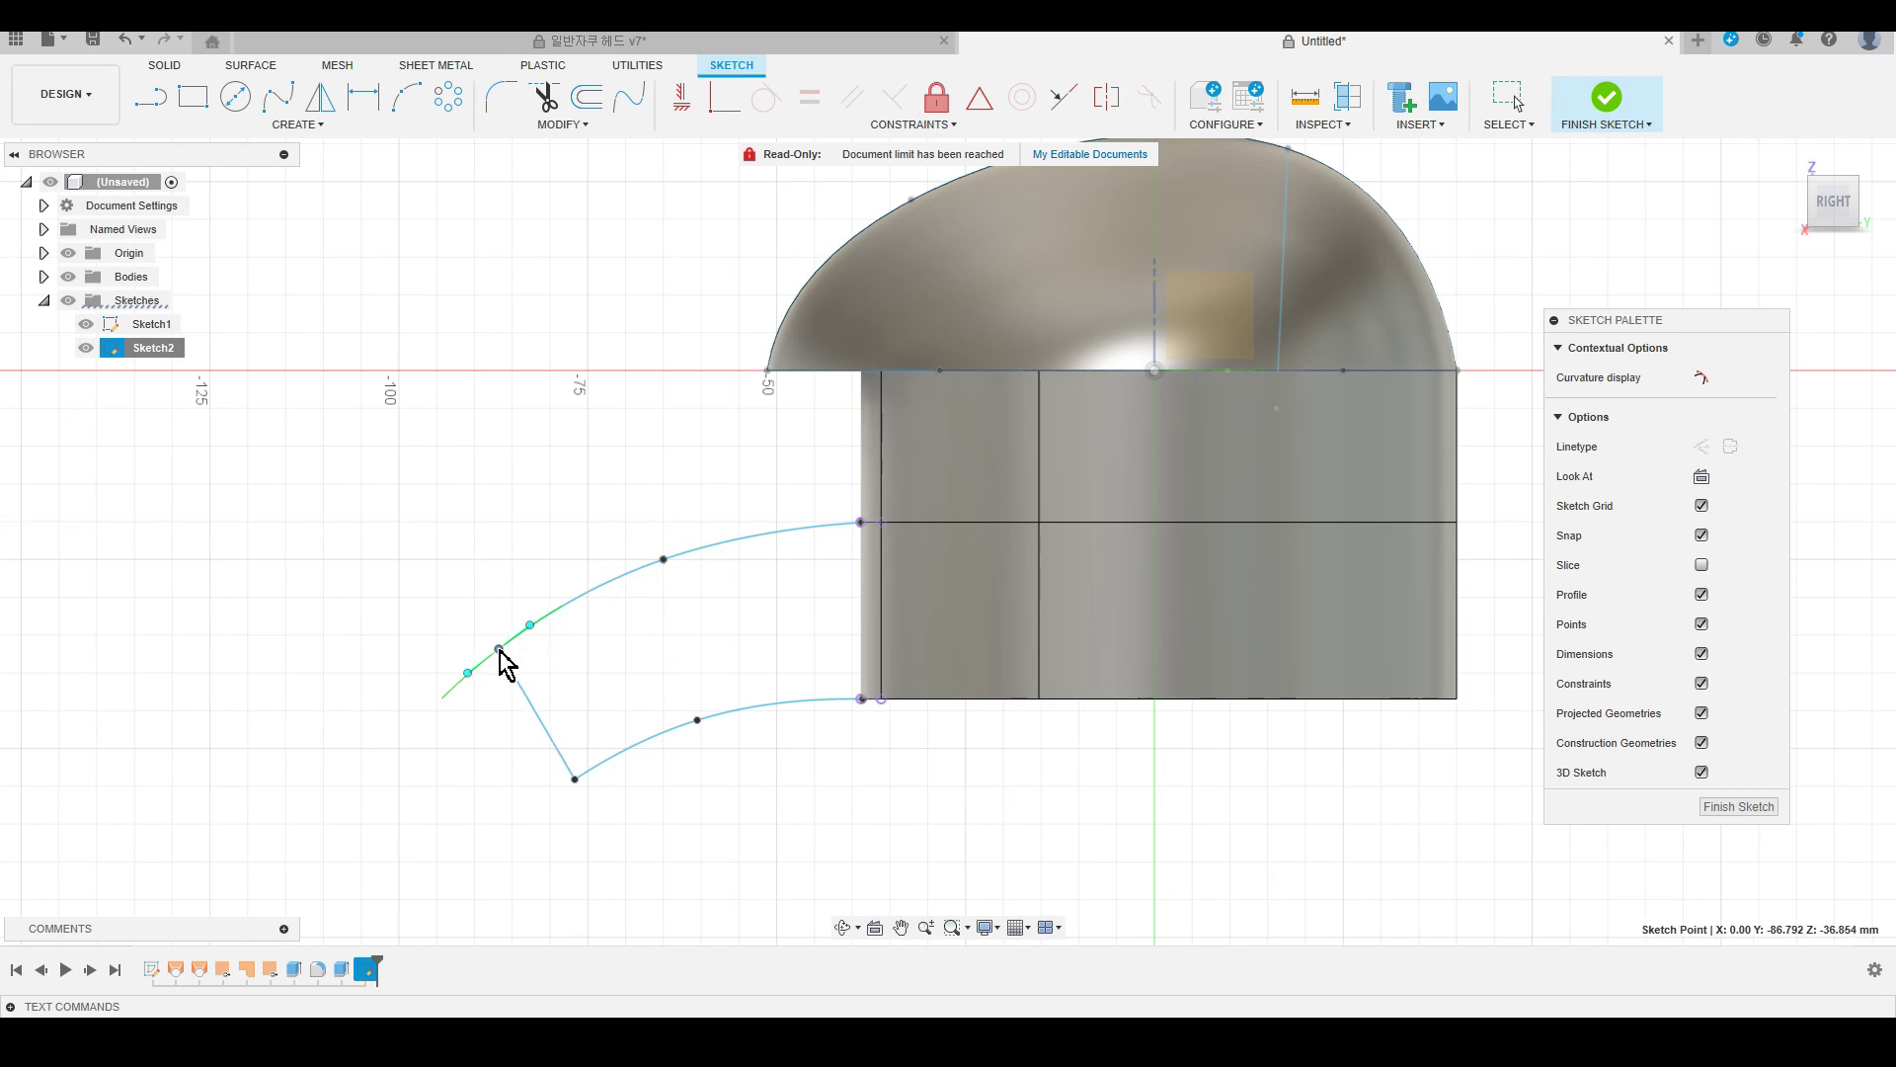
Finish the sketch and select the flap's upper curve, slanted line and lower curve.
{"action": "left_click", "coordinate": [1741, 807]}
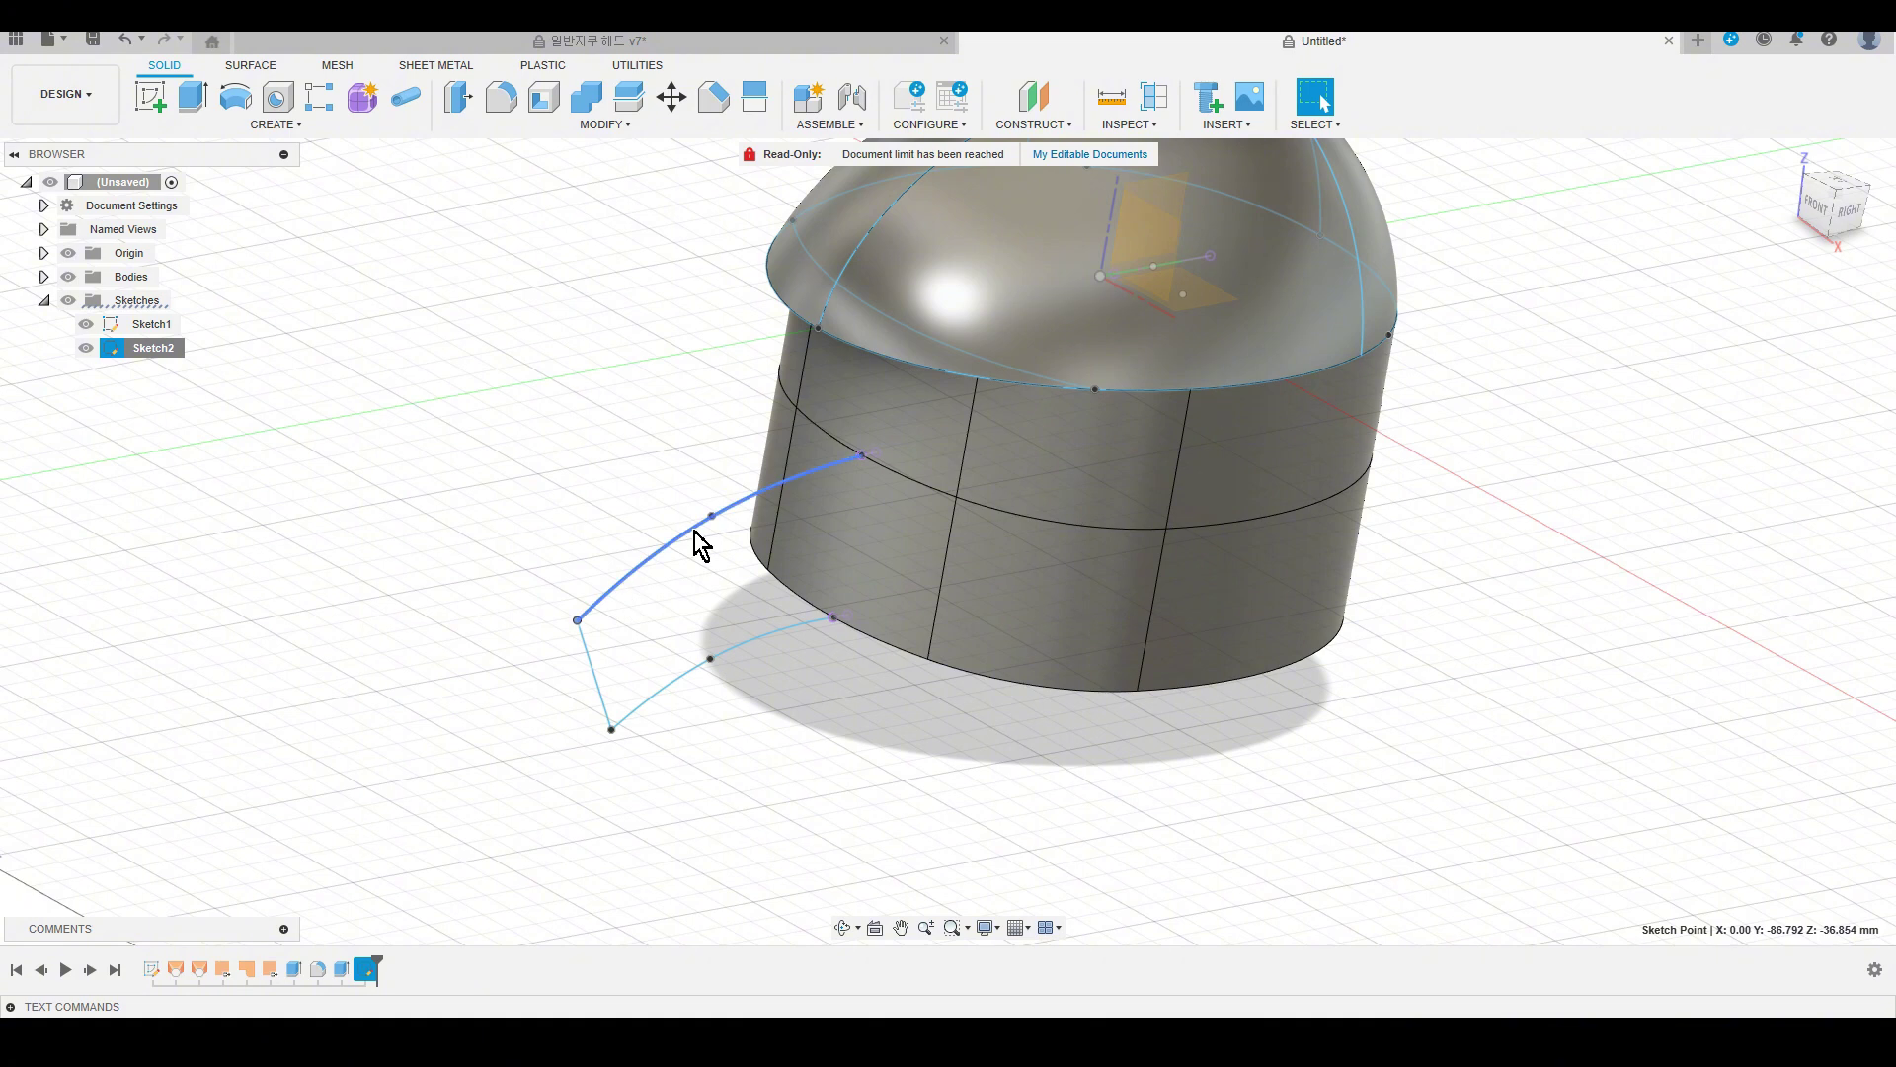
{"action": "left_click", "coordinate": [694, 531]}
{"action": "left_click", "coordinate": [591, 666], "text": "shift"}
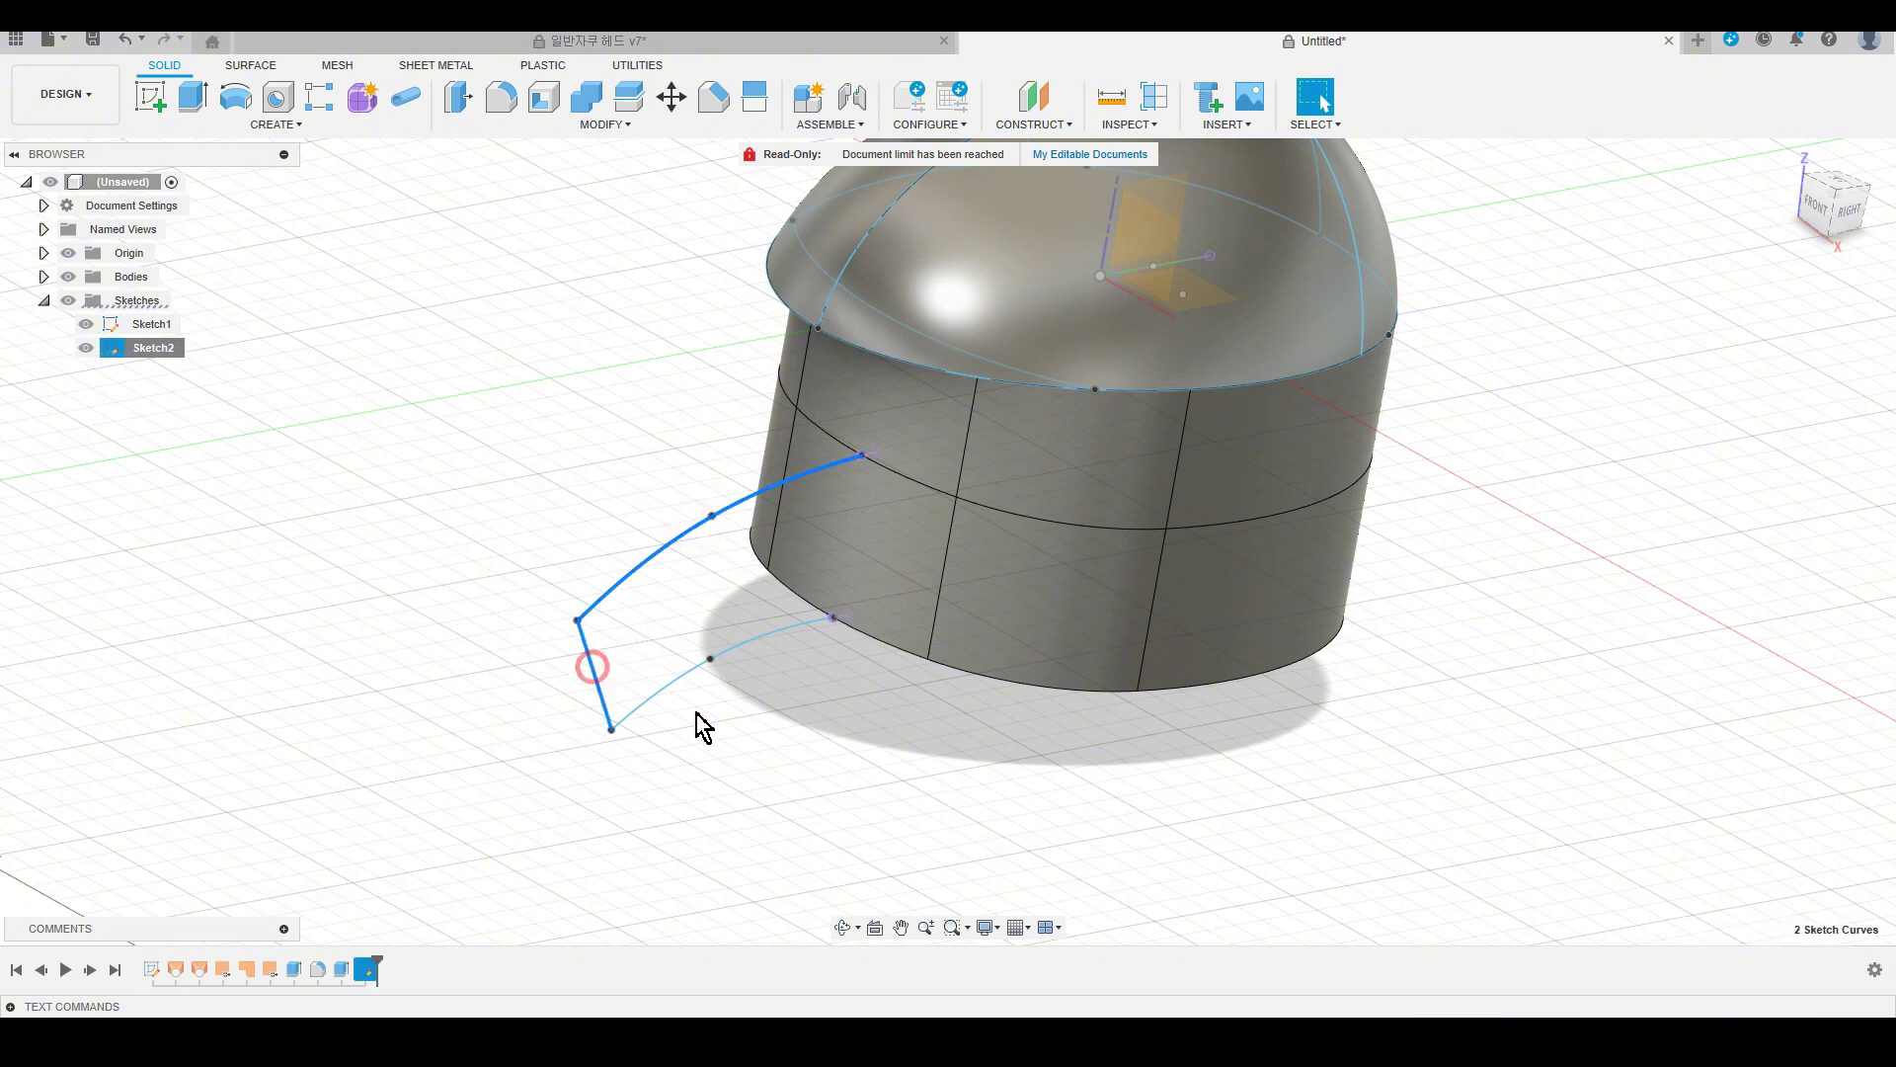
{"action": "left_click", "coordinate": [681, 679], "text": "shift"}
Surface-extrude the curves symmetrically about 14.8 mm, checking the flap in front view.
{"action": "left_click", "coordinate": [250, 65]}
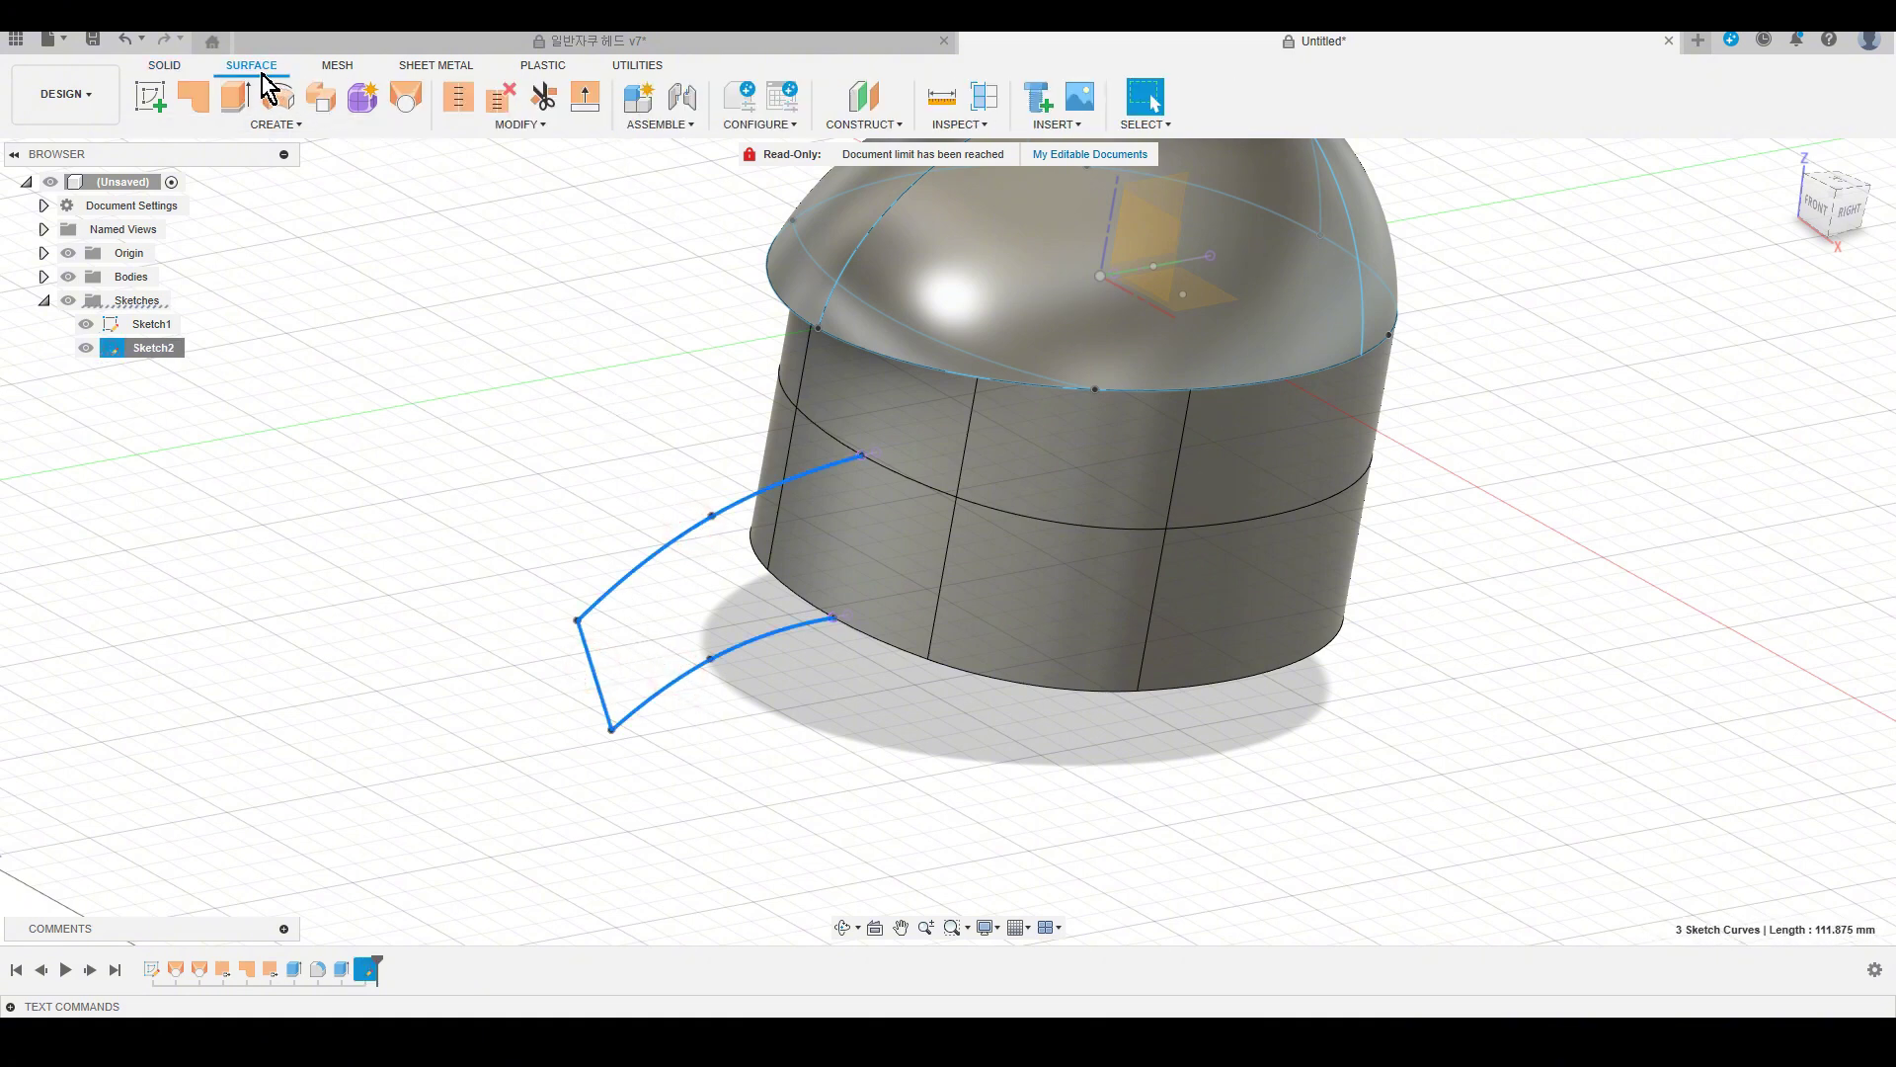
{"action": "left_click", "coordinate": [232, 101]}
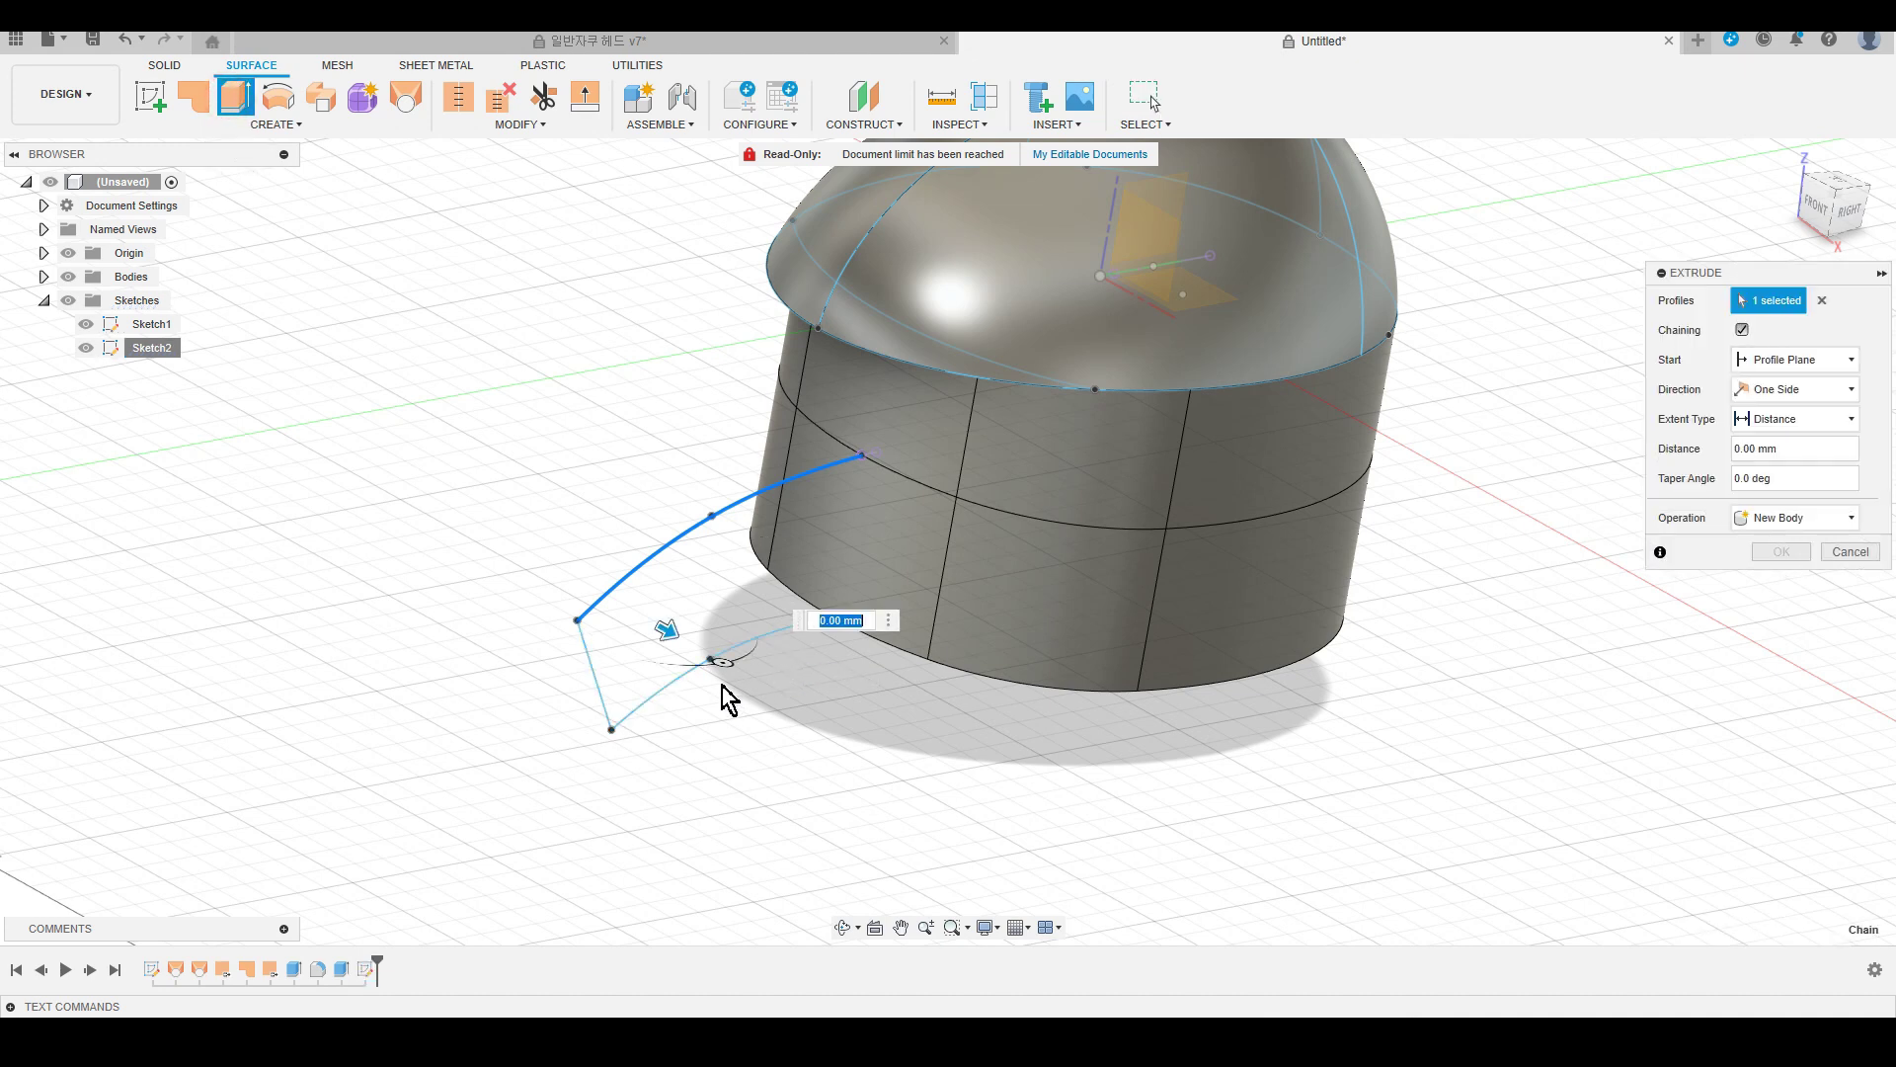
{"action": "left_click_drag", "start_coordinate": [666, 632], "coordinate": [815, 701]}
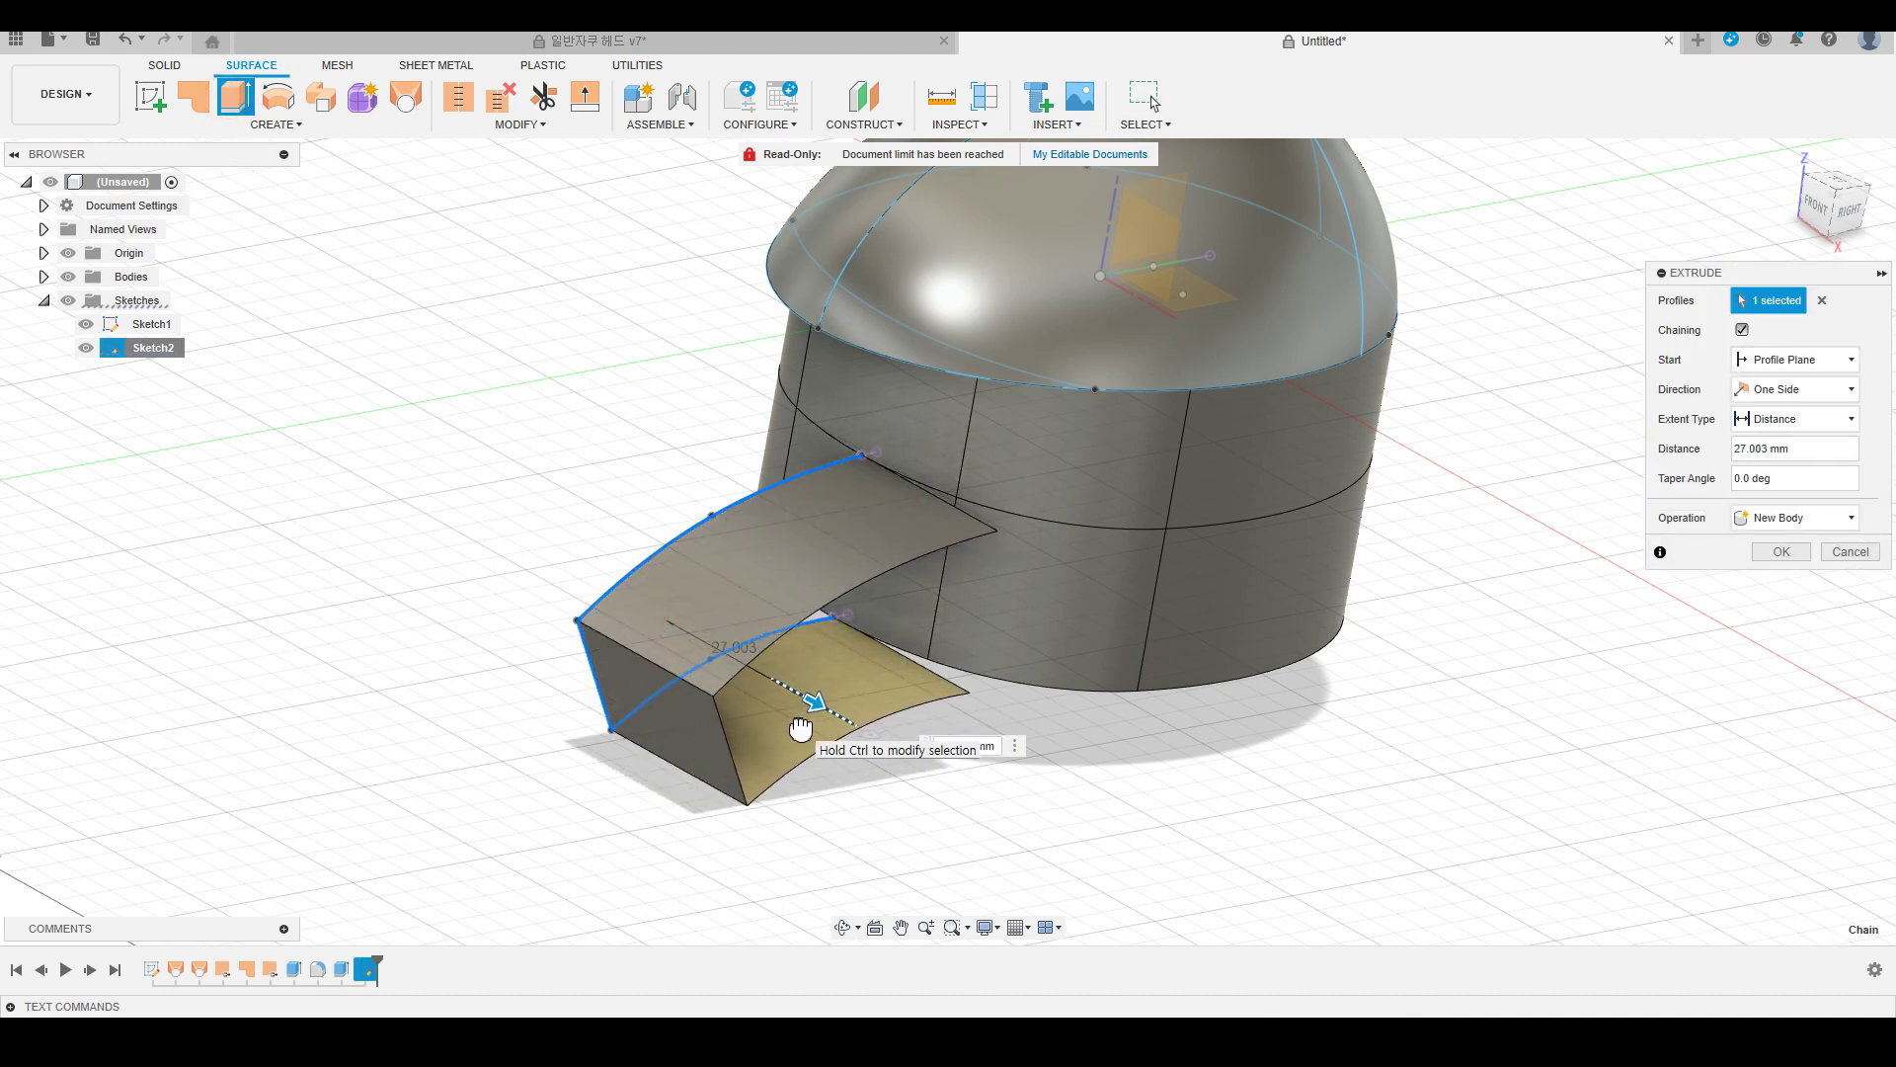
{"action": "left_click", "coordinate": [1835, 395]}
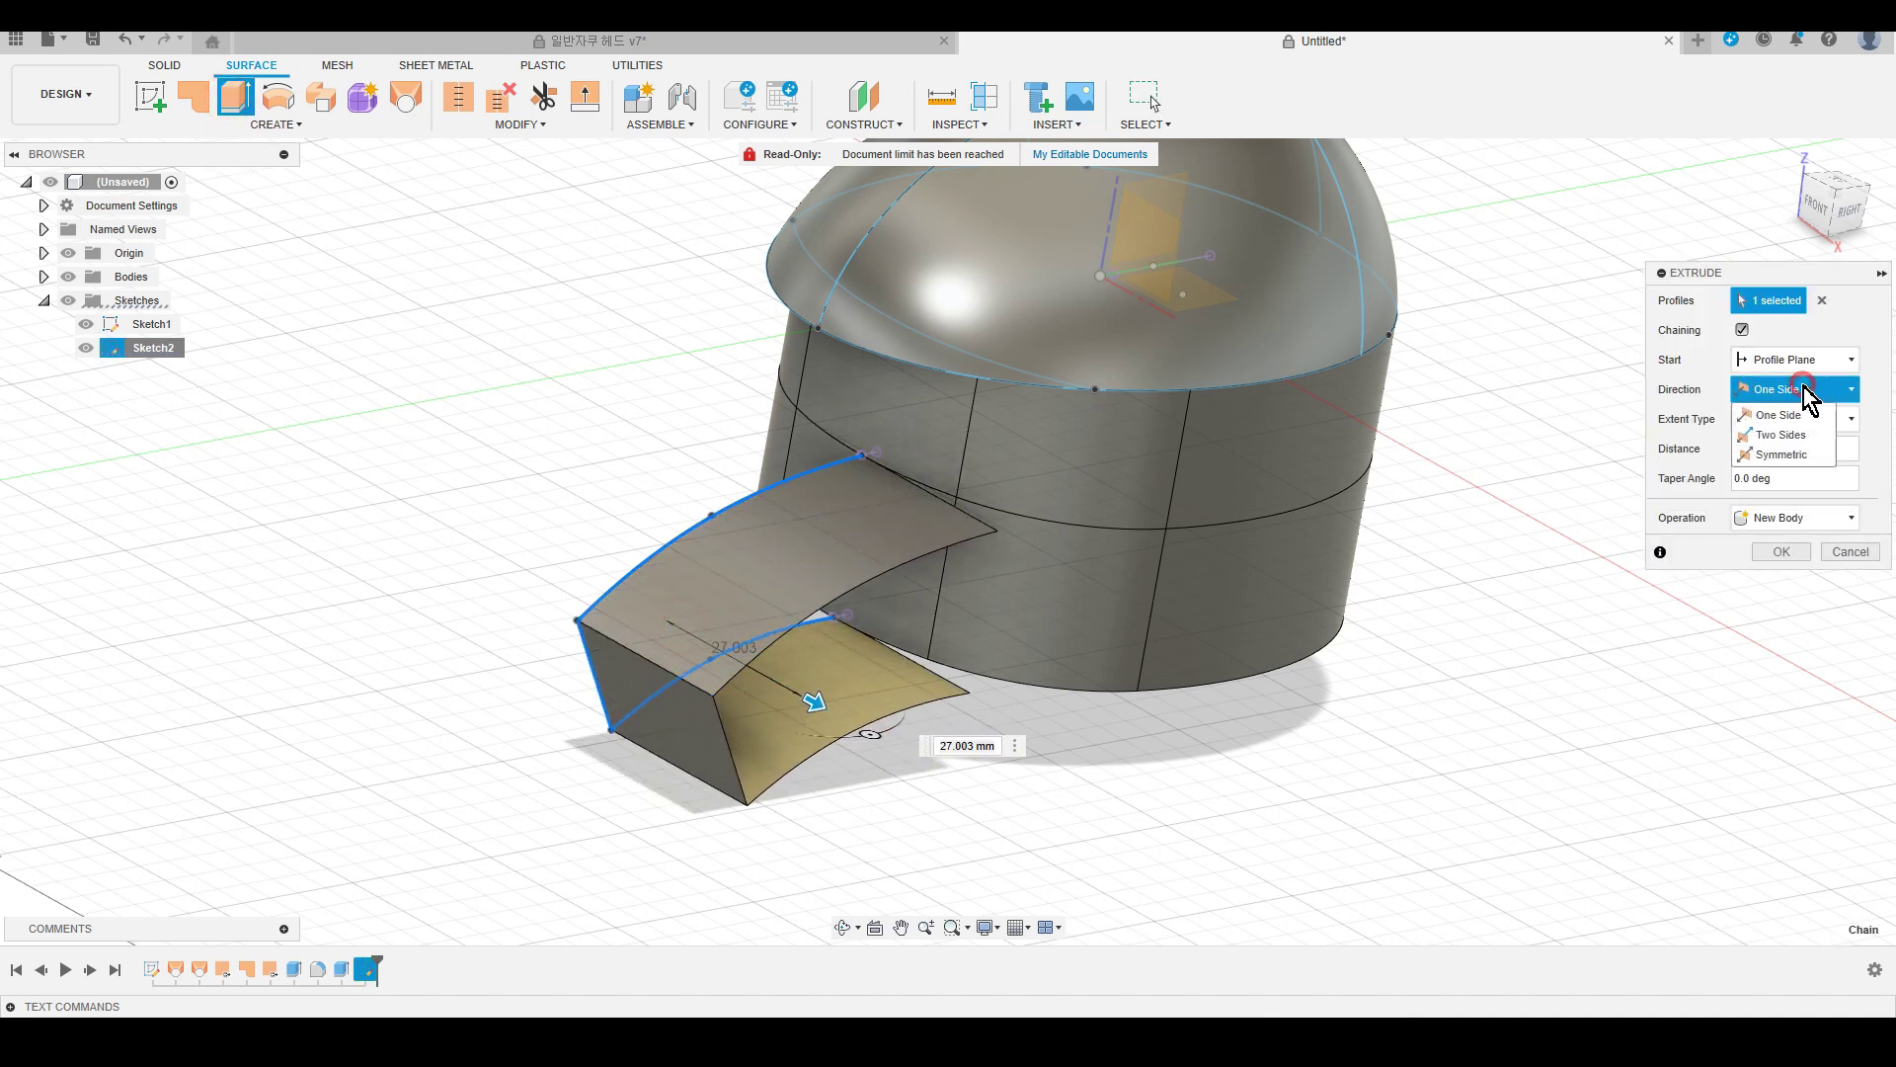
{"action": "left_click", "coordinate": [1787, 459]}
{"action": "mouse_move", "coordinate": [818, 704]}
{"action": "left_mouse_down"}
{"action": "mouse_move", "coordinate": [866, 775]}
{"action": "mouse_move", "coordinate": [799, 659]}
{"action": "mouse_move", "coordinate": [821, 672]}
{"action": "left_mouse_up"}
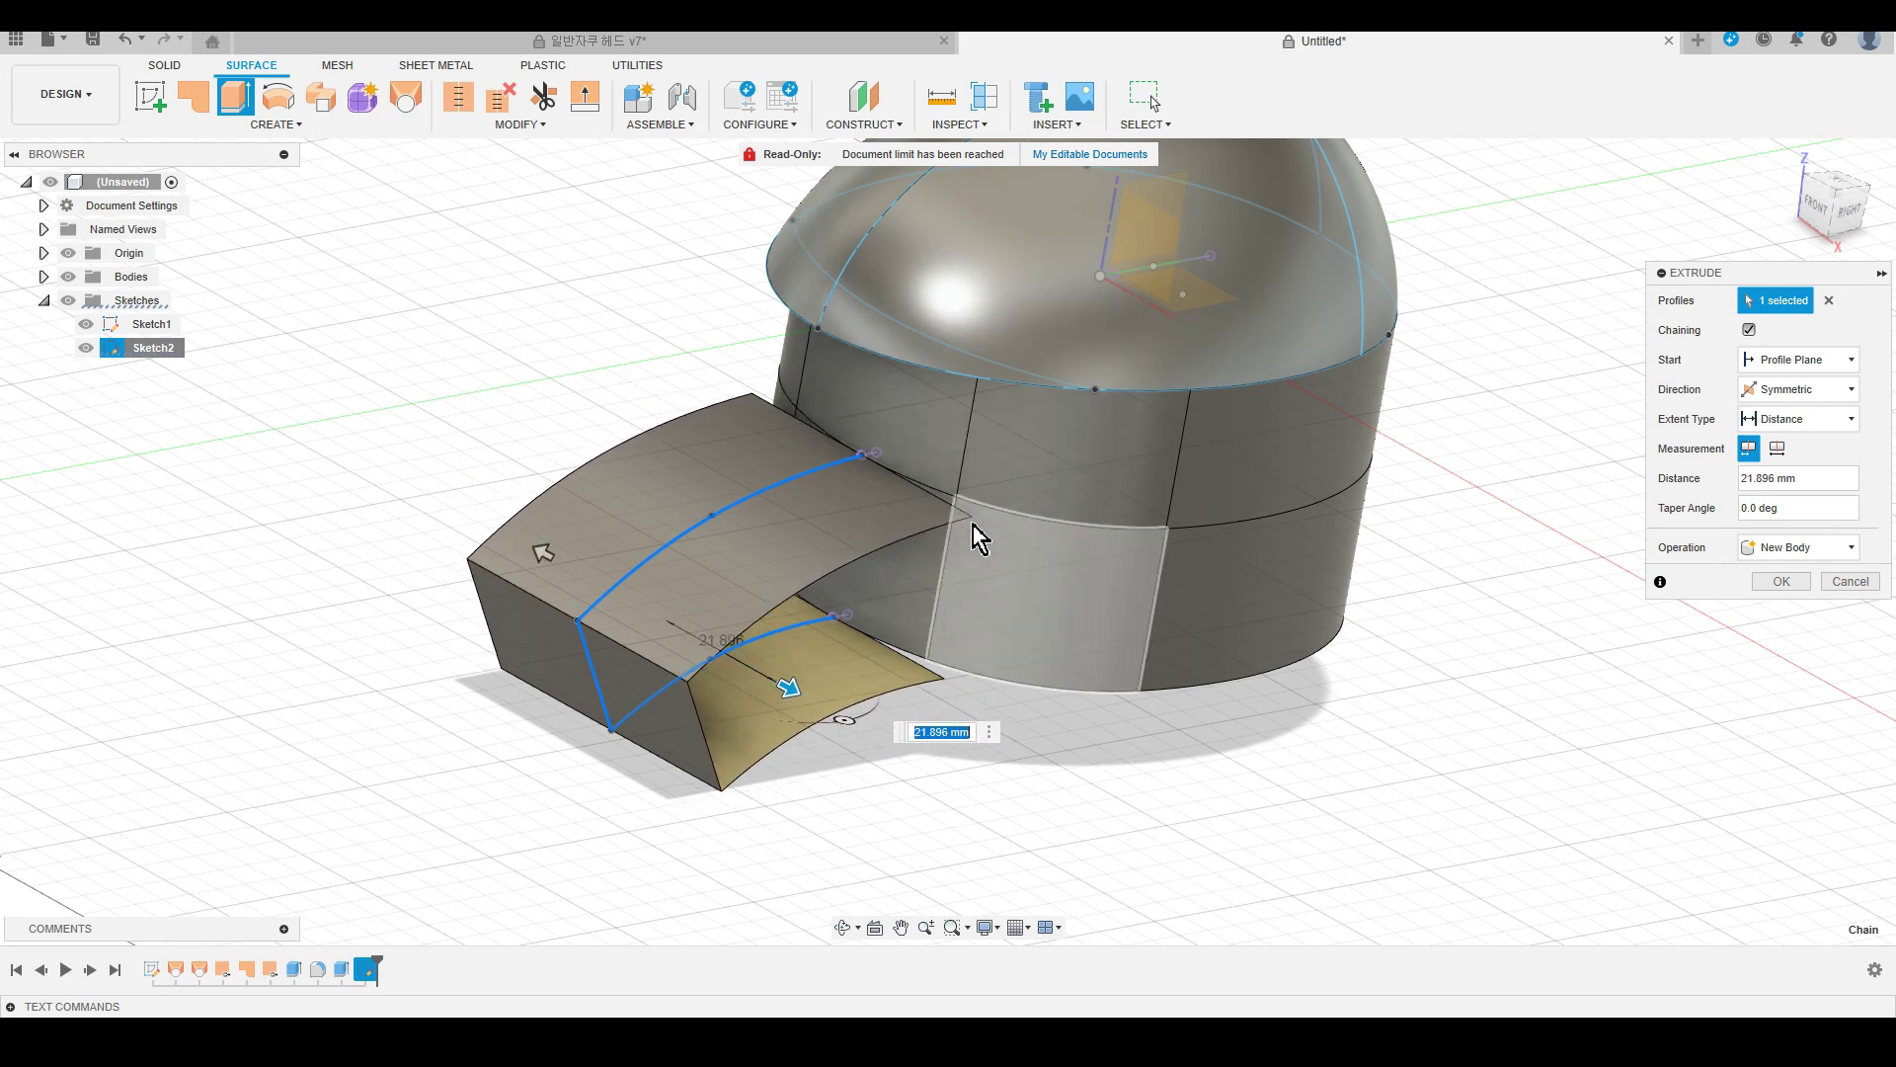
{"action": "mouse_move", "coordinate": [787, 689]}
{"action": "left_mouse_down"}
{"action": "mouse_move", "coordinate": [830, 720]}
{"action": "mouse_move", "coordinate": [756, 667]}
{"action": "mouse_move", "coordinate": [780, 681]}
{"action": "left_mouse_up"}
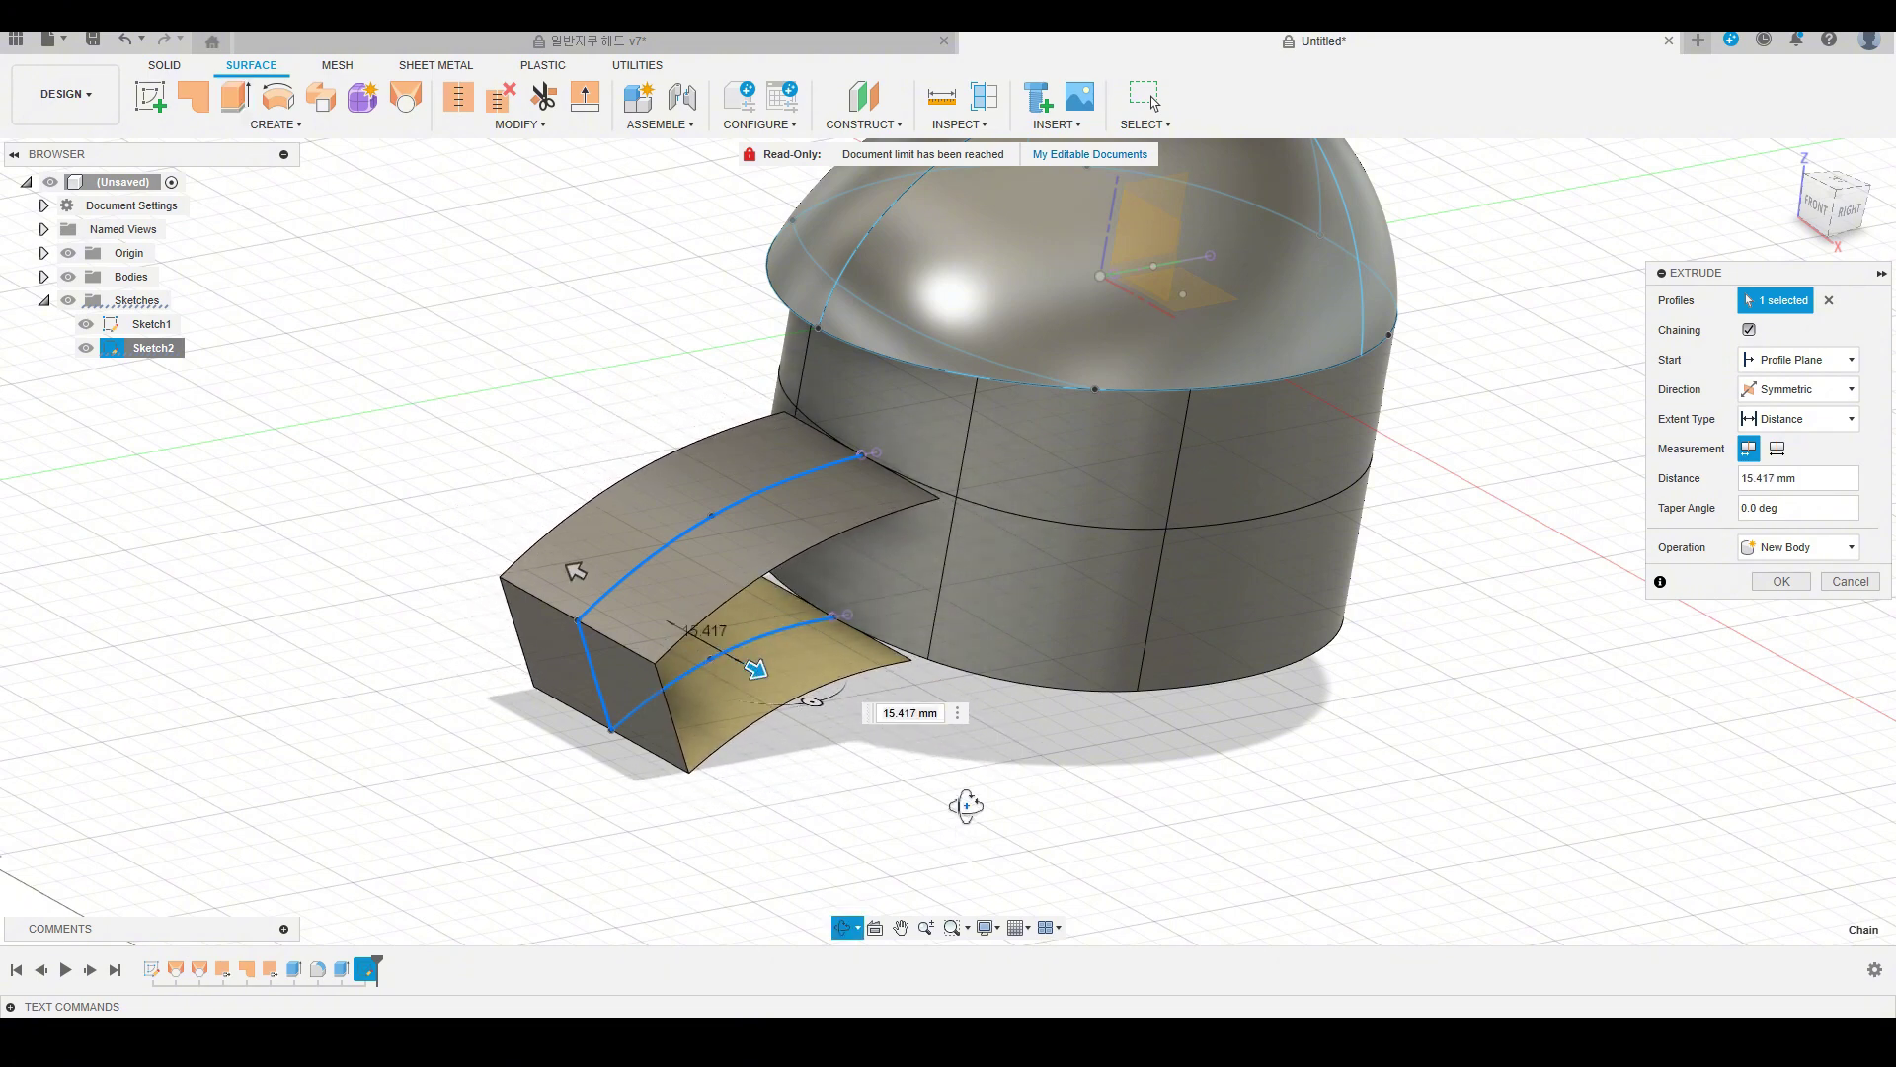
{"action": "middle_click_drag", "start_coordinate": [965, 804], "coordinate": [1004, 767], "text": "shift"}
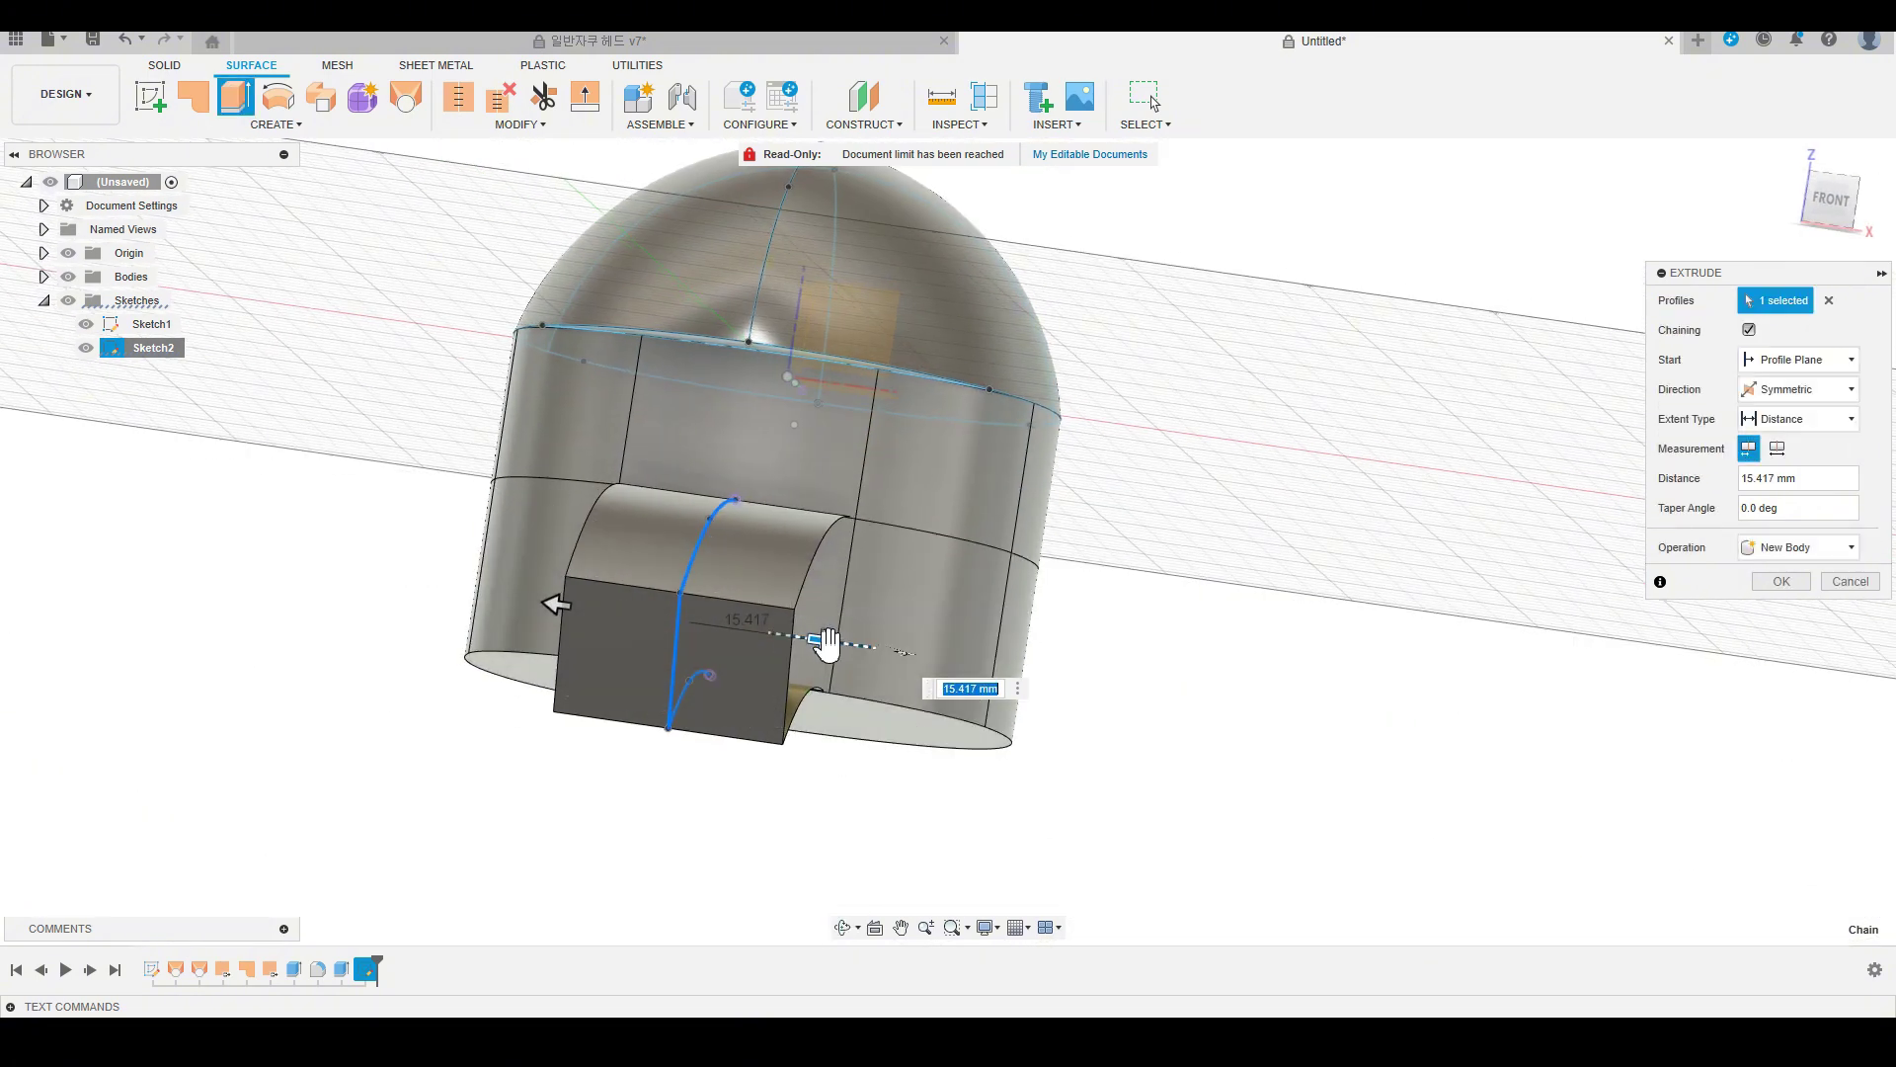
{"action": "left_click_drag", "start_coordinate": [822, 641], "coordinate": [896, 677]}
{"action": "left_click", "coordinate": [1829, 200]}
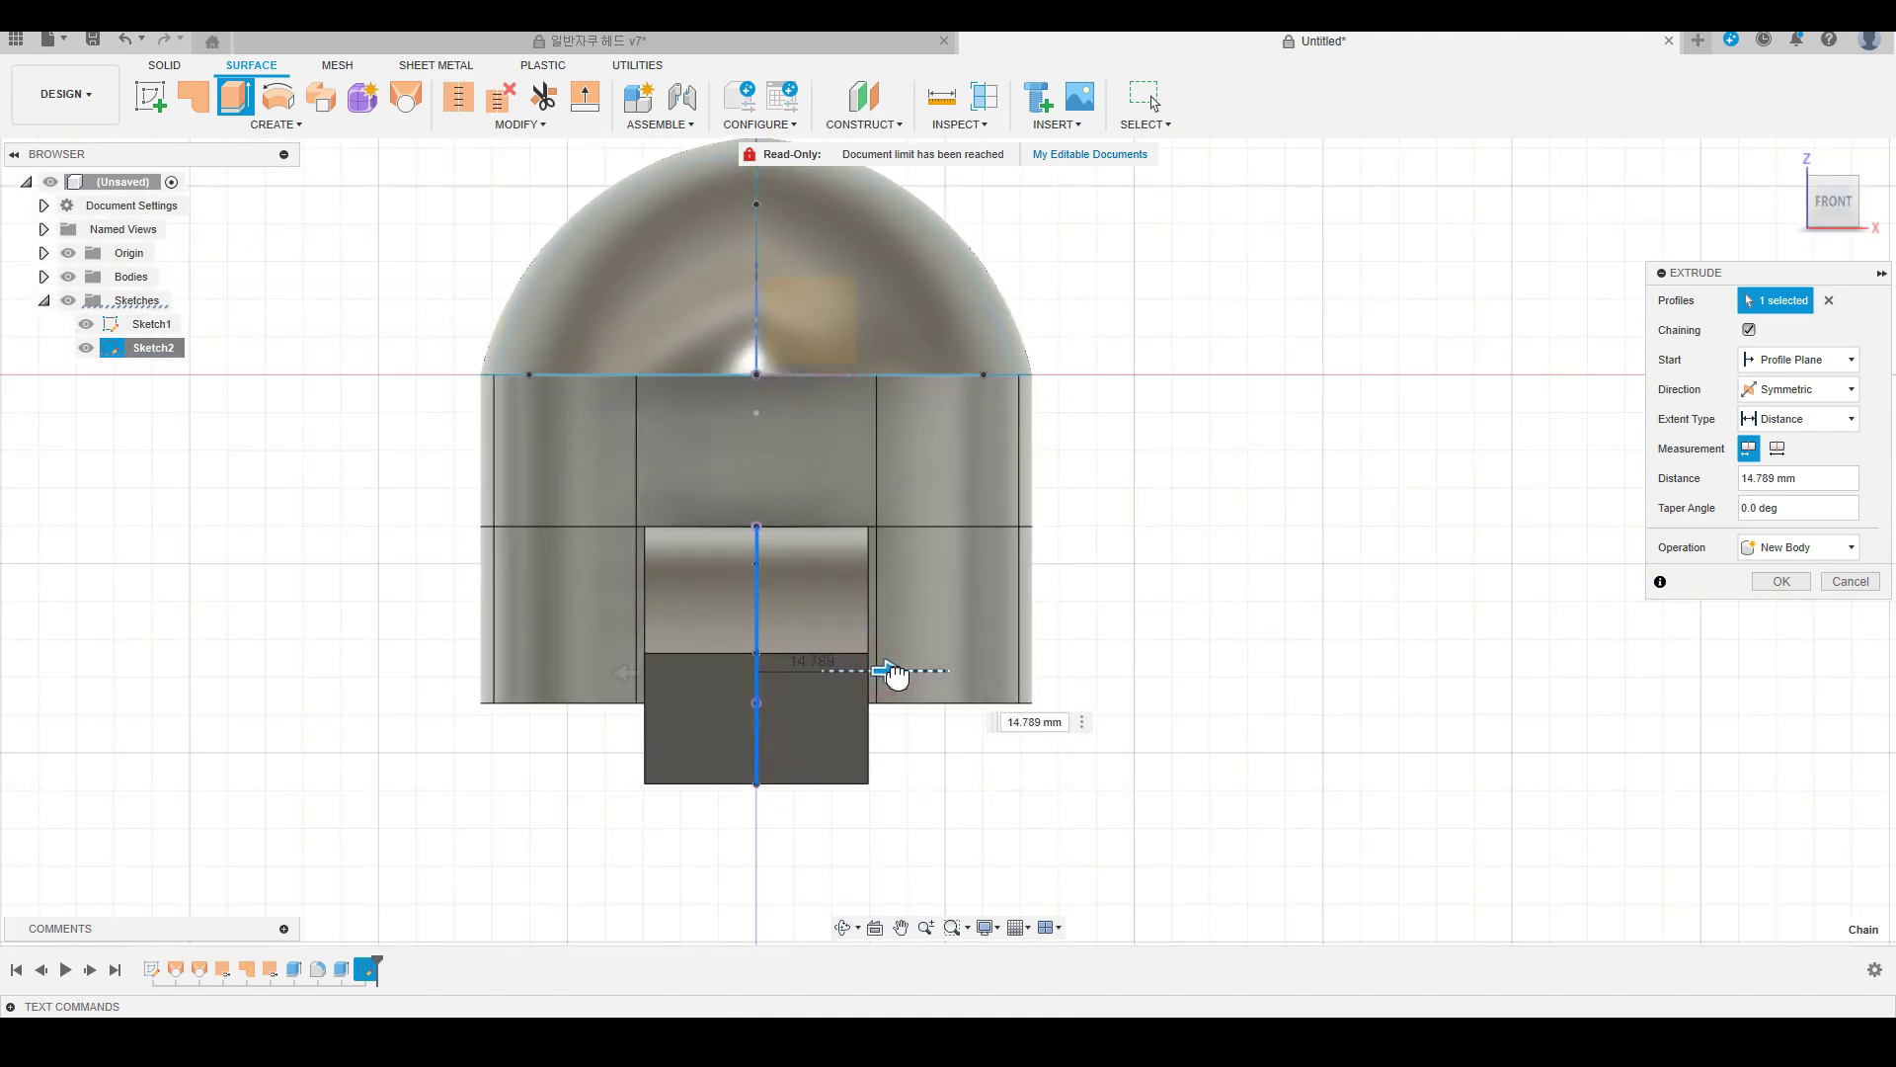
{"action": "left_click", "coordinate": [1783, 583]}
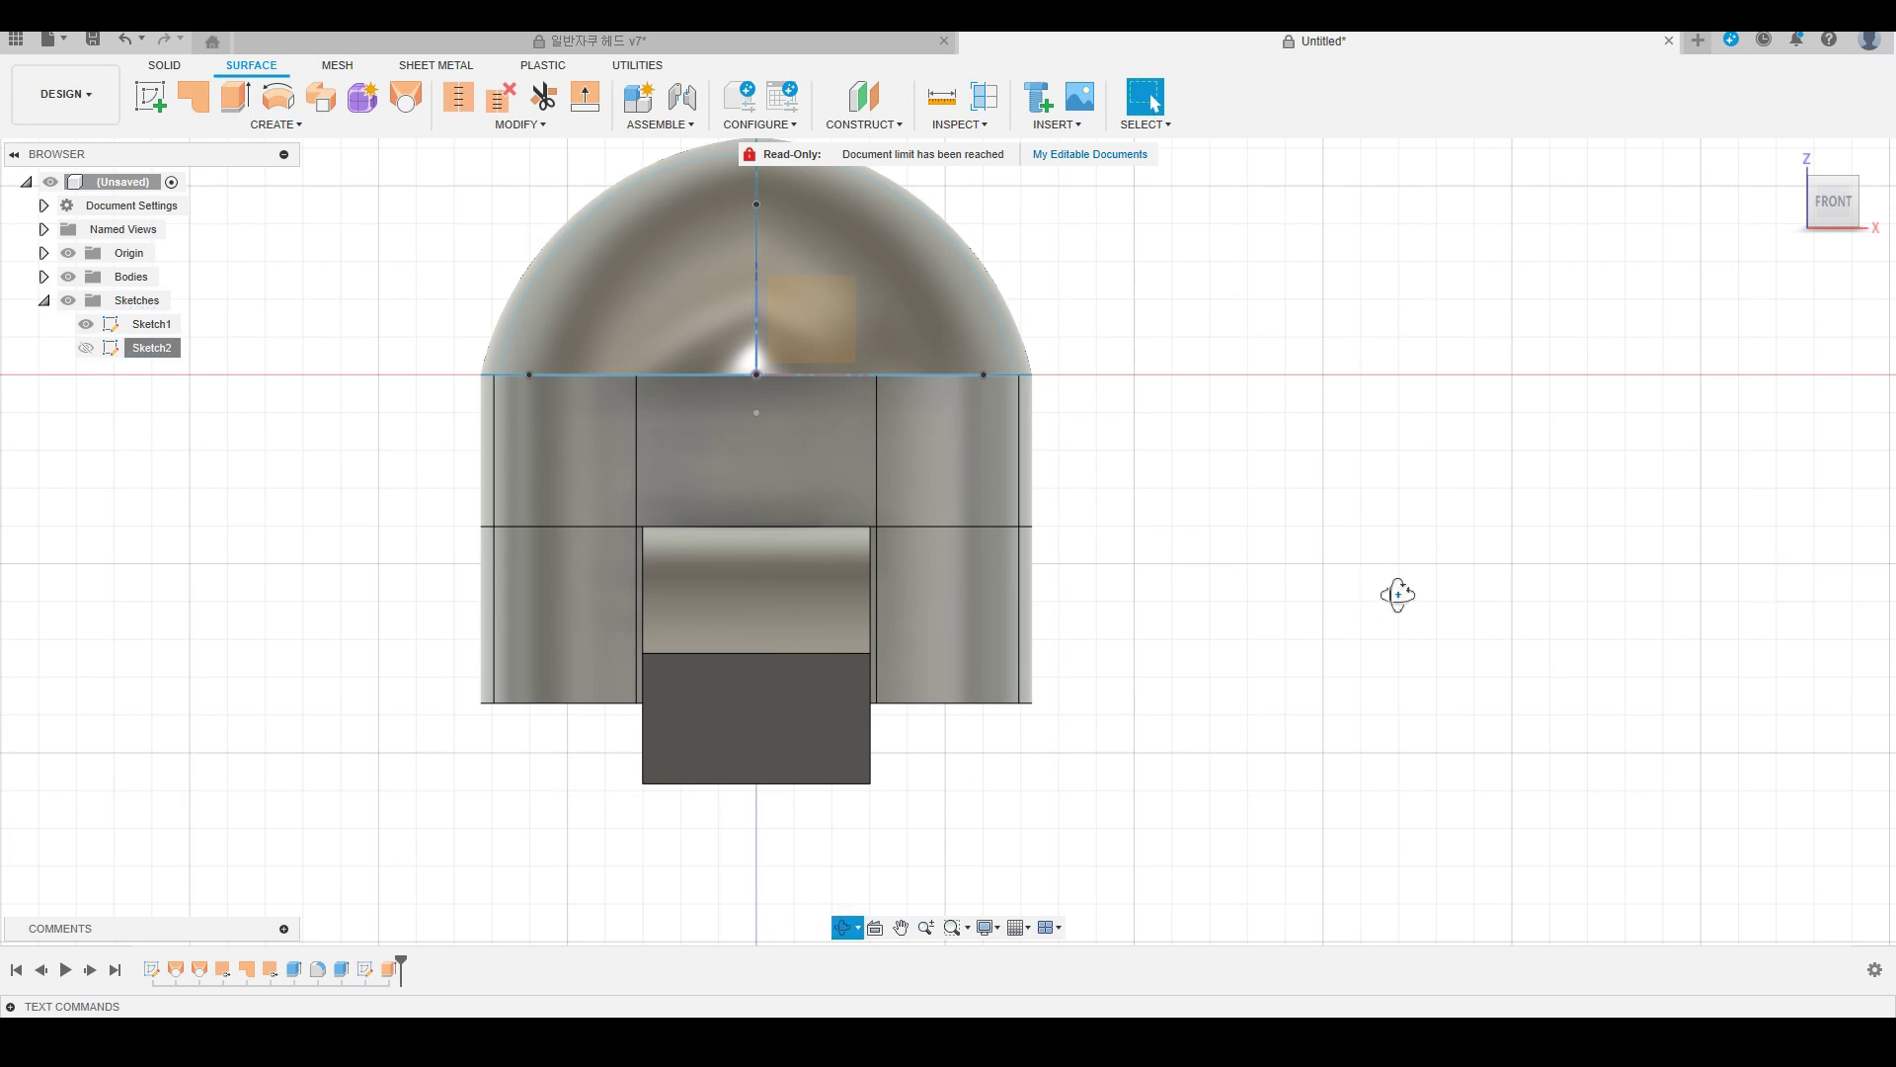
{"action": "middle_click_drag", "start_coordinate": [1396, 593], "coordinate": [1140, 479], "text": "shift"}
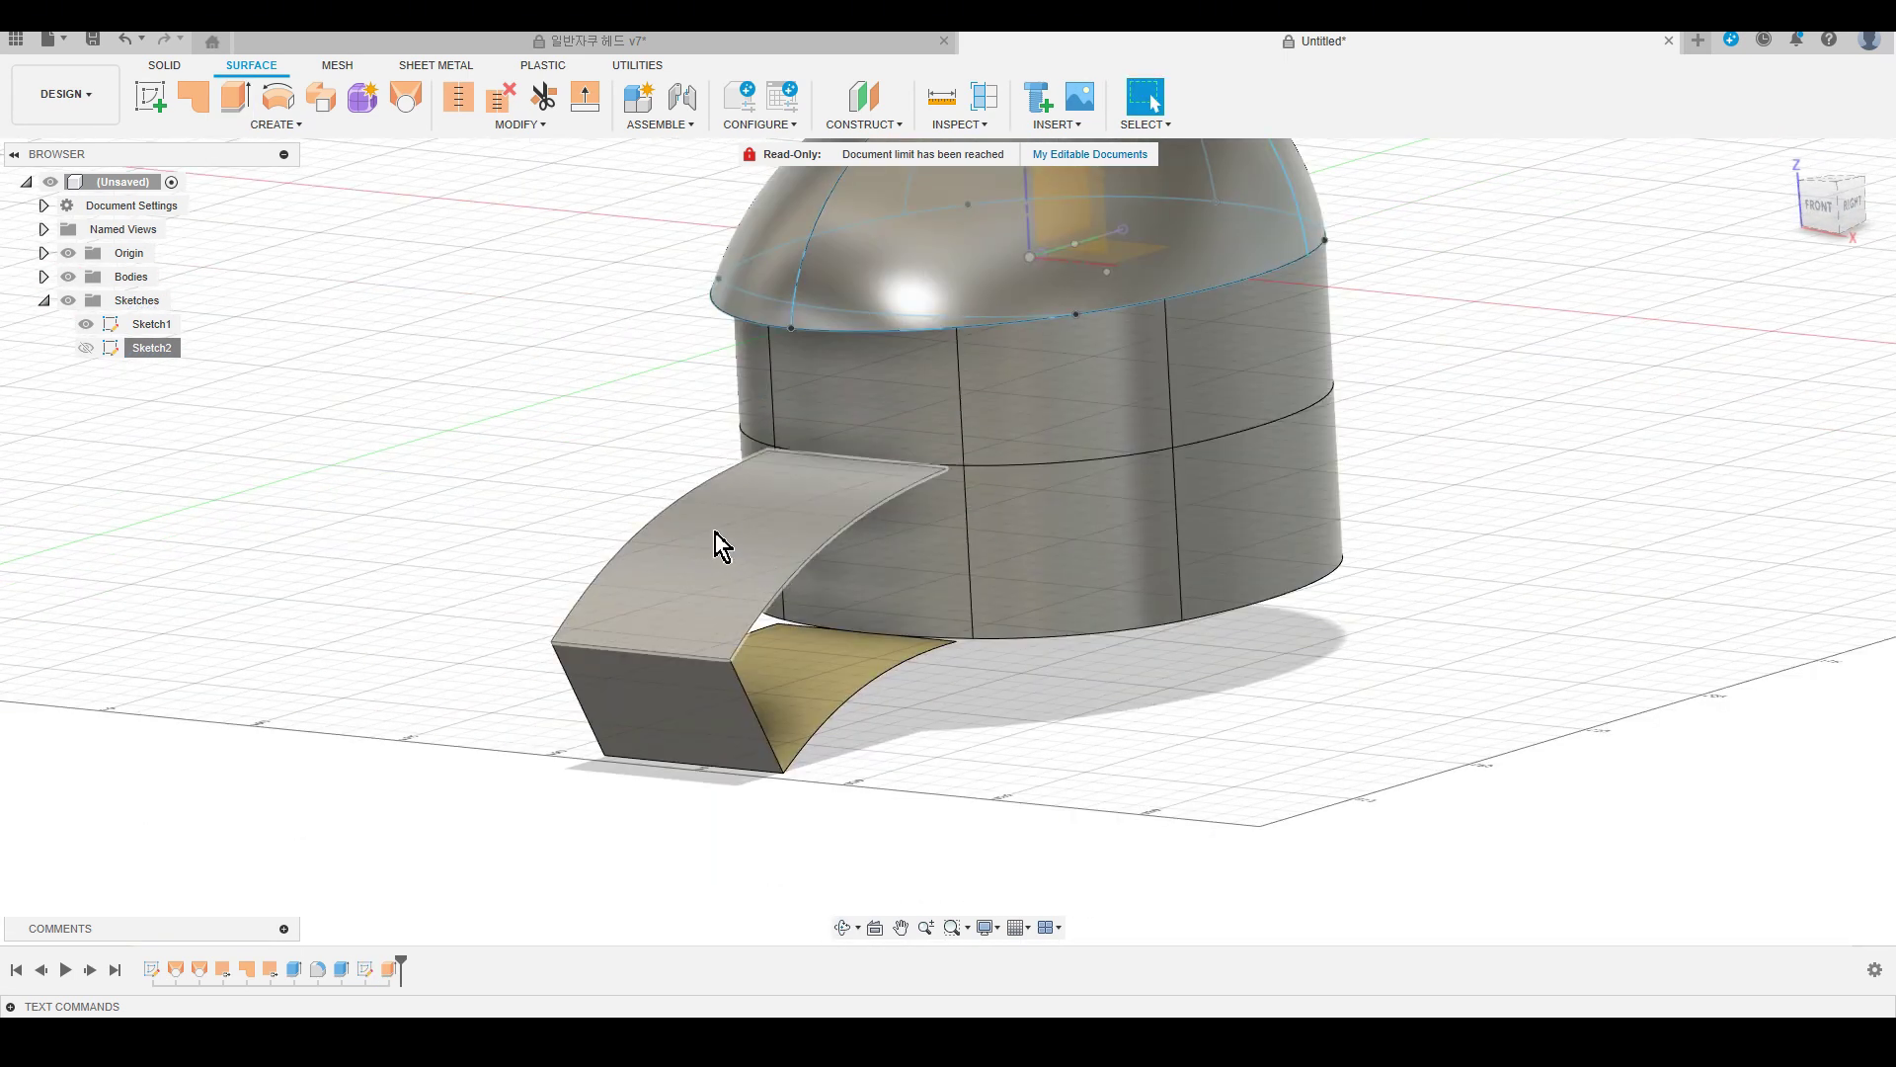
Delete the front flap's top face.
{"action": "left_click", "coordinate": [716, 567]}
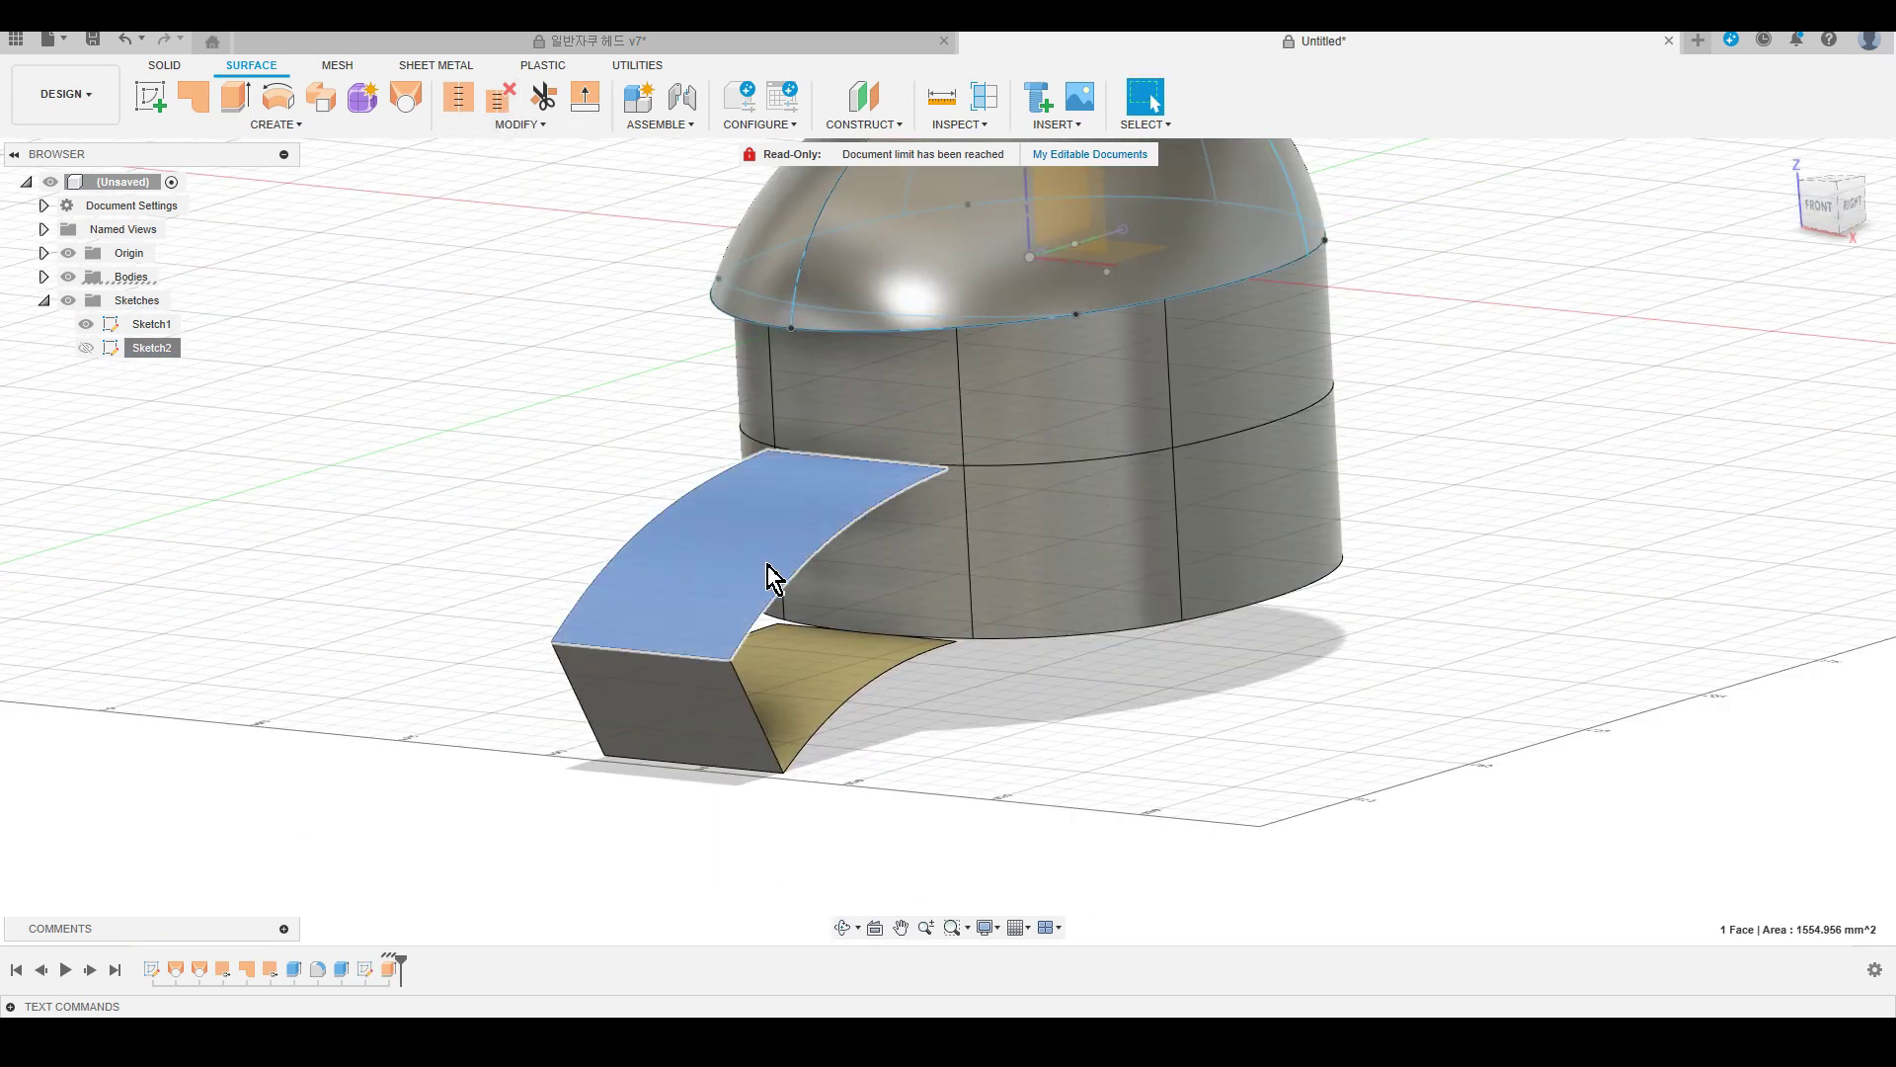
{"action": "key", "text": "Delete"}
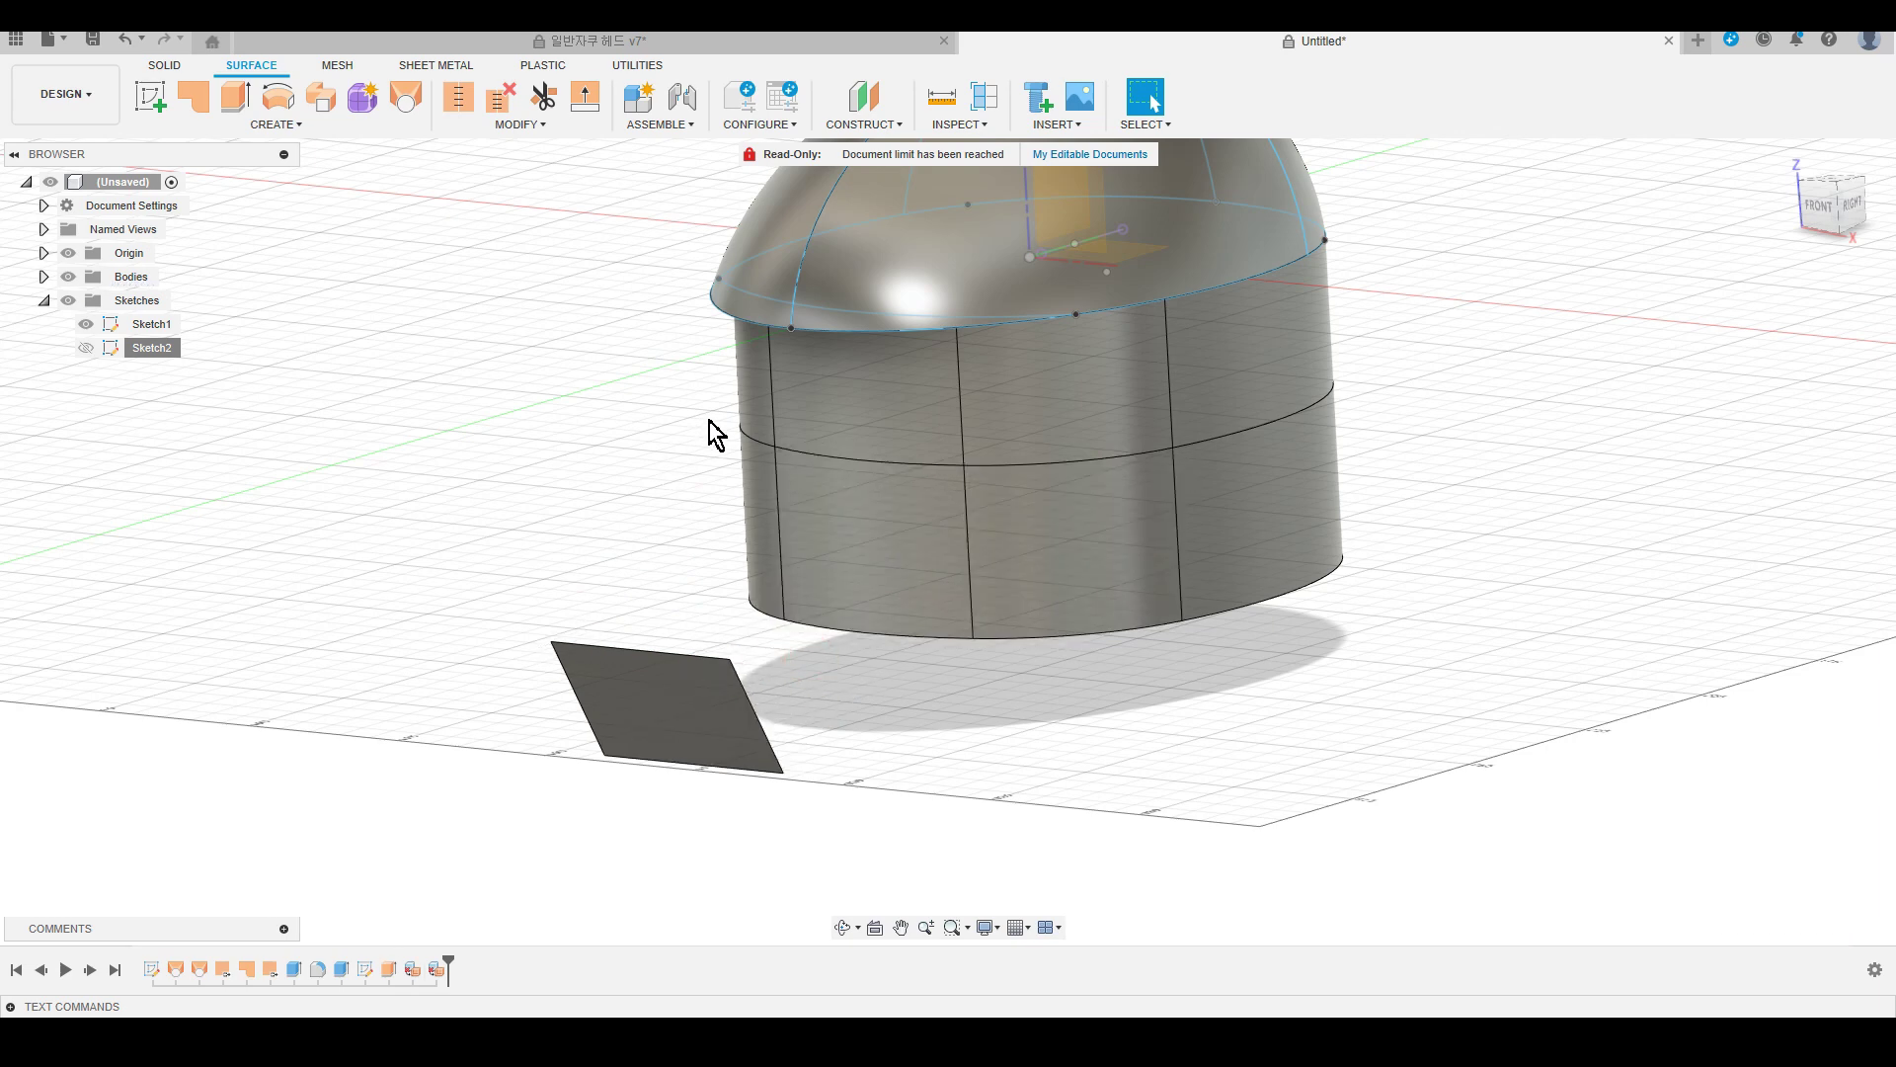
{"action": "middle_click_drag", "start_coordinate": [716, 435], "coordinate": [934, 486], "text": "shift"}
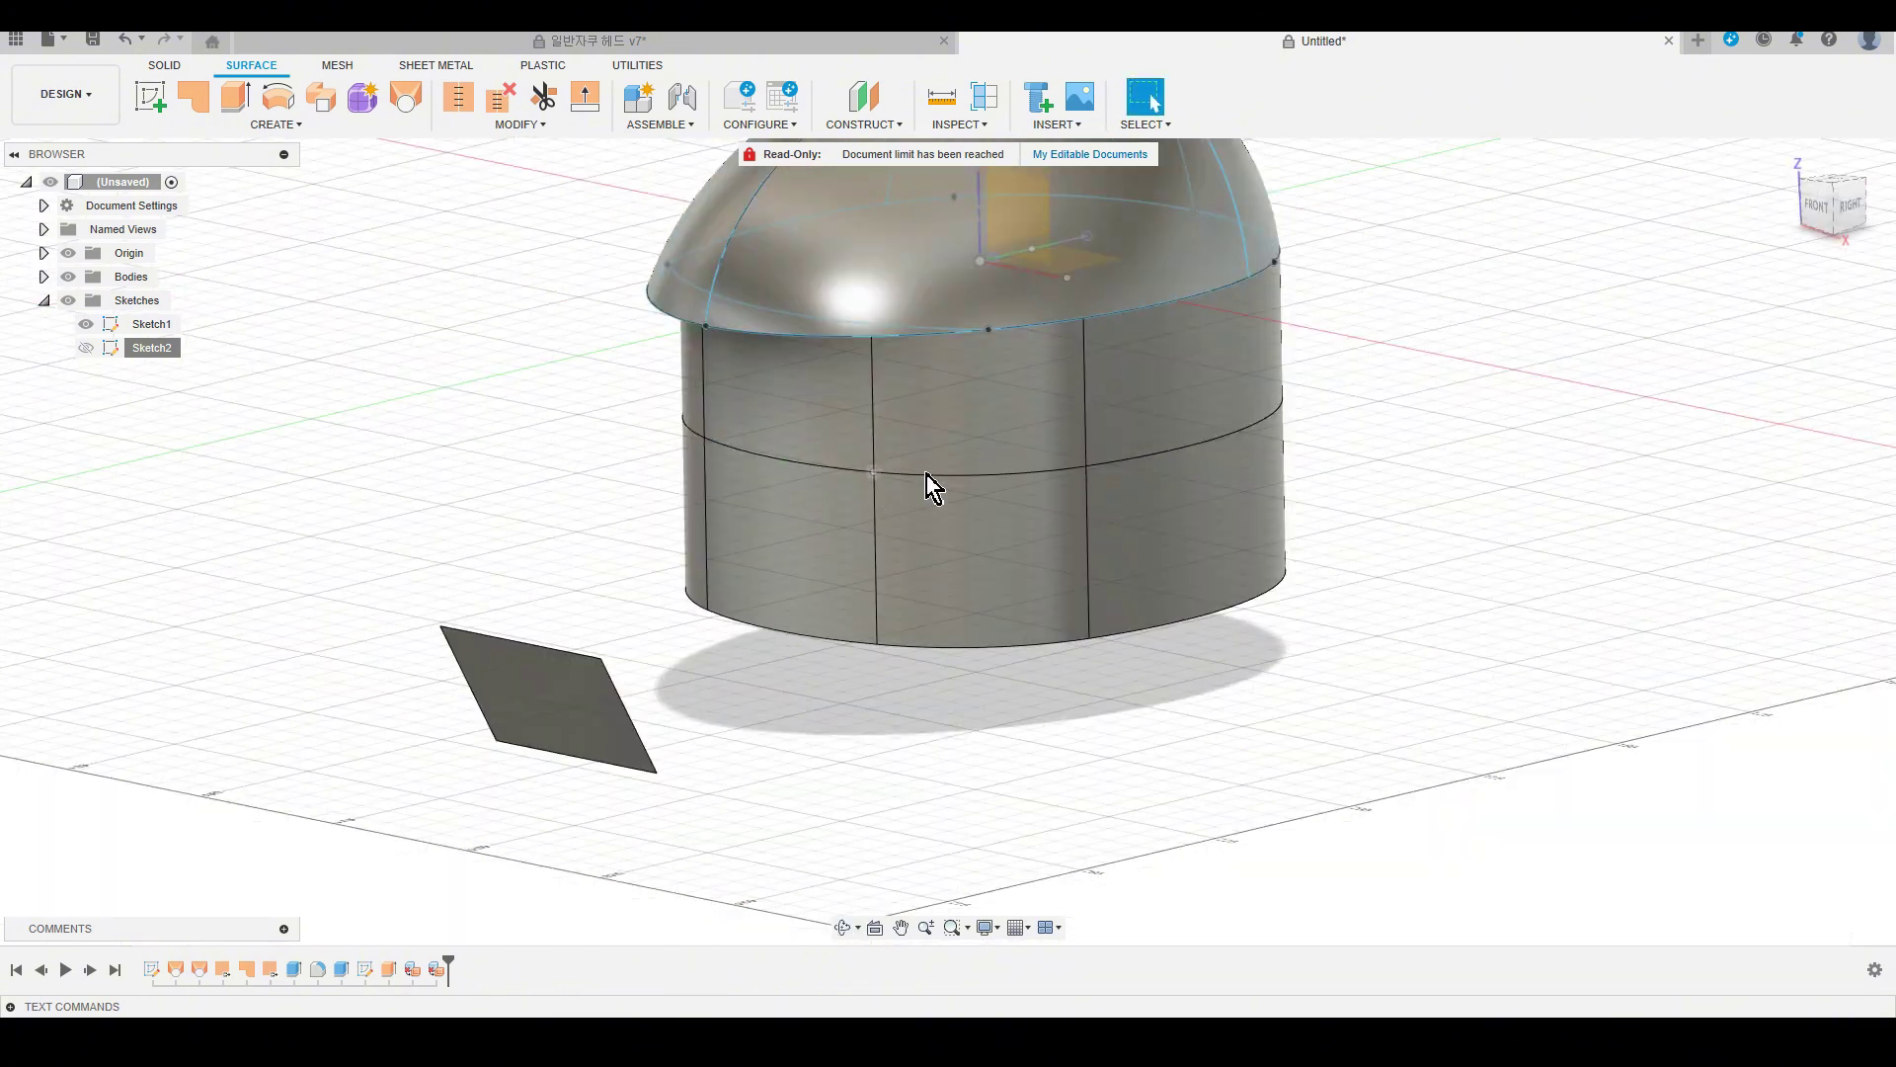
Unstitch the lower cylinder Body5 into separate faces.
{"action": "left_click", "coordinate": [43, 276]}
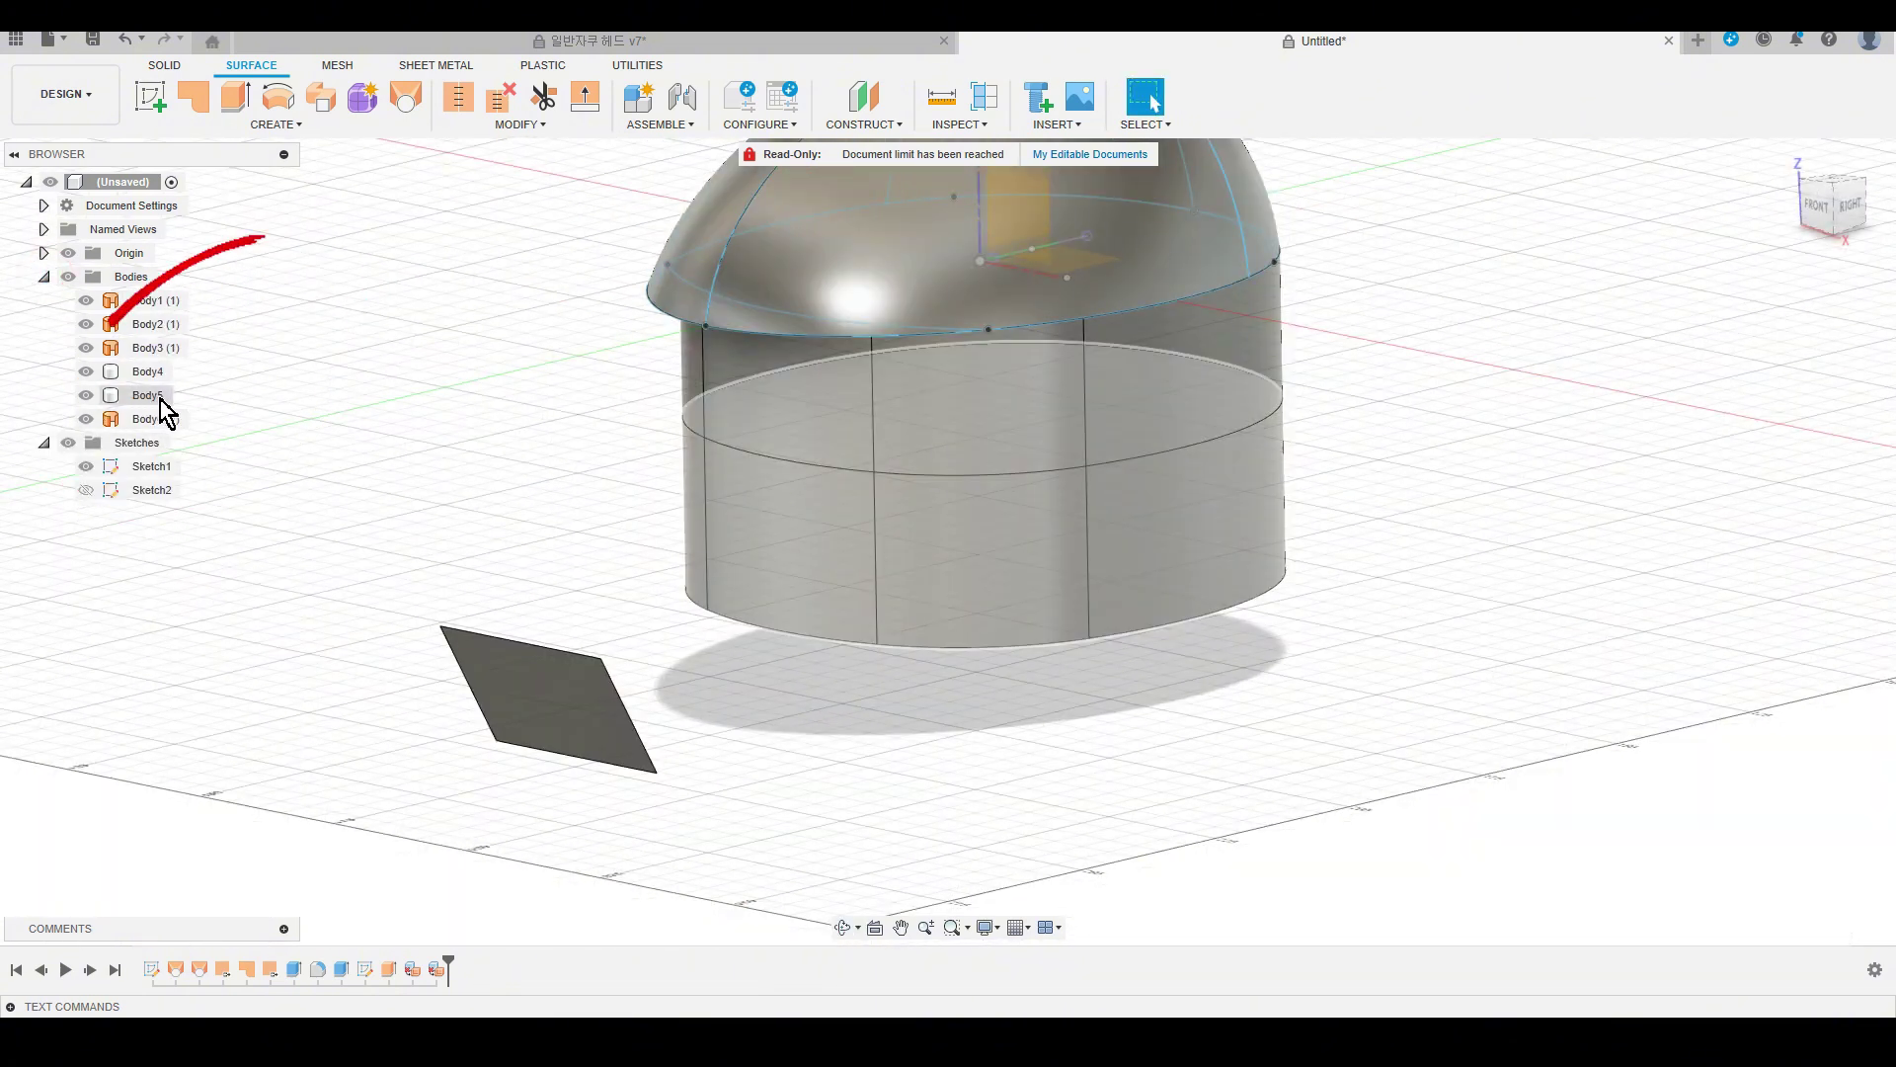
{"action": "left_click", "coordinate": [148, 396]}
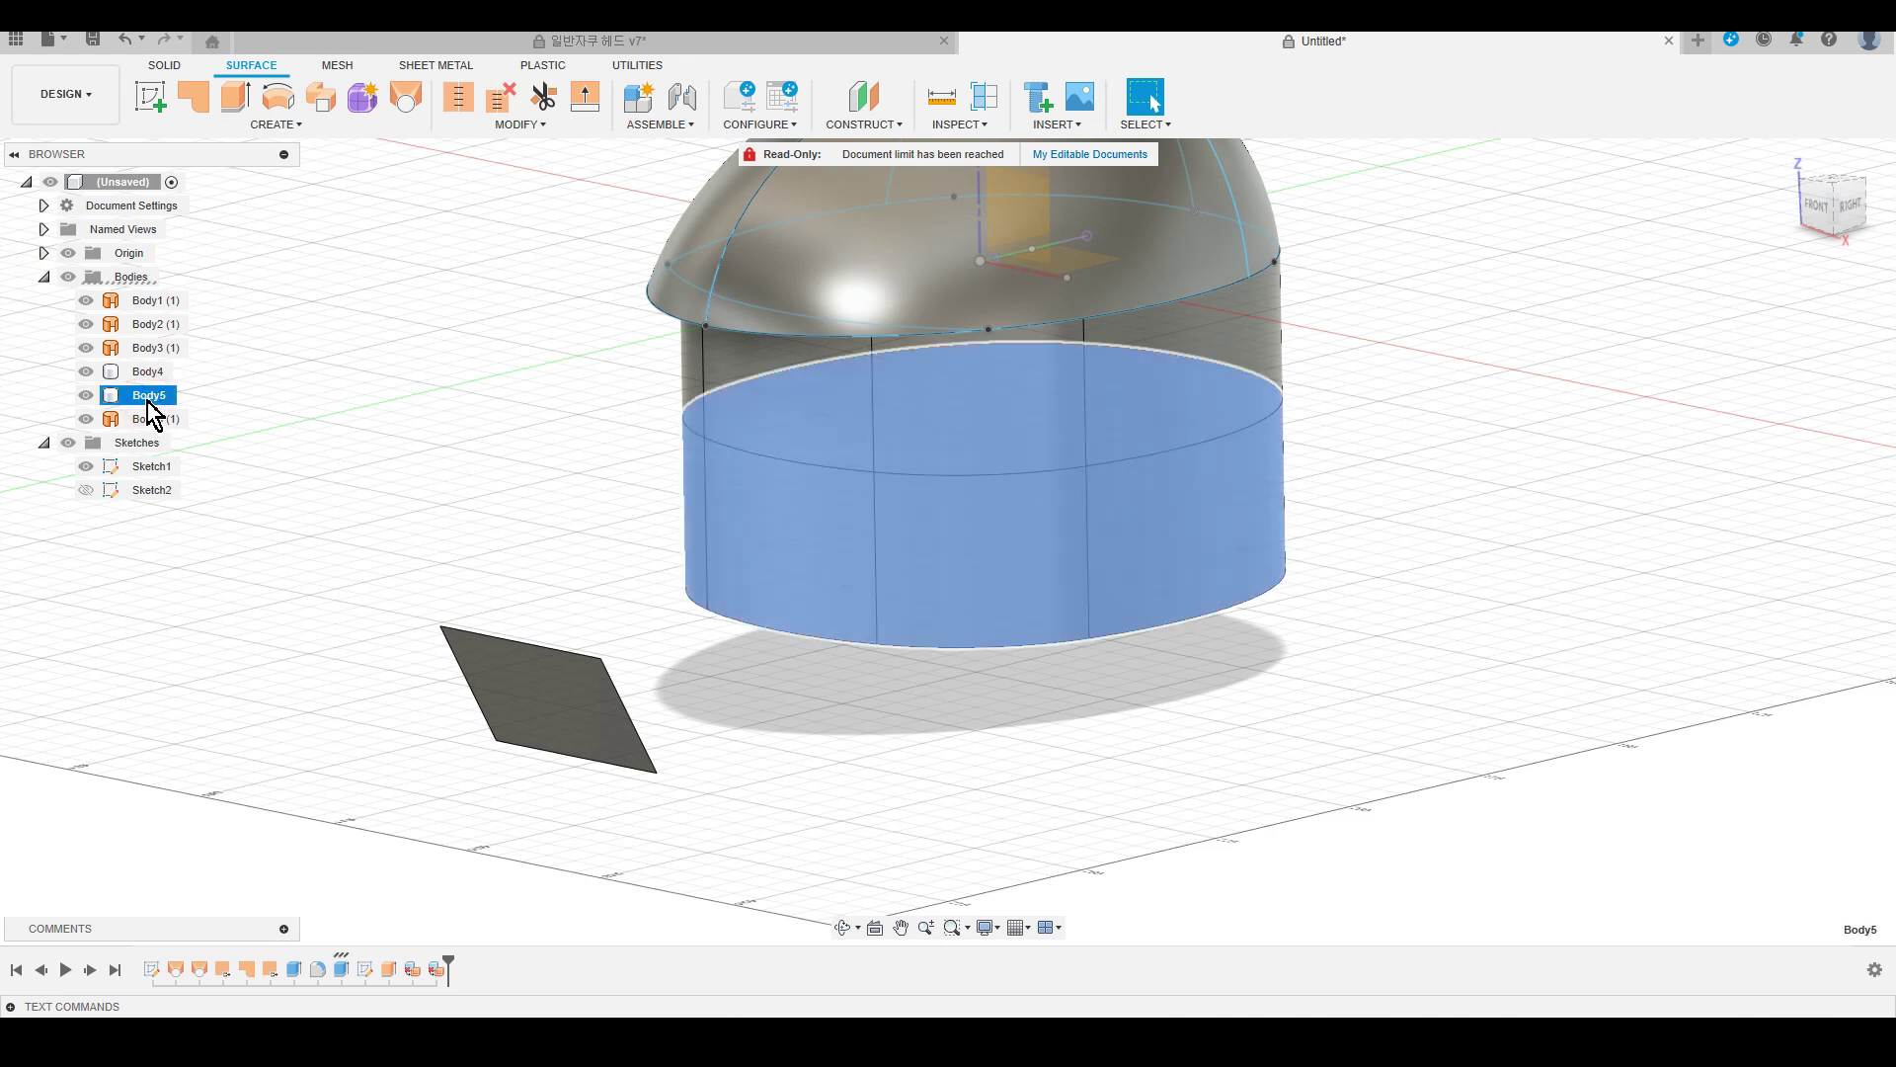
{"action": "left_click", "coordinate": [498, 99]}
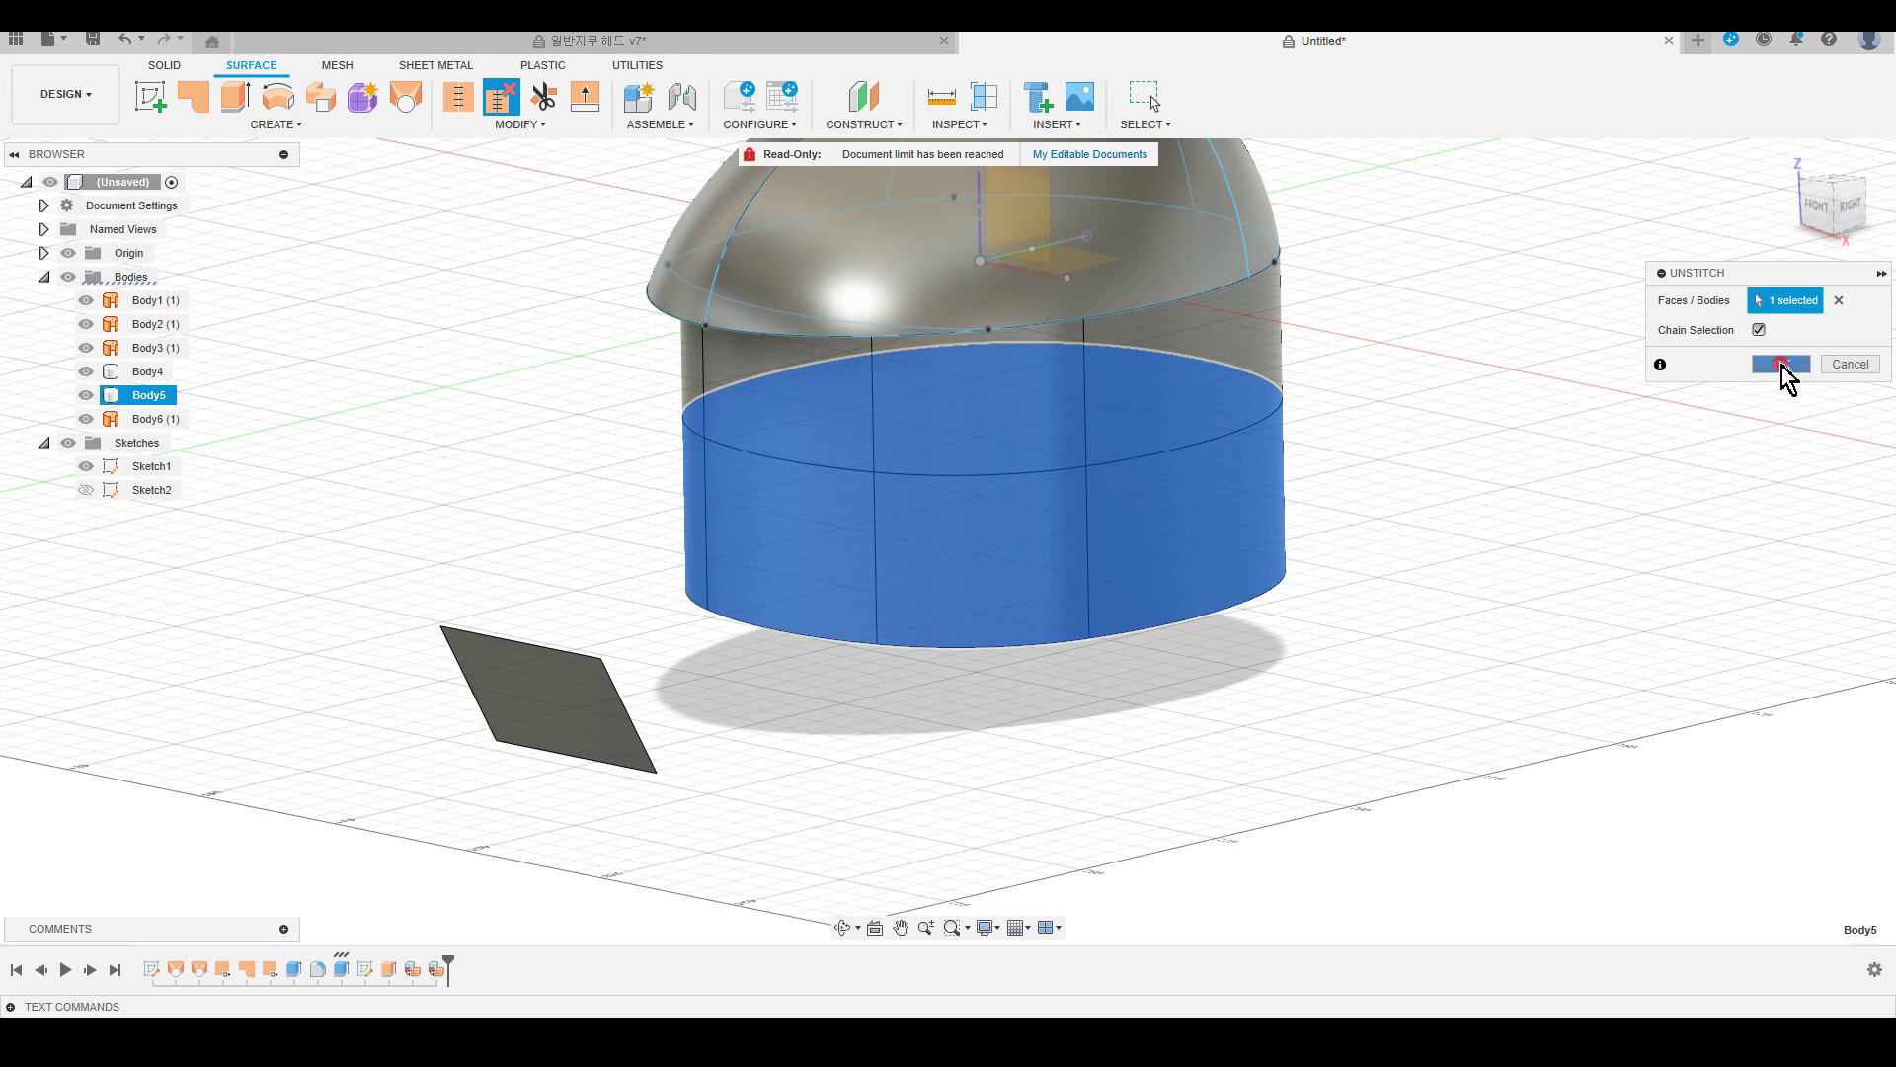
{"action": "left_click", "coordinate": [1782, 364]}
Delete the cylinder's front and front-left wall faces to open its front.
{"action": "left_click", "coordinate": [1031, 570]}
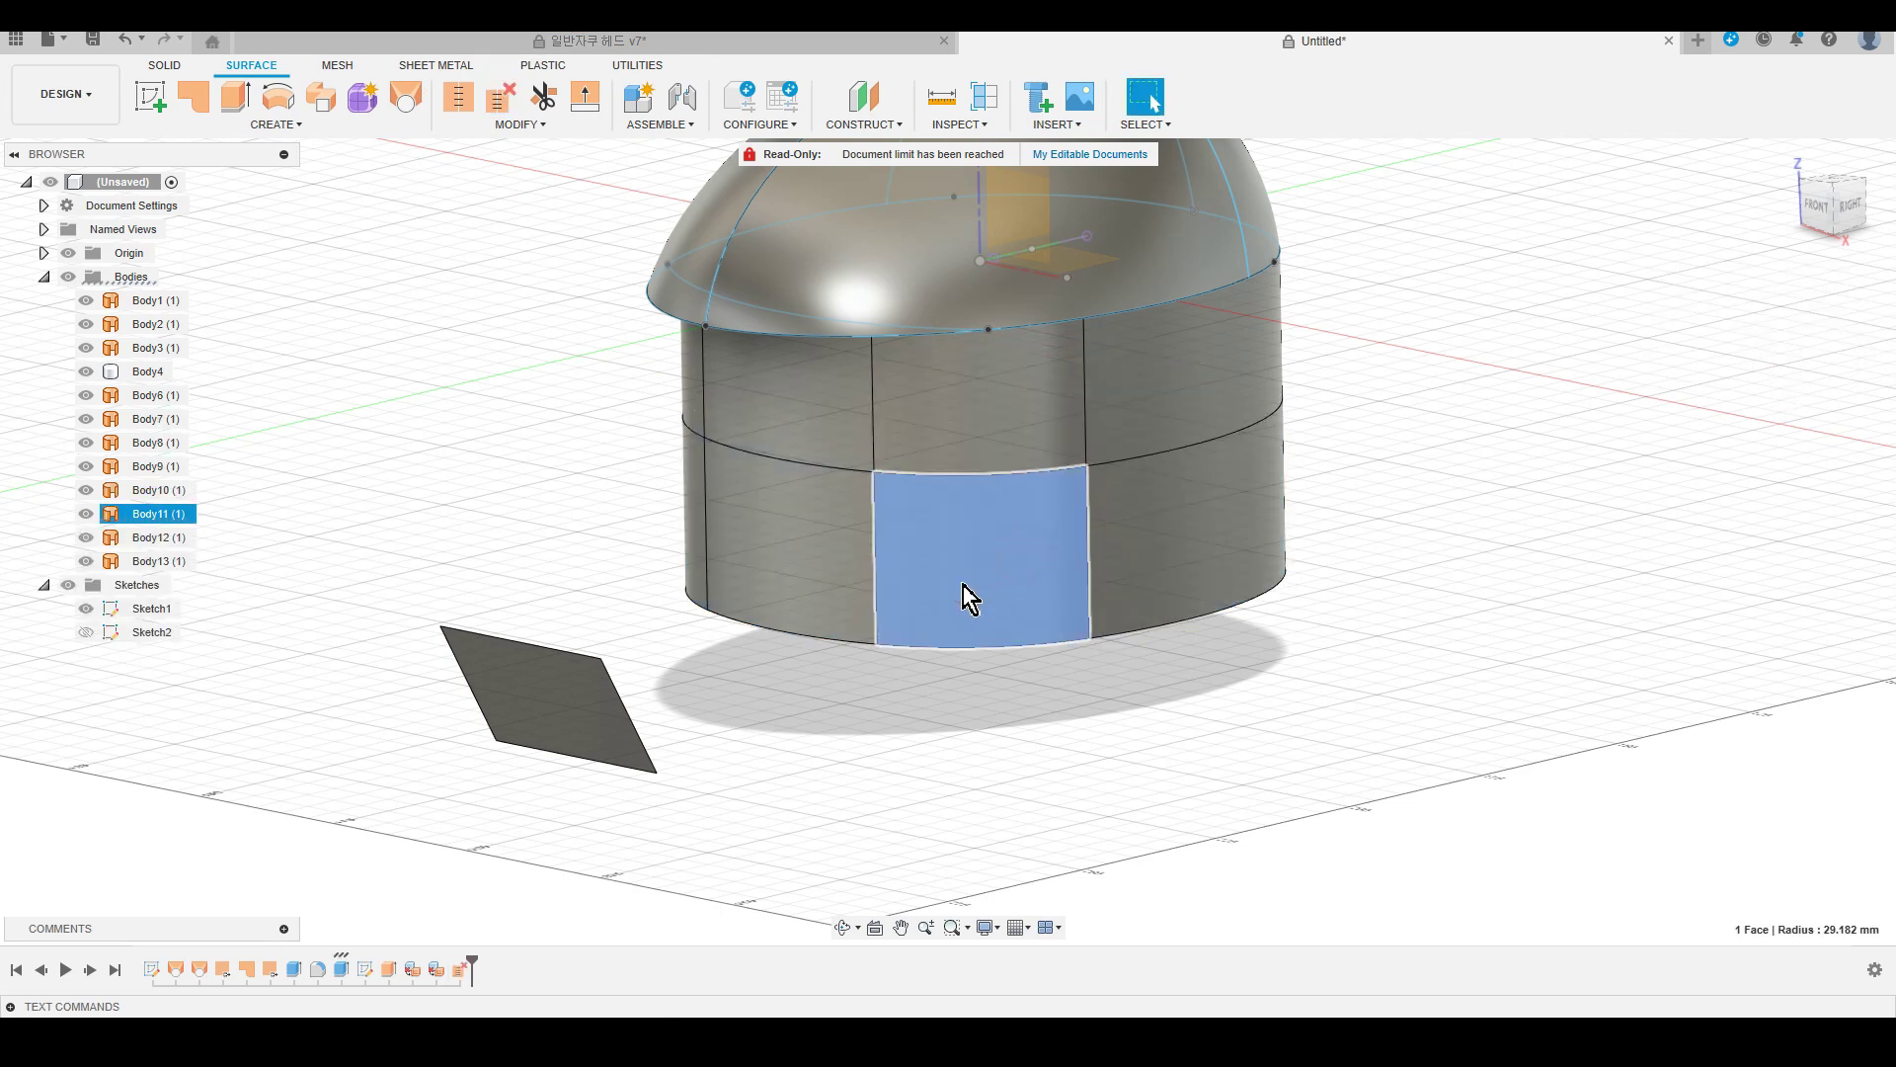
{"action": "key", "text": "Delete"}
{"action": "left_click", "coordinate": [842, 563]}
{"action": "key", "text": "Delete"}
{"action": "middle_click_drag", "start_coordinate": [830, 652], "coordinate": [877, 736], "text": "shift"}
{"action": "left_click", "coordinate": [656, 487]}
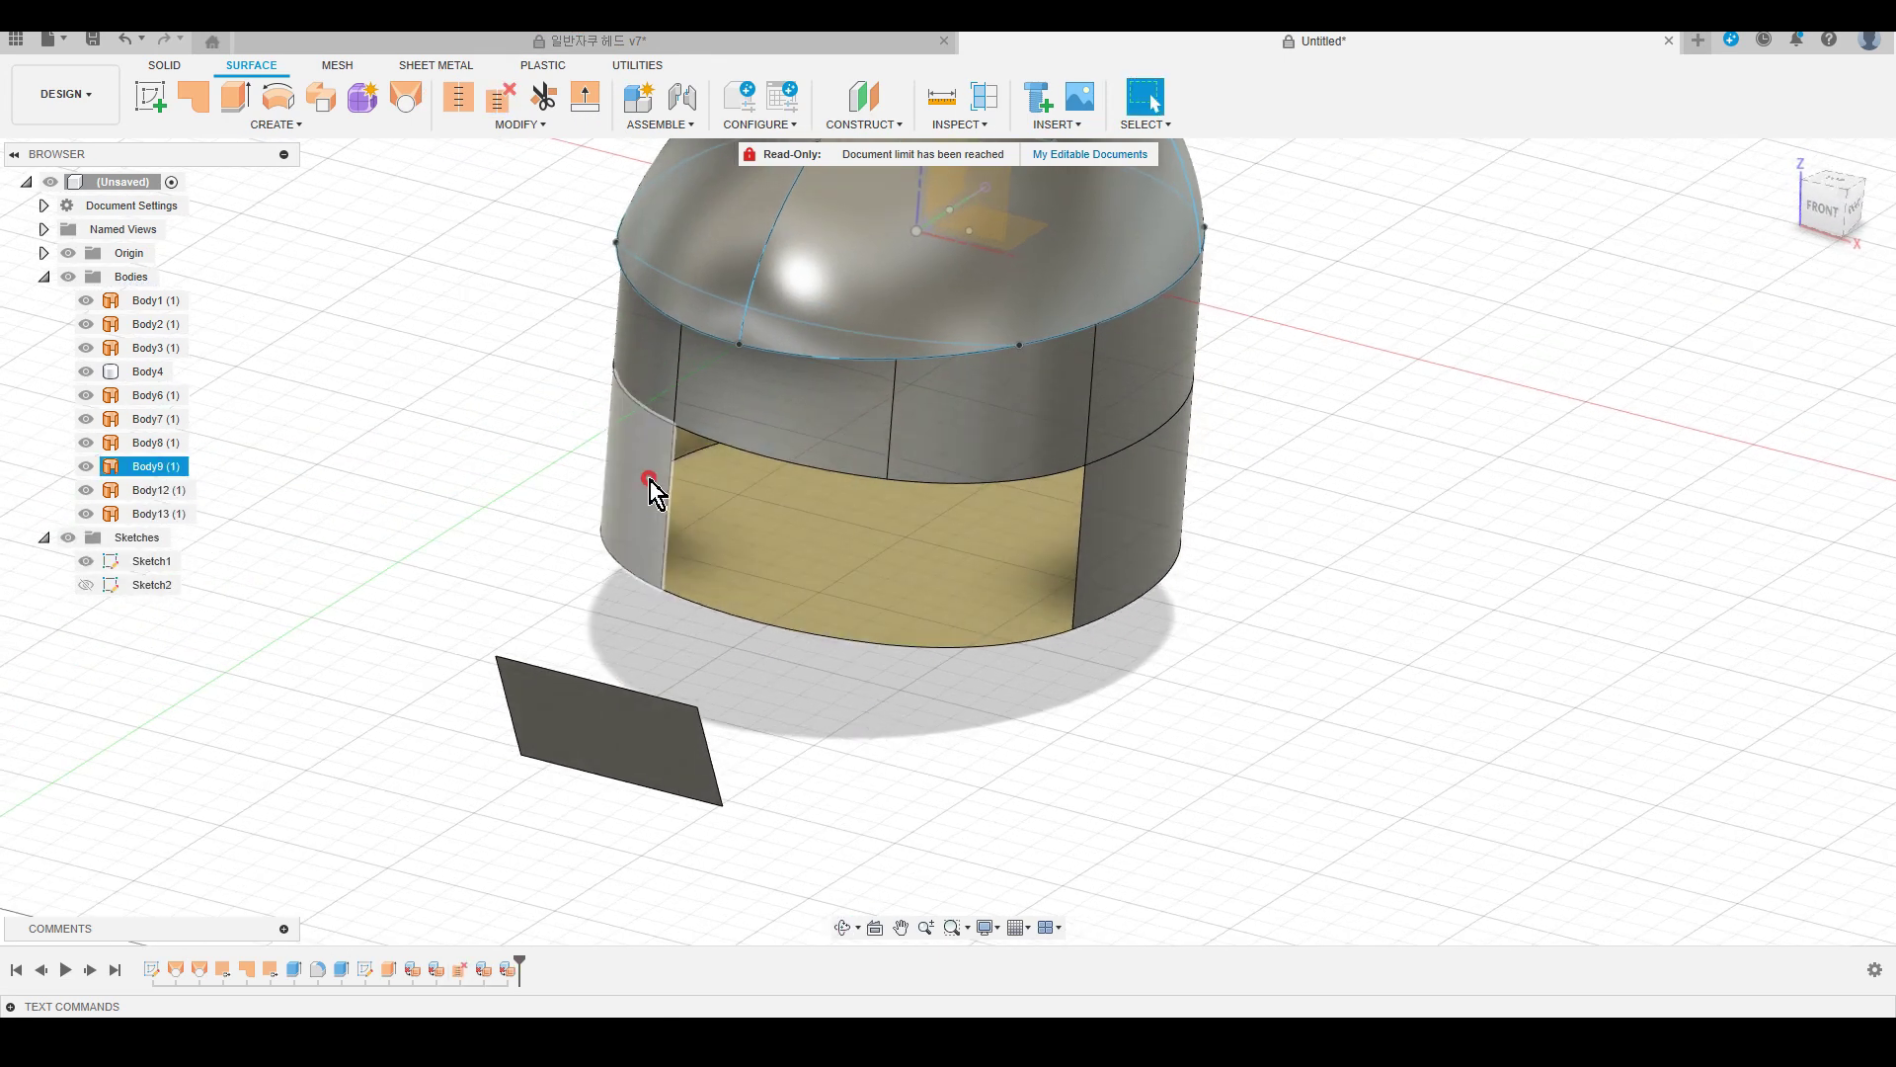
{"action": "key", "text": "Delete"}
{"action": "middle_click_drag", "start_coordinate": [1058, 796], "coordinate": [664, 745], "text": "shift"}
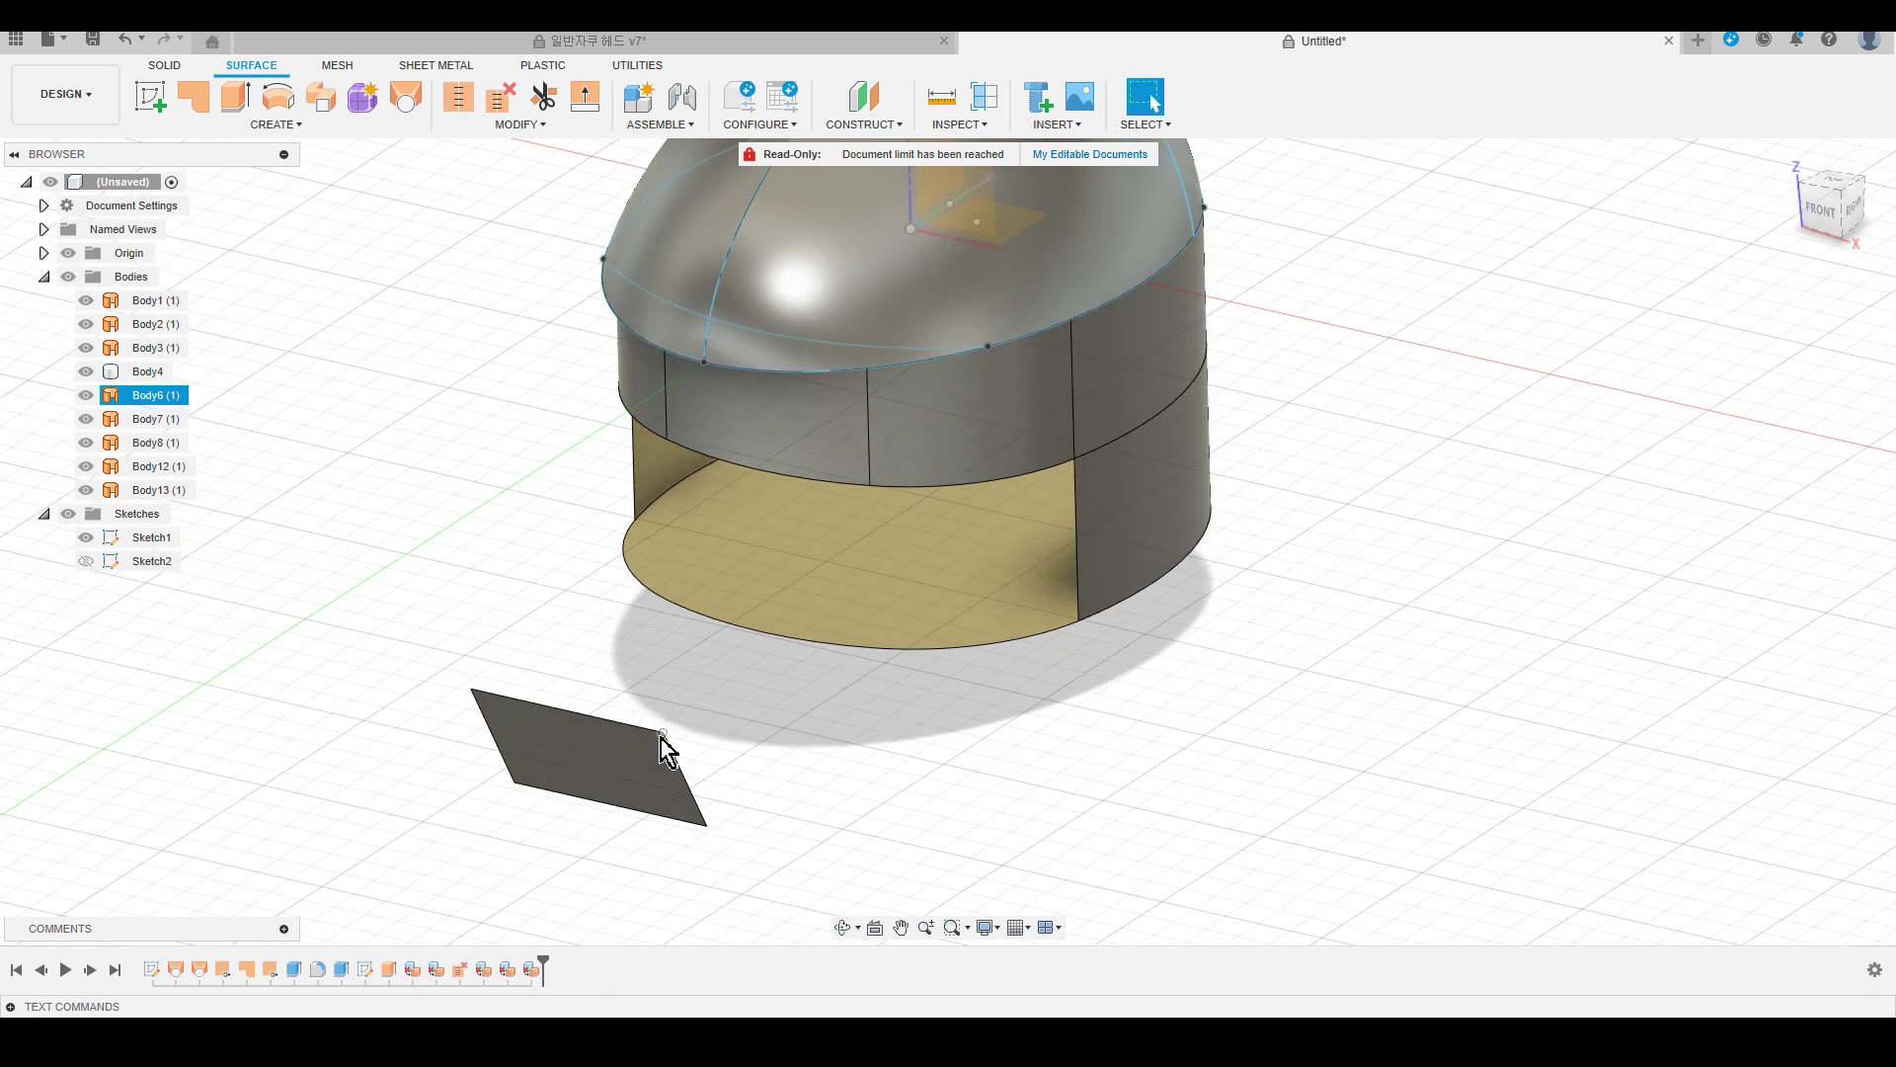
{"action": "left_click", "coordinate": [825, 582]}
{"action": "key", "text": "Escape"}
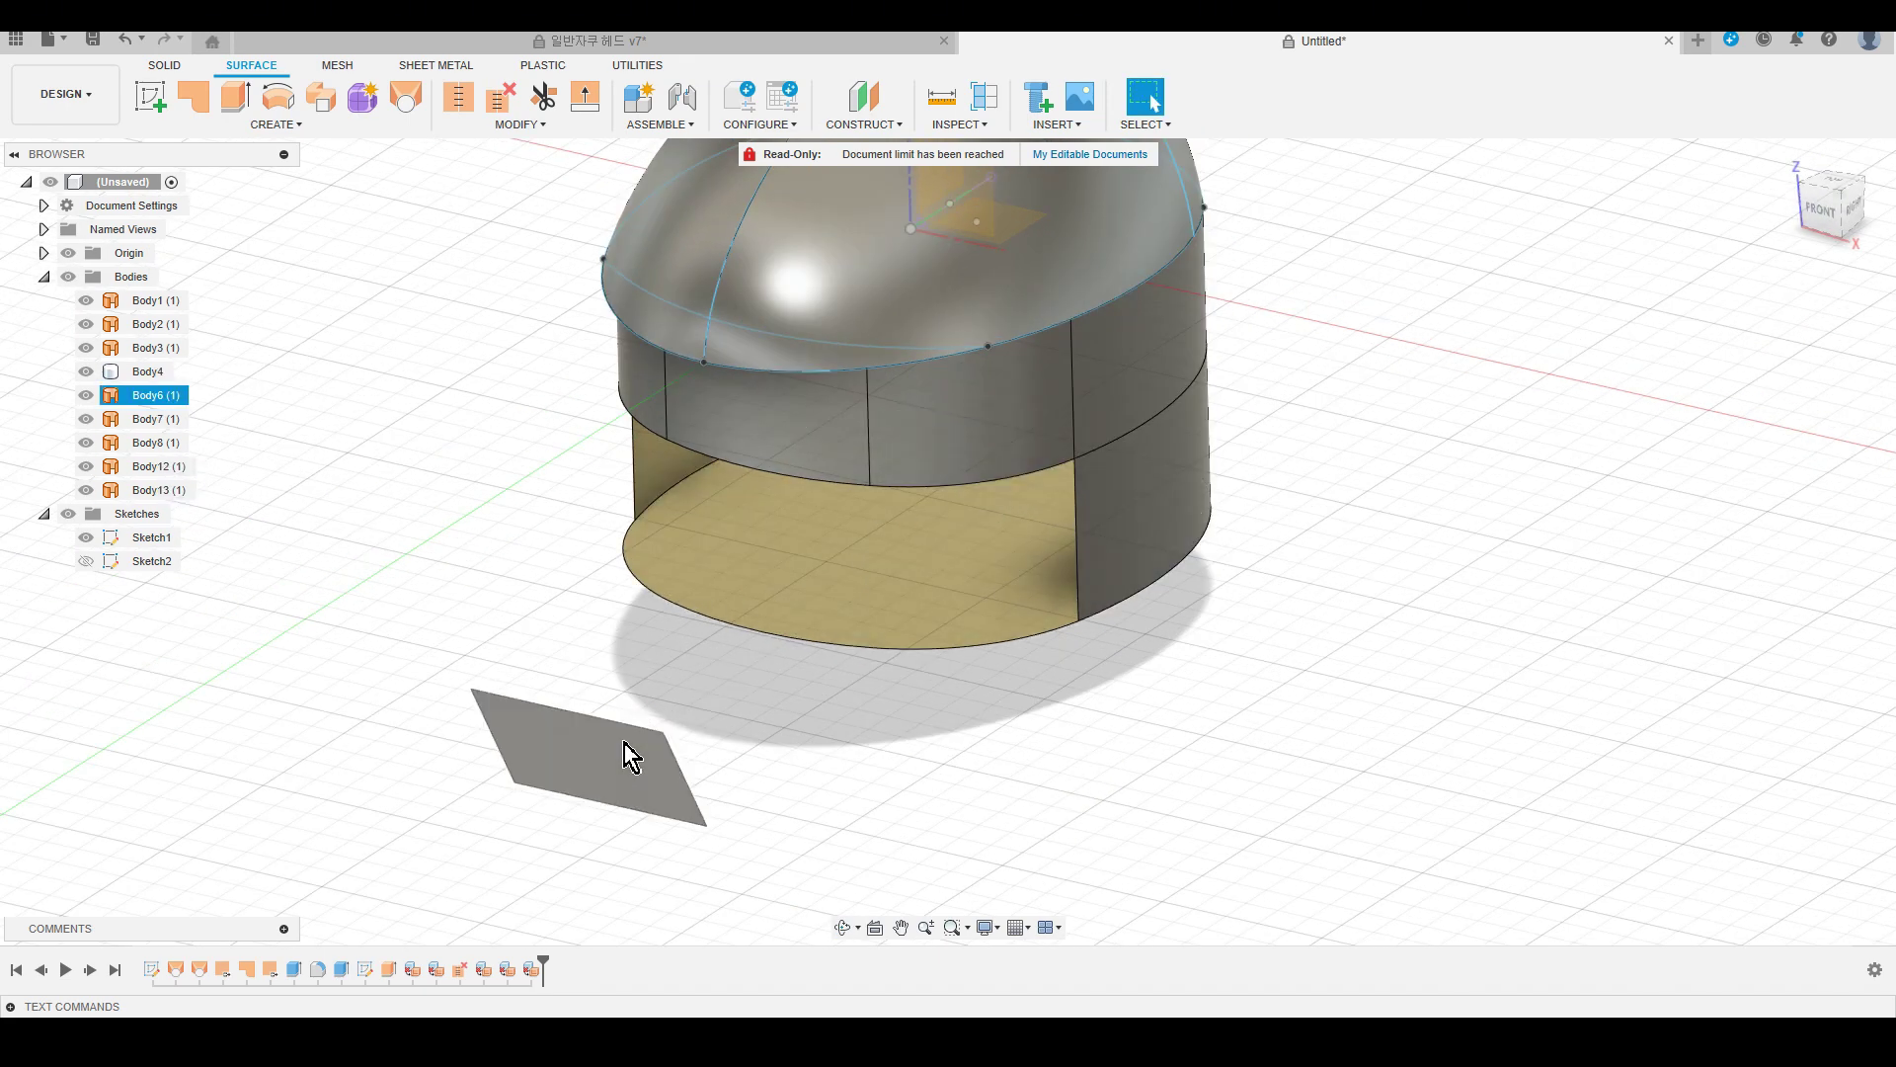
Loft a surface from the plate edge to the cylinder's opening edges, railed by Sketch2's curve.
{"action": "left_click", "coordinate": [406, 99]}
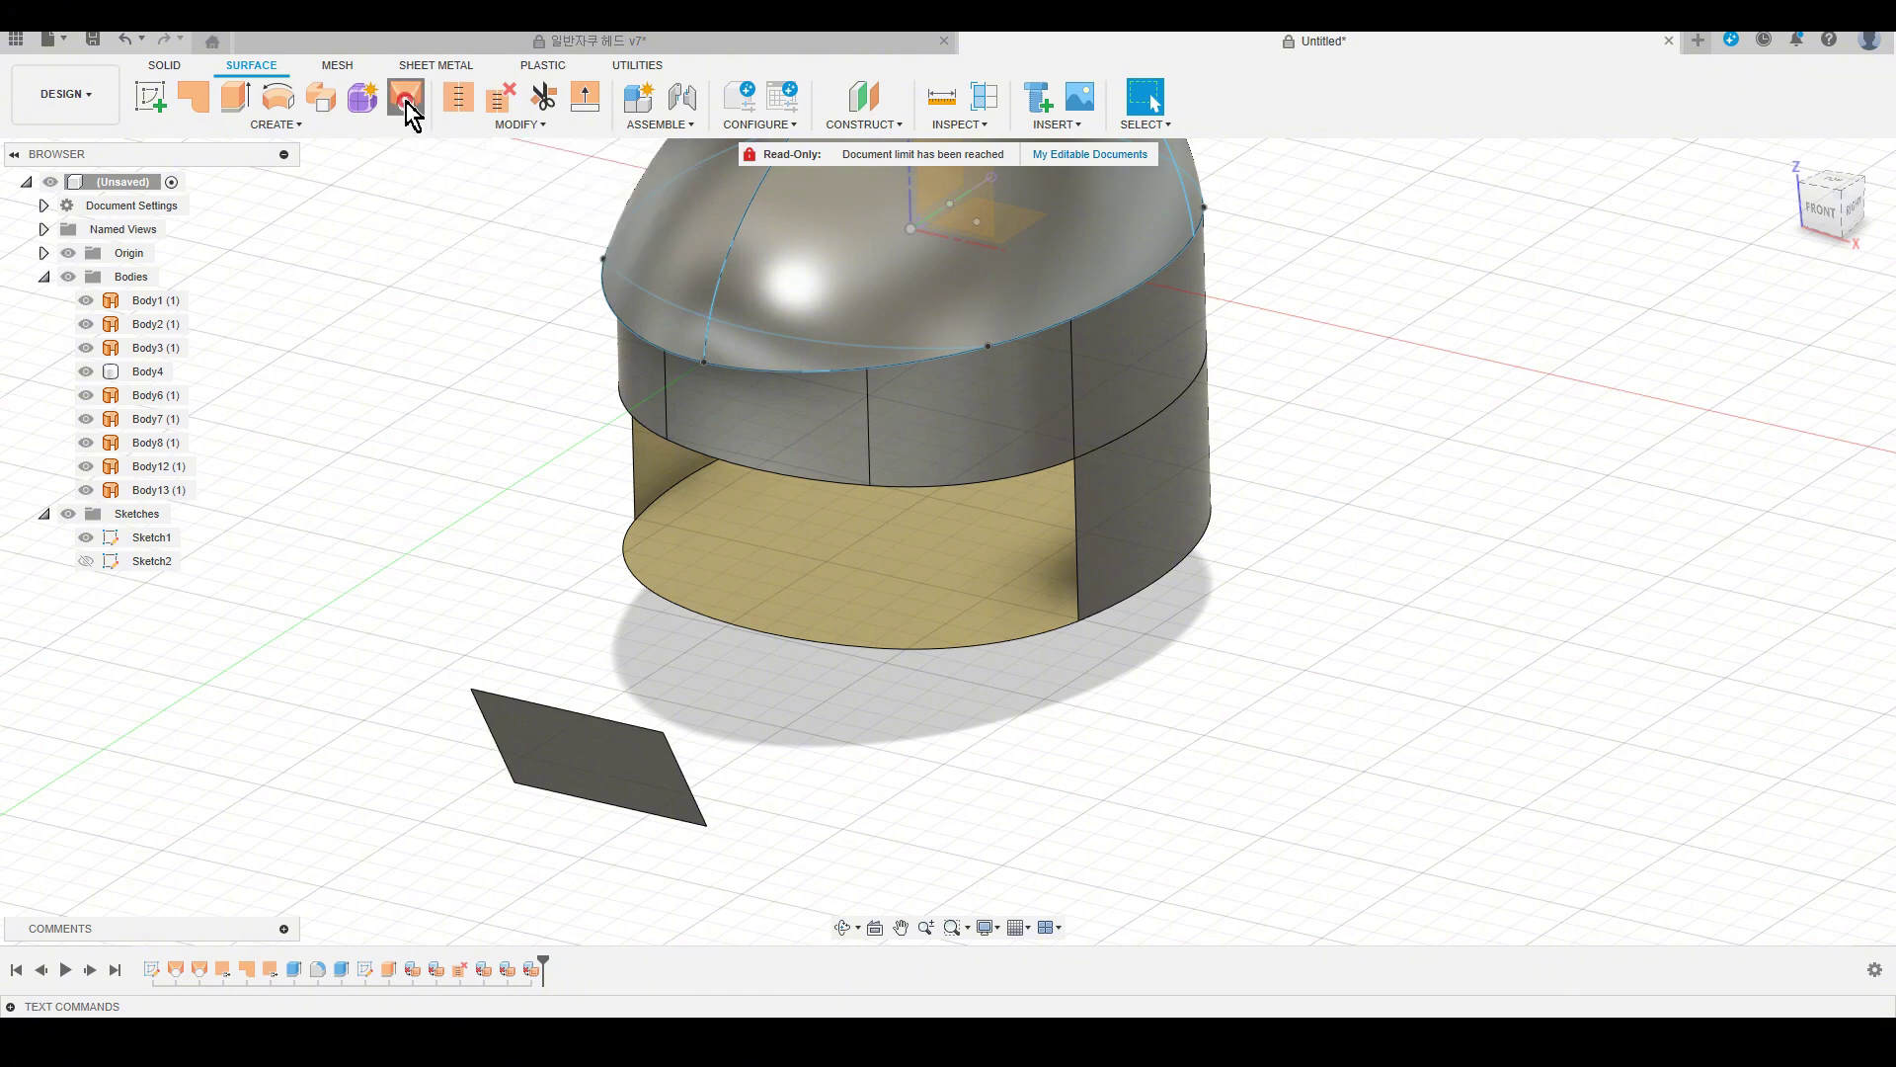
{"action": "left_click", "coordinate": [554, 726]}
{"action": "middle_click_drag", "start_coordinate": [915, 787], "coordinate": [774, 495], "text": "shift"}
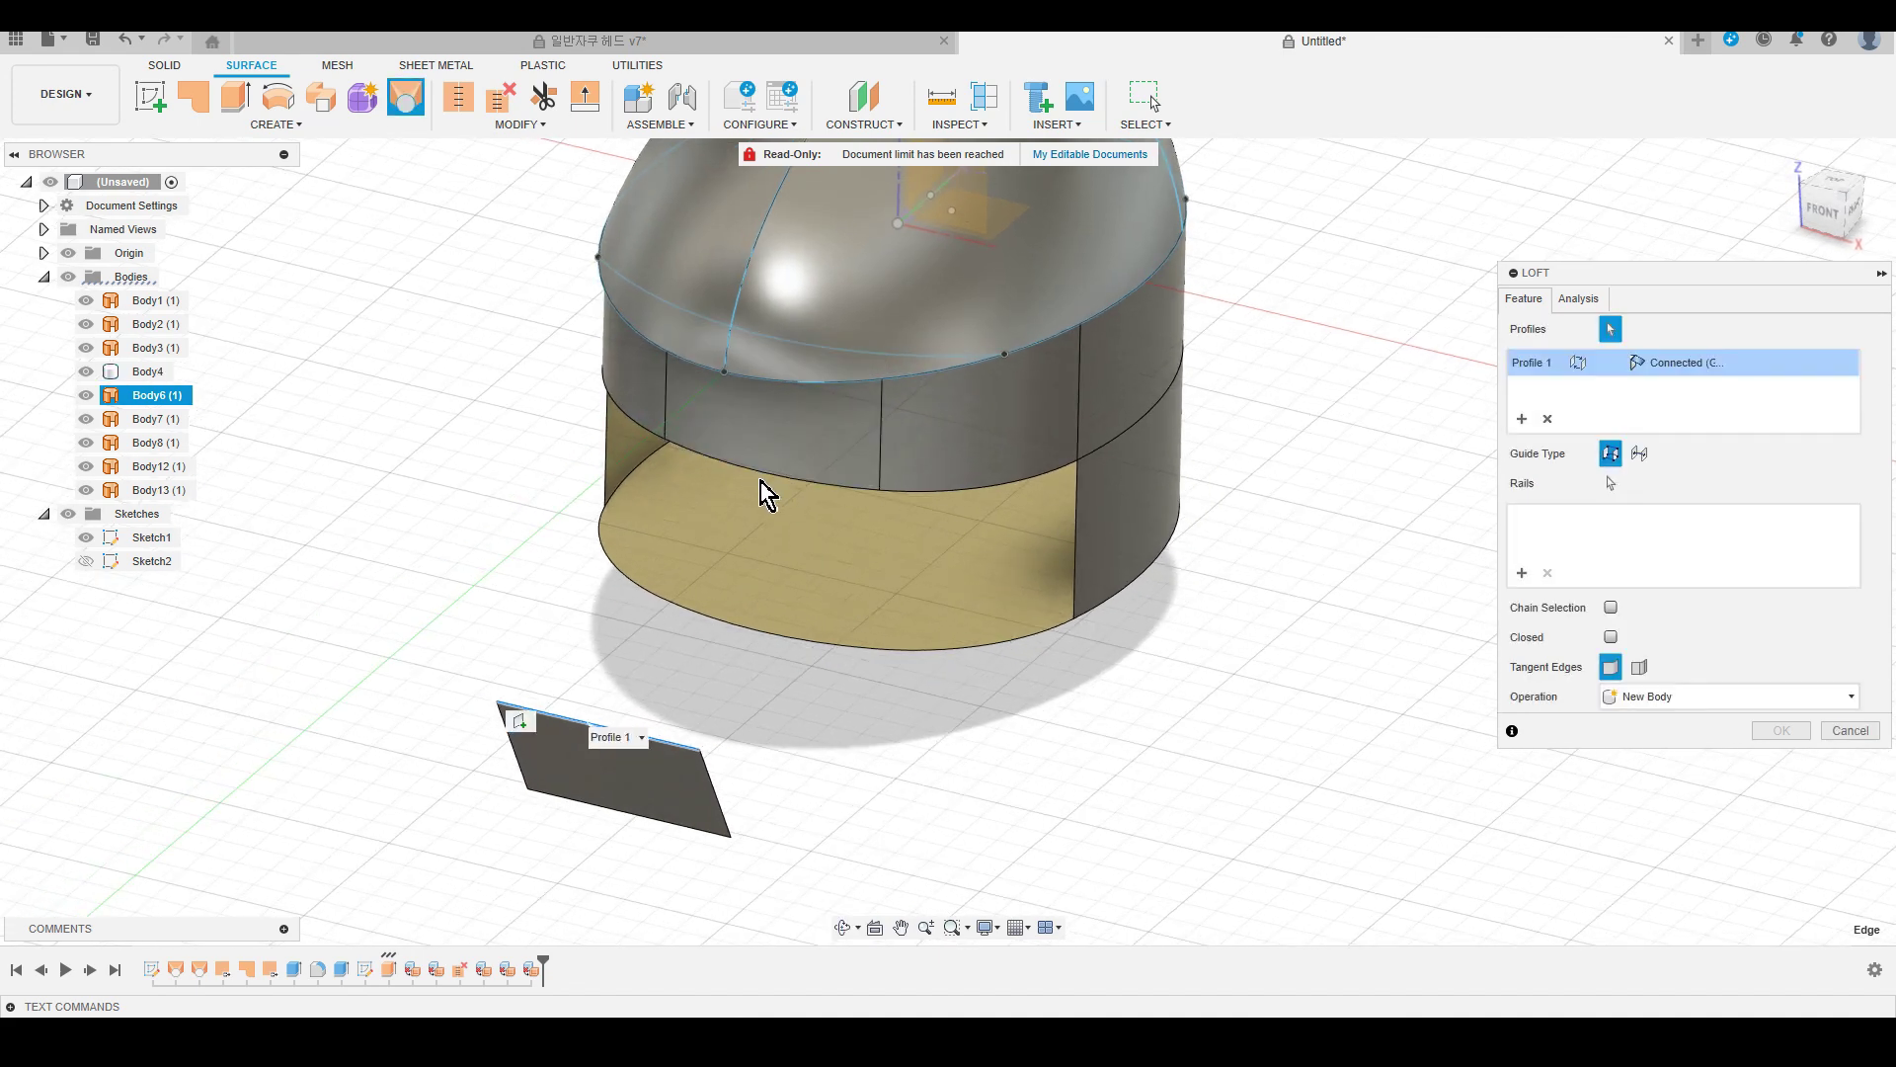
{"action": "left_click", "coordinate": [835, 481]}
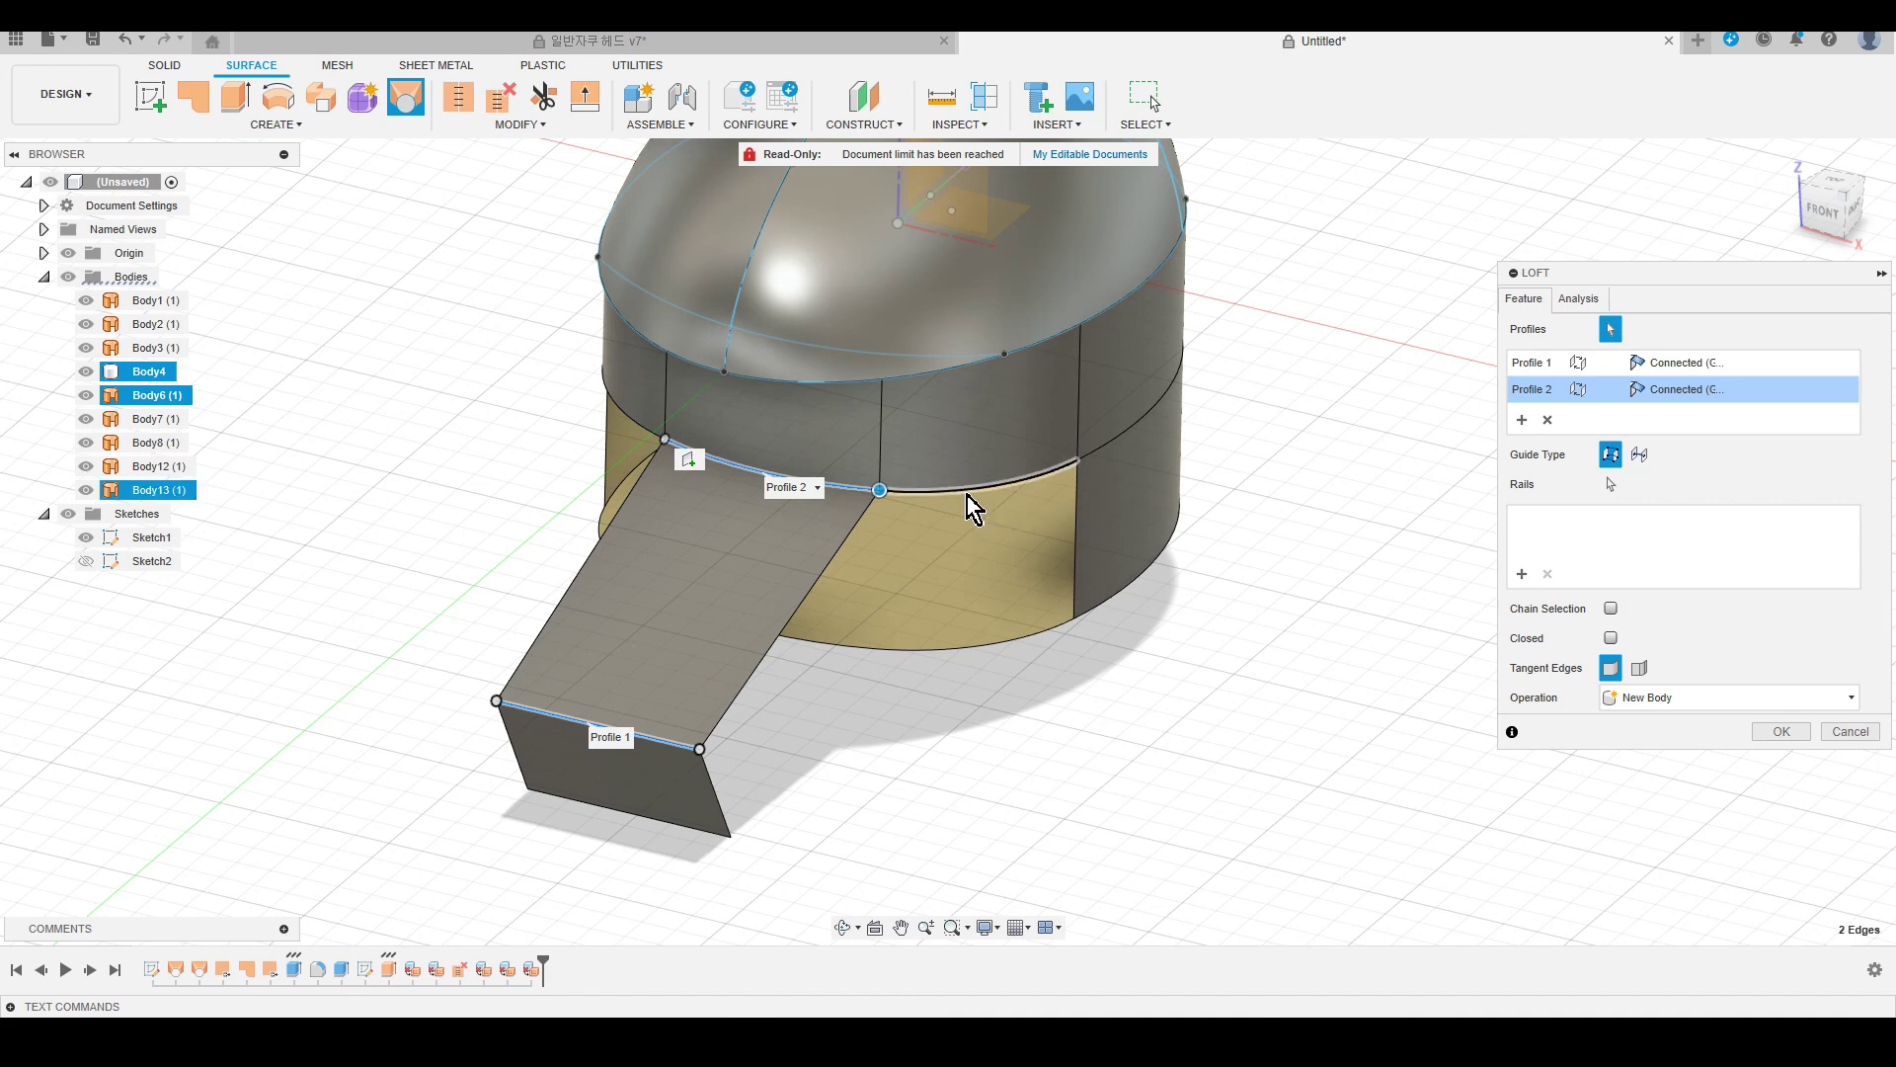
{"action": "left_click", "coordinate": [971, 490]}
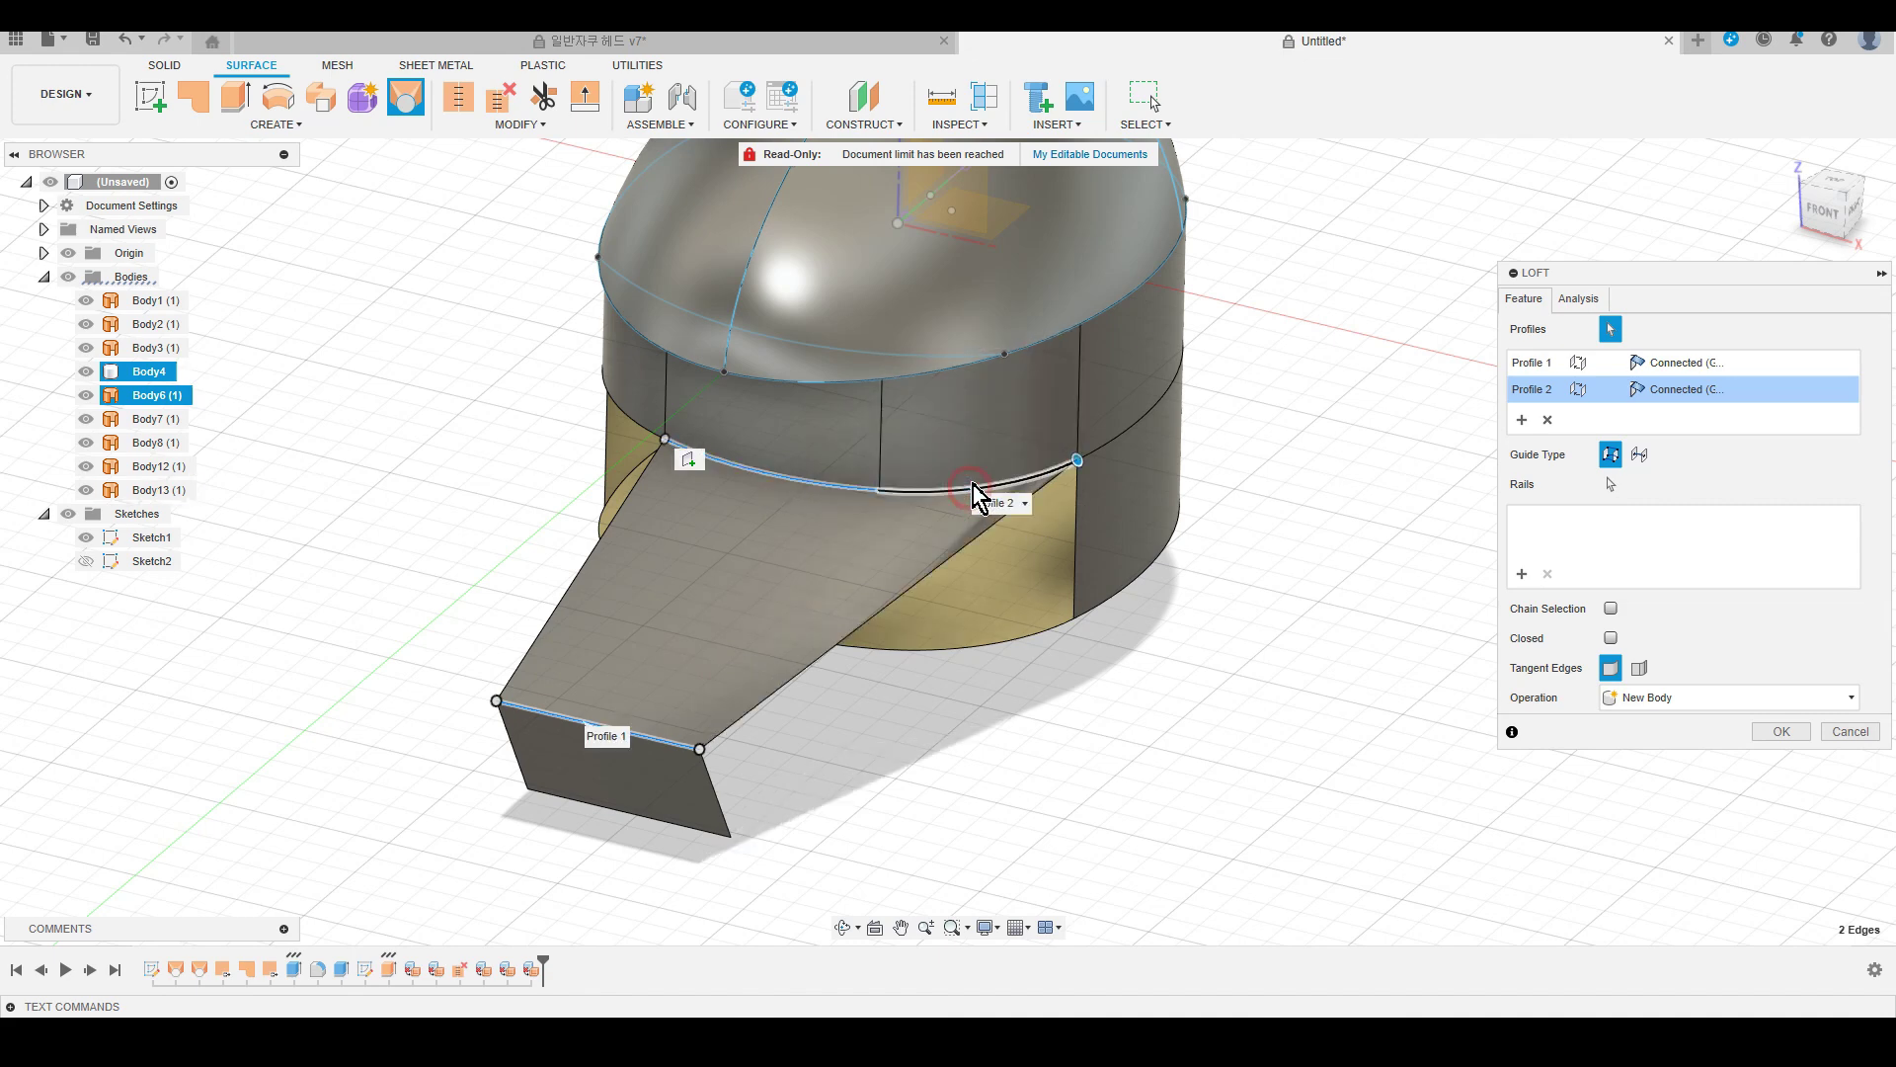
{"action": "left_click", "coordinate": [629, 416]}
{"action": "middle_click_drag", "start_coordinate": [912, 813], "coordinate": [836, 767], "text": "shift"}
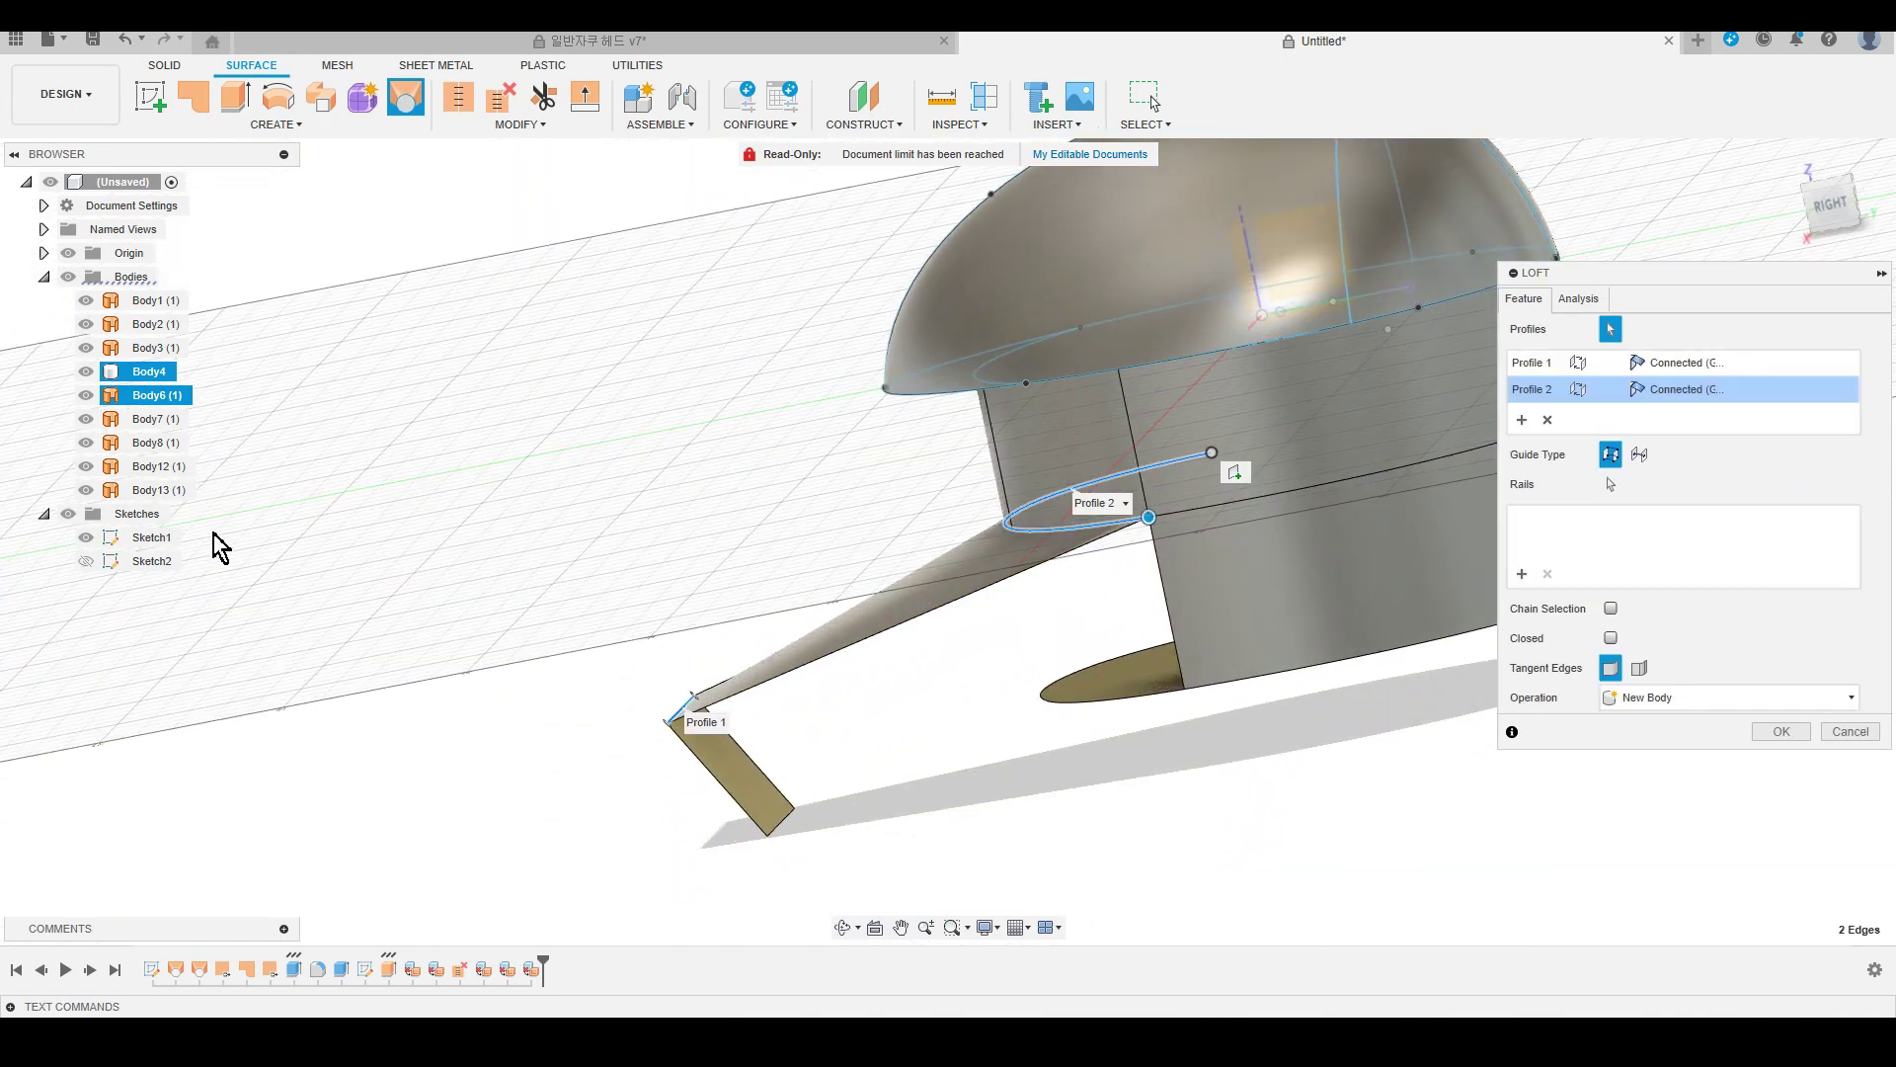
{"action": "left_click", "coordinate": [86, 561]}
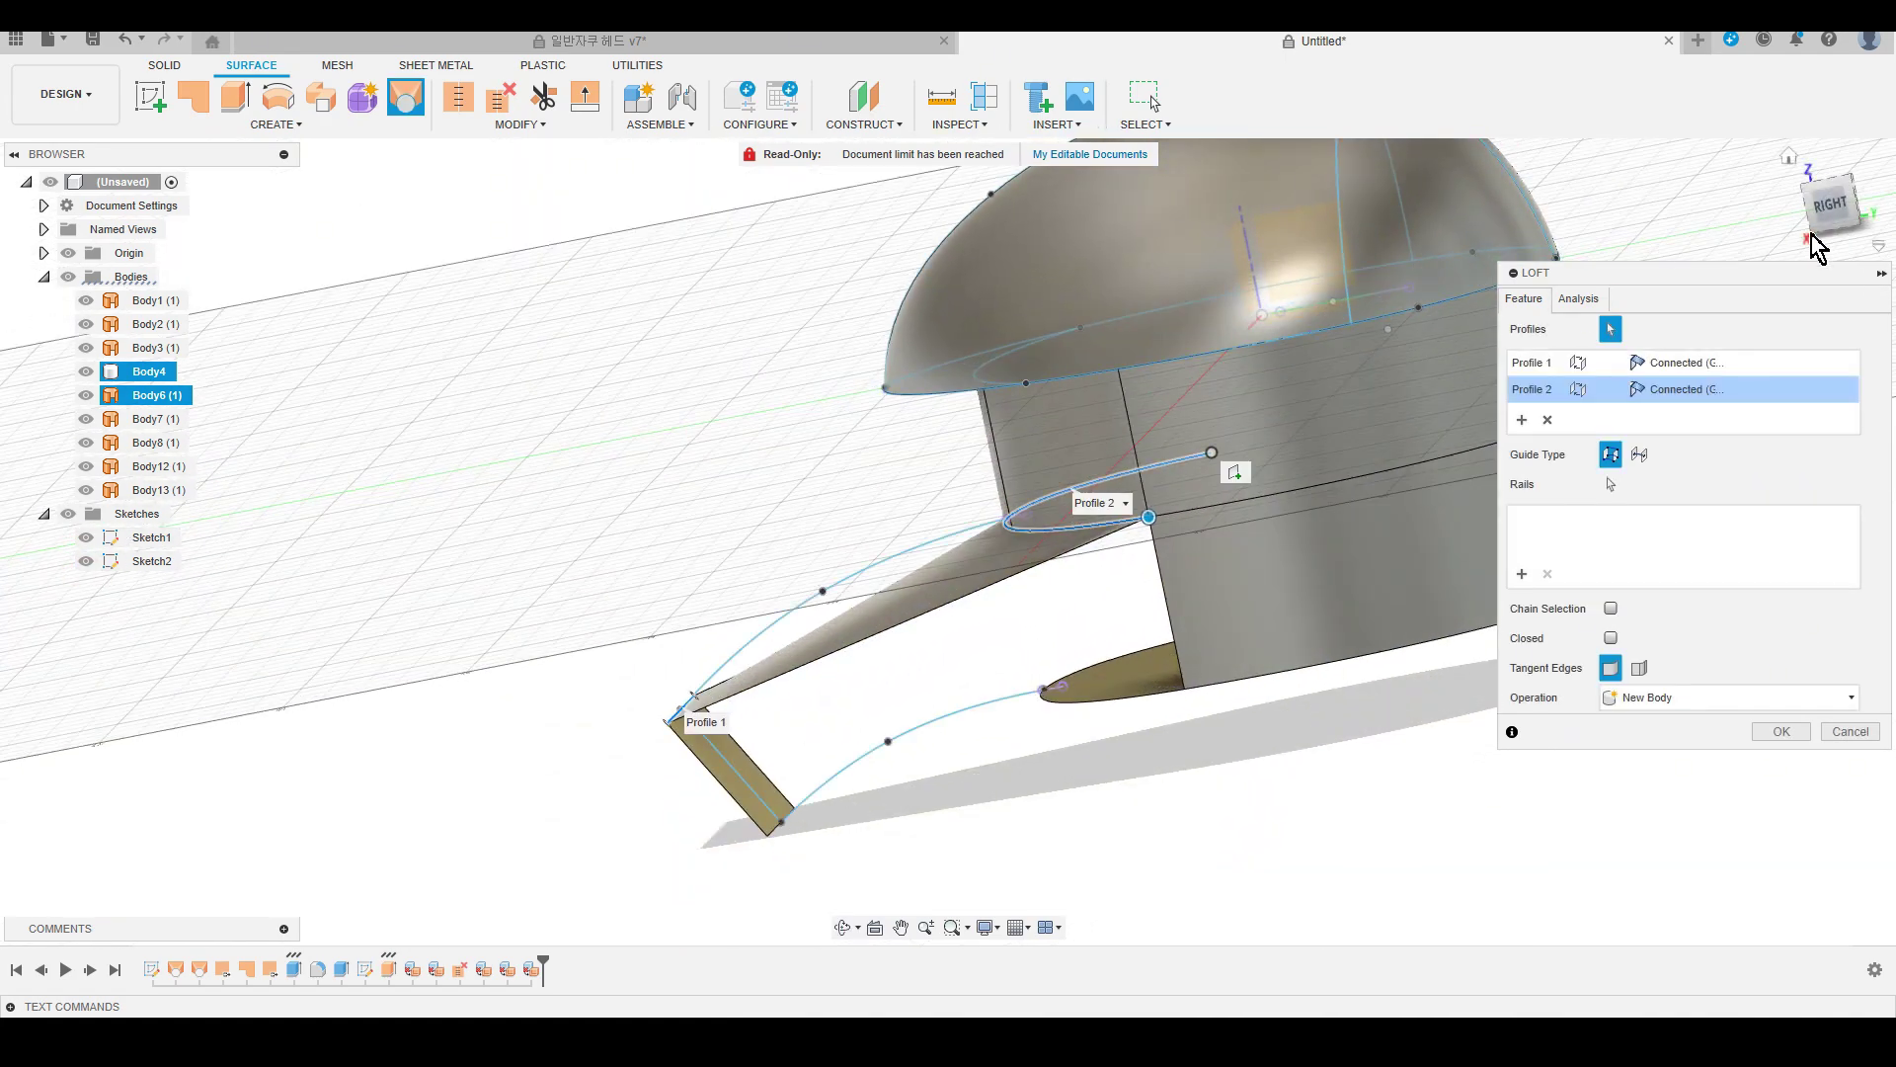
{"action": "left_click", "coordinate": [1830, 204]}
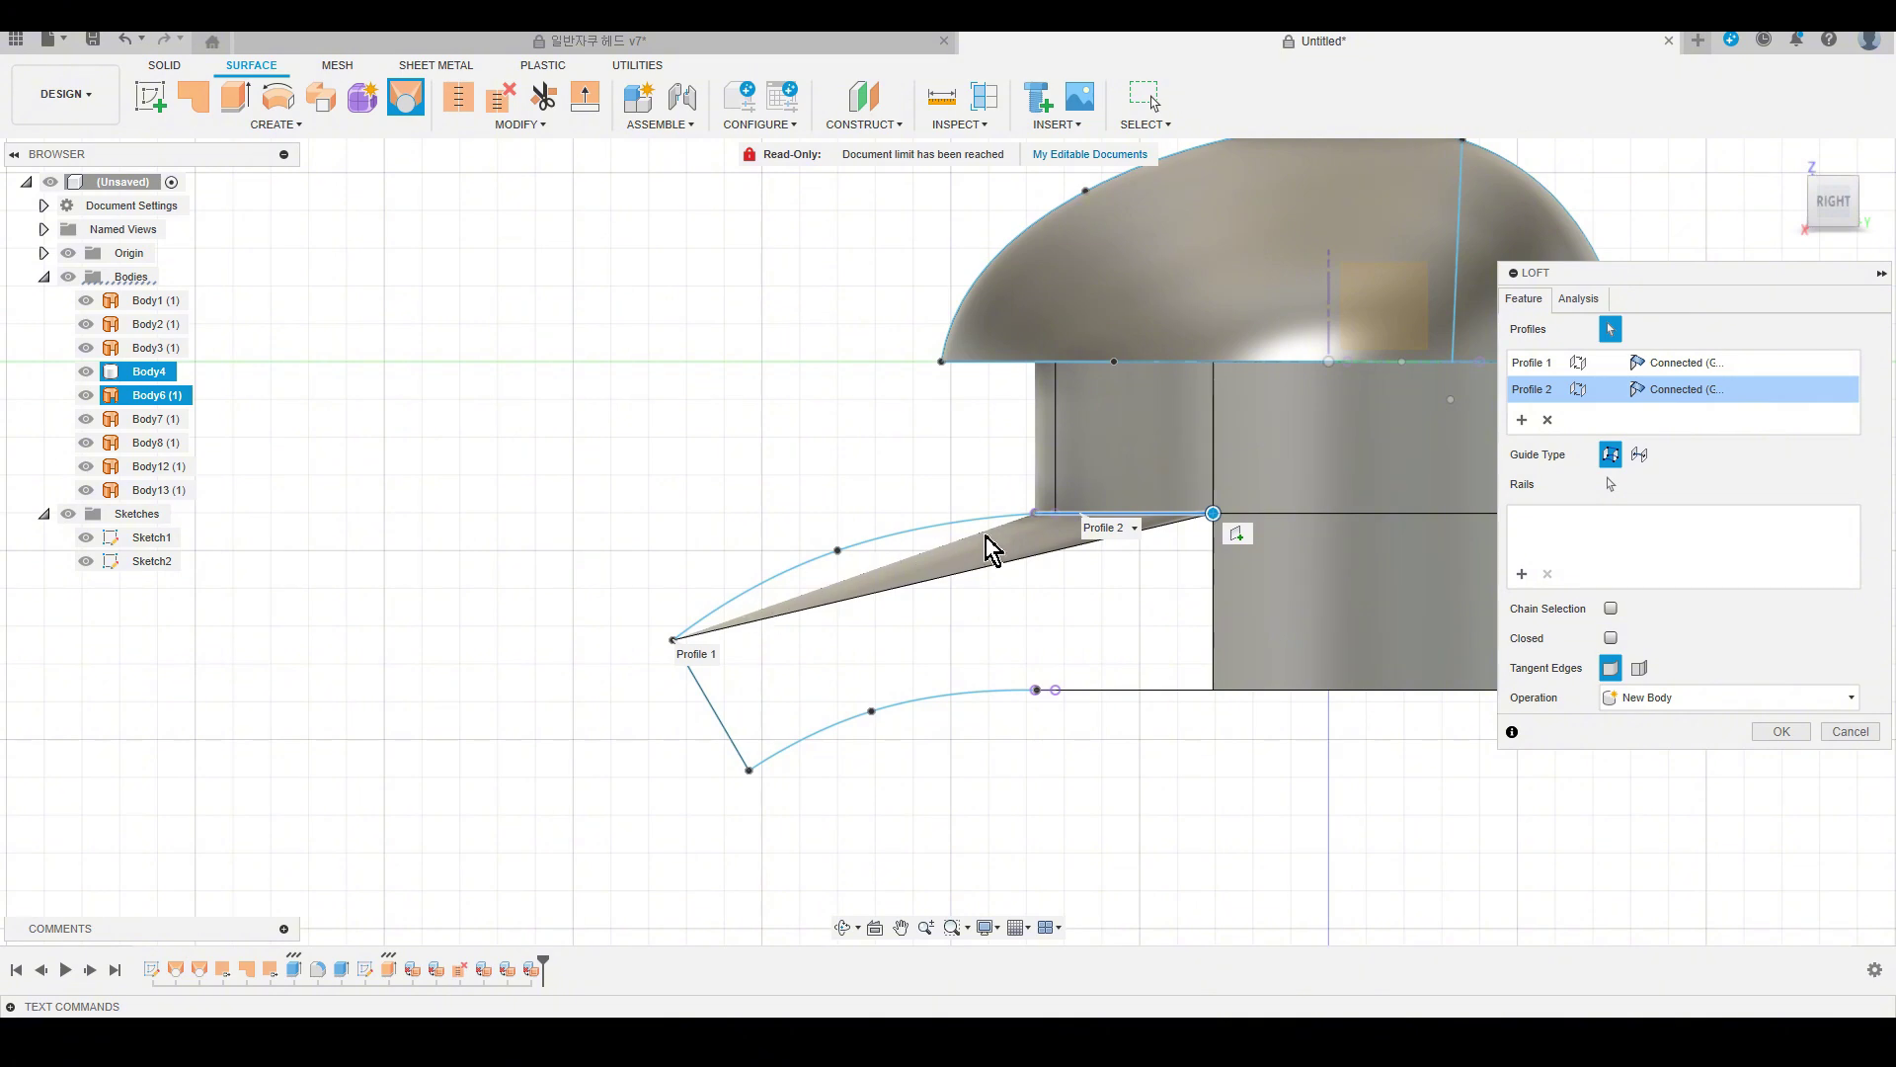
{"action": "left_click", "coordinate": [1522, 575]}
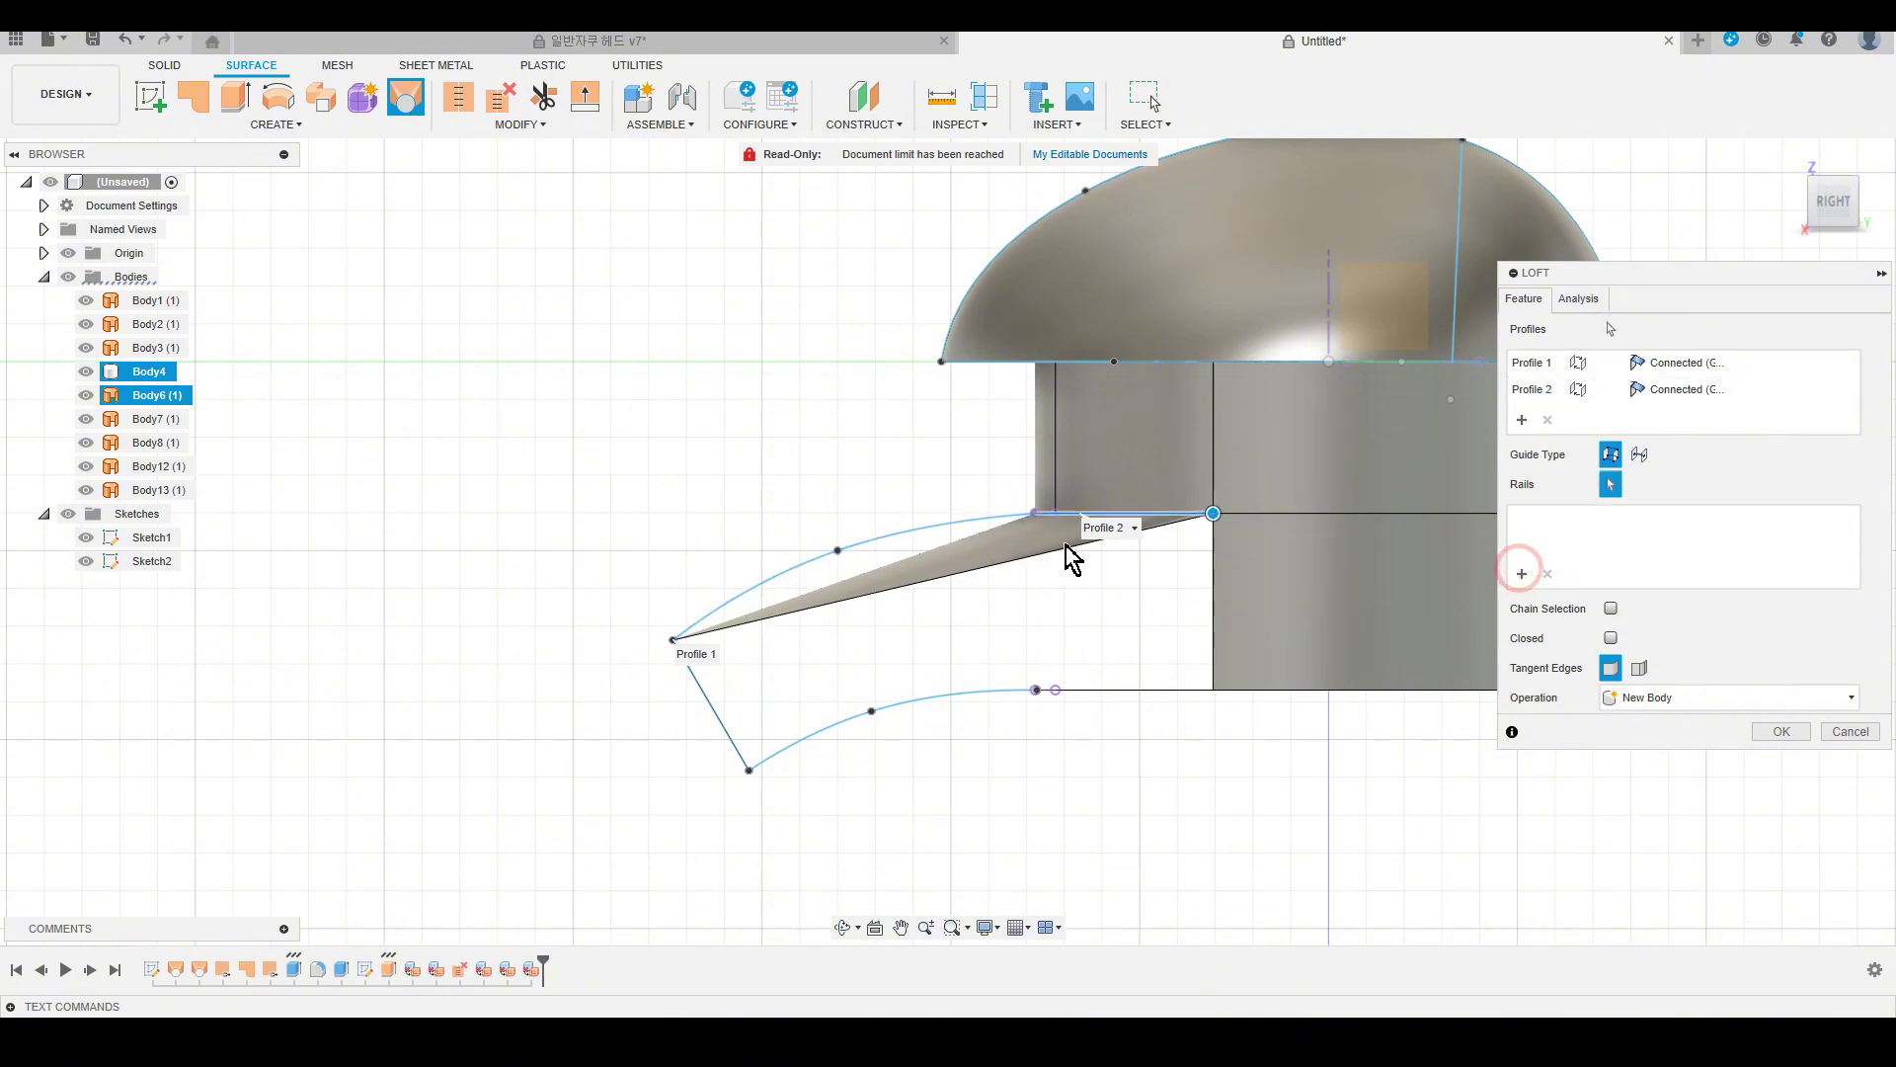
{"action": "left_click", "coordinate": [963, 526]}
{"action": "middle_click_drag", "start_coordinate": [639, 465], "coordinate": [681, 501], "text": "shift"}
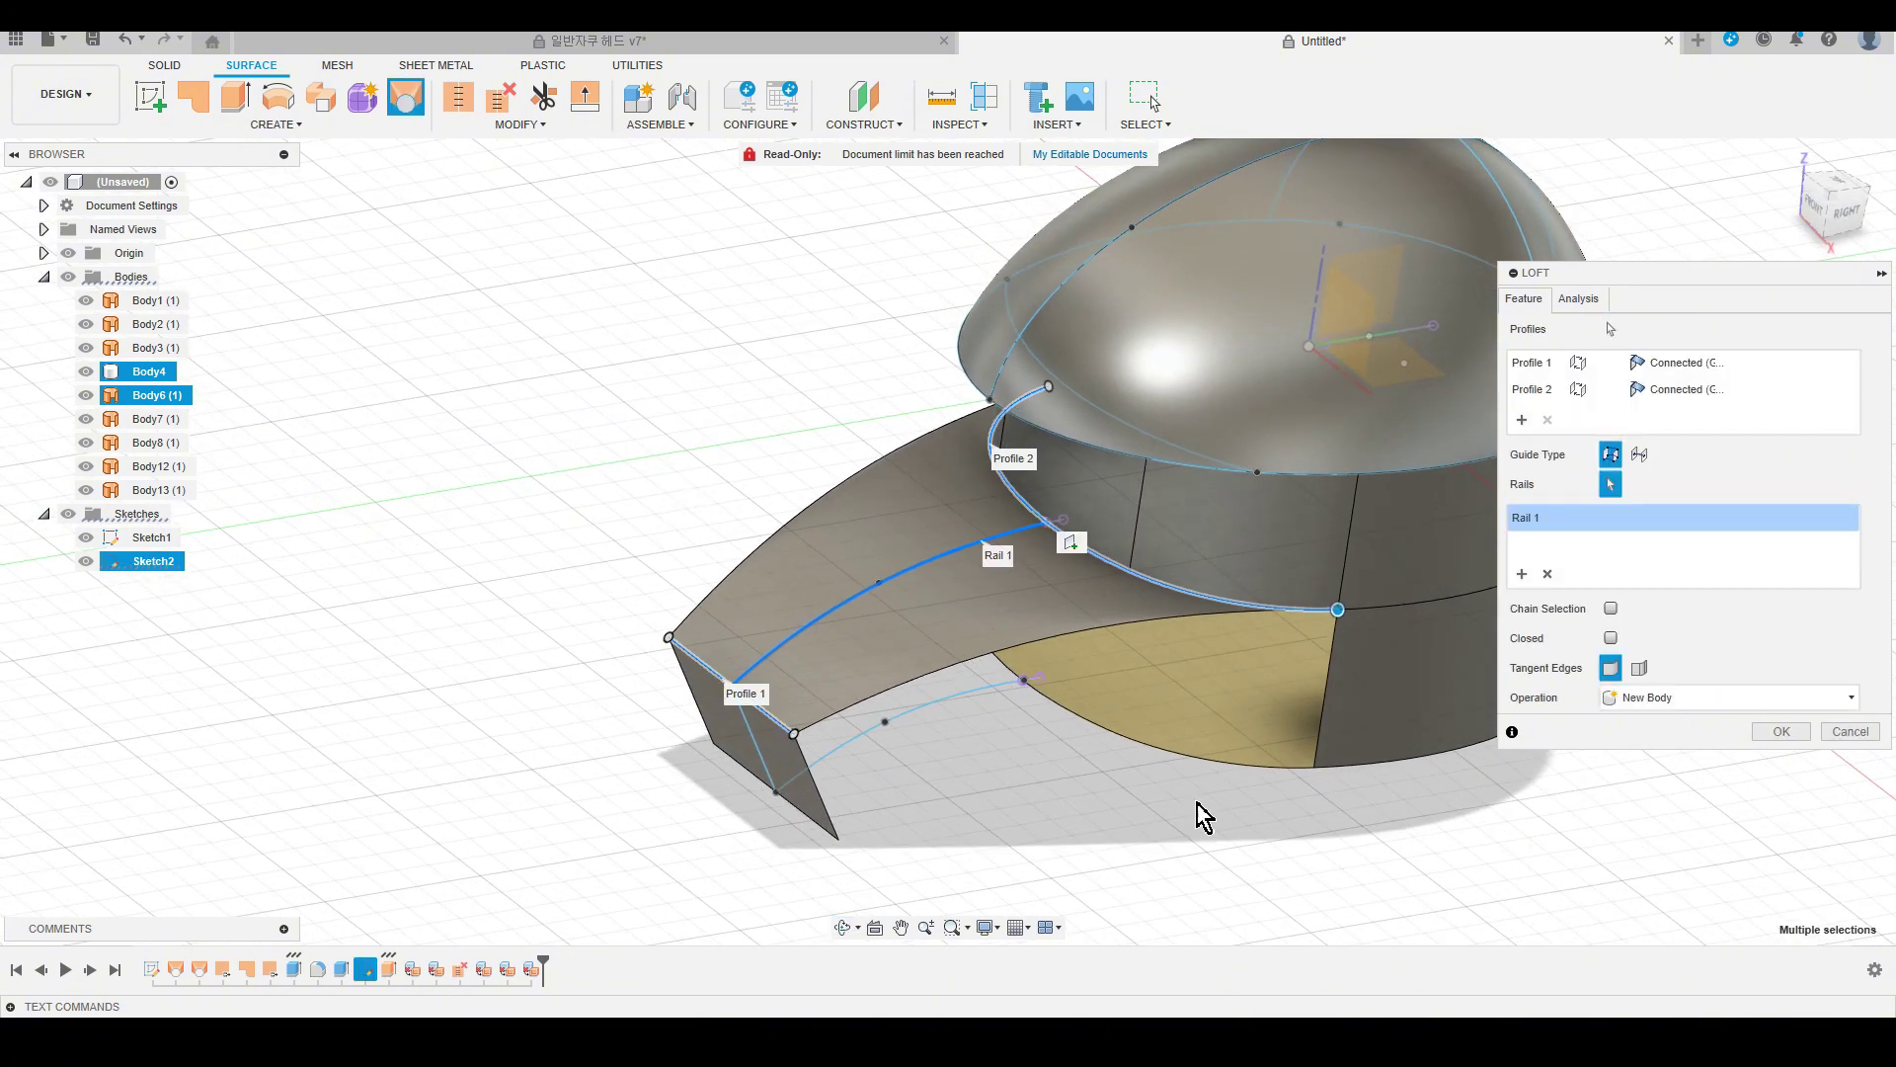
{"action": "mouse_move", "coordinate": [1203, 816]}
{"action": "middle_mouse_down", "text": "shift"}
{"action": "mouse_move", "coordinate": [1241, 868]}
{"action": "mouse_move", "coordinate": [761, 767]}
{"action": "mouse_move", "coordinate": [846, 656]}
{"action": "mouse_move", "coordinate": [1111, 805]}
{"action": "mouse_move", "coordinate": [1172, 775]}
{"action": "mouse_move", "coordinate": [1270, 665]}
{"action": "mouse_move", "coordinate": [918, 745]}
{"action": "mouse_move", "coordinate": [1231, 720]}
{"action": "mouse_move", "coordinate": [1218, 711]}
{"action": "middle_mouse_up", "text": "shift"}
{"action": "key", "text": "Return"}
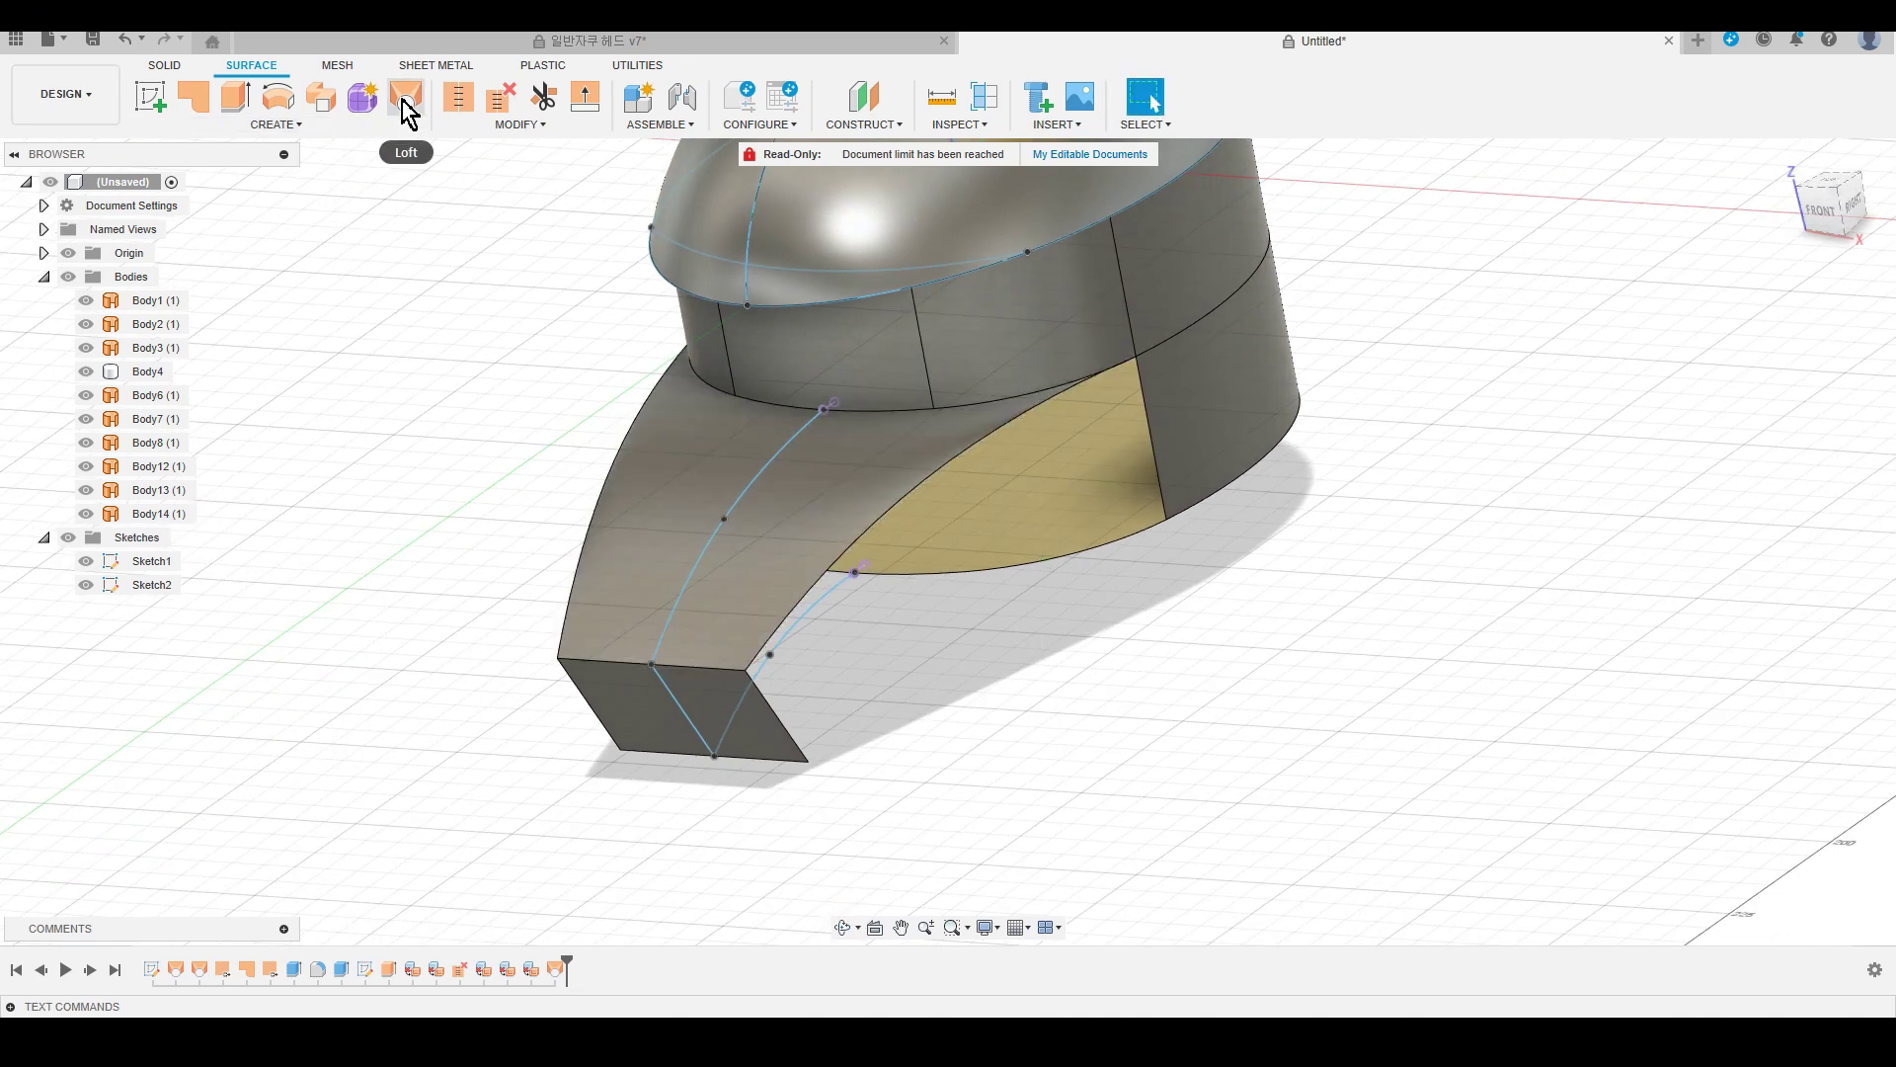
Loft a second surface from the bottom edge to the opening edge, again using the sketch curve as rail.
{"action": "left_click", "coordinate": [406, 98]}
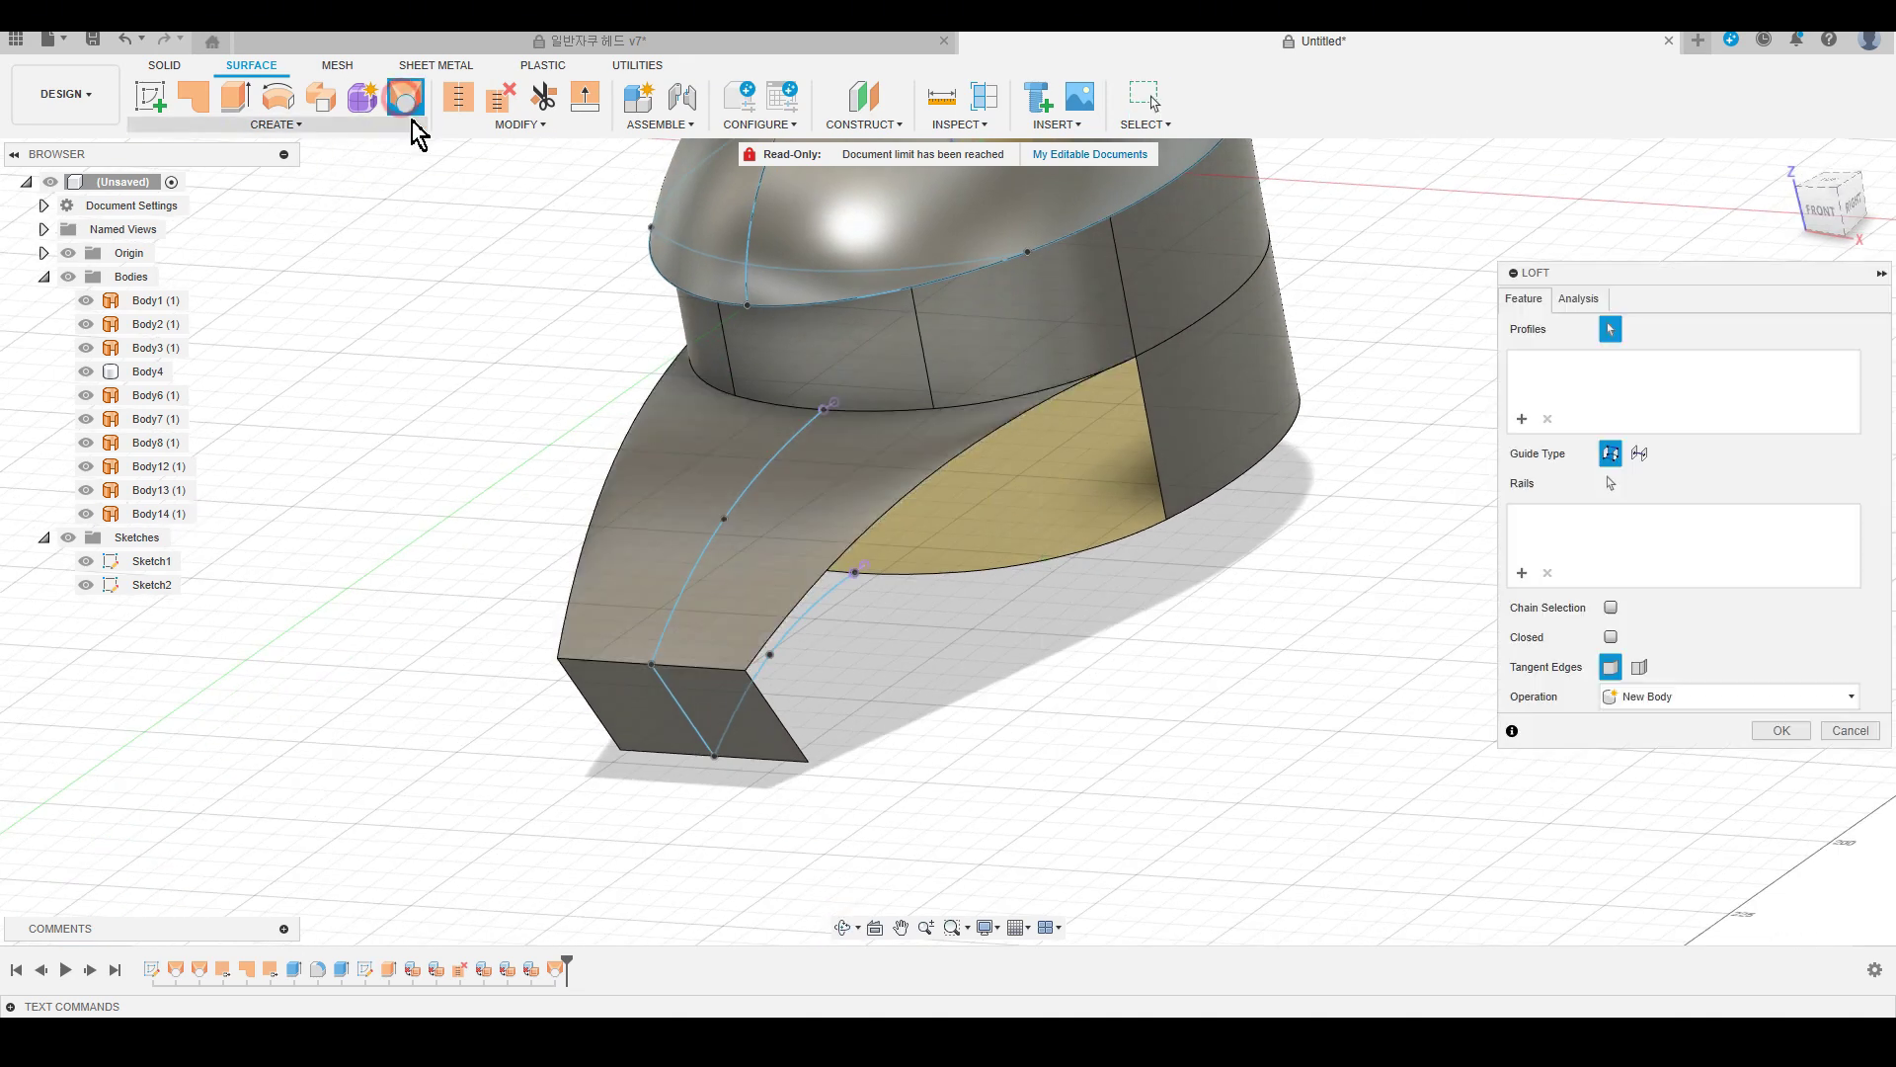
{"action": "left_click", "coordinate": [771, 759]}
{"action": "left_click", "coordinate": [1521, 421]}
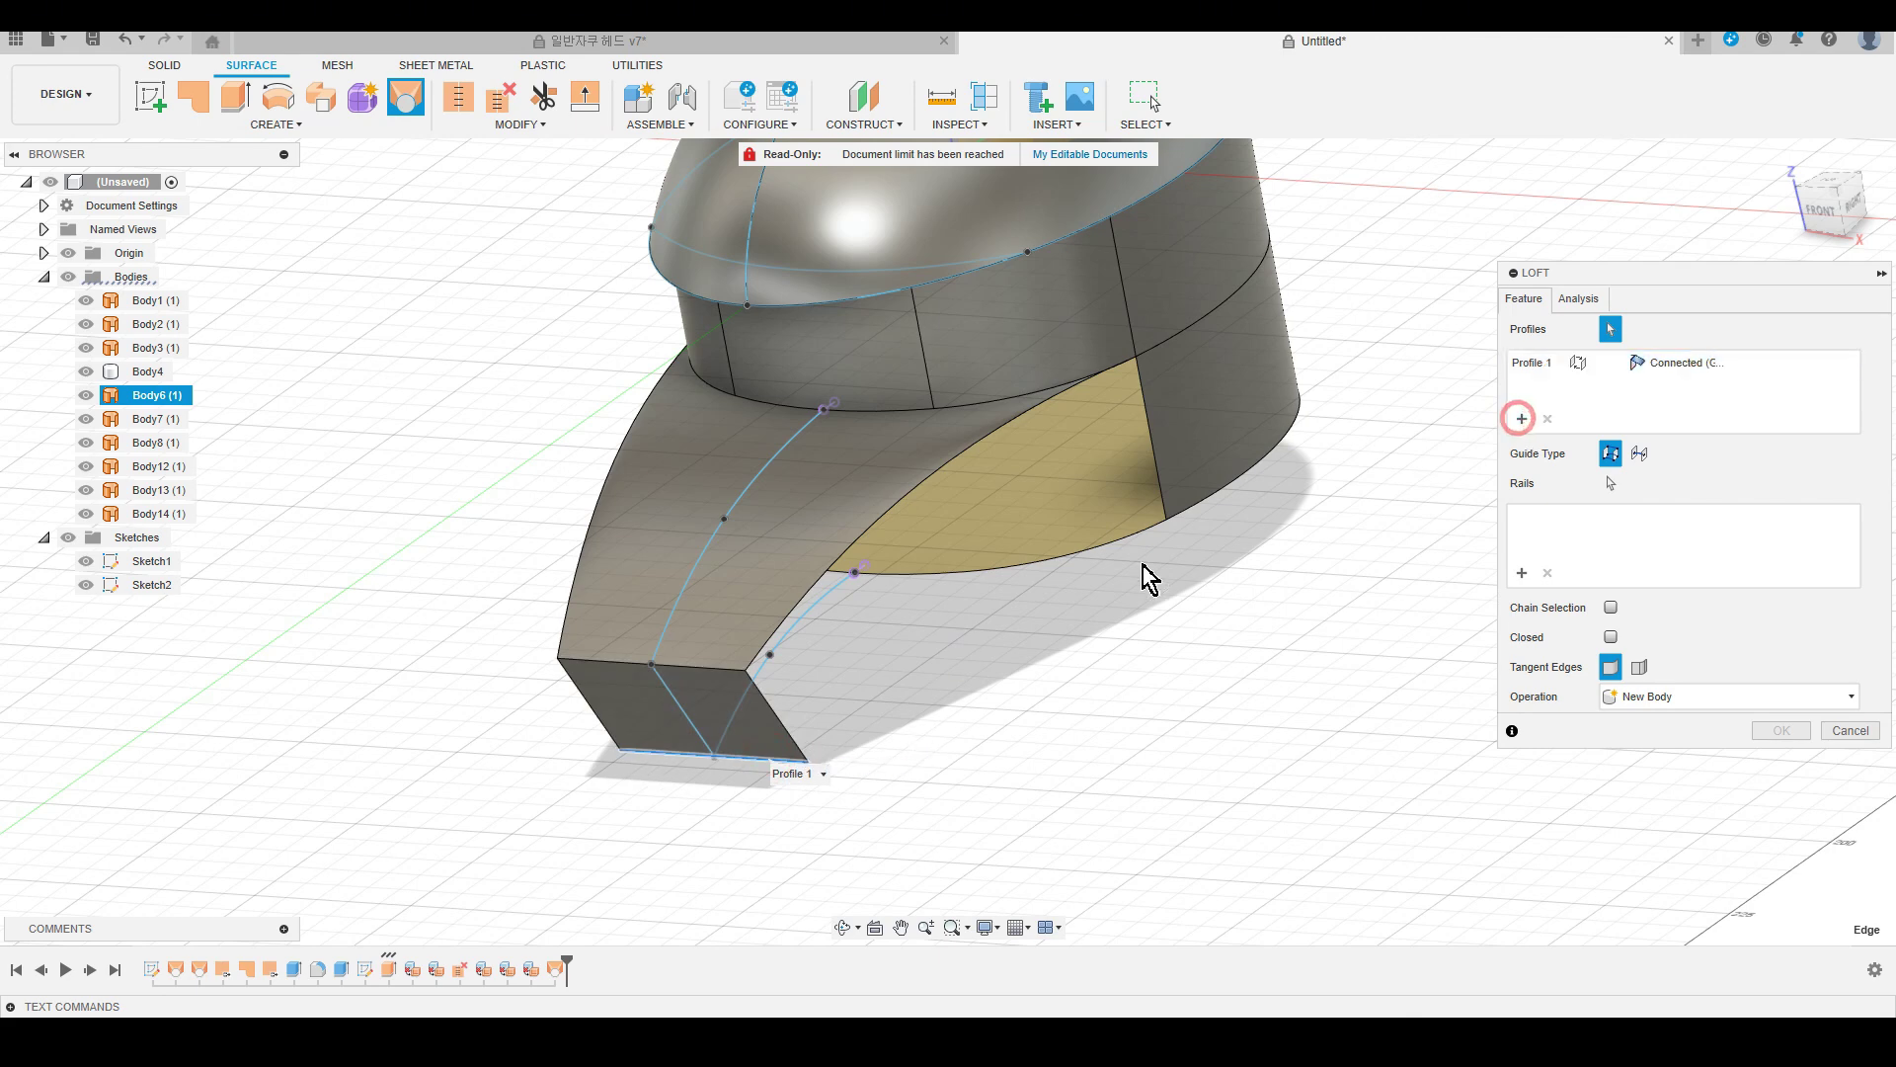
{"action": "left_click", "coordinate": [1044, 574]}
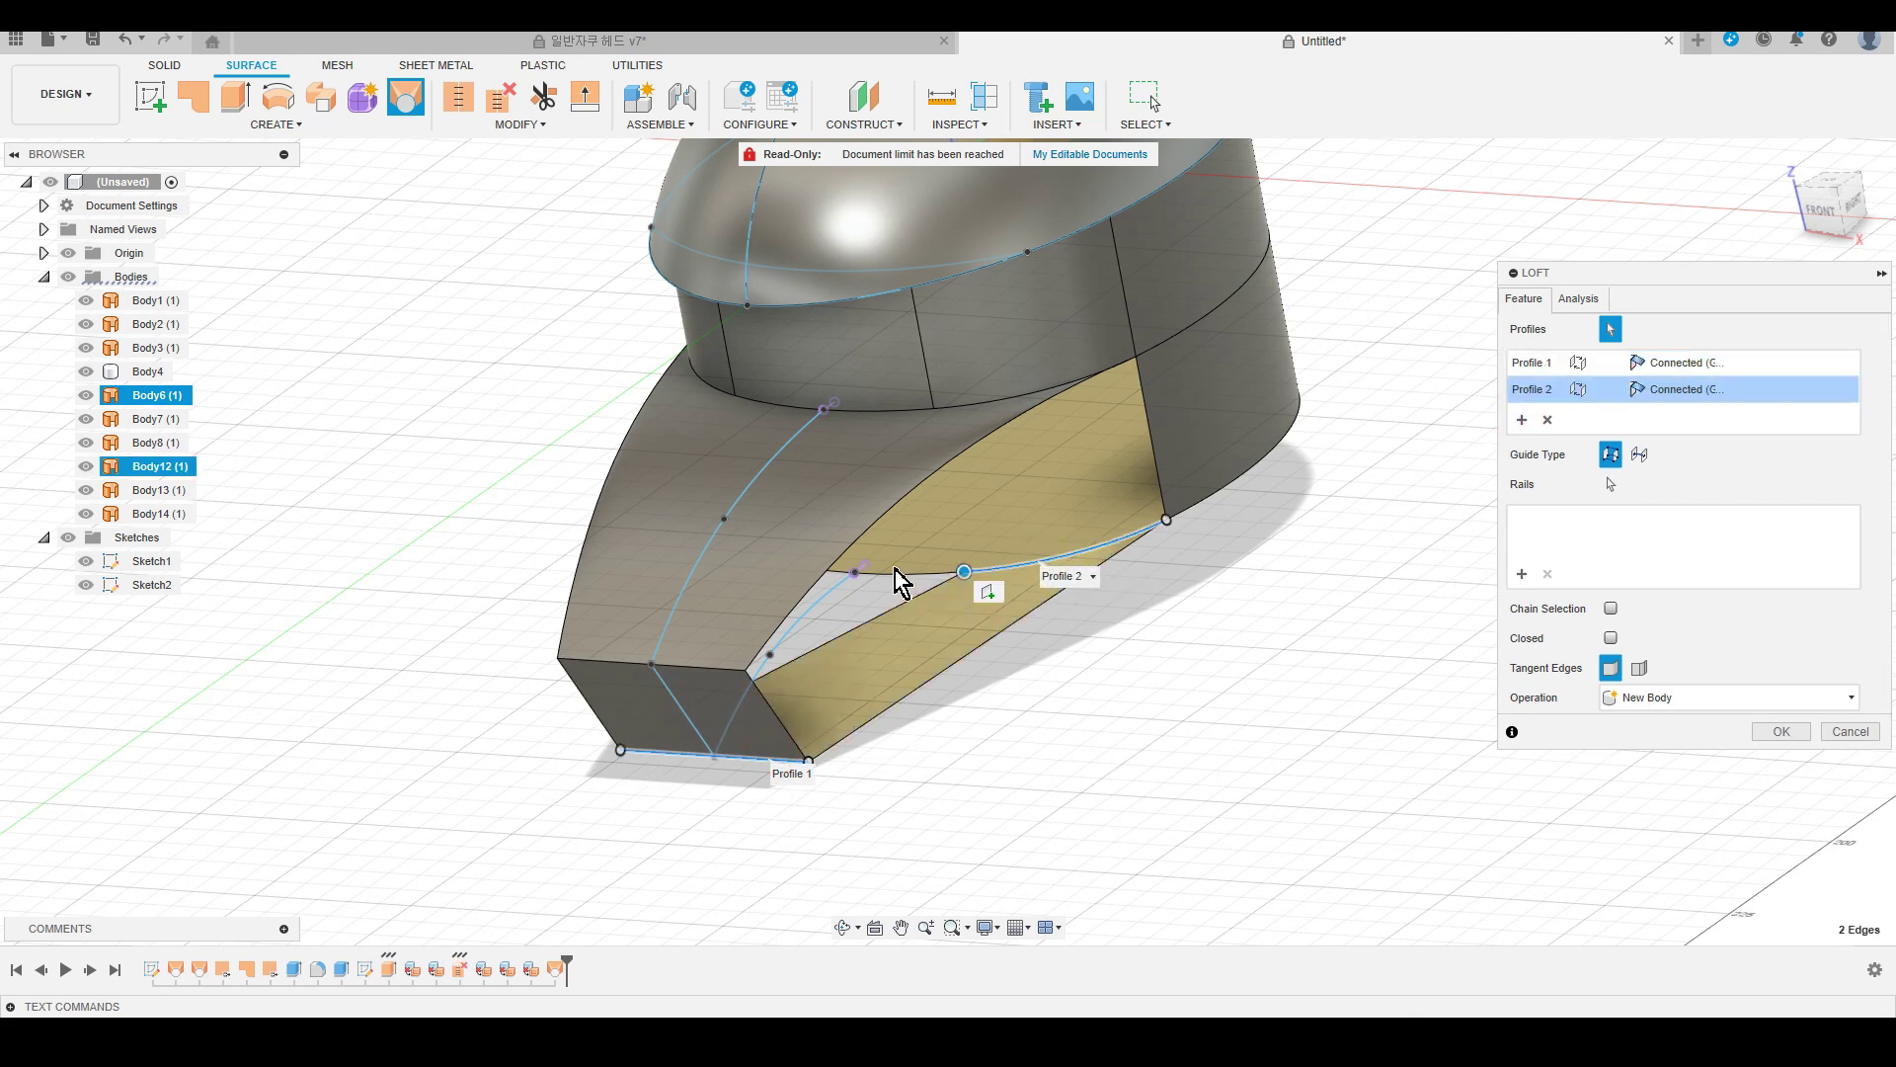
{"action": "middle_click_drag", "start_coordinate": [478, 573], "coordinate": [440, 655], "text": "shift"}
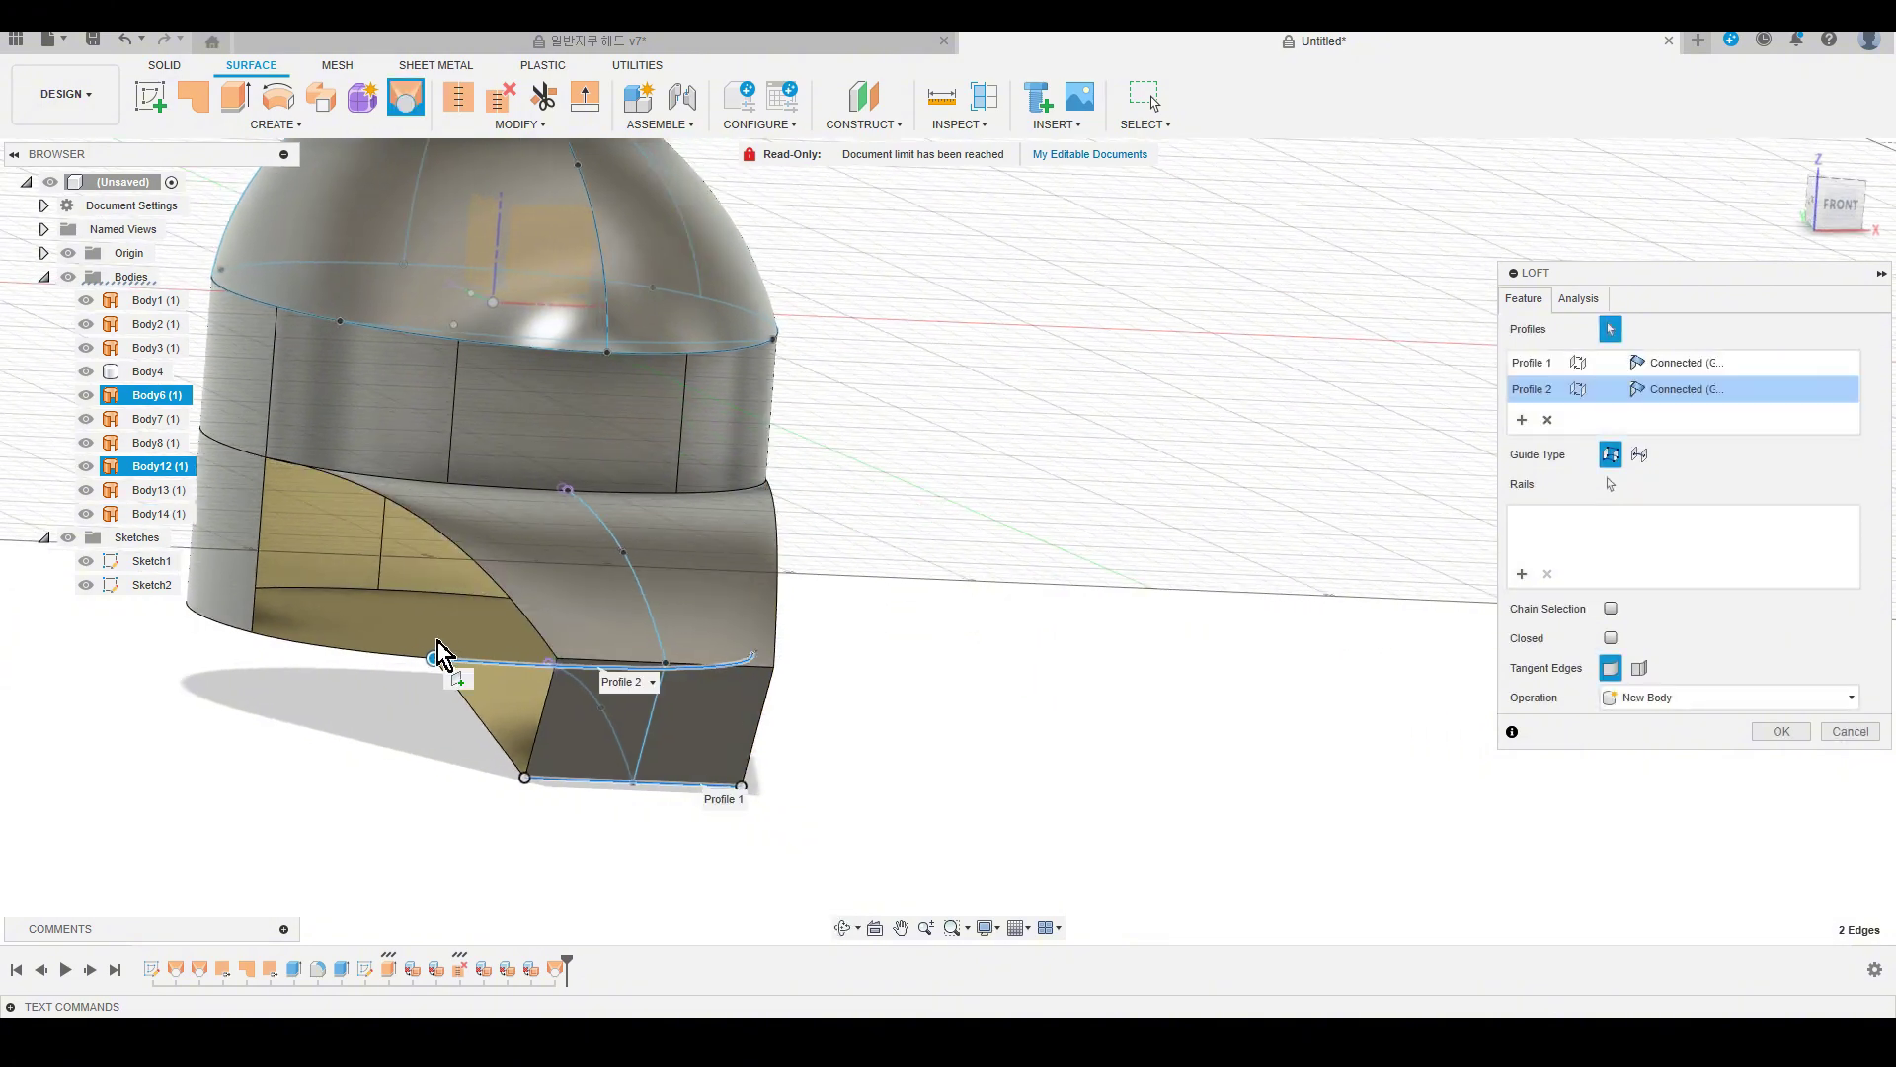
{"action": "mouse_move", "coordinate": [796, 750]}
{"action": "middle_mouse_down", "text": "shift"}
{"action": "mouse_move", "coordinate": [935, 773]}
{"action": "mouse_move", "coordinate": [906, 791]}
{"action": "mouse_move", "coordinate": [880, 774]}
{"action": "mouse_move", "coordinate": [856, 804]}
{"action": "mouse_move", "coordinate": [842, 784]}
{"action": "middle_mouse_up", "text": "shift"}
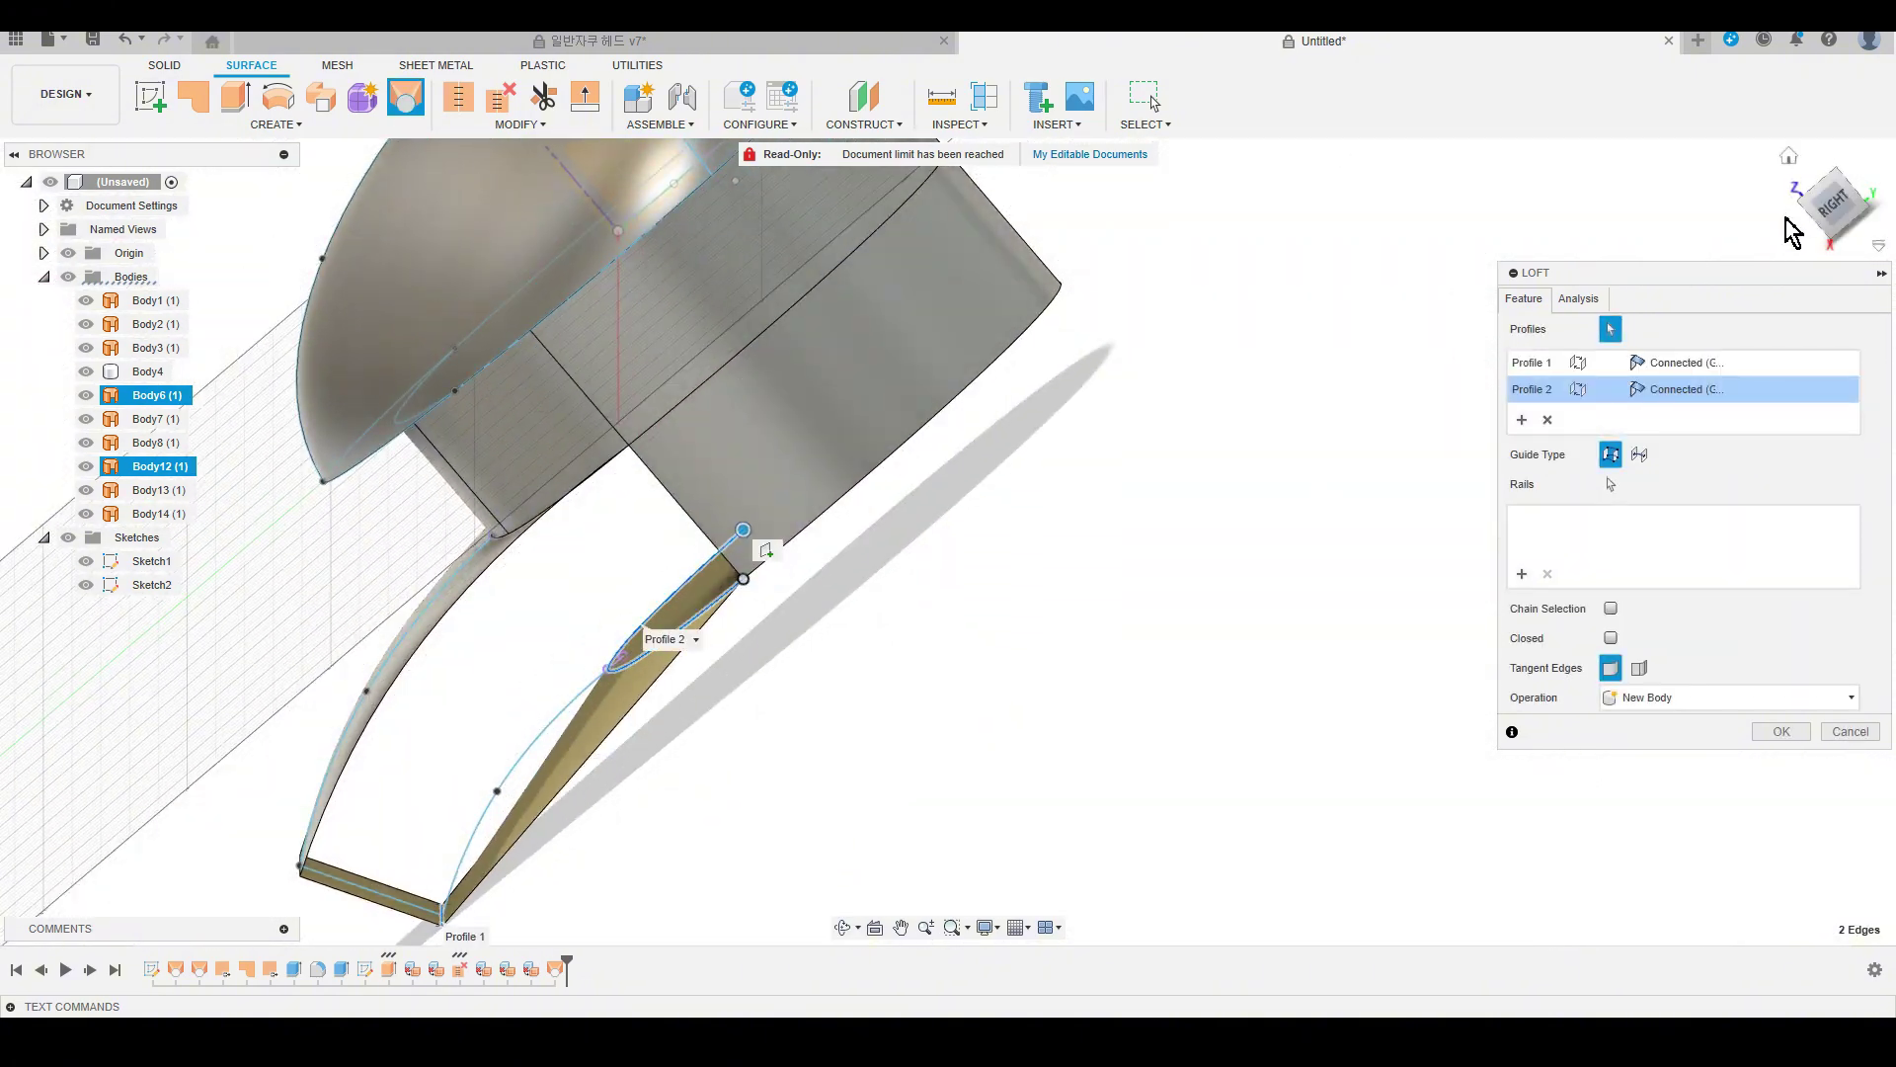
{"action": "left_click", "coordinate": [1832, 211]}
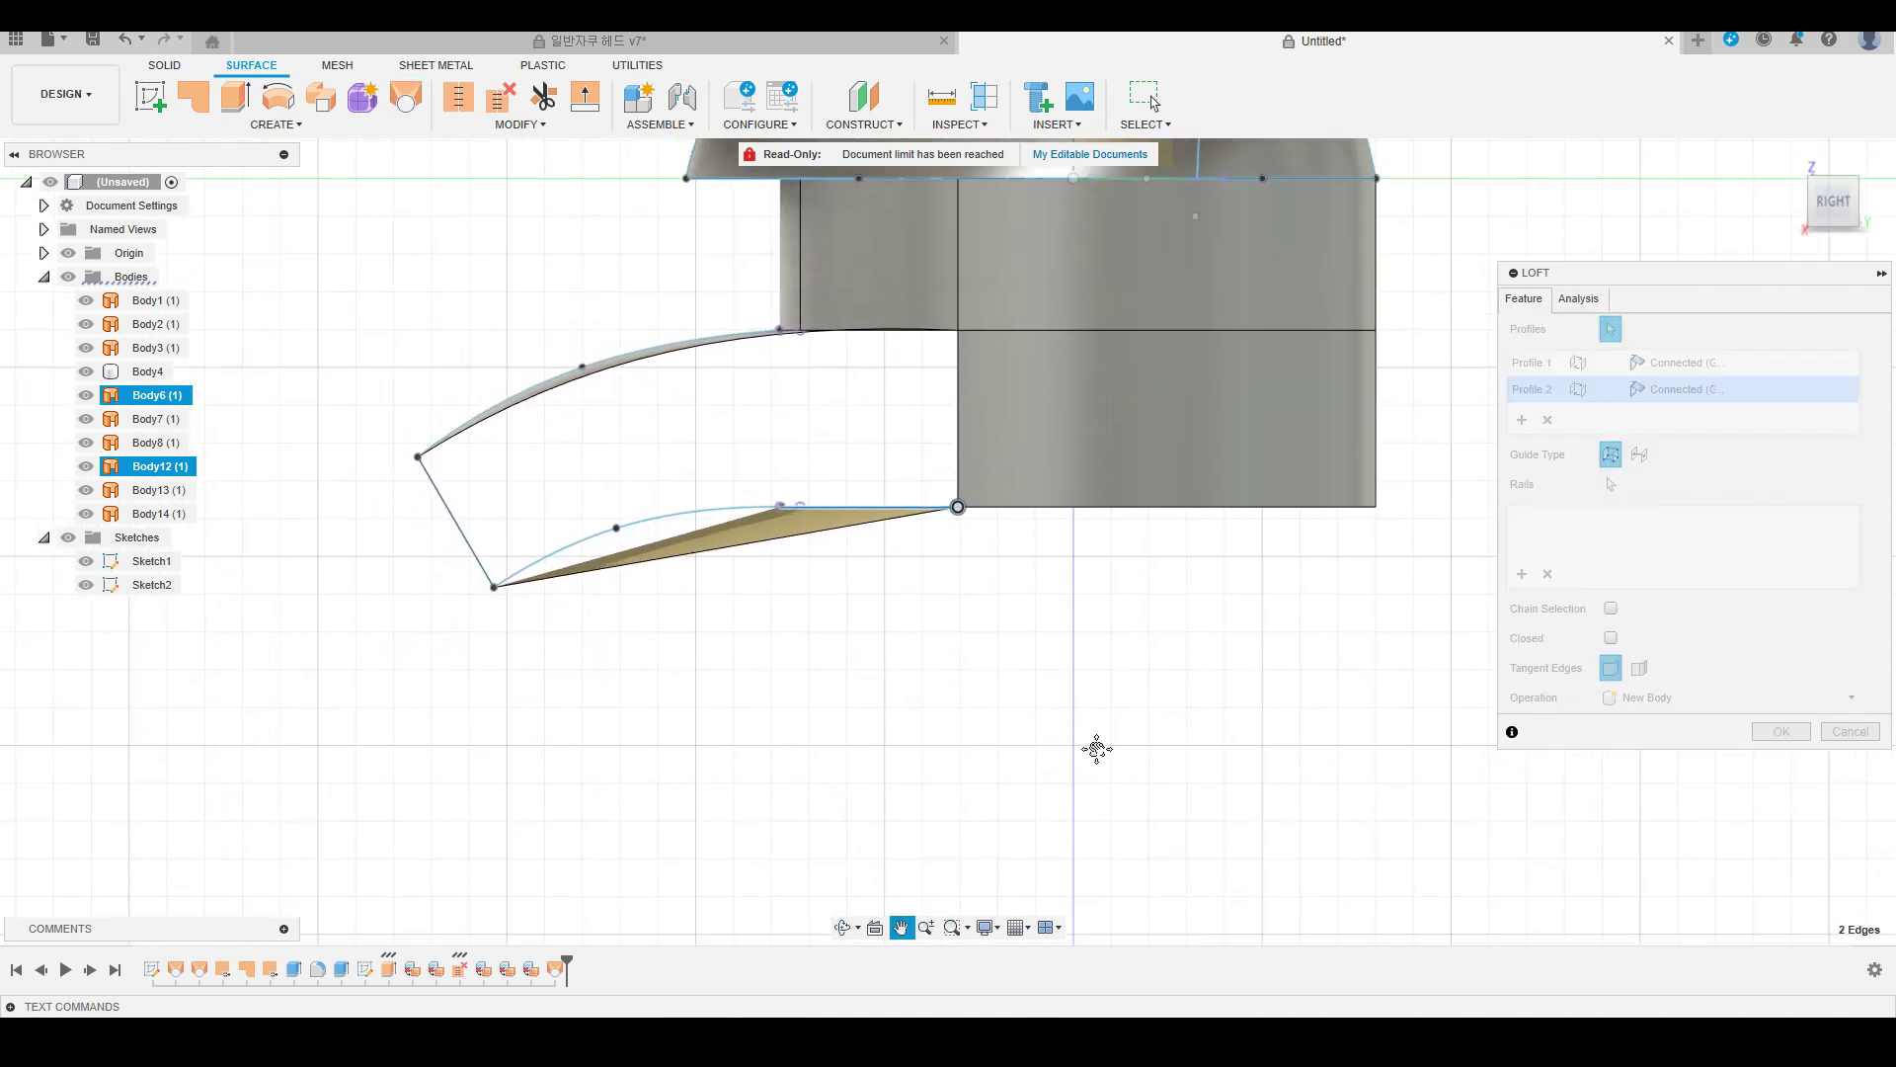
{"action": "left_click", "coordinate": [1521, 578]}
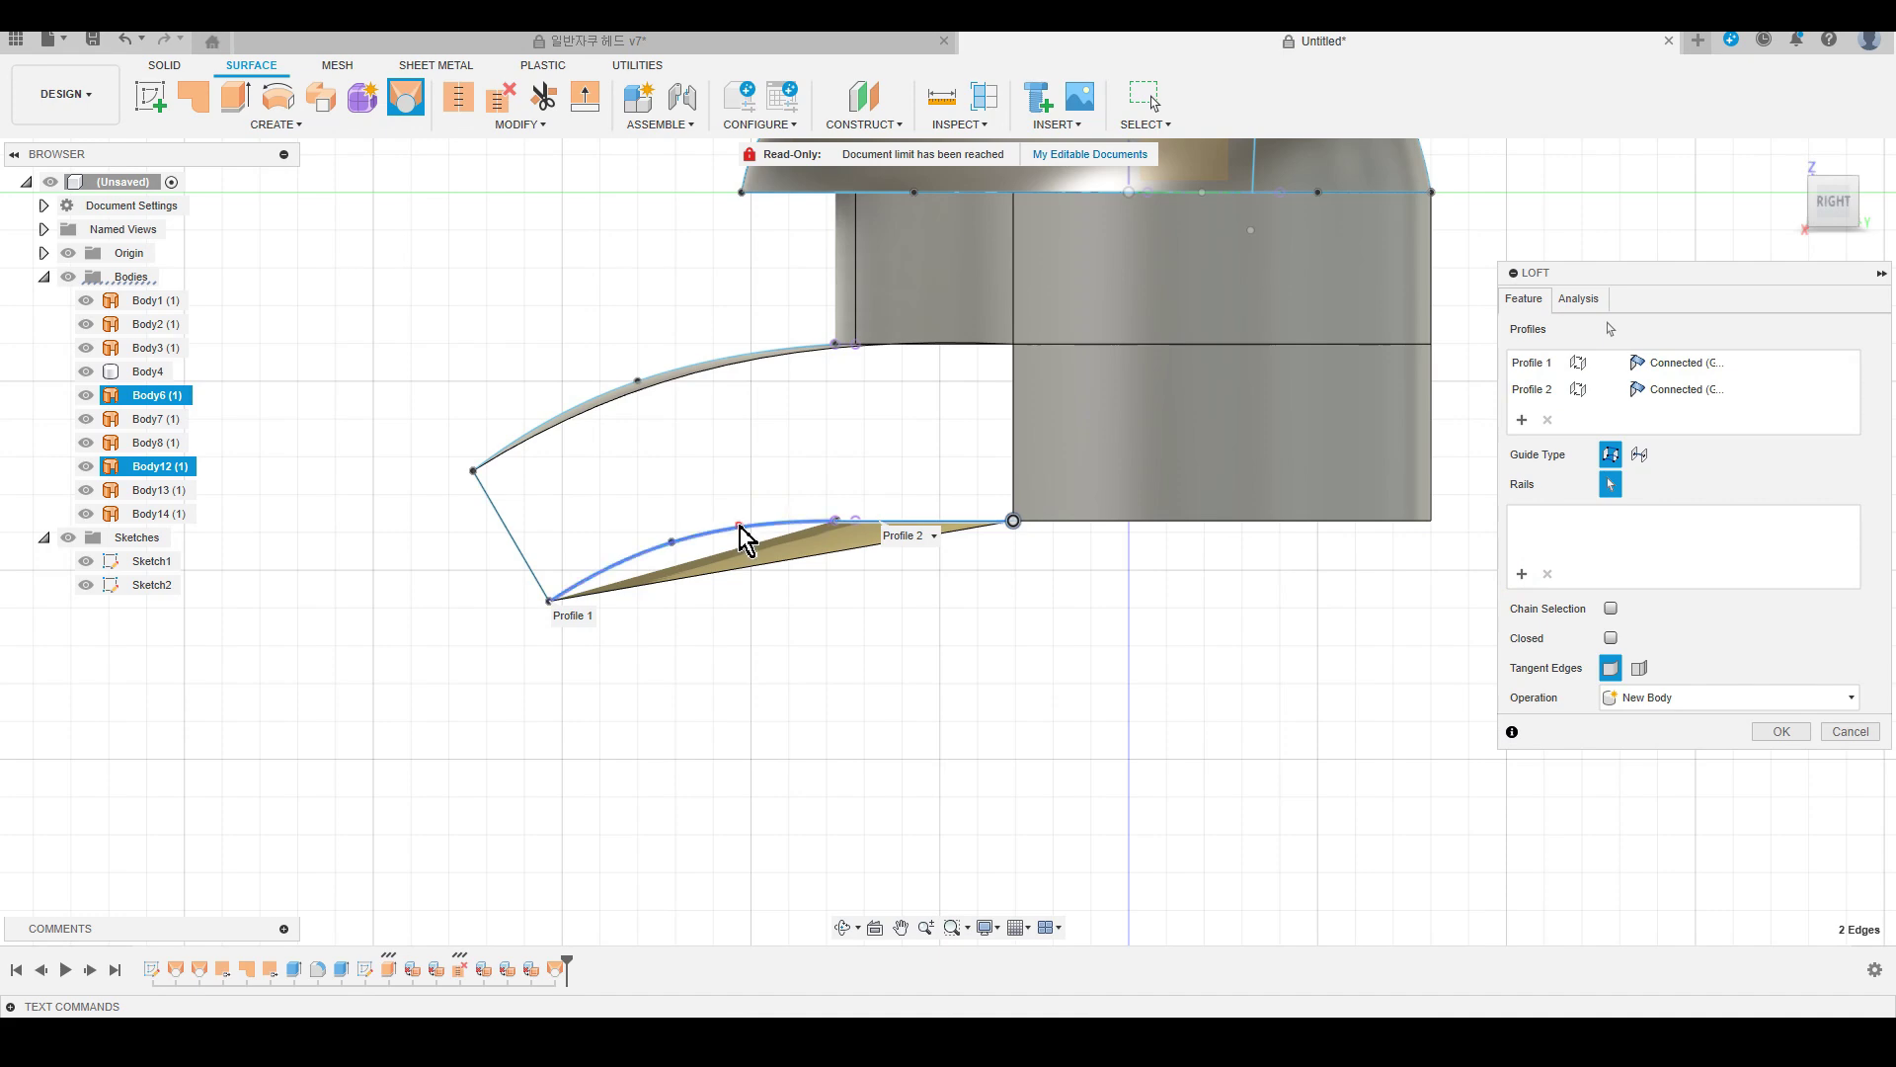
{"action": "left_click", "coordinate": [741, 533]}
{"action": "middle_click_drag", "start_coordinate": [745, 538], "coordinate": [978, 707], "text": "shift"}
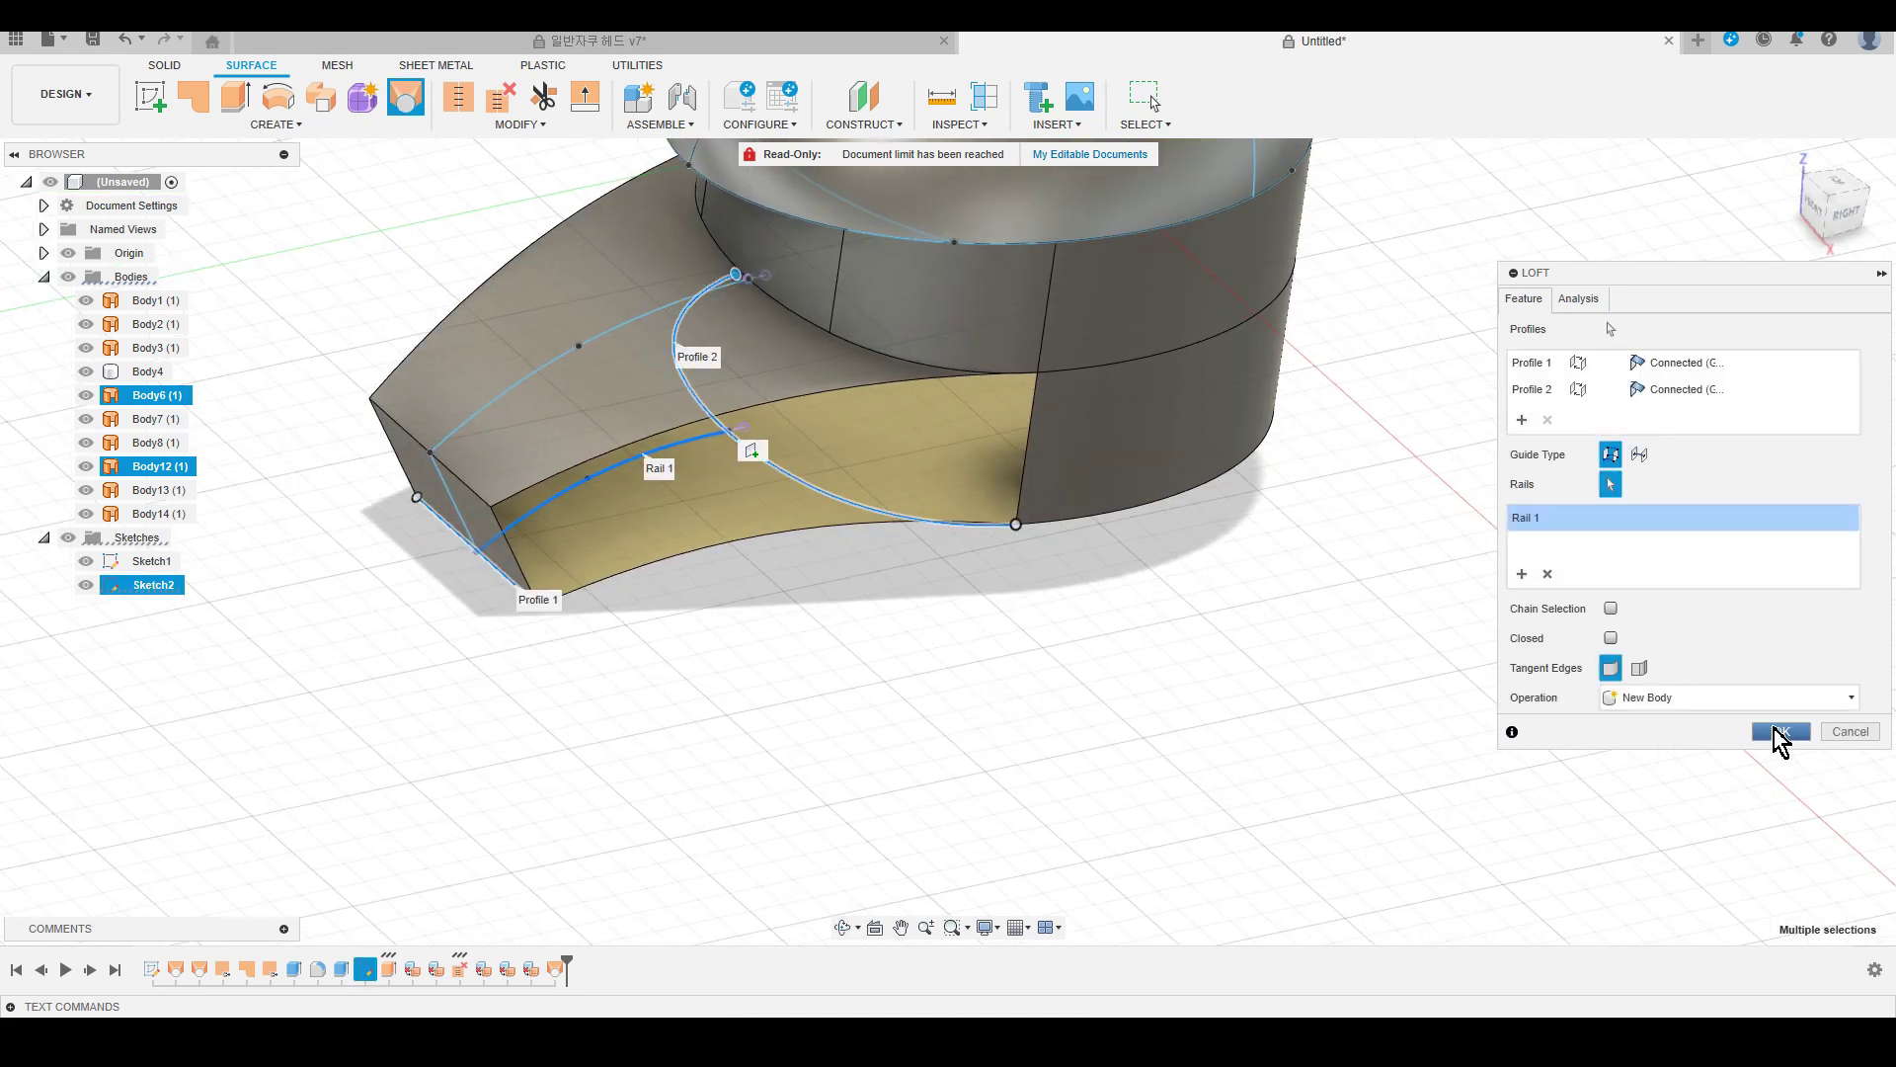
{"action": "left_click", "coordinate": [1781, 730]}
{"action": "middle_click_drag", "start_coordinate": [1257, 668], "coordinate": [981, 657], "text": "shift"}
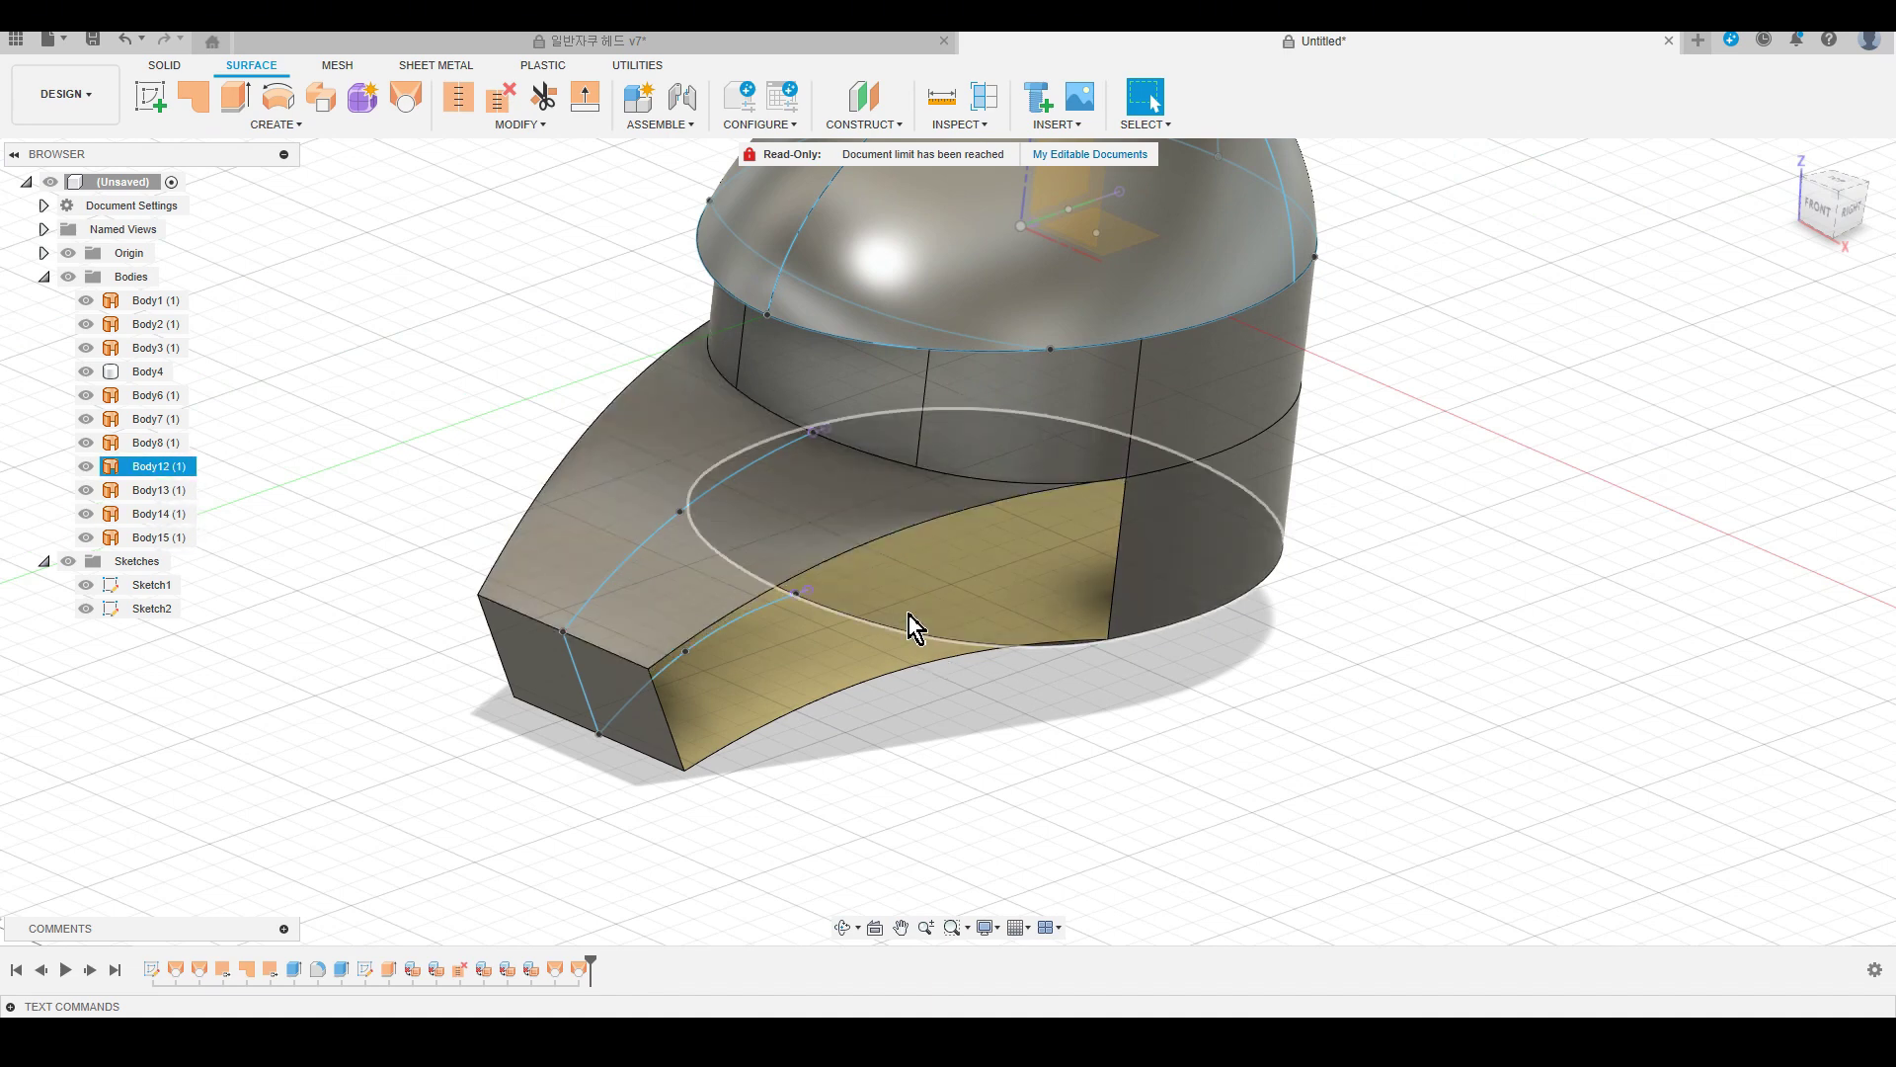
Loft one flap side wall between its upper and lower edges.
{"action": "left_click", "coordinate": [405, 97]}
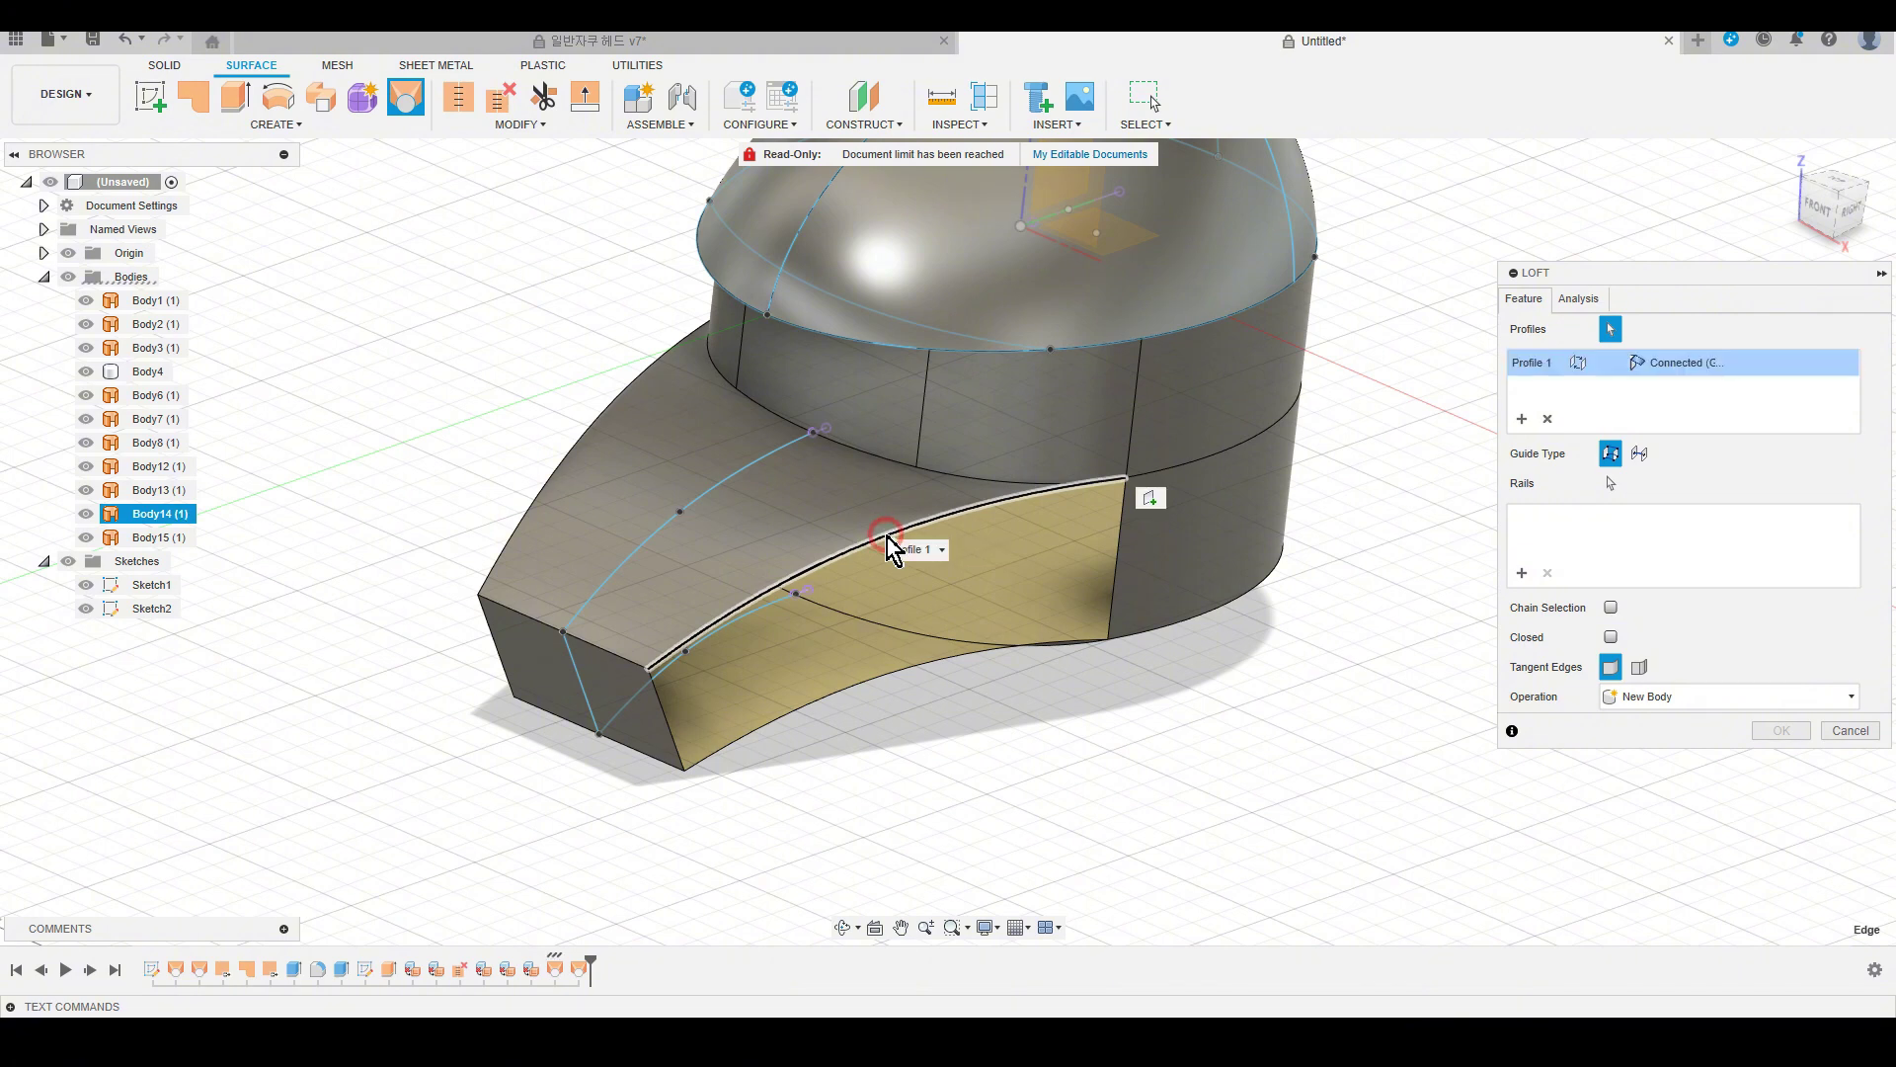
{"action": "left_click", "coordinate": [889, 539]}
{"action": "left_click", "coordinate": [1522, 419]}
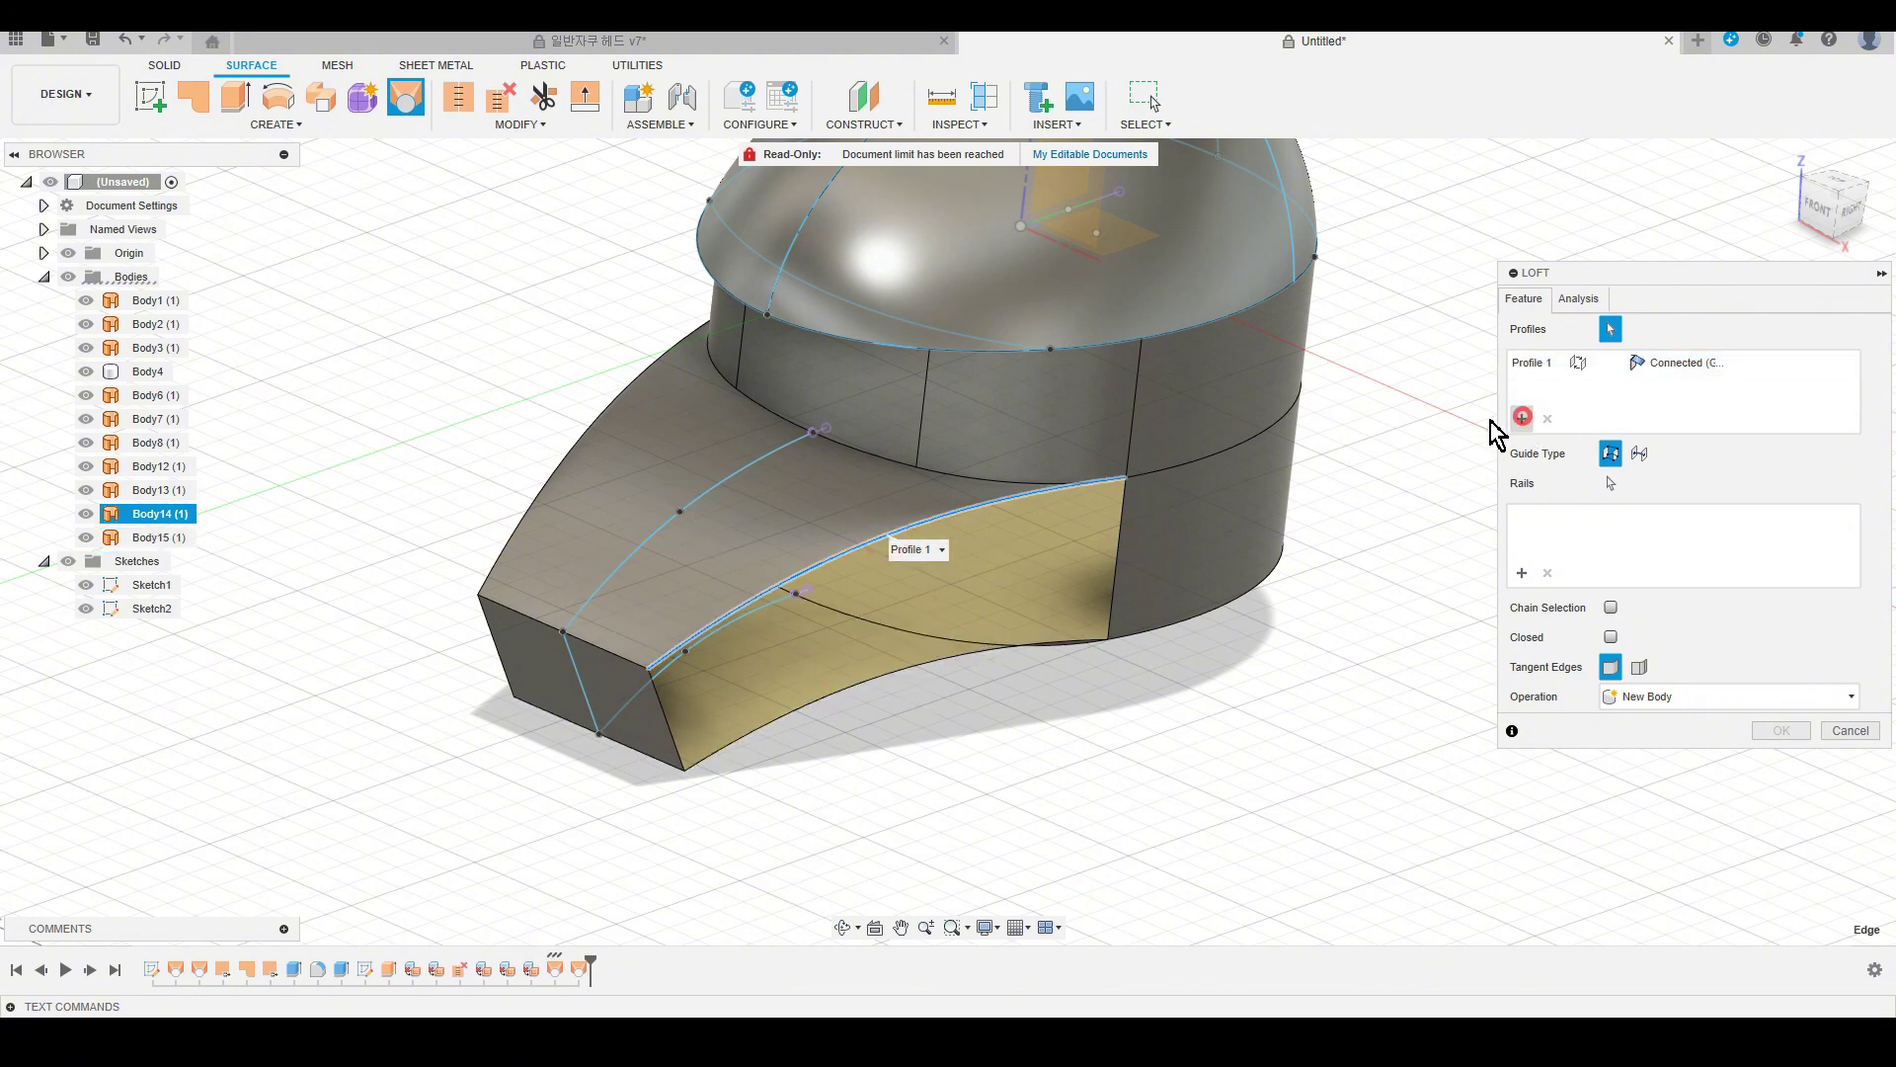
{"action": "left_click", "coordinate": [947, 662]}
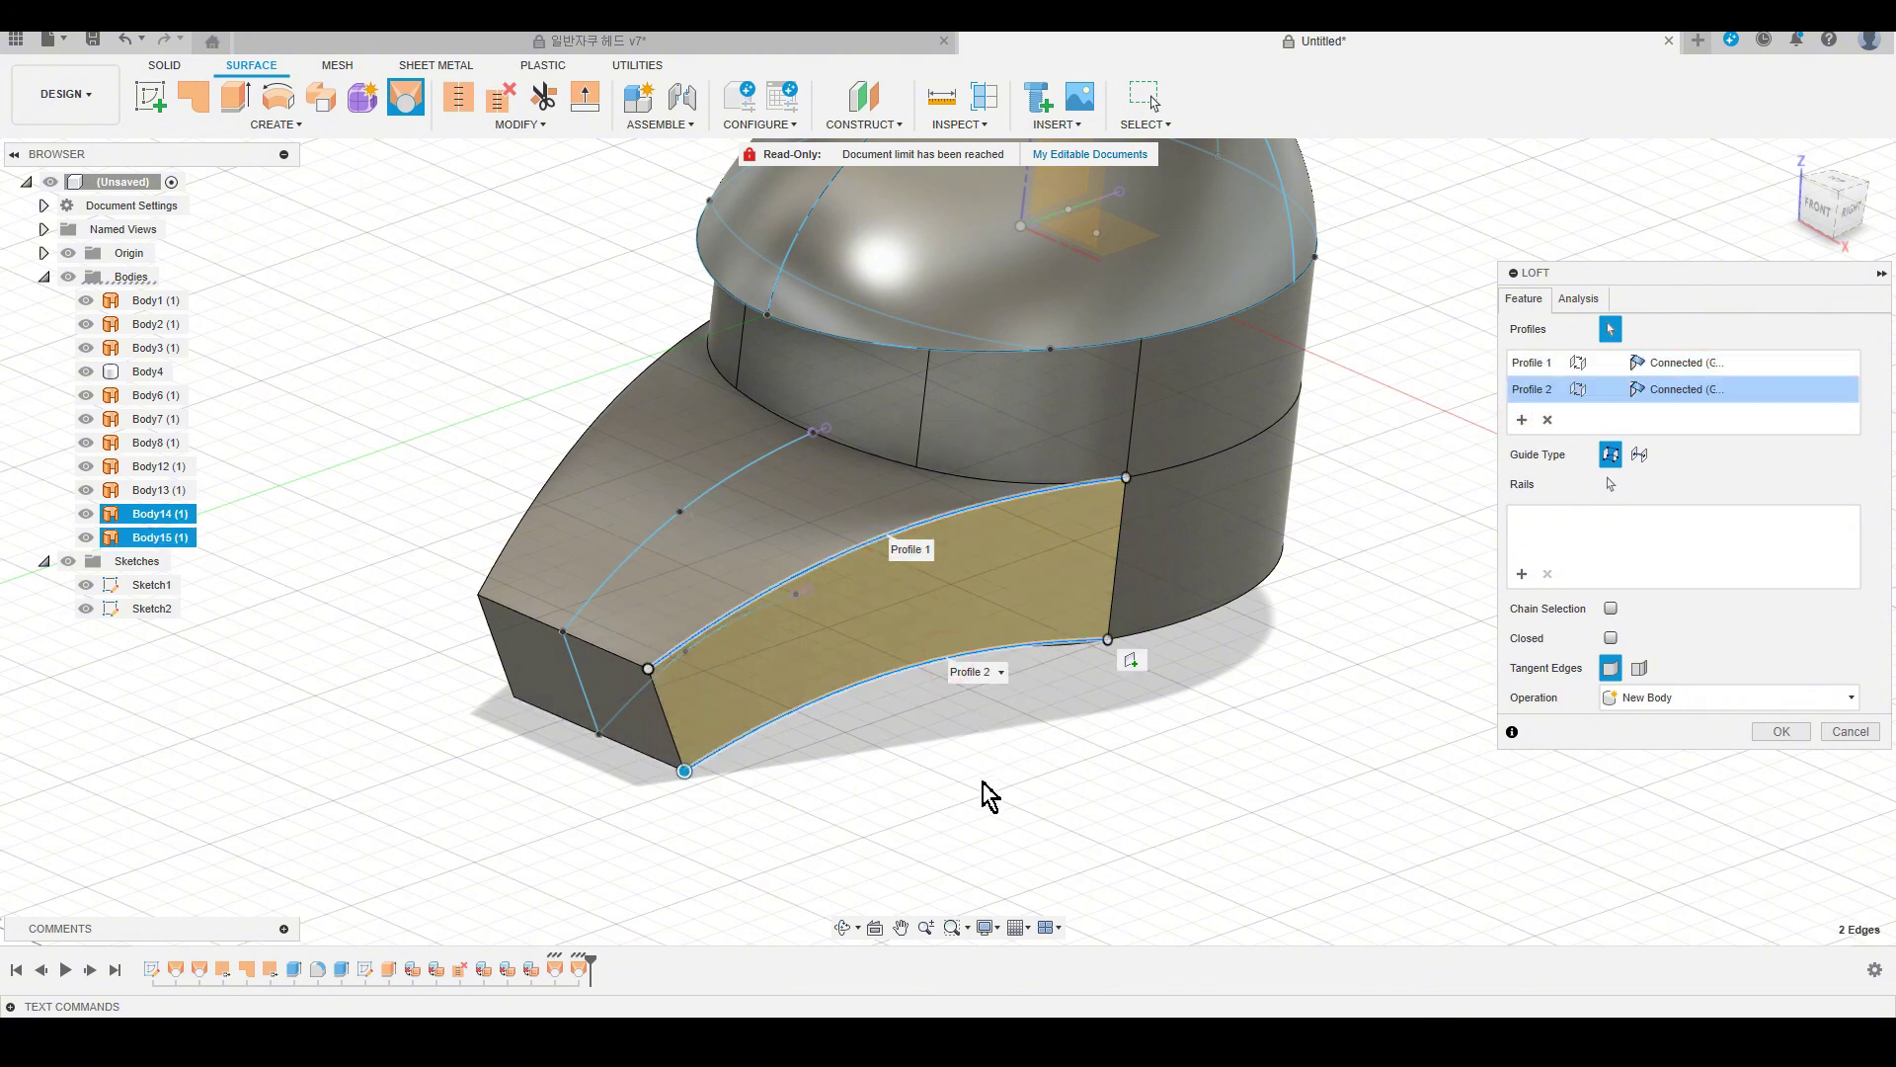
{"action": "middle_click_drag", "start_coordinate": [986, 791], "coordinate": [1096, 771], "text": "shift"}
{"action": "left_click", "coordinate": [1773, 739]}
{"action": "mouse_move", "coordinate": [897, 805]}
{"action": "middle_mouse_down", "text": "shift"}
{"action": "mouse_move", "coordinate": [1003, 724]}
{"action": "mouse_move", "coordinate": [1055, 801]}
{"action": "mouse_move", "coordinate": [1319, 580]}
{"action": "middle_mouse_up", "text": "shift"}
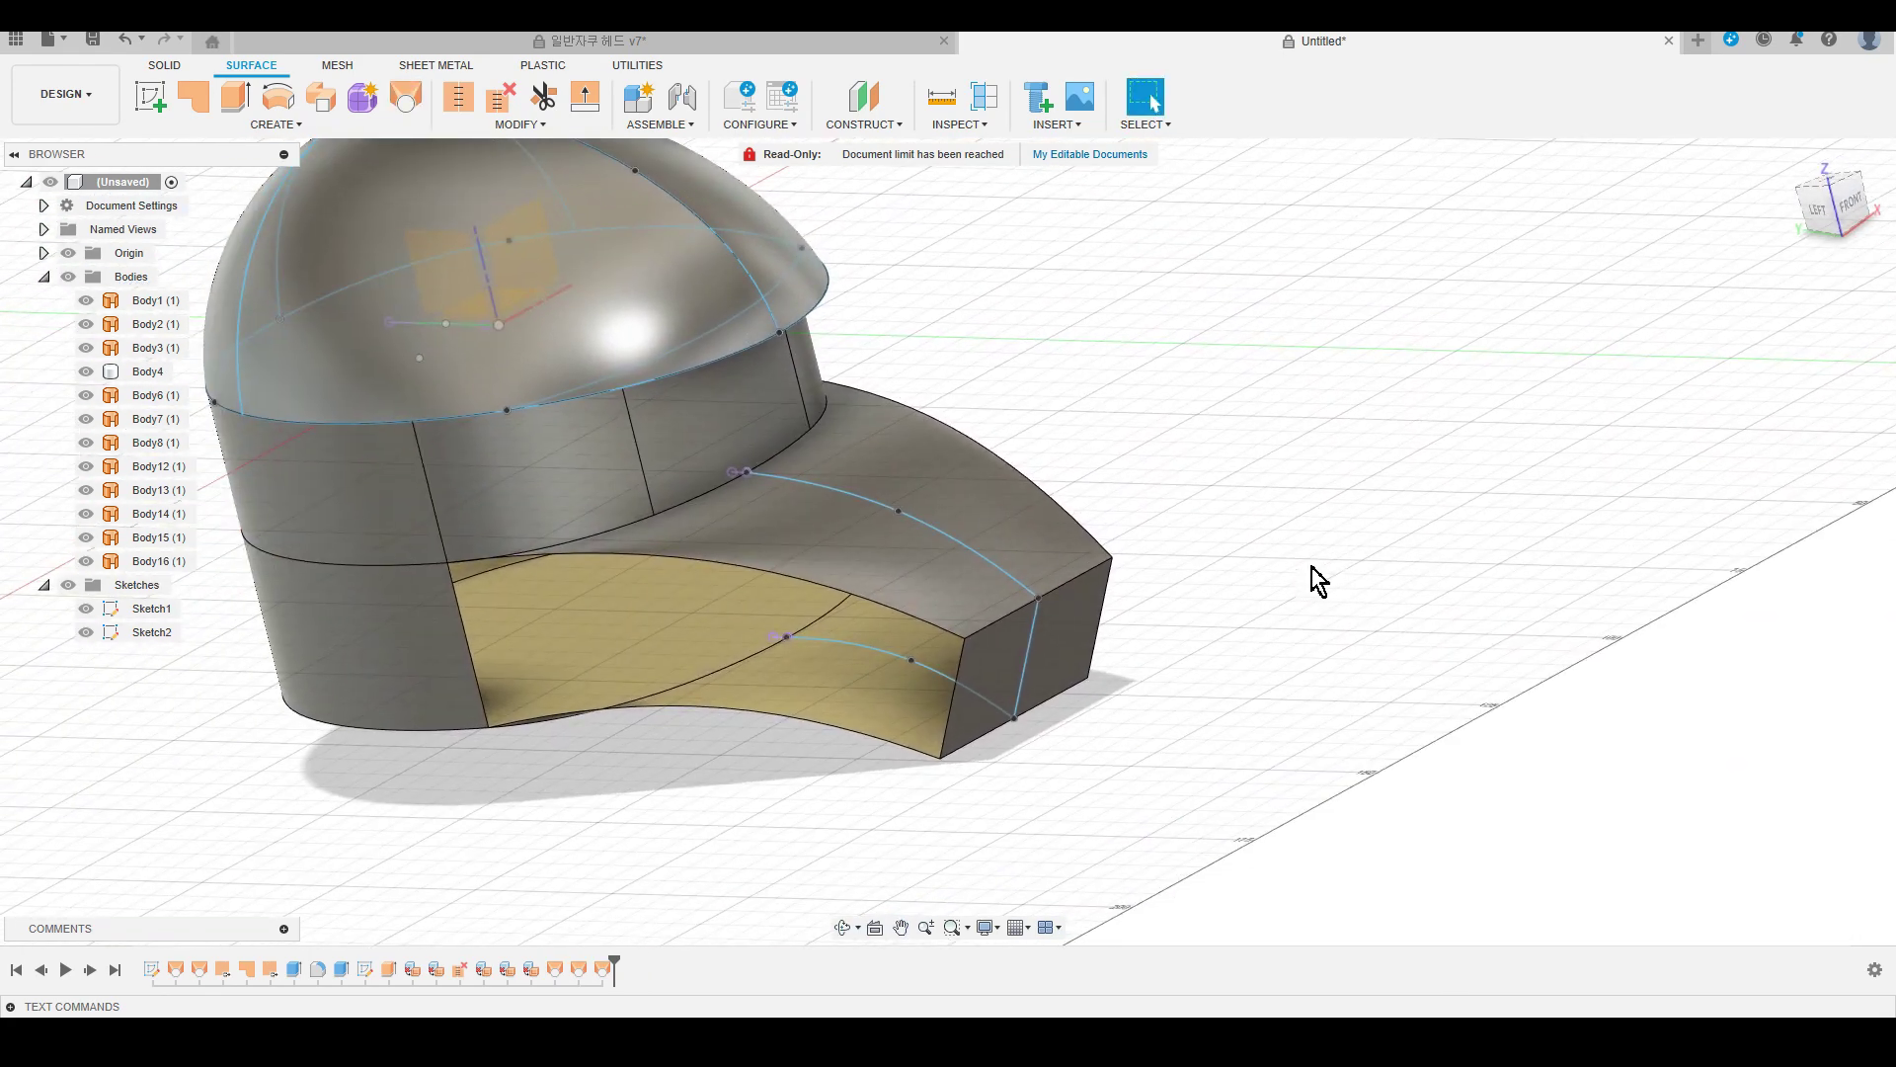
Loft the opposite side wall between its upper and lower edges.
{"action": "left_click", "coordinate": [408, 103]}
{"action": "left_click", "coordinate": [708, 563]}
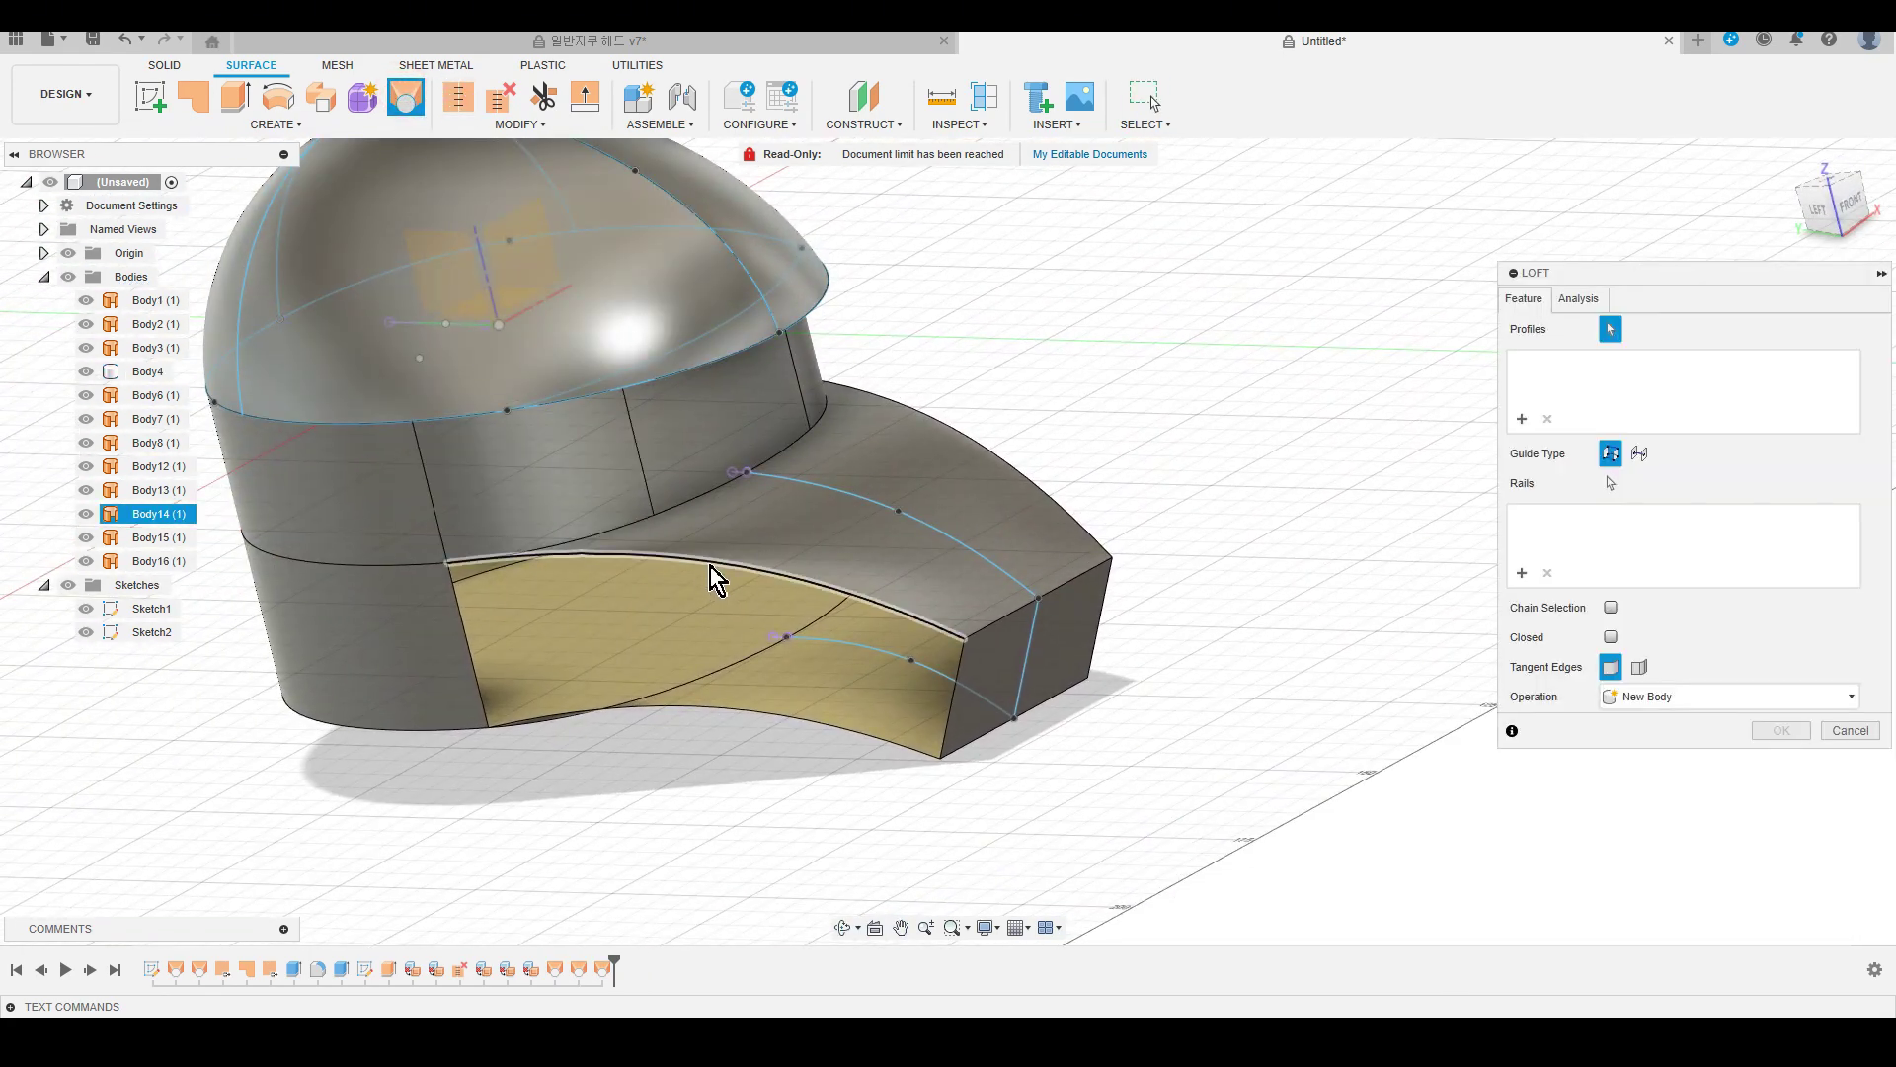
{"action": "left_click", "coordinate": [1521, 418]}
{"action": "left_click", "coordinate": [724, 708]}
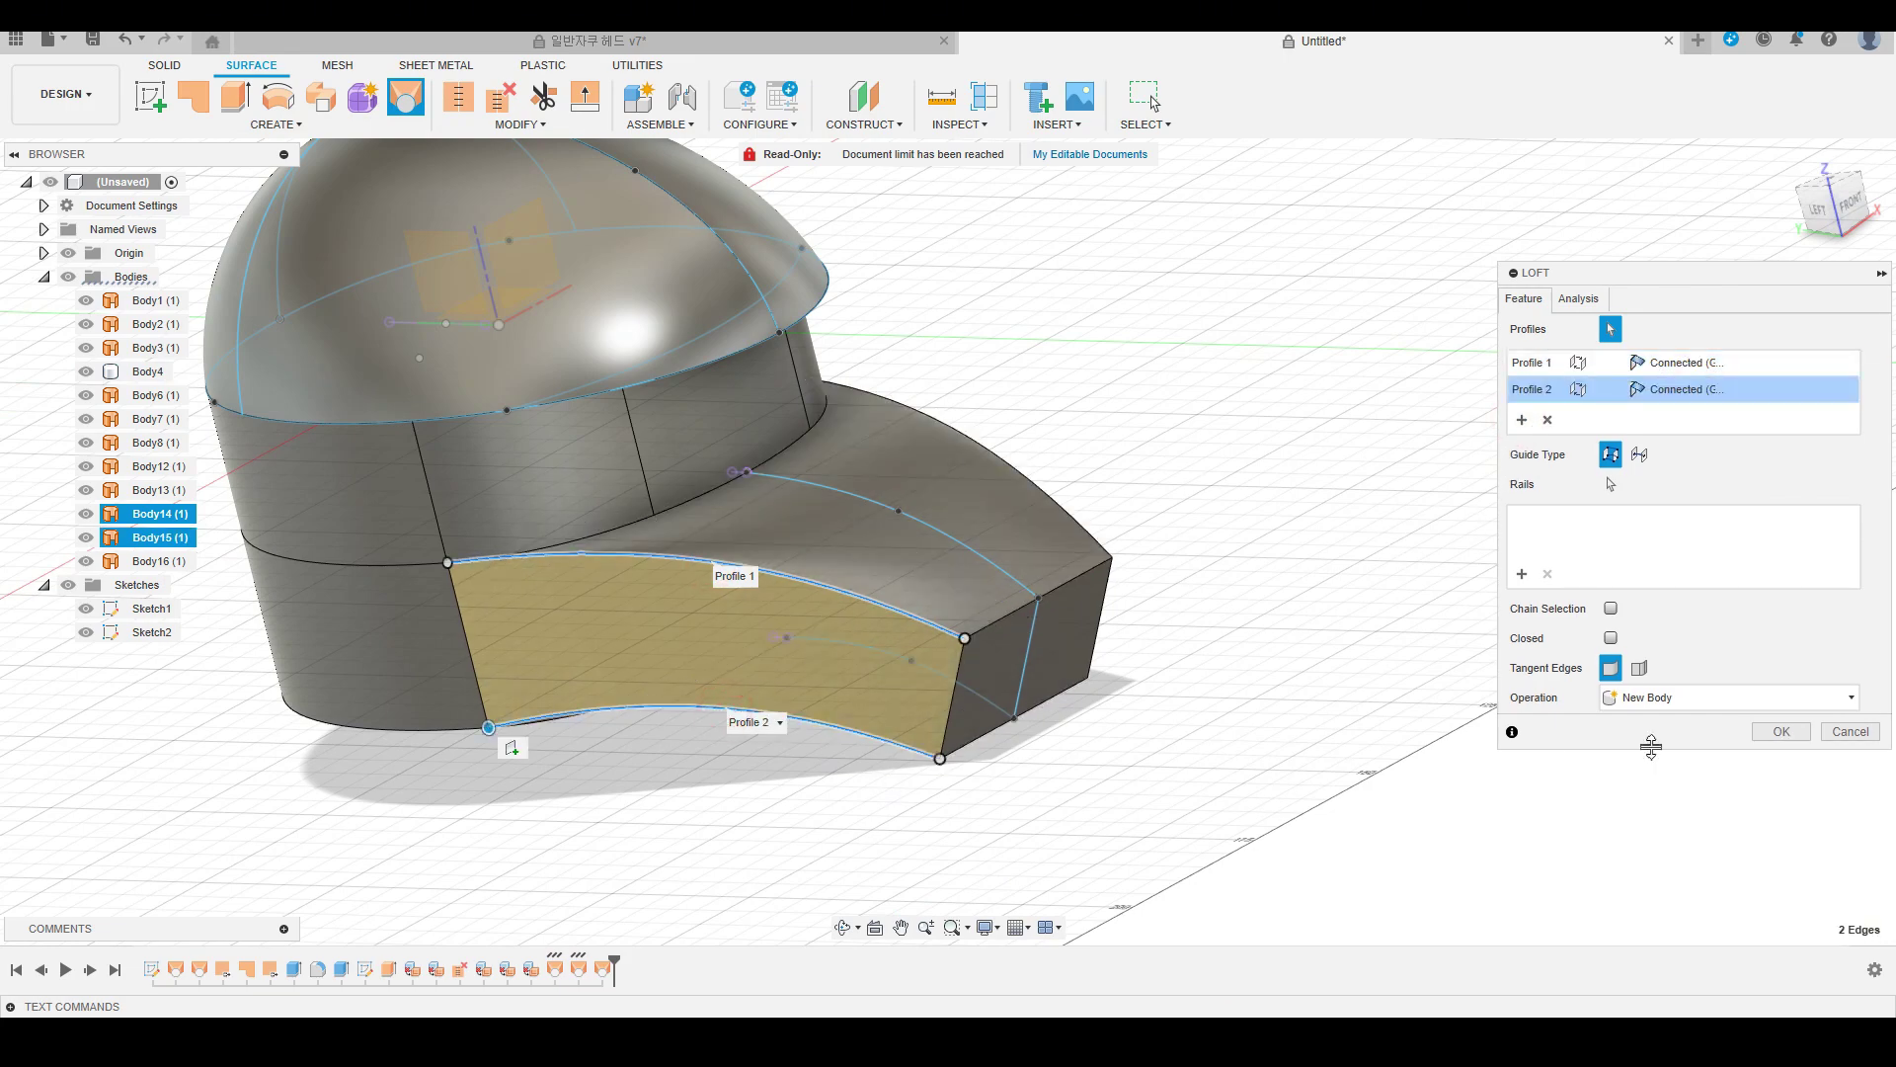
{"action": "left_click", "coordinate": [1781, 731]}
{"action": "mouse_move", "coordinate": [1685, 741]}
{"action": "middle_mouse_down", "text": "shift"}
{"action": "mouse_move", "coordinate": [1122, 791]}
{"action": "mouse_move", "coordinate": [1049, 817]}
{"action": "mouse_move", "coordinate": [1103, 857]}
{"action": "mouse_move", "coordinate": [1156, 854]}
{"action": "middle_mouse_up", "text": "shift"}
Reverse the normals of side-wall surfaces Body16 and Body17 so they face outward.
{"action": "left_click", "coordinate": [537, 128]}
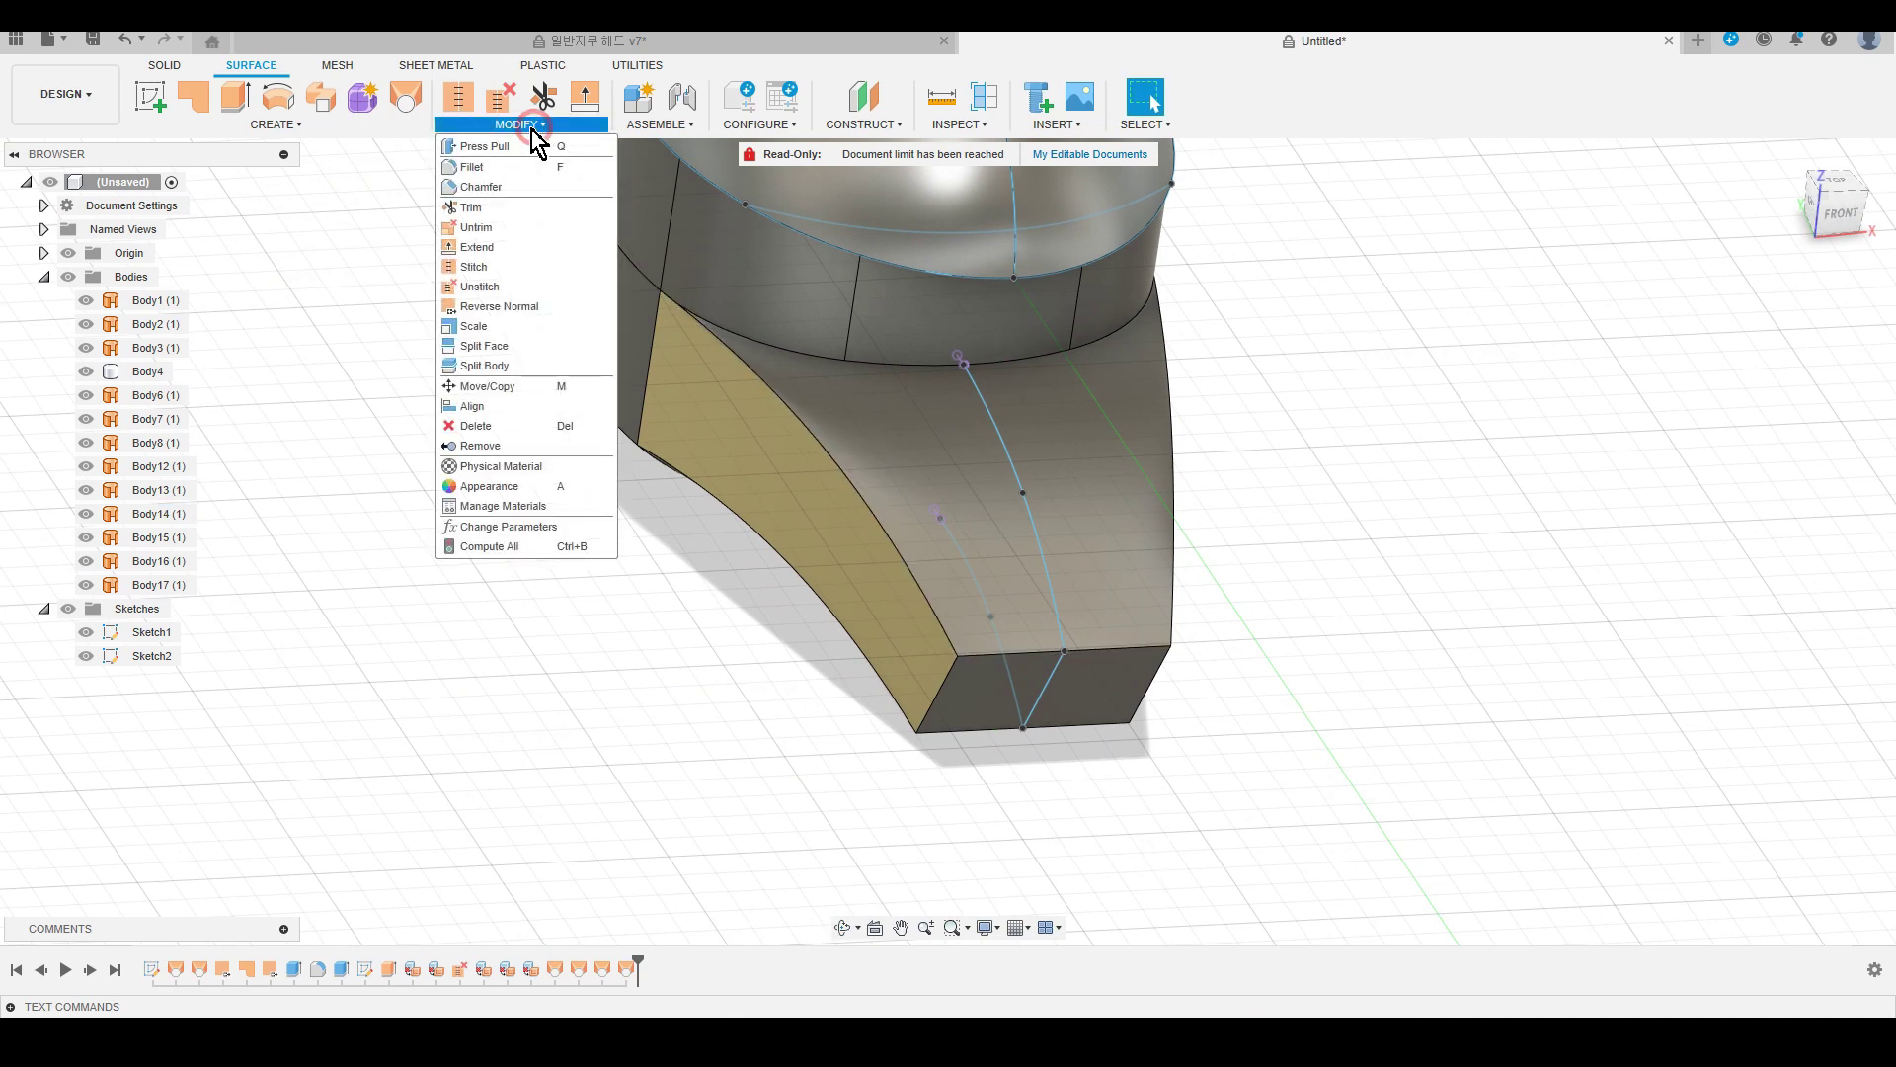
{"action": "left_click", "coordinate": [524, 308]}
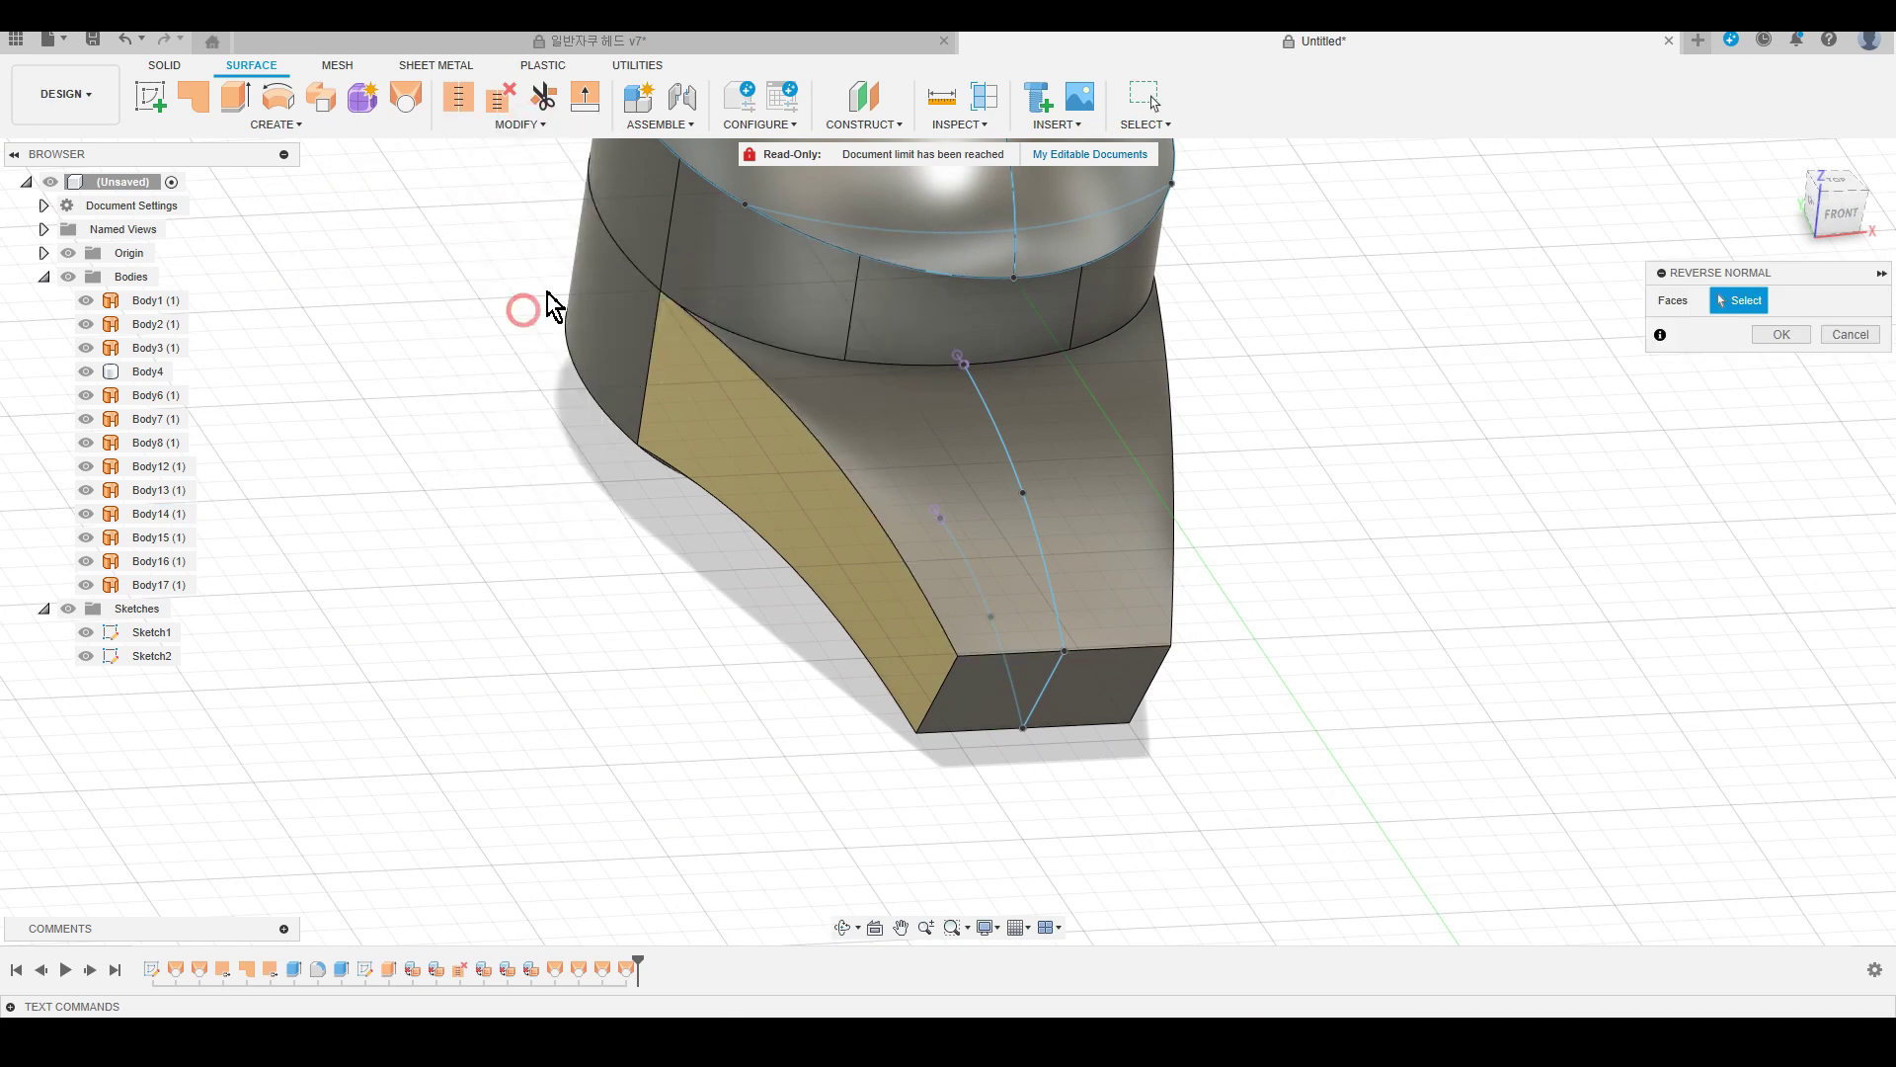
{"action": "left_click", "coordinate": [807, 512]}
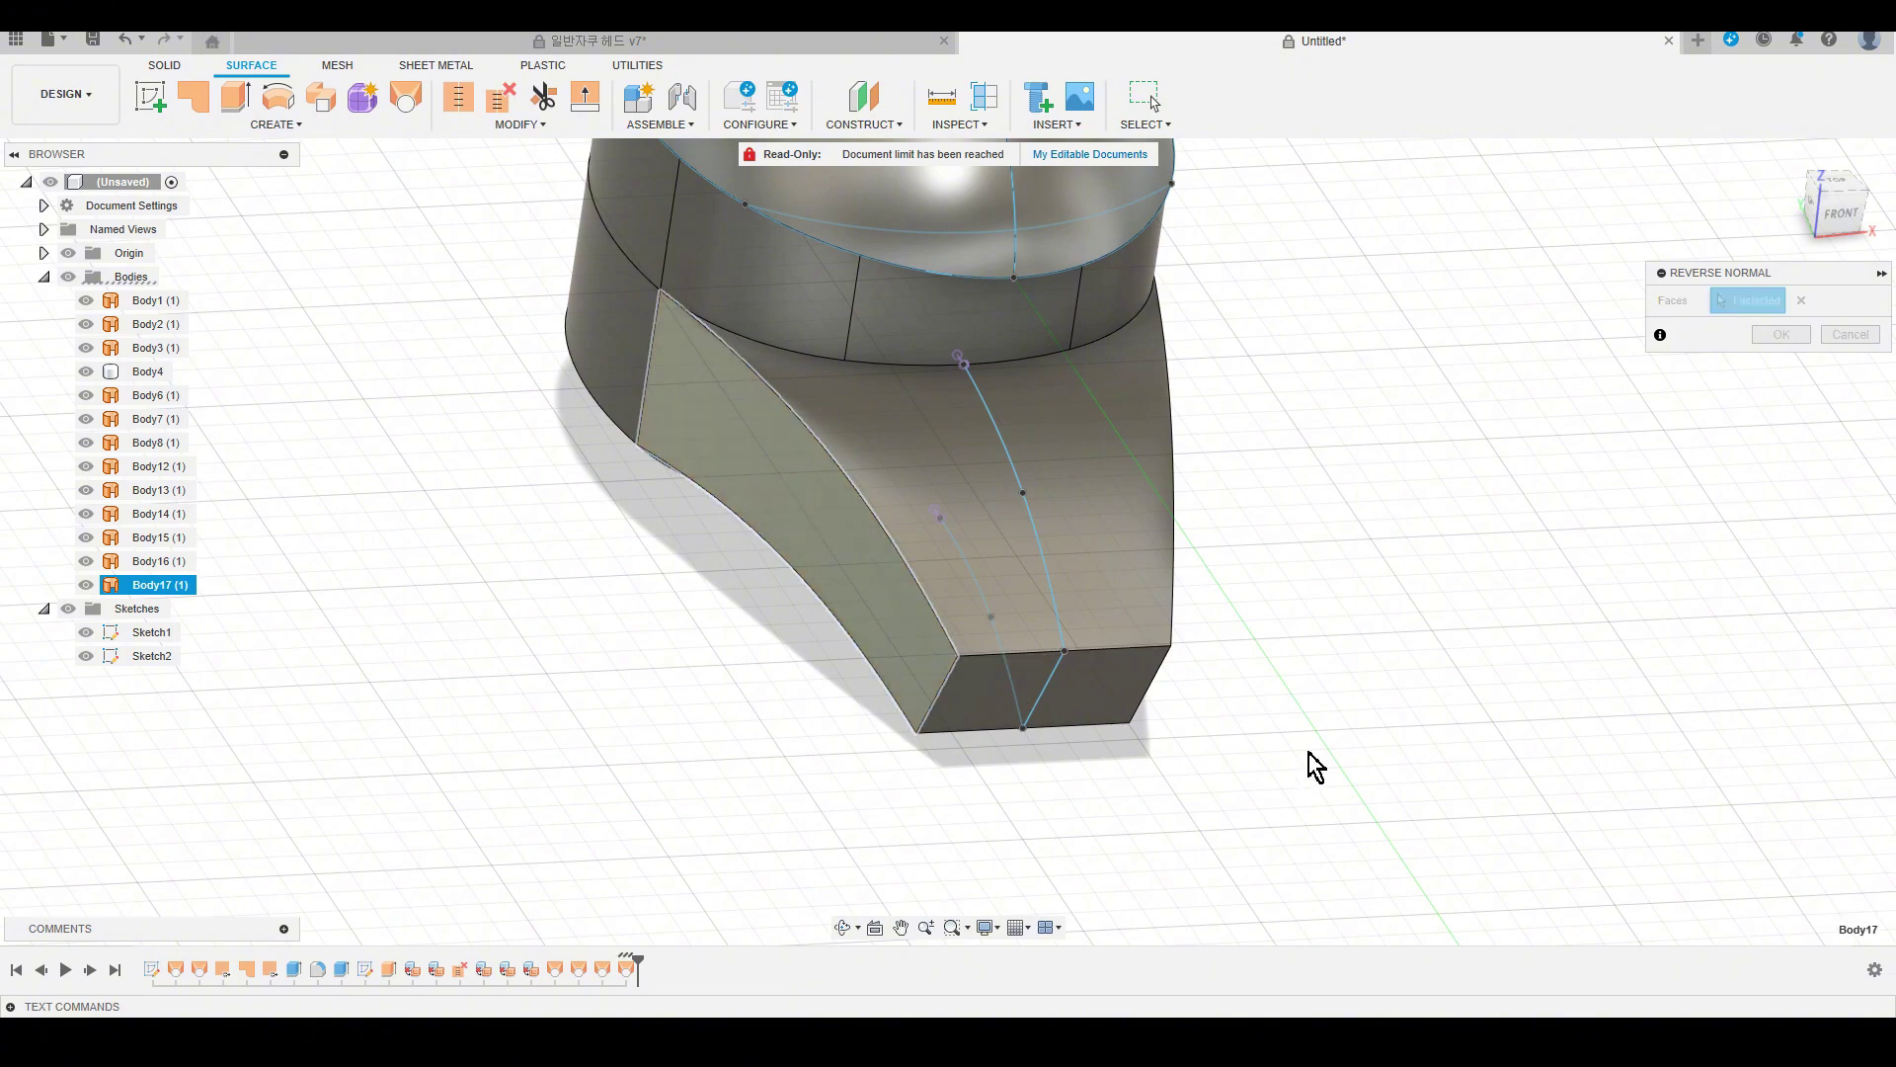
{"action": "middle_click_drag", "start_coordinate": [1307, 766], "coordinate": [1247, 726], "text": "shift"}
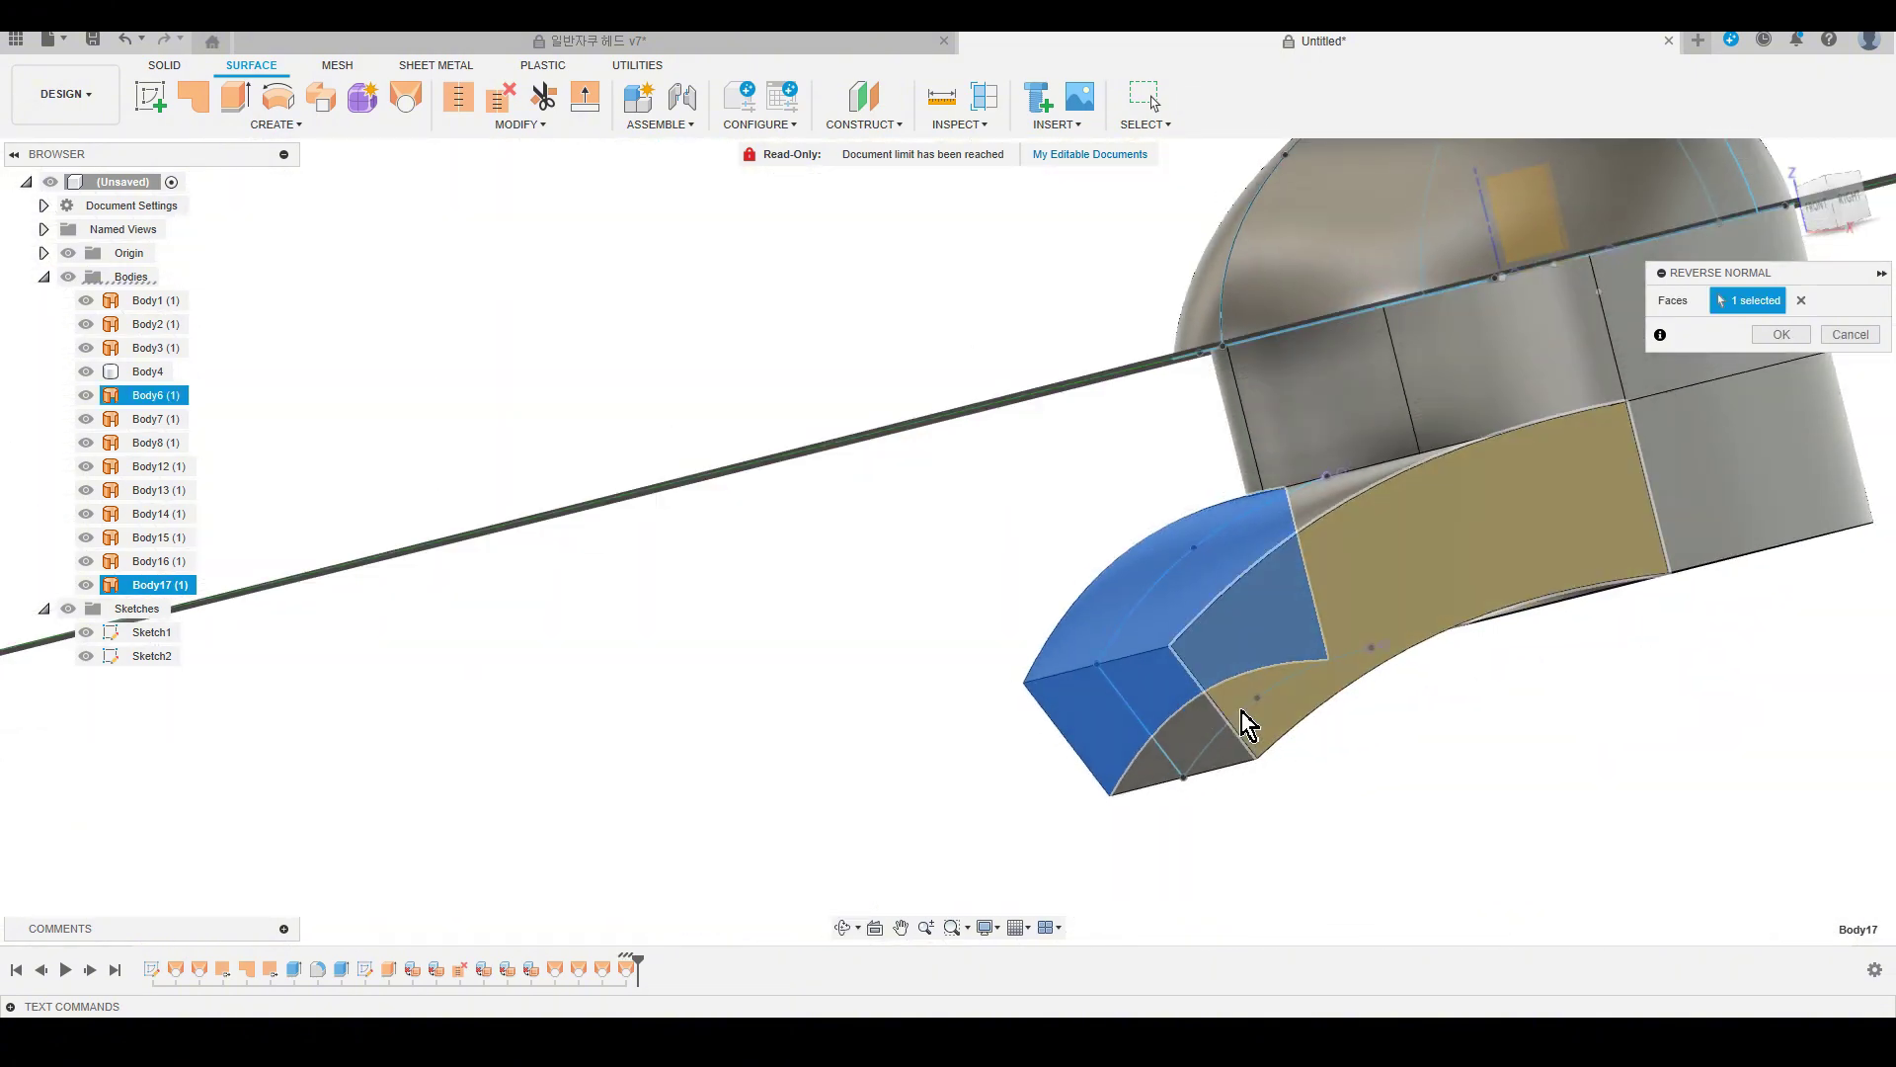
{"action": "left_click", "coordinate": [1788, 334]}
{"action": "mouse_move", "coordinate": [529, 508]}
{"action": "middle_mouse_down", "text": "shift"}
{"action": "mouse_move", "coordinate": [578, 544]}
{"action": "mouse_move", "coordinate": [385, 630]}
{"action": "mouse_move", "coordinate": [1156, 635]}
{"action": "mouse_move", "coordinate": [1253, 487]}
{"action": "middle_mouse_up", "text": "shift"}
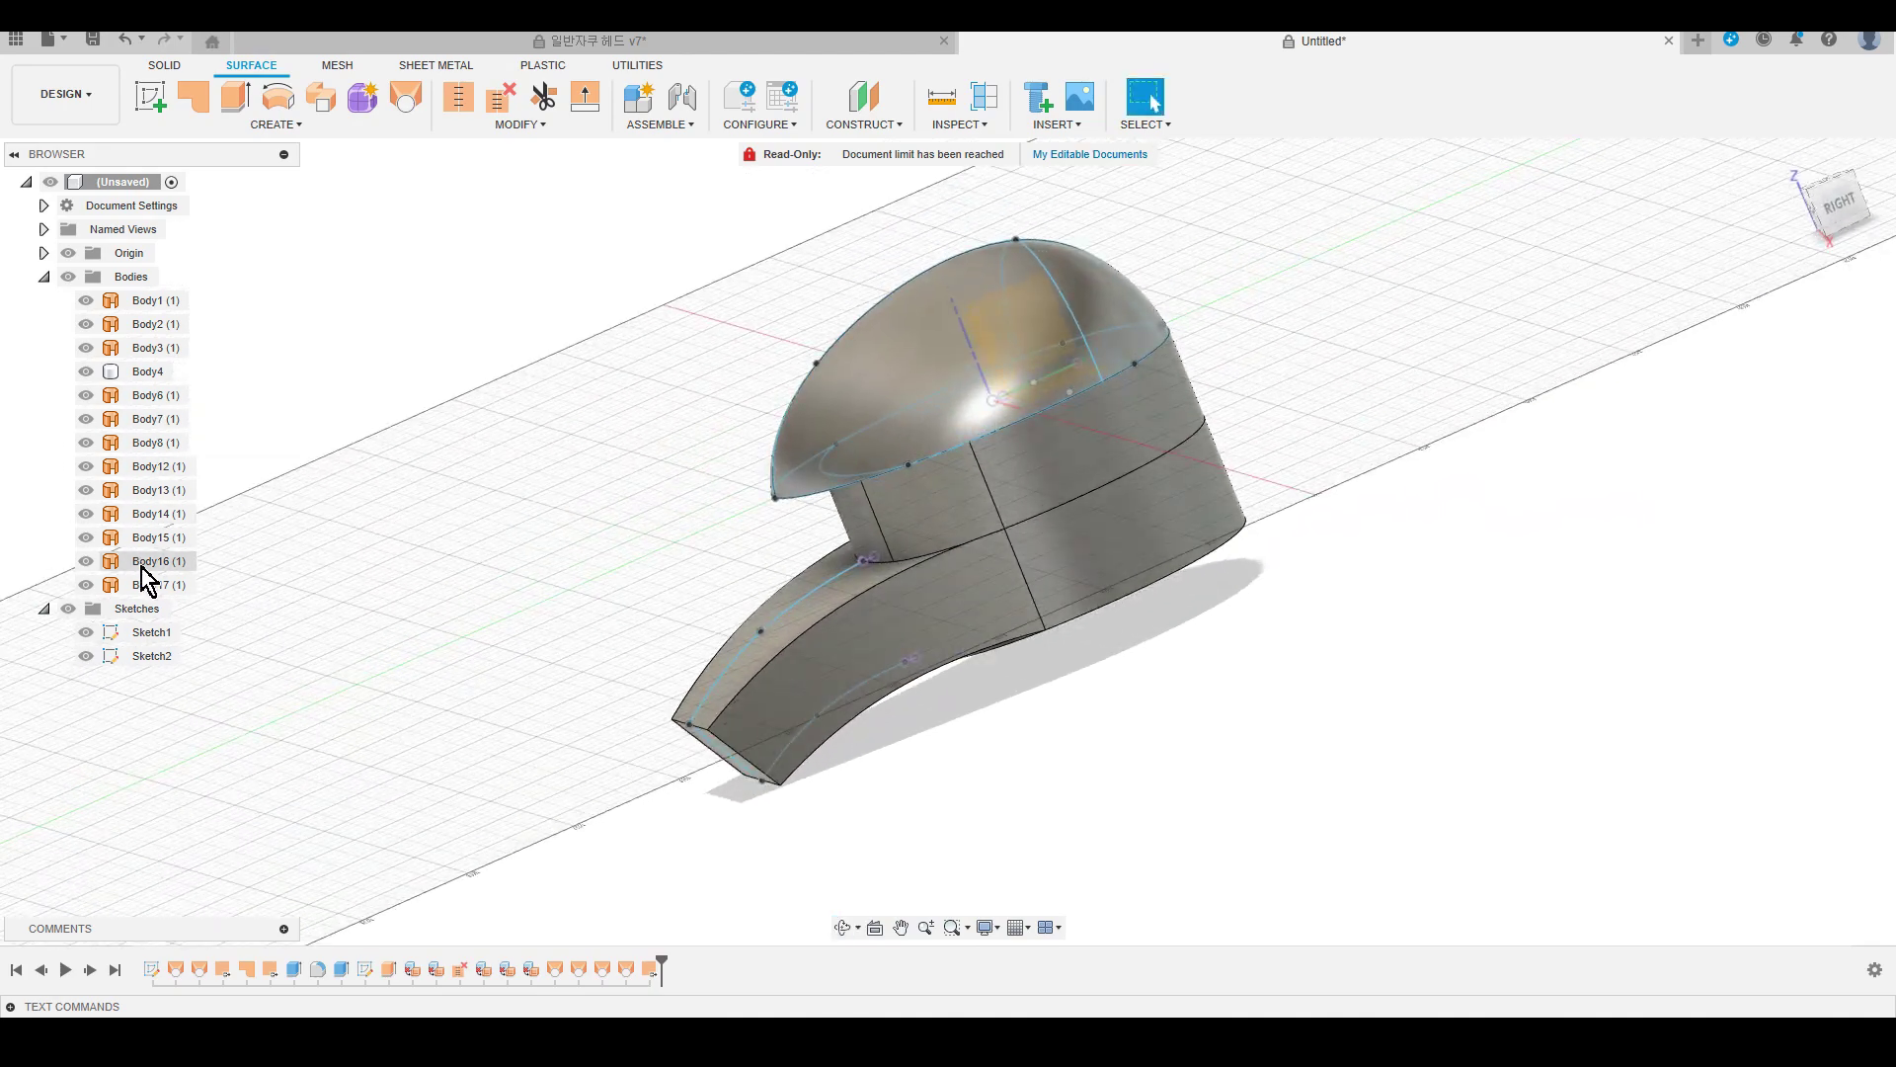
Select the Body16 side wall, flap side faces and bottom circular face of the lower body.
{"action": "left_click", "coordinate": [144, 564]}
{"action": "left_click", "coordinate": [921, 643]}
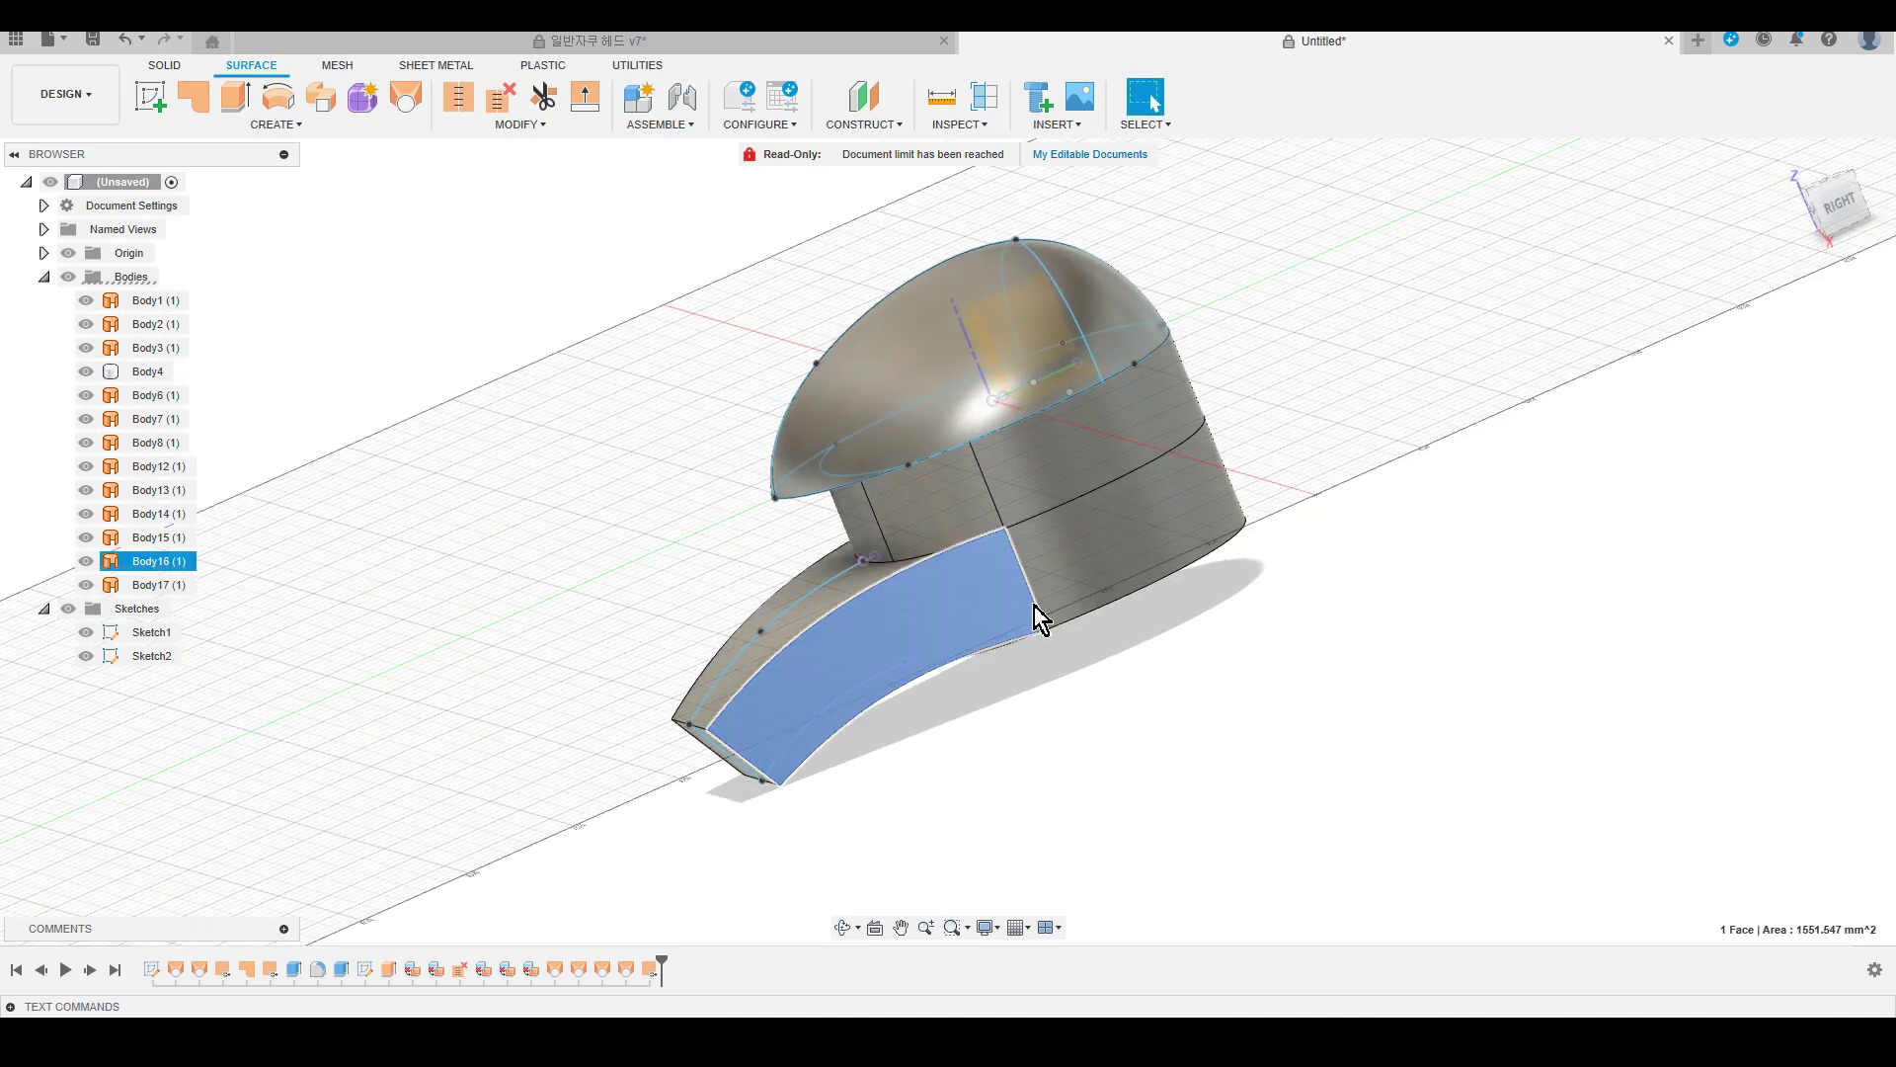
{"action": "middle_click_drag", "start_coordinate": [840, 635], "coordinate": [1113, 826], "text": "shift"}
{"action": "left_click", "coordinate": [883, 626], "text": "ctrl"}
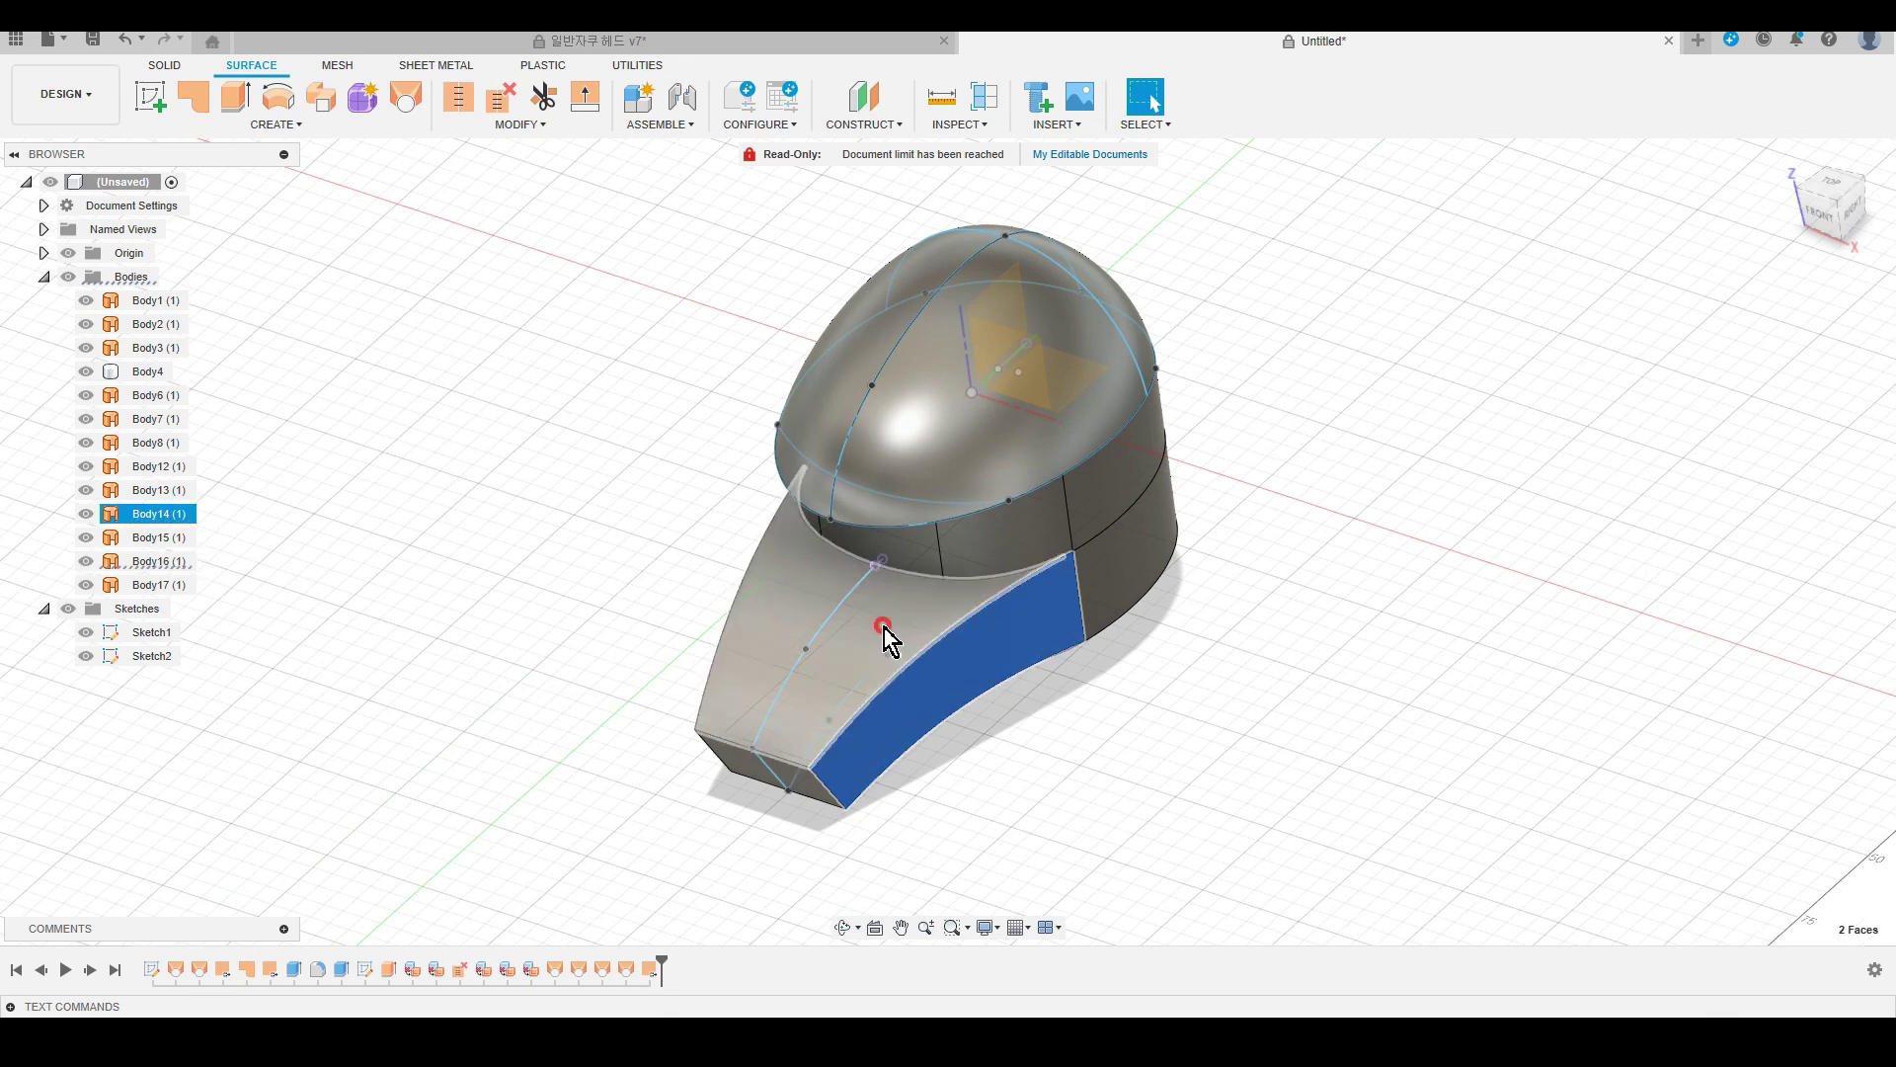
{"action": "middle_click_drag", "start_coordinate": [883, 627], "coordinate": [1135, 763], "text": "shift"}
{"action": "left_click", "coordinate": [884, 559], "text": "ctrl"}
{"action": "mouse_move", "coordinate": [884, 559]}
{"action": "middle_mouse_down", "text": "shift"}
{"action": "mouse_move", "coordinate": [1092, 791]}
{"action": "mouse_move", "coordinate": [901, 592]}
{"action": "mouse_move", "coordinate": [995, 791]}
{"action": "mouse_move", "coordinate": [958, 479]}
{"action": "mouse_move", "coordinate": [1274, 606]}
{"action": "mouse_move", "coordinate": [956, 726]}
{"action": "middle_mouse_up", "text": "shift"}
{"action": "left_click", "coordinate": [902, 593], "text": "ctrl"}
{"action": "left_click", "coordinate": [956, 726], "text": "ctrl"}
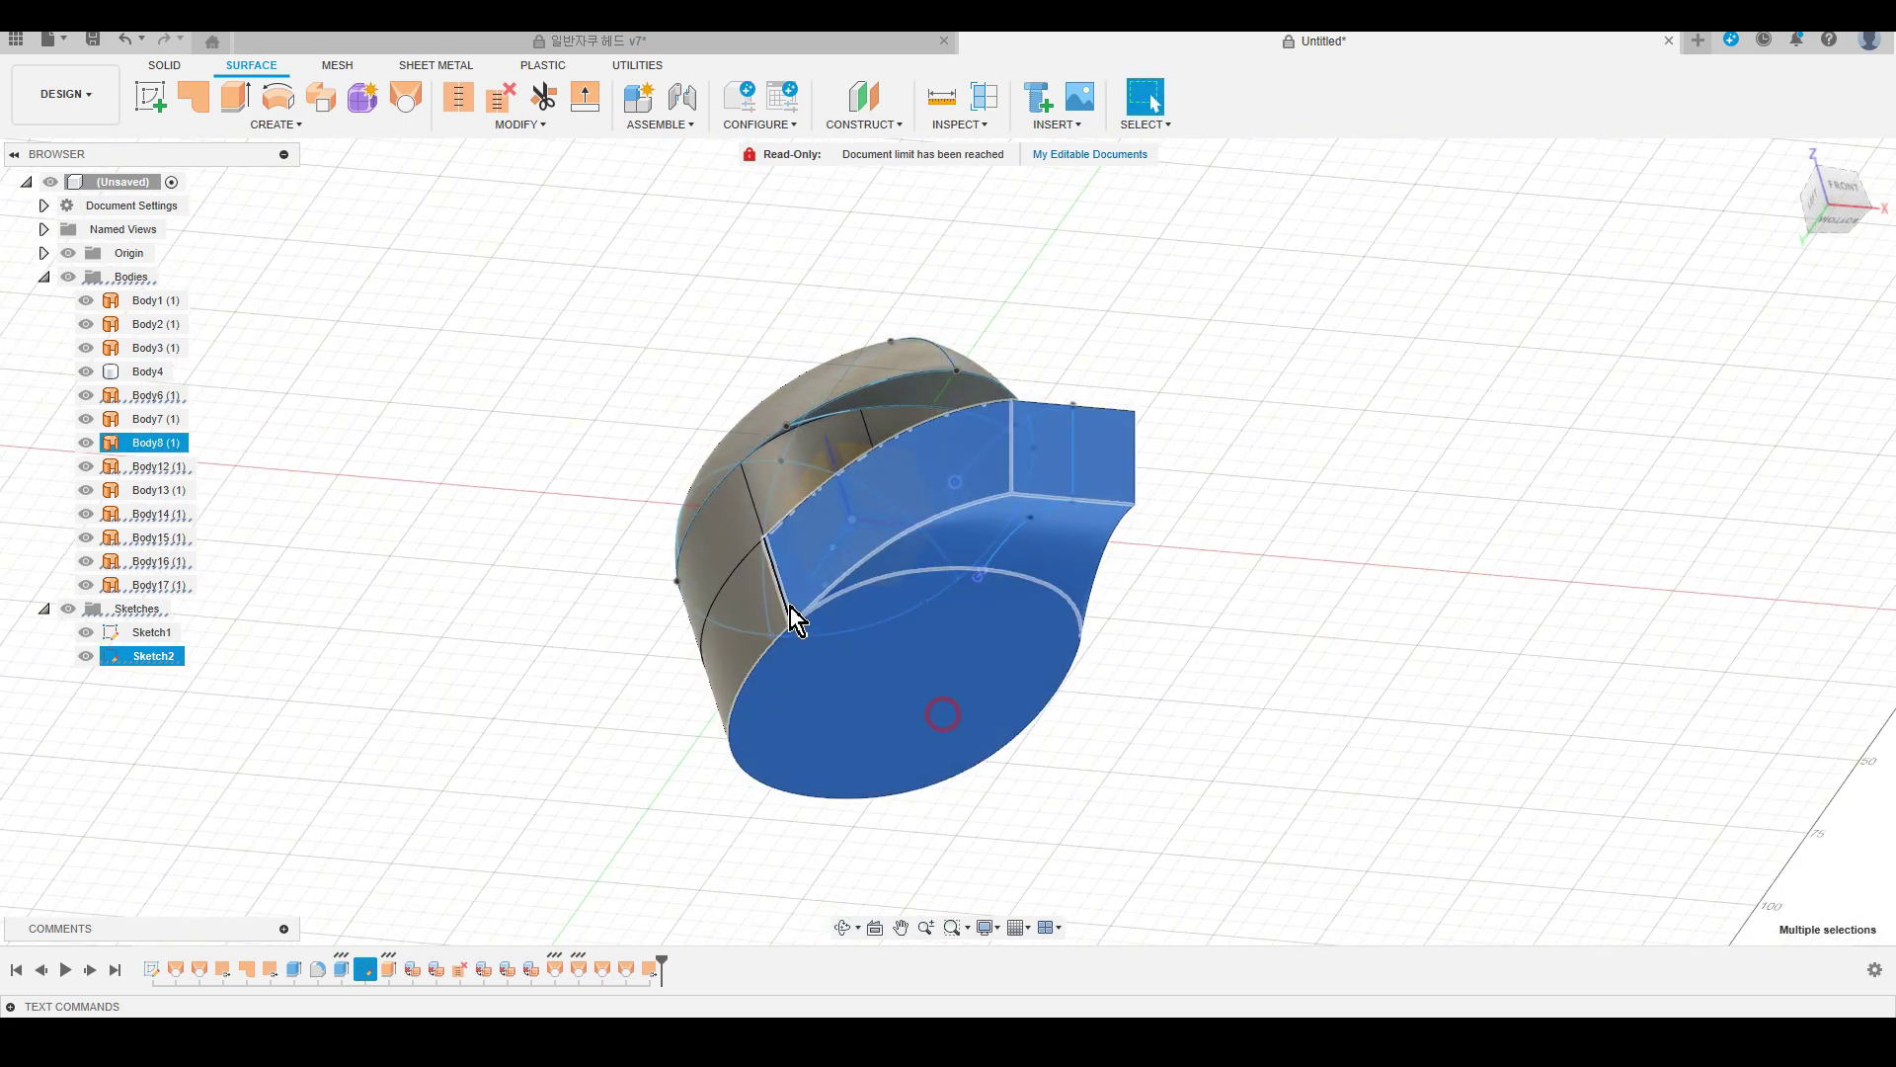
{"action": "mouse_move", "coordinate": [830, 661]}
{"action": "middle_mouse_down", "text": "shift"}
{"action": "mouse_move", "coordinate": [1135, 622]}
{"action": "mouse_move", "coordinate": [1152, 724]}
{"action": "mouse_move", "coordinate": [1149, 676]}
{"action": "mouse_move", "coordinate": [1245, 736]}
{"action": "mouse_move", "coordinate": [1297, 704]}
{"action": "middle_mouse_up", "text": "shift"}
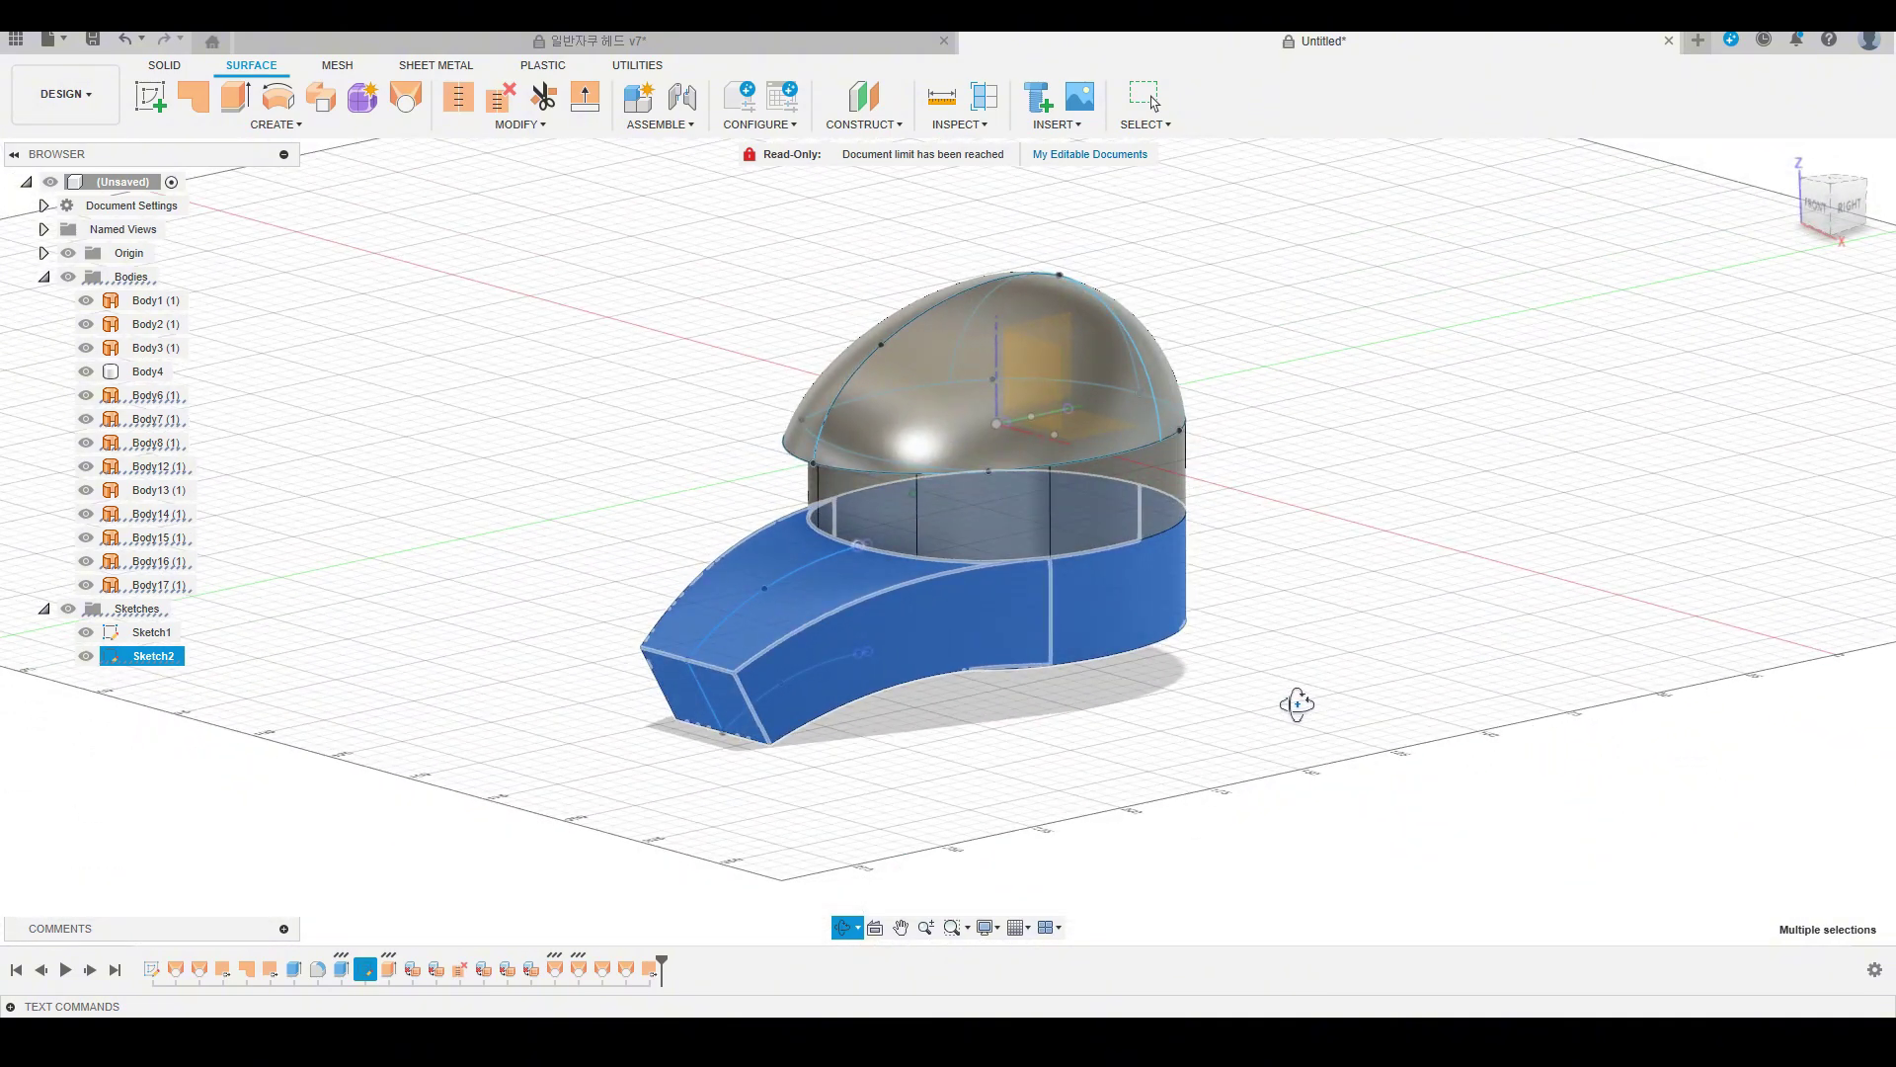
Hide the glass Body4 and add the lower body's top face to the selection.
{"action": "left_click", "coordinate": [138, 371]}
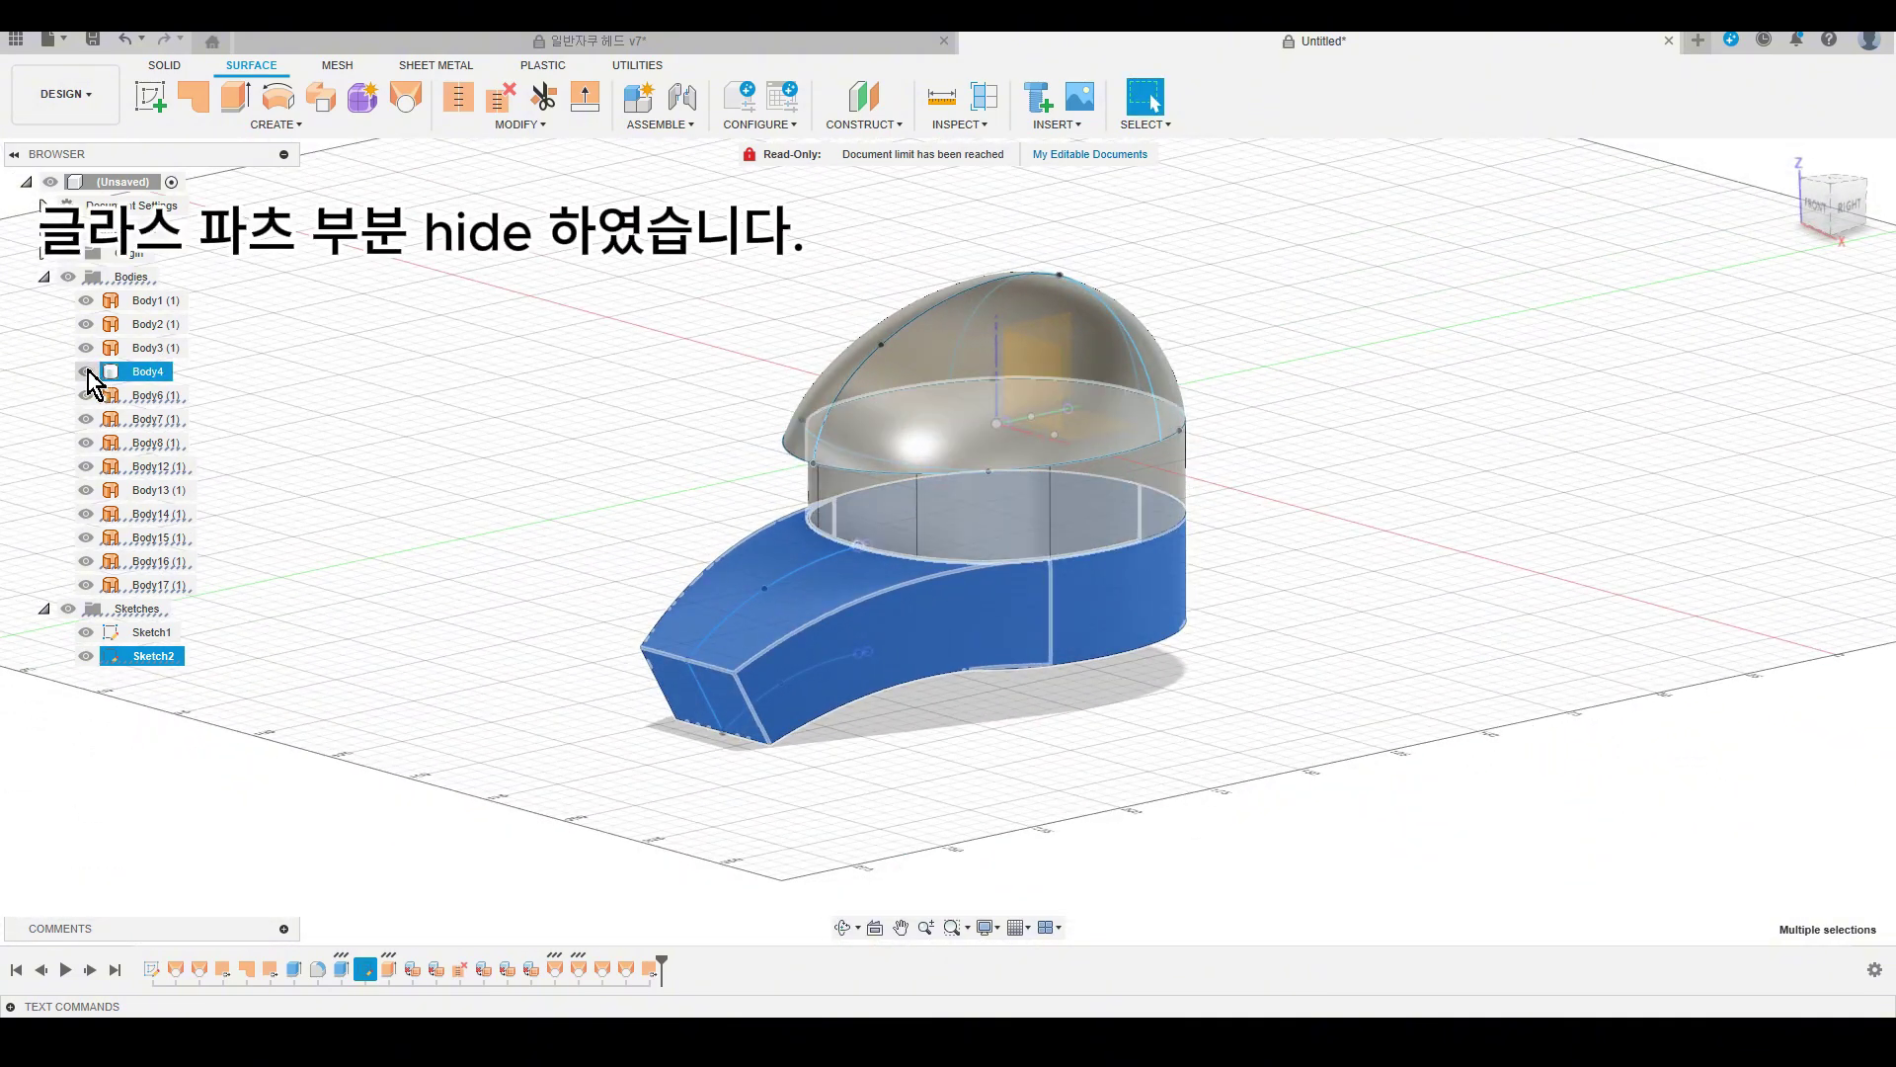
{"action": "left_click", "coordinate": [86, 372]}
{"action": "middle_click_drag", "start_coordinate": [1228, 762], "coordinate": [1092, 572], "text": "shift"}
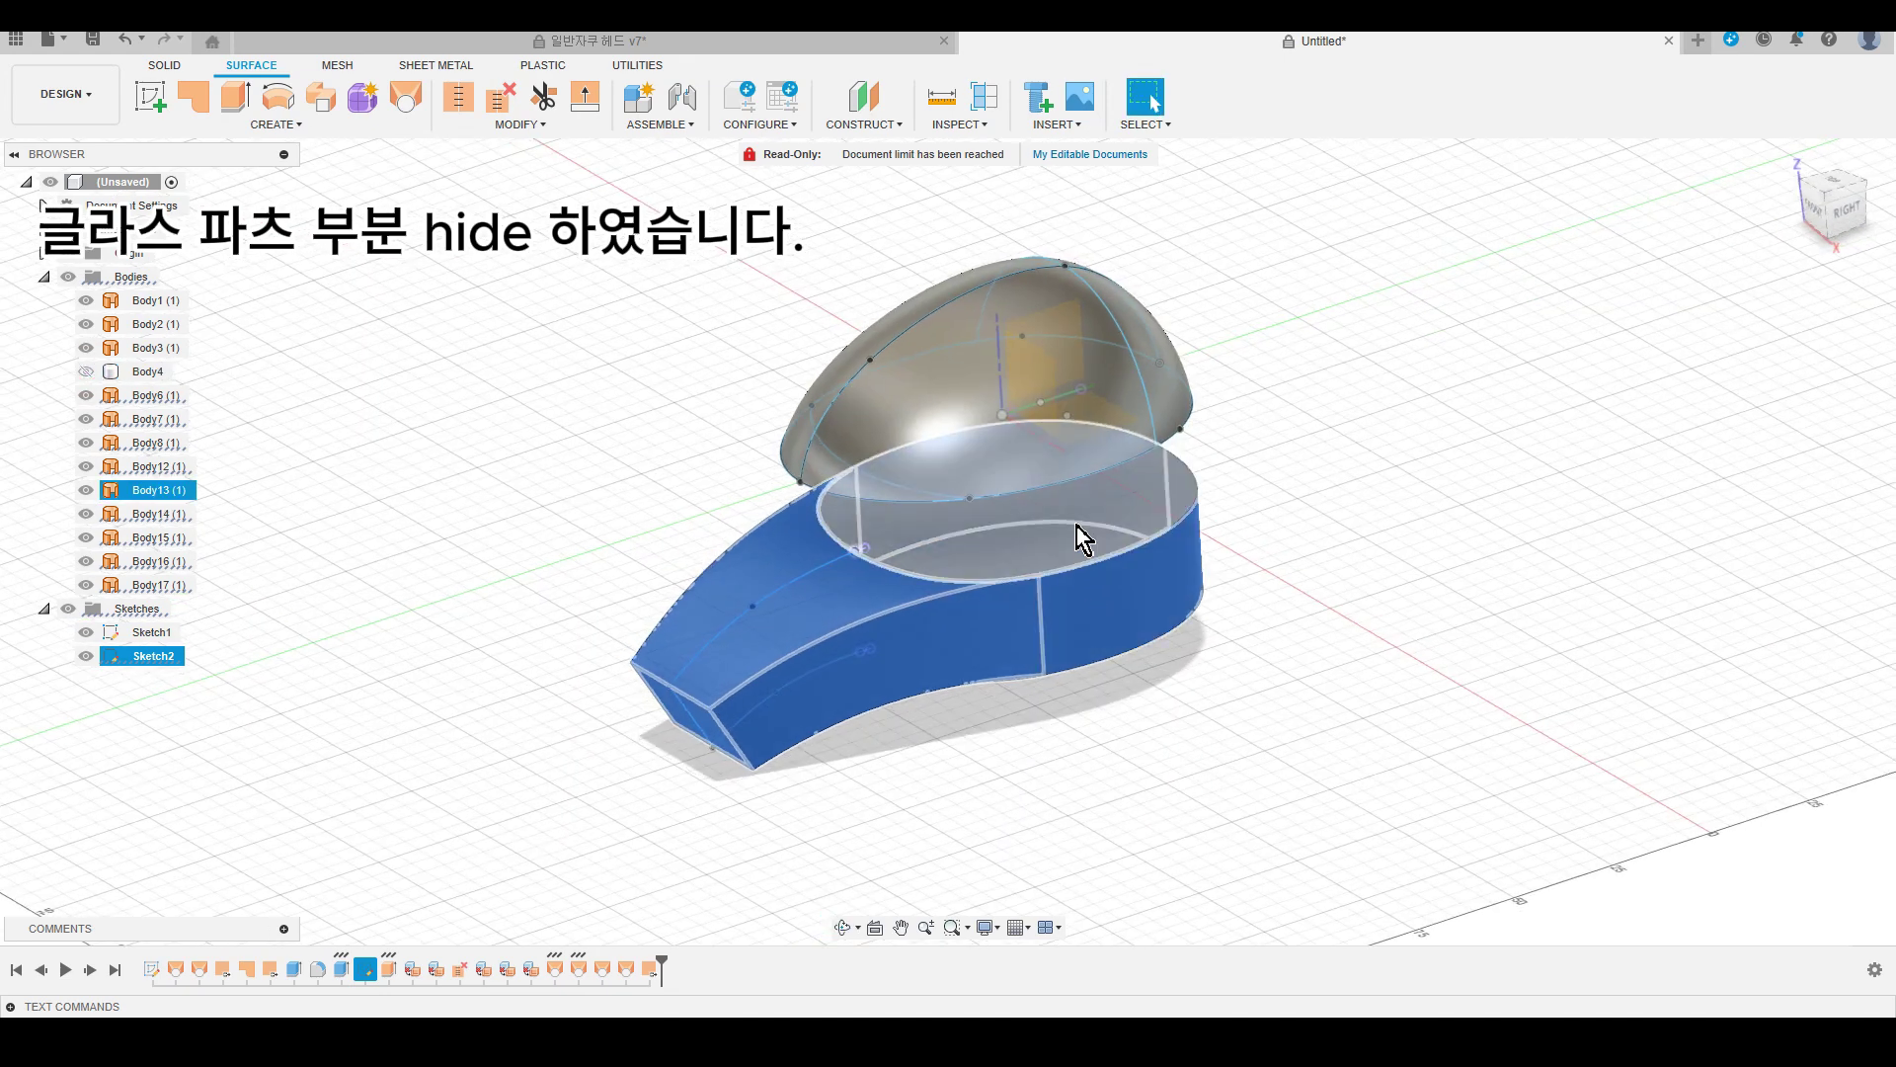
{"action": "left_click", "coordinate": [1085, 539], "text": "ctrl"}
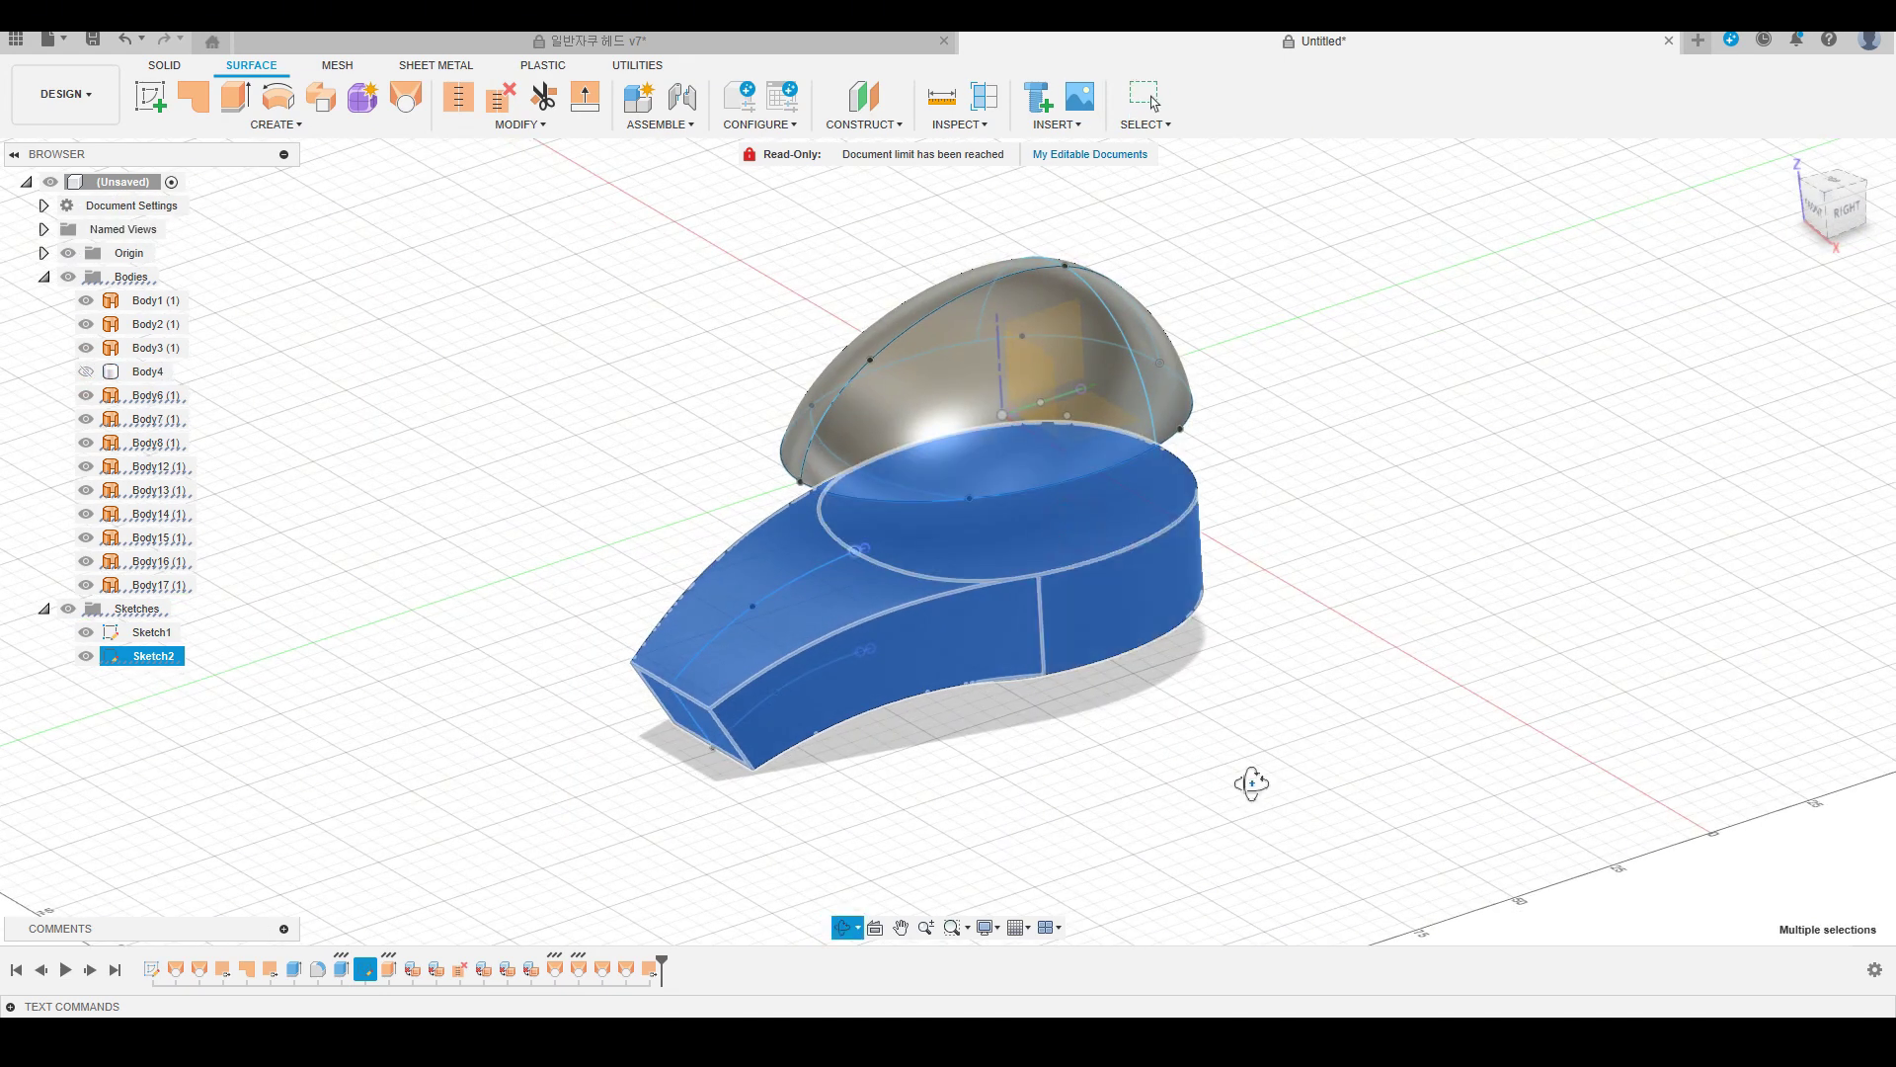
{"action": "middle_click_drag", "start_coordinate": [1248, 783], "coordinate": [783, 338], "text": "shift"}
Stitch the nine selected lower surfaces into solid Body18.
{"action": "left_click", "coordinate": [459, 99]}
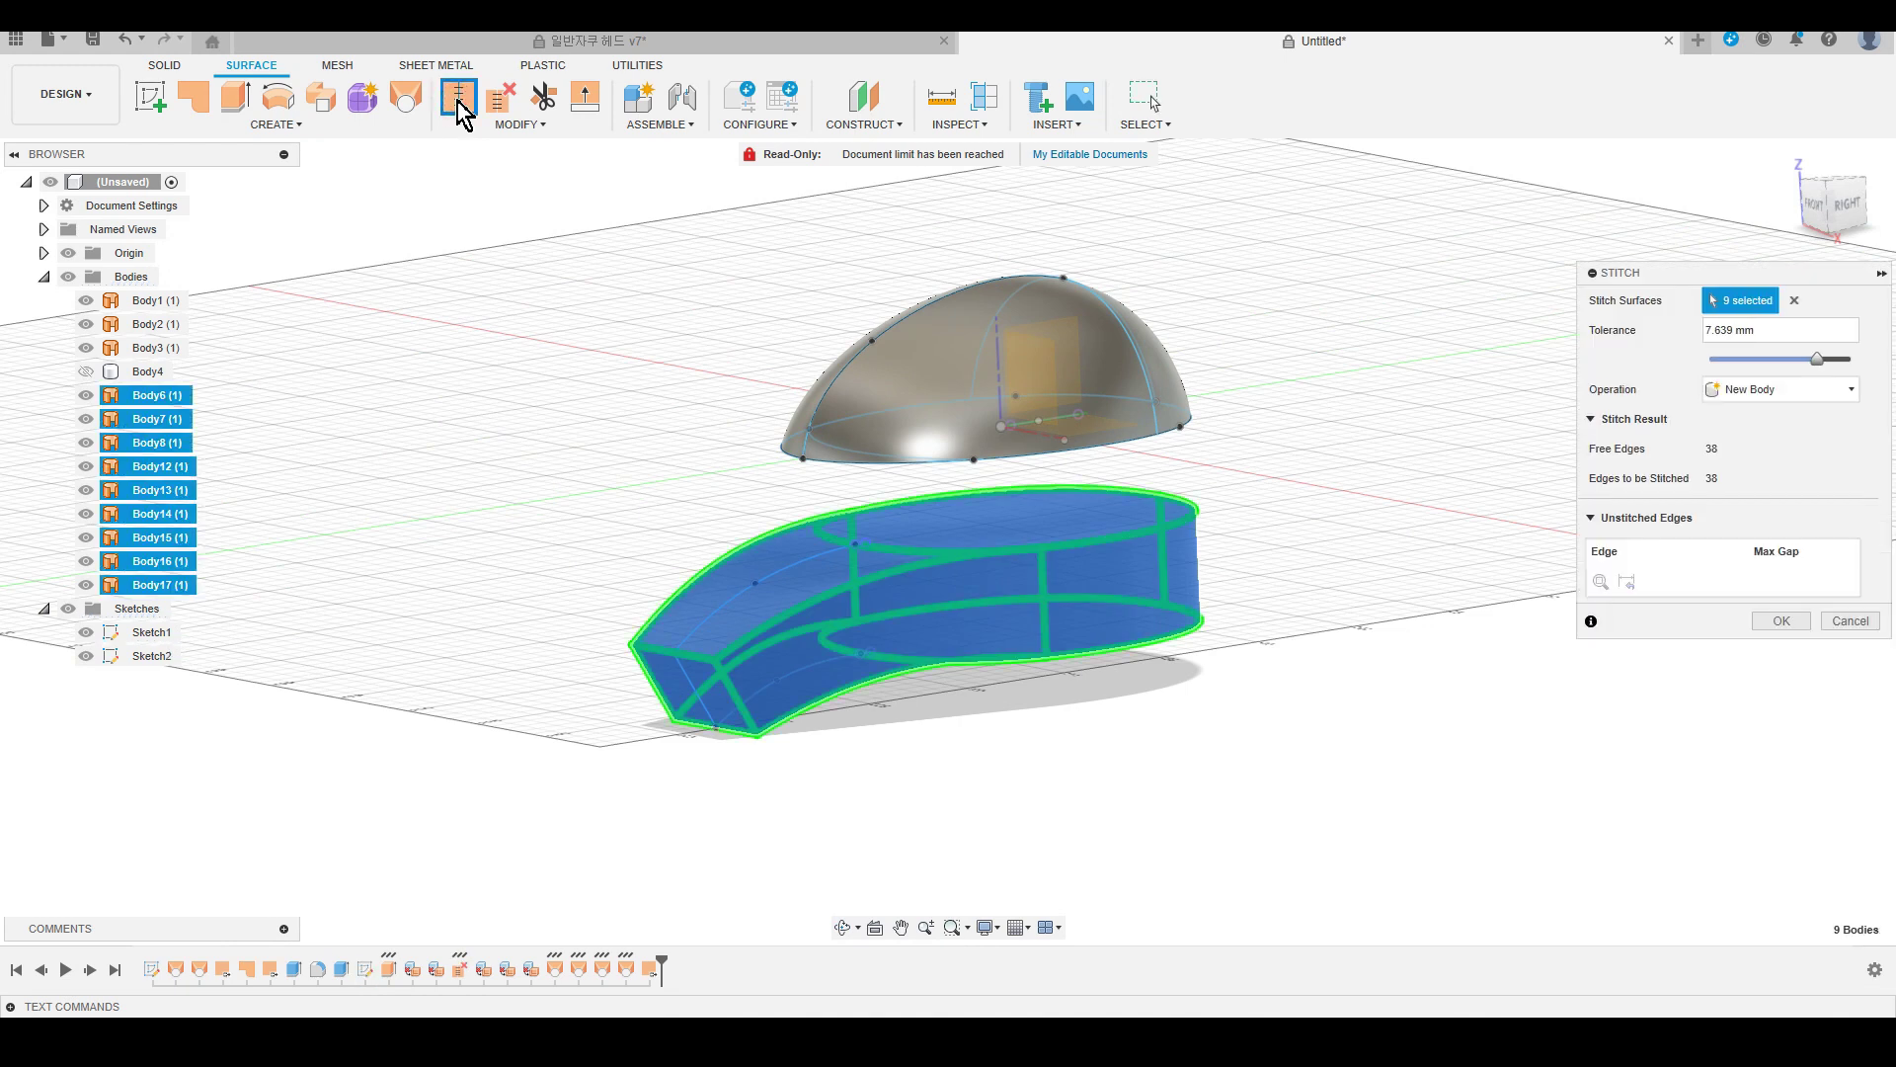
{"action": "left_click", "coordinate": [1783, 620]}
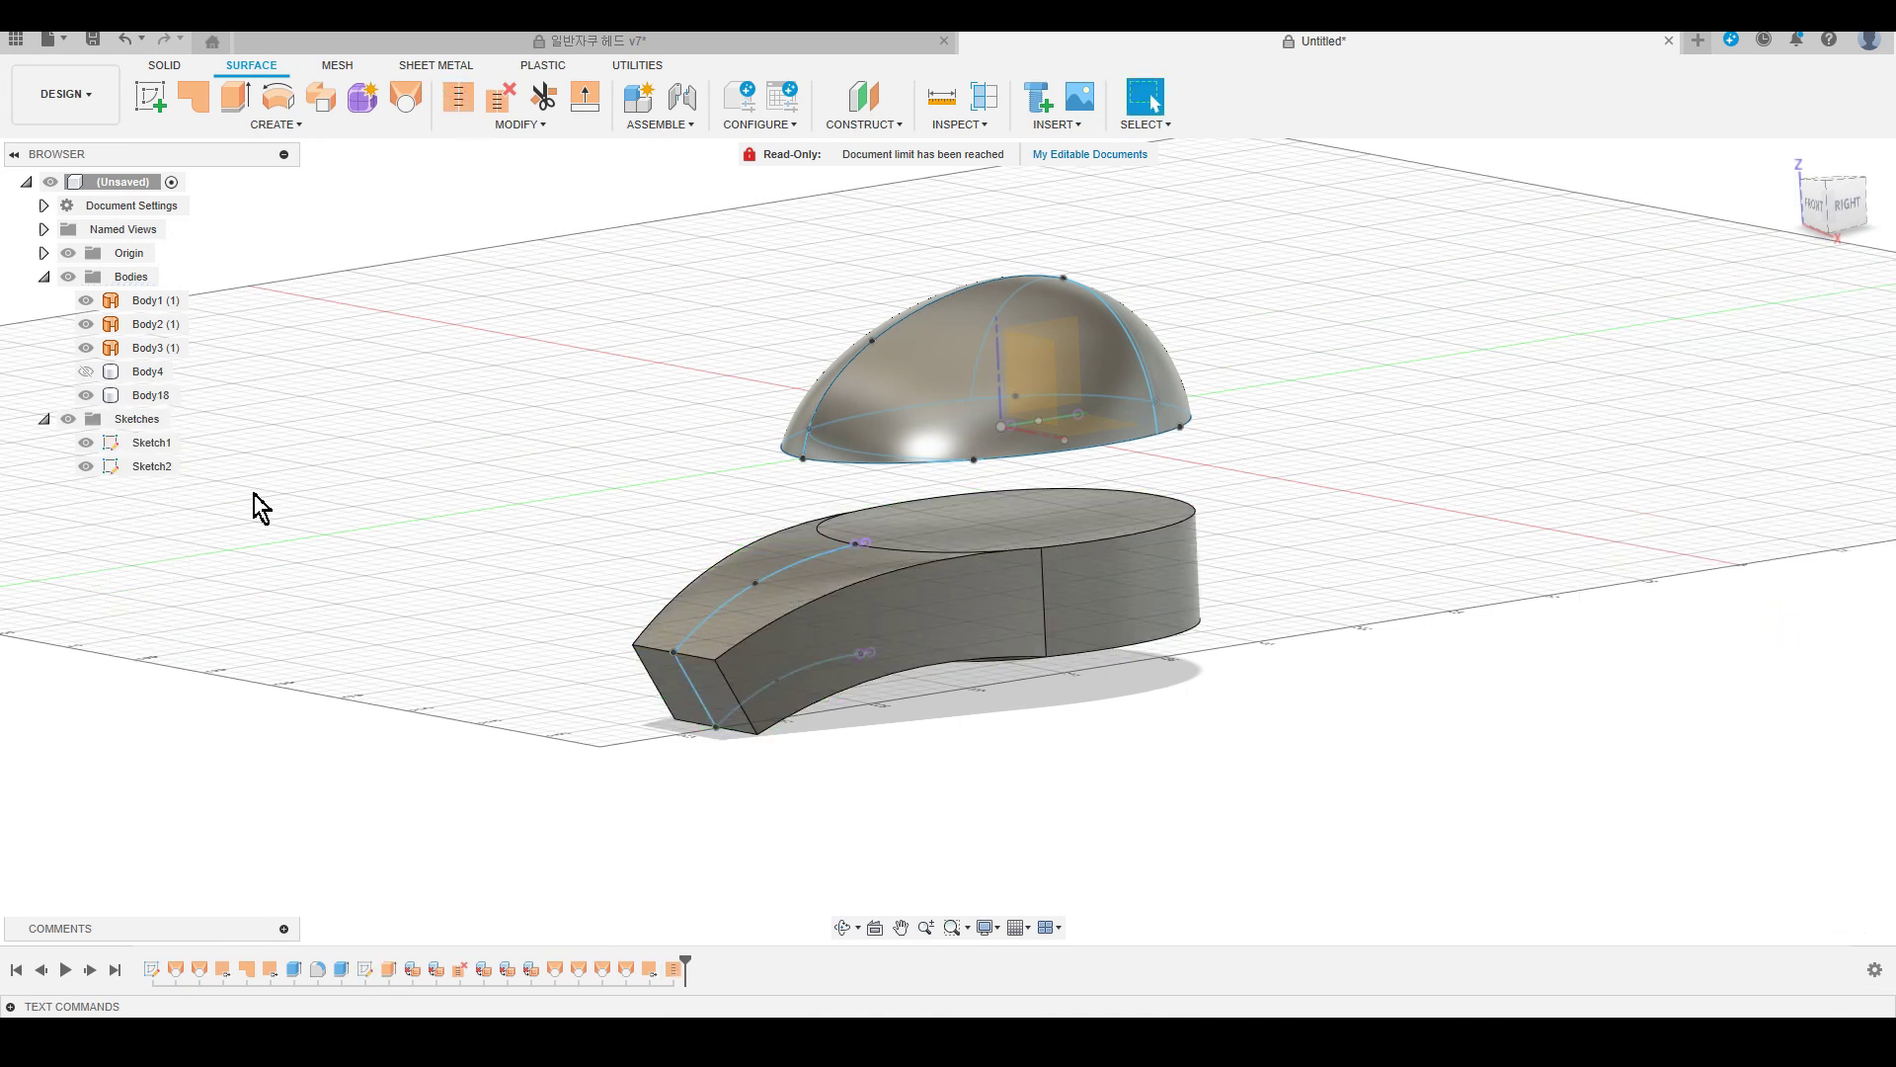
{"action": "left_click", "coordinate": [143, 396]}
{"action": "middle_click_drag", "start_coordinate": [278, 431], "coordinate": [386, 402], "text": "shift"}
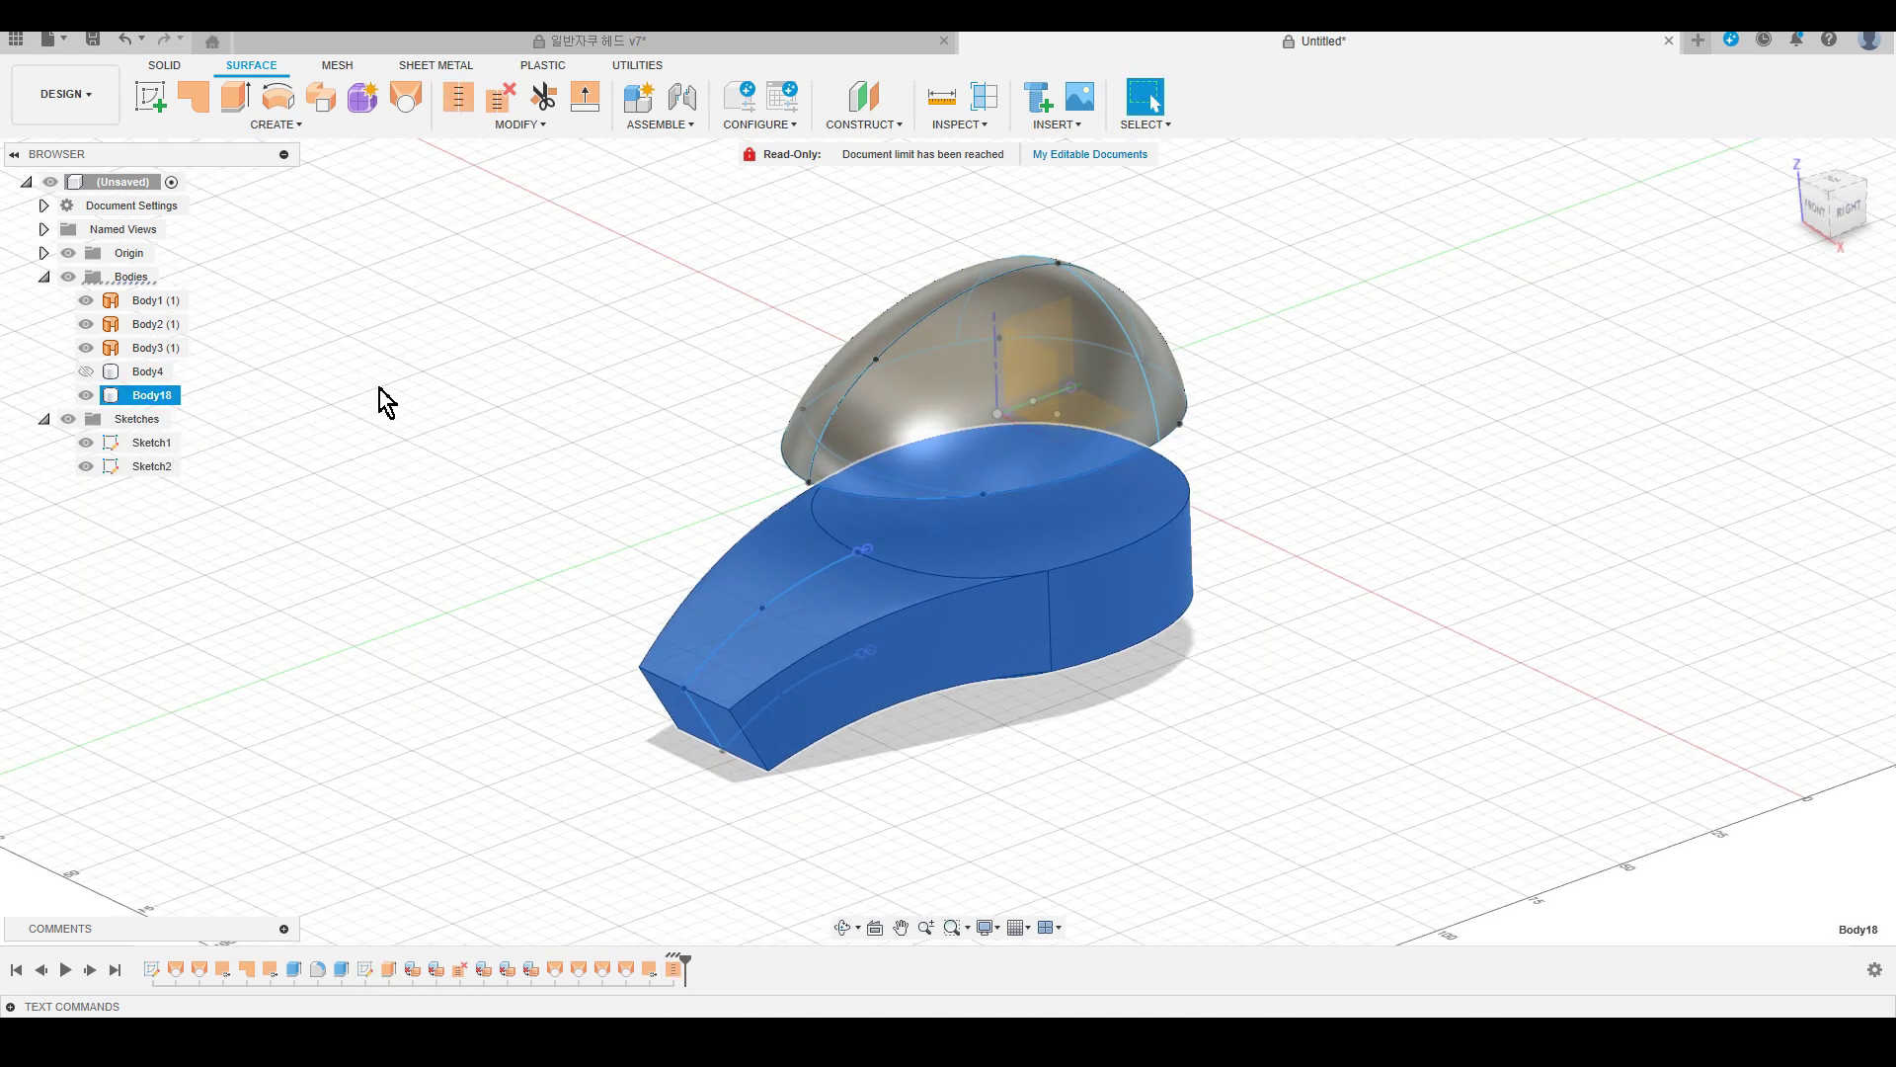
Stitch the dome surfaces Body1–Body3 into Body19.
{"action": "left_click", "coordinate": [149, 301]}
{"action": "left_click", "coordinate": [158, 348]}
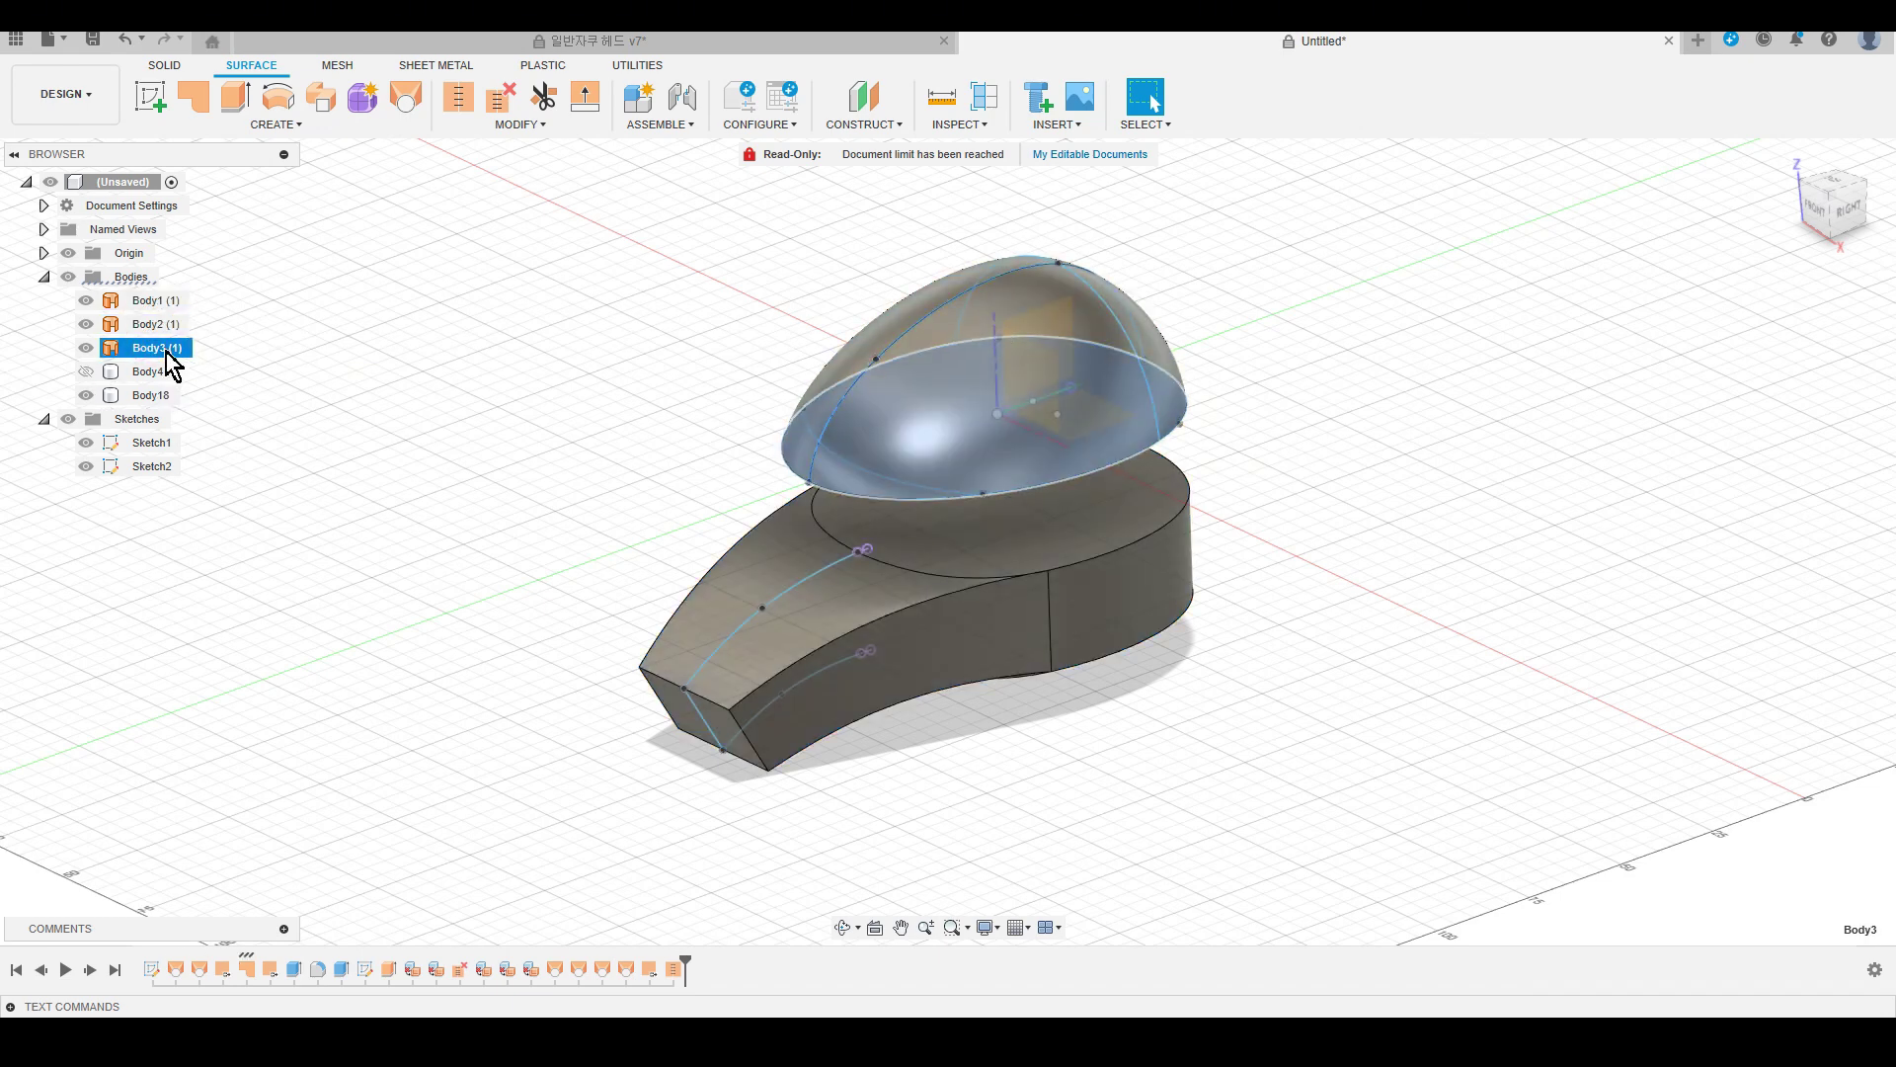
{"action": "left_click", "coordinate": [170, 302]}
{"action": "left_click", "coordinate": [170, 348], "text": "shift"}
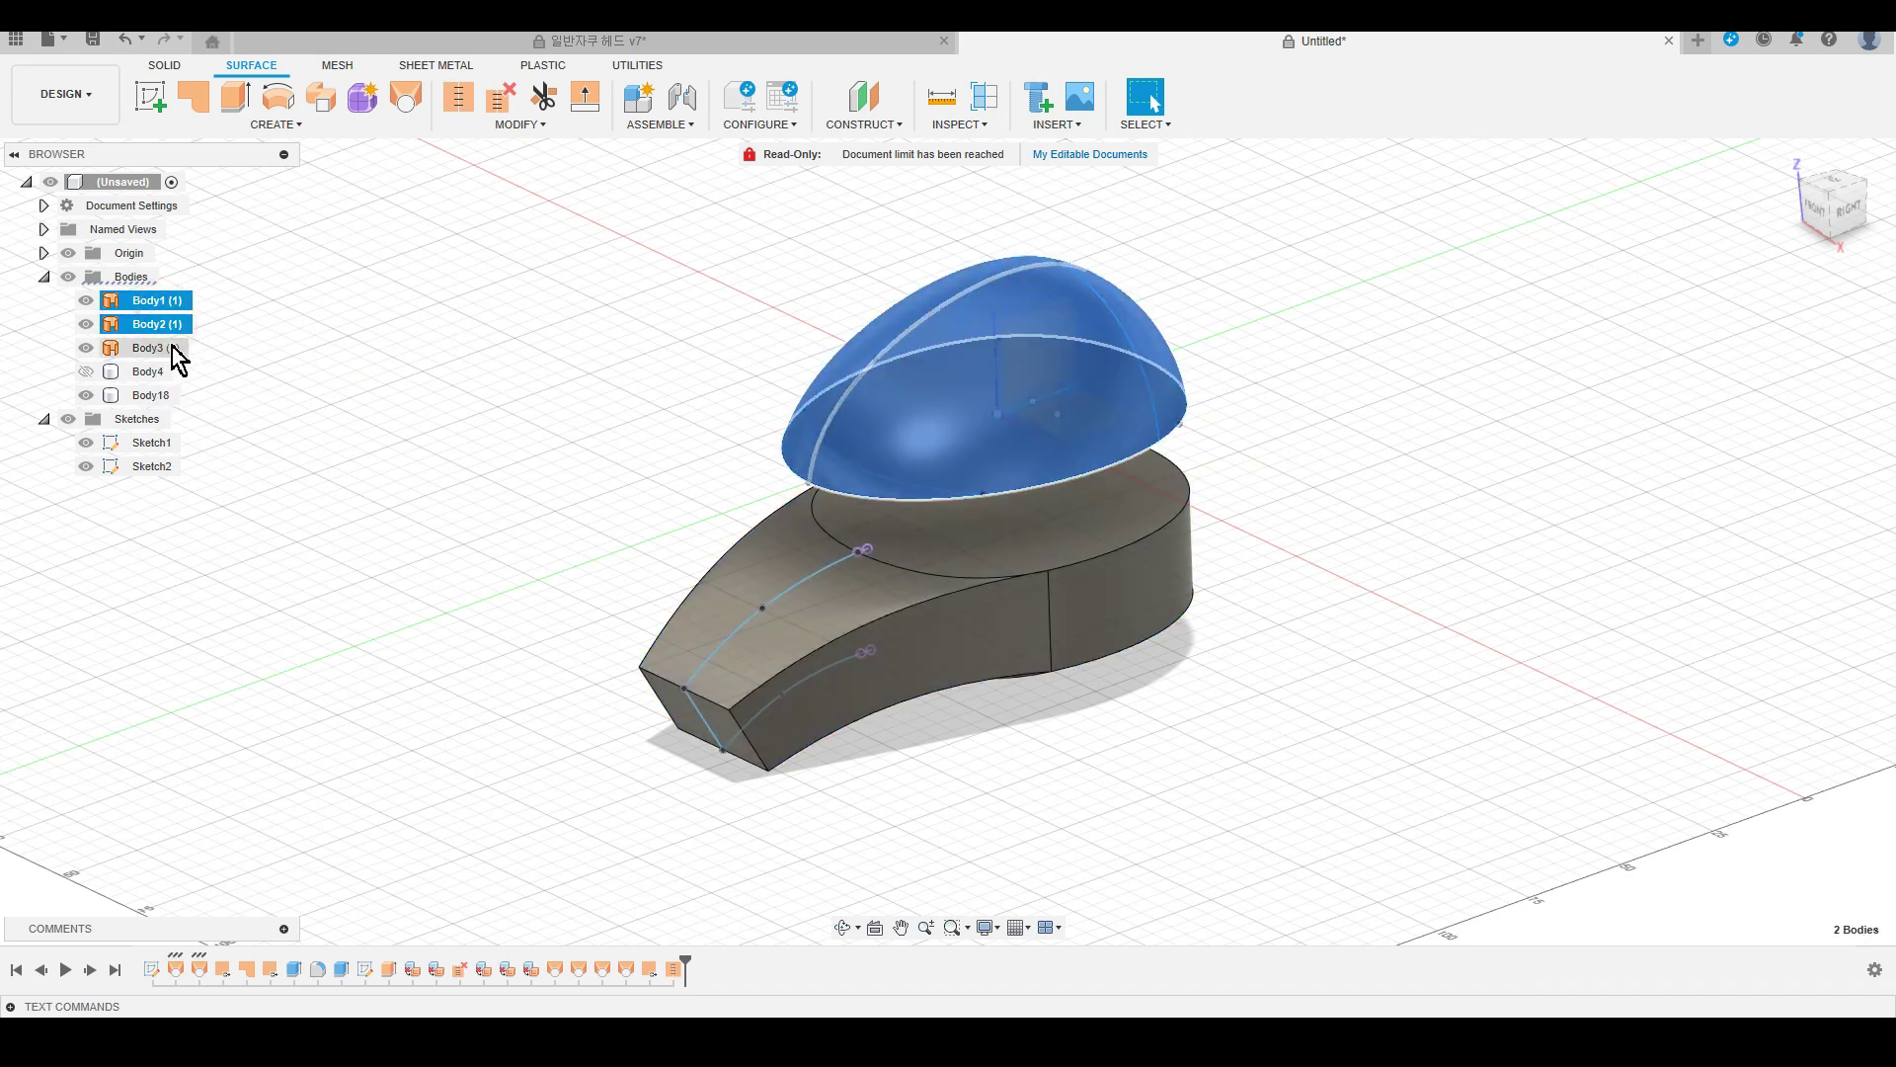
{"action": "left_click", "coordinate": [457, 106]}
{"action": "left_click", "coordinate": [1797, 620]}
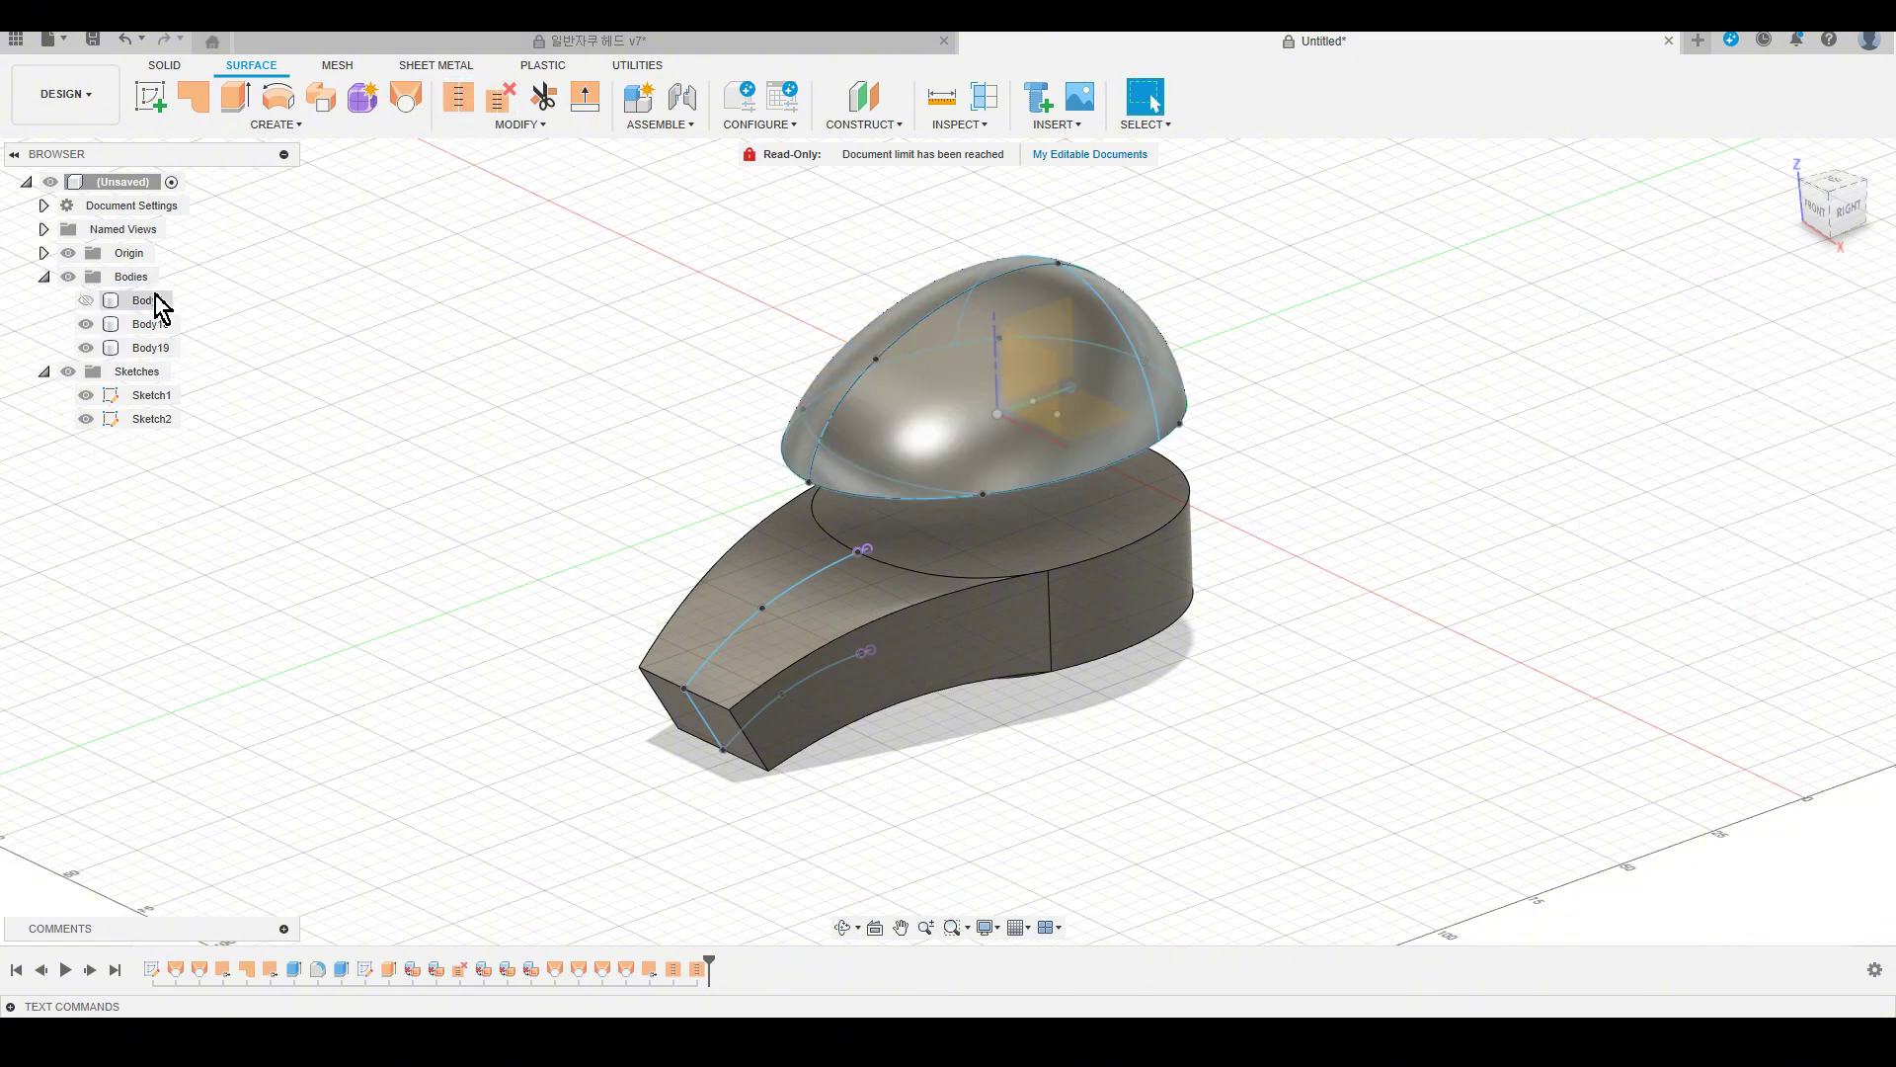
Inspect and select the stitched lower Body18 from front and top views.
{"action": "mouse_move", "coordinate": [1016, 712]}
{"action": "middle_mouse_down", "text": "shift"}
{"action": "mouse_move", "coordinate": [1058, 753]}
{"action": "mouse_move", "coordinate": [1071, 826]}
{"action": "middle_mouse_up", "text": "shift"}
{"action": "middle_click_drag", "start_coordinate": [1790, 269], "coordinate": [1270, 689], "text": "shift"}
{"action": "left_click", "coordinate": [817, 677]}
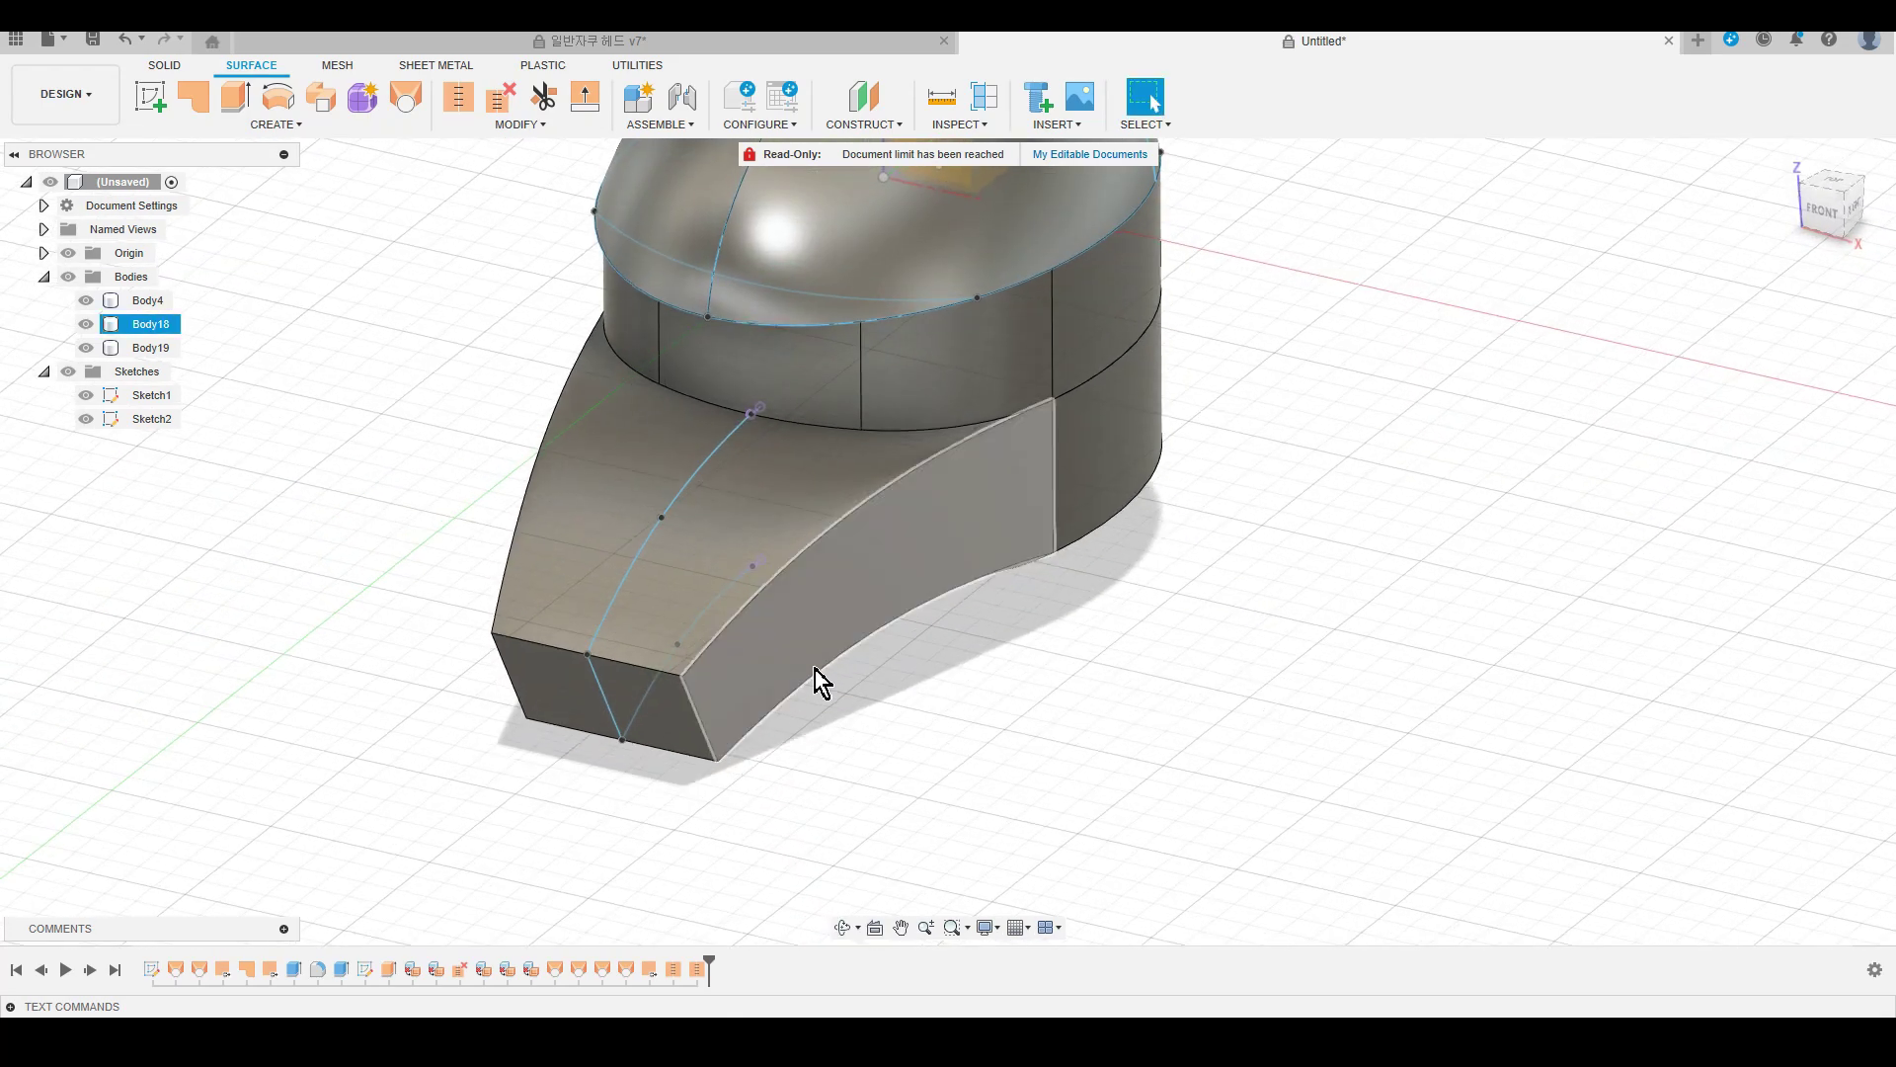
{"action": "key", "text": "Escape"}
{"action": "mouse_move", "coordinate": [863, 685]}
{"action": "middle_mouse_down", "text": "shift"}
{"action": "mouse_move", "coordinate": [1070, 754]}
{"action": "mouse_move", "coordinate": [1045, 766]}
{"action": "mouse_move", "coordinate": [1175, 795]}
{"action": "mouse_move", "coordinate": [1177, 580]}
{"action": "middle_mouse_up", "text": "shift"}
{"action": "scroll", "coordinate": [1130, 533], "scroll_direction": "down", "scroll_amount": 2}
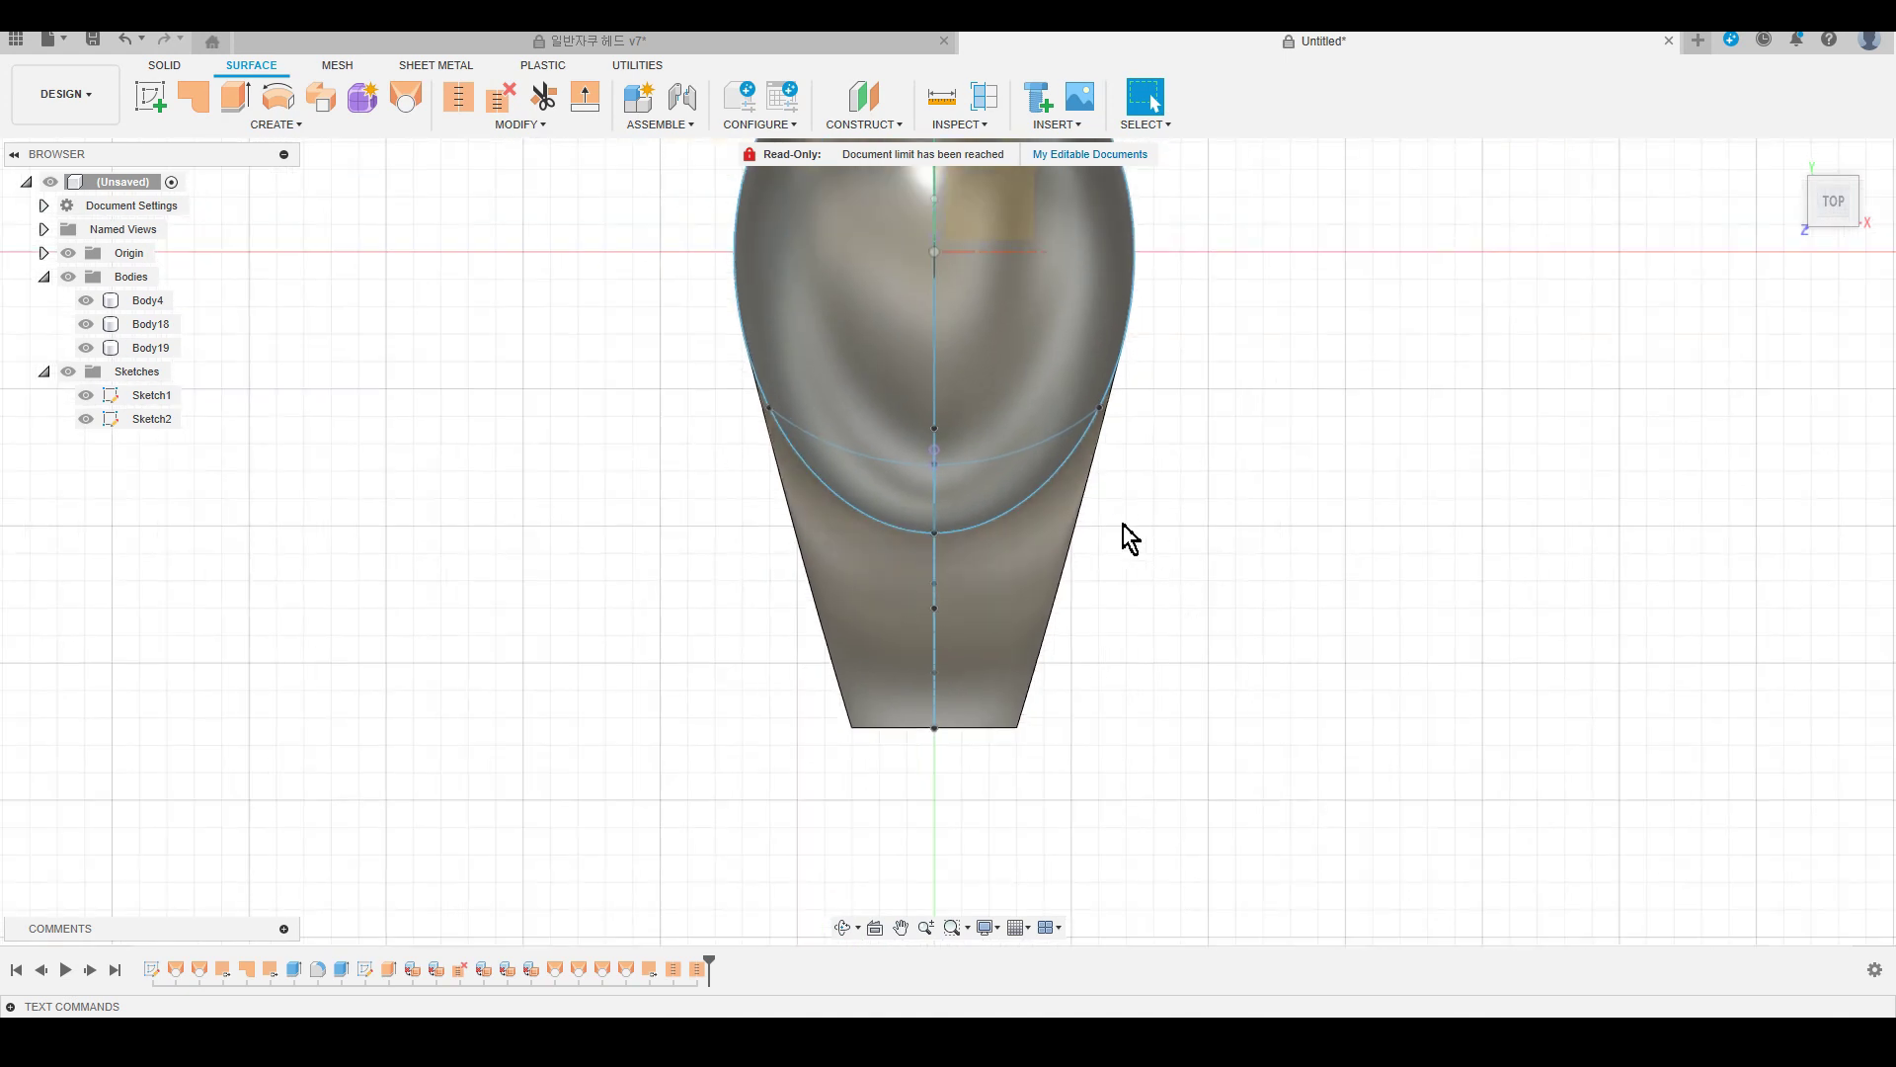
{"action": "left_click", "coordinate": [776, 457]}
{"action": "left_click", "coordinate": [780, 449]}
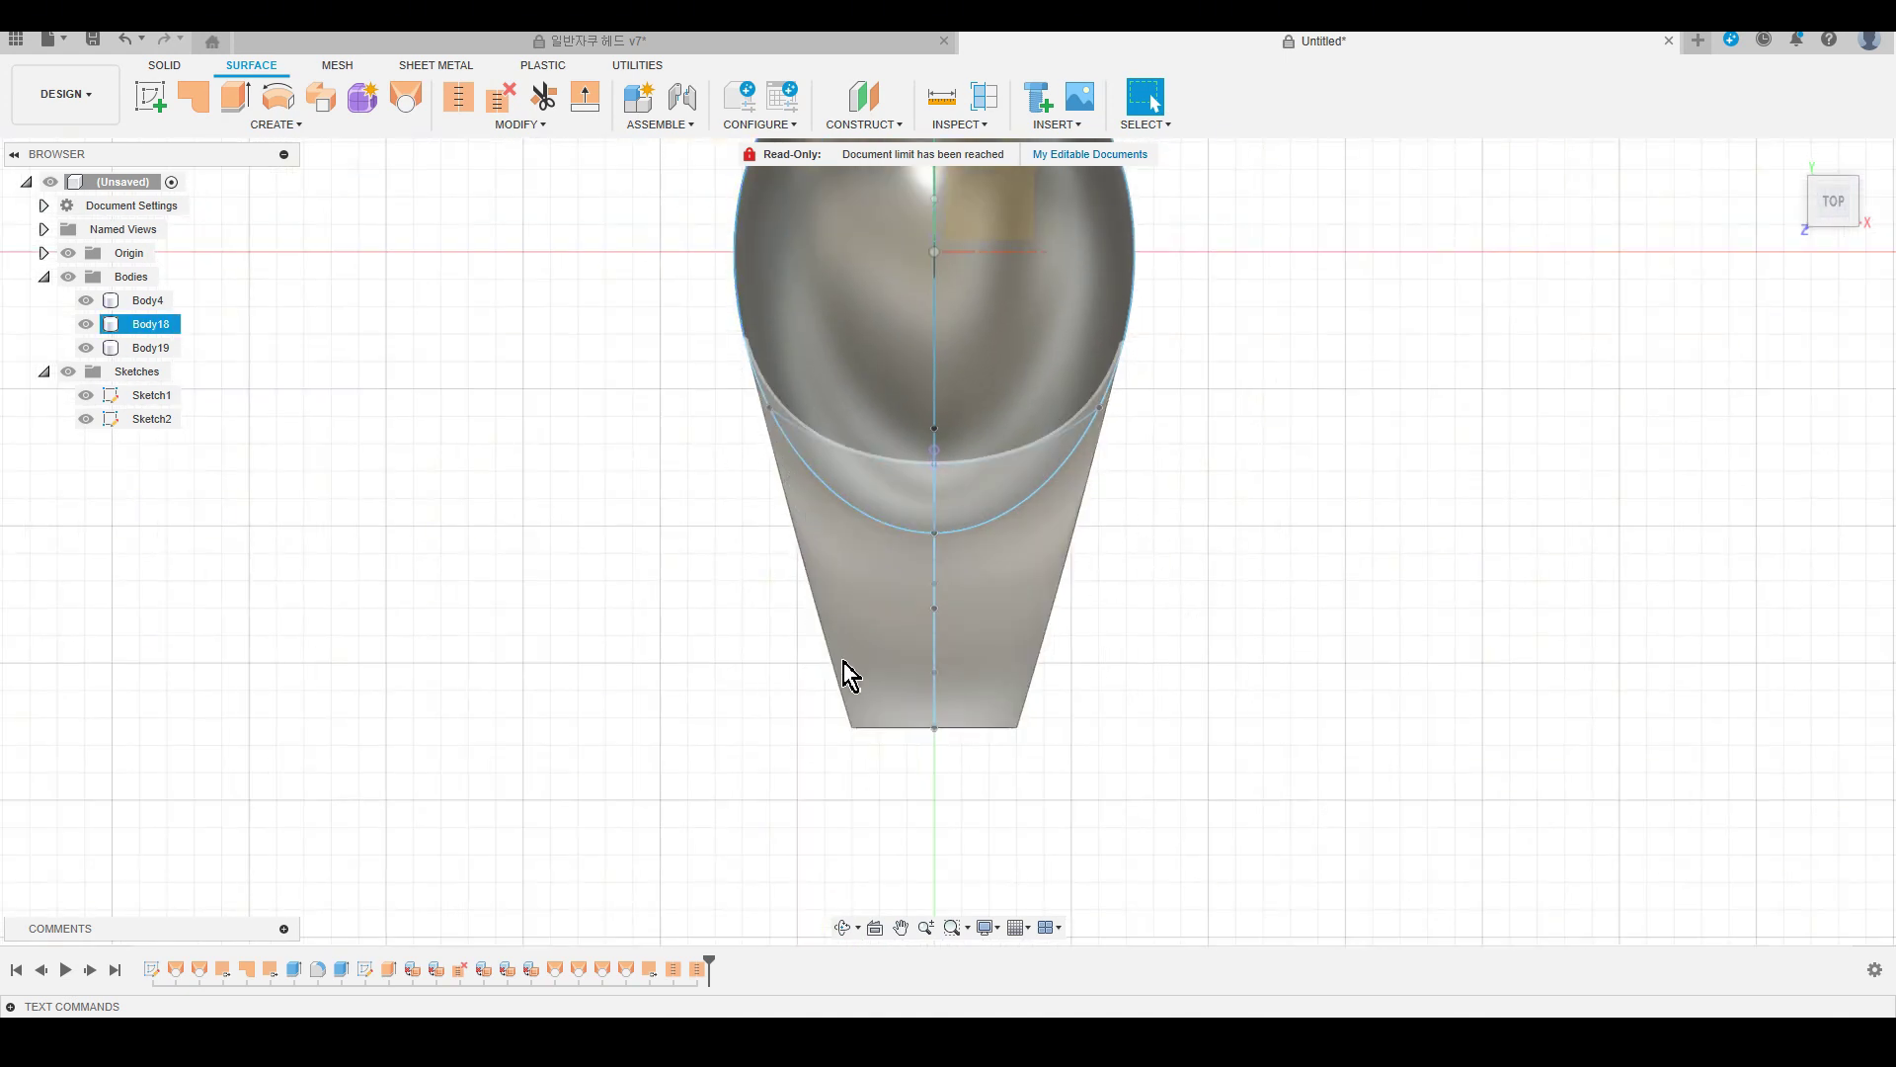
{"action": "mouse_move", "coordinate": [1050, 724]}
{"action": "middle_mouse_down", "text": "shift"}
{"action": "mouse_move", "coordinate": [1144, 730]}
{"action": "mouse_move", "coordinate": [1092, 668]}
{"action": "middle_mouse_up", "text": "shift"}
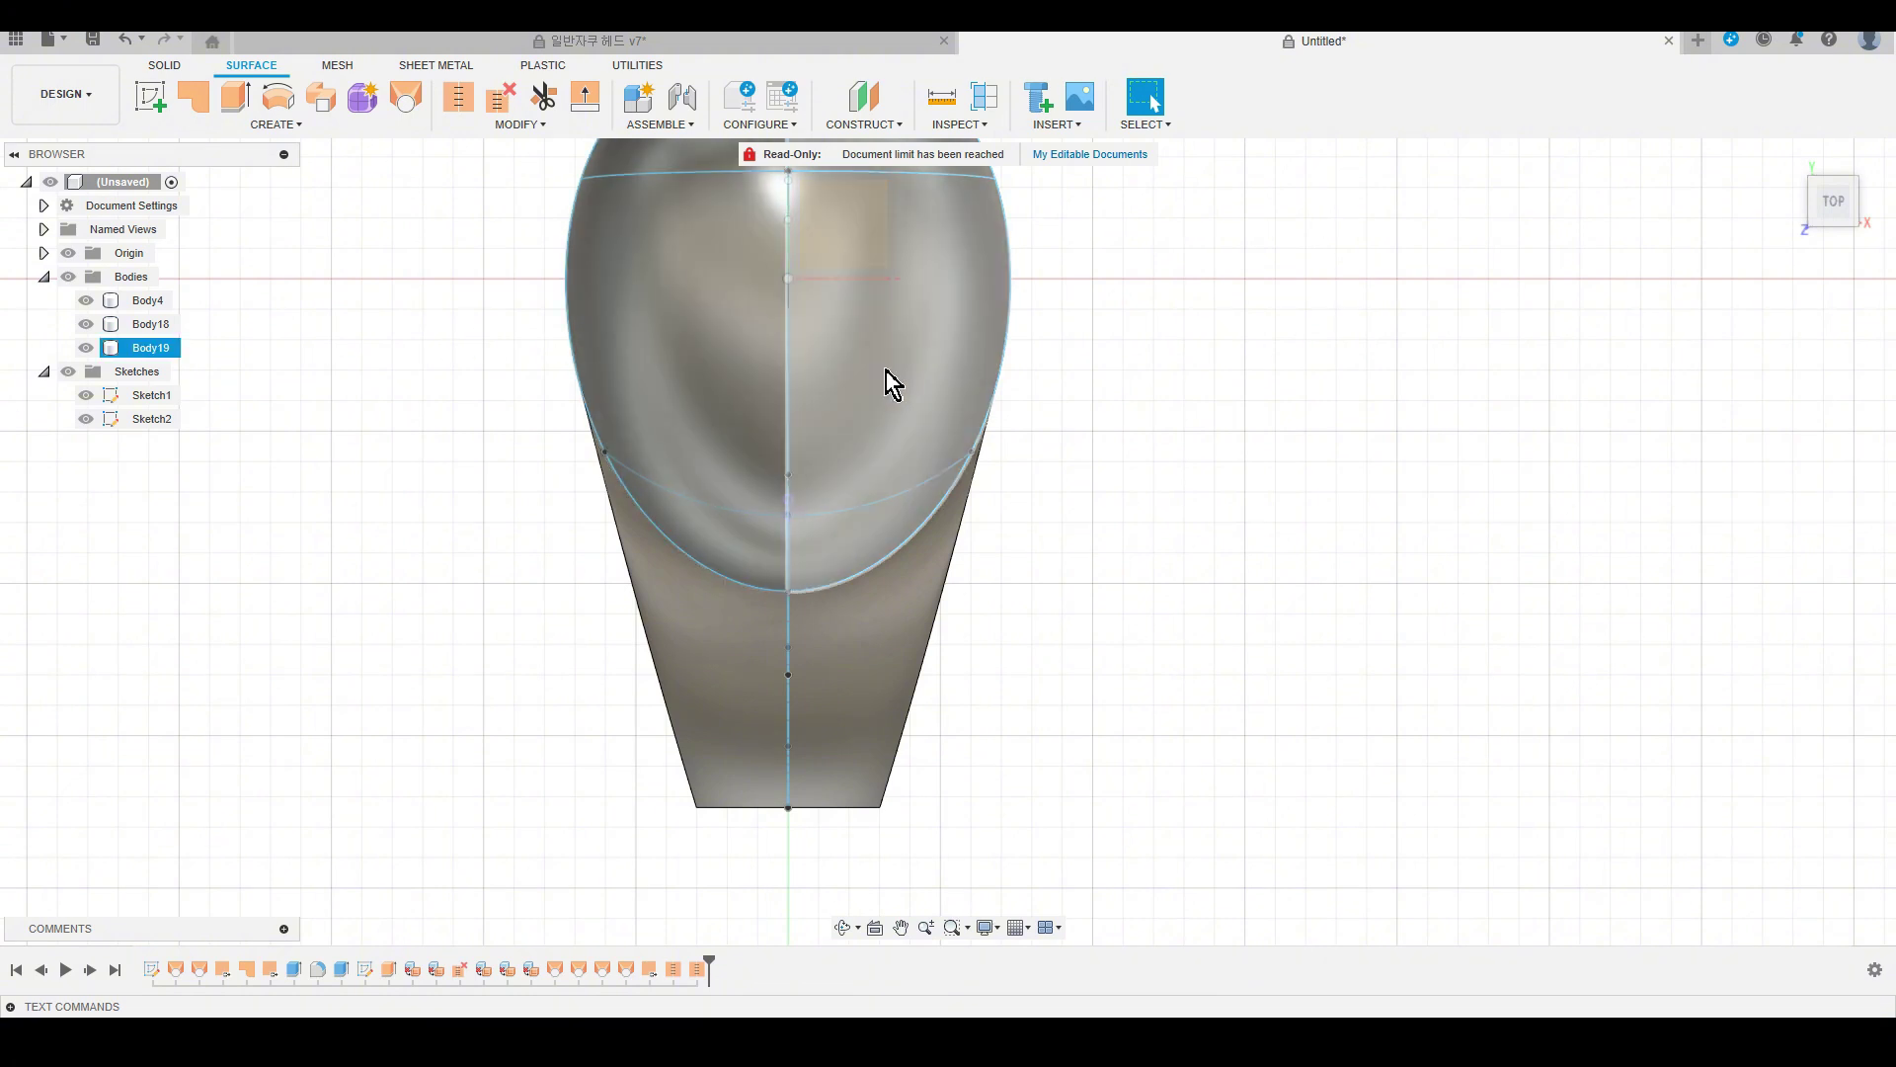
Hide the dome Body19 so only base Body18 remains visible, centred in the top view.
{"action": "left_click", "coordinate": [87, 301]}
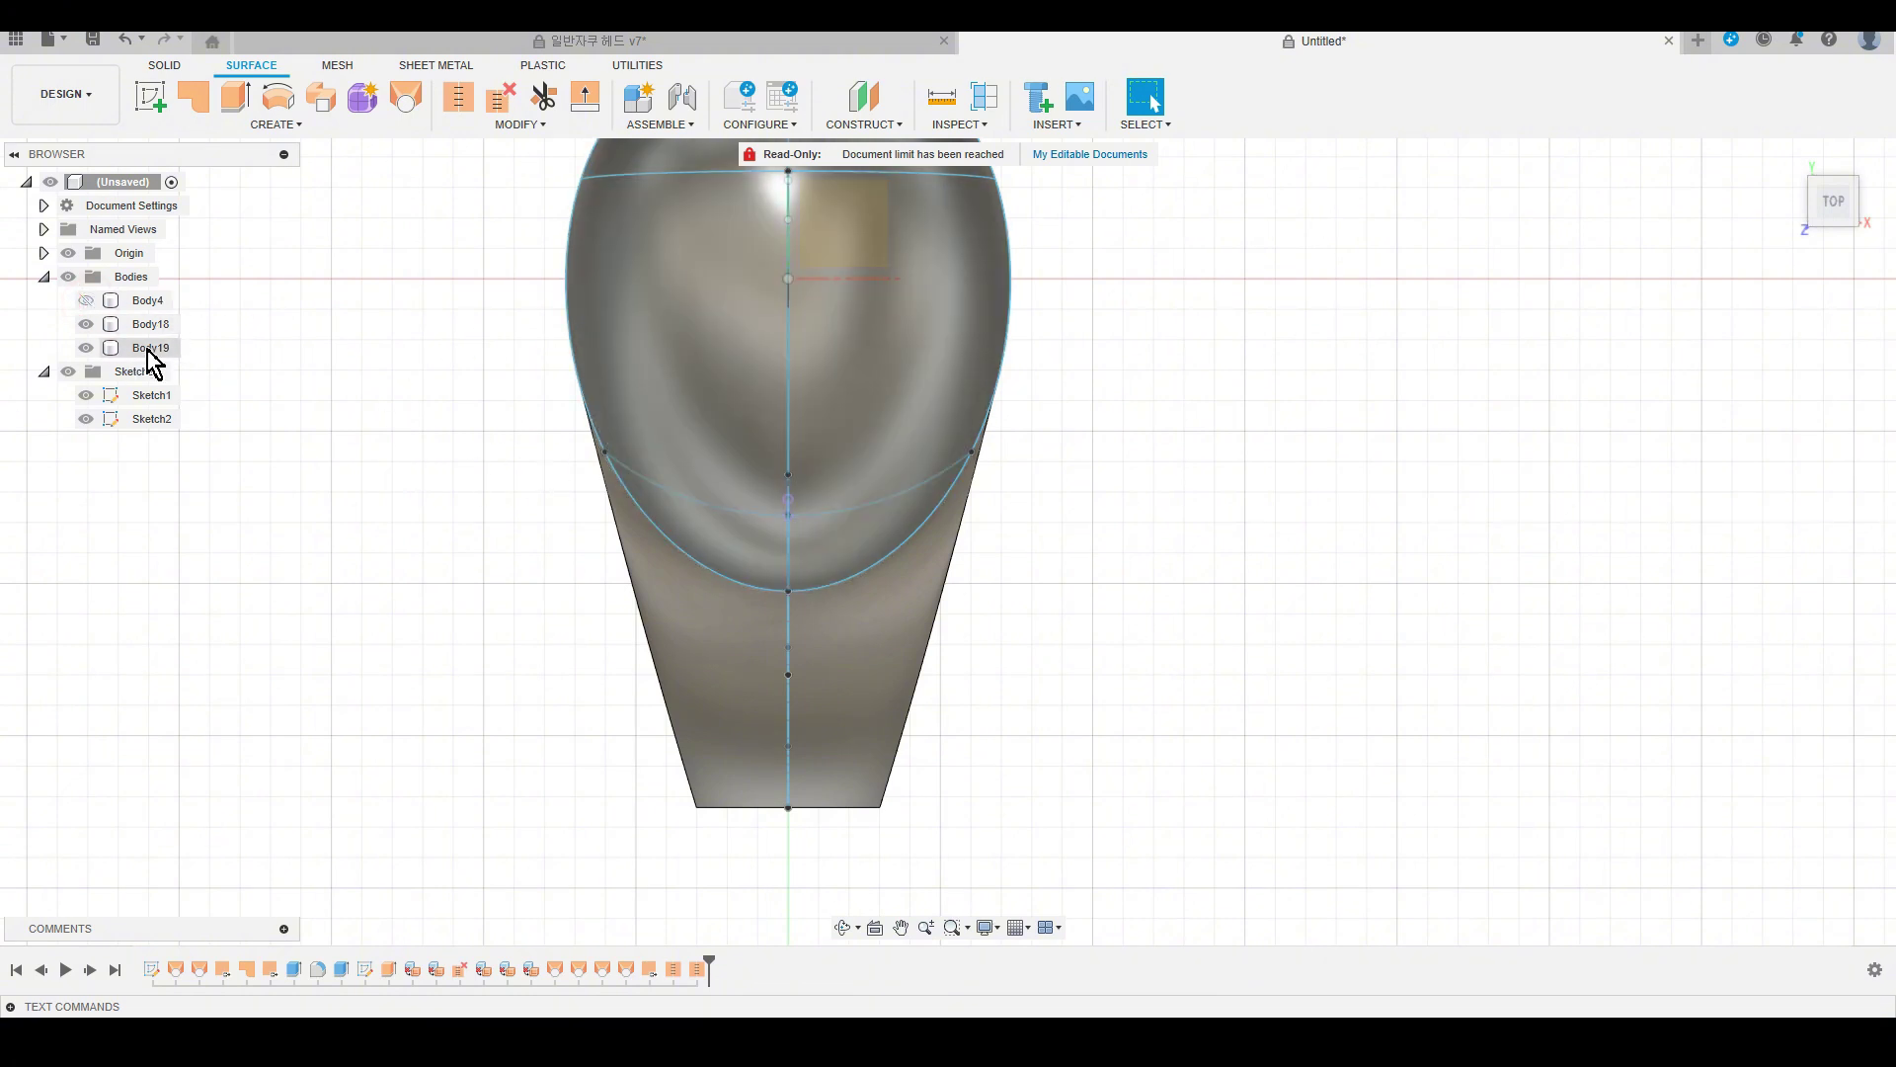
{"action": "scroll", "coordinate": [1016, 529], "scroll_direction": "down", "scroll_amount": 3}
{"action": "middle_click_drag", "start_coordinate": [343, 495], "coordinate": [313, 497], "text": "shift"}
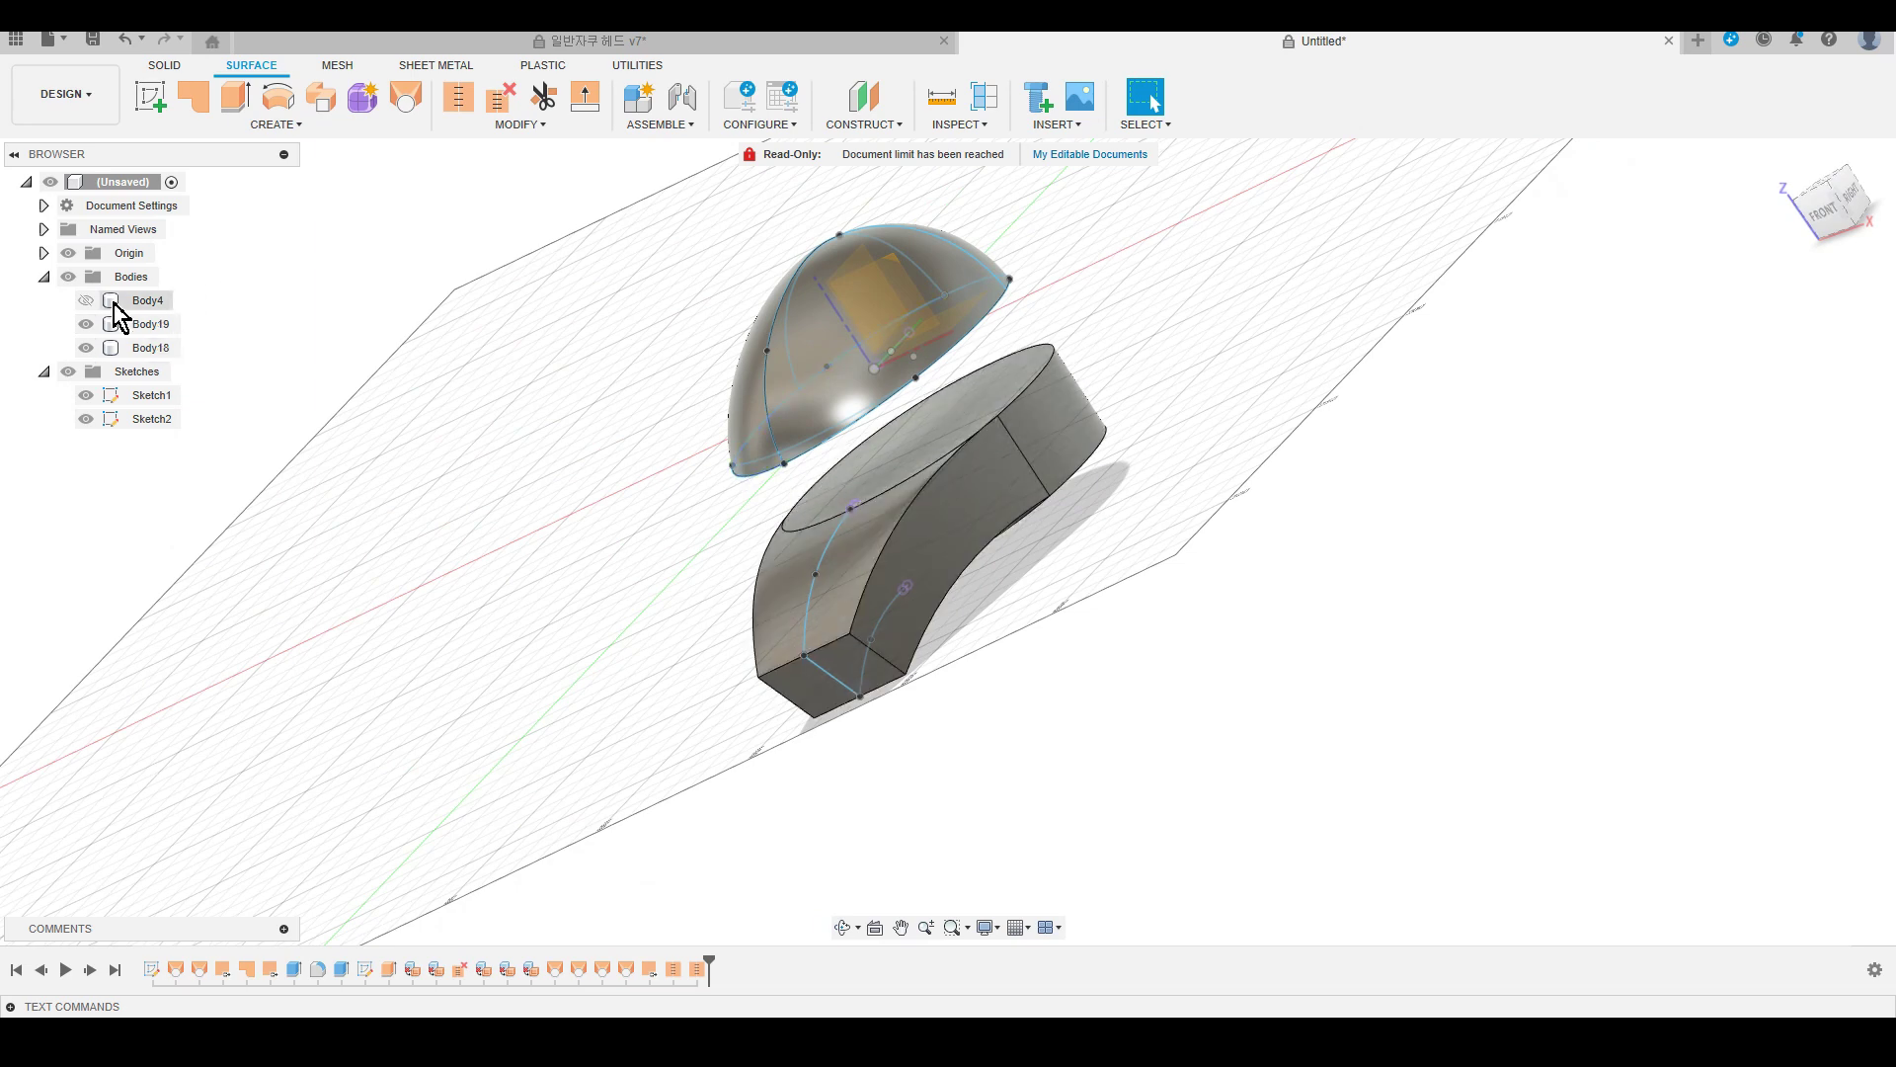
{"action": "left_click_drag", "start_coordinate": [91, 328], "coordinate": [94, 355]}
{"action": "left_click", "coordinate": [86, 348]}
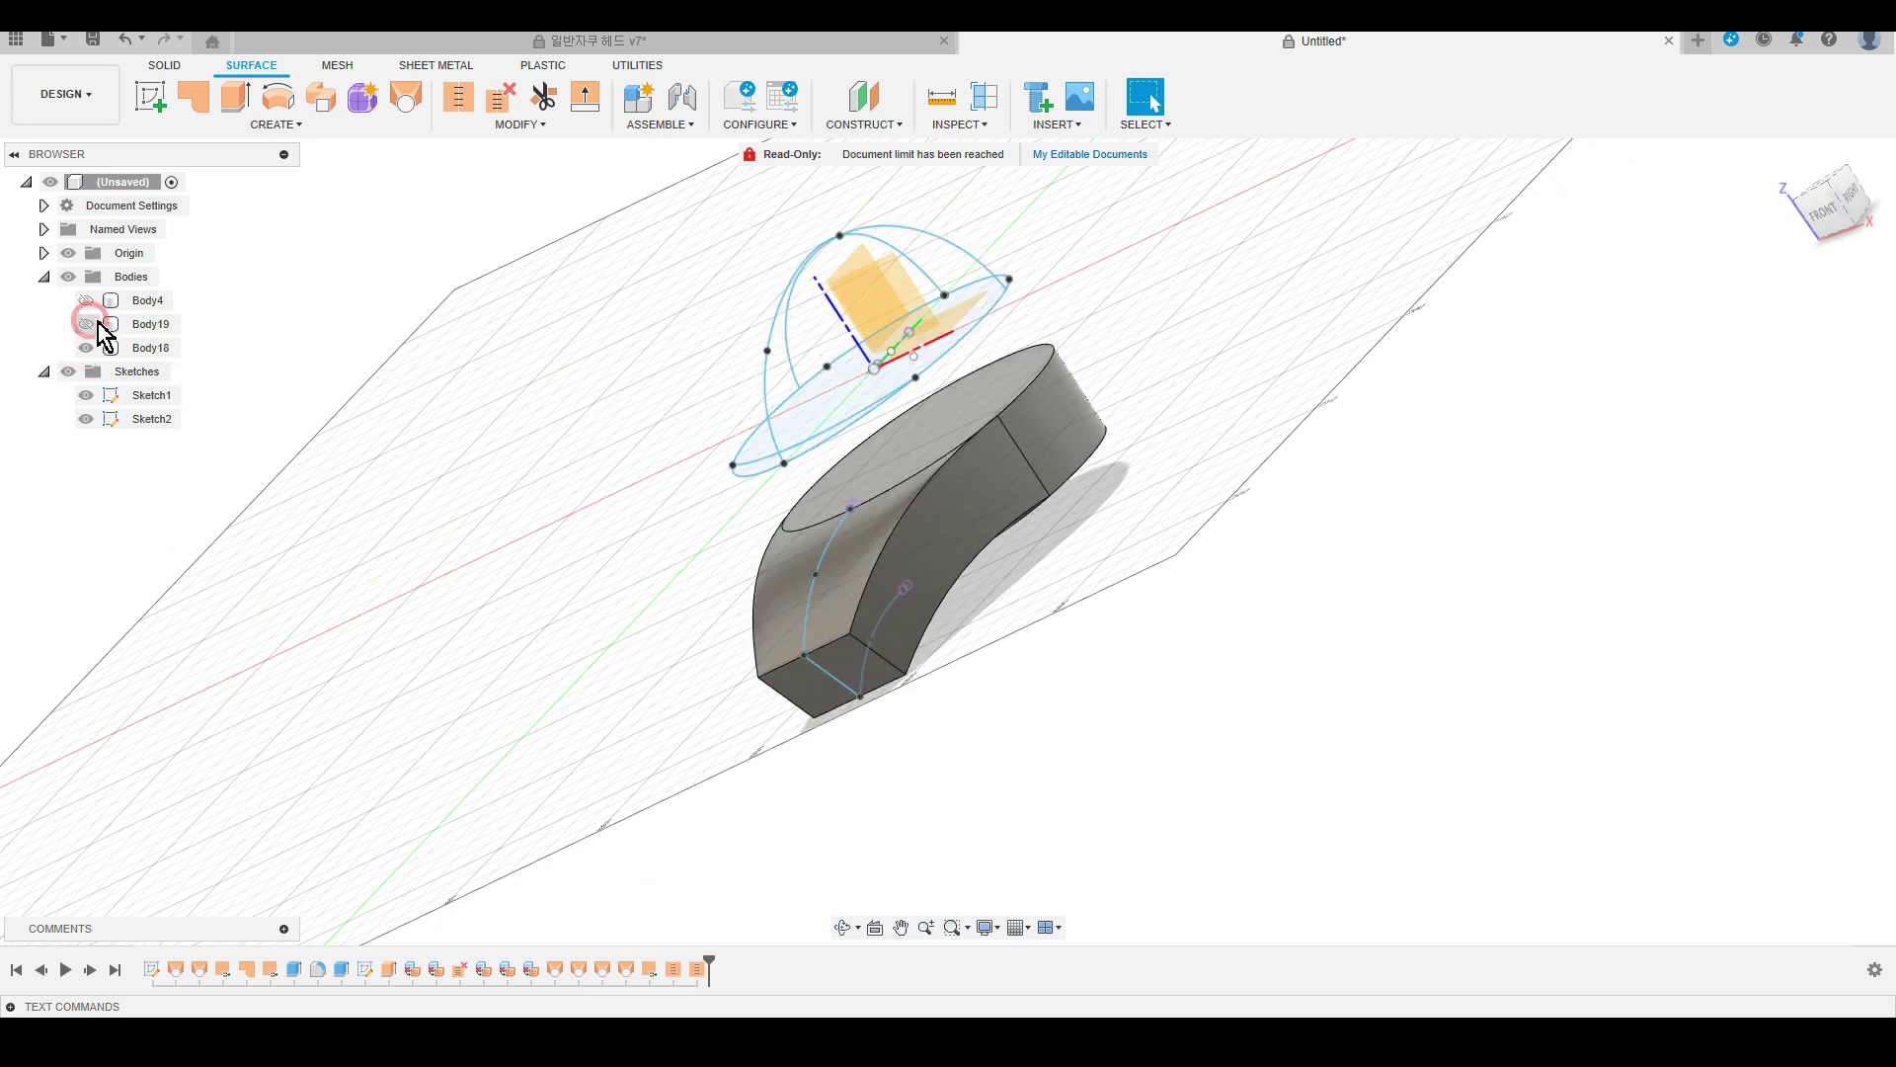
{"action": "left_click", "coordinate": [1822, 190]}
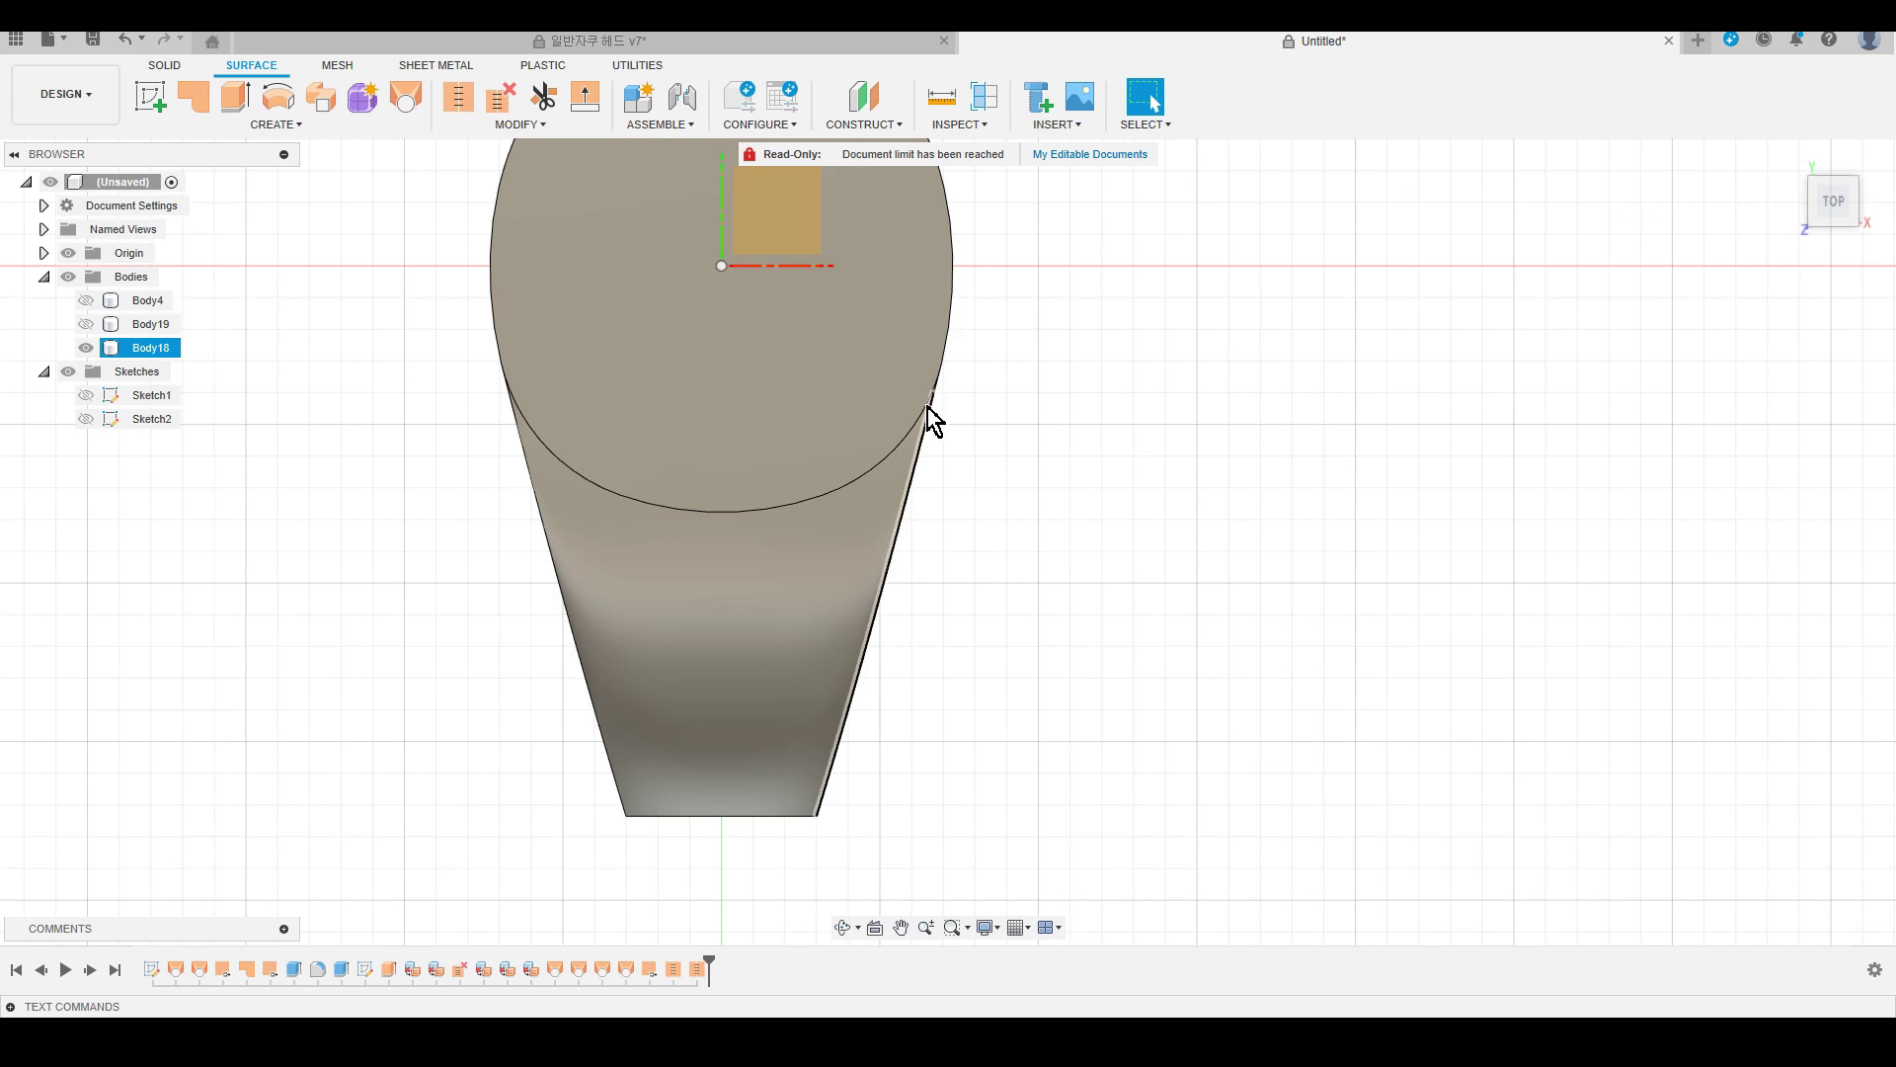
{"action": "left_click", "coordinate": [818, 838]}
{"action": "middle_click_drag", "start_coordinate": [1072, 464], "coordinate": [1109, 457]}
{"action": "scroll", "coordinate": [1109, 457], "scroll_direction": "down", "scroll_amount": 2}
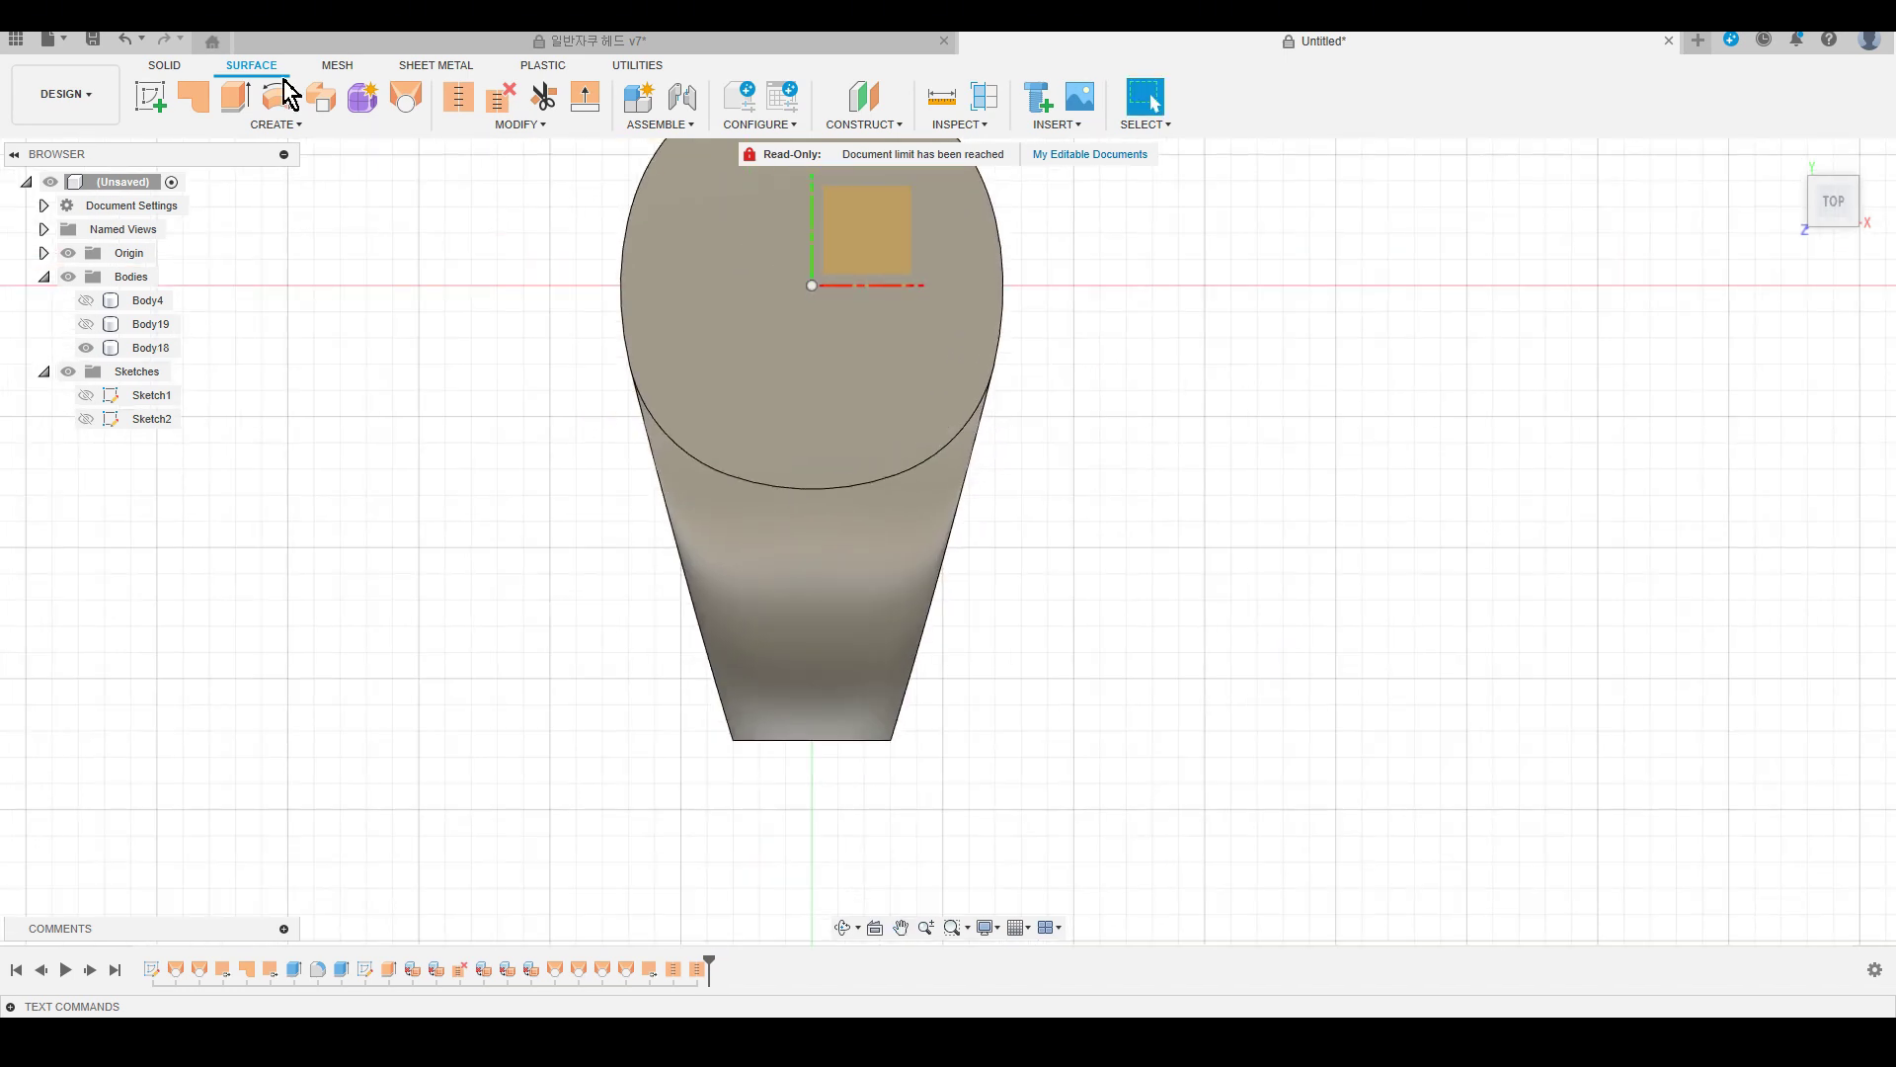
{"action": "left_click", "coordinate": [148, 107]}
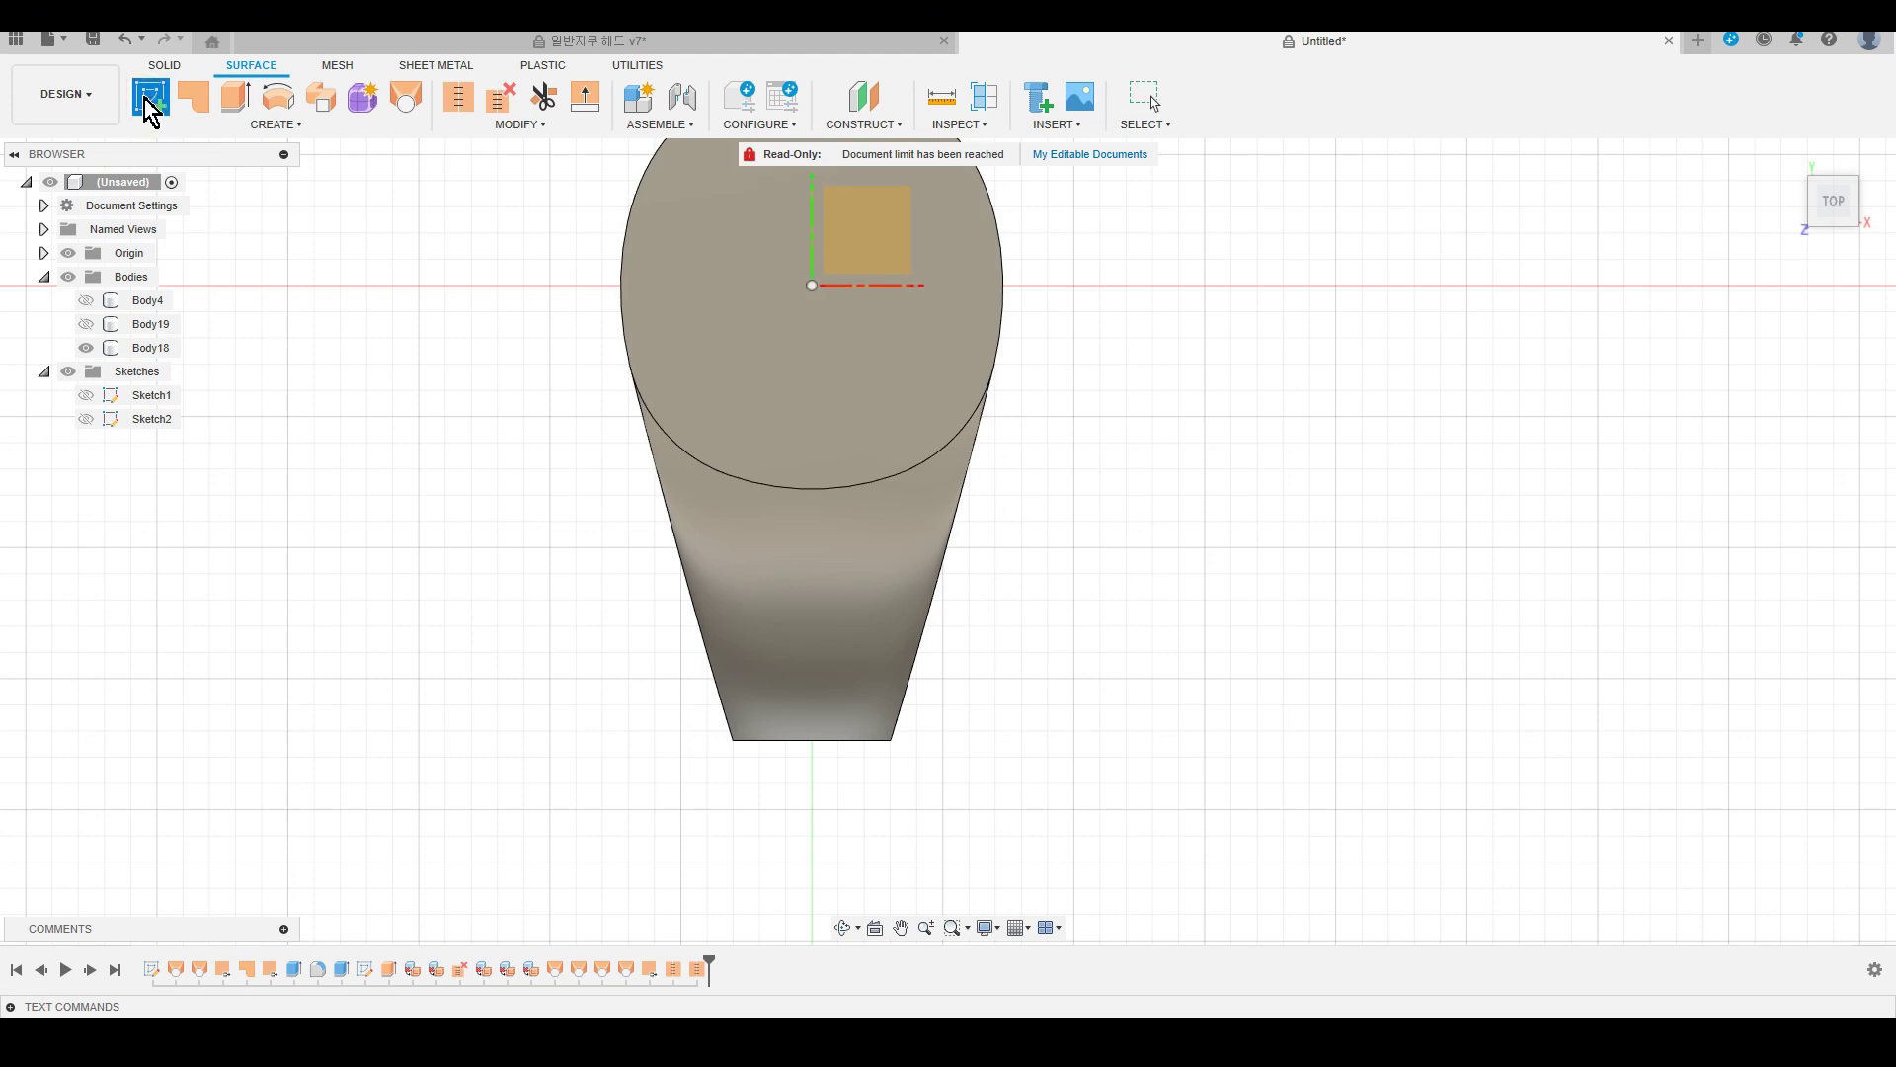
Start a sketch on the body's top face and draw a four-point spline down the right side.
{"action": "left_click", "coordinate": [762, 368]}
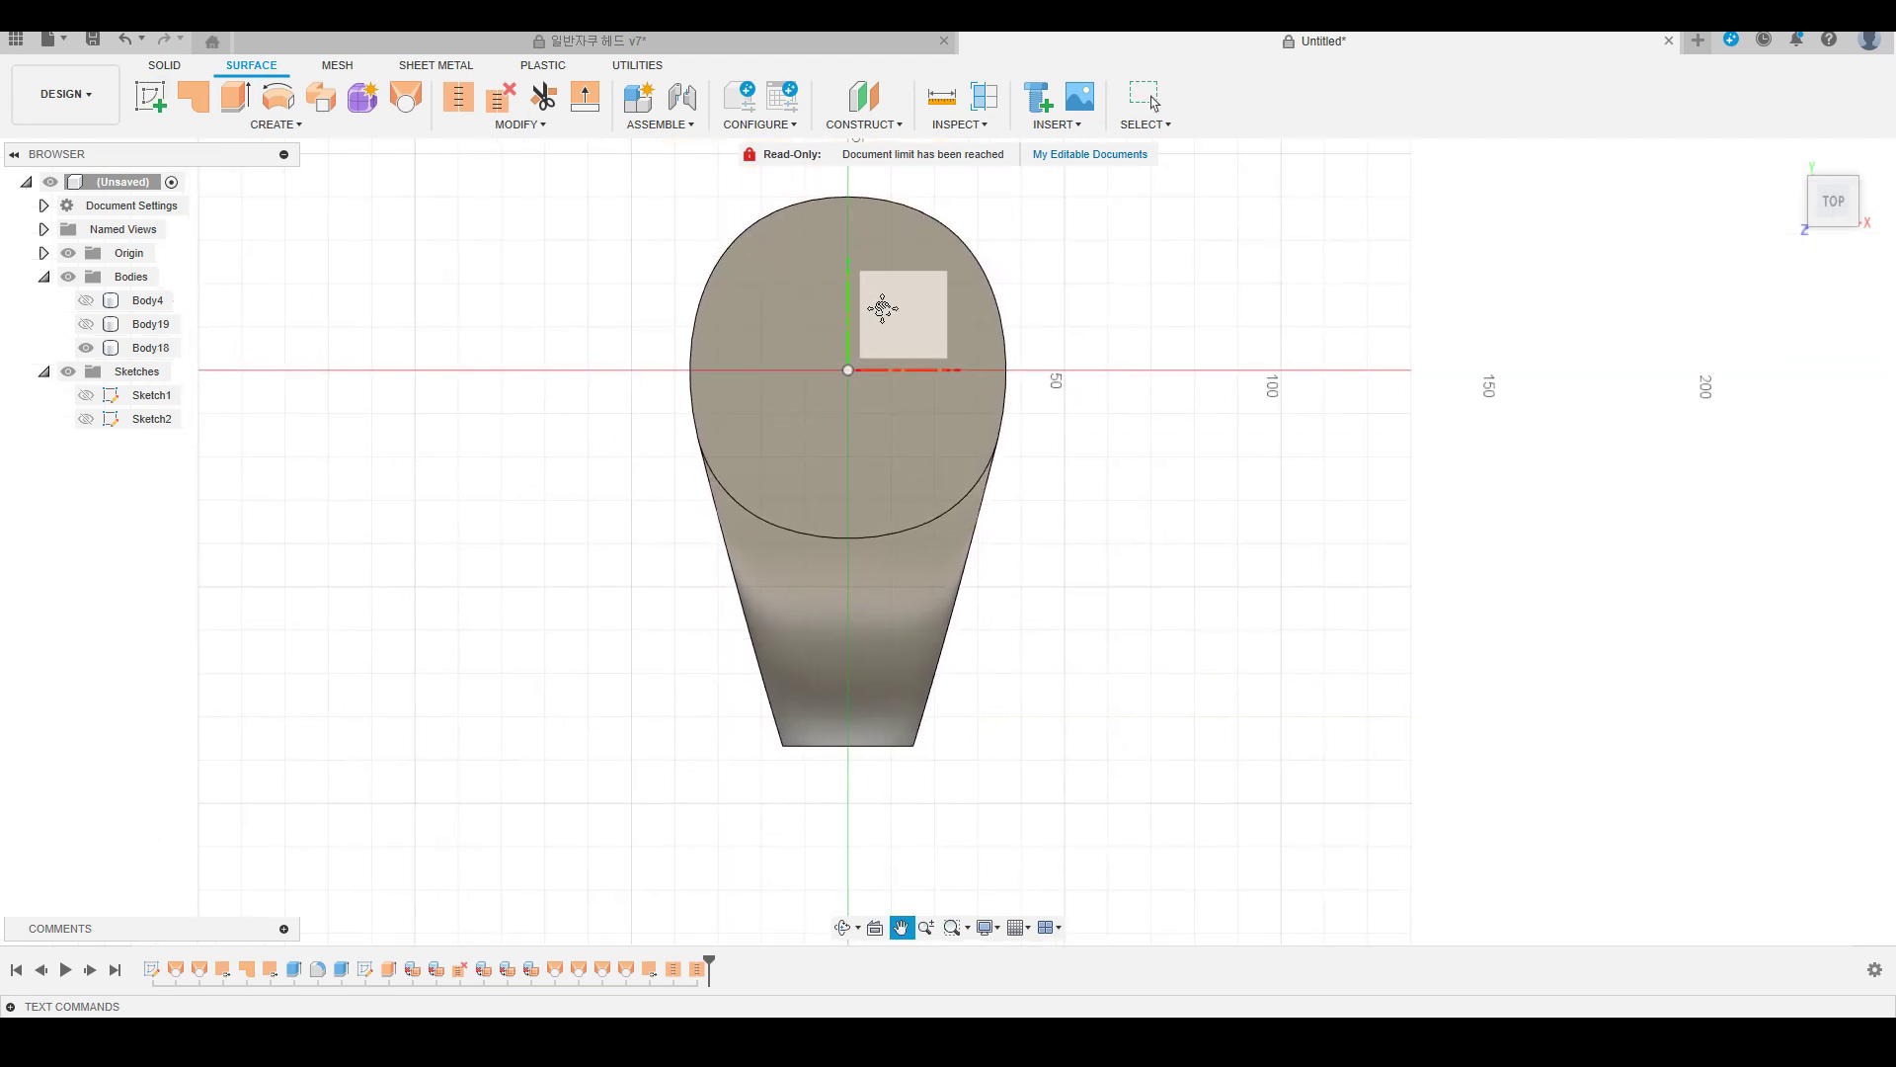
{"action": "left_click", "coordinate": [906, 314]}
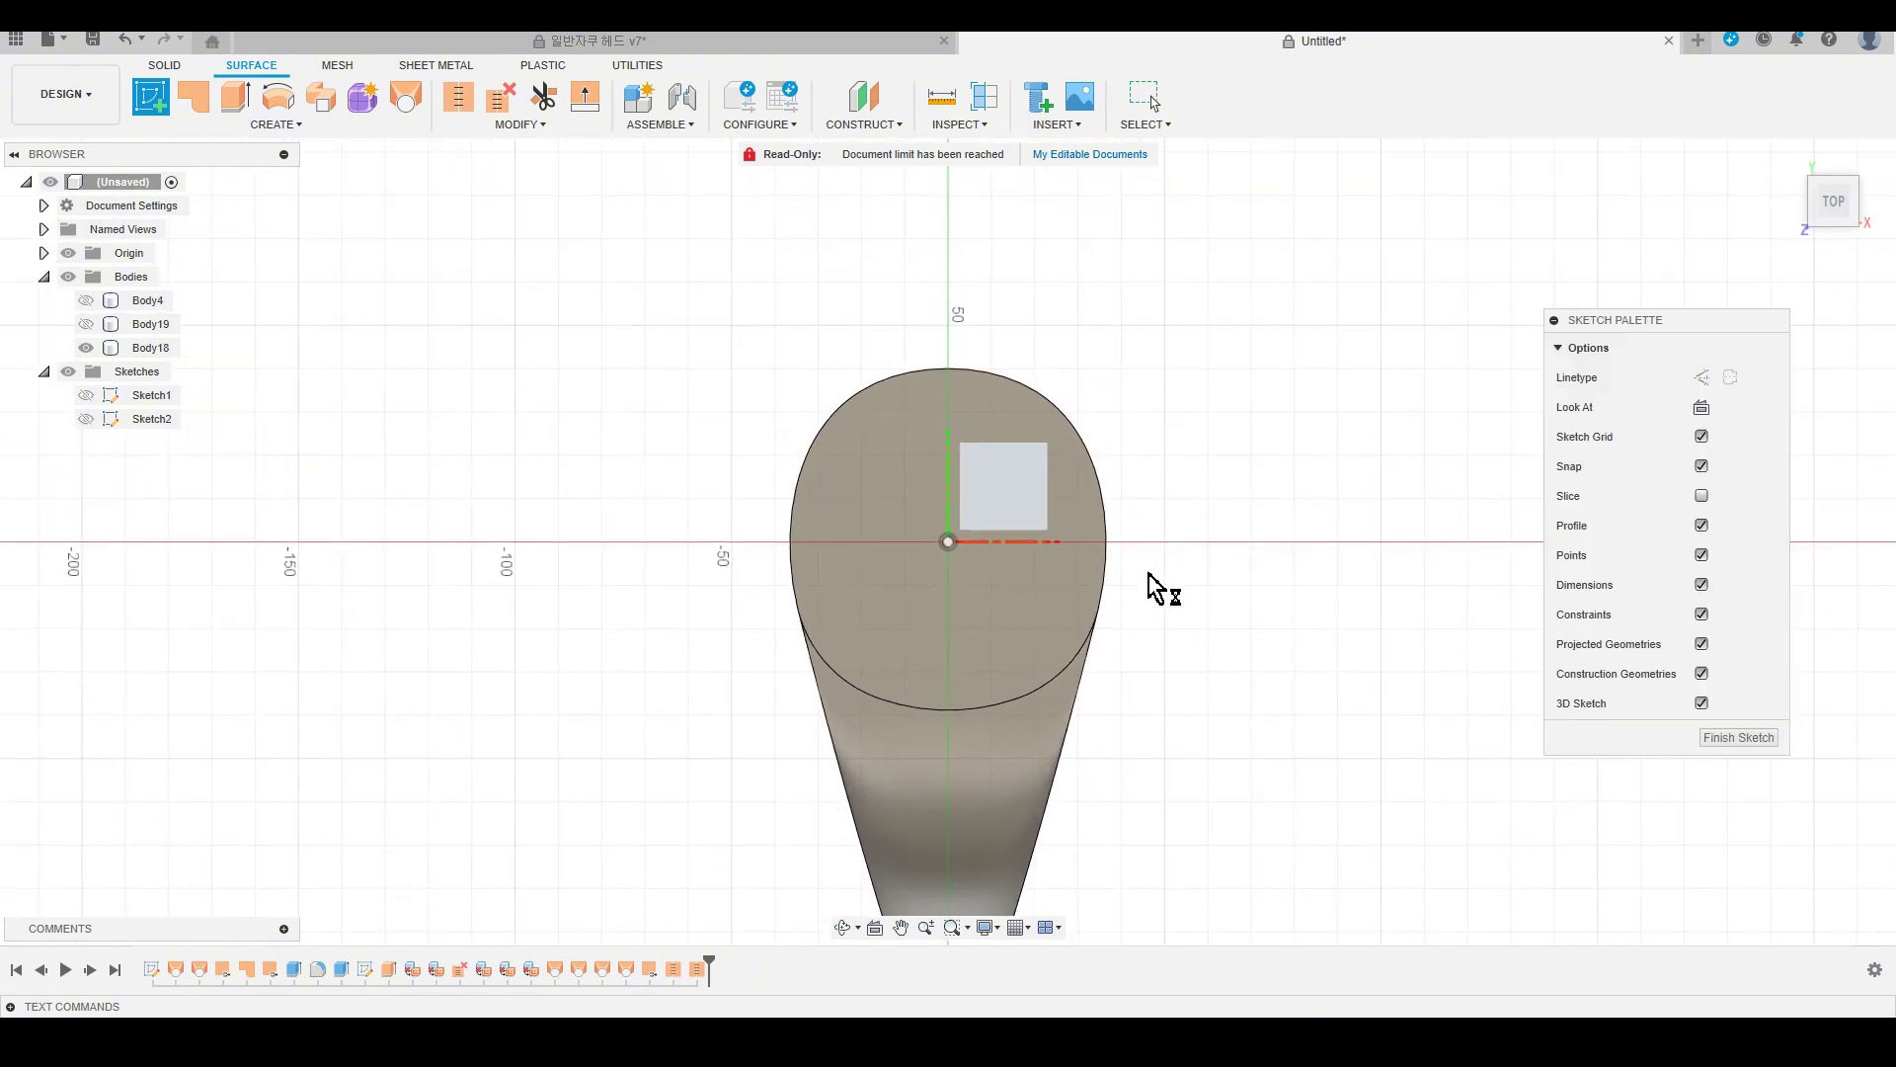
{"action": "left_click", "coordinate": [271, 102]}
{"action": "scroll", "coordinate": [637, 374], "scroll_direction": "up", "scroll_amount": 3}
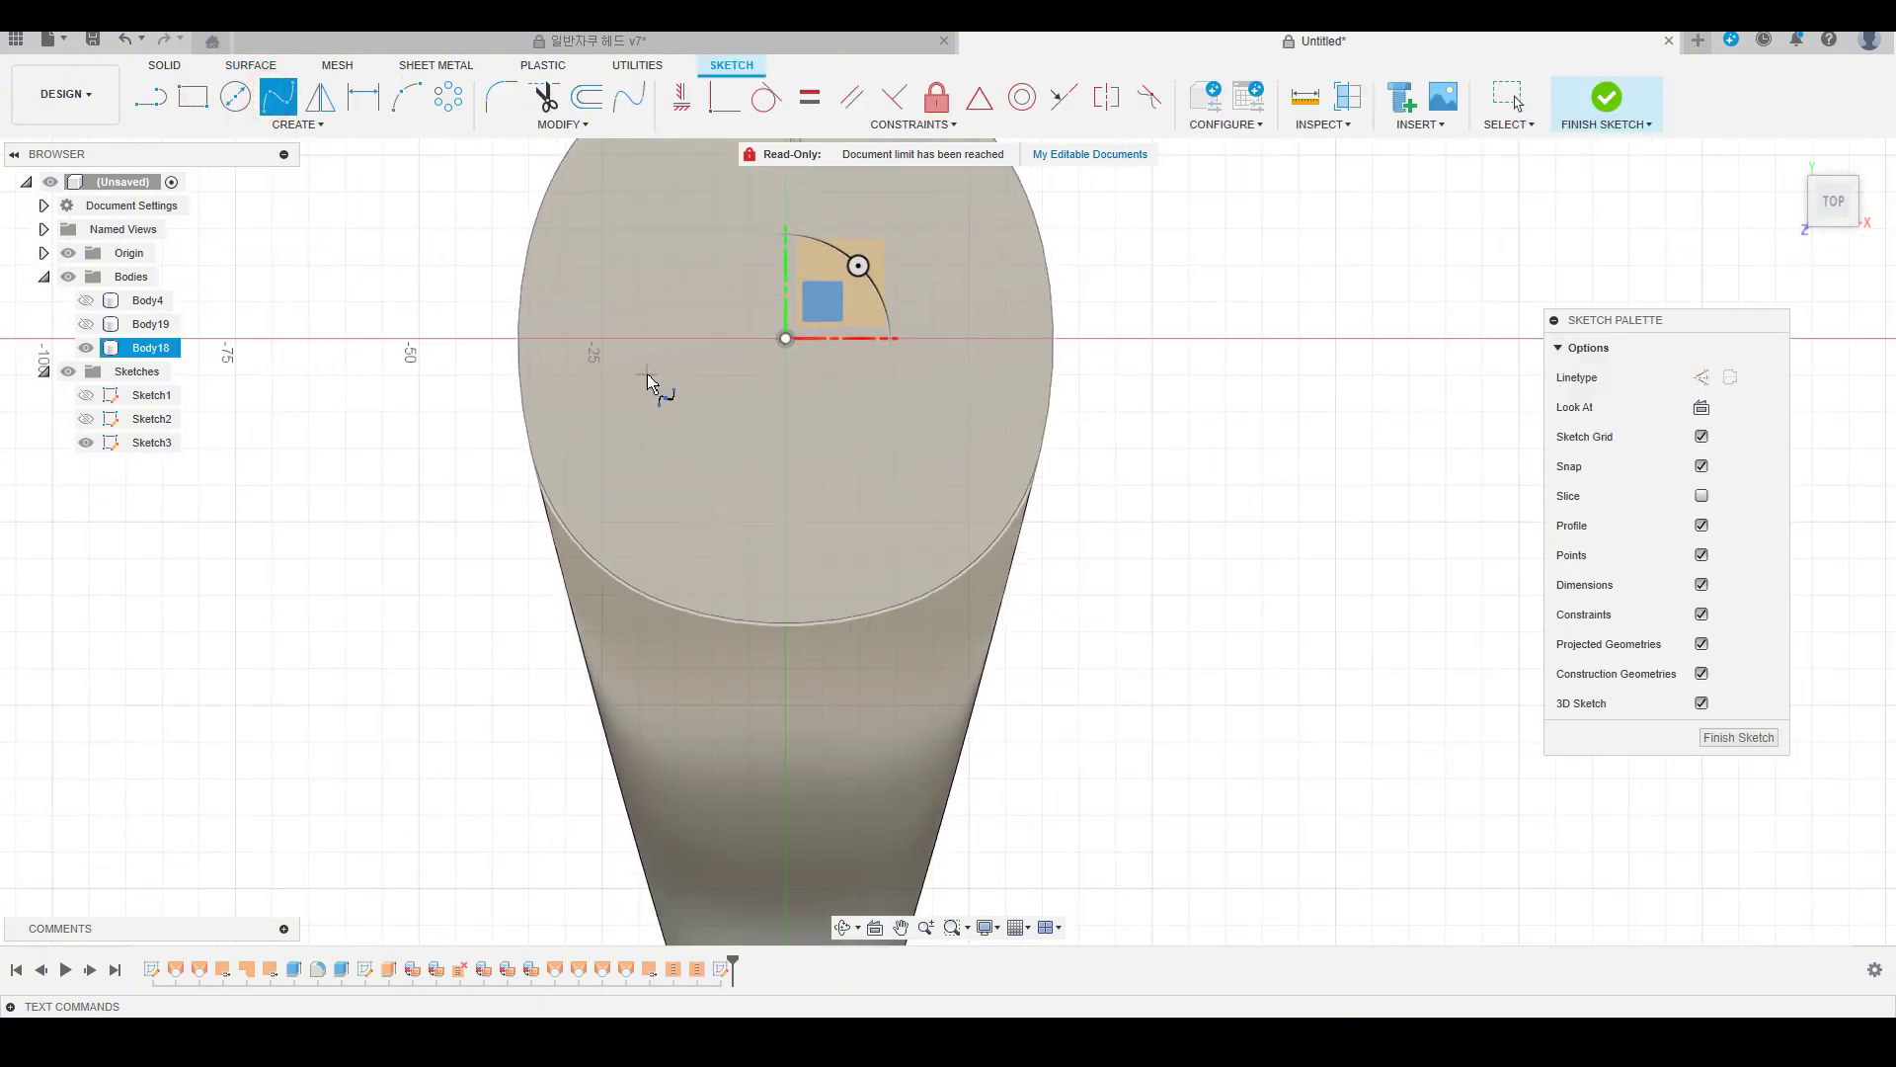
{"action": "middle_click_drag", "start_coordinate": [1067, 428], "coordinate": [986, 240]}
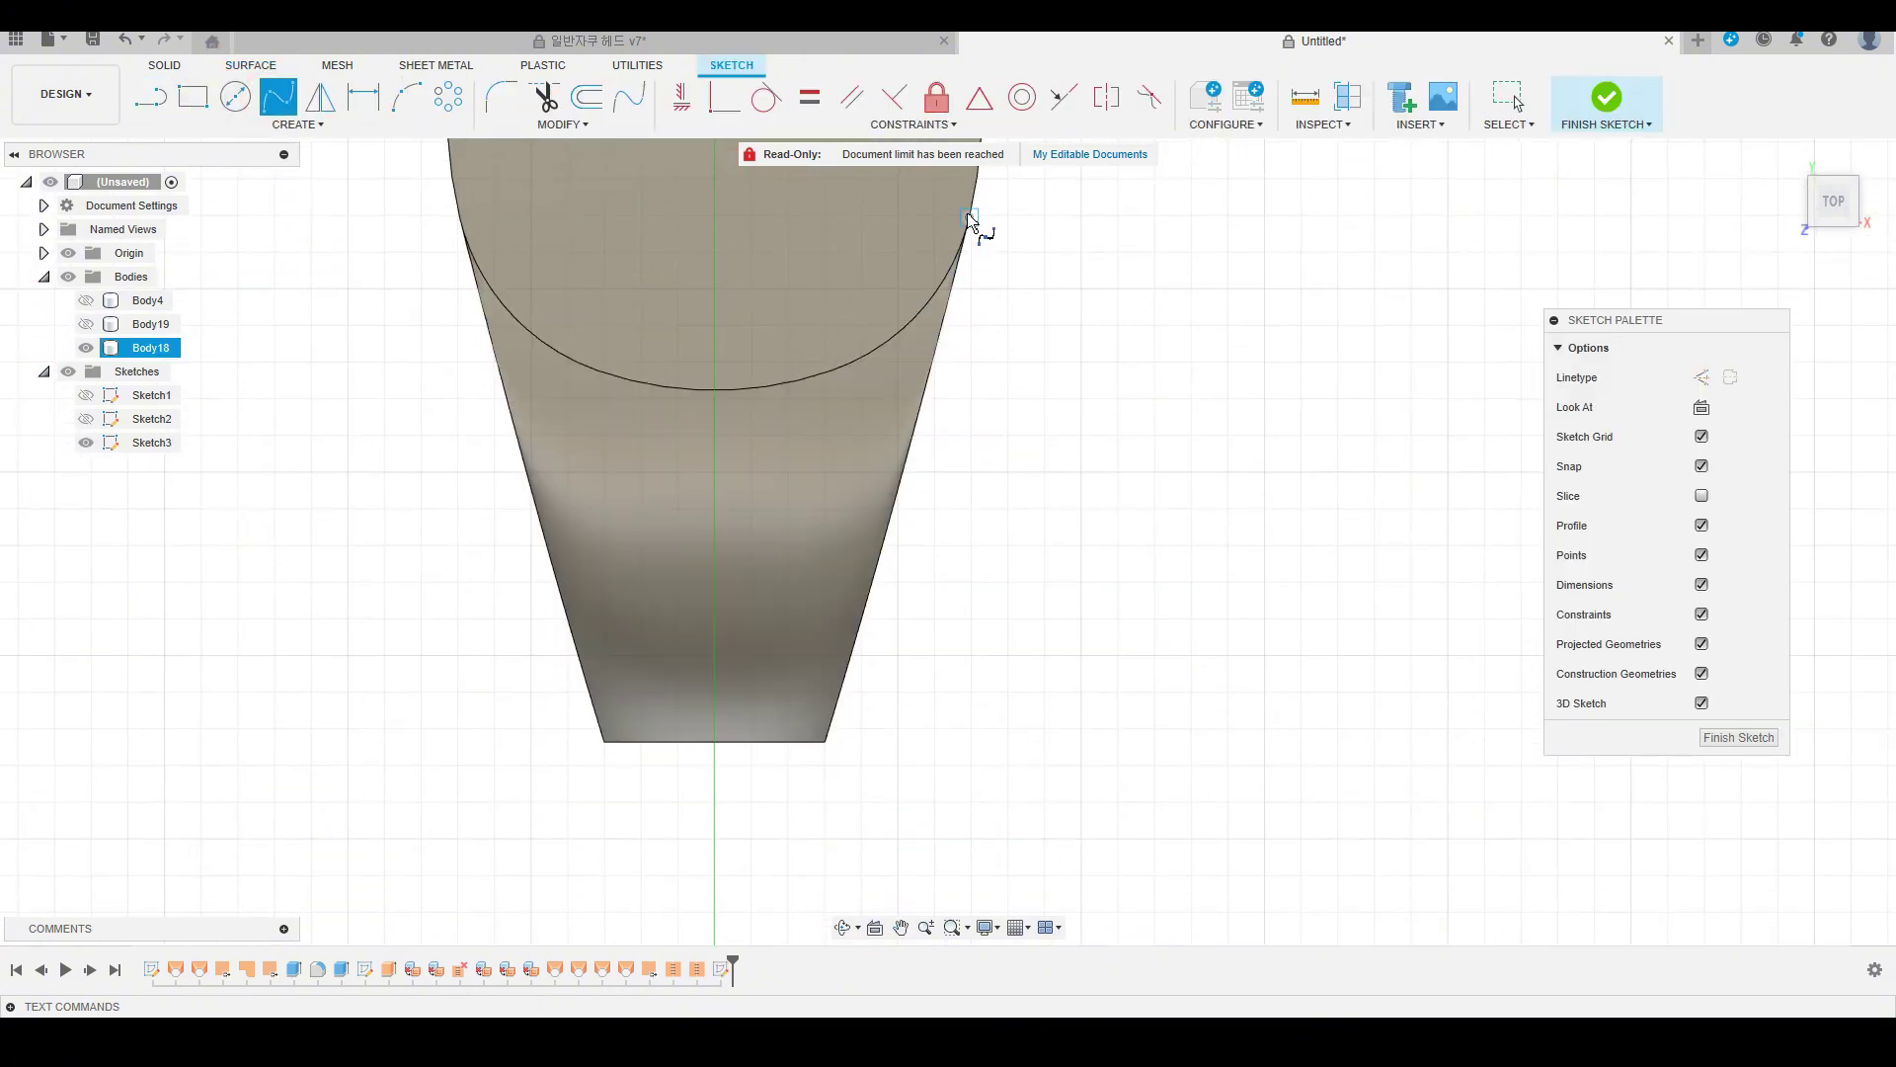
{"action": "left_click", "coordinate": [969, 217]}
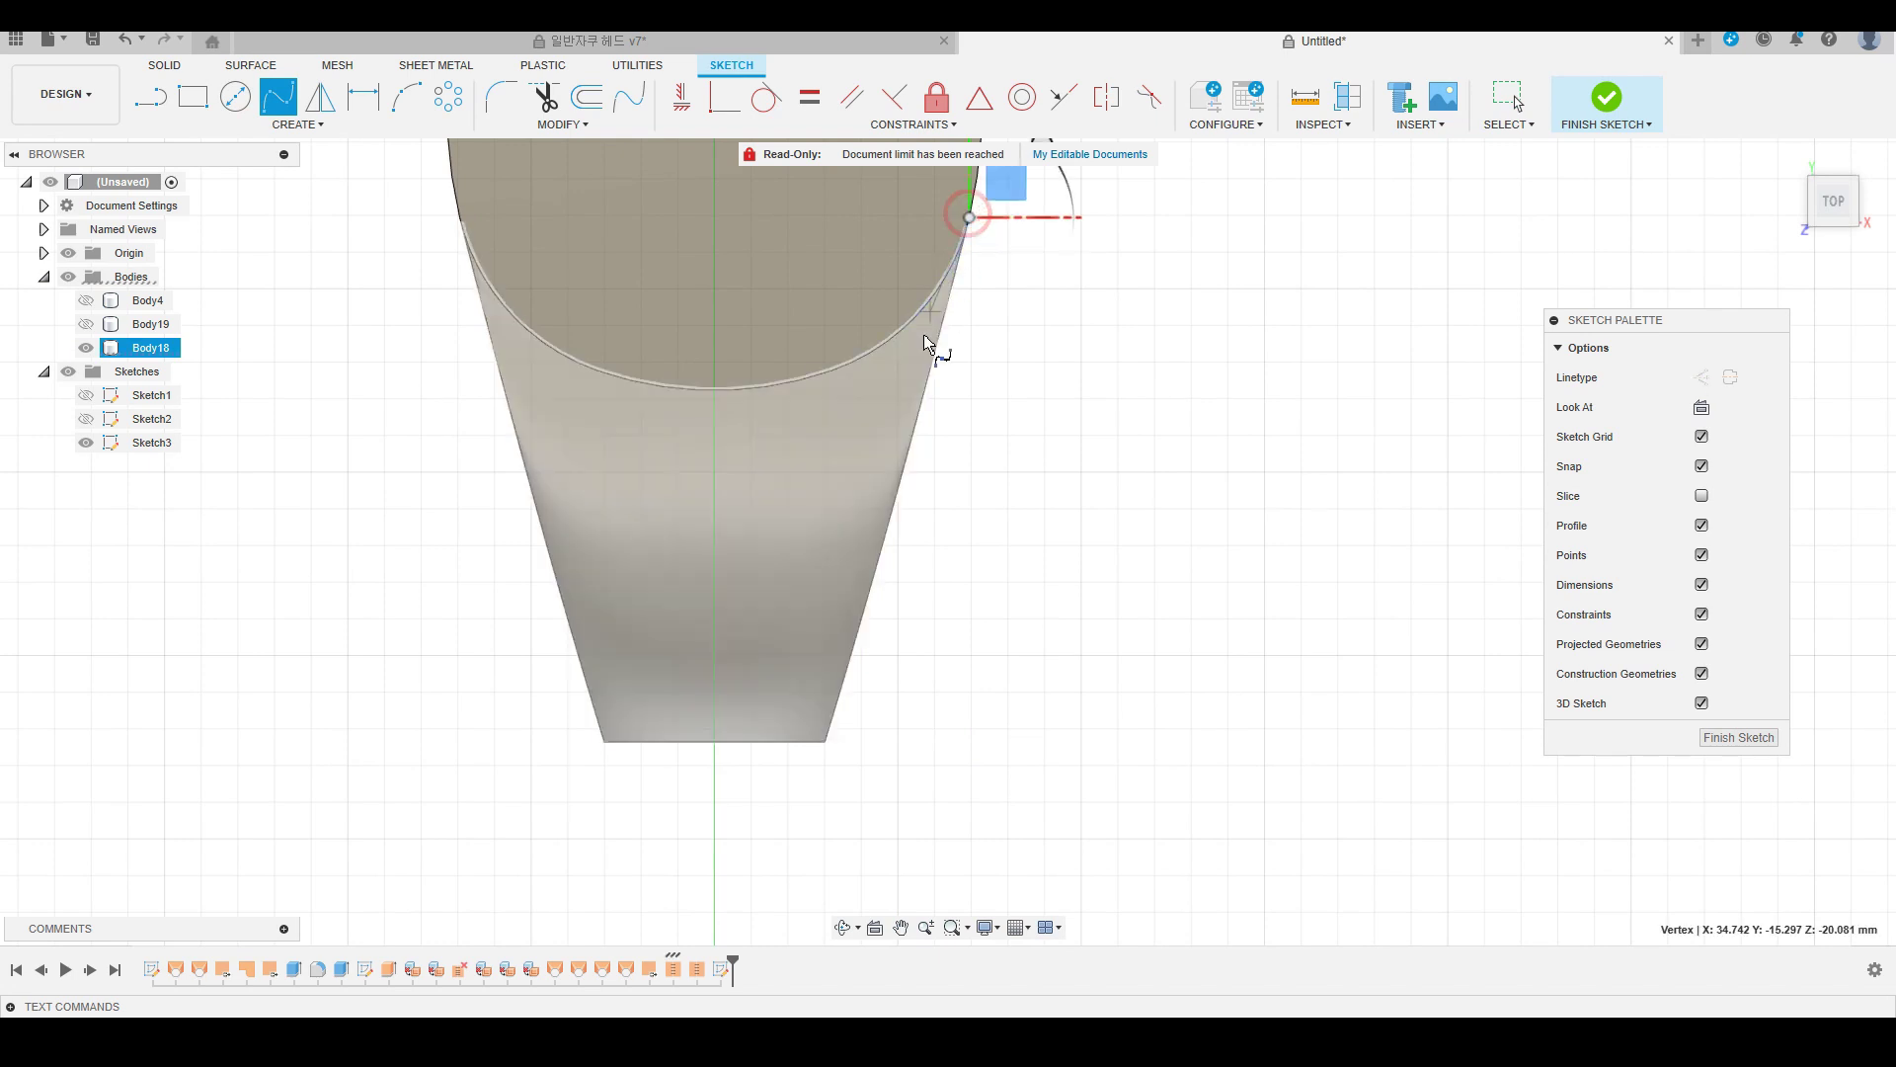
{"action": "left_click", "coordinate": [897, 399]}
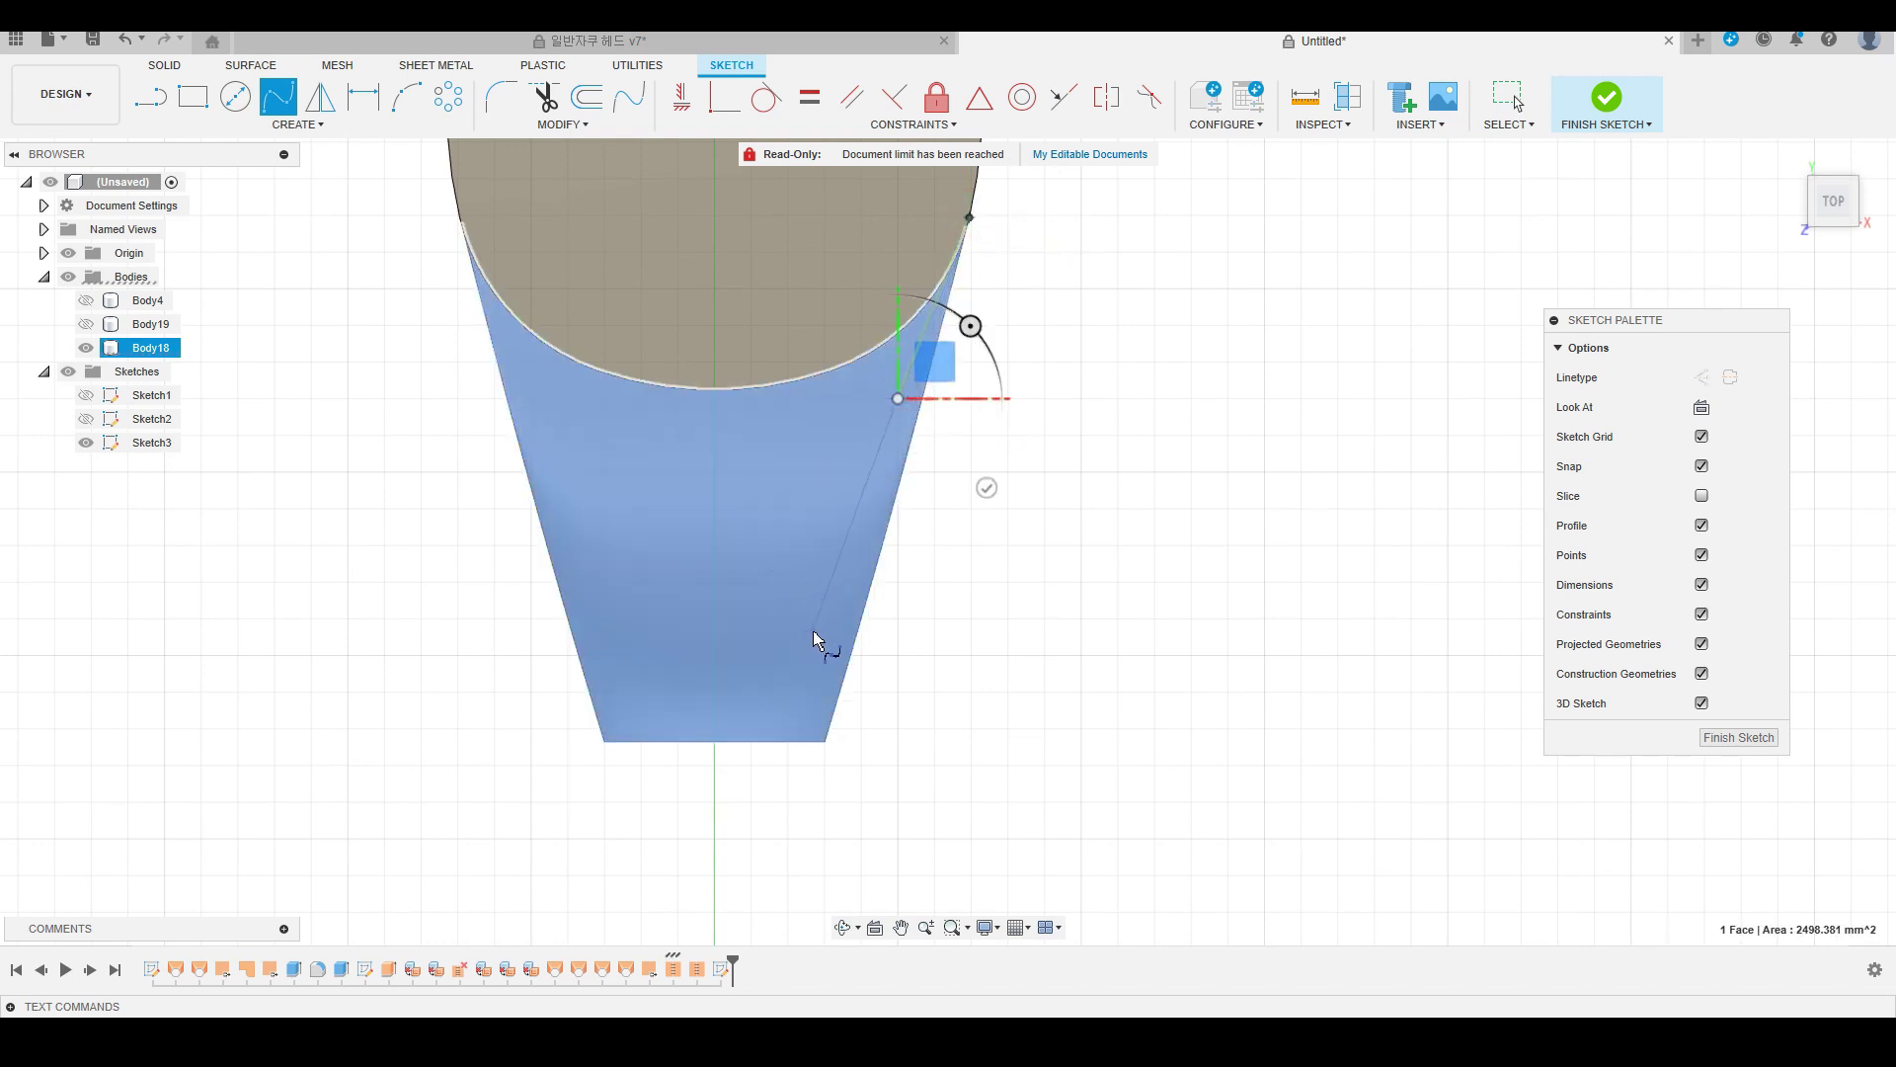
{"action": "left_click", "coordinate": [826, 558]}
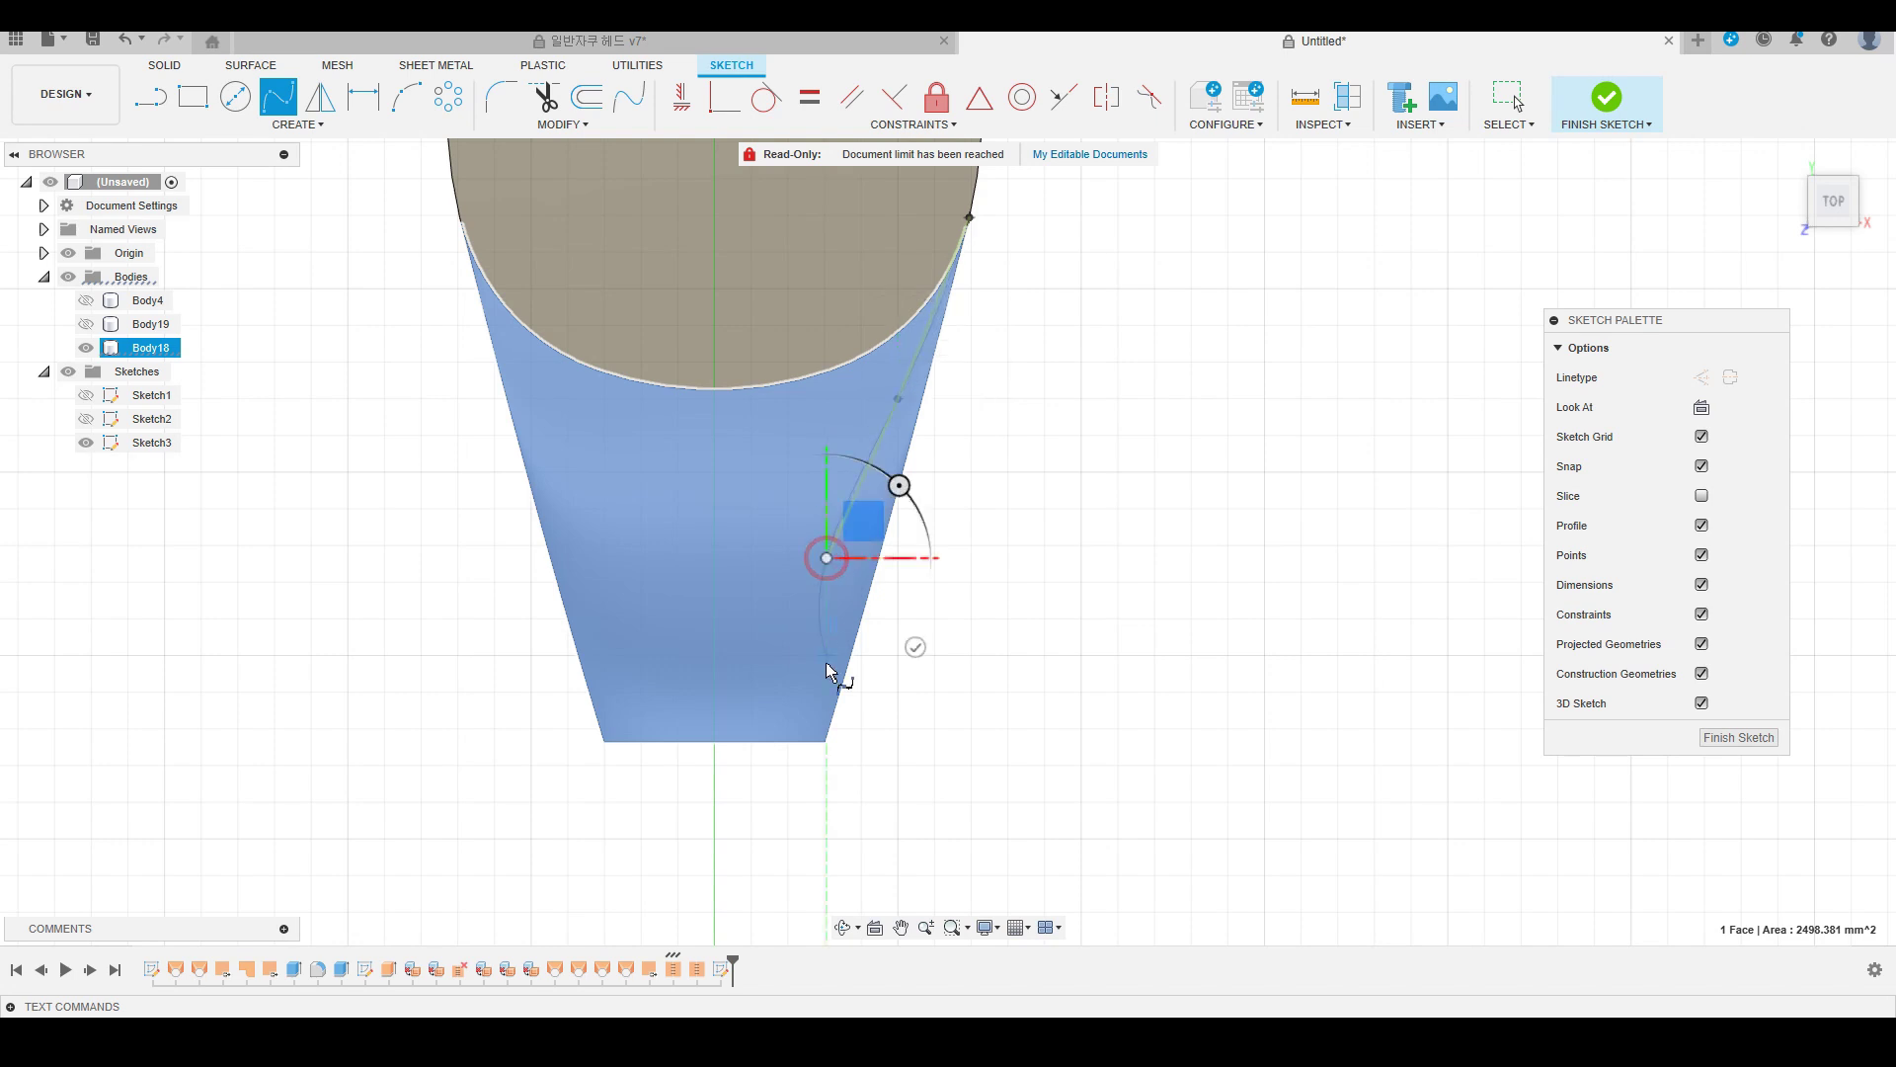
{"action": "left_click", "coordinate": [829, 745]}
{"action": "scroll", "coordinate": [1049, 449], "scroll_direction": "down", "scroll_amount": 3}
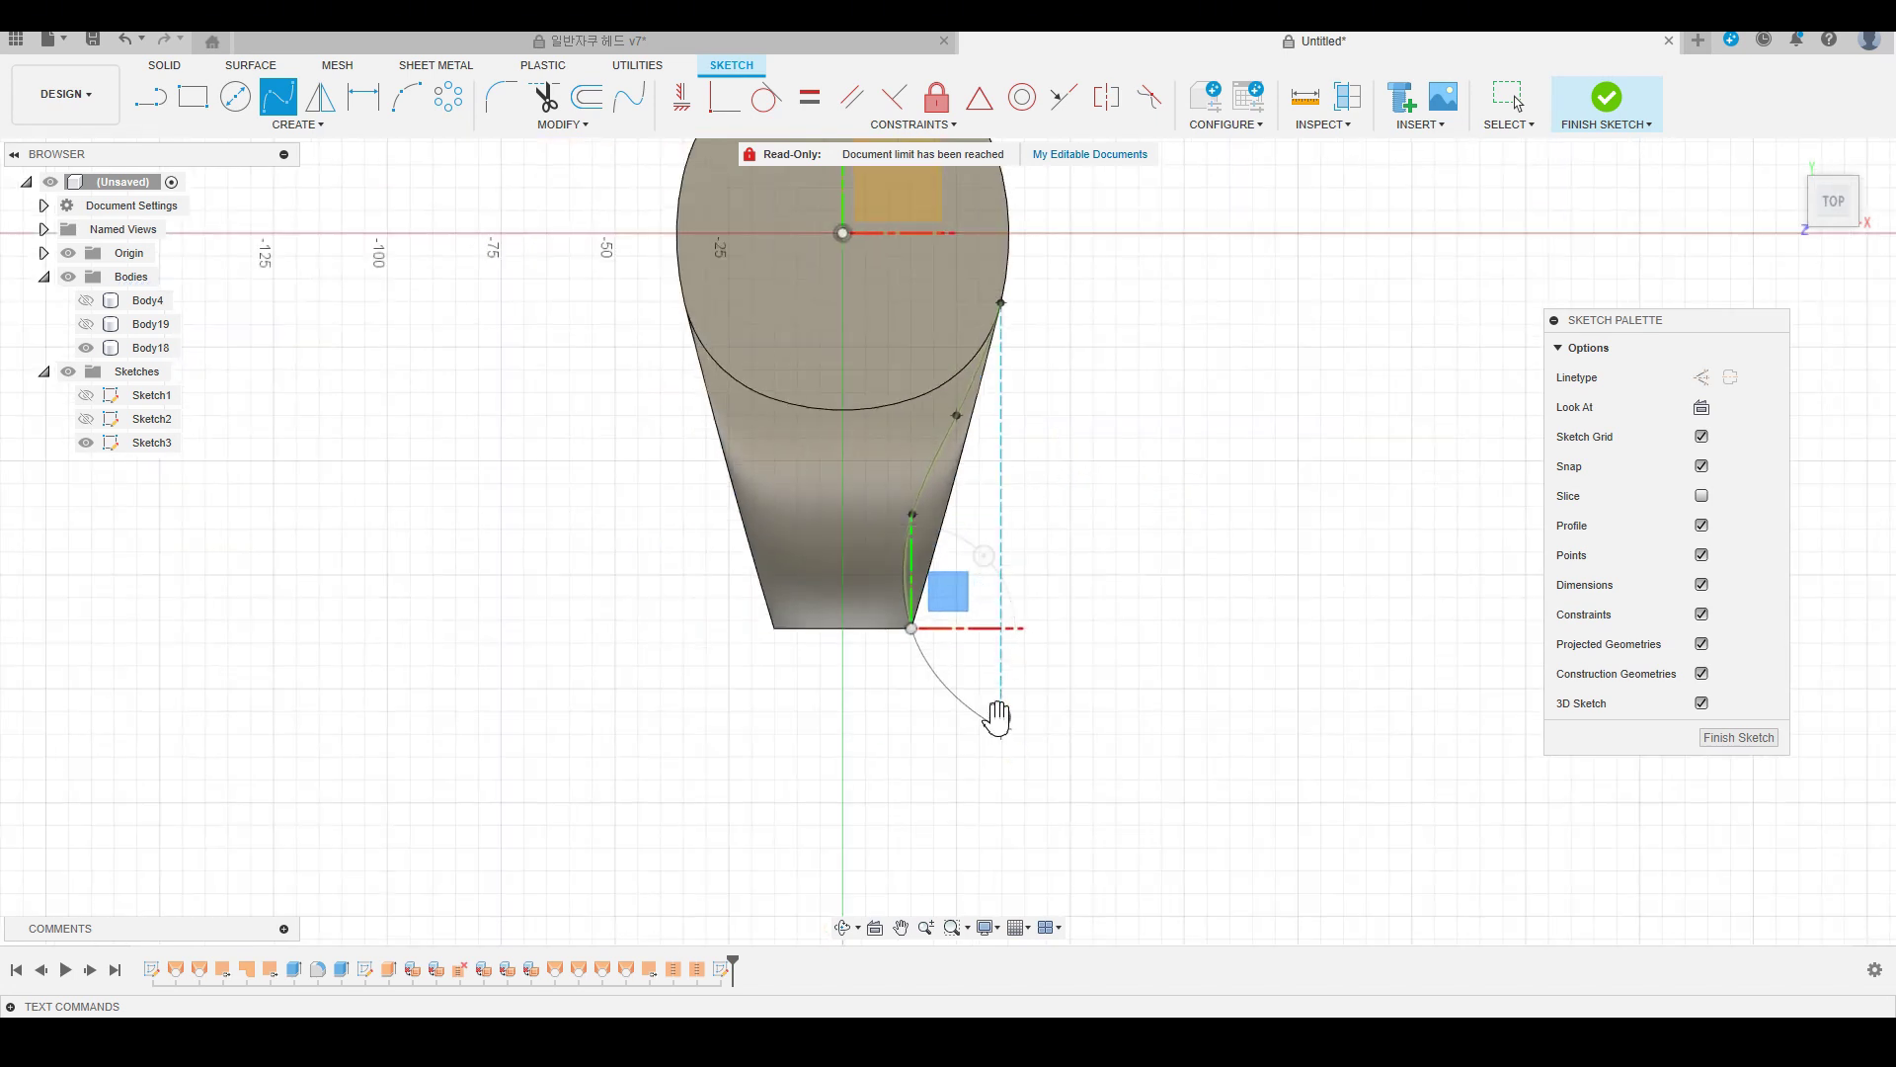
{"action": "scroll", "coordinate": [996, 681], "scroll_direction": "up", "scroll_amount": 3}
{"action": "key", "text": "Escape"}
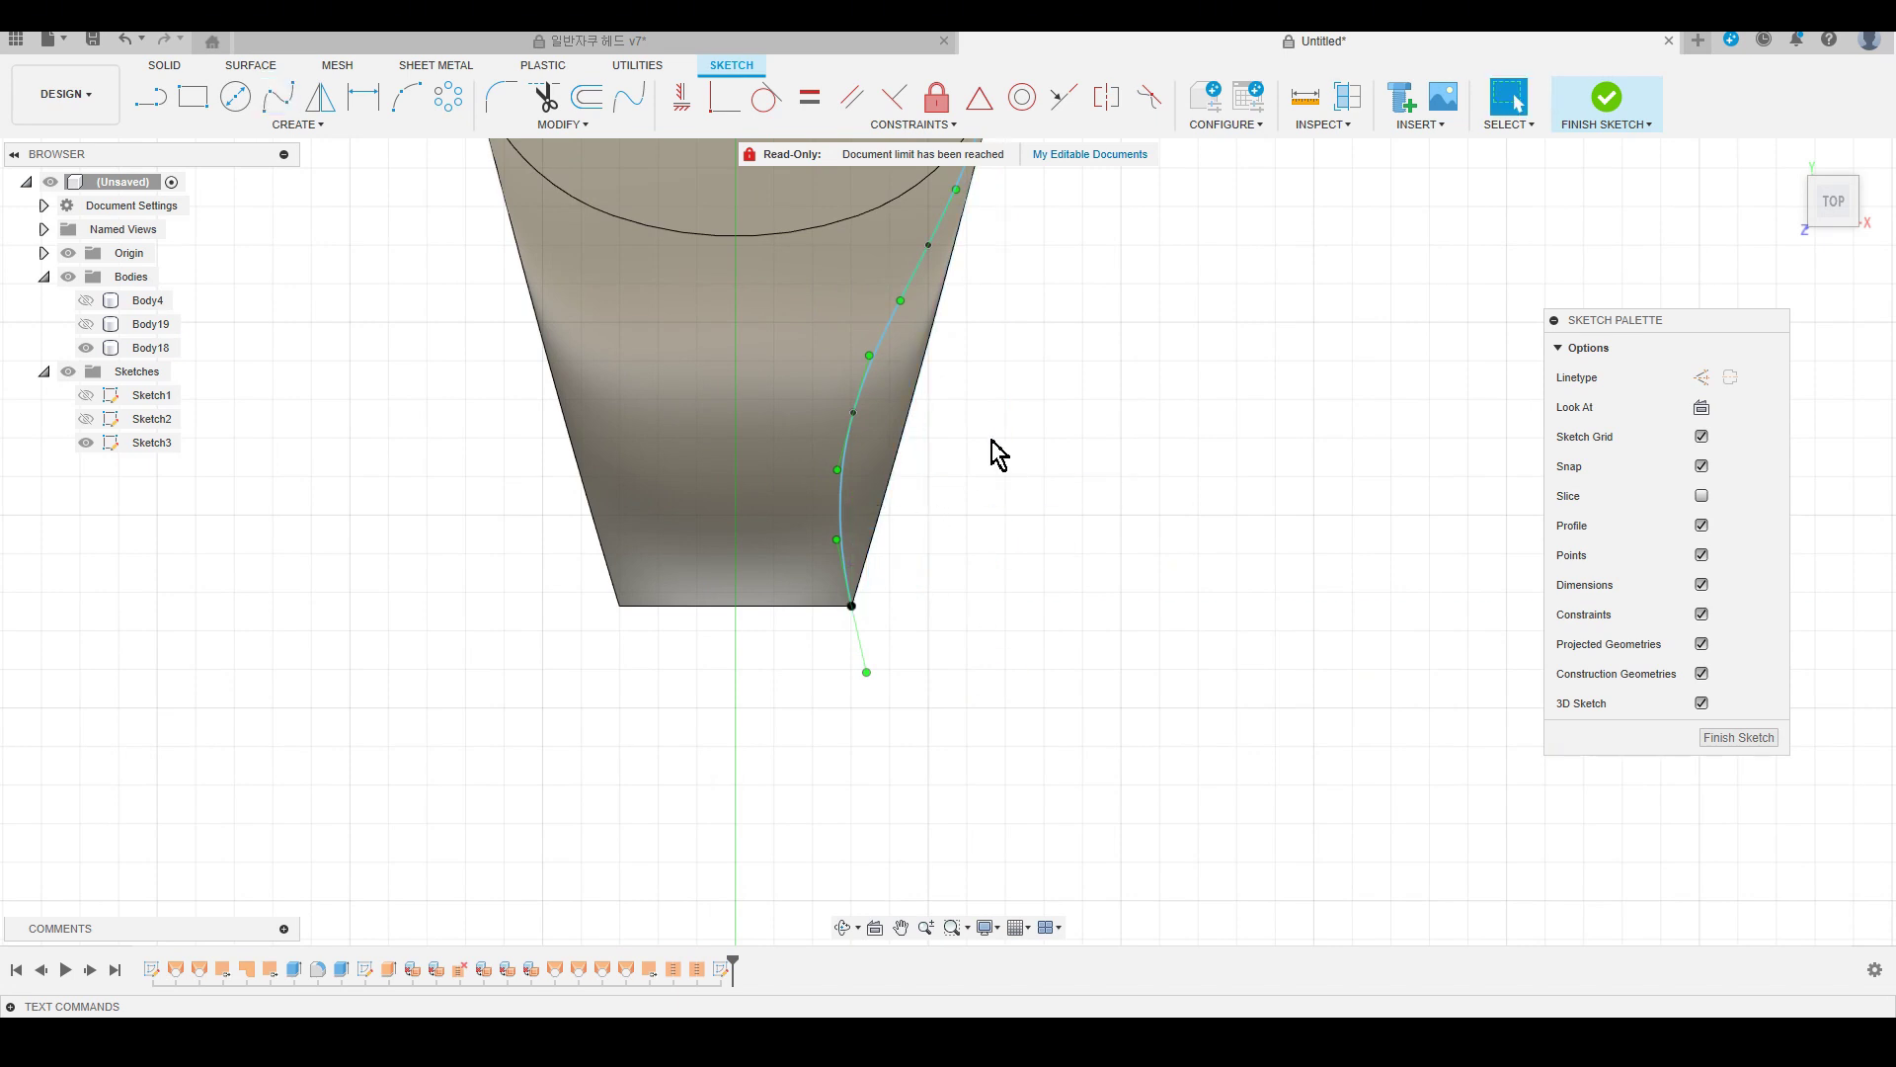
Reshape the spline by nudging one of its fit points.
{"action": "left_click", "coordinate": [854, 413]}
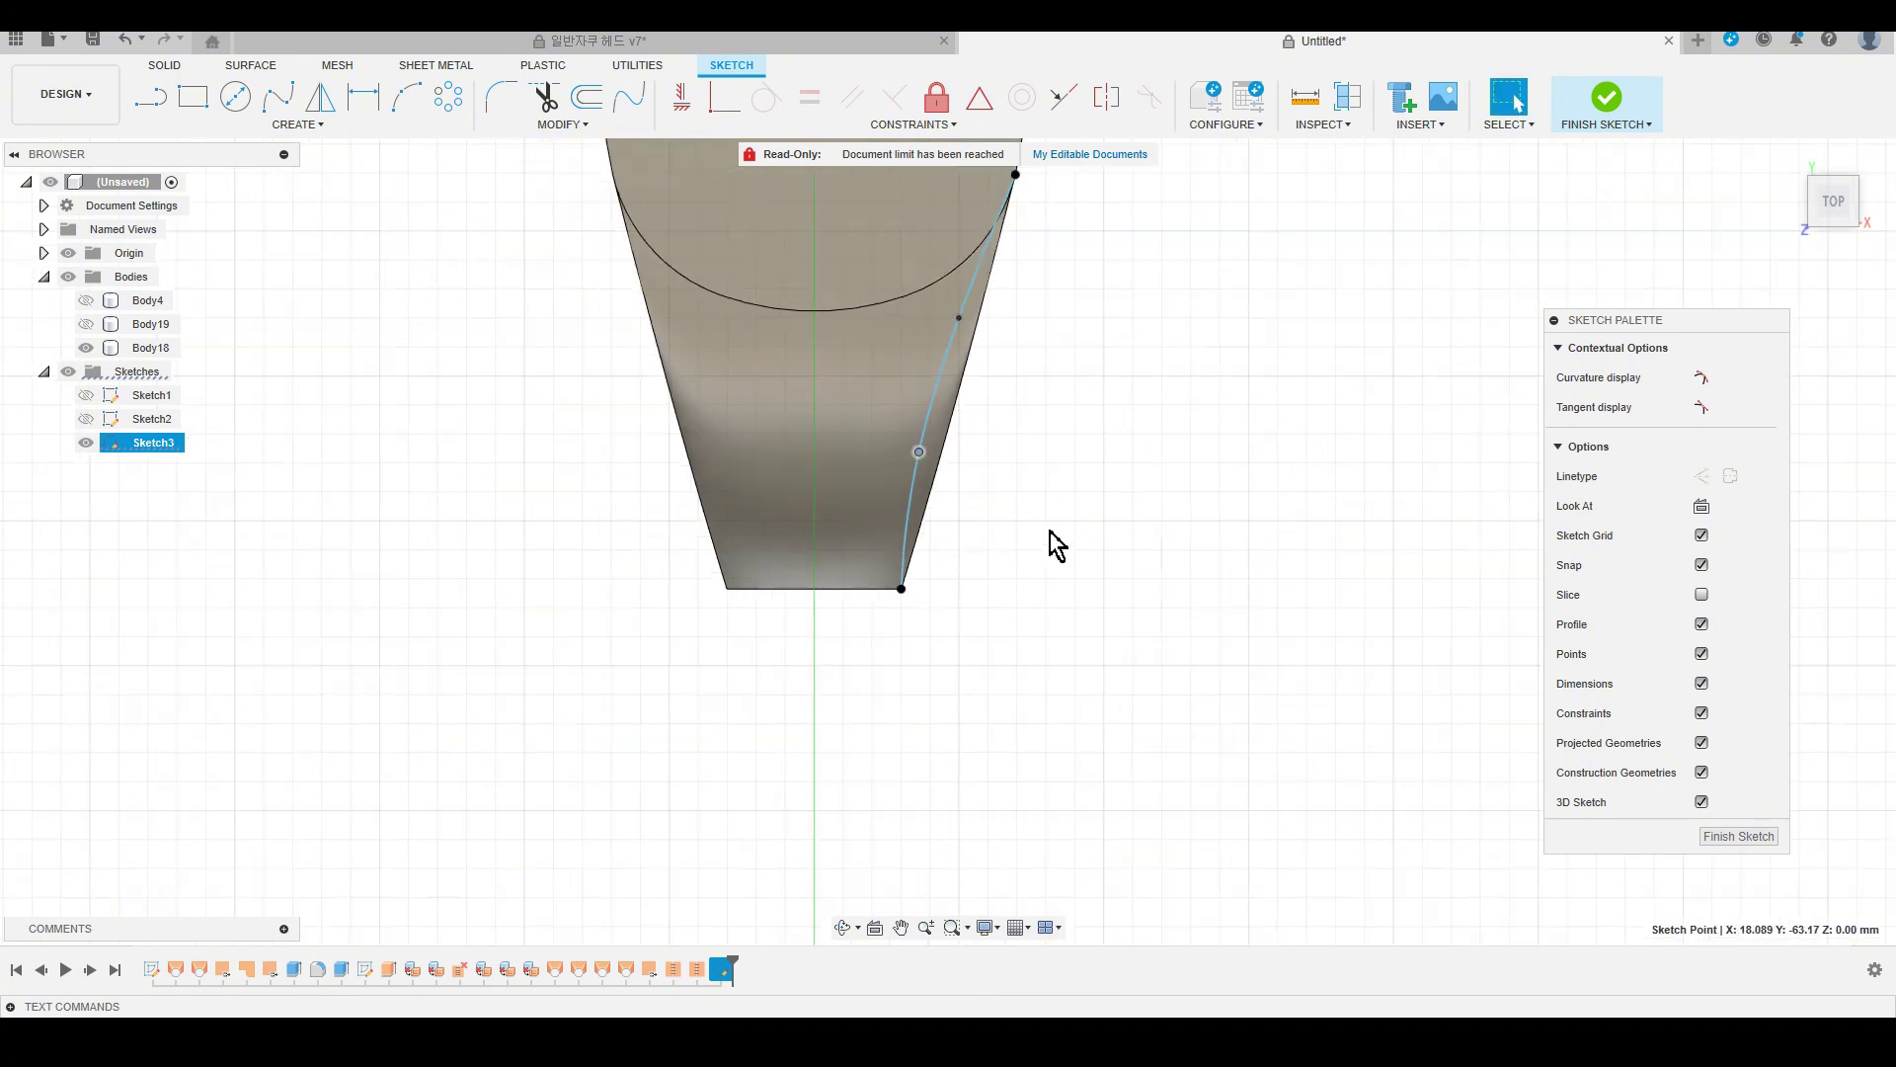
{"action": "scroll", "coordinate": [1050, 542], "scroll_direction": "down", "scroll_amount": 3}
{"action": "left_click_drag", "start_coordinate": [859, 525], "coordinate": [852, 519]}
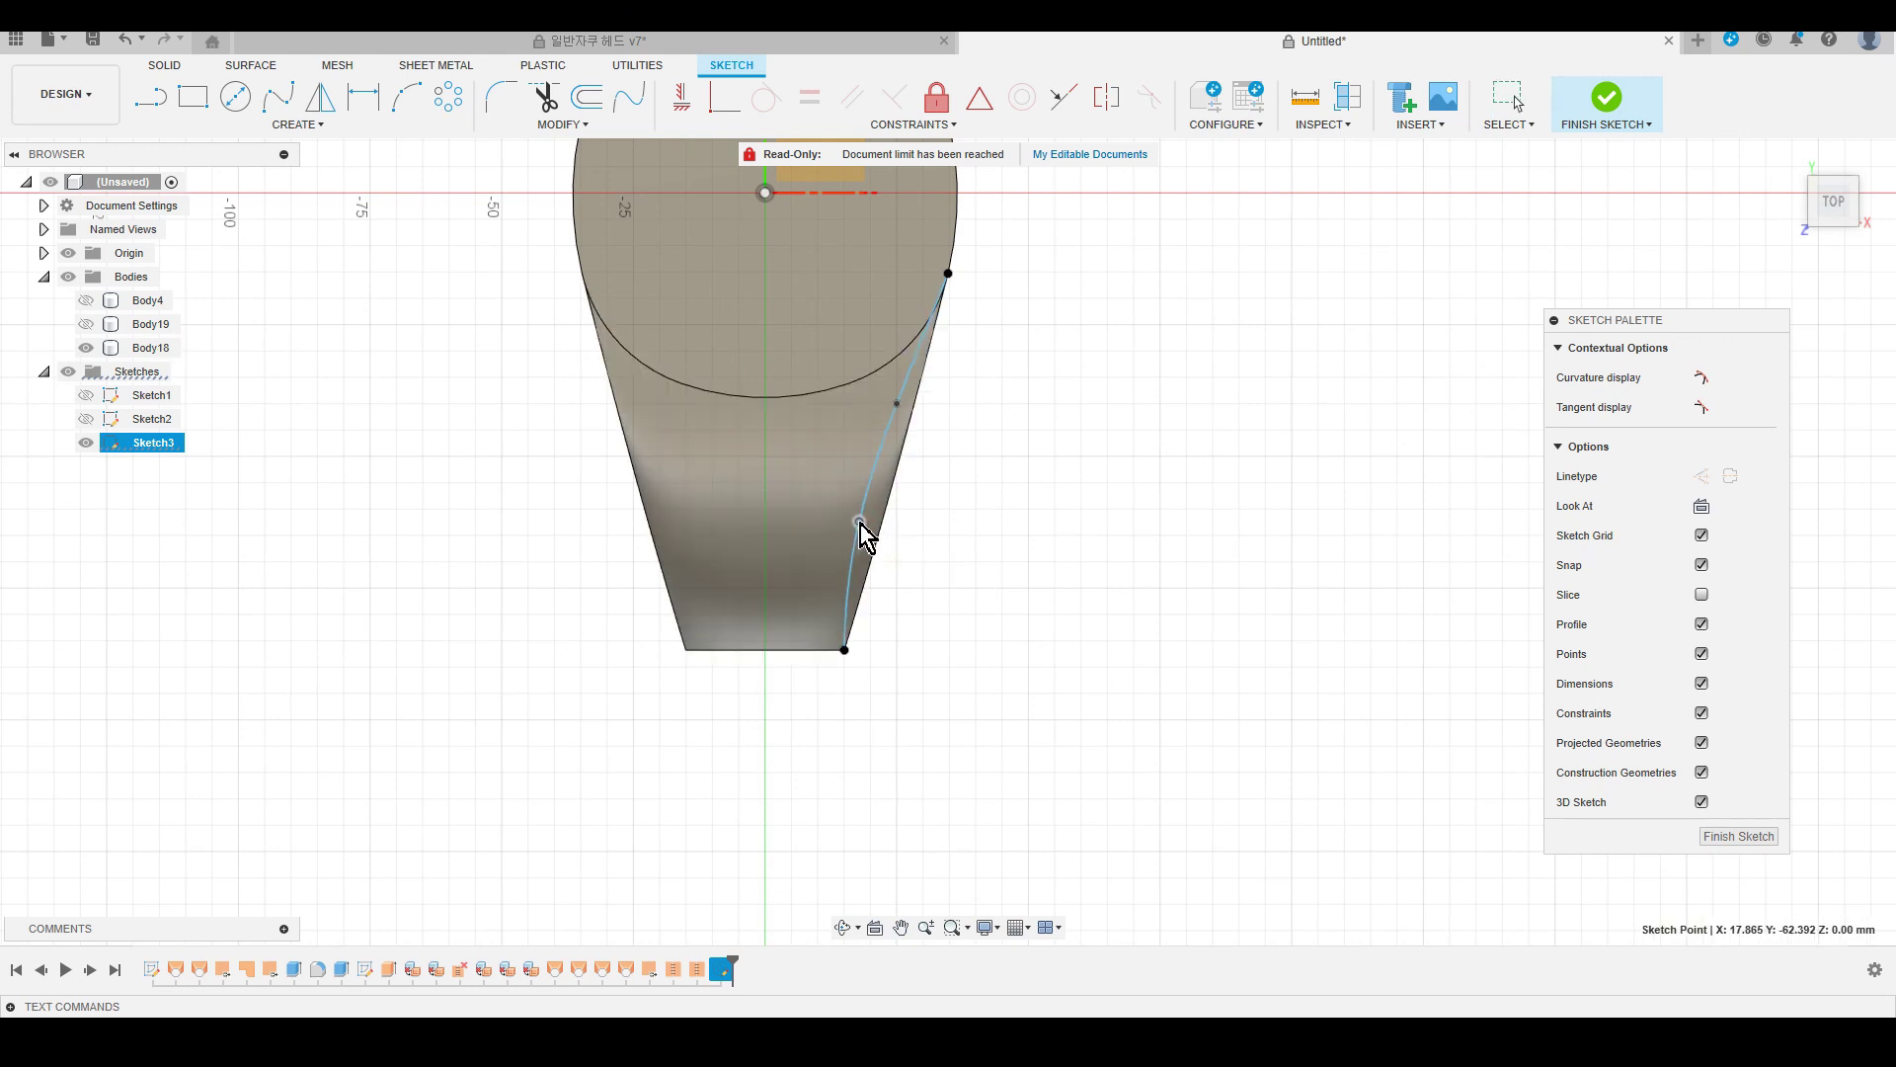
{"action": "middle_click_drag", "start_coordinate": [861, 533], "coordinate": [834, 606]}
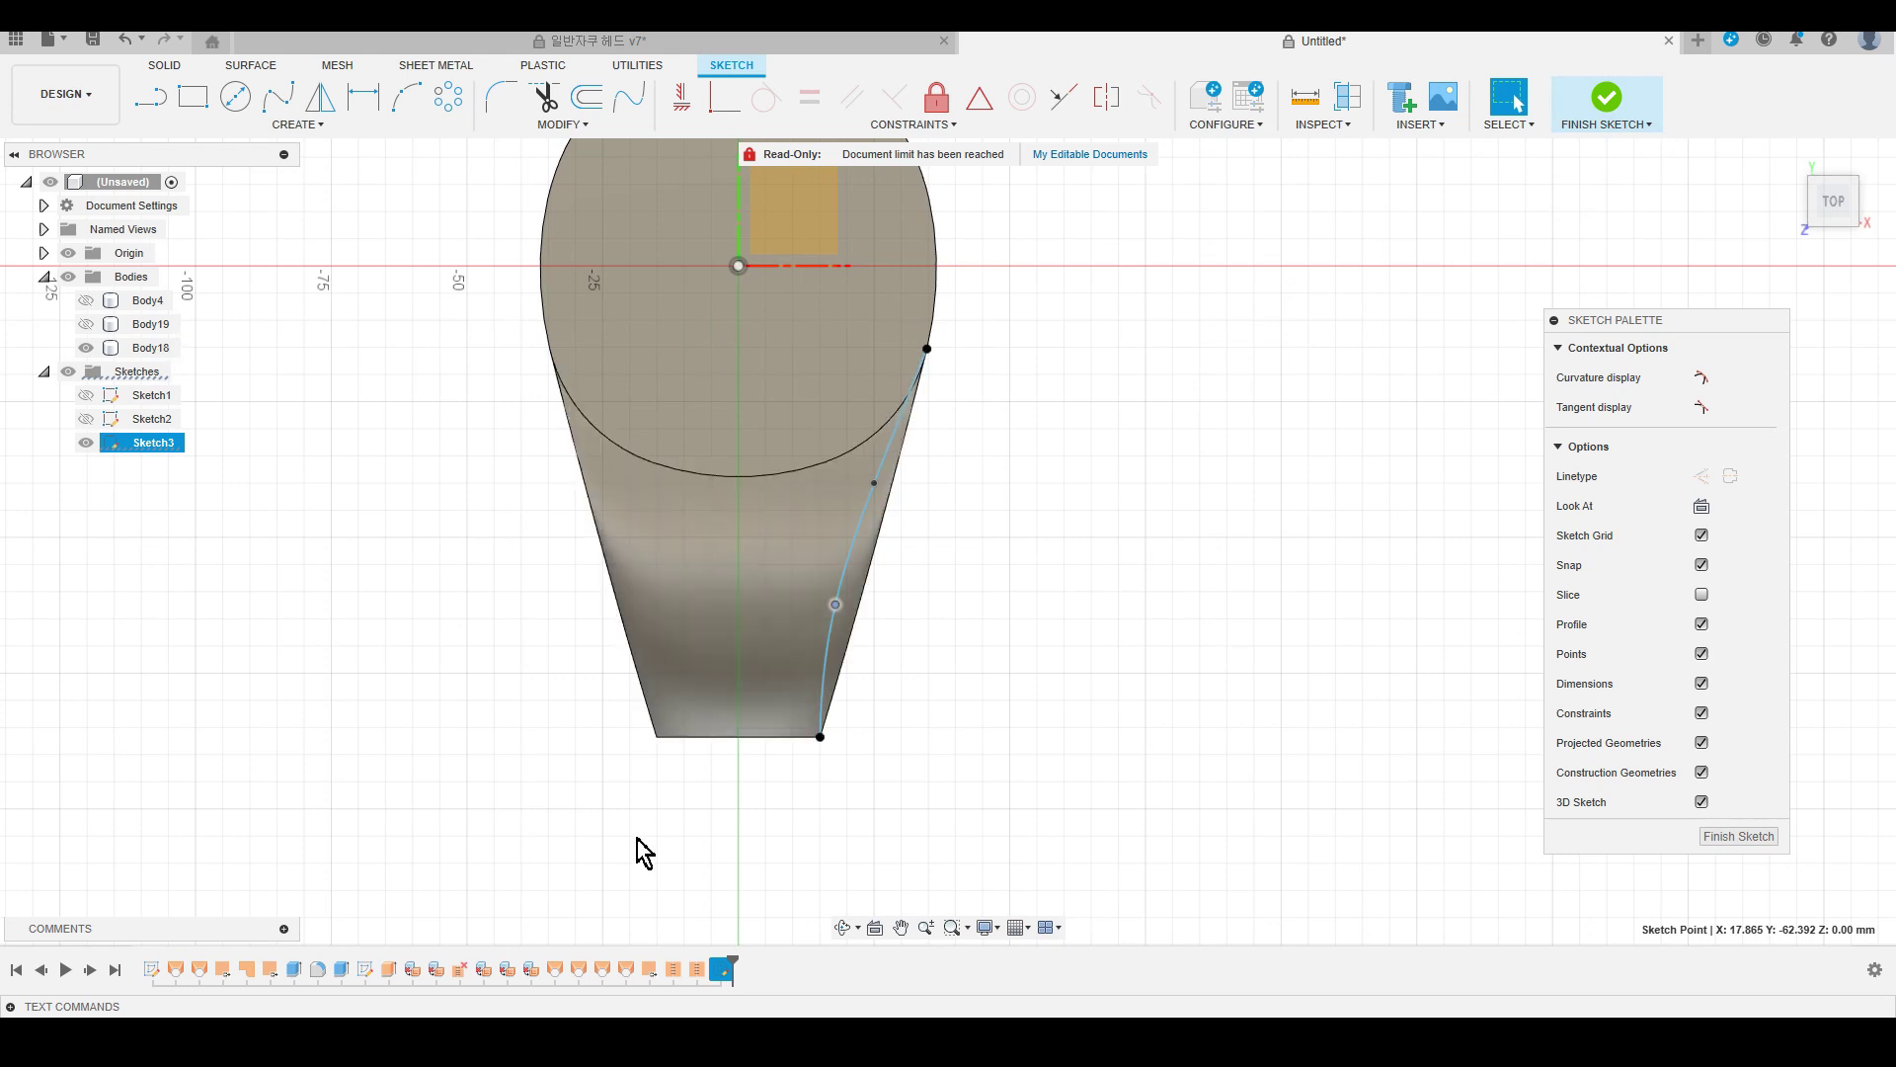
{"action": "left_click", "coordinate": [856, 553]}
{"action": "left_click", "coordinate": [857, 555]}
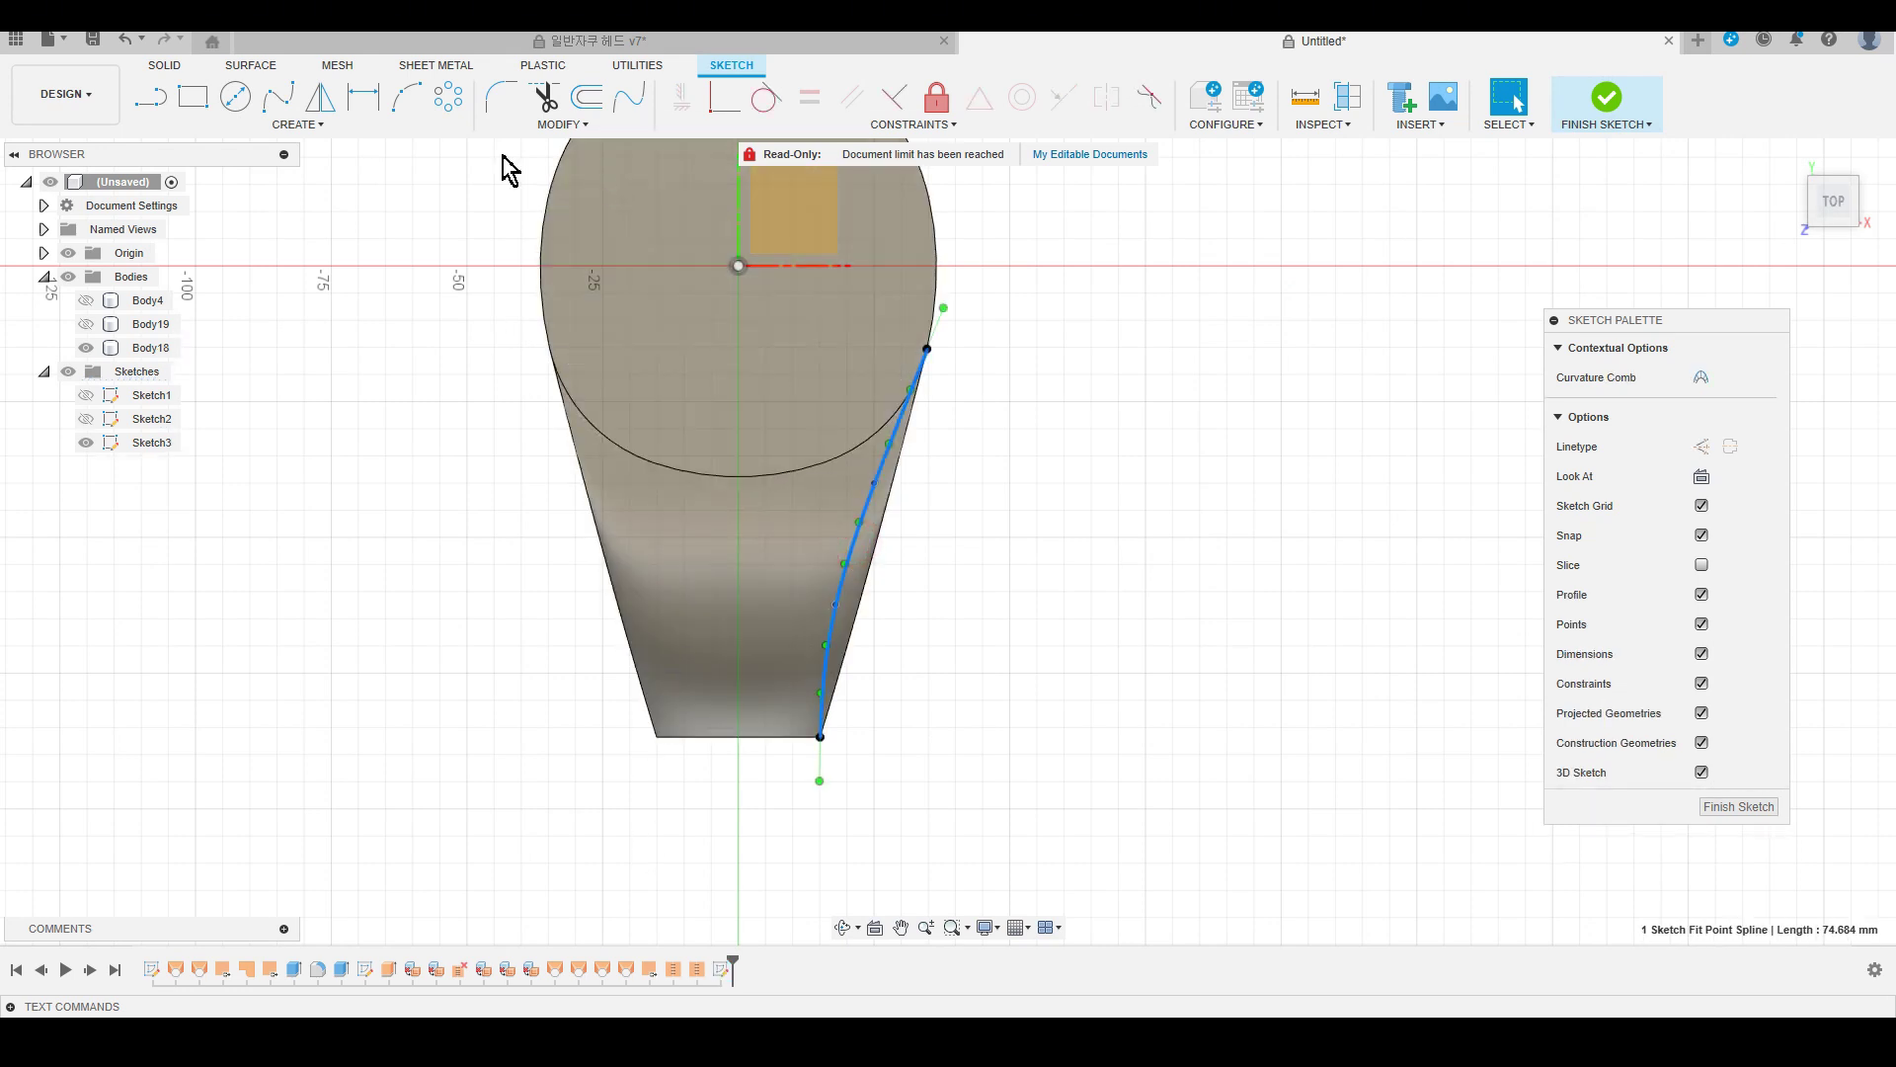
Mirror the spline about the vertical centre plane onto the left side and finish the sketch.
{"action": "left_click", "coordinate": [297, 124]}
{"action": "left_click", "coordinate": [188, 366]}
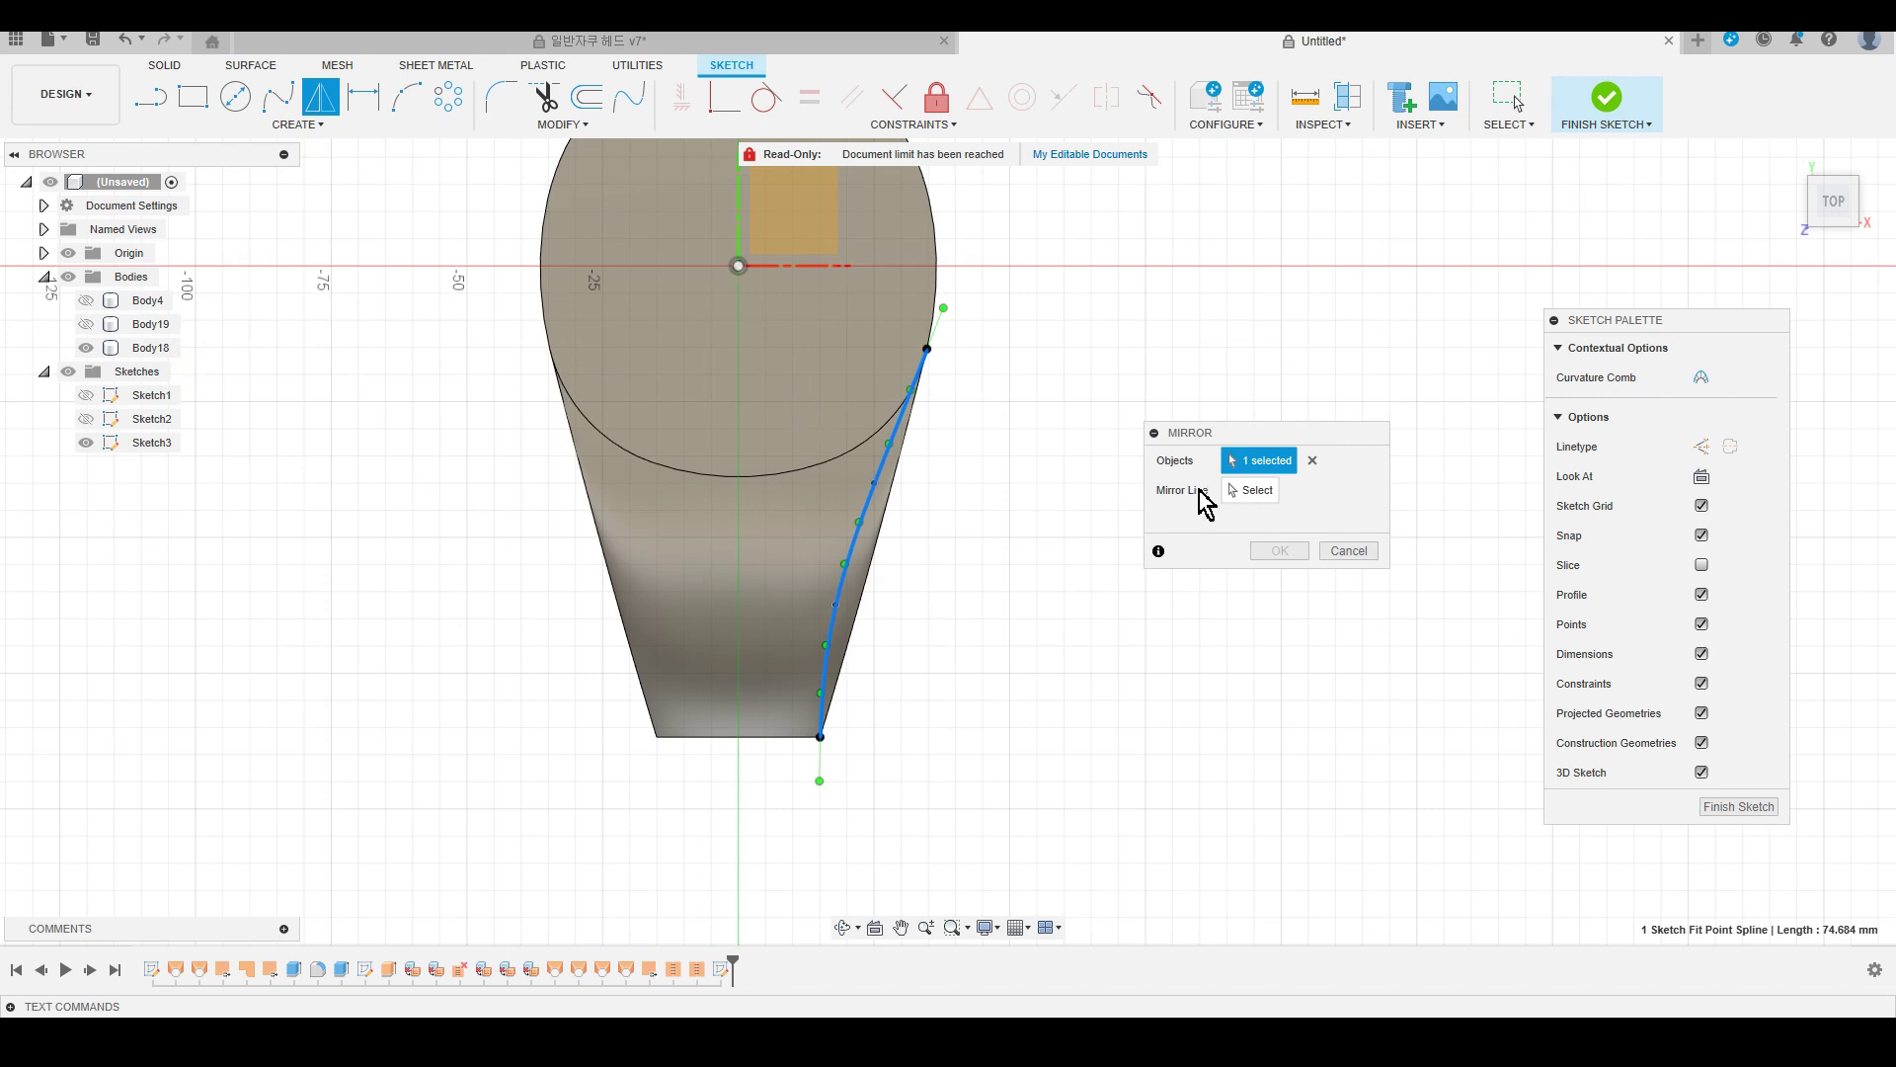
{"action": "left_click", "coordinate": [1250, 491]}
{"action": "mouse_move", "coordinate": [1252, 508]}
{"action": "middle_mouse_down", "text": "shift"}
{"action": "mouse_move", "coordinate": [1096, 689]}
{"action": "mouse_move", "coordinate": [1061, 541]}
{"action": "mouse_move", "coordinate": [739, 326]}
{"action": "middle_mouse_up", "text": "shift"}
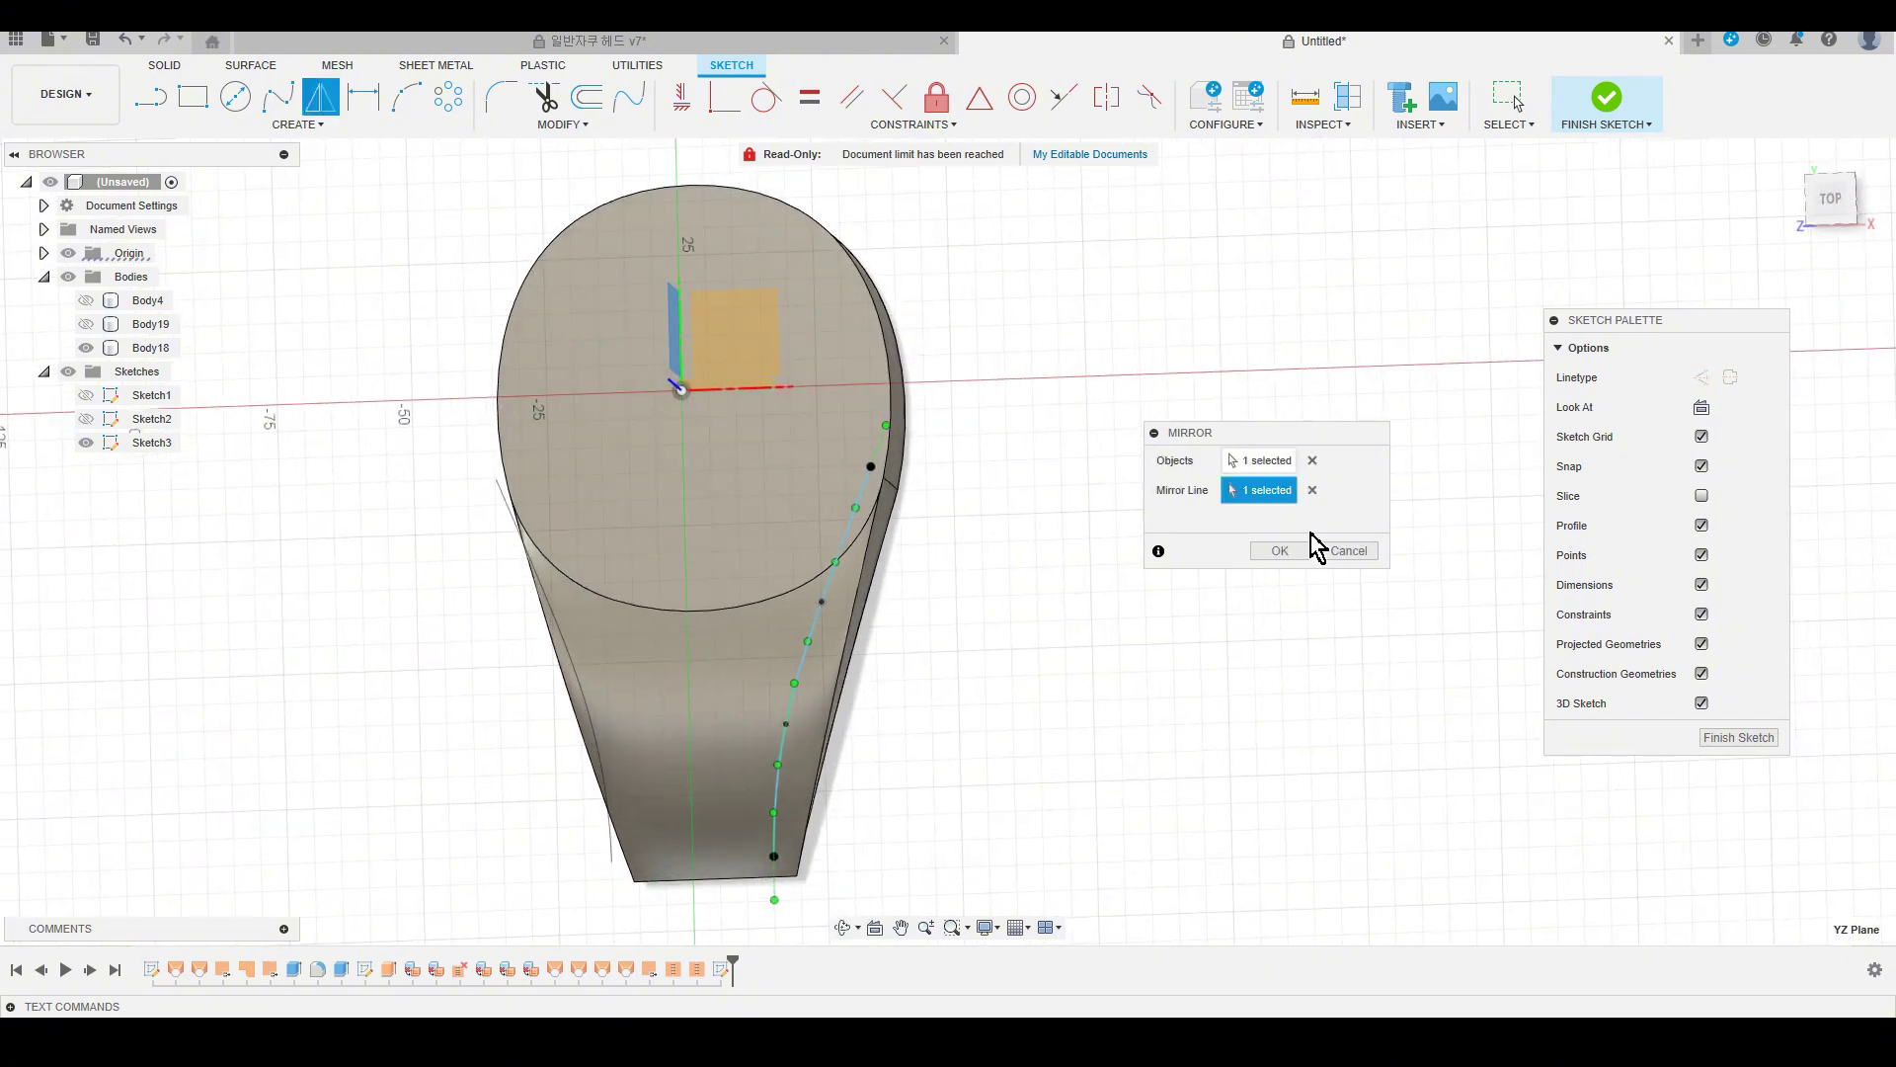
{"action": "left_click", "coordinate": [1280, 550]}
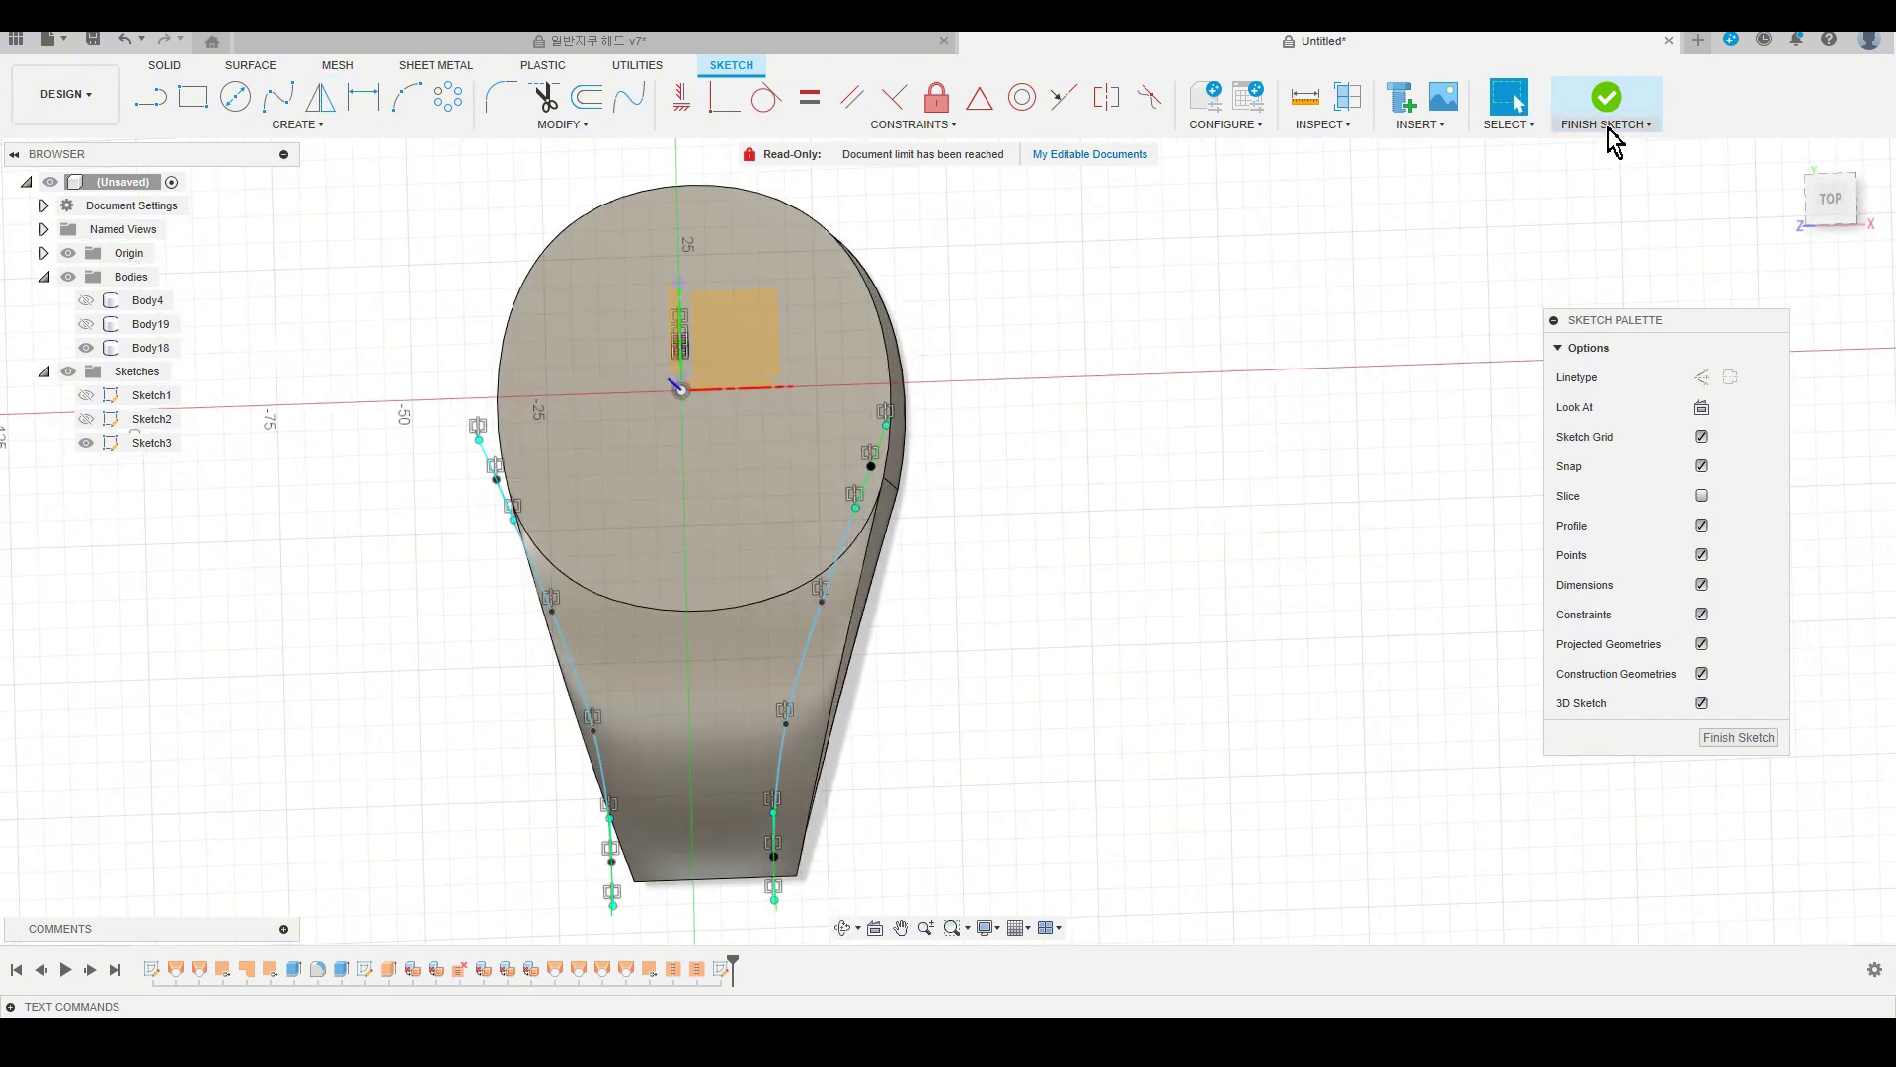
{"action": "left_click", "coordinate": [1738, 737]}
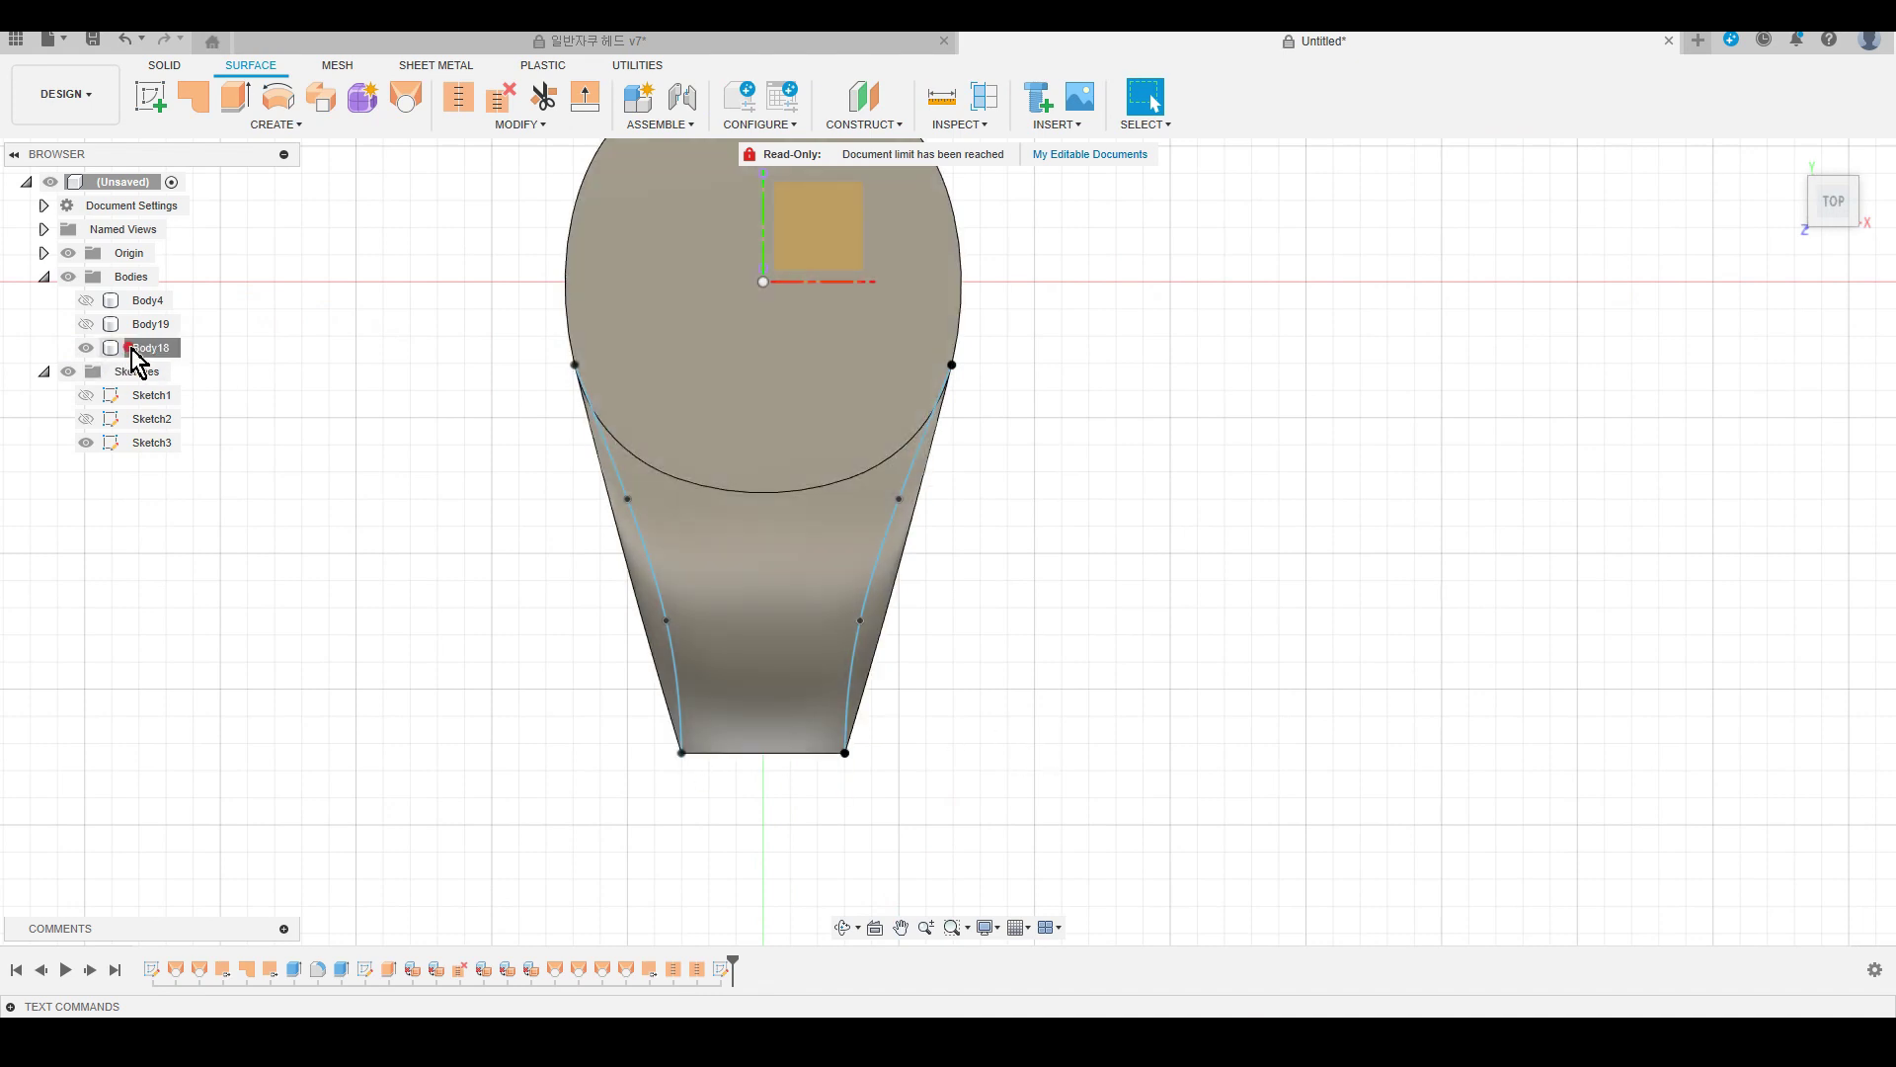
Split Body18 using both Sketch3 side splines as cutting tools.
{"action": "left_click", "coordinate": [138, 350]}
{"action": "left_click", "coordinate": [160, 64]}
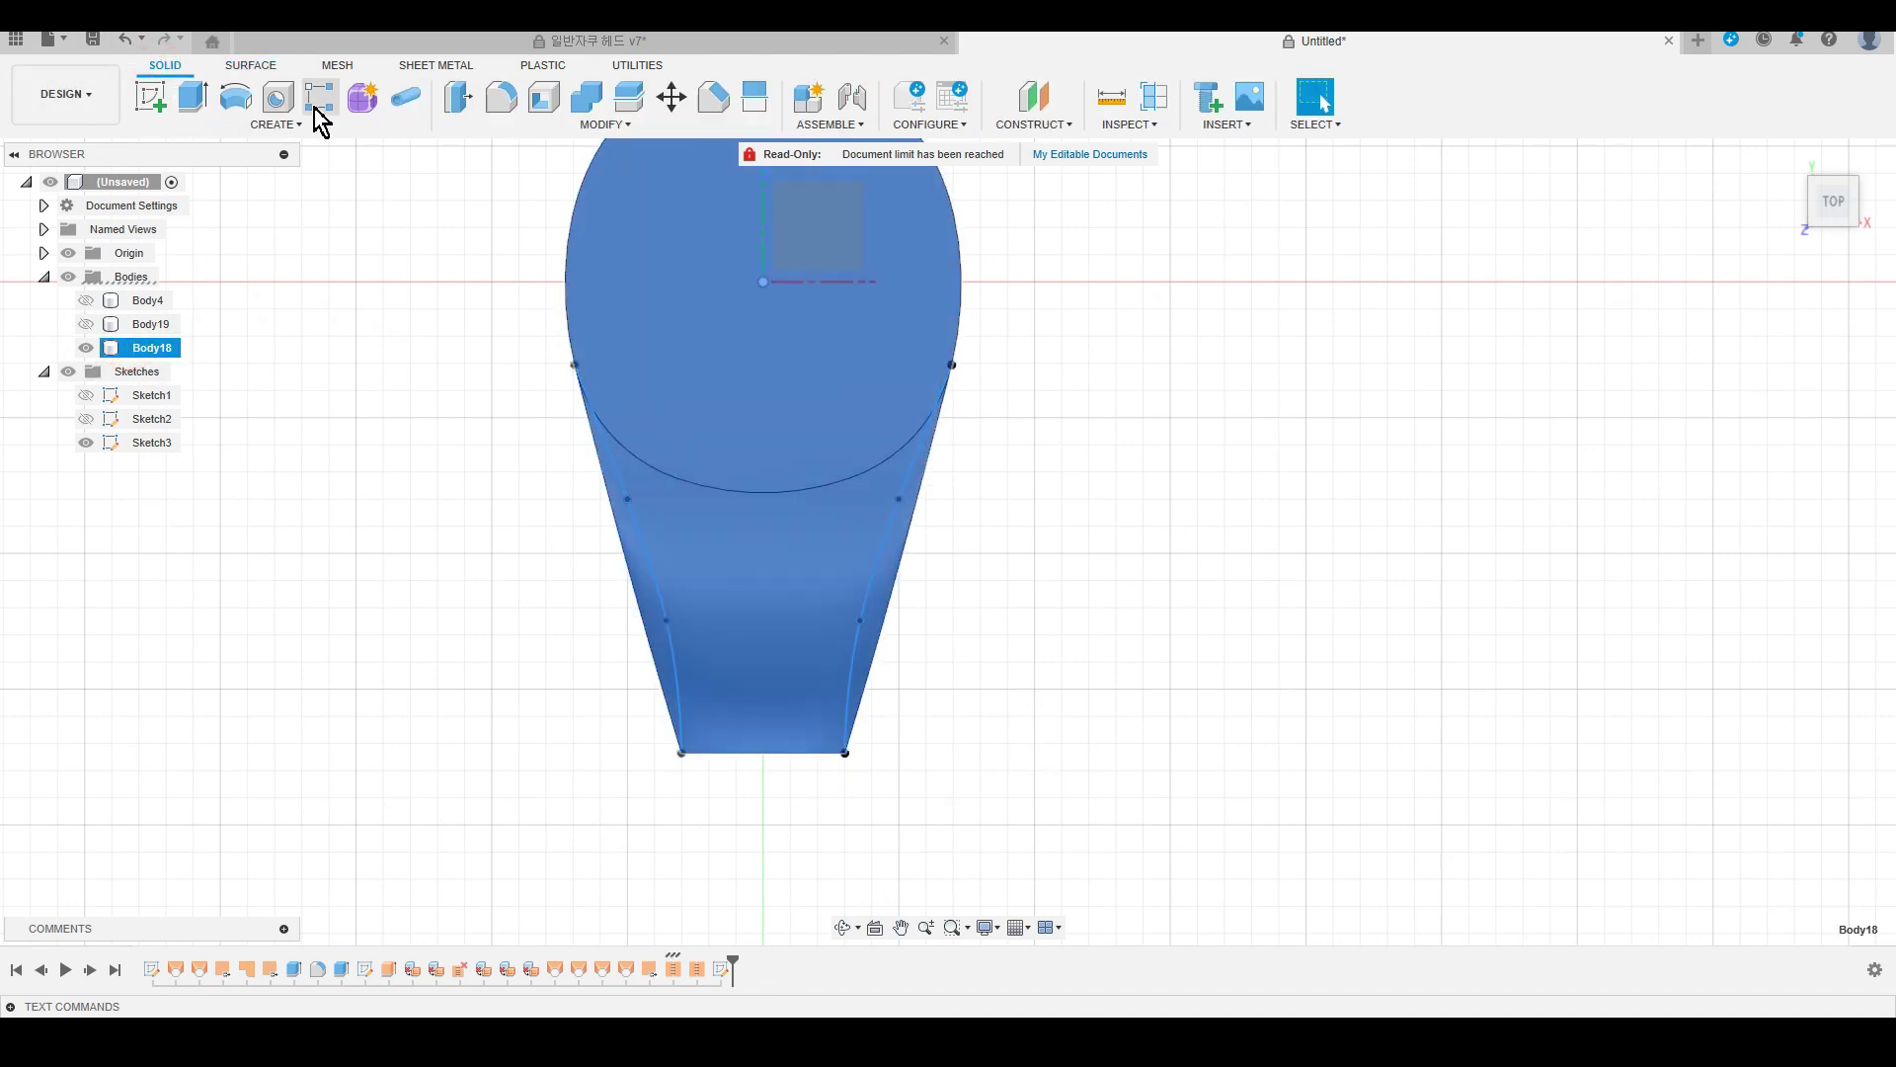
{"action": "left_click", "coordinate": [628, 99]}
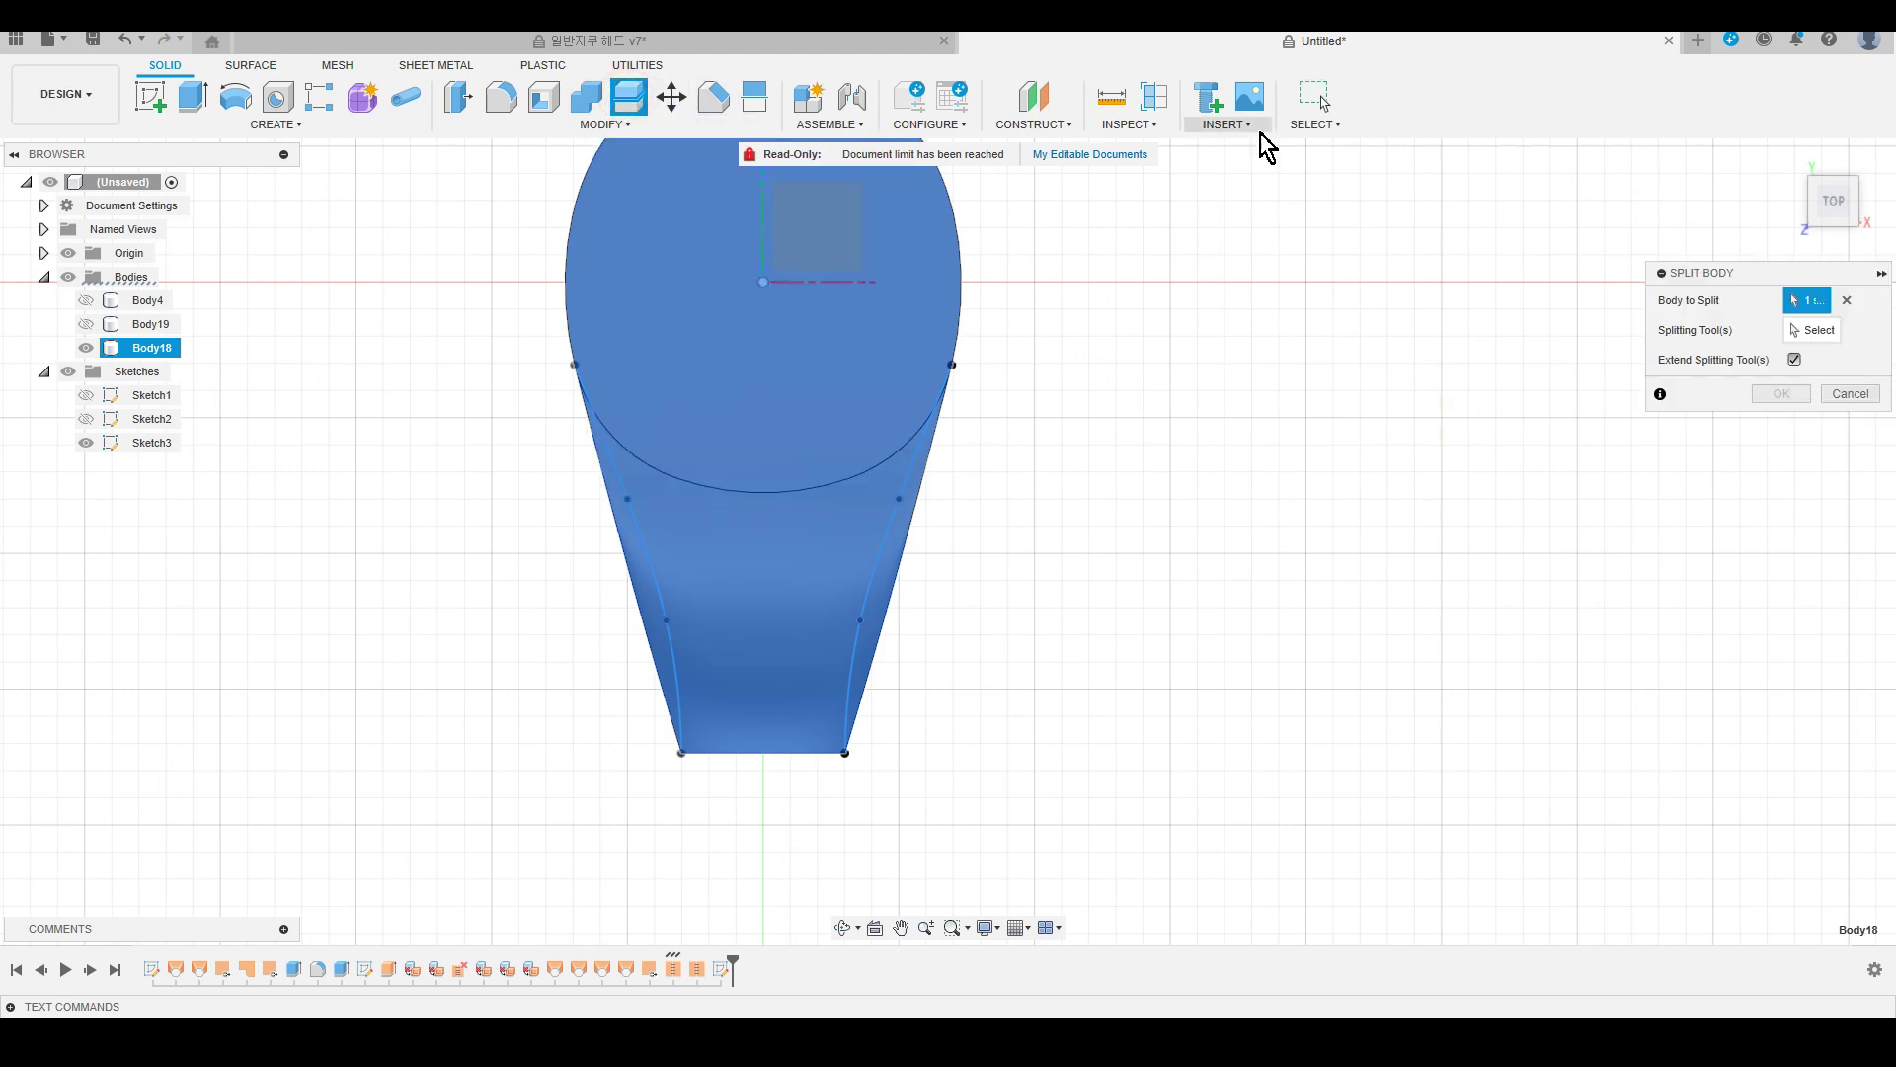
{"action": "left_click", "coordinate": [887, 546]}
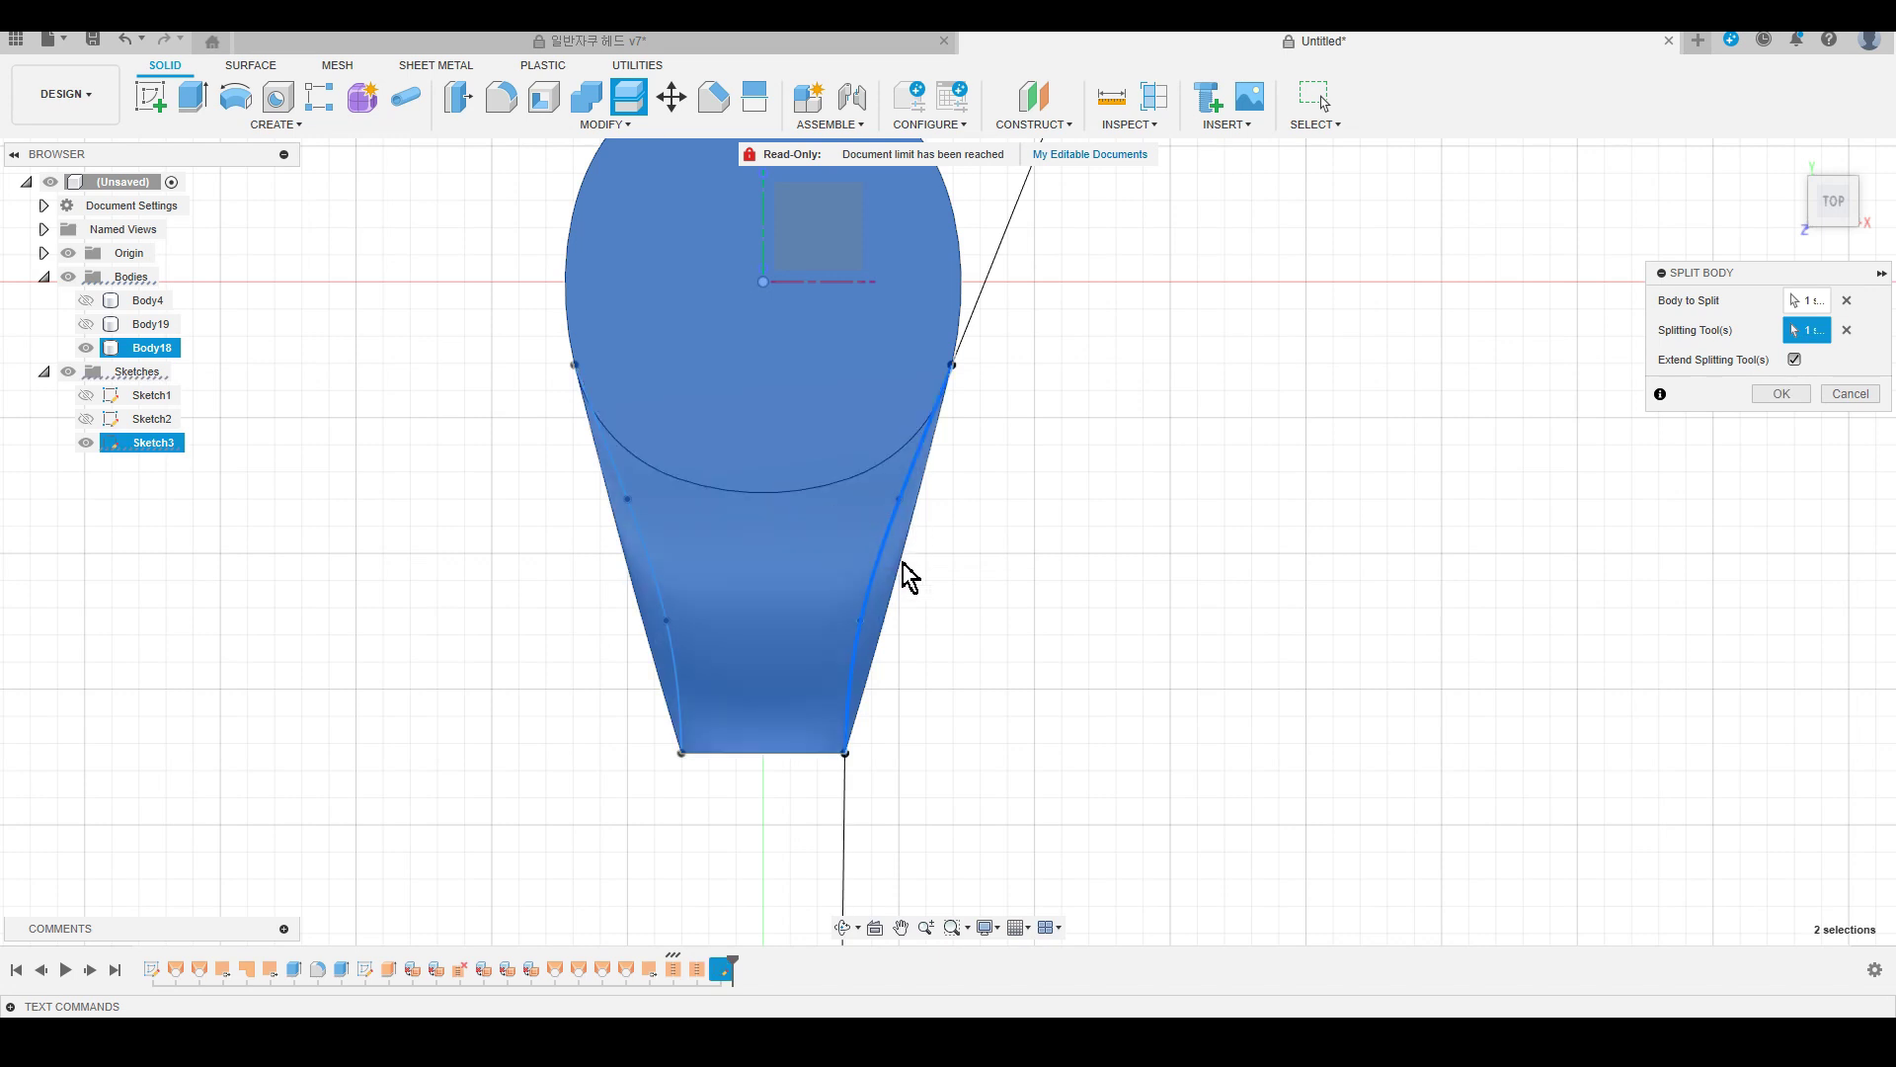
{"action": "left_click", "coordinate": [653, 582]}
{"action": "middle_click_drag", "start_coordinate": [1194, 698], "coordinate": [1136, 648], "text": "shift"}
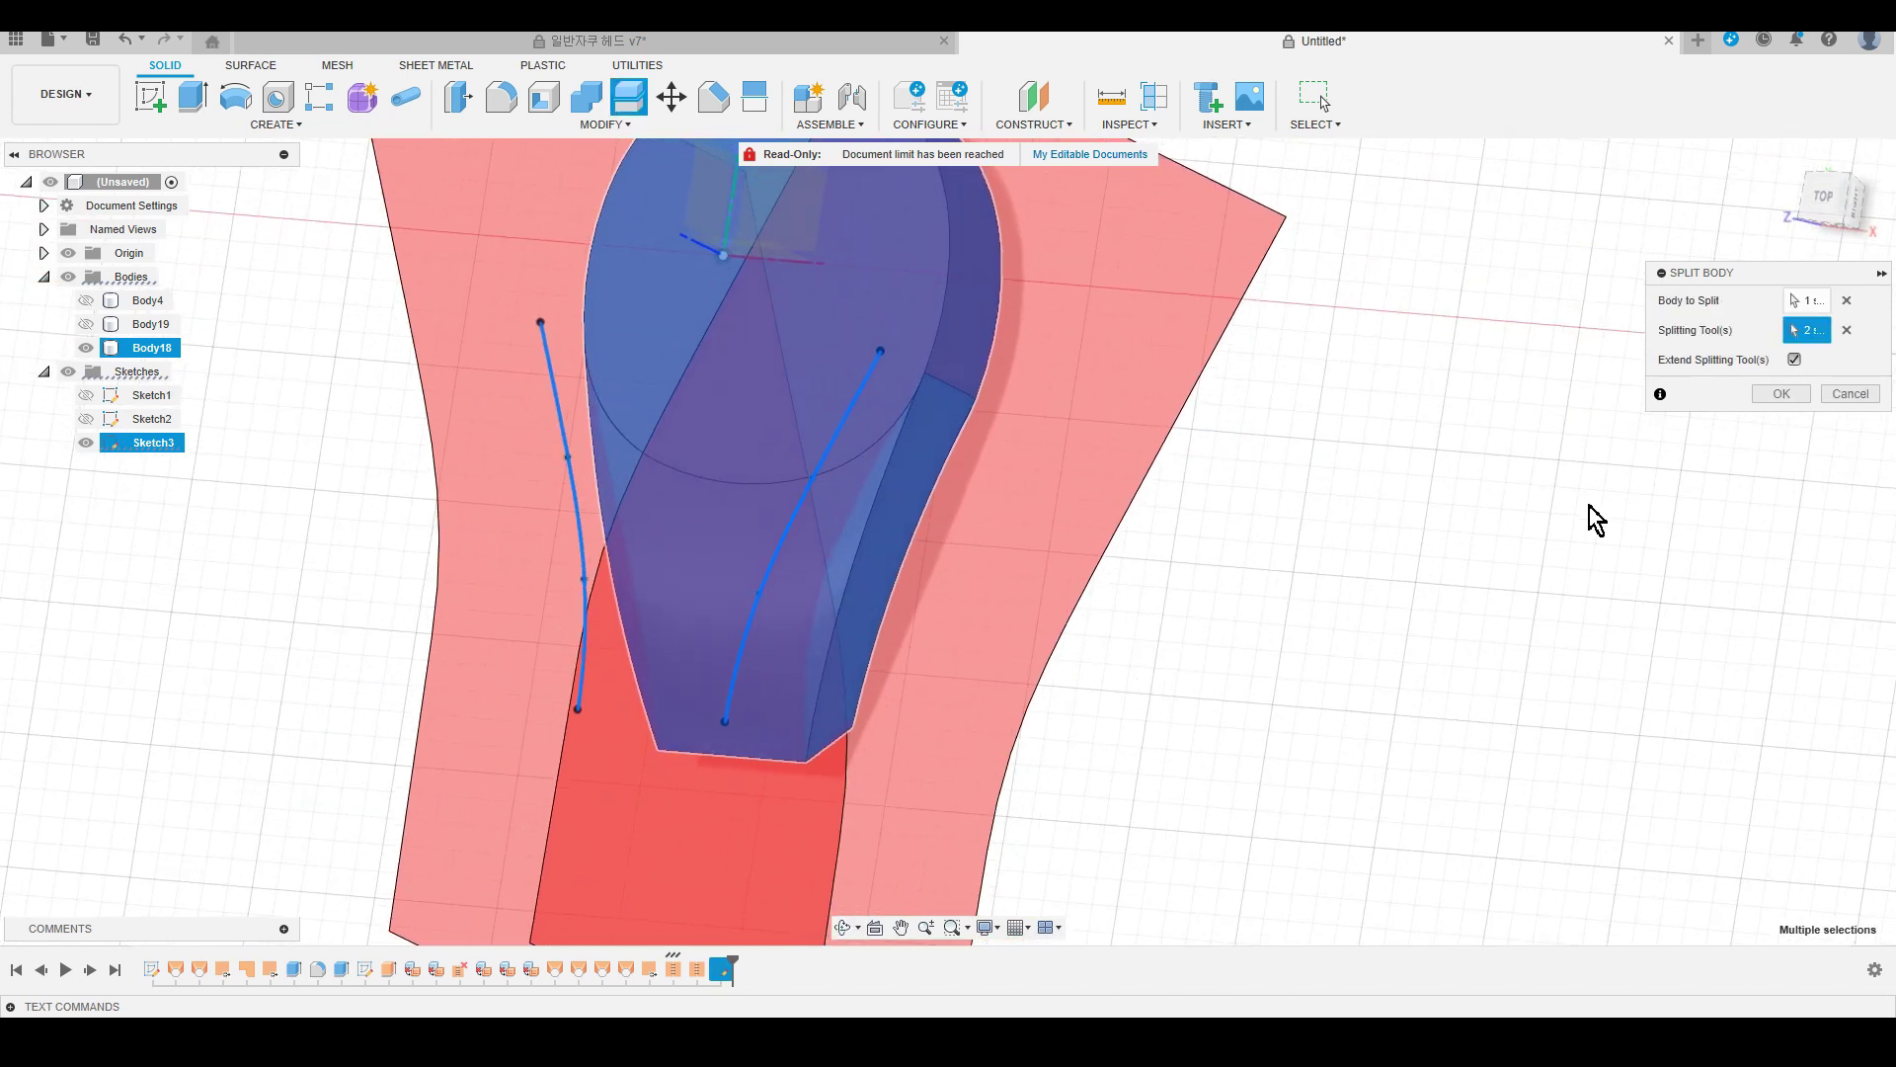
{"action": "left_click", "coordinate": [1783, 394]}
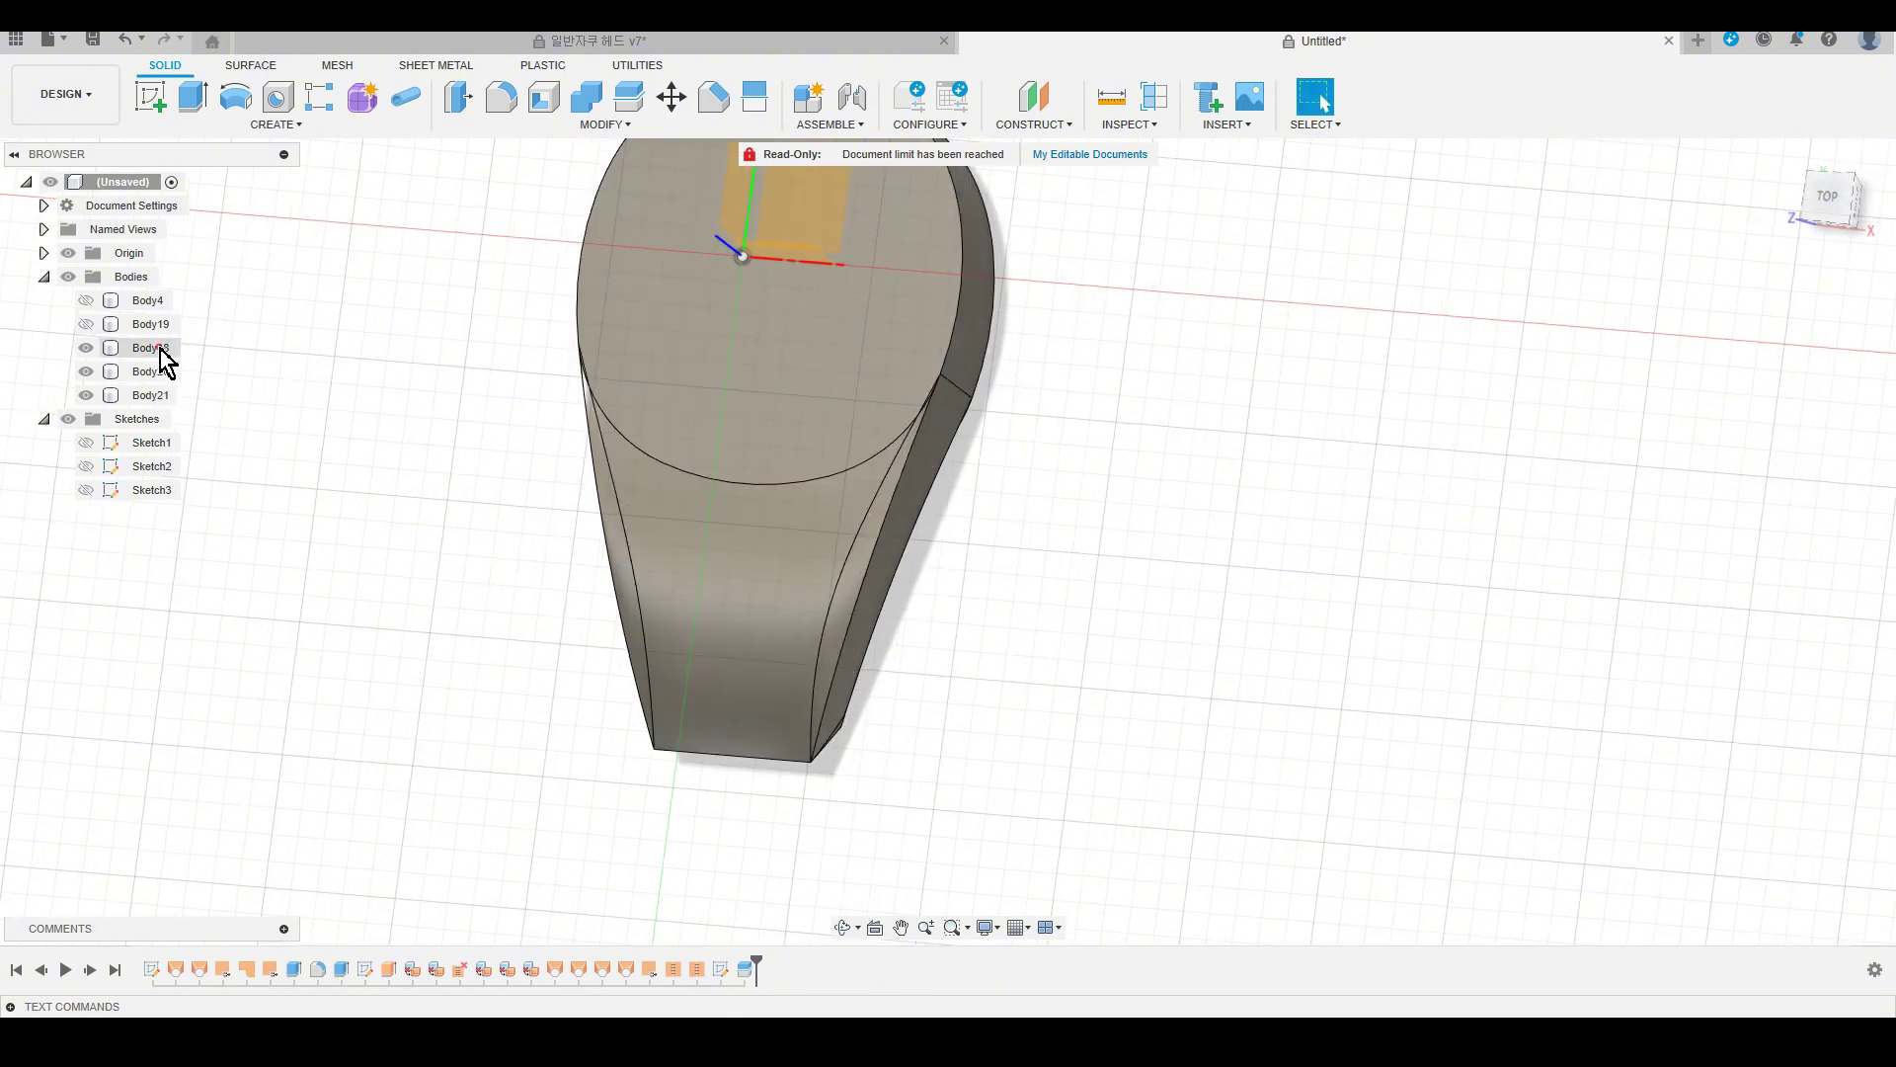
Hide the trimmed-off side slivers, leaving Body20 visible, and inspect its curved sides.
{"action": "left_click", "coordinate": [158, 347]}
{"action": "left_click", "coordinate": [86, 348]}
{"action": "left_click", "coordinate": [85, 371]}
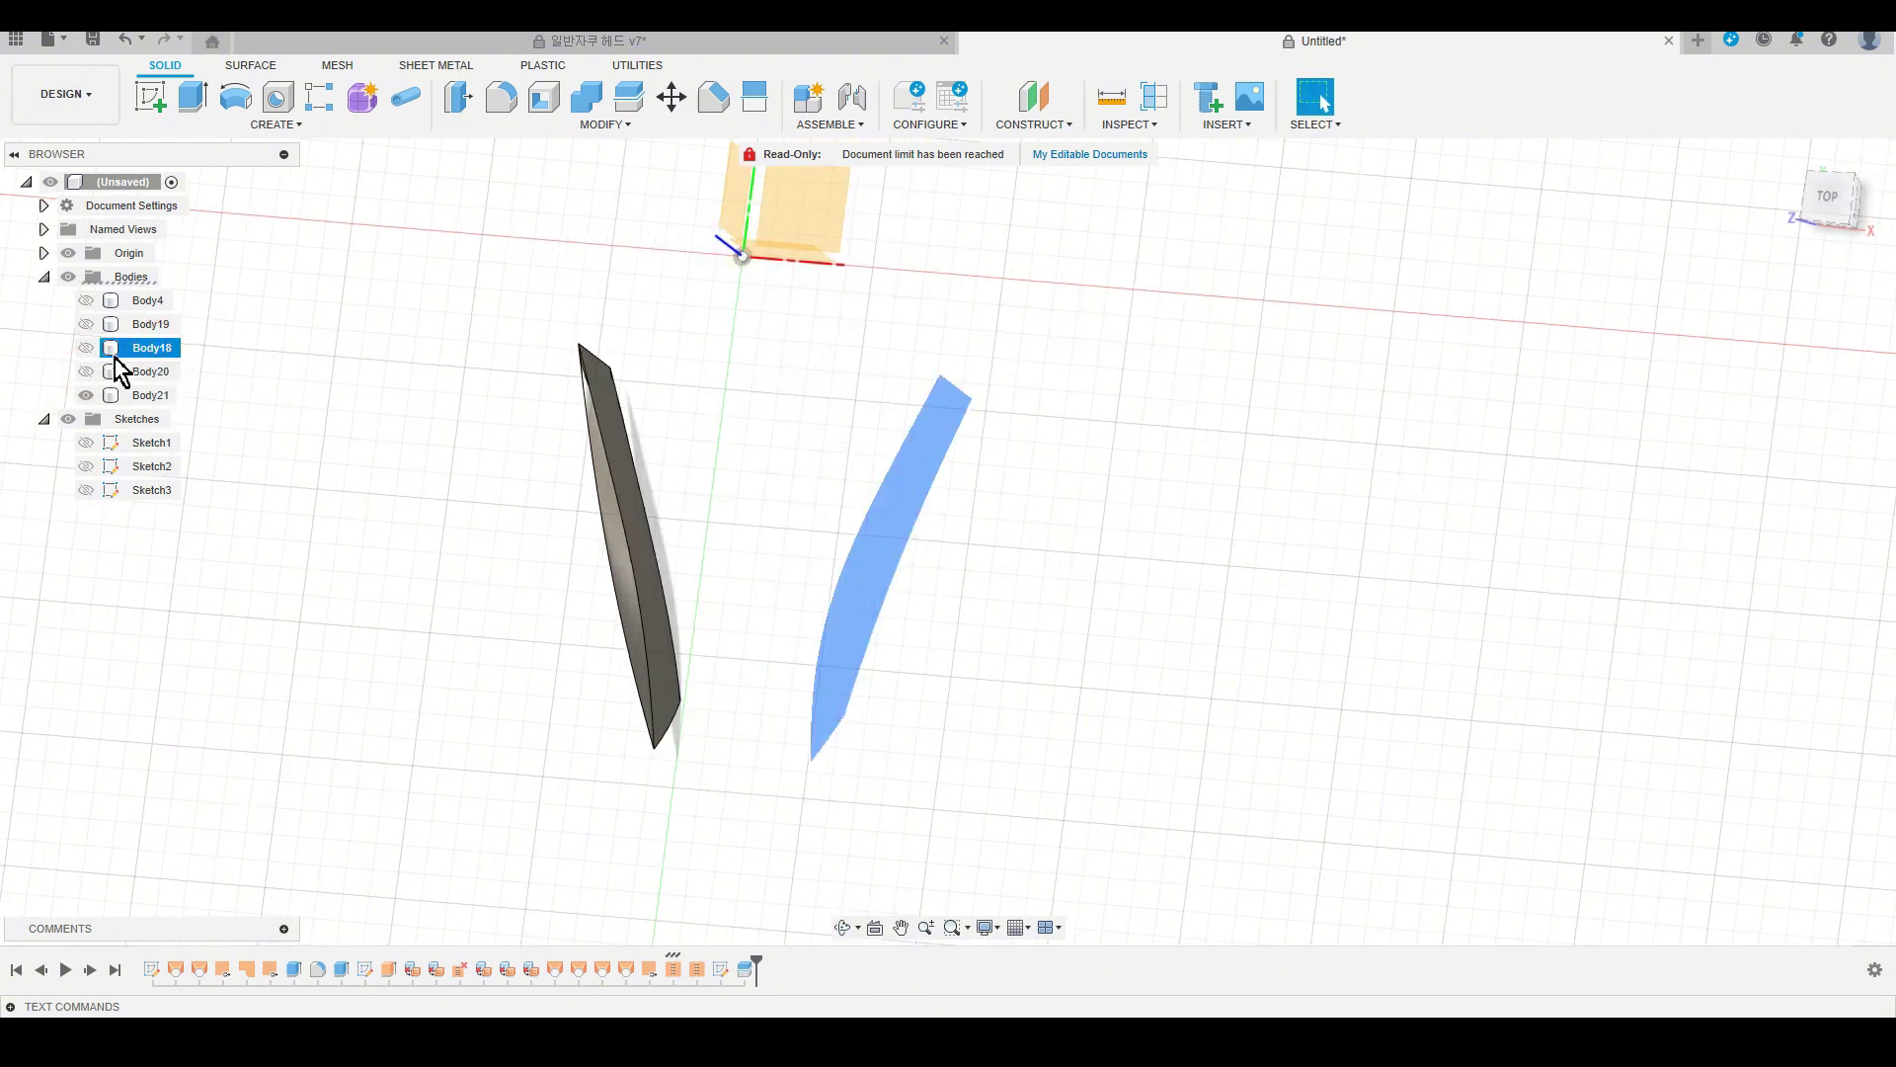
{"action": "left_click", "coordinate": [86, 371]}
{"action": "left_click", "coordinate": [1076, 603]}
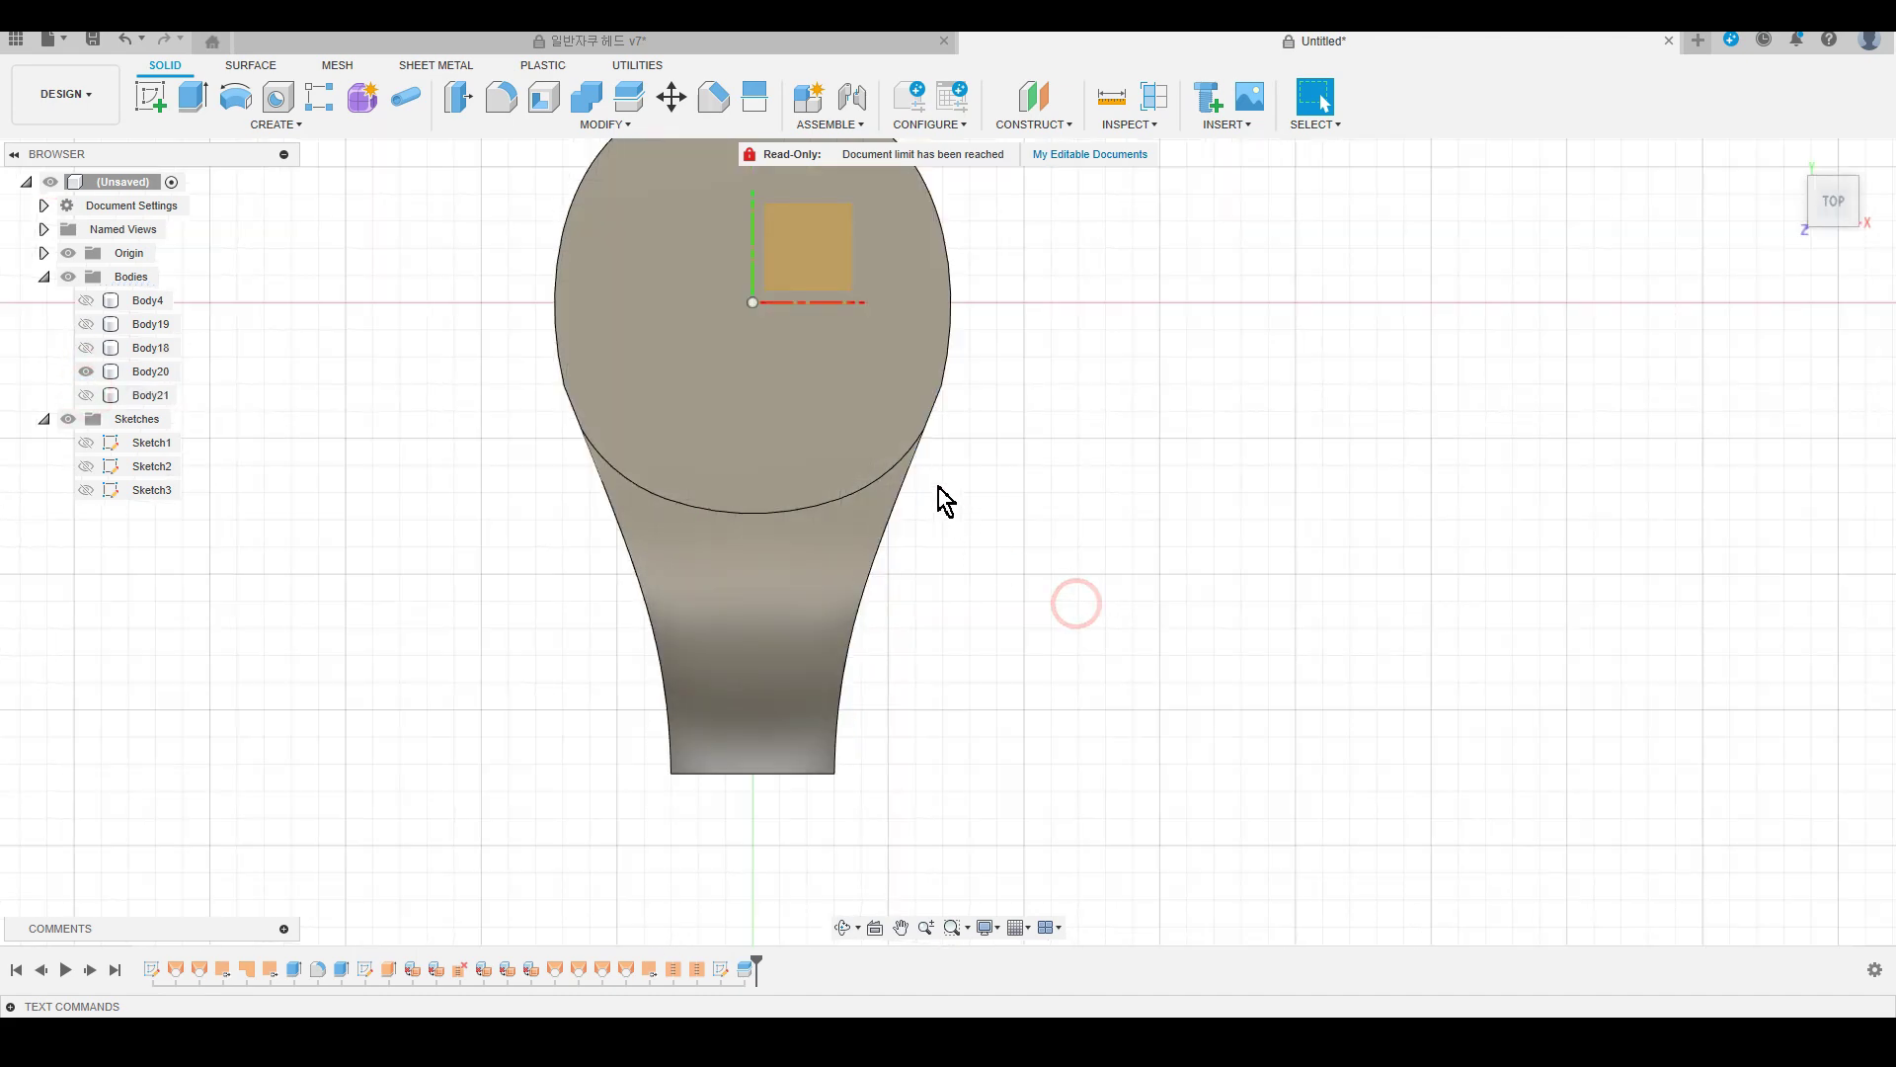
{"action": "left_click", "coordinate": [150, 371]}
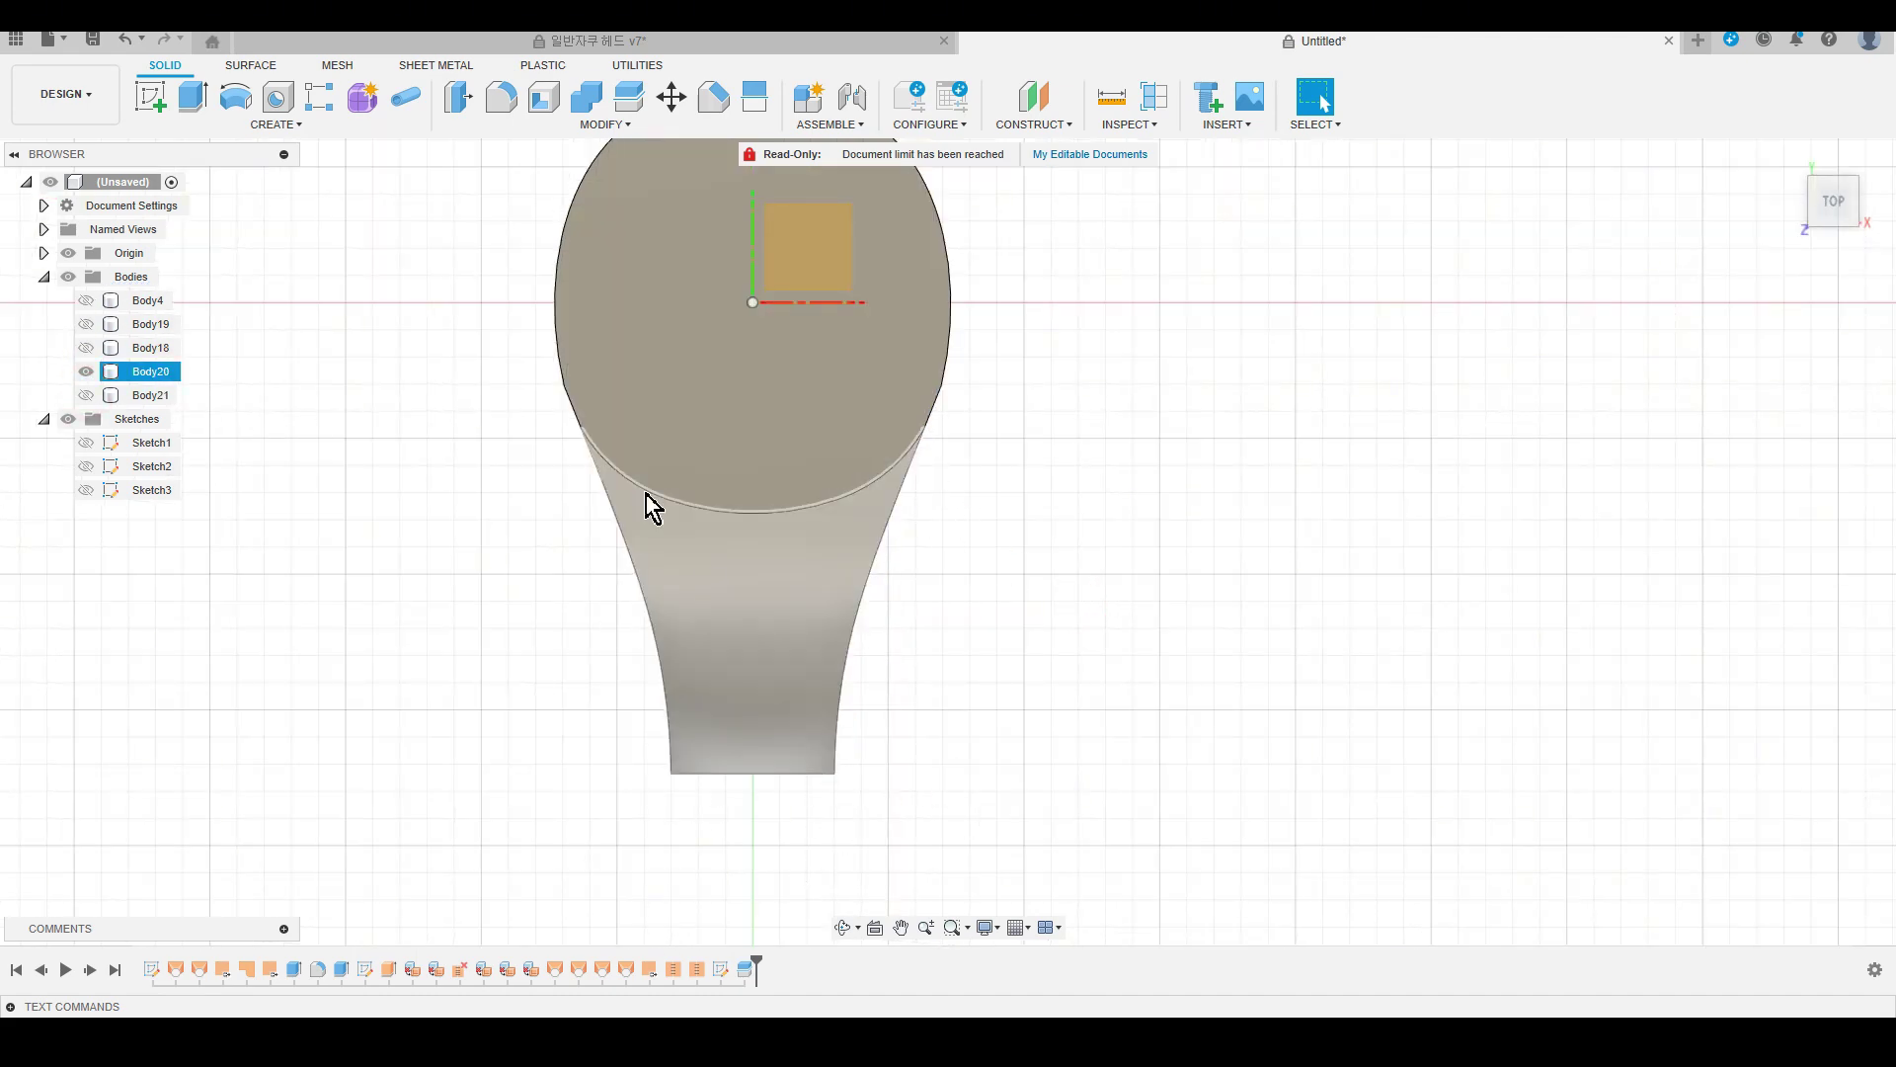
{"action": "left_click", "coordinate": [617, 699]}
{"action": "mouse_move", "coordinate": [952, 779]}
{"action": "middle_mouse_down", "text": "shift"}
{"action": "mouse_move", "coordinate": [978, 640]}
{"action": "mouse_move", "coordinate": [597, 712]}
{"action": "middle_mouse_up", "text": "shift"}
{"action": "mouse_move", "coordinate": [414, 689]}
{"action": "middle_mouse_down", "text": "shift"}
{"action": "mouse_move", "coordinate": [834, 813]}
{"action": "mouse_move", "coordinate": [994, 745]}
{"action": "mouse_move", "coordinate": [1007, 791]}
{"action": "middle_mouse_up", "text": "shift"}
{"action": "left_click_drag", "start_coordinate": [347, 227], "coordinate": [1378, 738]}
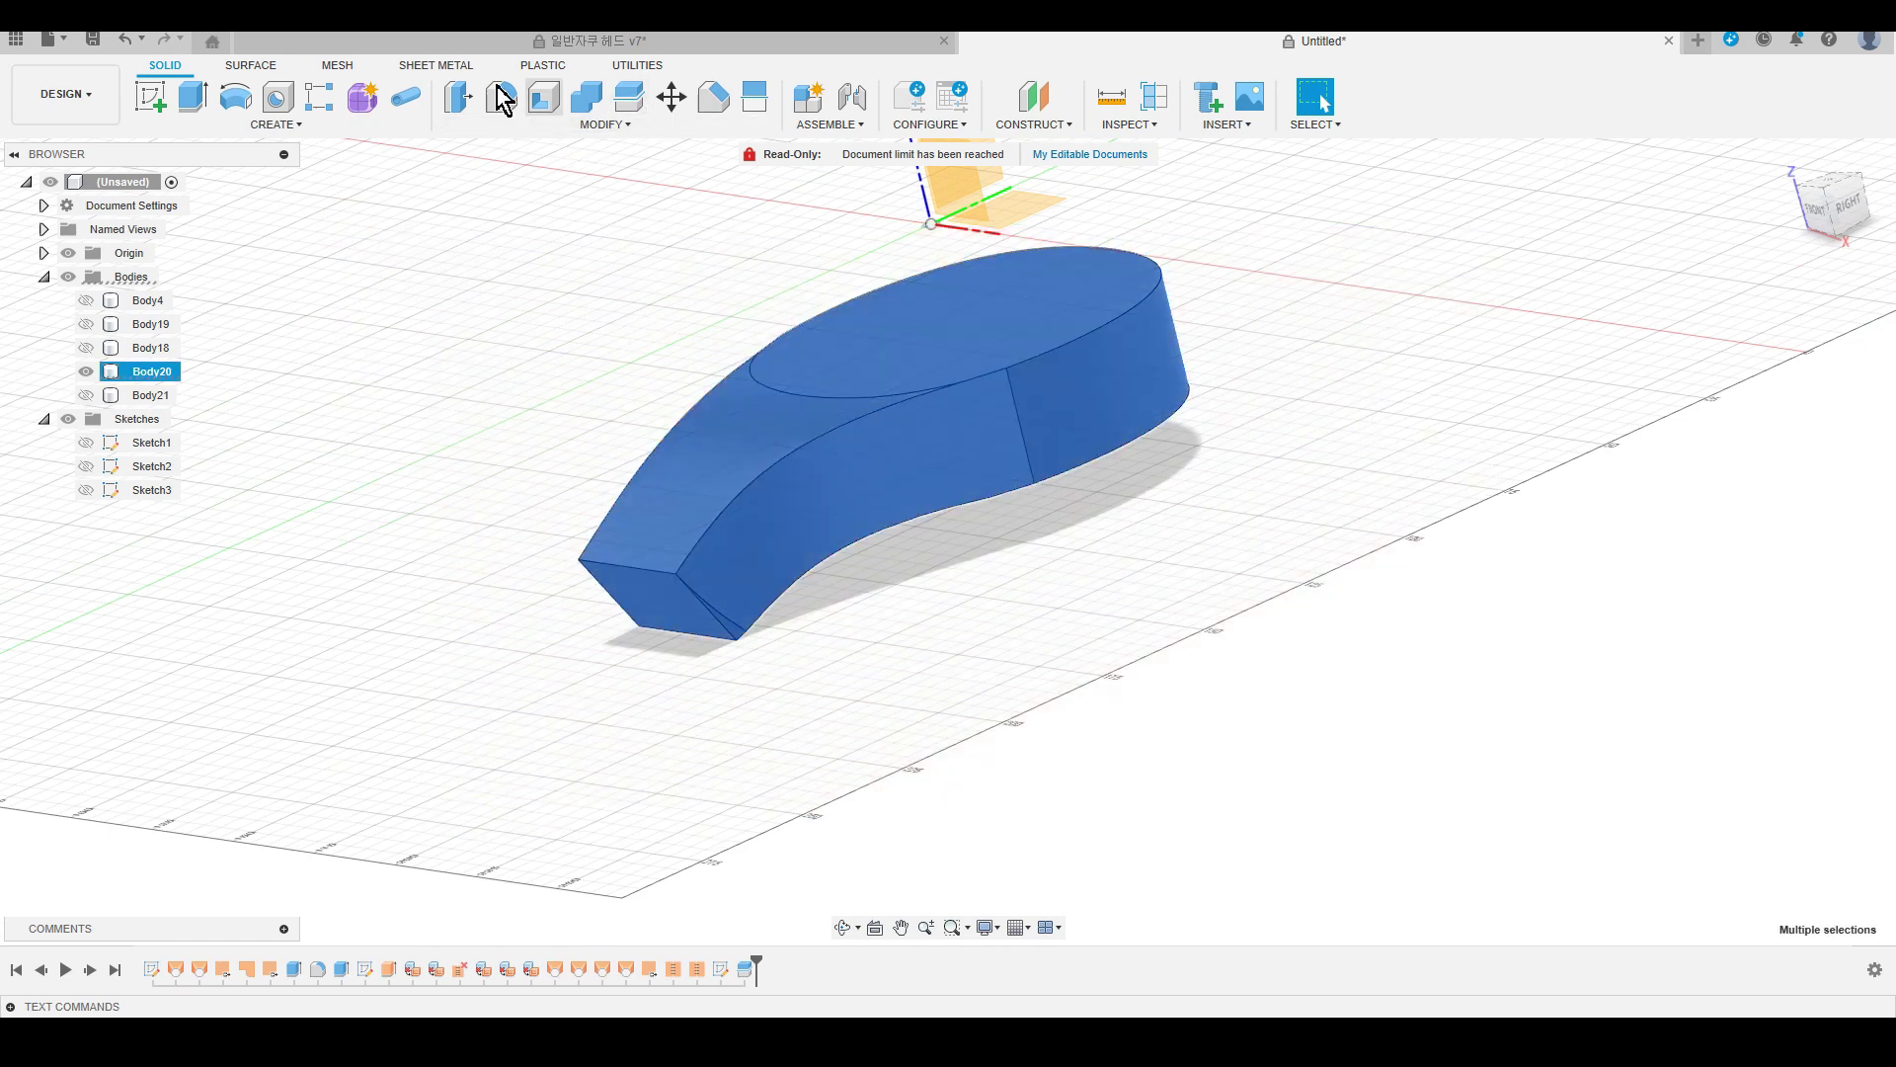
Unstitch the body into separate surfaces.
{"action": "left_click", "coordinate": [251, 65]}
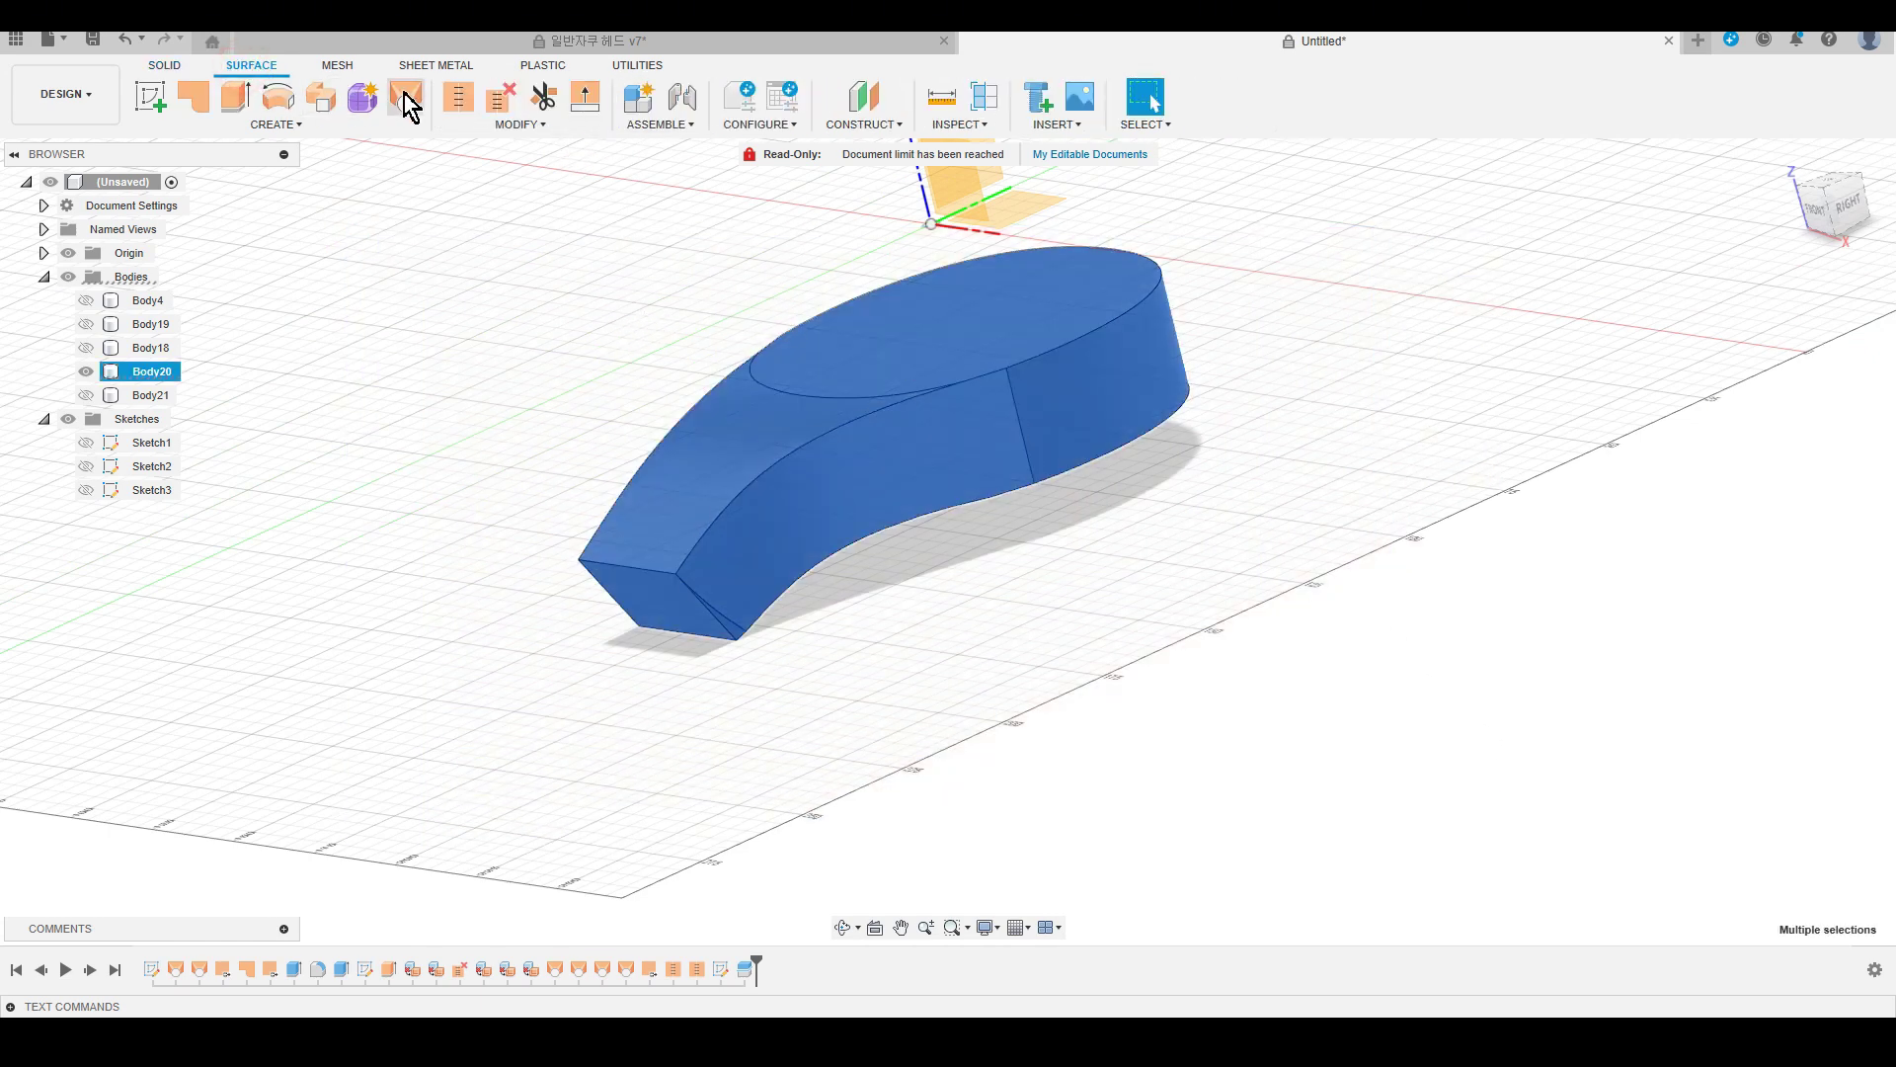
{"action": "left_click", "coordinate": [508, 96]}
{"action": "left_click", "coordinate": [1783, 365]}
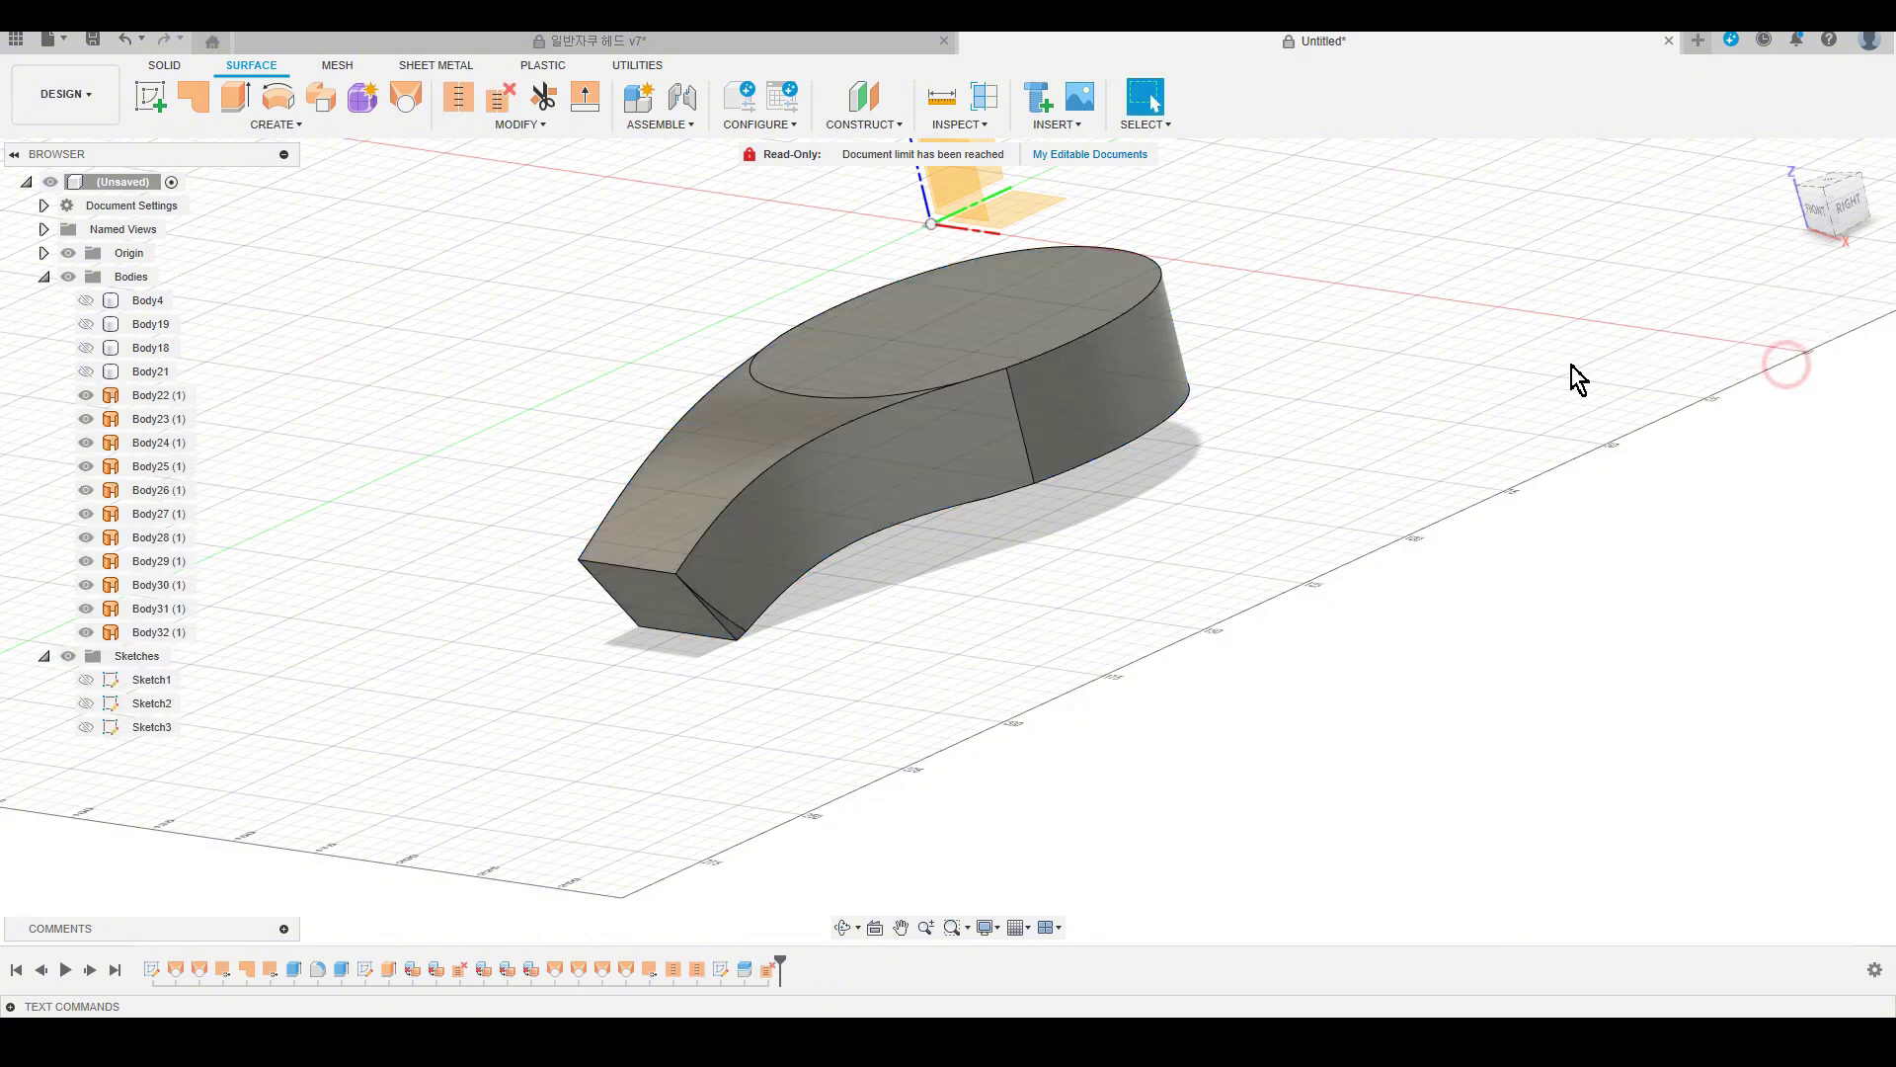
Delete the flap's large curved side face and the small bottom face.
{"action": "left_click", "coordinate": [847, 489]}
{"action": "scroll", "coordinate": [834, 568], "scroll_direction": "up", "scroll_amount": 3}
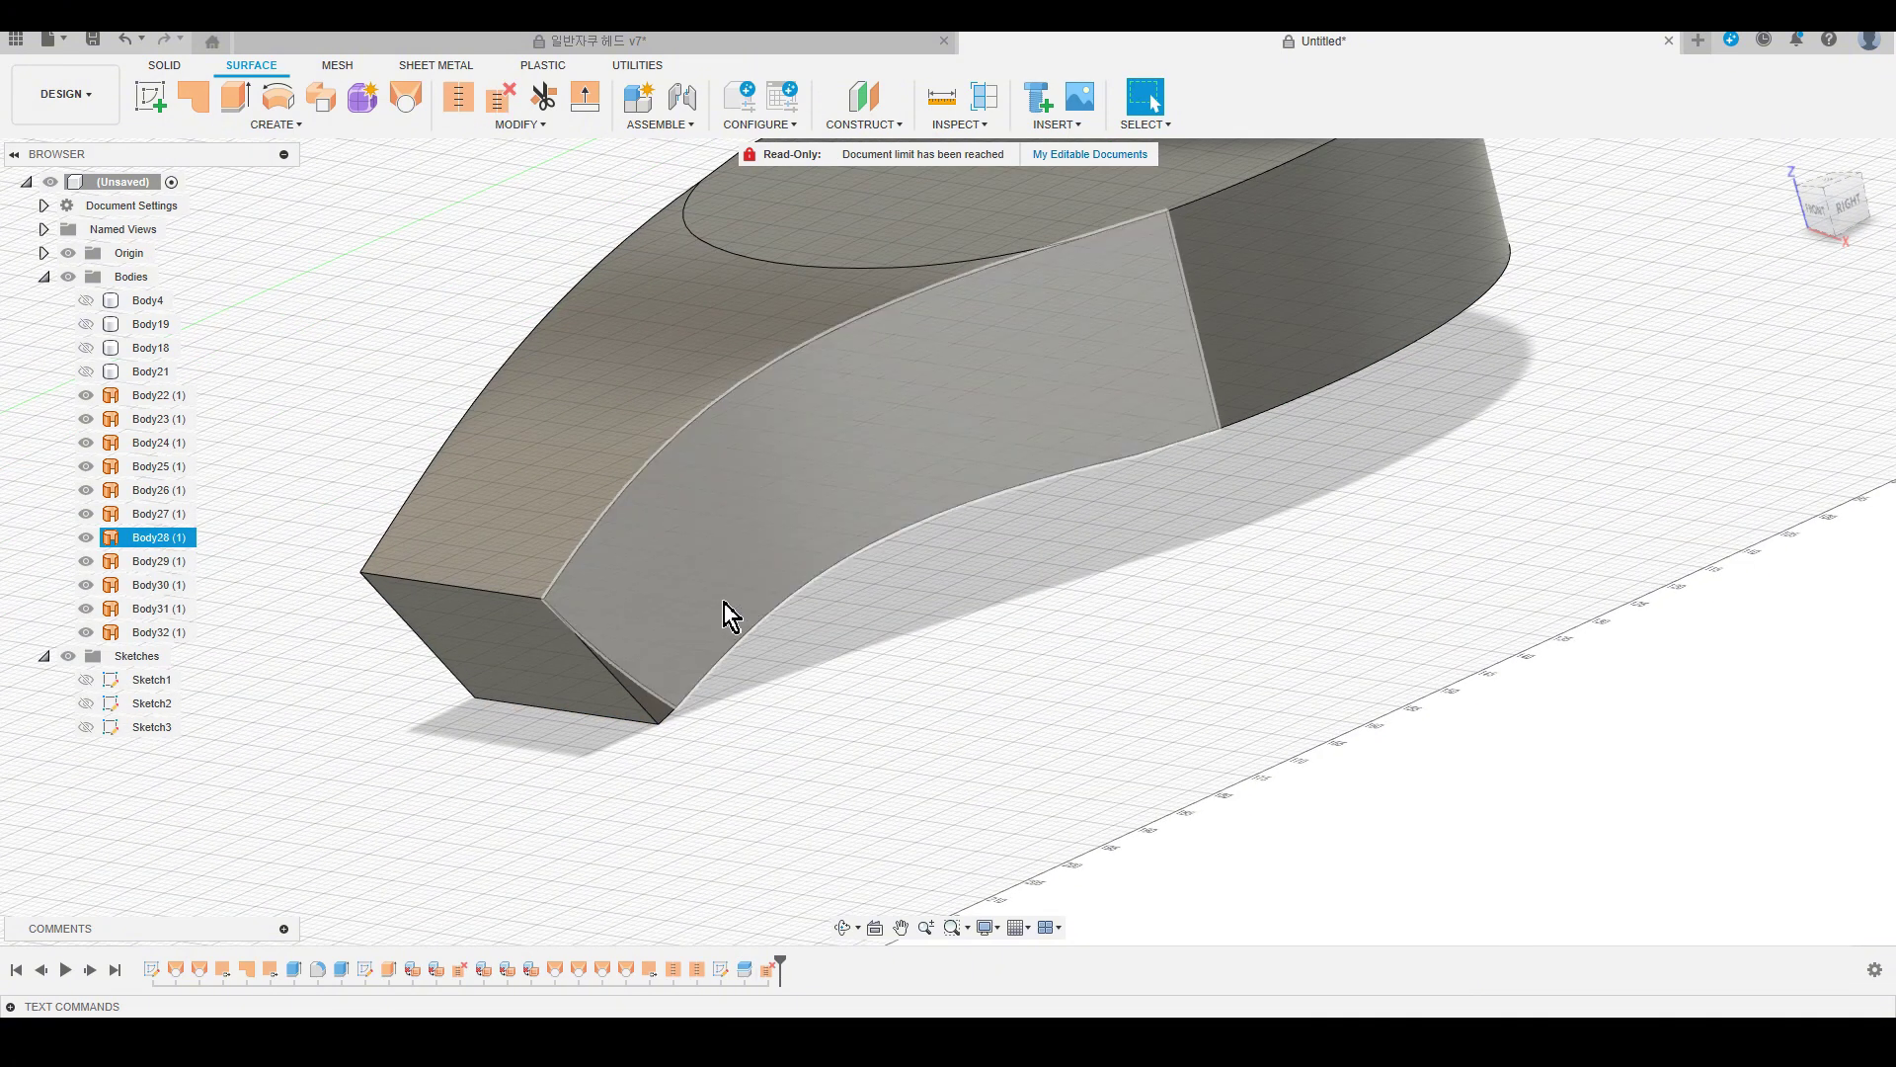
{"action": "left_click", "coordinate": [659, 719]}
{"action": "left_click", "coordinate": [689, 563], "text": "ctrl"}
{"action": "key", "text": "Delete"}
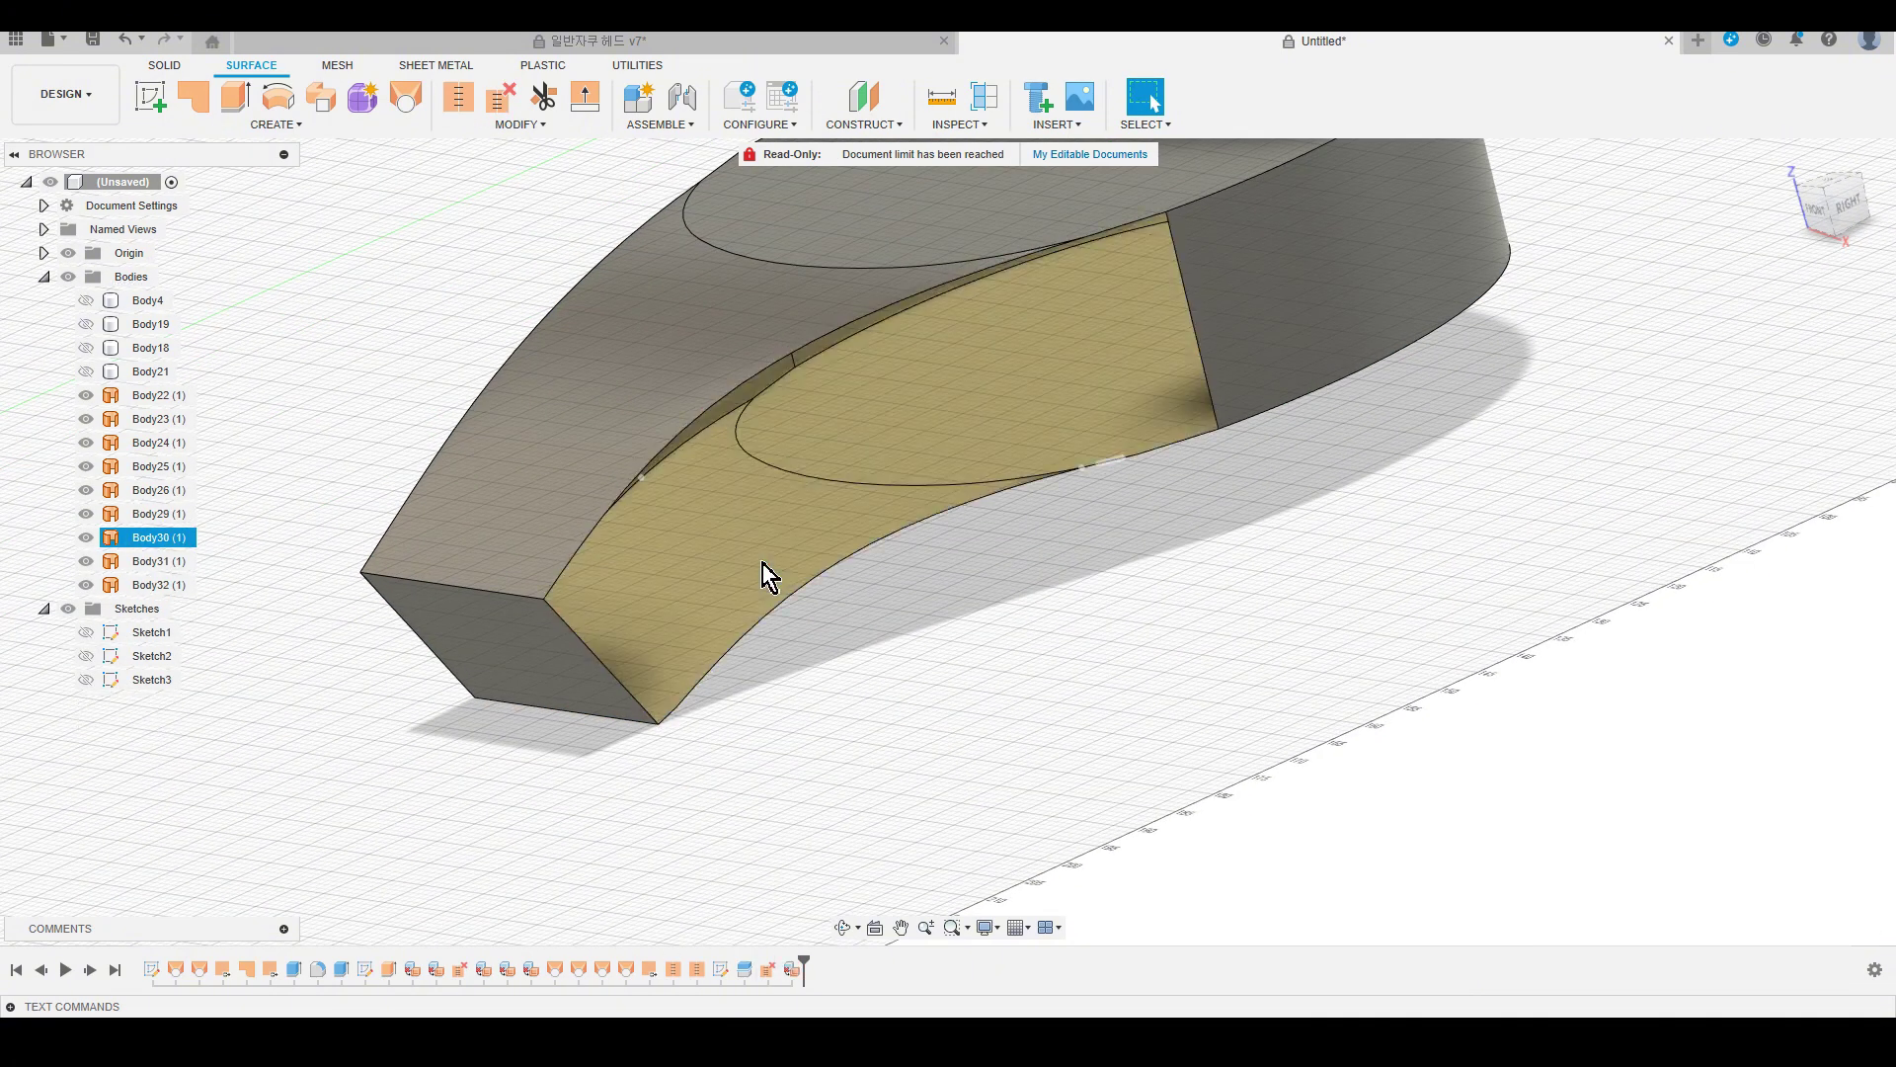
Delete the two thin faces at the flap corner.
{"action": "middle_click_drag", "start_coordinate": [766, 572], "coordinate": [1017, 732], "text": "shift"}
{"action": "scroll", "coordinate": [572, 626], "scroll_direction": "up", "scroll_amount": 5}
{"action": "left_click", "coordinate": [579, 732]}
{"action": "left_click", "coordinate": [534, 800], "text": "ctrl"}
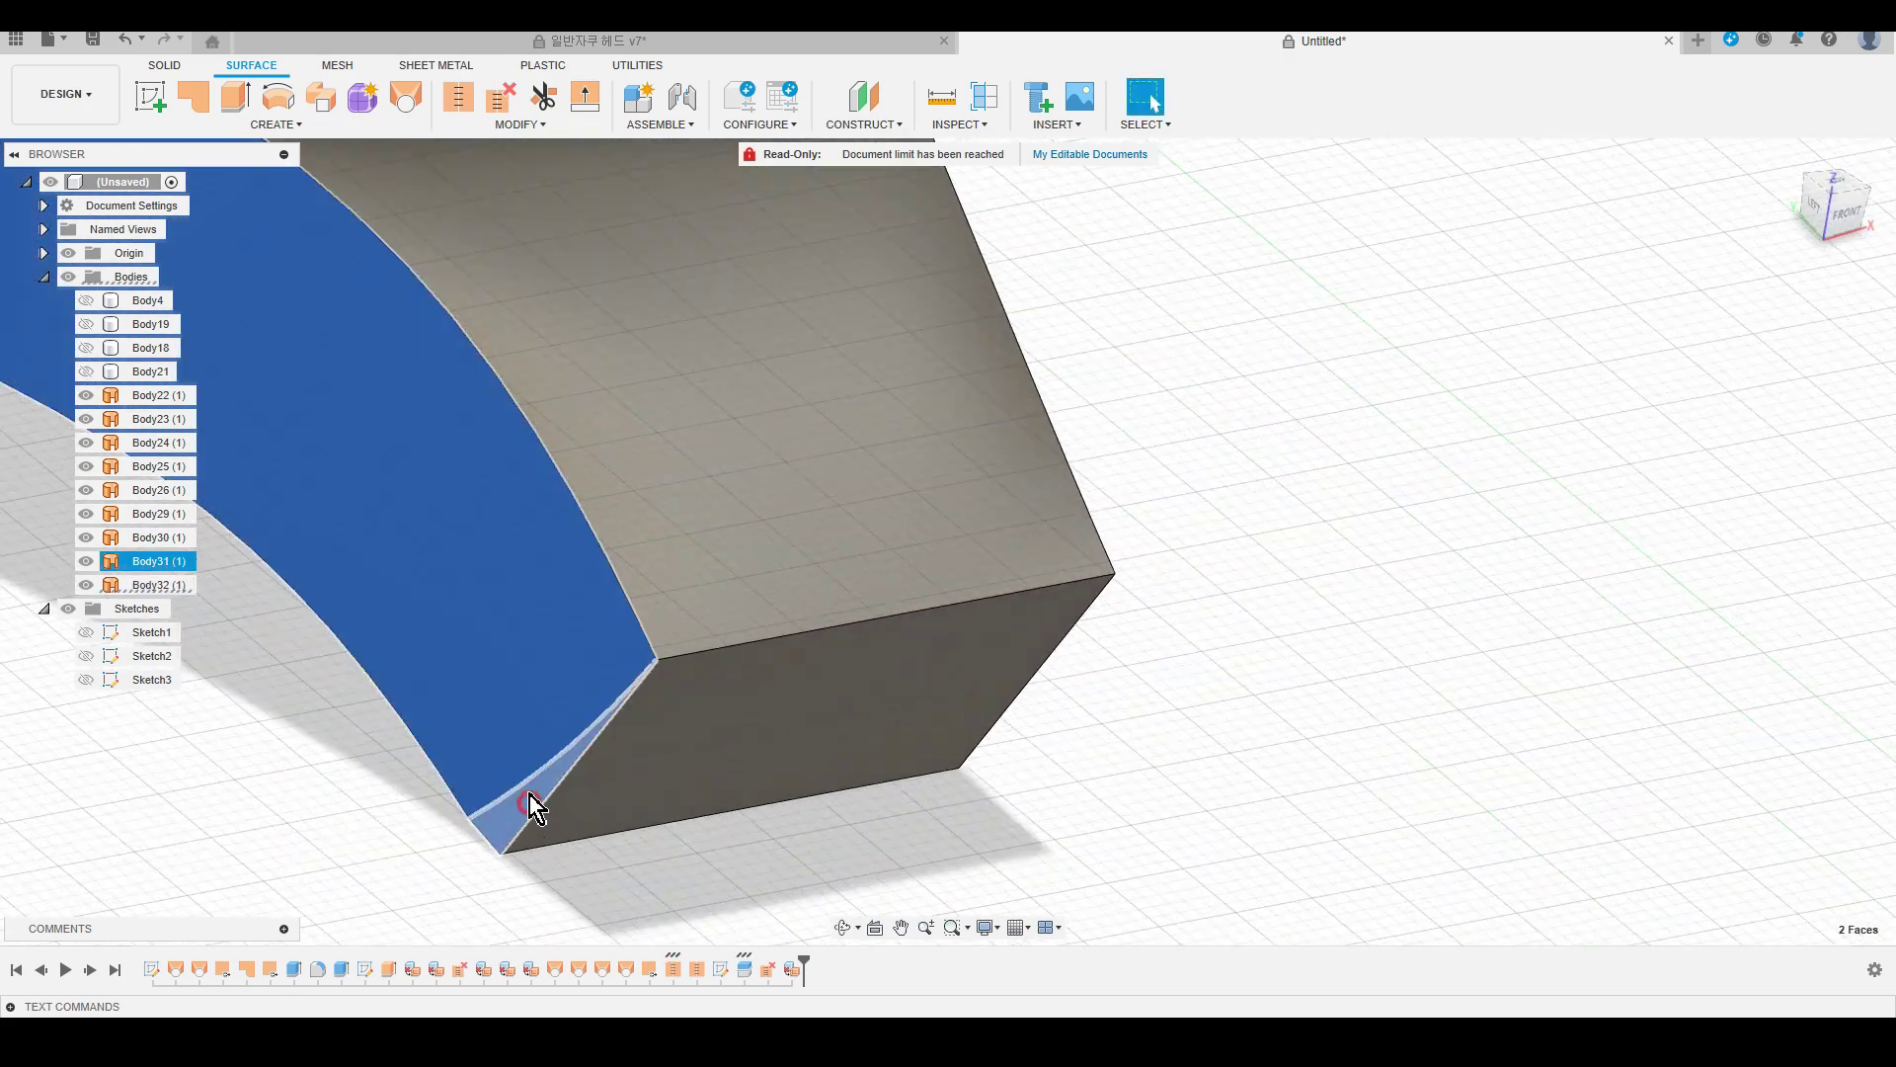
{"action": "key", "text": "Delete"}
{"action": "scroll", "coordinate": [1142, 766], "scroll_direction": "down", "scroll_amount": 3}
{"action": "mouse_move", "coordinate": [1143, 766]}
{"action": "middle_mouse_down", "text": "shift"}
{"action": "mouse_move", "coordinate": [1267, 706]}
{"action": "mouse_move", "coordinate": [1354, 783]}
{"action": "mouse_move", "coordinate": [1122, 791]}
{"action": "middle_mouse_up", "text": "shift"}
{"action": "scroll", "coordinate": [1266, 705], "scroll_direction": "up", "scroll_amount": 3}
{"action": "scroll", "coordinate": [1122, 791], "scroll_direction": "up", "scroll_amount": 2}
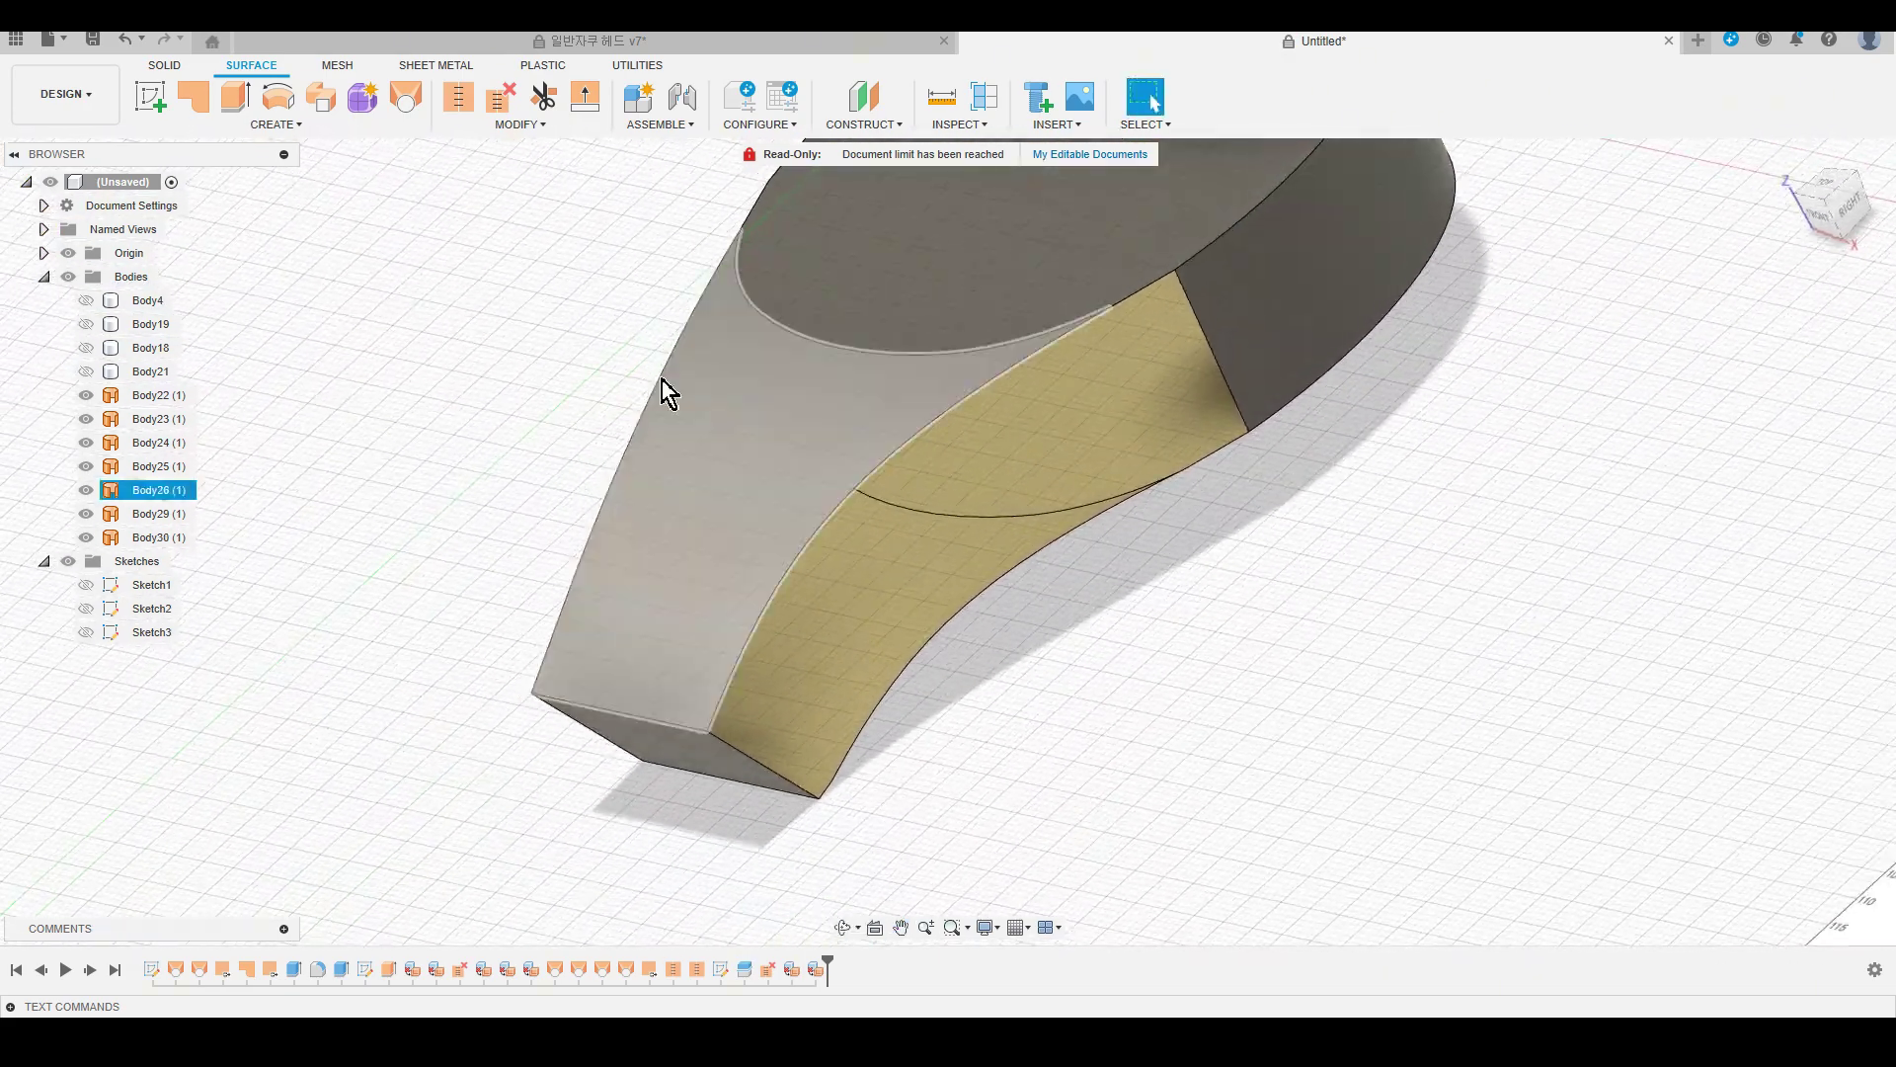
Try a loft from the curved edge, then cancel it.
{"action": "left_click", "coordinate": [409, 97]}
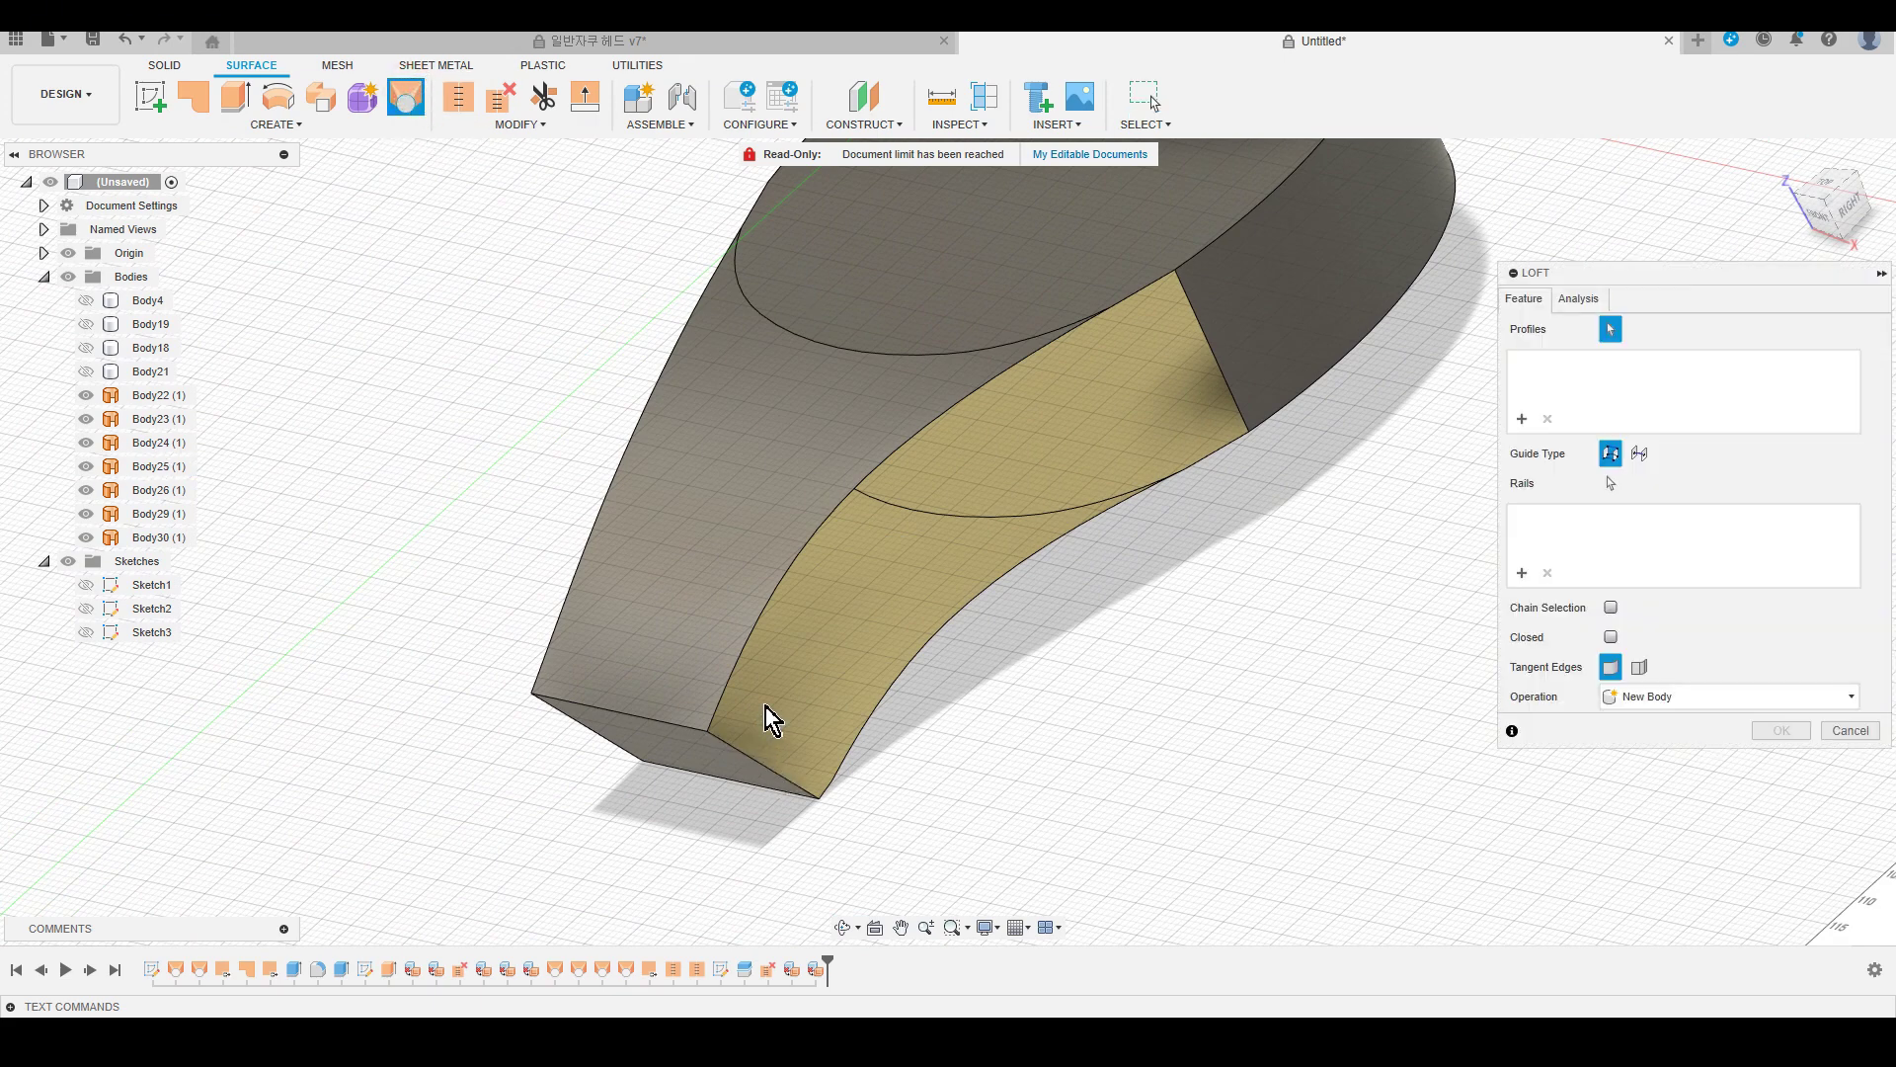
{"action": "left_click", "coordinate": [849, 502]}
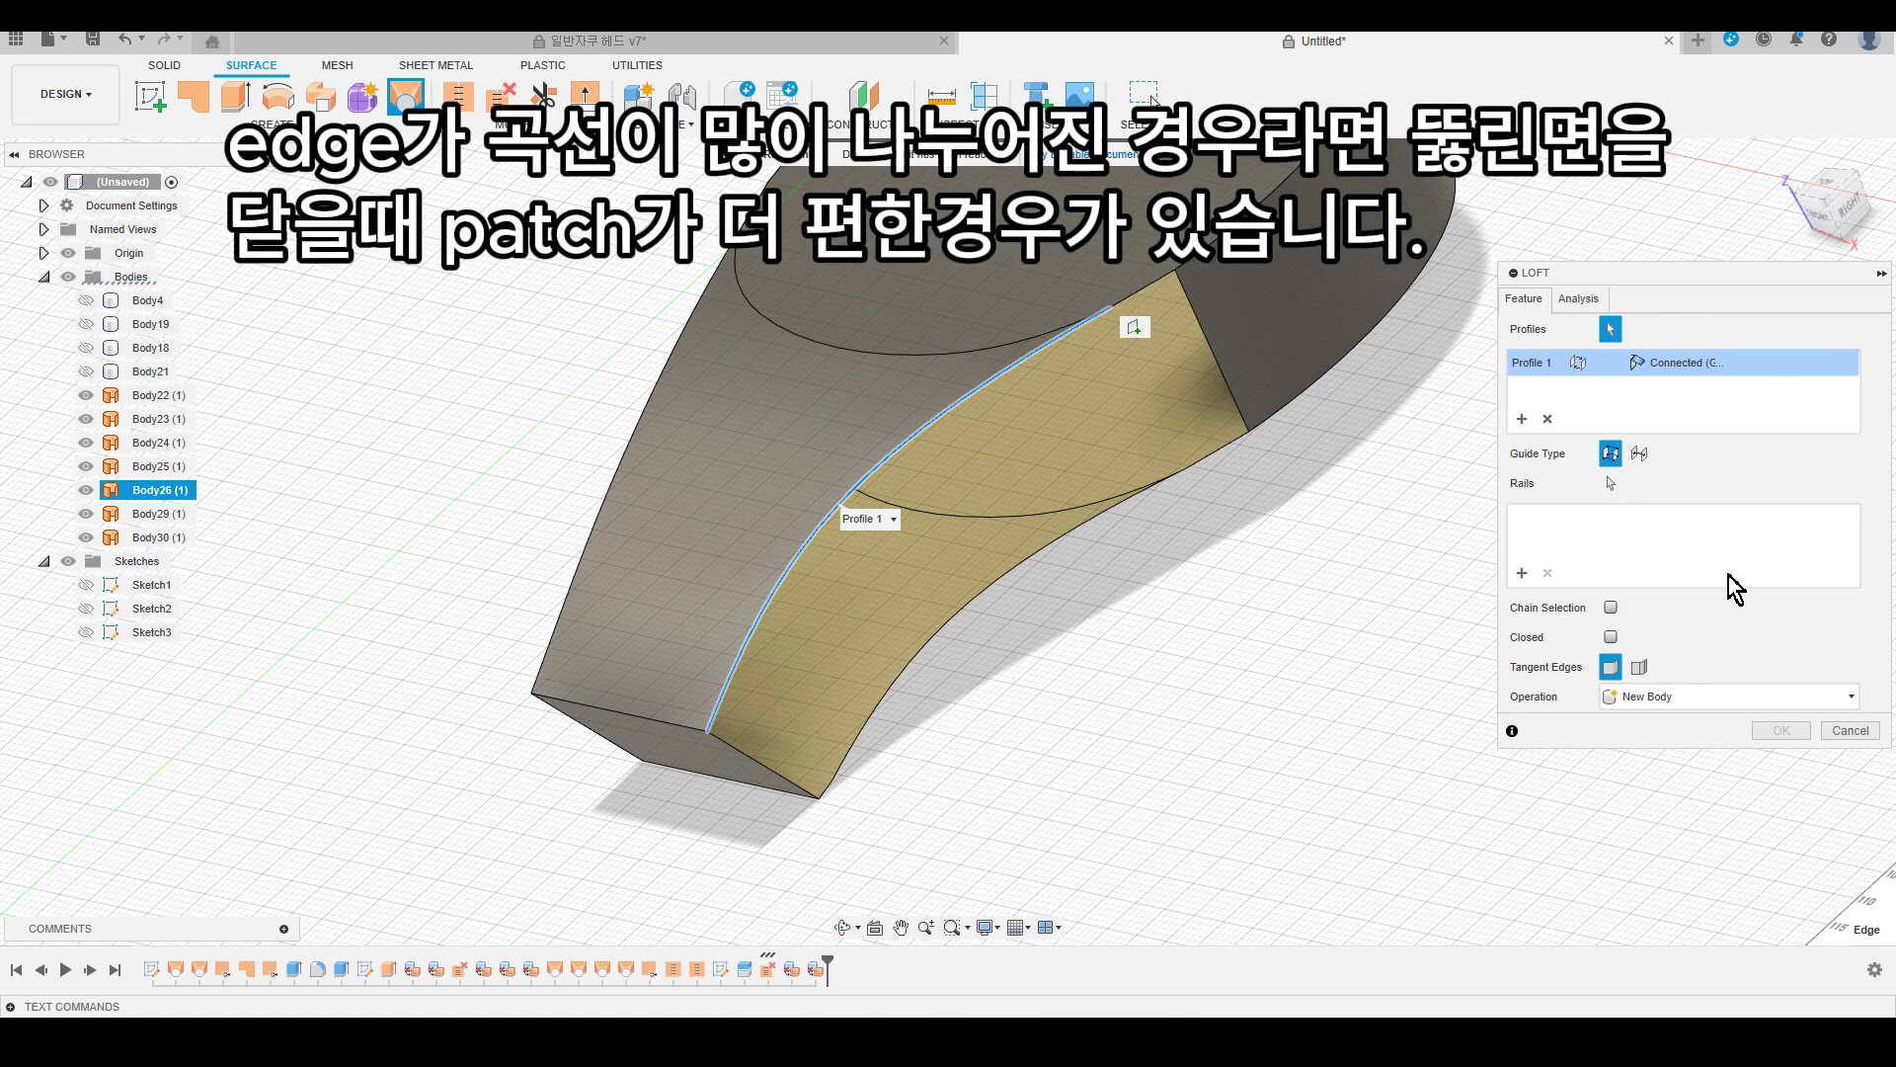
{"action": "left_click", "coordinate": [1850, 730]}
Fill the side opening with a patch surface bounded by its five edges.
{"action": "left_click", "coordinate": [194, 97]}
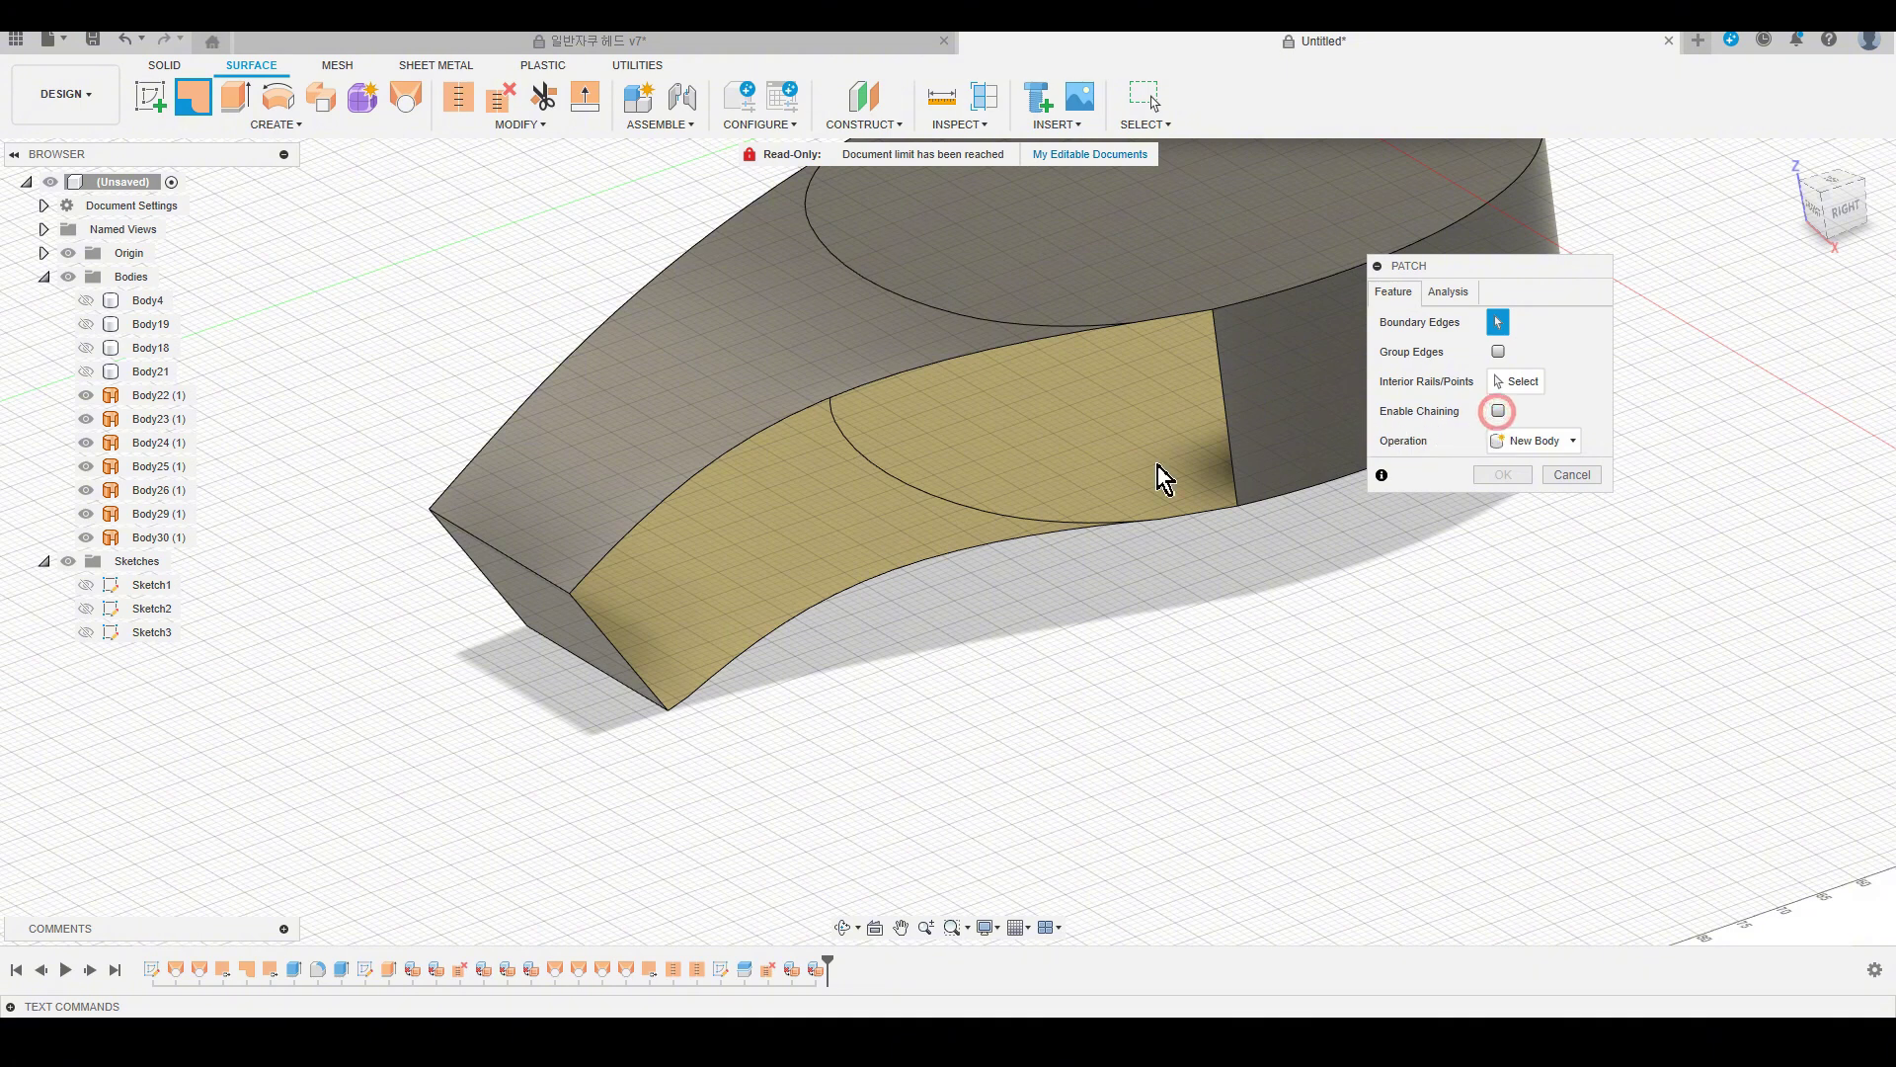
{"action": "left_click", "coordinate": [620, 664]}
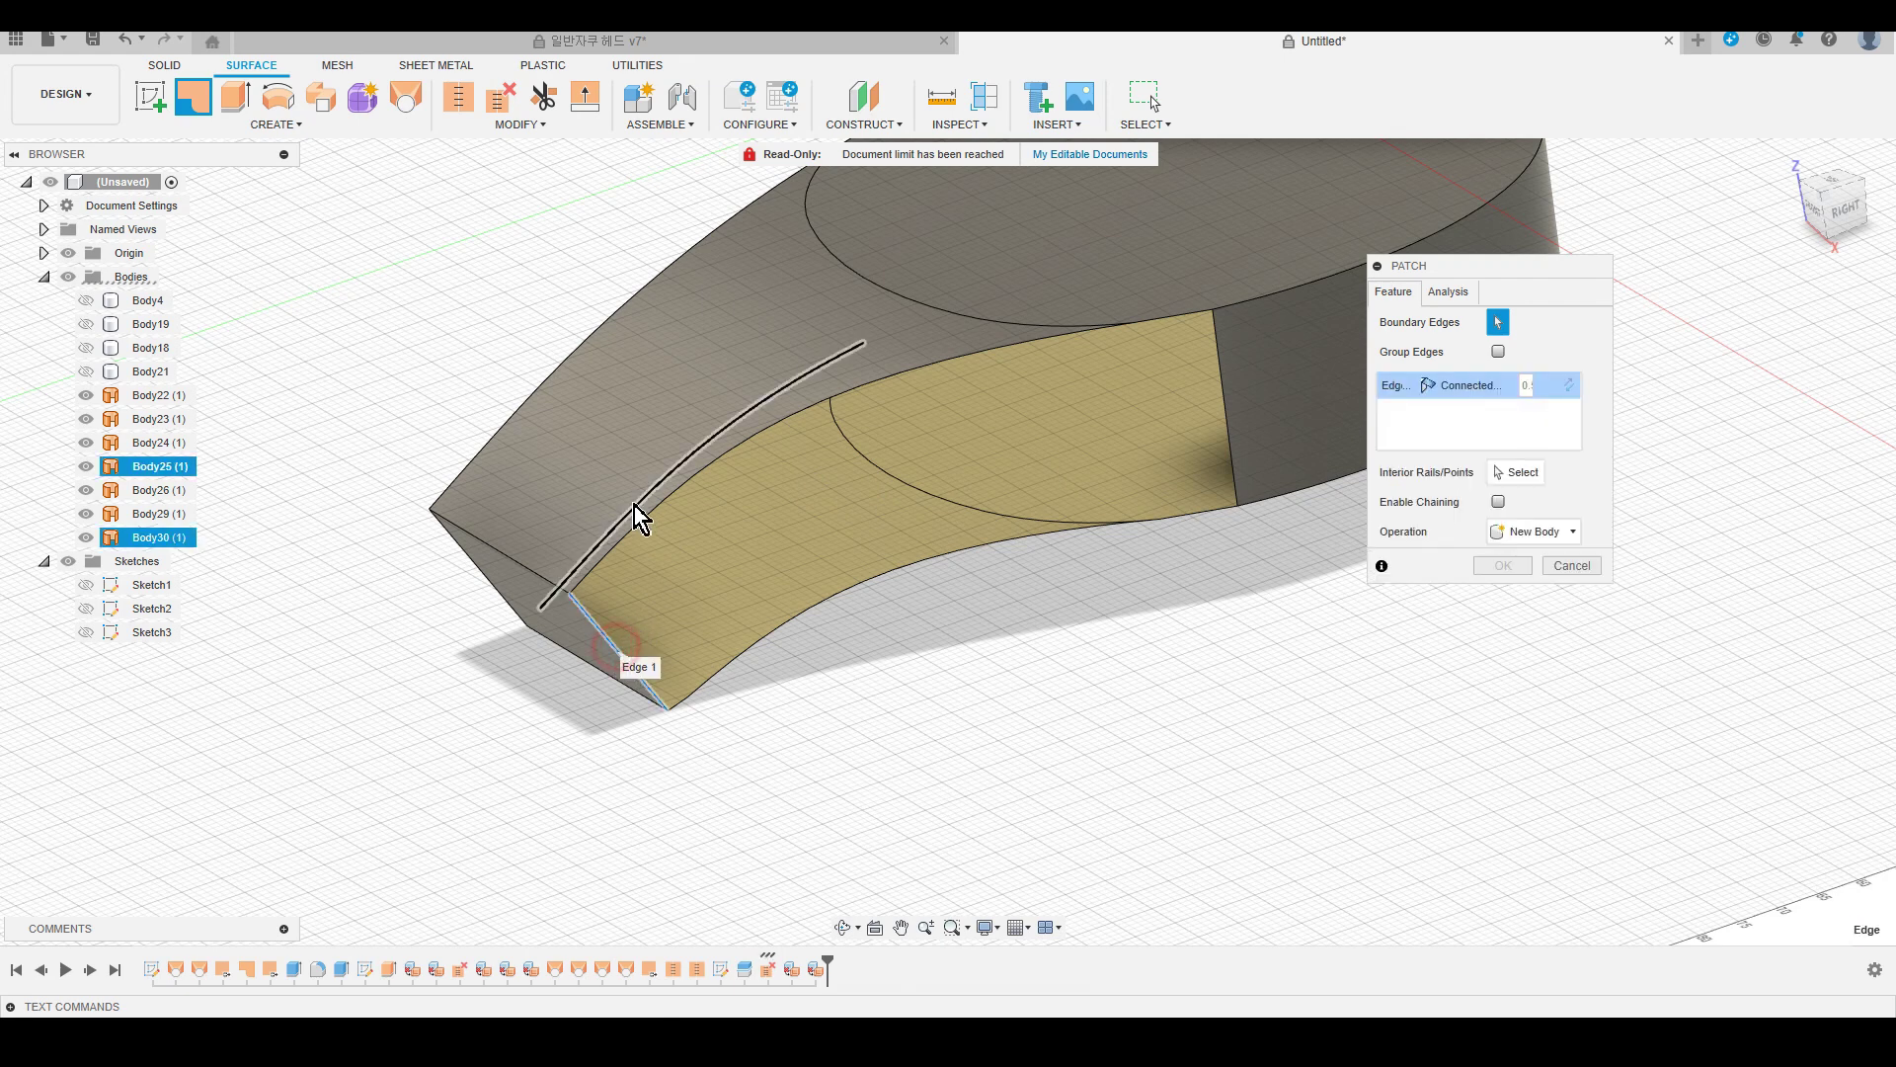
{"action": "left_click", "coordinate": [648, 530]}
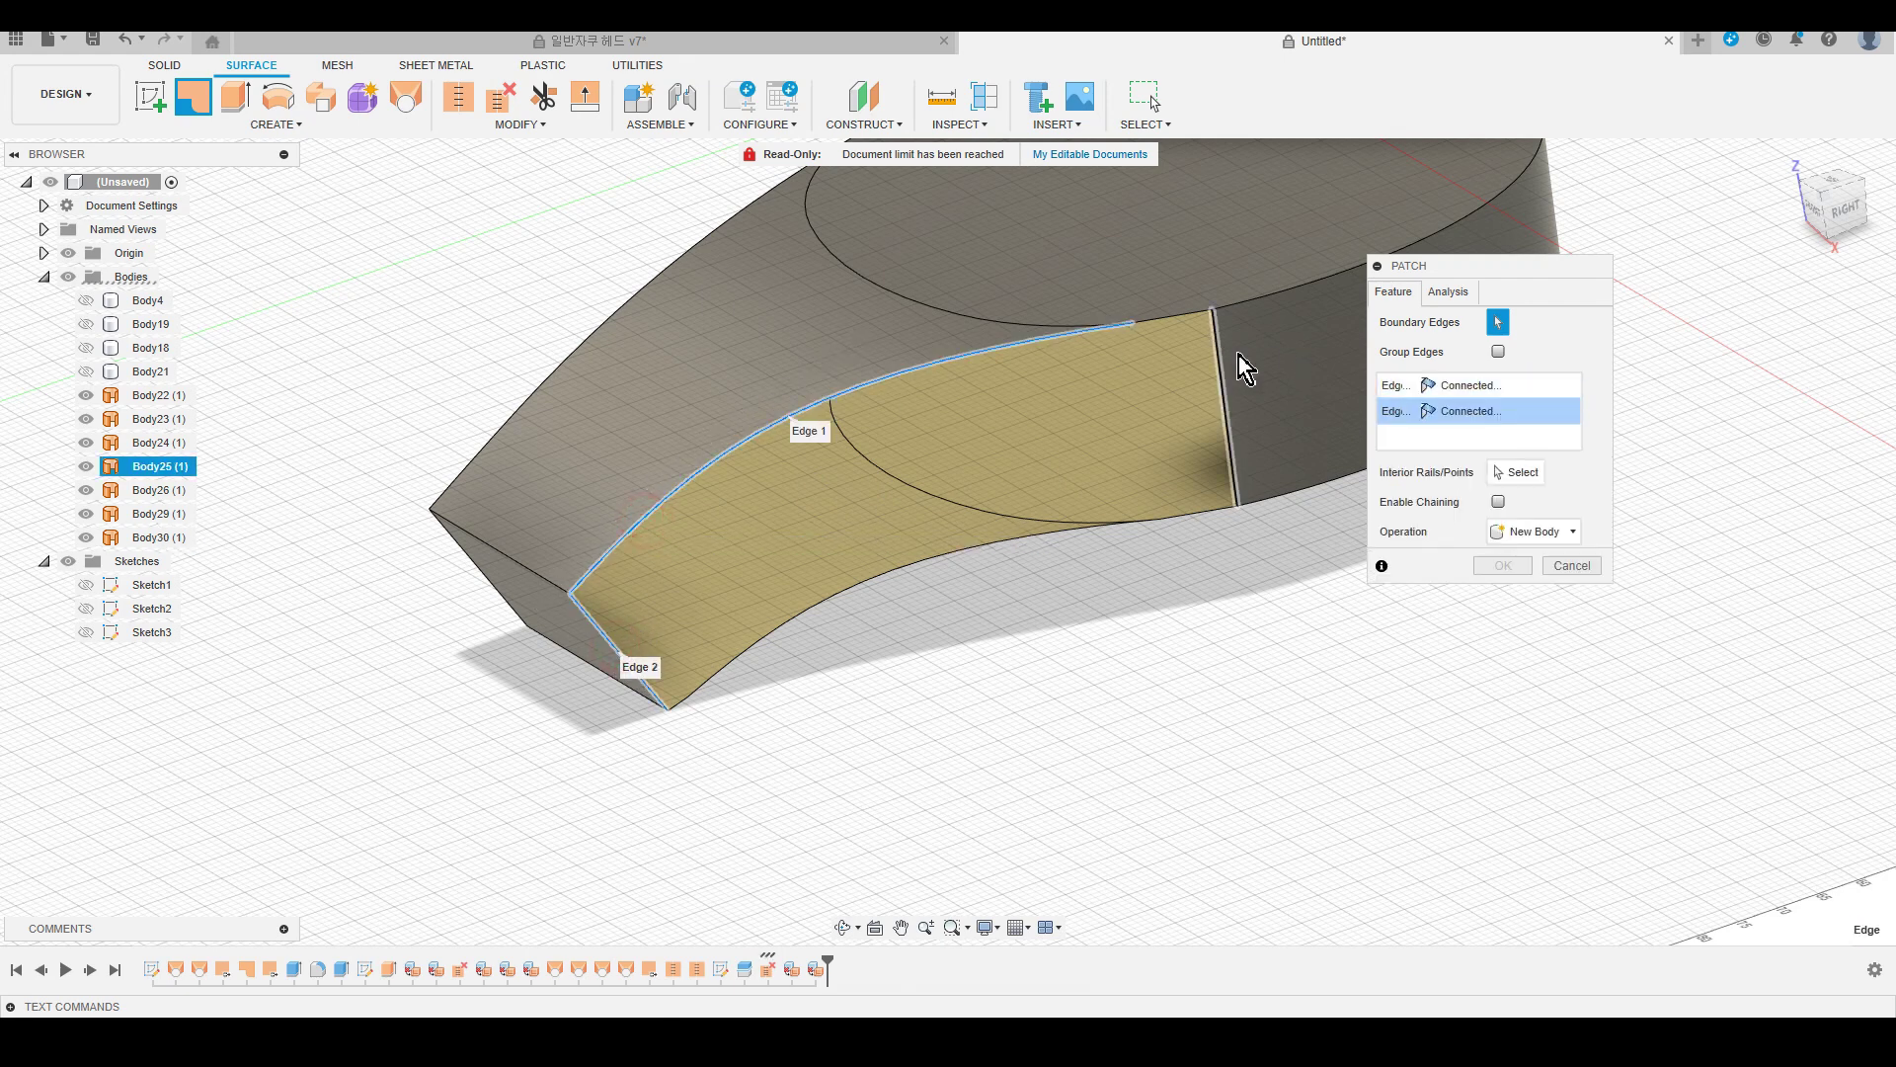
{"action": "left_click", "coordinate": [1185, 318]}
{"action": "left_click", "coordinate": [1229, 415]}
{"action": "left_click", "coordinate": [1198, 515]}
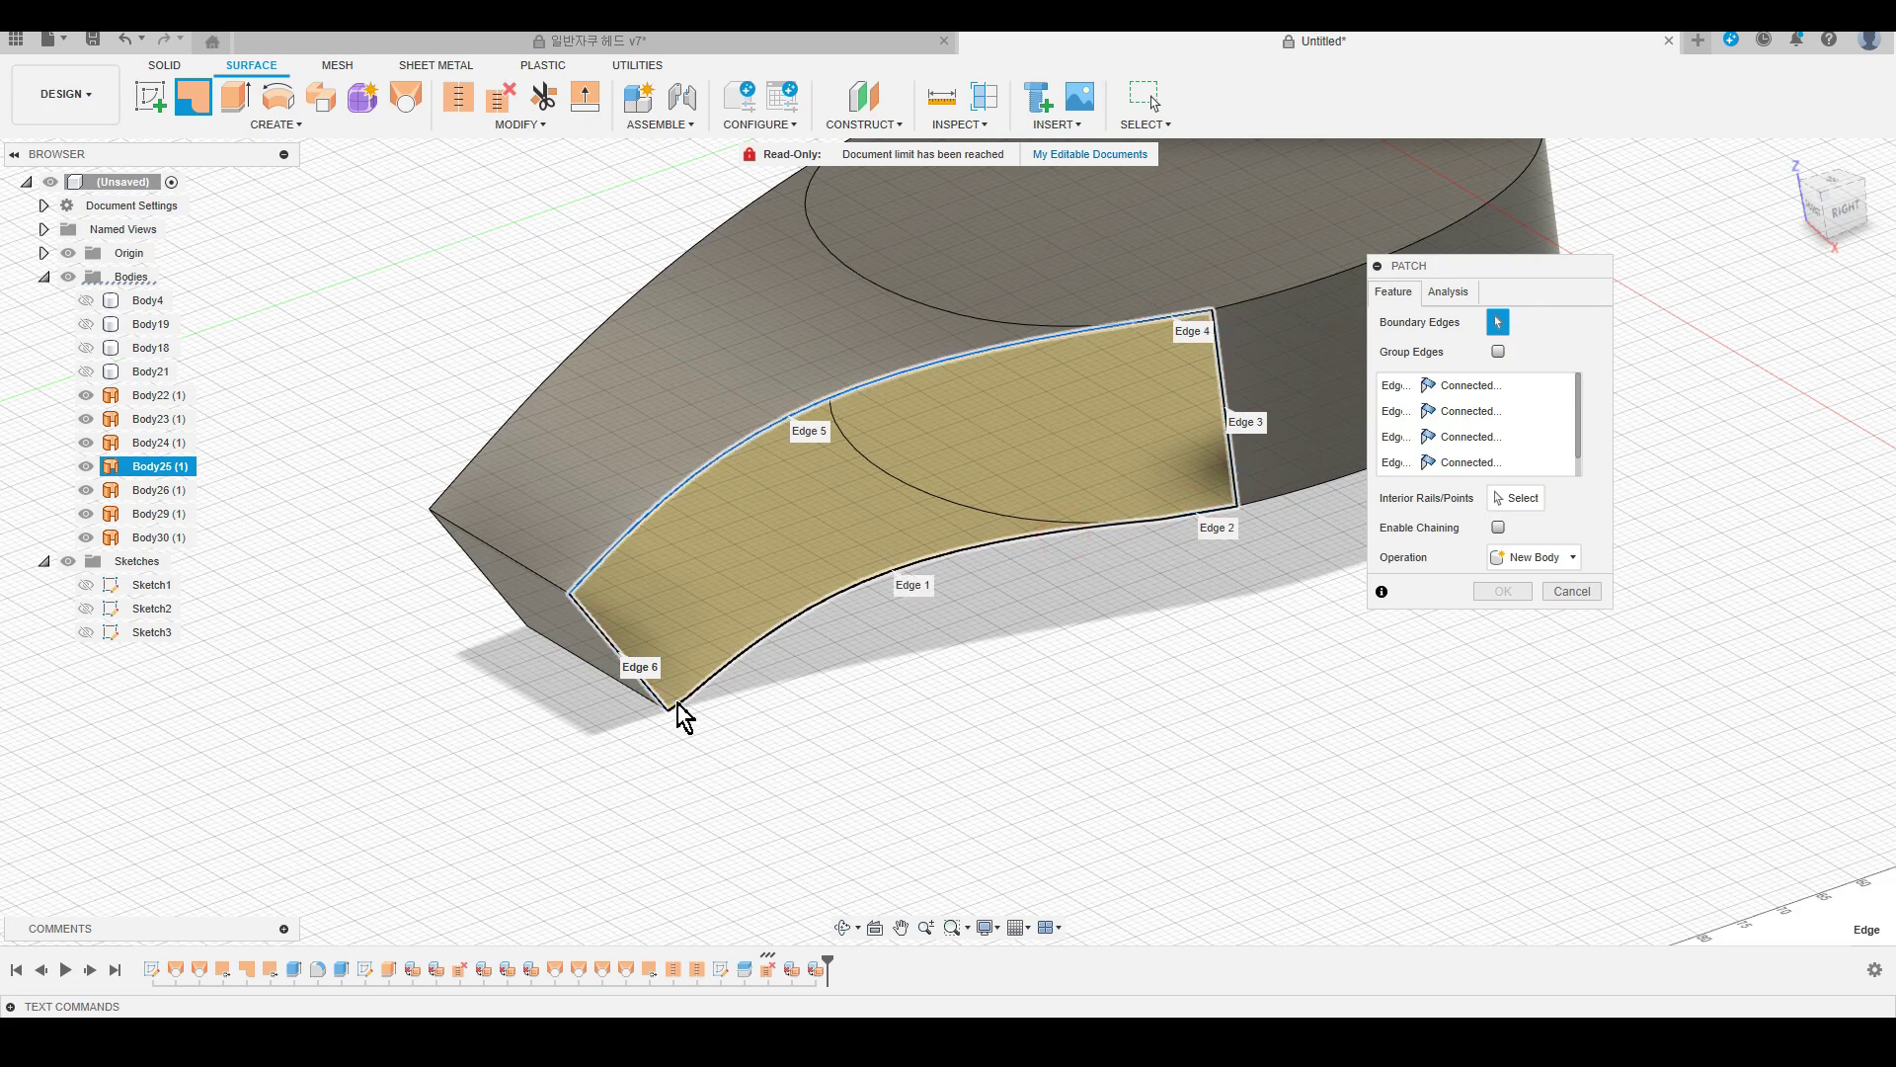
{"action": "left_click", "coordinate": [1496, 591]}
{"action": "mouse_move", "coordinate": [1004, 549]}
{"action": "middle_mouse_down", "text": "shift"}
{"action": "mouse_move", "coordinate": [1164, 647]}
{"action": "mouse_move", "coordinate": [1290, 622]}
{"action": "mouse_move", "coordinate": [1375, 470]}
{"action": "middle_mouse_up", "text": "shift"}
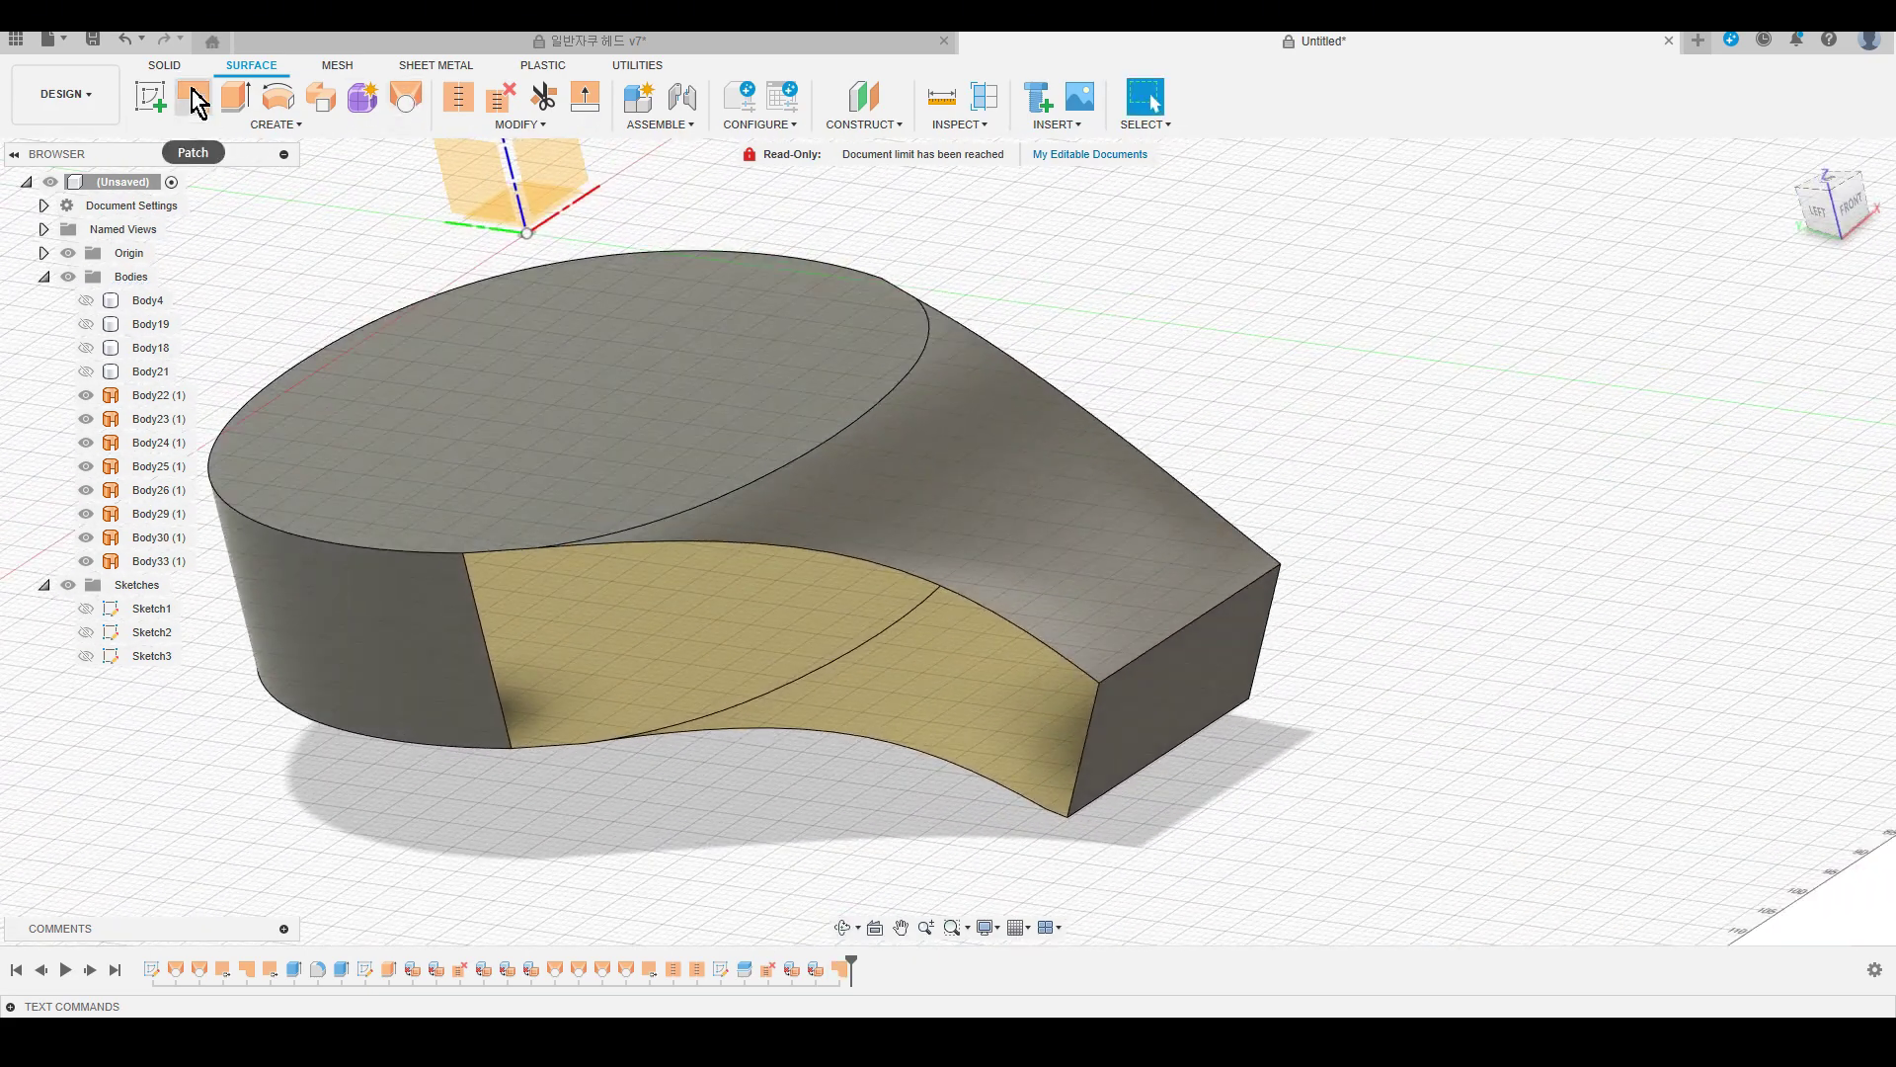
Patch the other side opening using its closed loop of five edges.
{"action": "left_click", "coordinate": [1091, 743]}
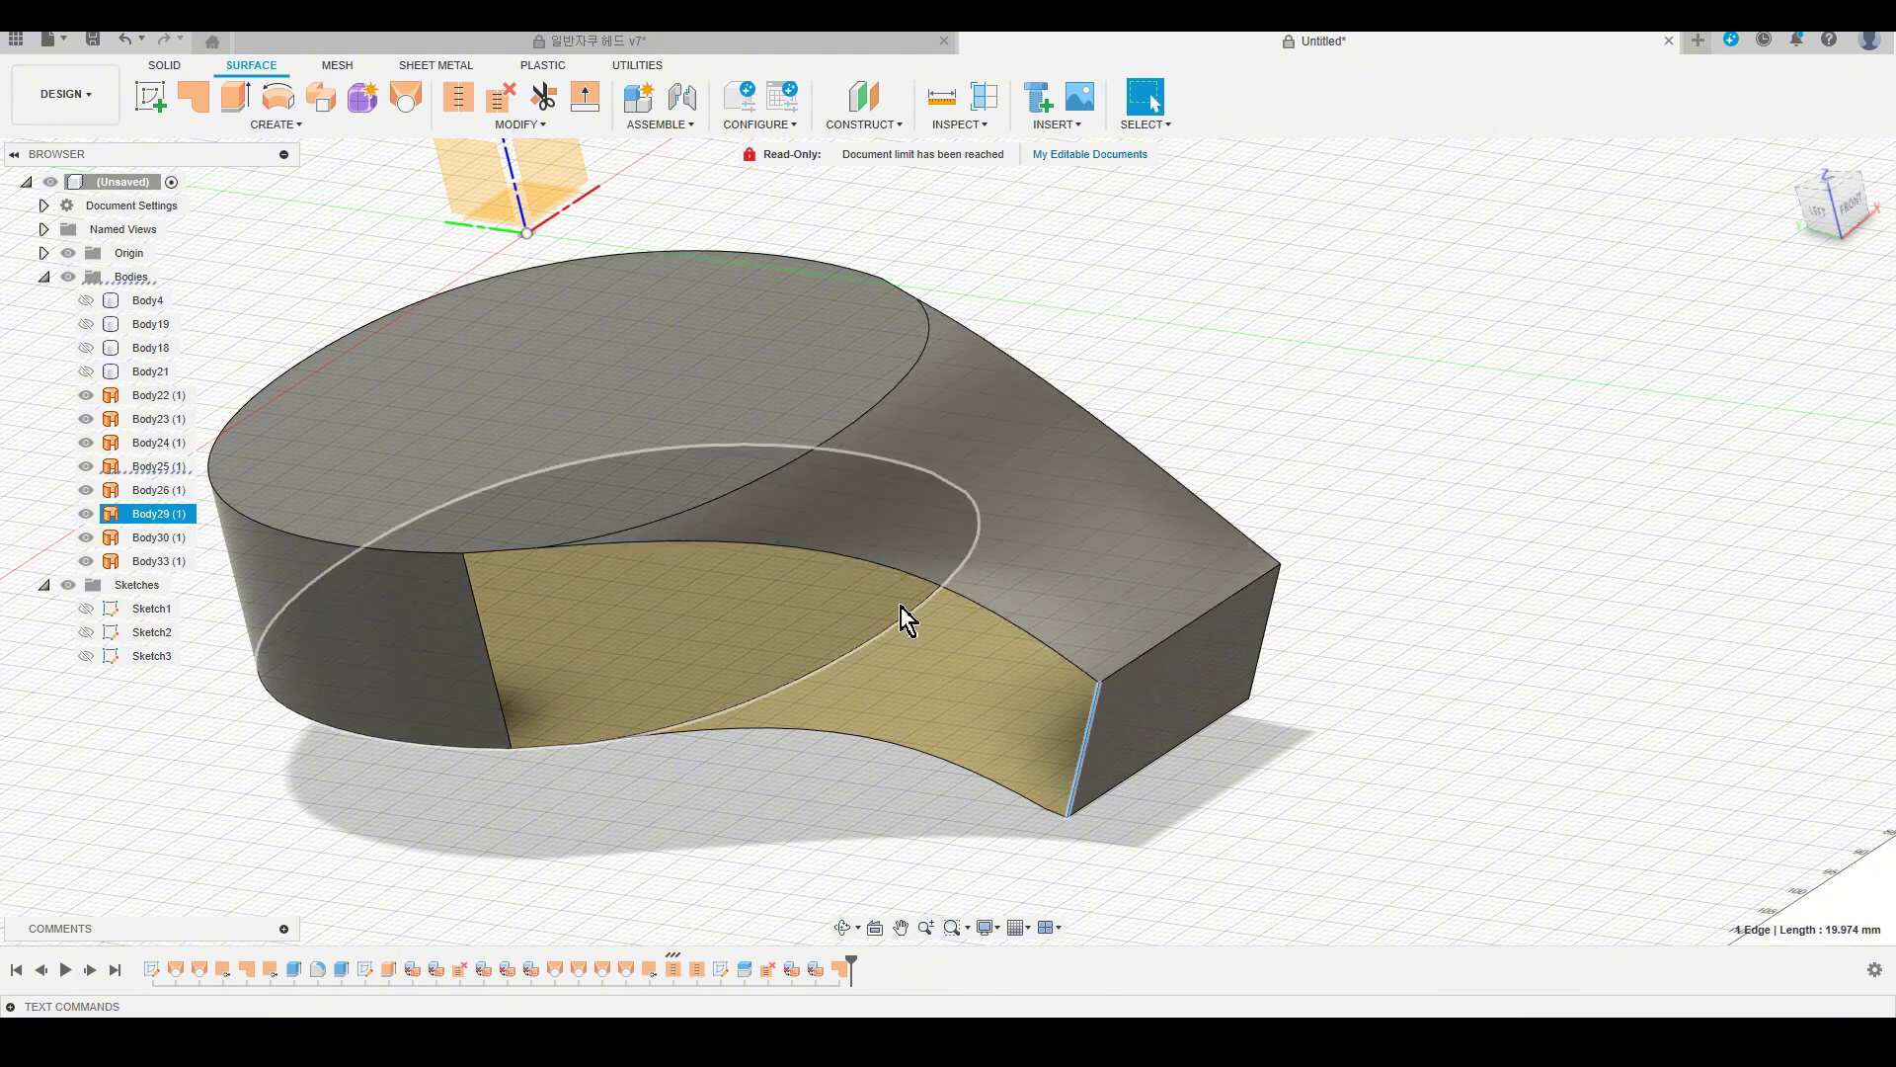
{"action": "left_click", "coordinate": [933, 596]}
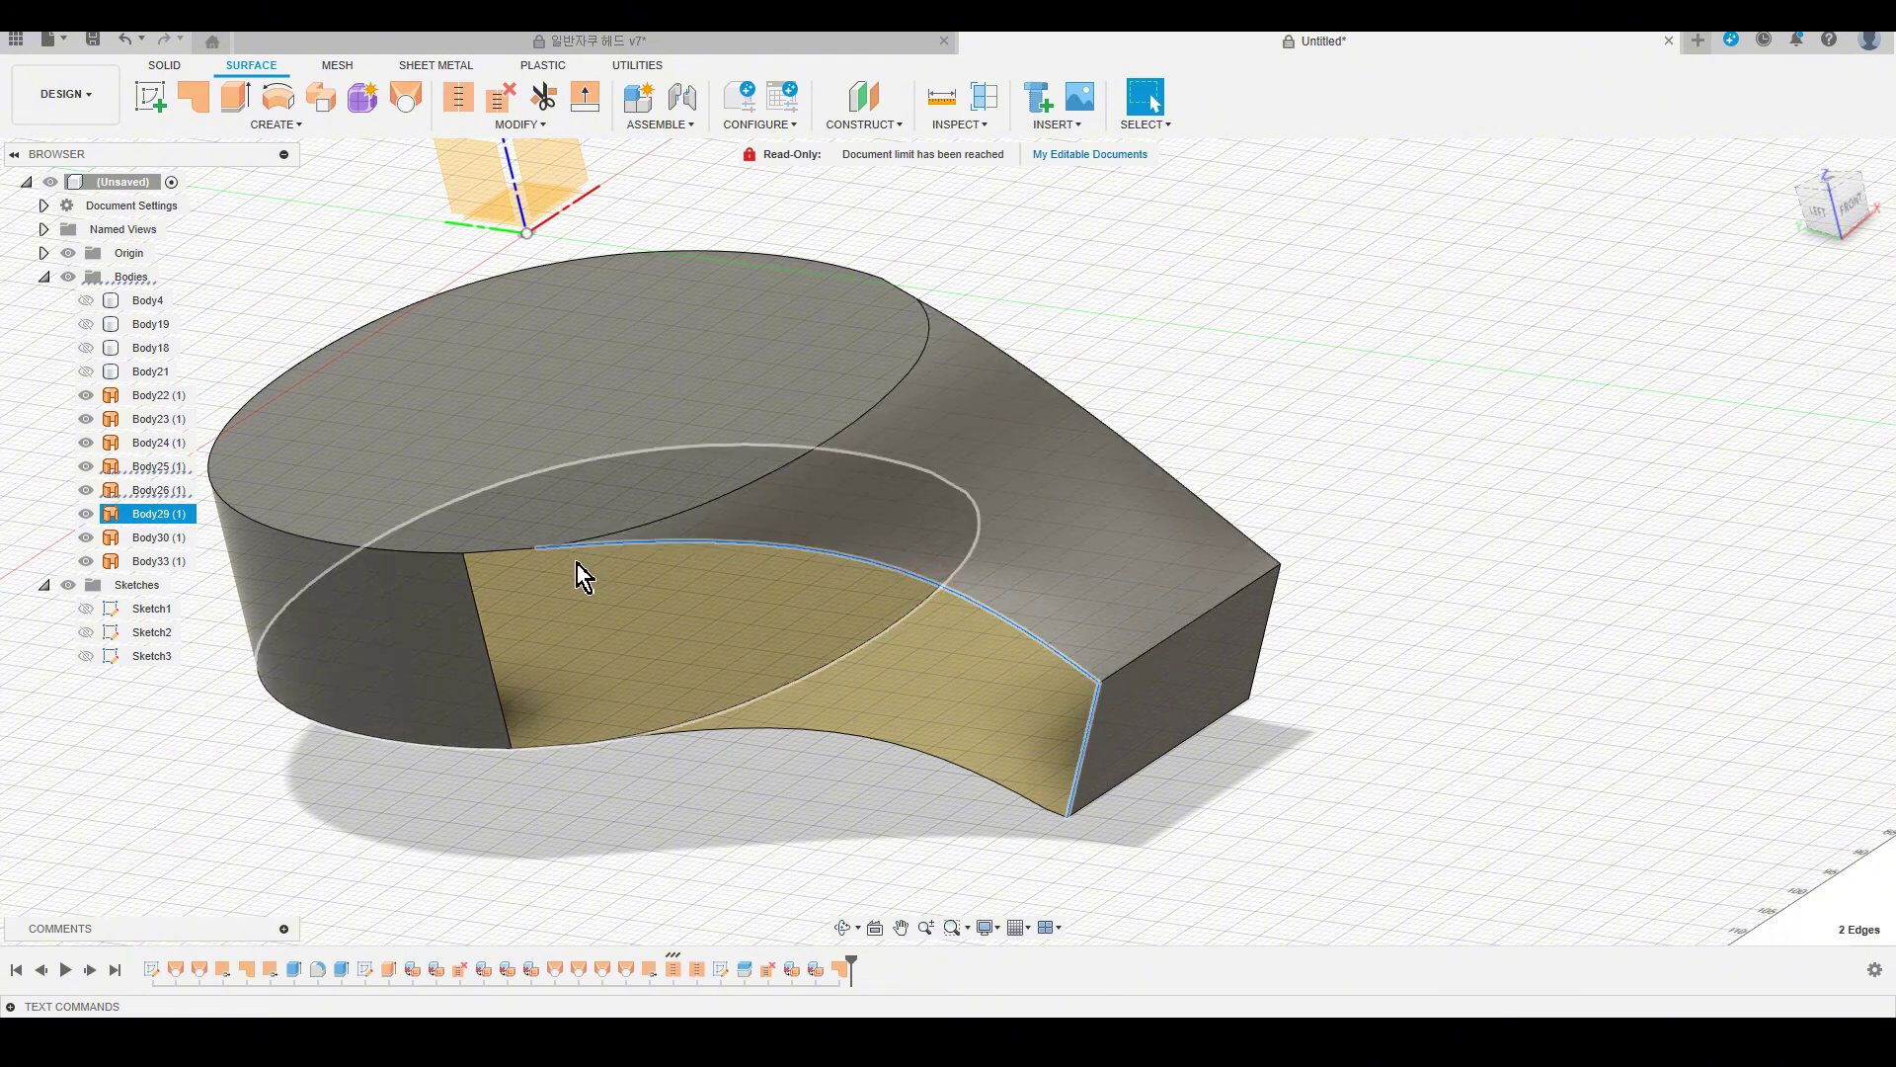
{"action": "left_click", "coordinate": [472, 593]}
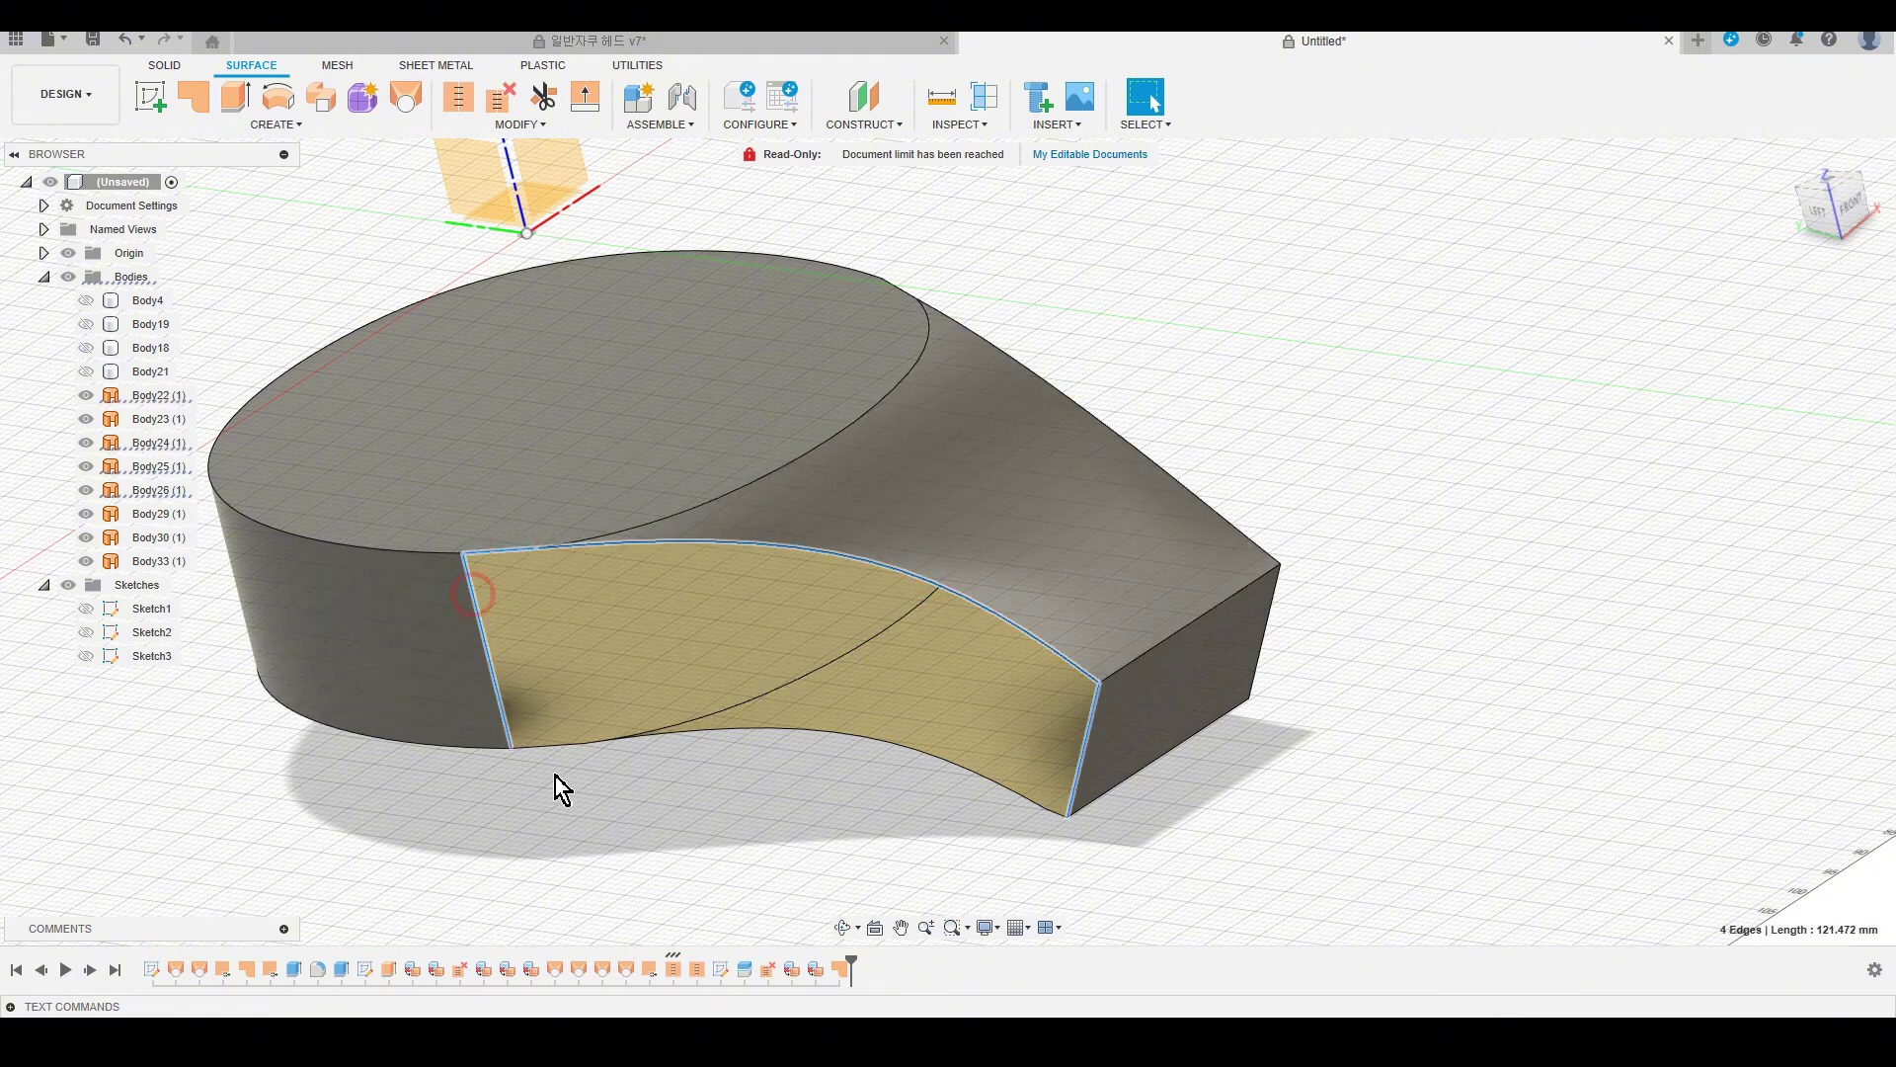
{"action": "left_click", "coordinate": [760, 730]}
{"action": "left_click", "coordinate": [1058, 819]}
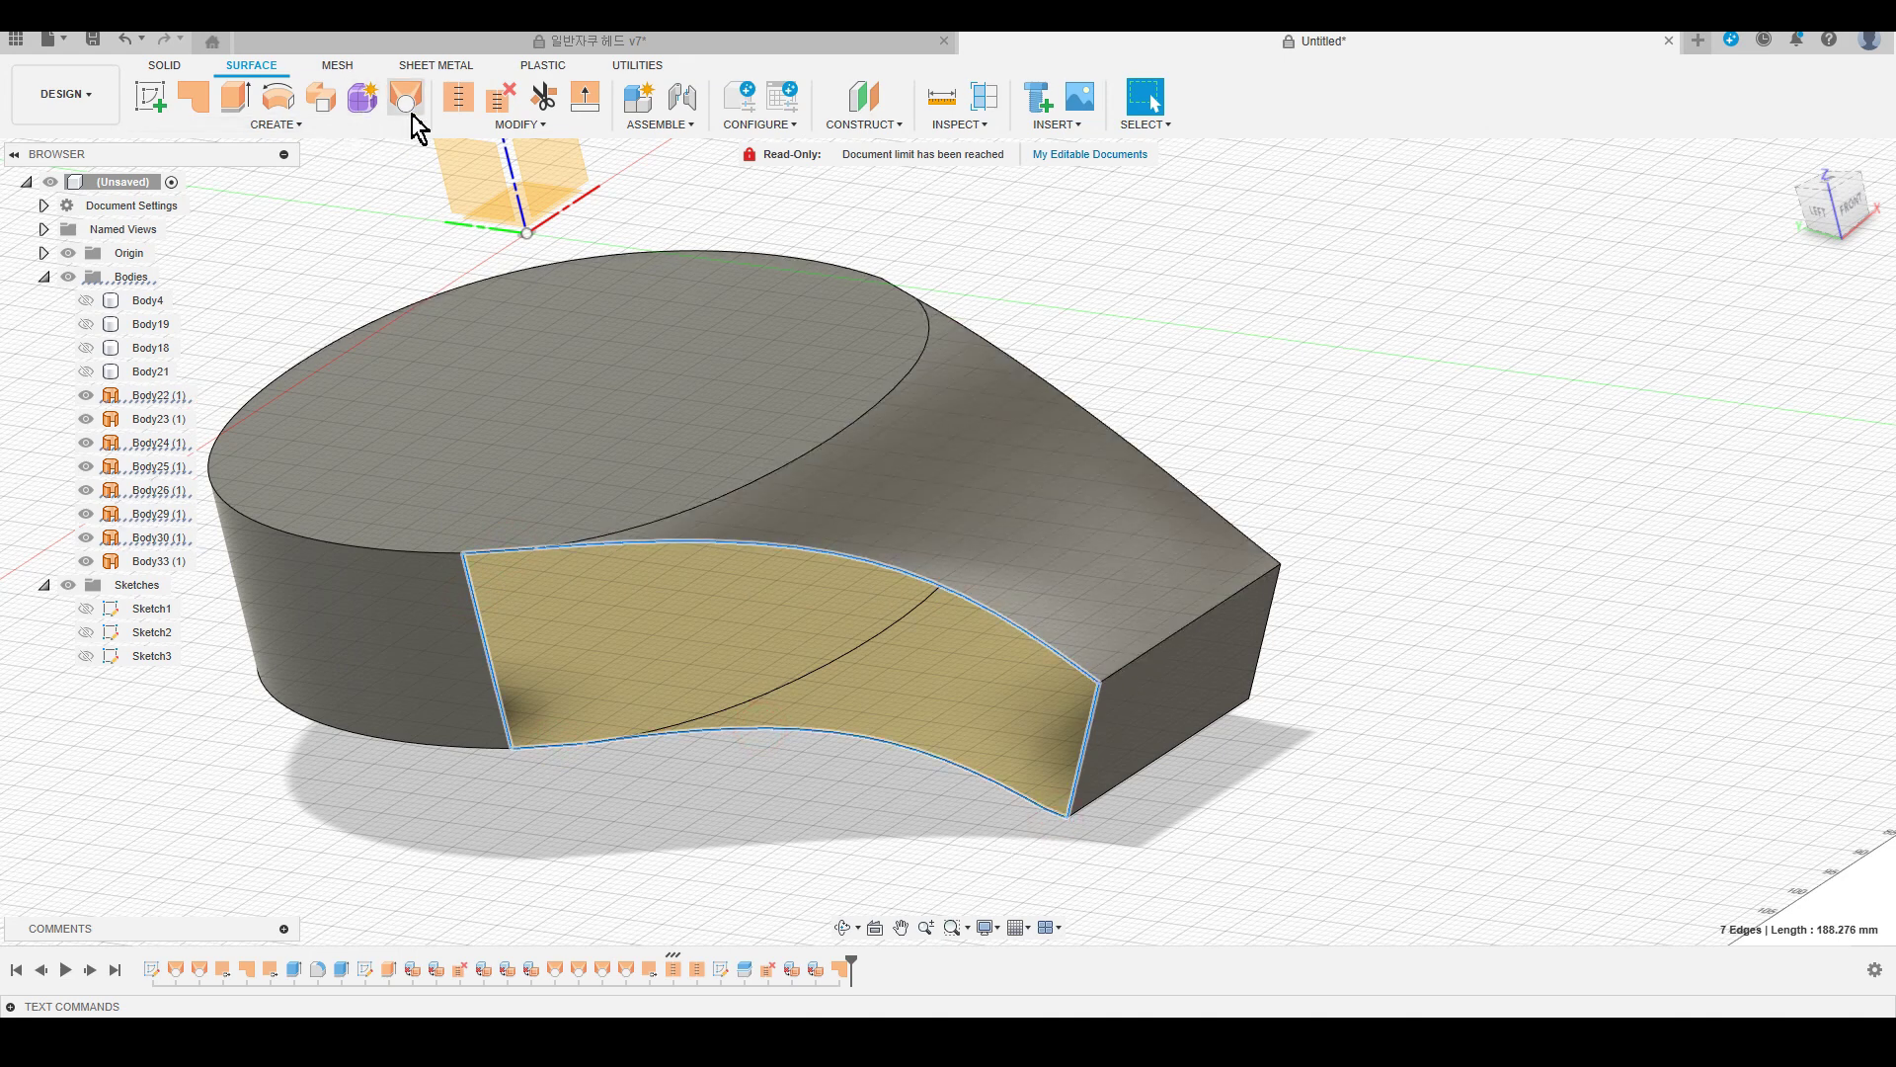
{"action": "left_click", "coordinate": [195, 93]}
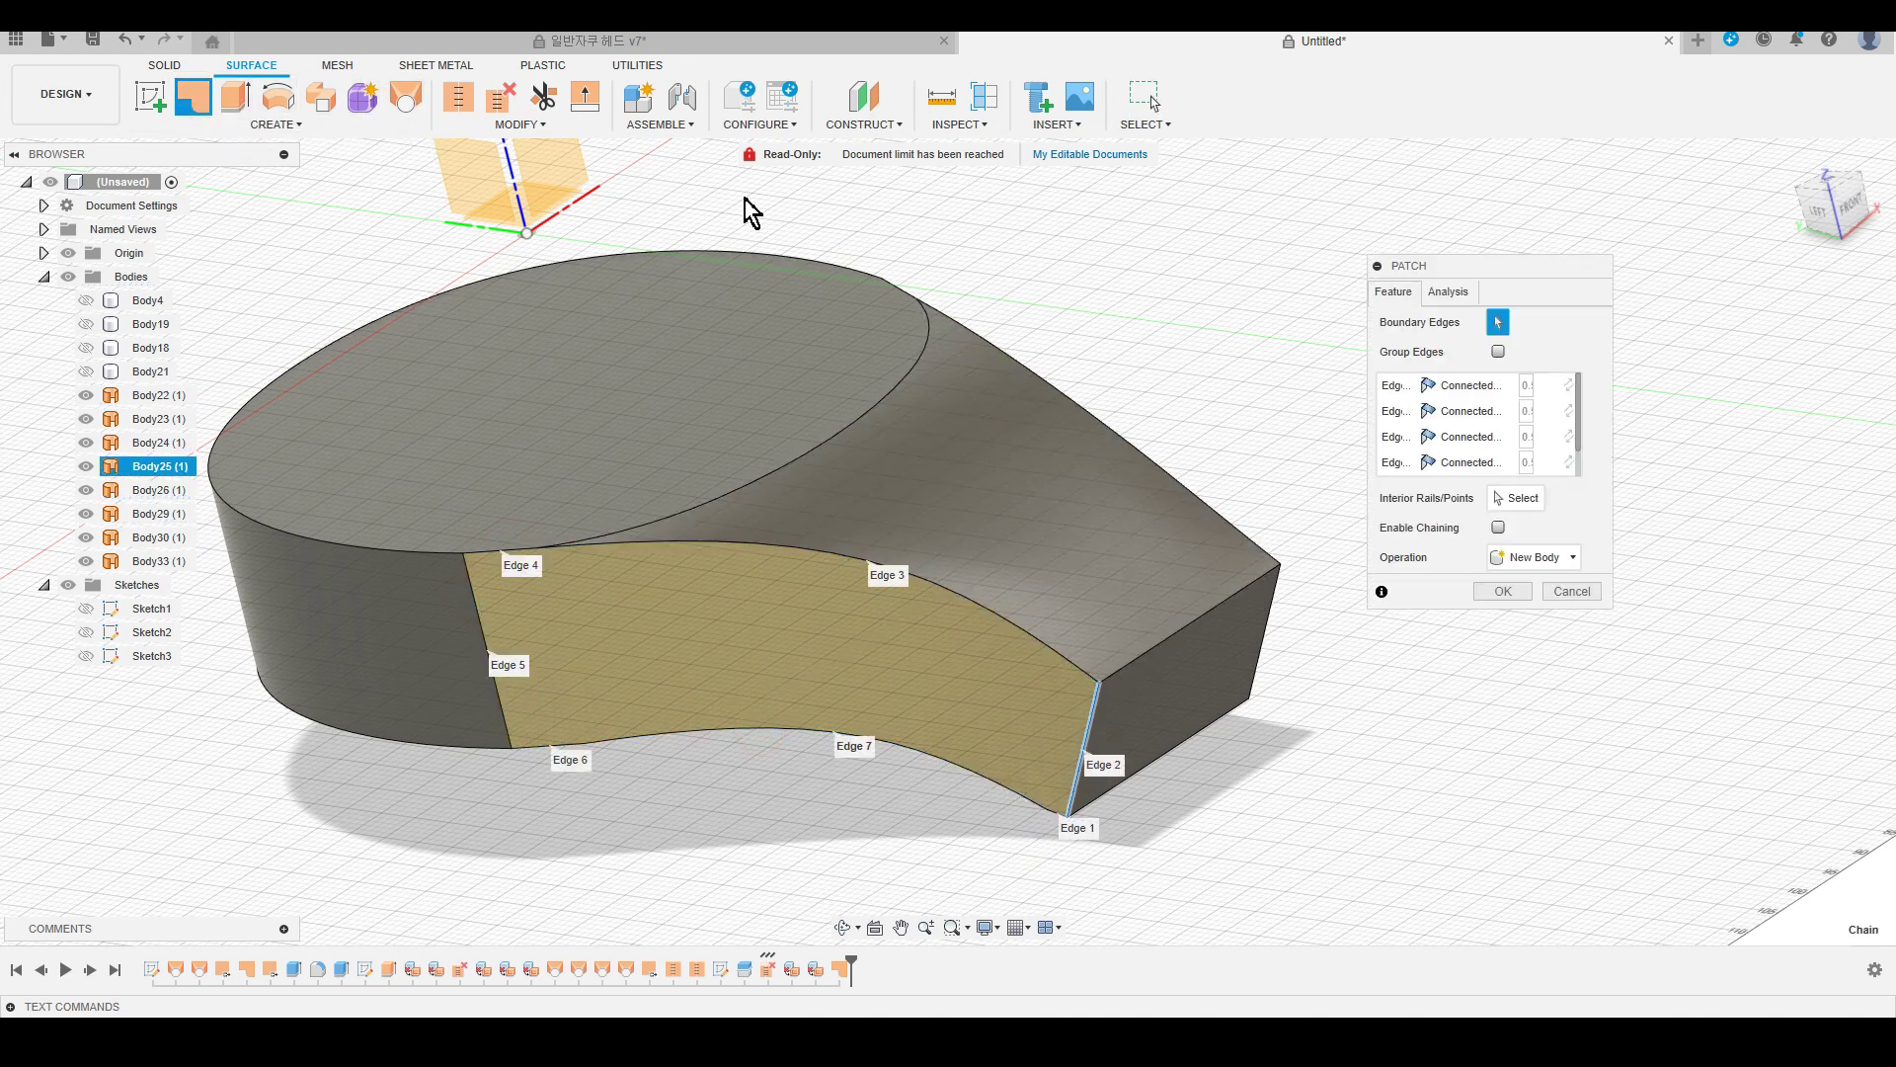
{"action": "left_click", "coordinate": [1504, 592]}
{"action": "mouse_move", "coordinate": [1503, 597]}
{"action": "middle_mouse_down", "text": "shift"}
{"action": "mouse_move", "coordinate": [1461, 754]}
{"action": "mouse_move", "coordinate": [1409, 796]}
{"action": "mouse_move", "coordinate": [1419, 753]}
{"action": "mouse_move", "coordinate": [1574, 682]}
{"action": "middle_mouse_up", "text": "shift"}
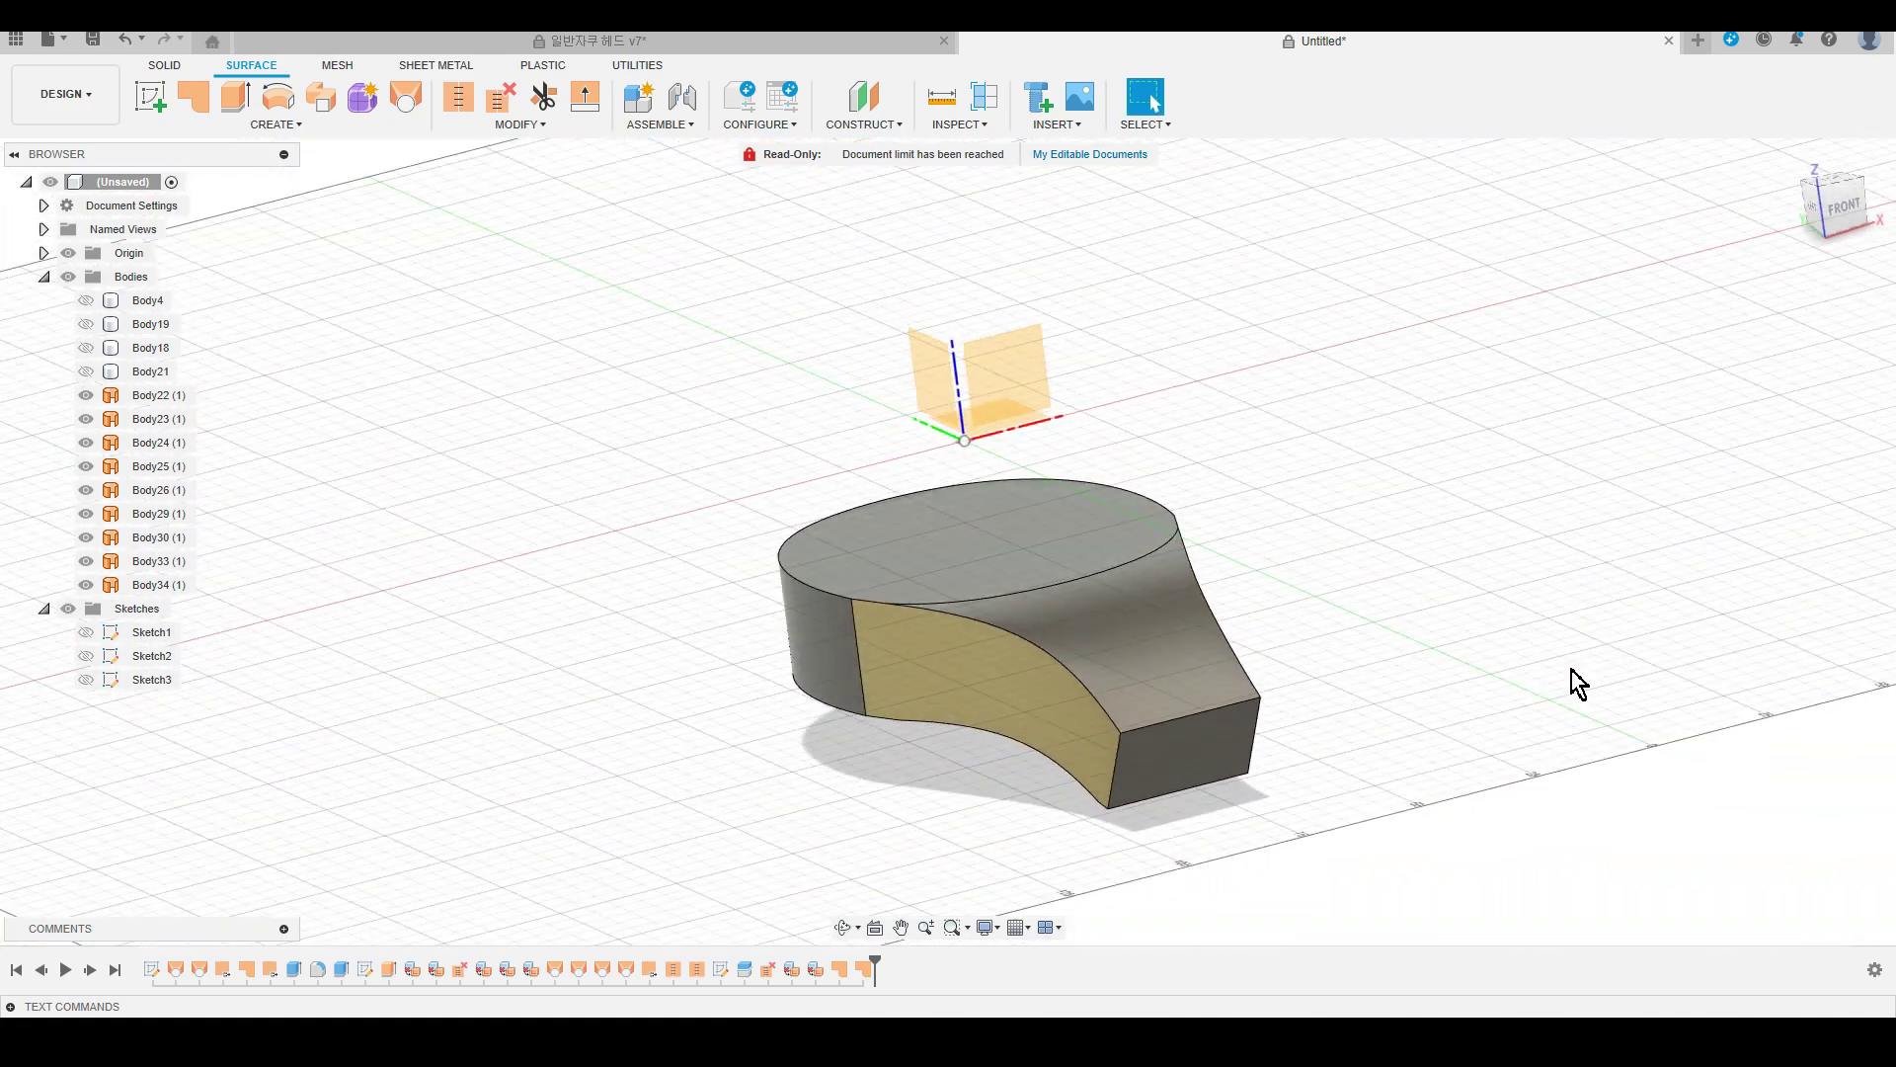
Reverse the normal of the newly patched side face.
{"action": "left_click", "coordinate": [1023, 697]}
{"action": "left_click", "coordinate": [499, 120]}
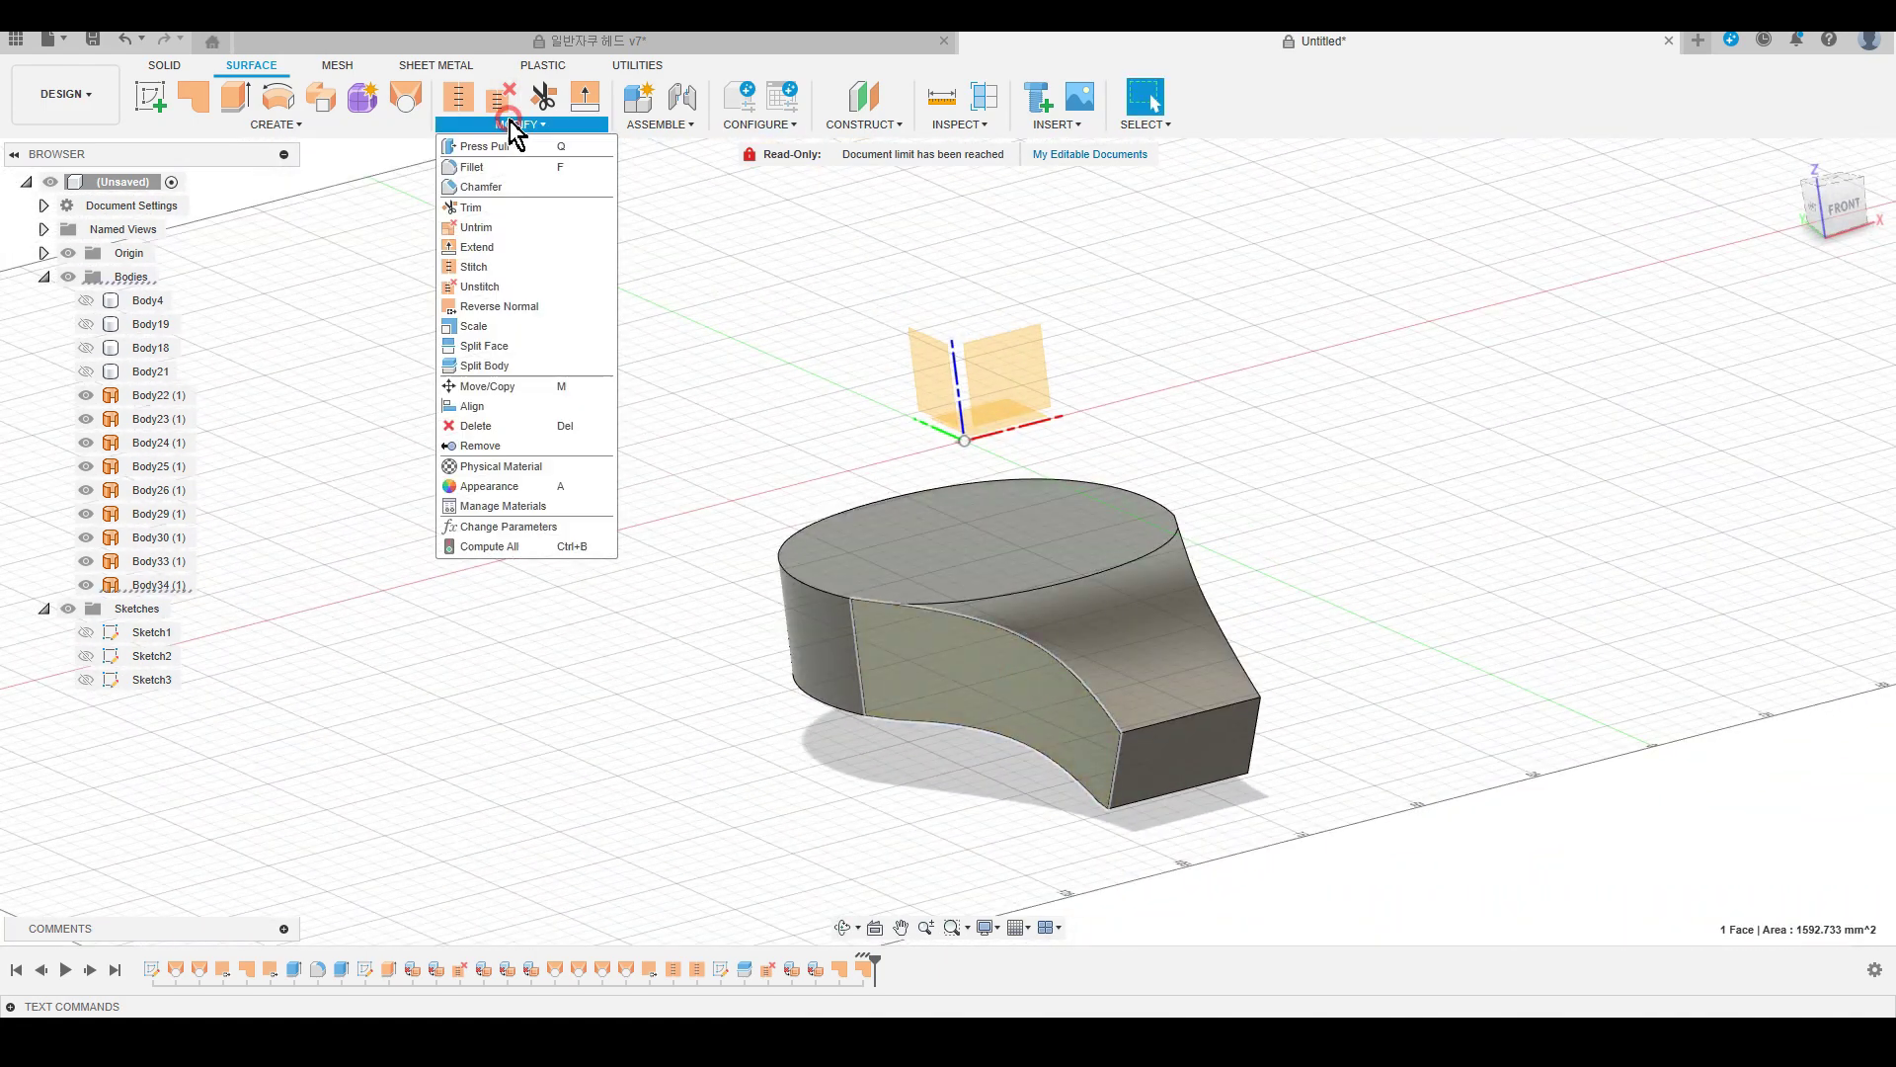
{"action": "left_click", "coordinate": [508, 309]}
{"action": "left_click", "coordinate": [1780, 334]}
Stitch all nine surface bodies into one solid, Body35.
{"action": "mouse_move", "coordinate": [1549, 636]}
{"action": "middle_mouse_down", "text": "shift"}
{"action": "mouse_move", "coordinate": [1333, 596]}
{"action": "mouse_move", "coordinate": [656, 198]}
{"action": "middle_mouse_up", "text": "shift"}
{"action": "mouse_move", "coordinate": [449, 185]}
{"action": "left_mouse_down"}
{"action": "mouse_move", "coordinate": [628, 403]}
{"action": "mouse_move", "coordinate": [1227, 894]}
{"action": "left_mouse_up"}
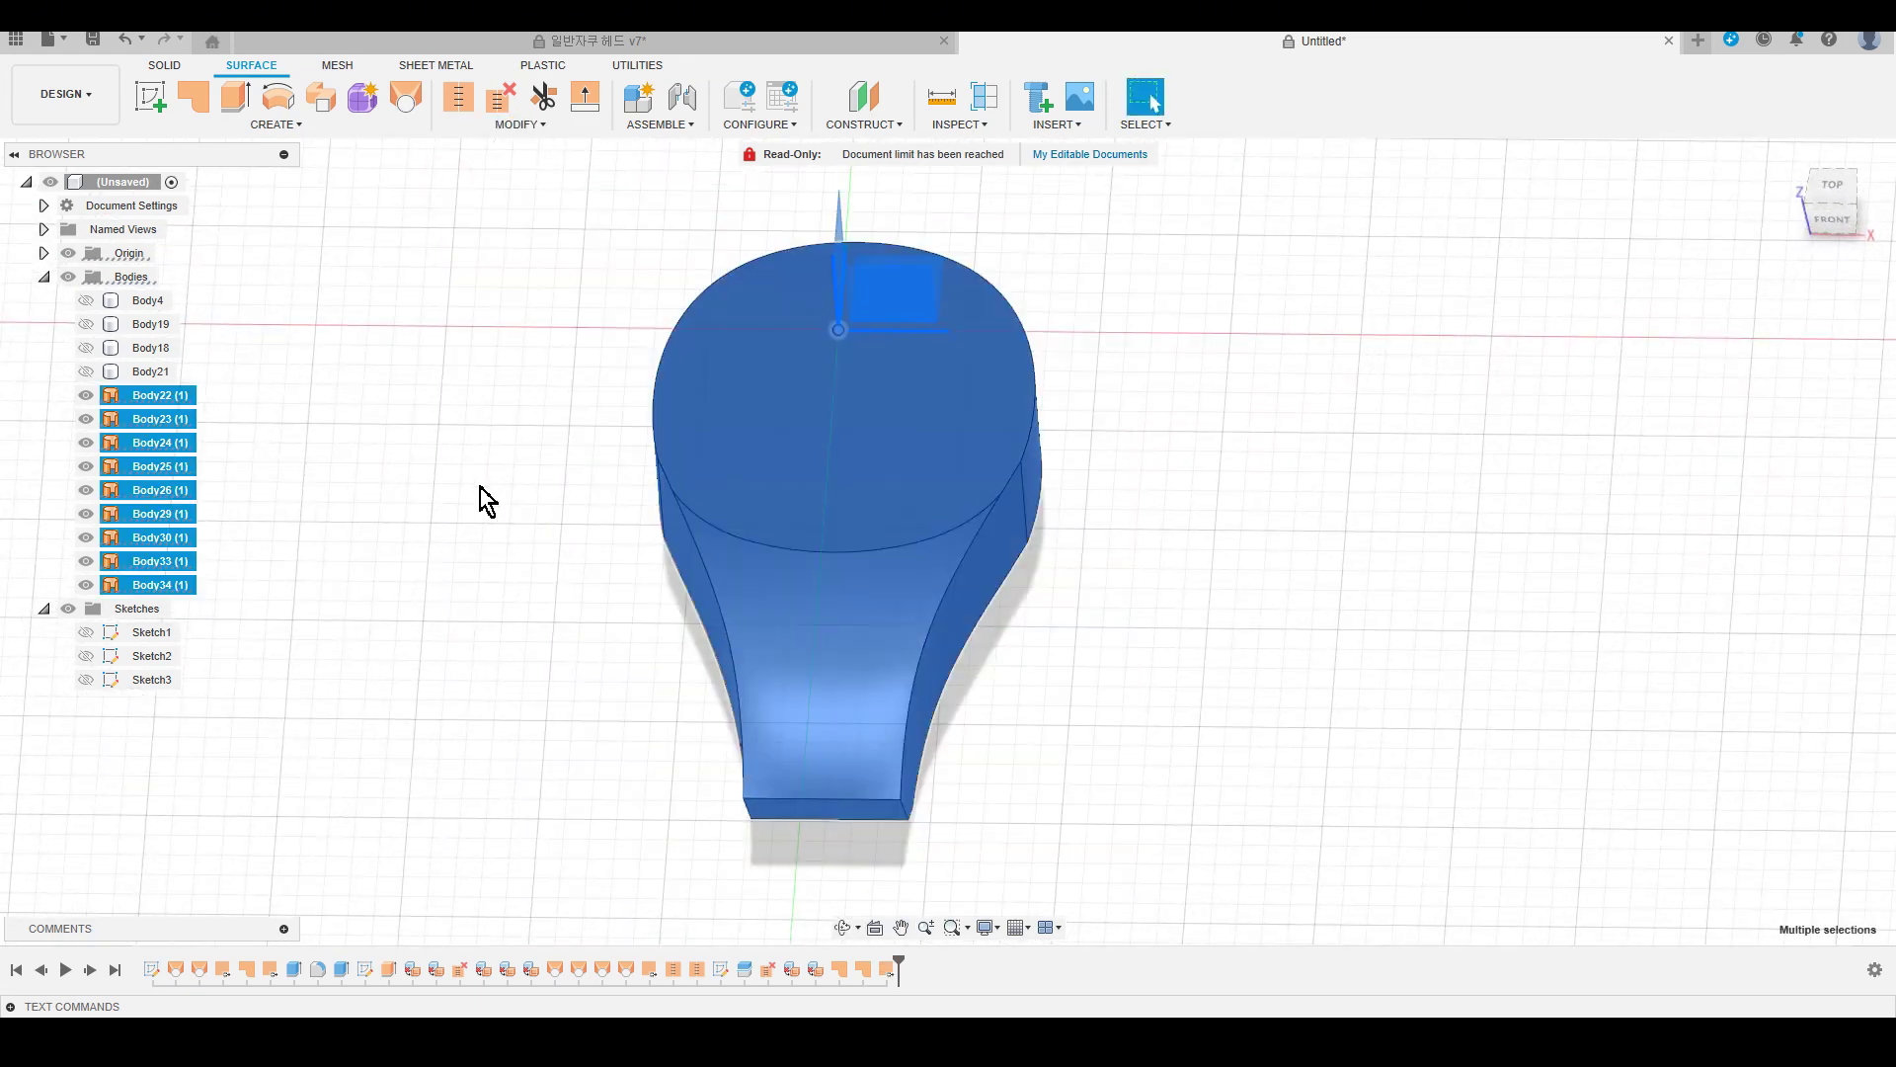
{"action": "left_click", "coordinate": [449, 102]}
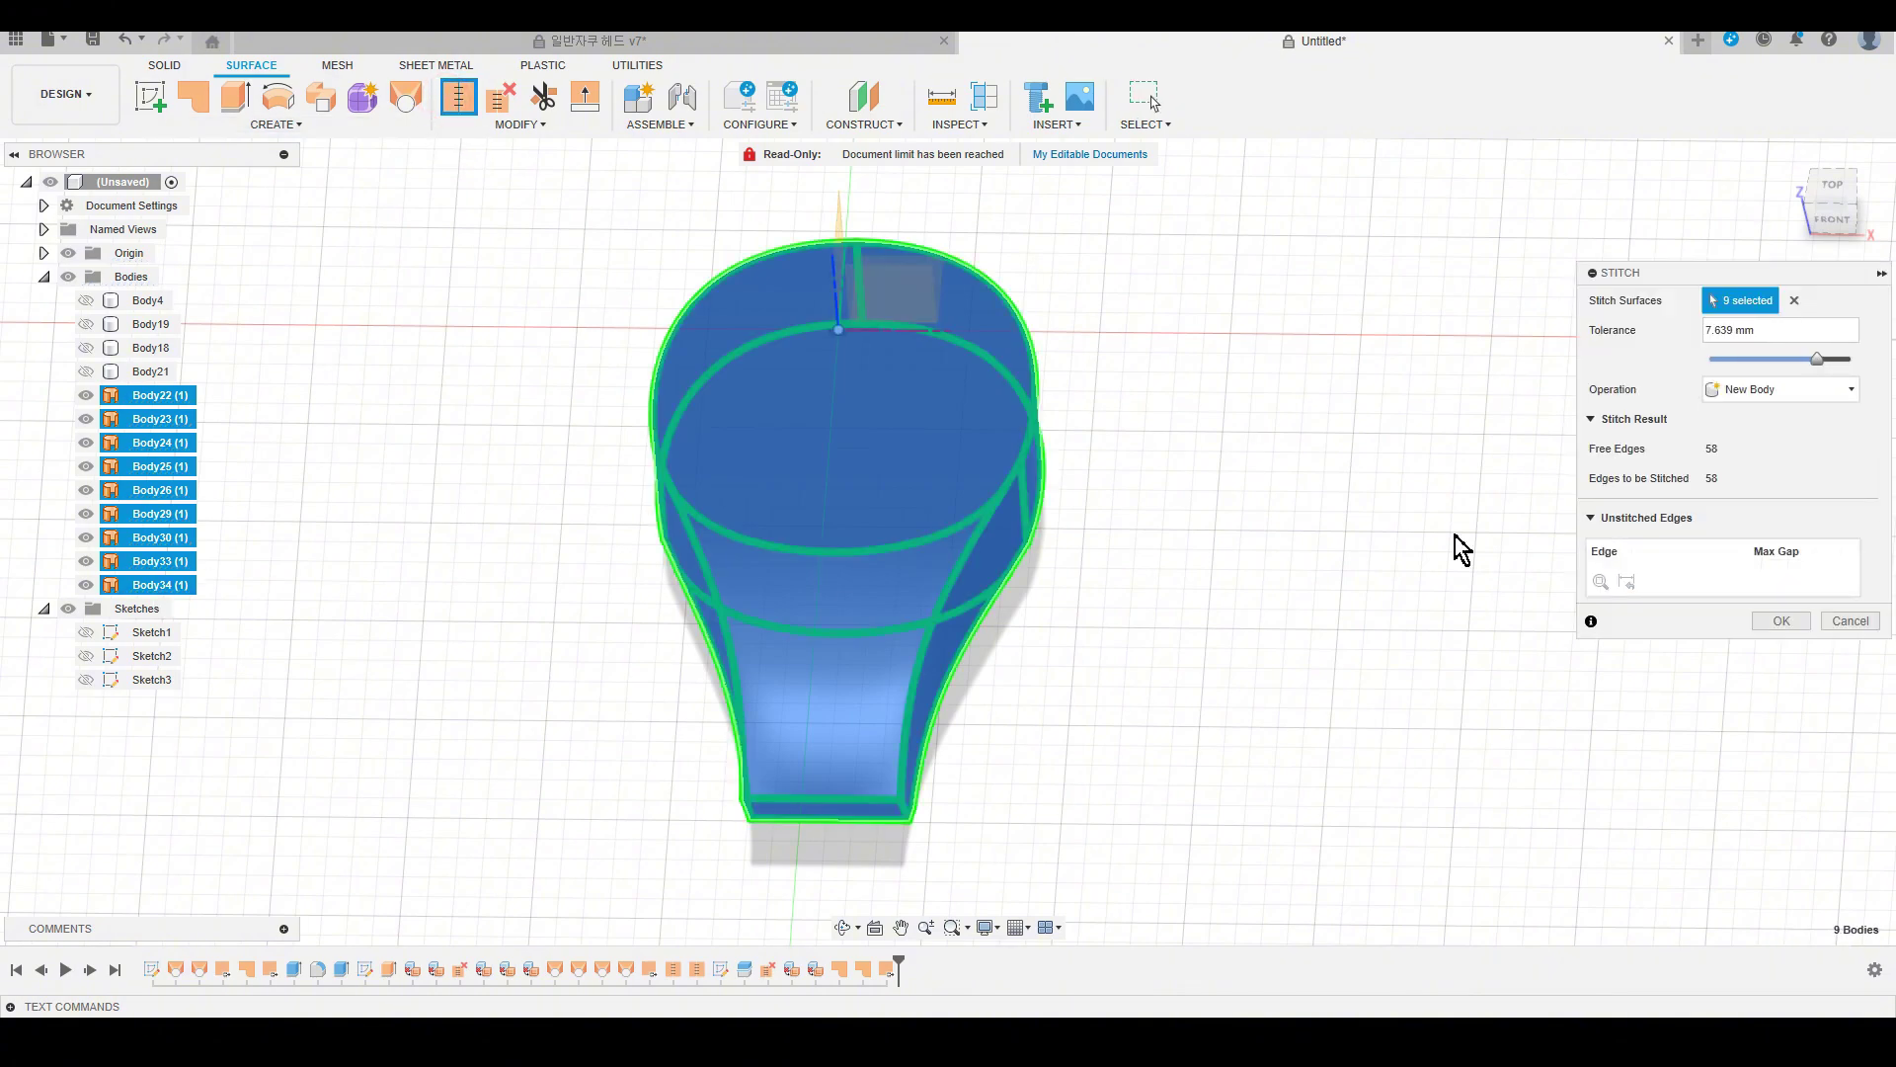
{"action": "left_click", "coordinate": [1799, 627]}
{"action": "mouse_move", "coordinate": [1274, 807]}
{"action": "middle_mouse_down", "text": "shift"}
{"action": "mouse_move", "coordinate": [1108, 812]}
{"action": "mouse_move", "coordinate": [1206, 537]}
{"action": "middle_mouse_up", "text": "shift"}
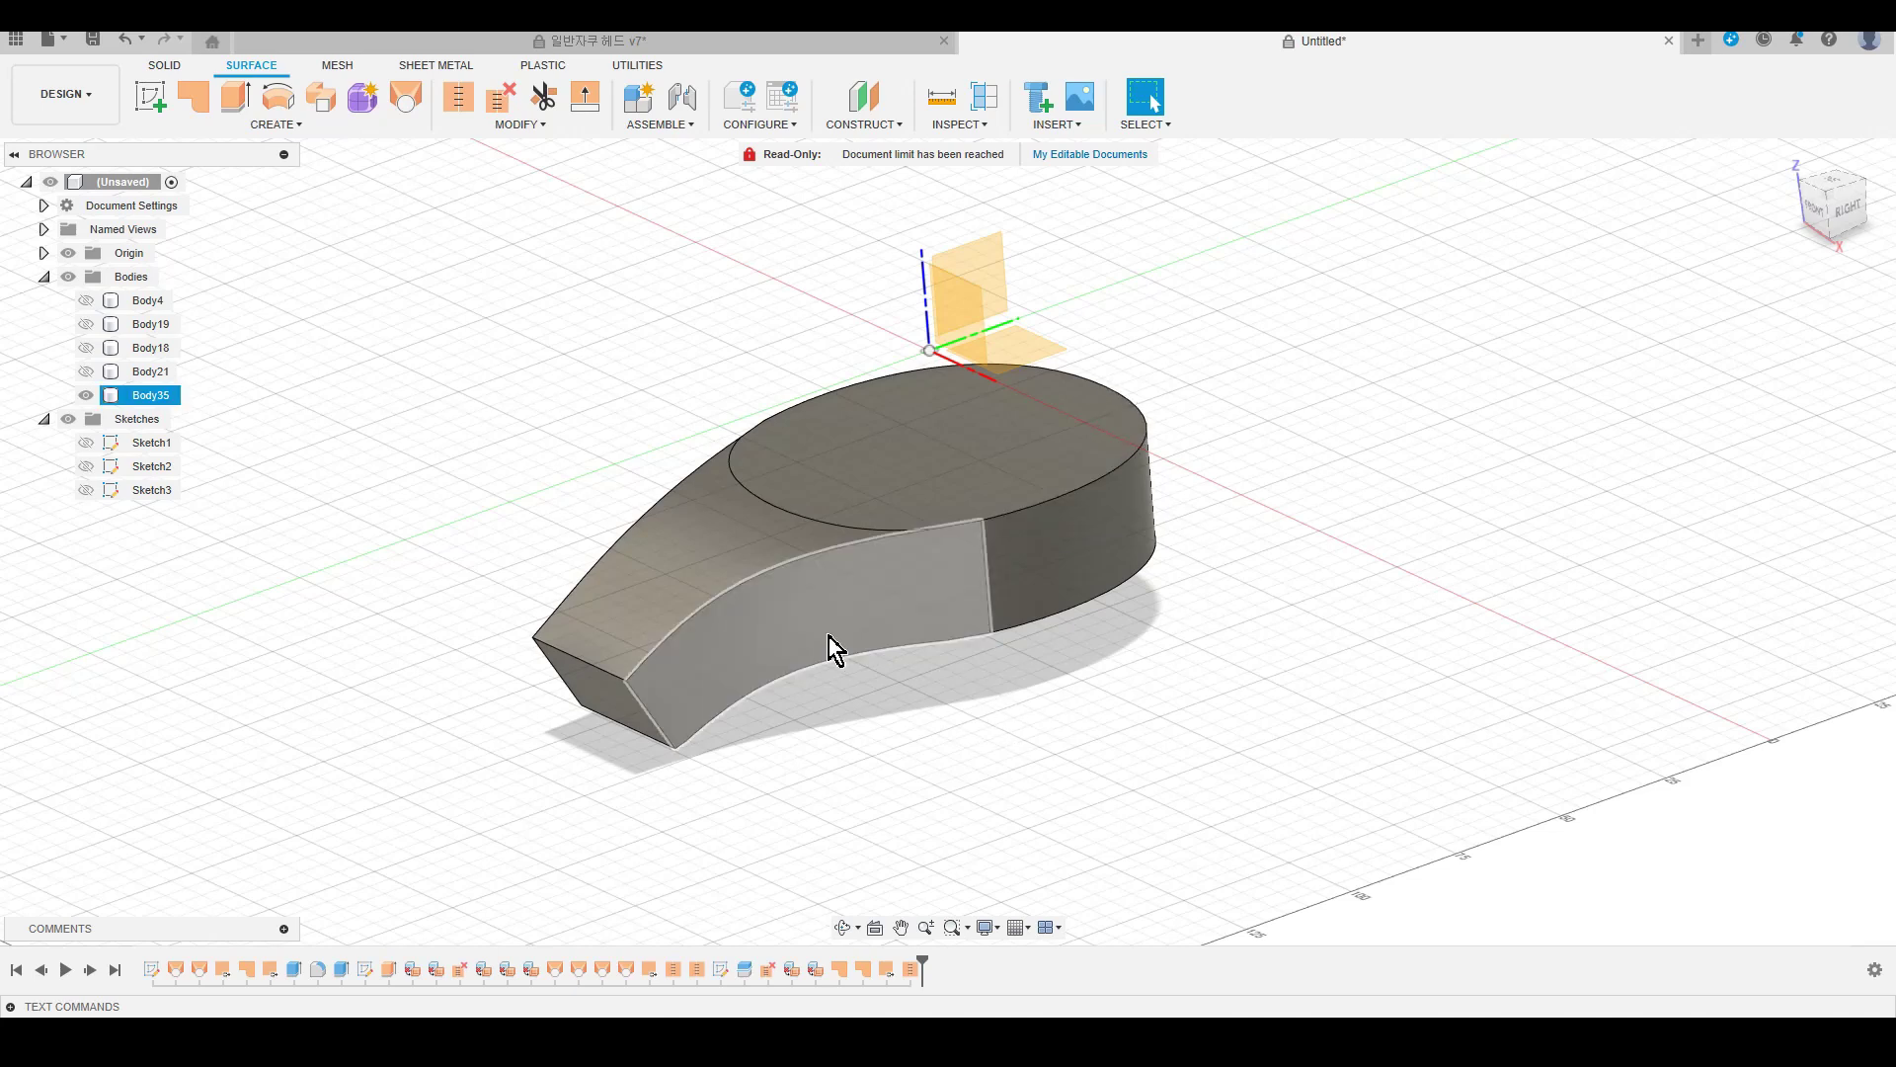
Unhide Body4 and dome Body19, then orbit to inspect them atop Body35.
{"action": "left_click", "coordinate": [86, 300]}
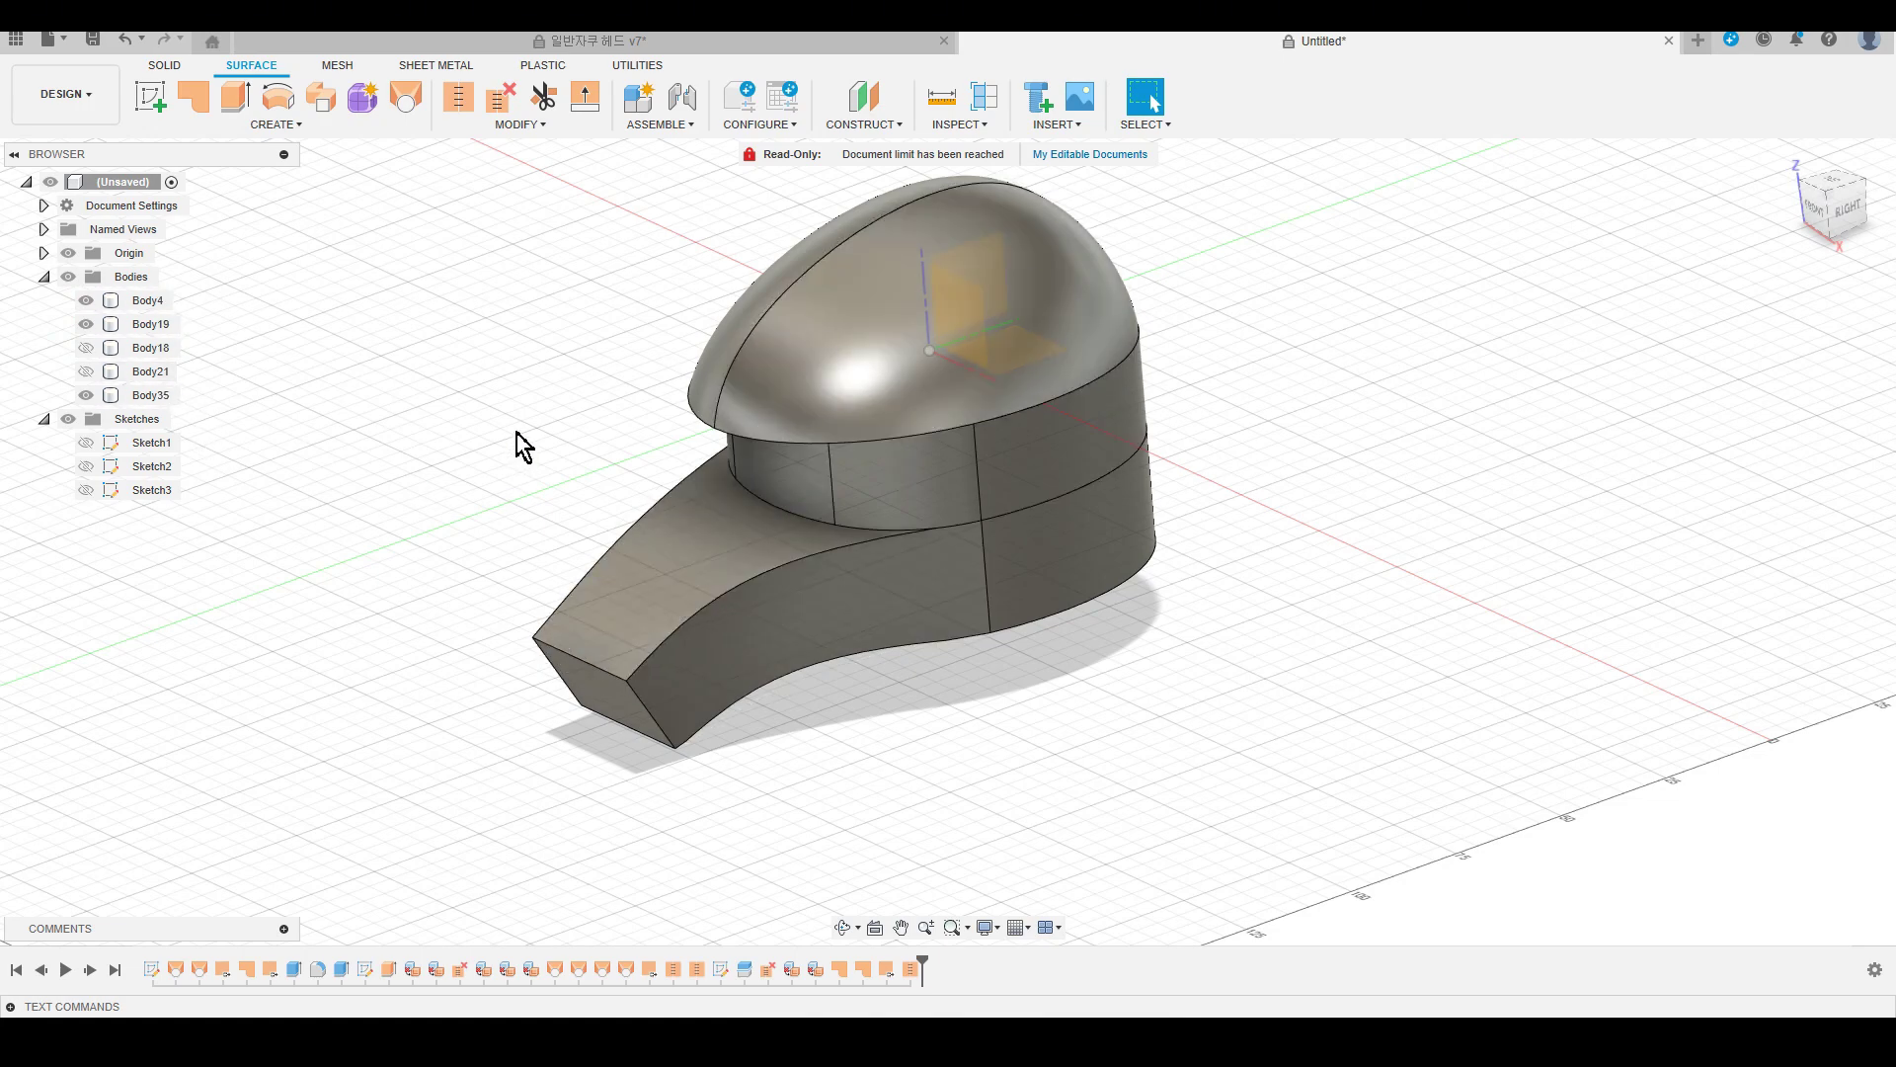
{"action": "scroll", "coordinate": [563, 478], "scroll_direction": "up", "scroll_amount": 3}
{"action": "middle_click_drag", "start_coordinate": [1364, 877], "coordinate": [1445, 813], "text": "shift"}
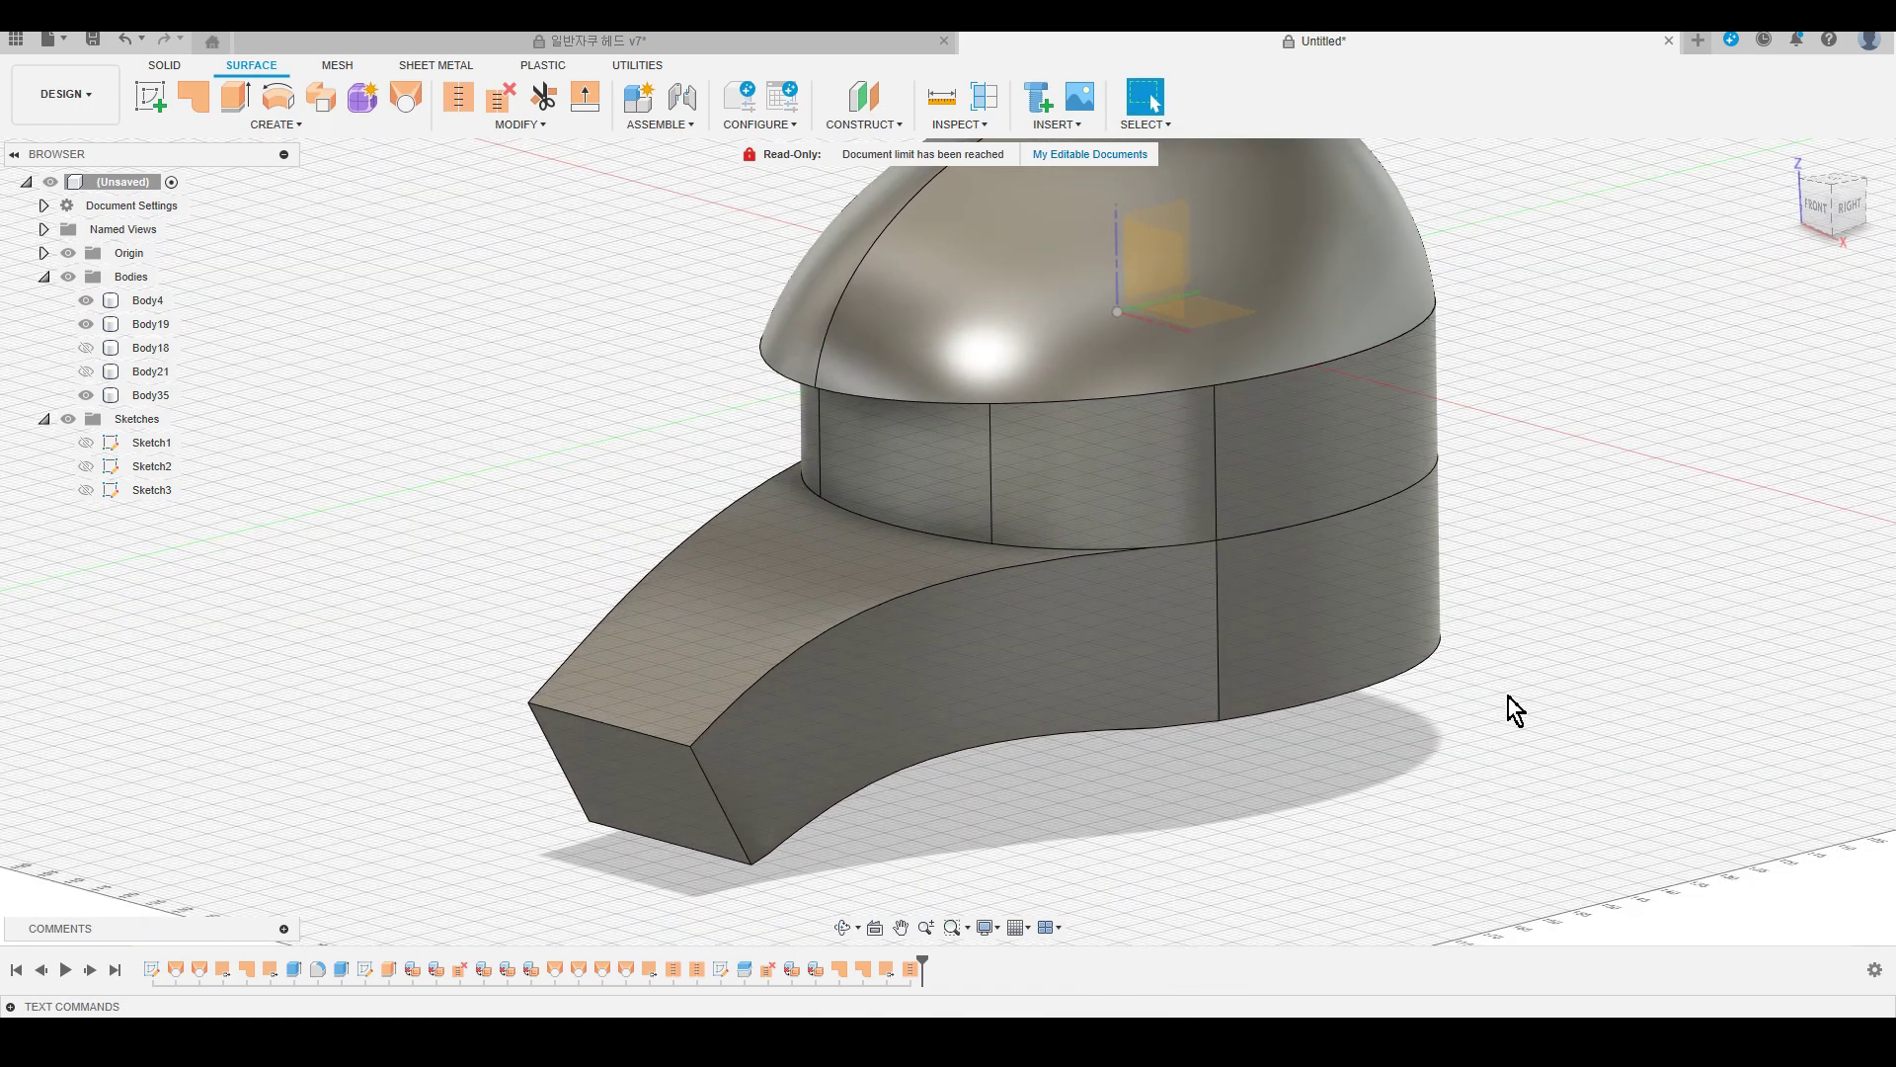
{"action": "scroll", "coordinate": [1502, 761], "scroll_direction": "down", "scroll_amount": 2}
{"action": "scroll", "coordinate": [1284, 874], "scroll_direction": "up", "scroll_amount": 2}
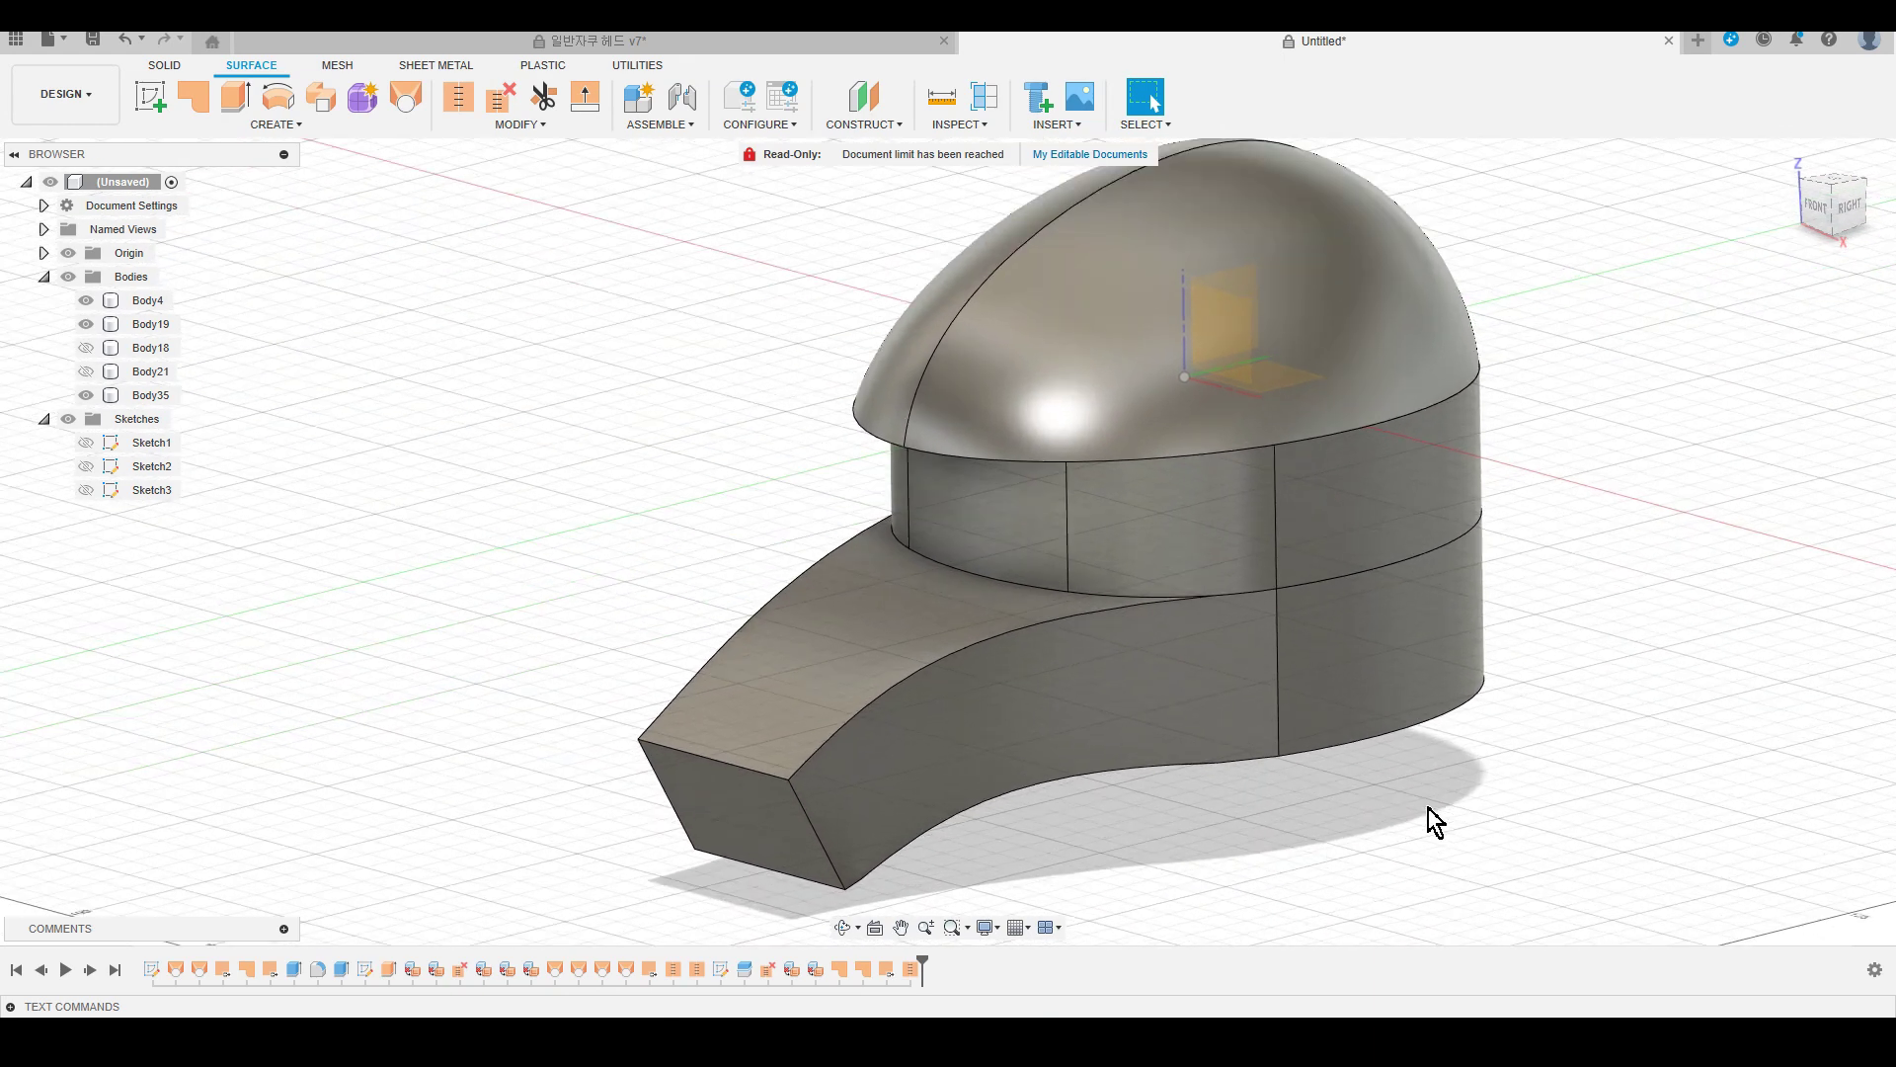